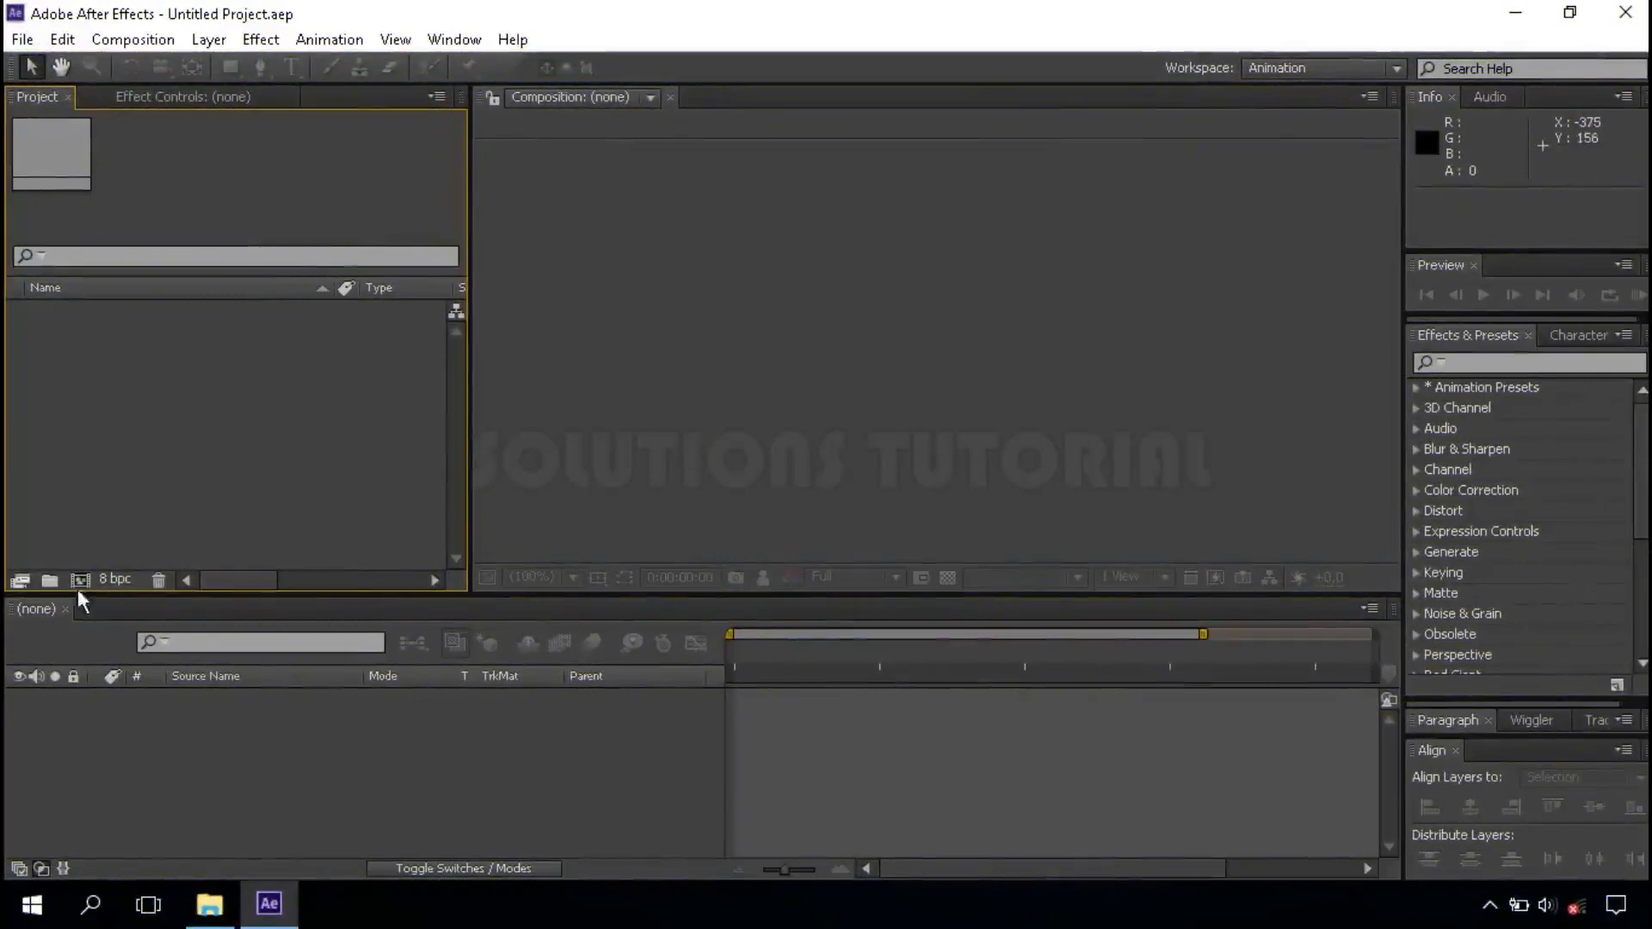
# Create a 1920 x 1080 composition named "main" at 30 frames per second with a 10-second duration.
pyautogui.click(78, 577)
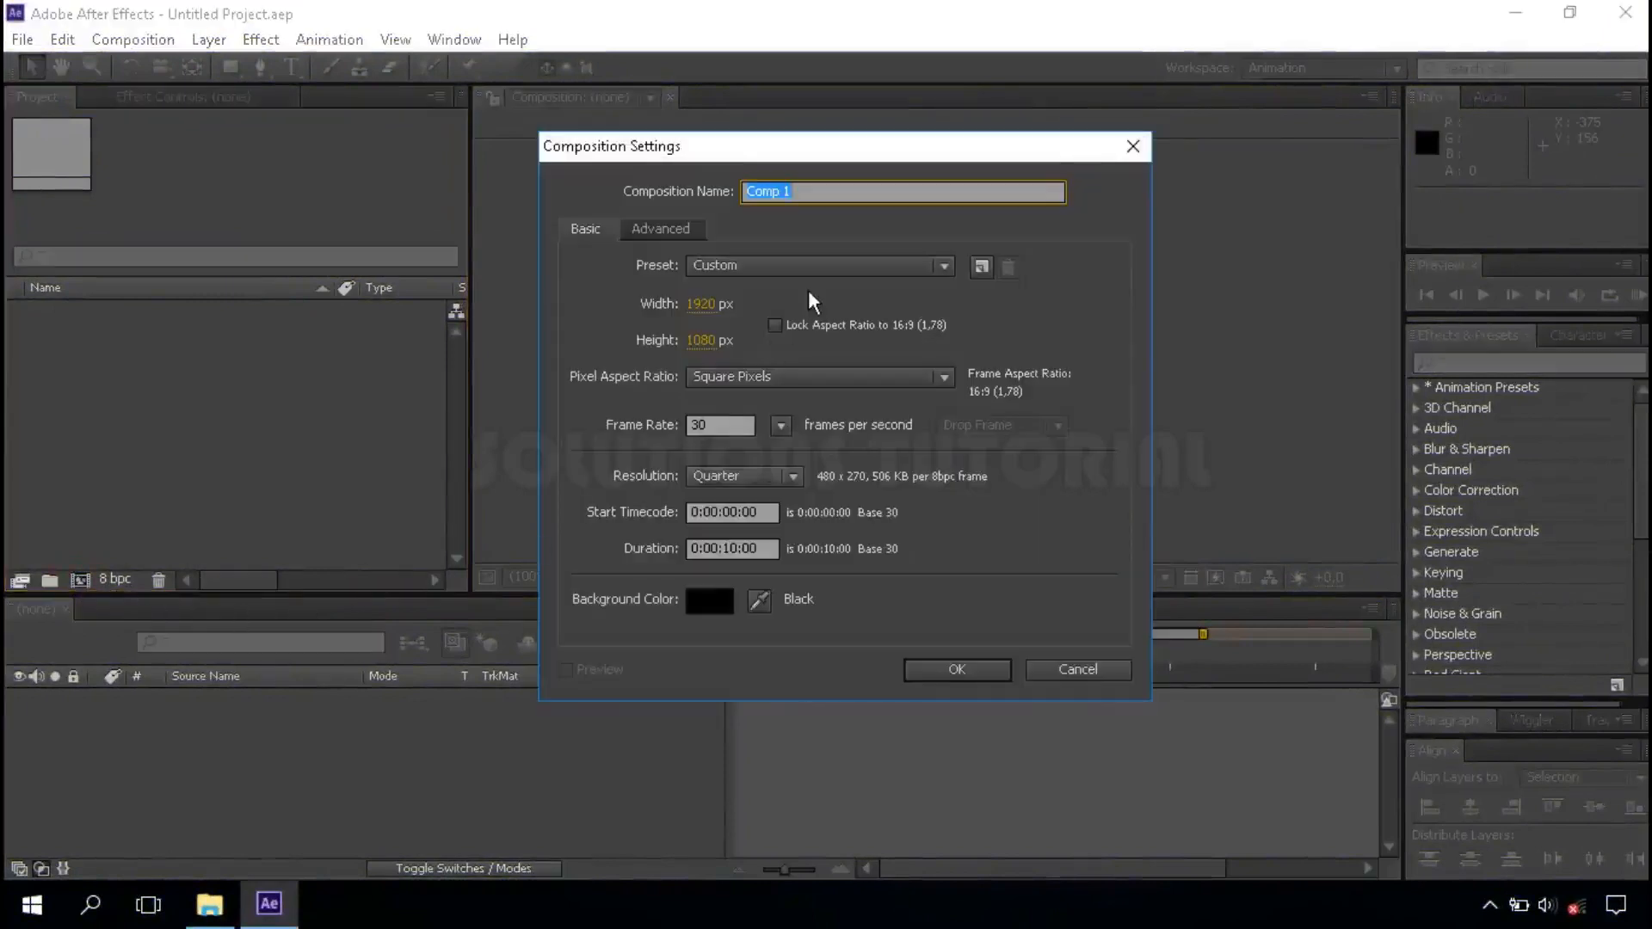
pyautogui.write('main')
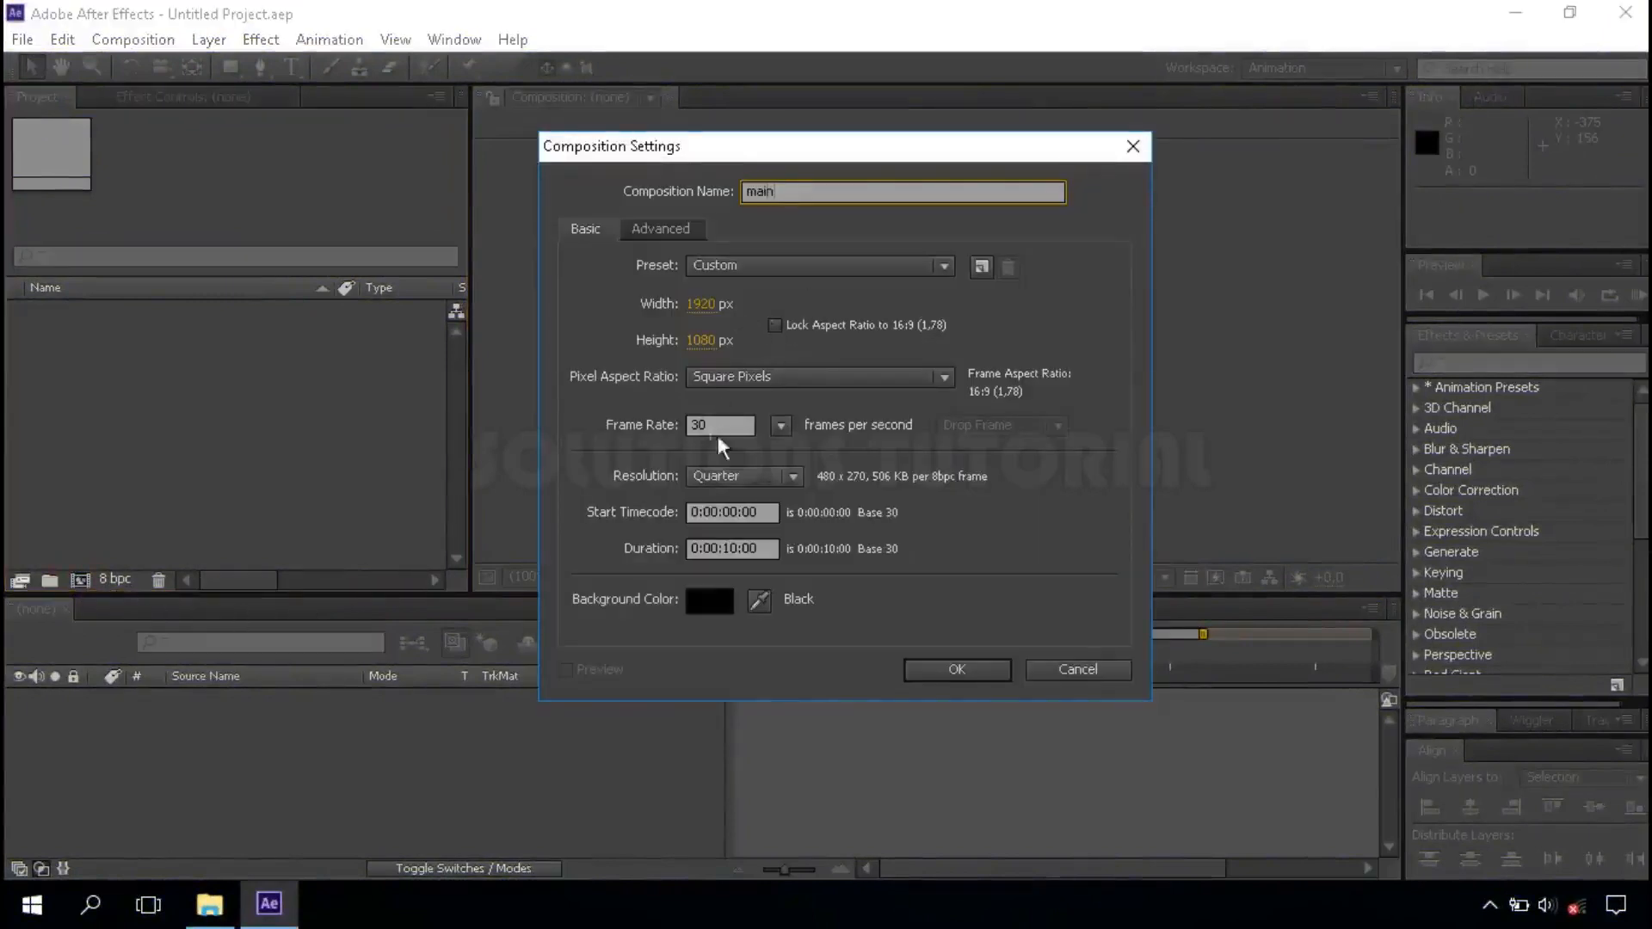
pyautogui.click(940, 667)
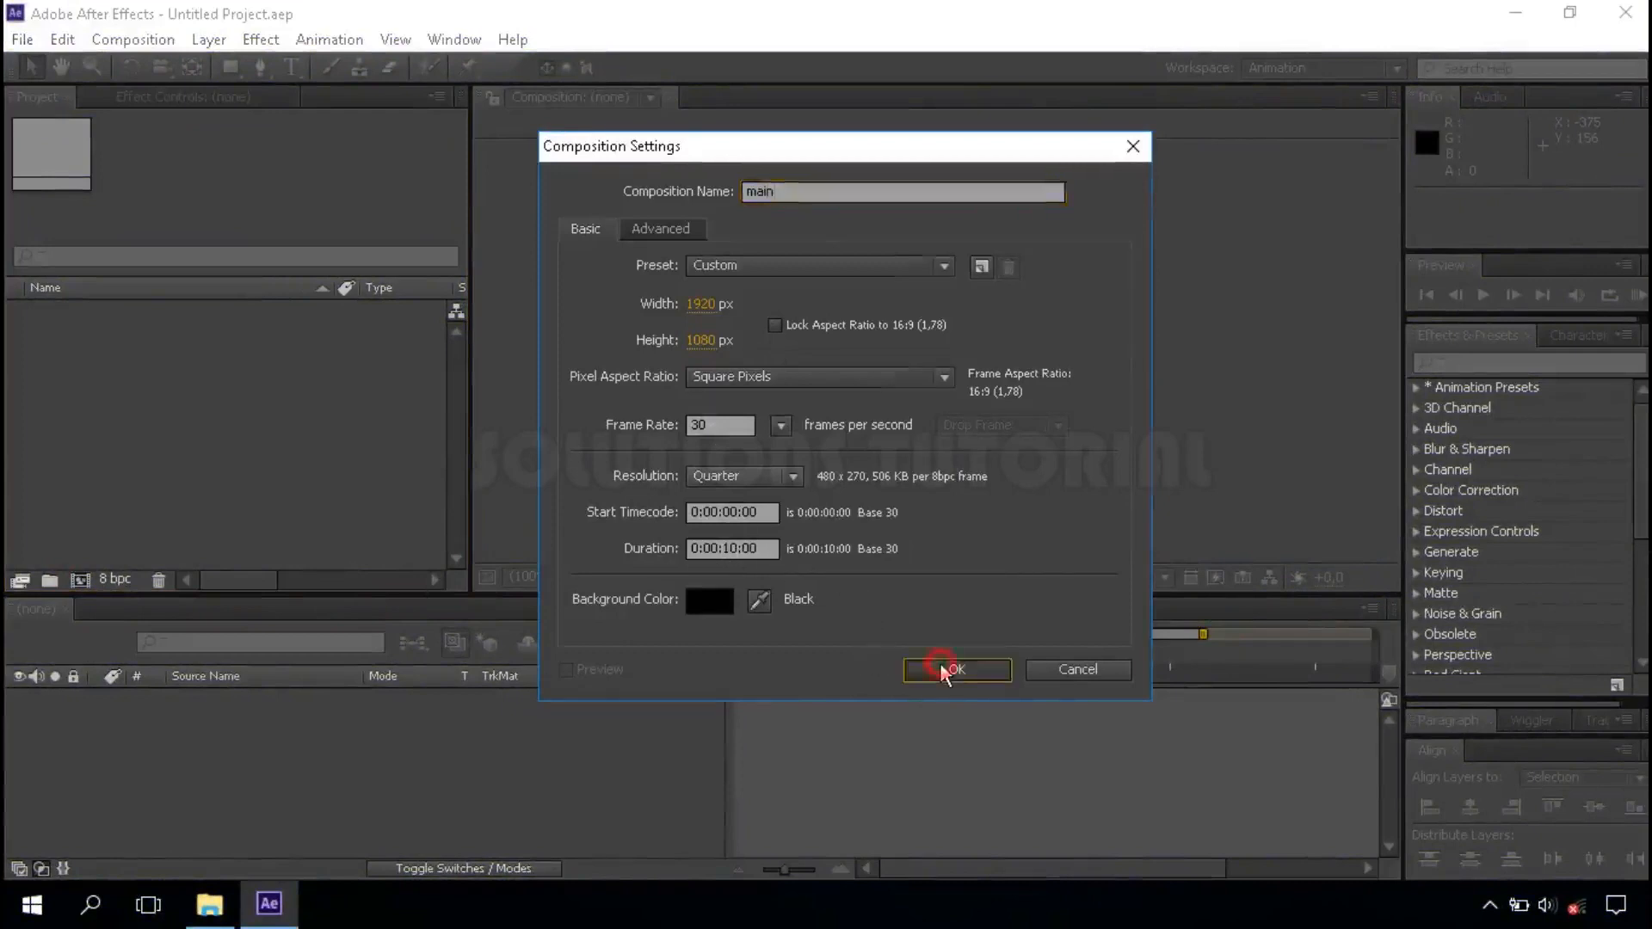
# Add a black 1920 x 1080 solid layer named "background" to the main composition.
pyautogui.rightClick(350, 773)
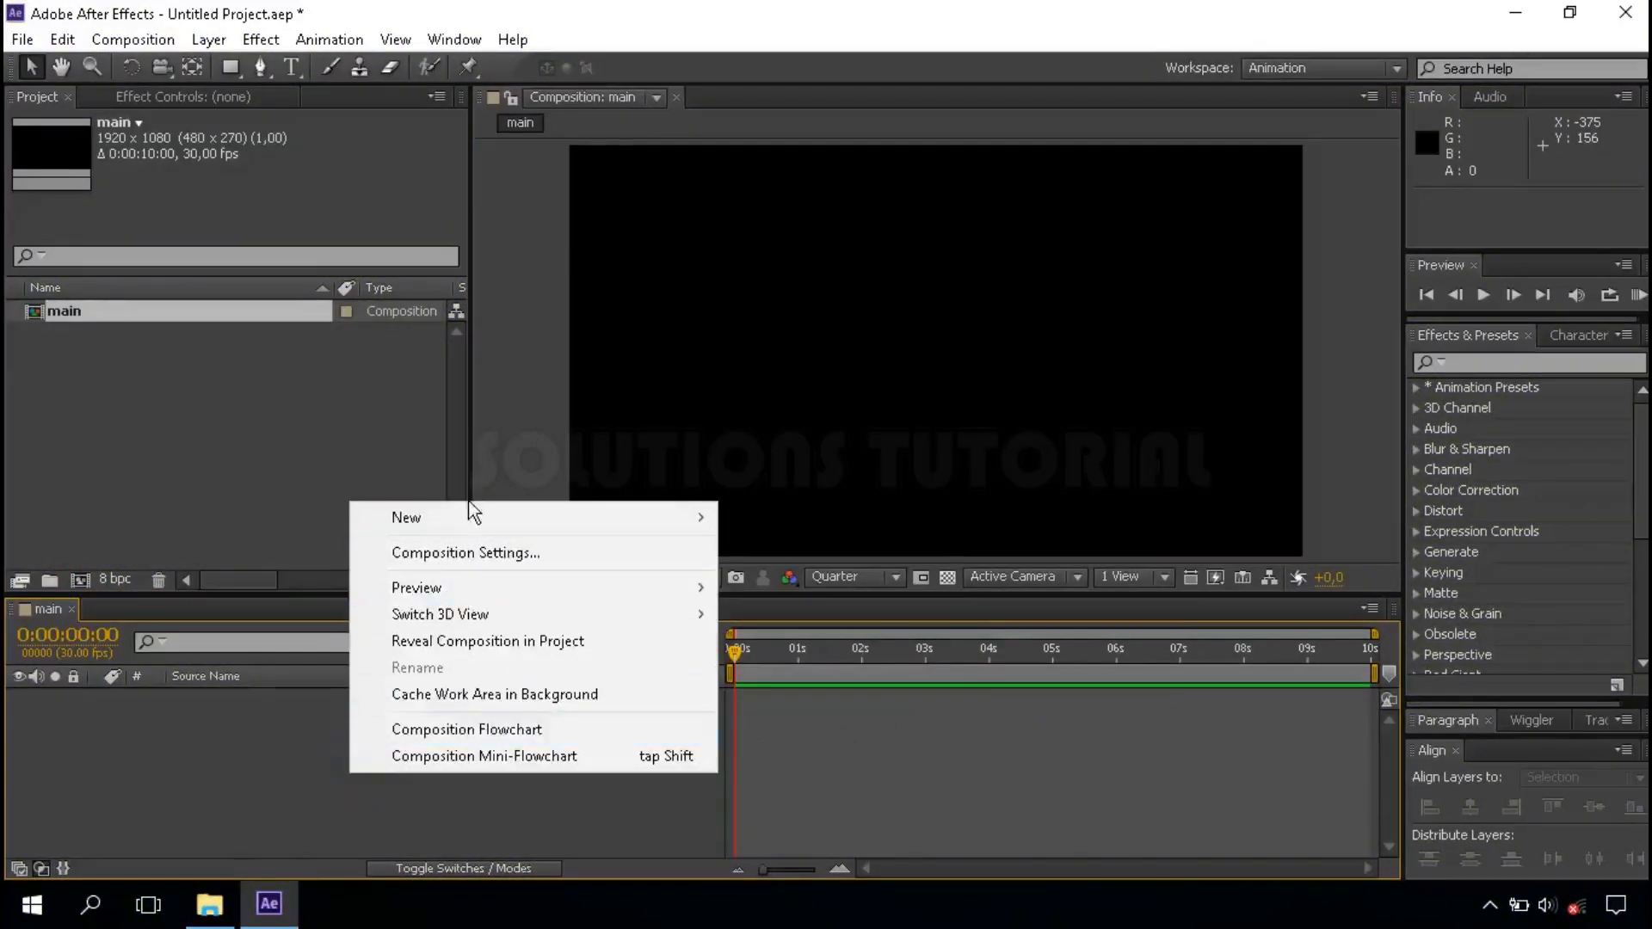
pyautogui.moveTo(670, 513)
pyautogui.click(812, 585)
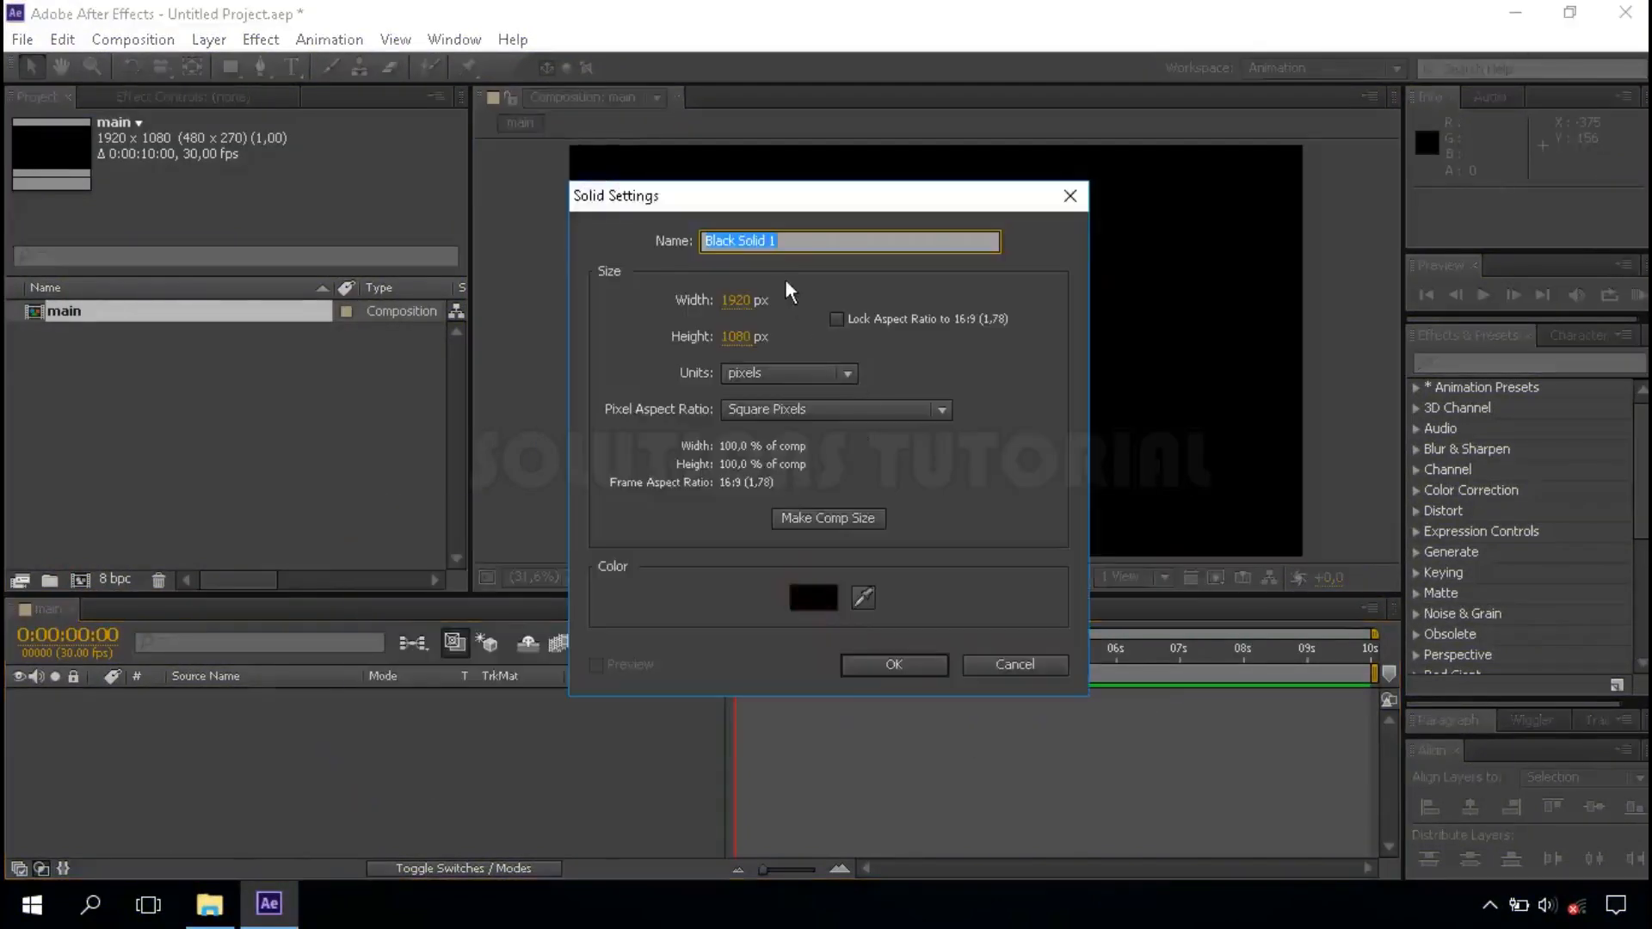
pyautogui.write('background')
pyautogui.click(870, 668)
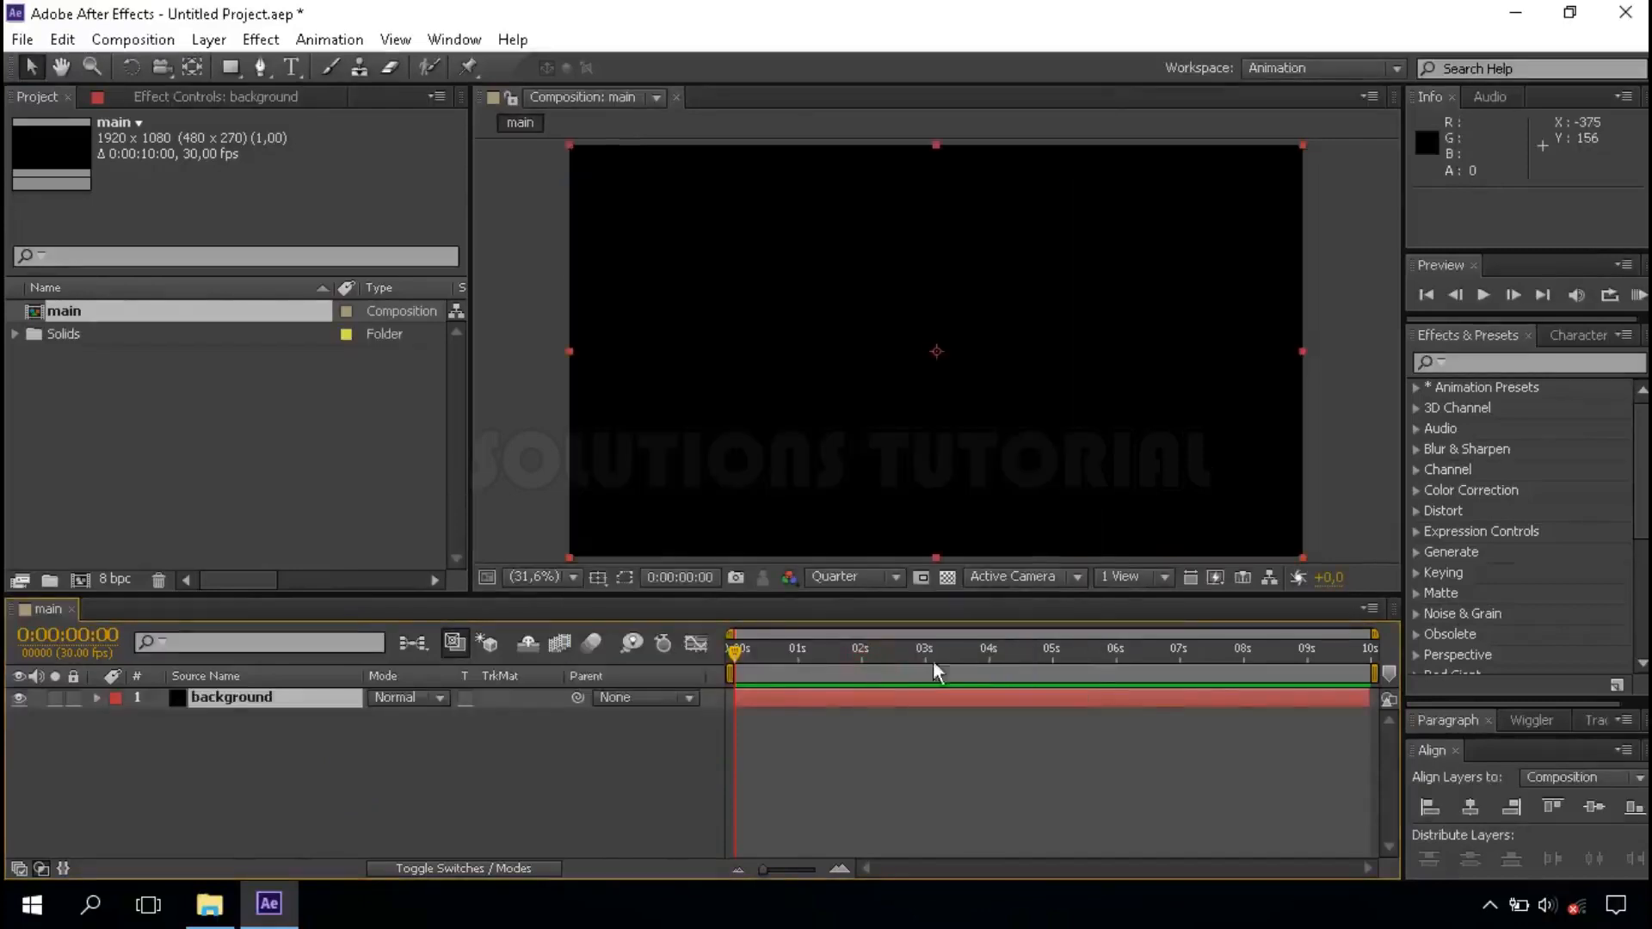
# Find the Ramp effect by searching "ramp" and apply it to the background layer.
pyautogui.click(1514, 362)
pyautogui.write('ramp')
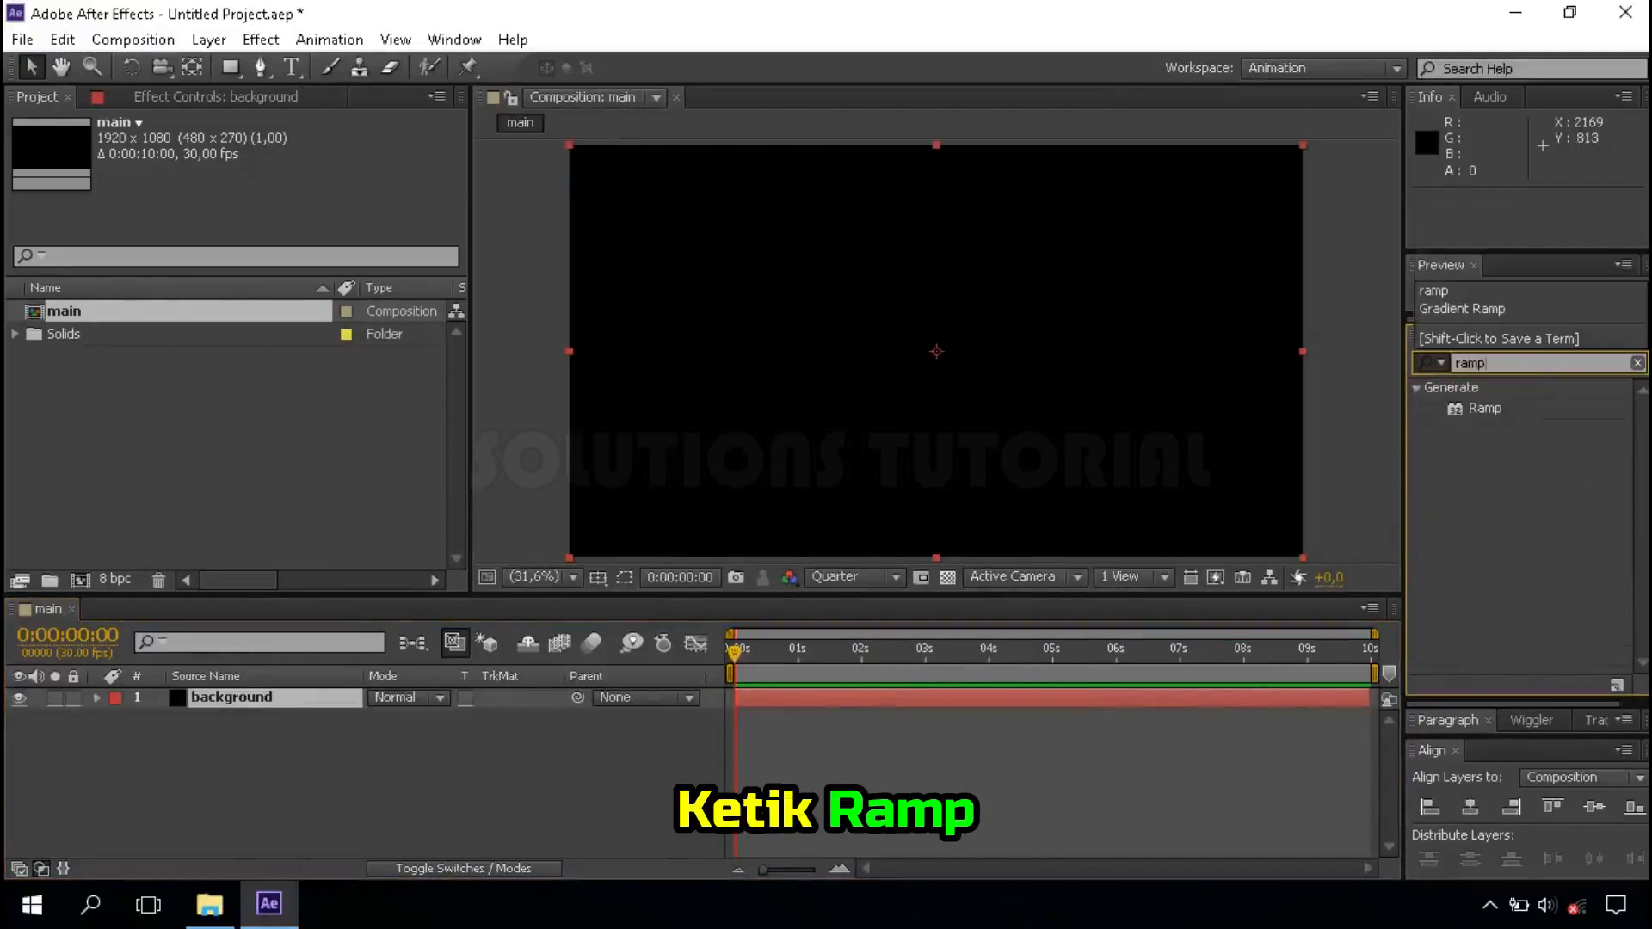
pyautogui.click(1483, 409)
pyautogui.moveTo(1442, 453); pyautogui.dragTo(317, 699)
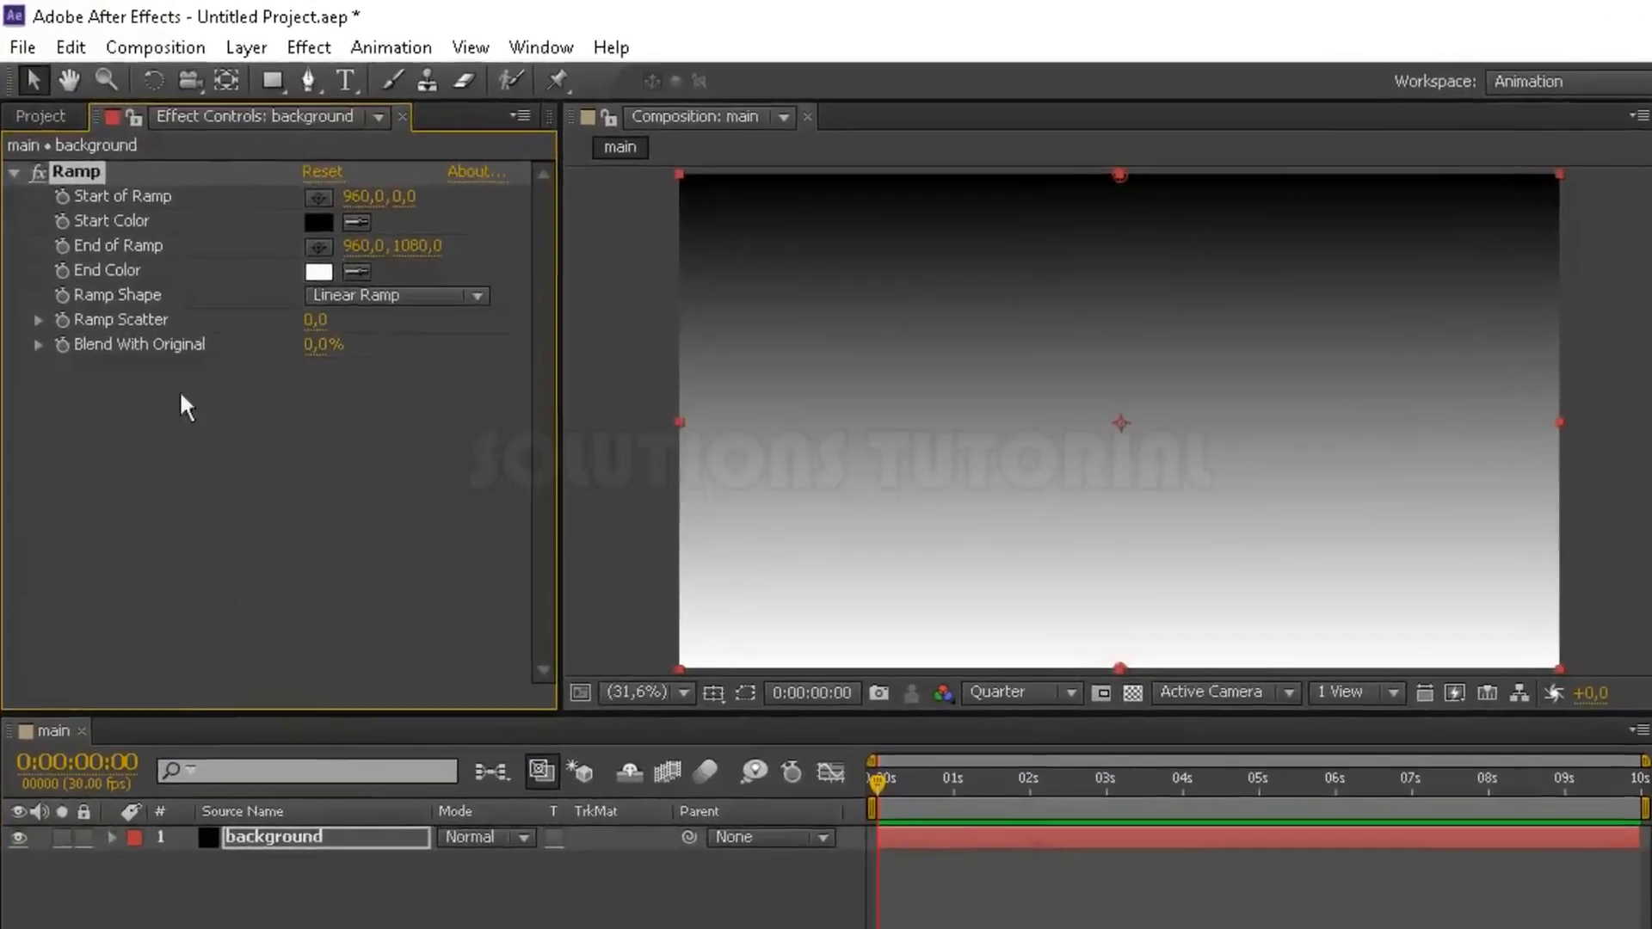
# Change the background's ramp shape to Radial Ramp, starting at 960, 540 and ending at 1800, 1080.
pyautogui.click(390, 294)
pyautogui.click(481, 363)
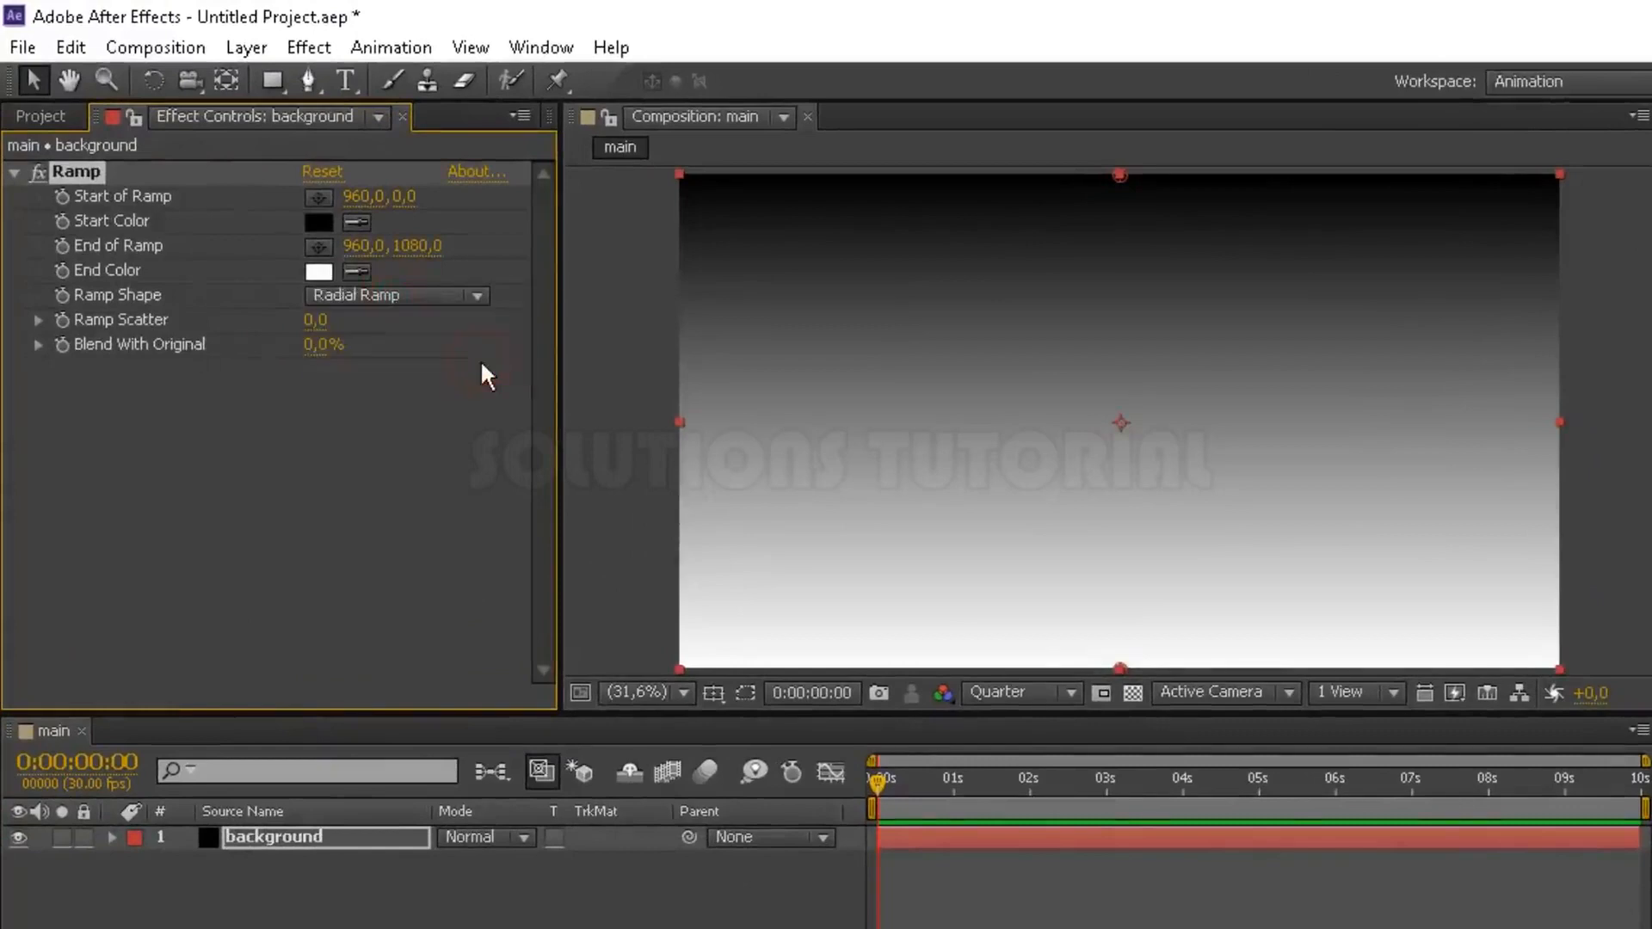
pyautogui.click(409, 198)
pyautogui.write('54')
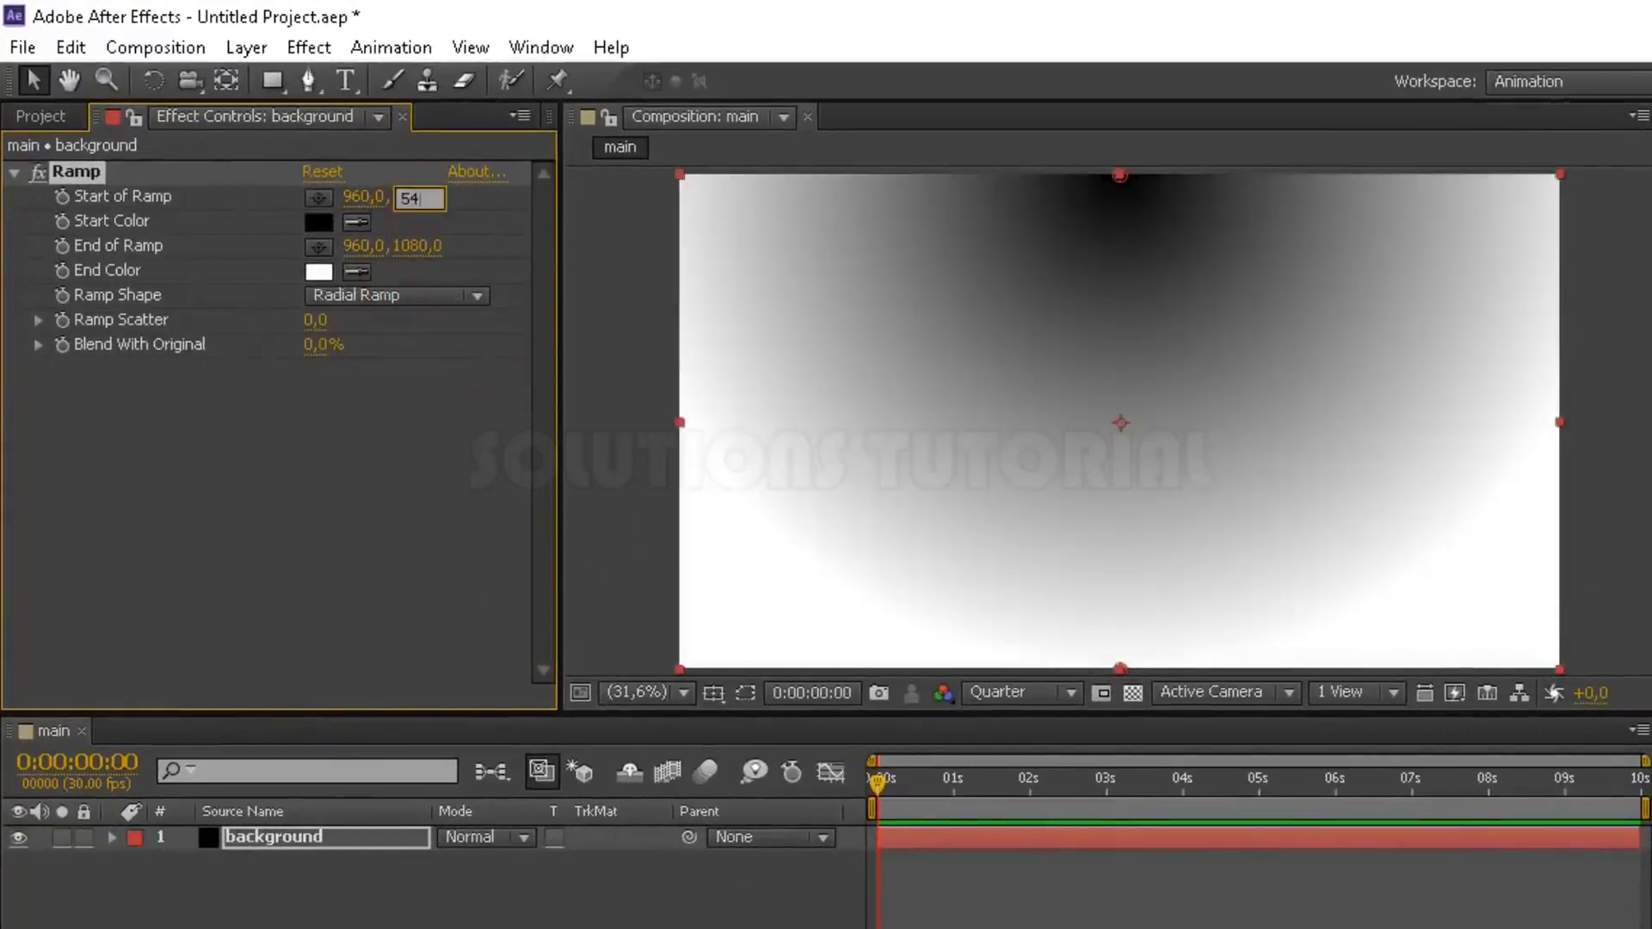
pyautogui.write('0')
pyautogui.press('Return')
pyautogui.click(366, 247)
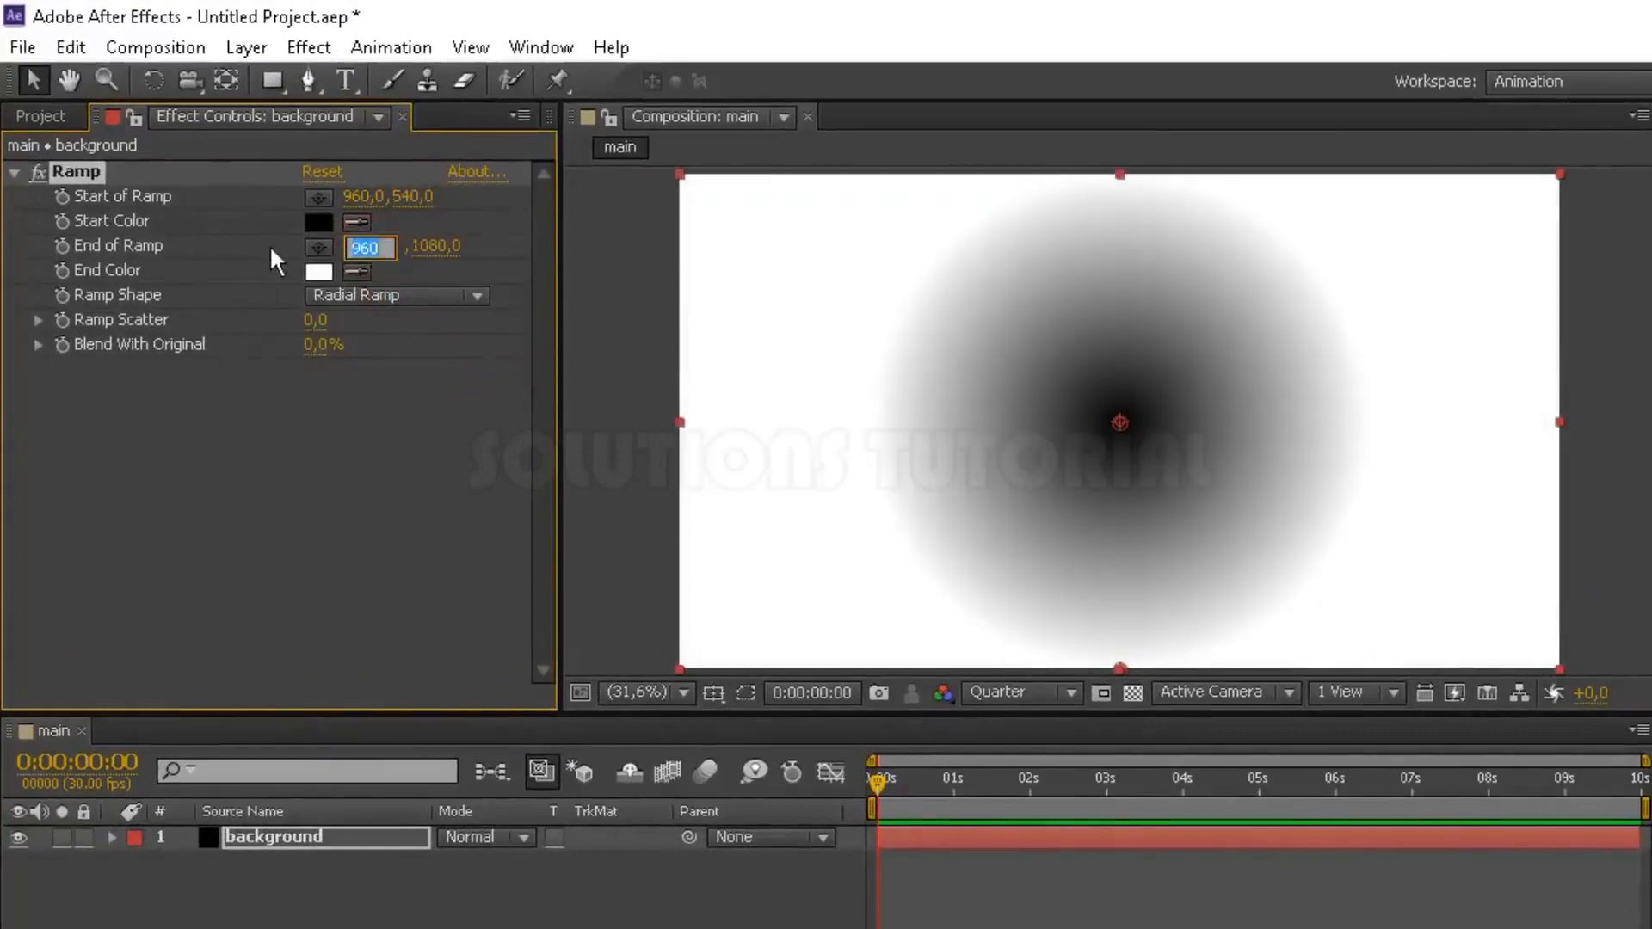
pyautogui.write('1800')
pyautogui.press('Return')
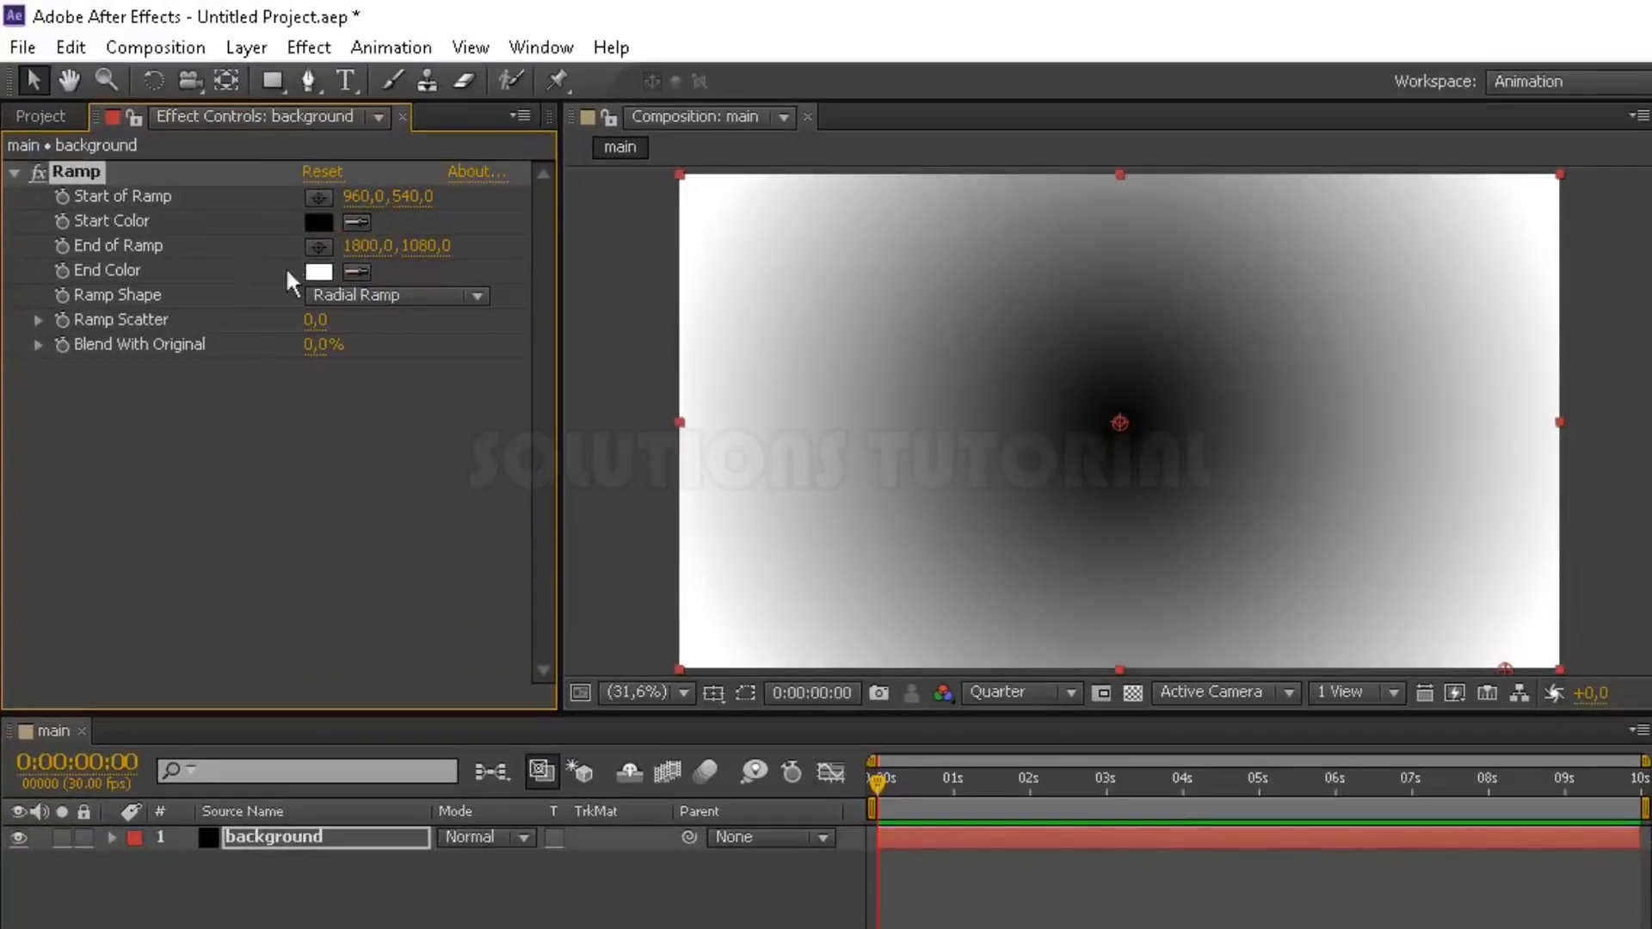
# Set the ramp's end color to black (000000) and its start color to dark gray (3A3A3A).
pyautogui.click(319, 272)
pyautogui.moveTo(255, 785); pyautogui.dragTo(191, 811)
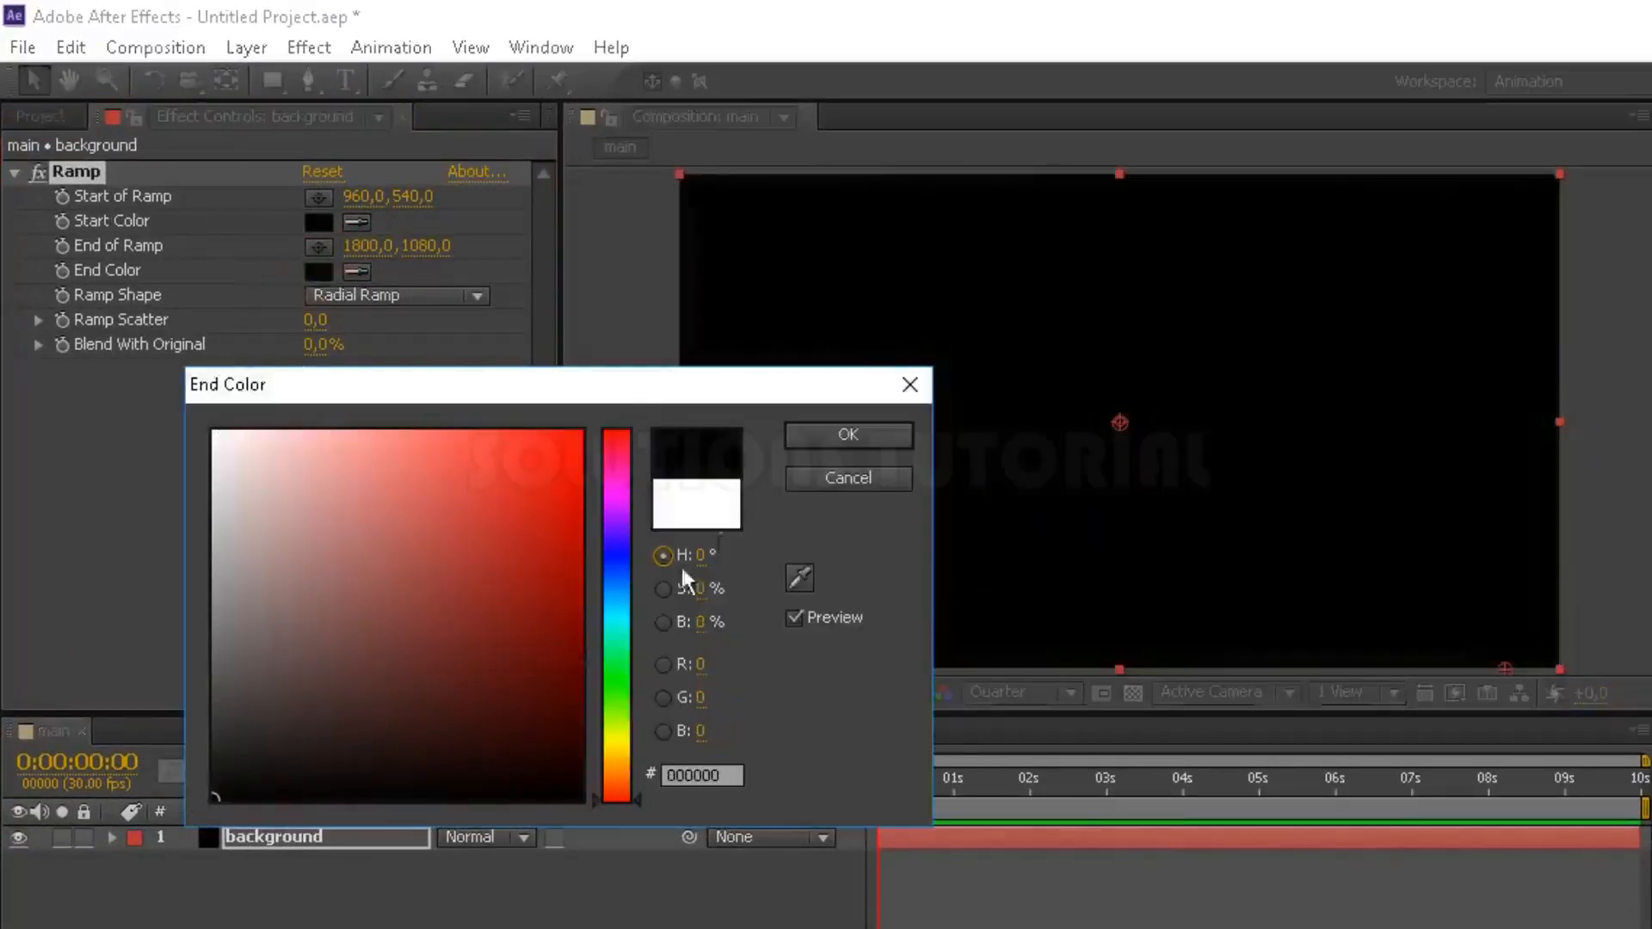
pyautogui.click(812, 440)
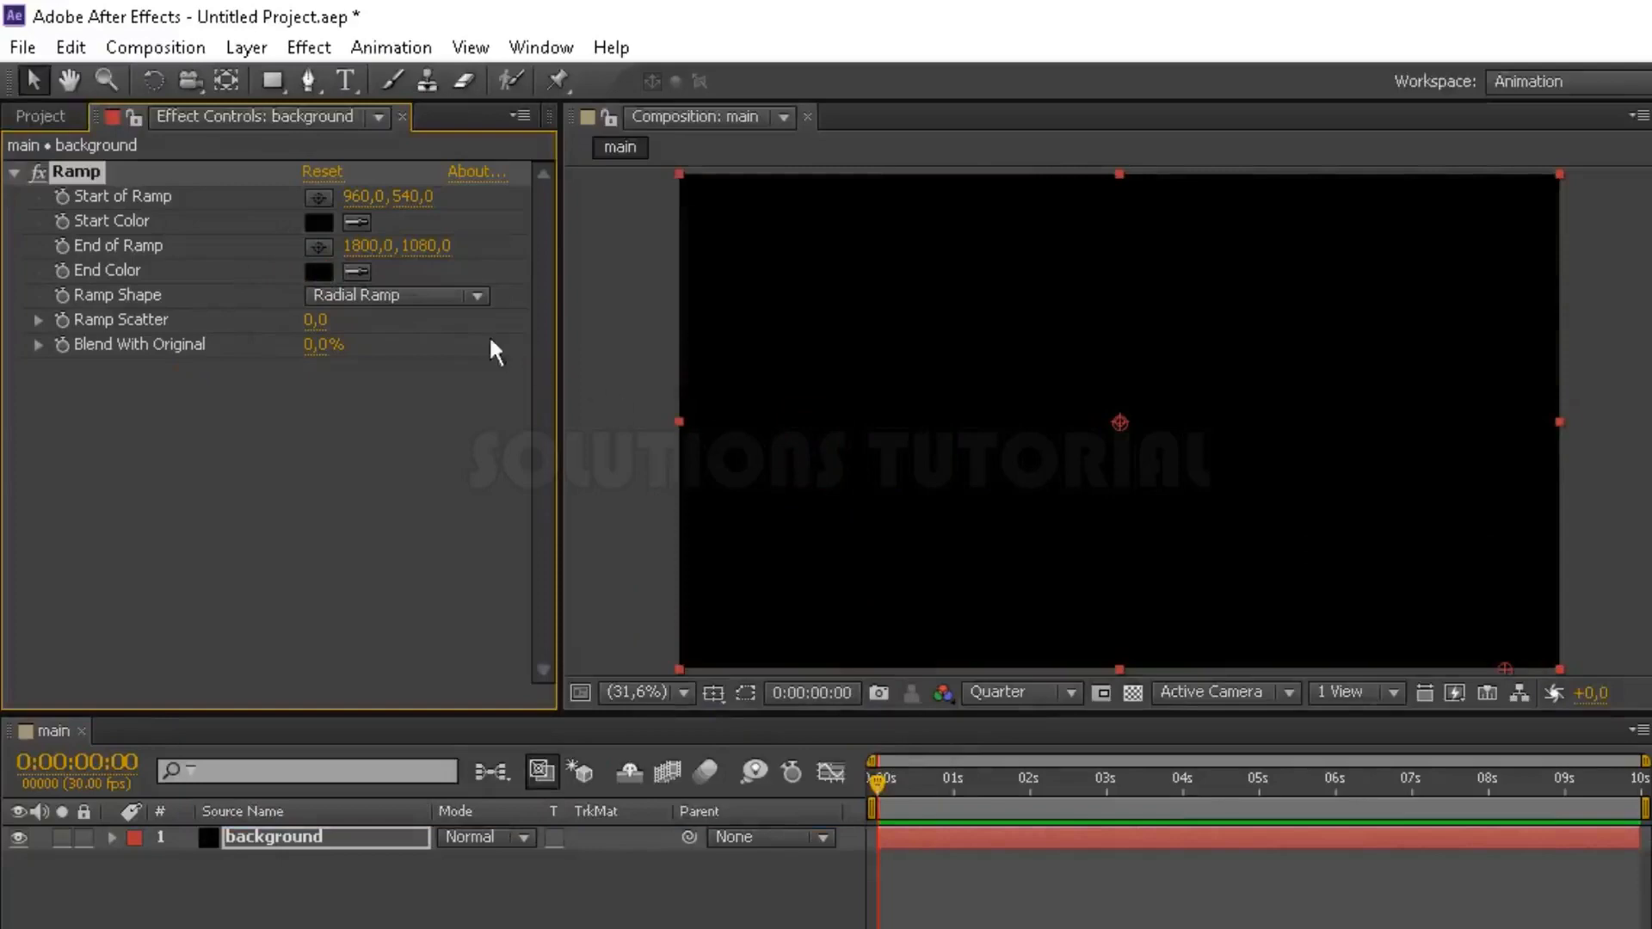
pyautogui.click(320, 223)
pyautogui.moveTo(258, 738)
pyautogui.mouseDown()
pyautogui.moveTo(205, 714)
pyautogui.moveTo(269, 700)
pyautogui.mouseUp()
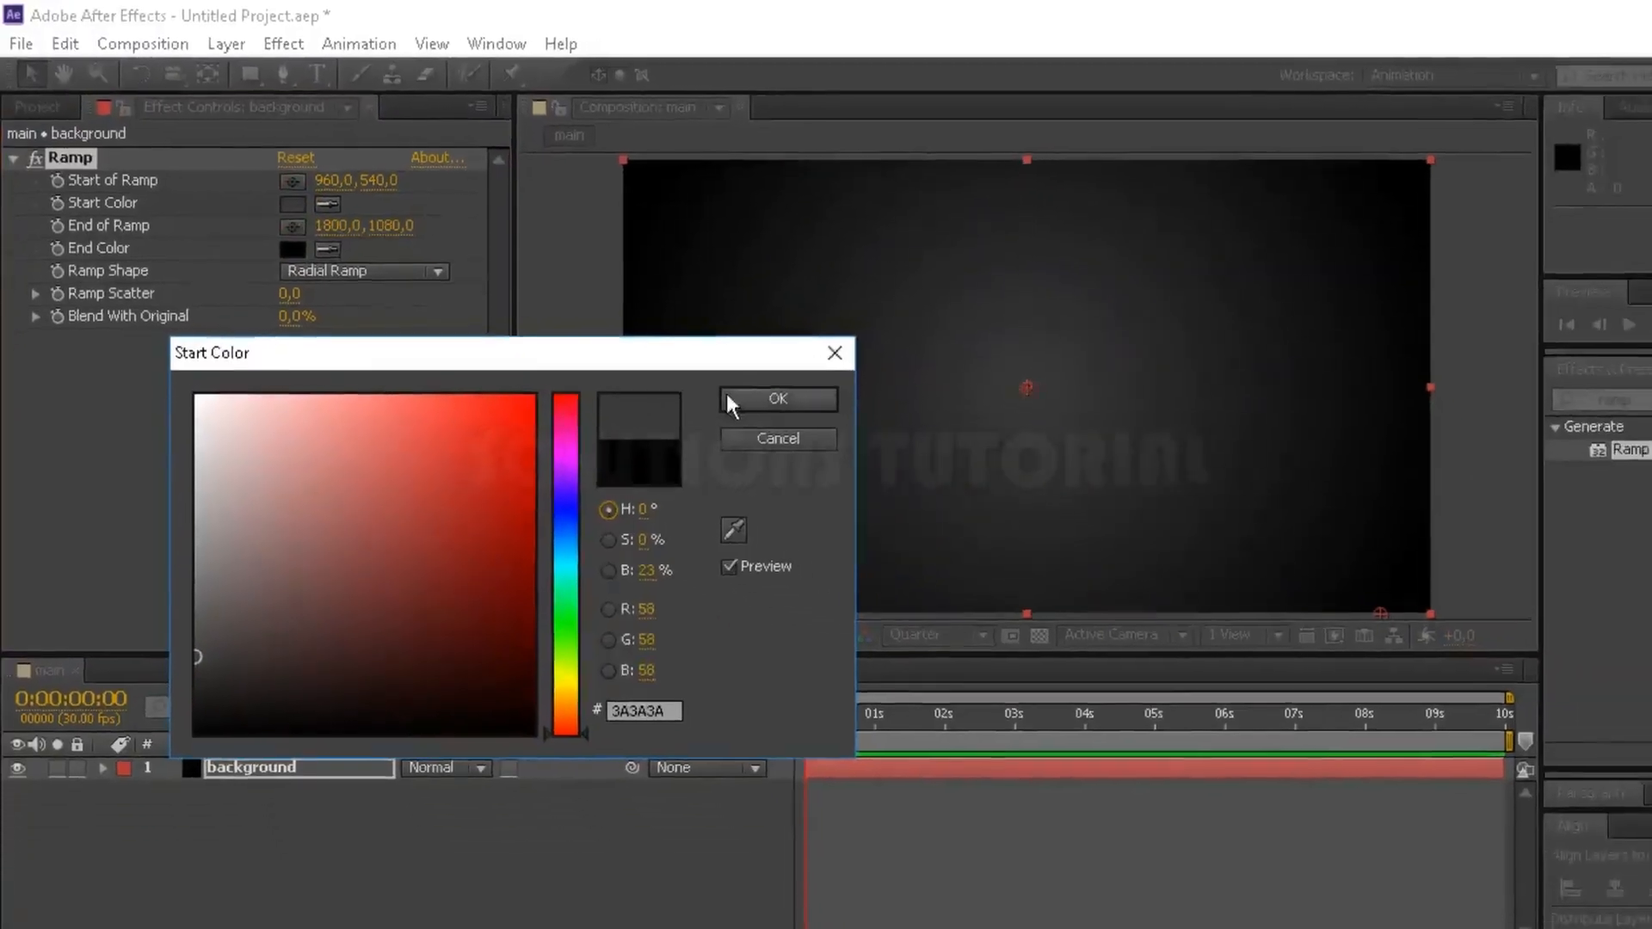
pyautogui.click(813, 443)
# Add a black 1920 x 1080 solid layer named "texture" above the background layer.
pyautogui.click(424, 754)
pyautogui.rightClick(425, 754)
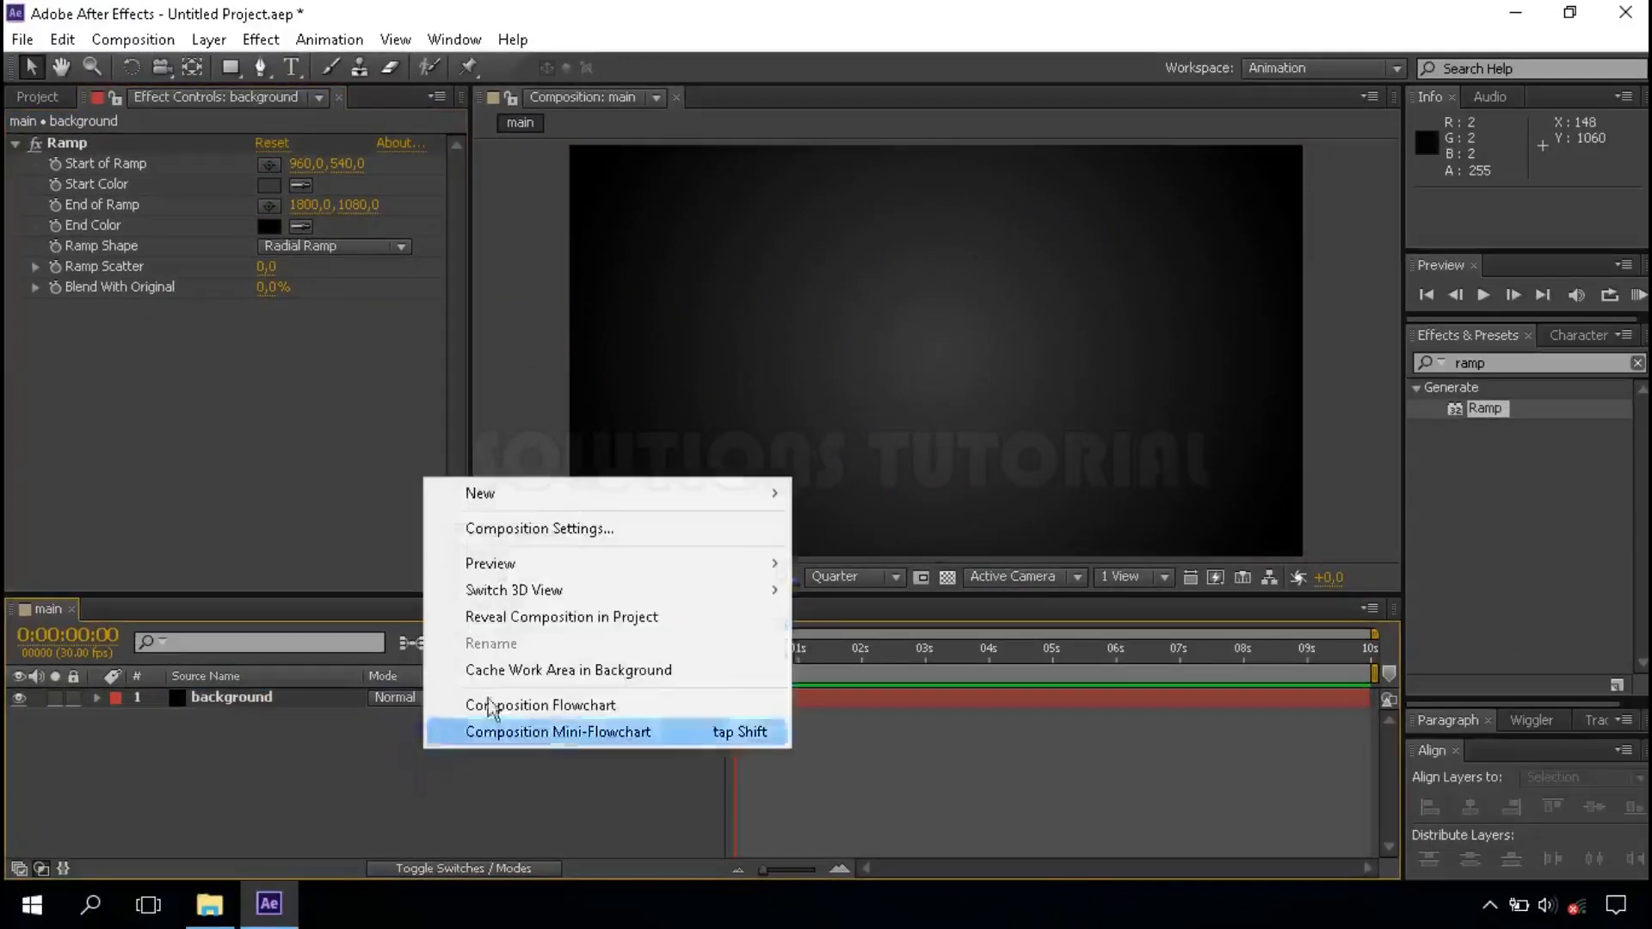
pyautogui.moveTo(766, 493)
pyautogui.click(839, 555)
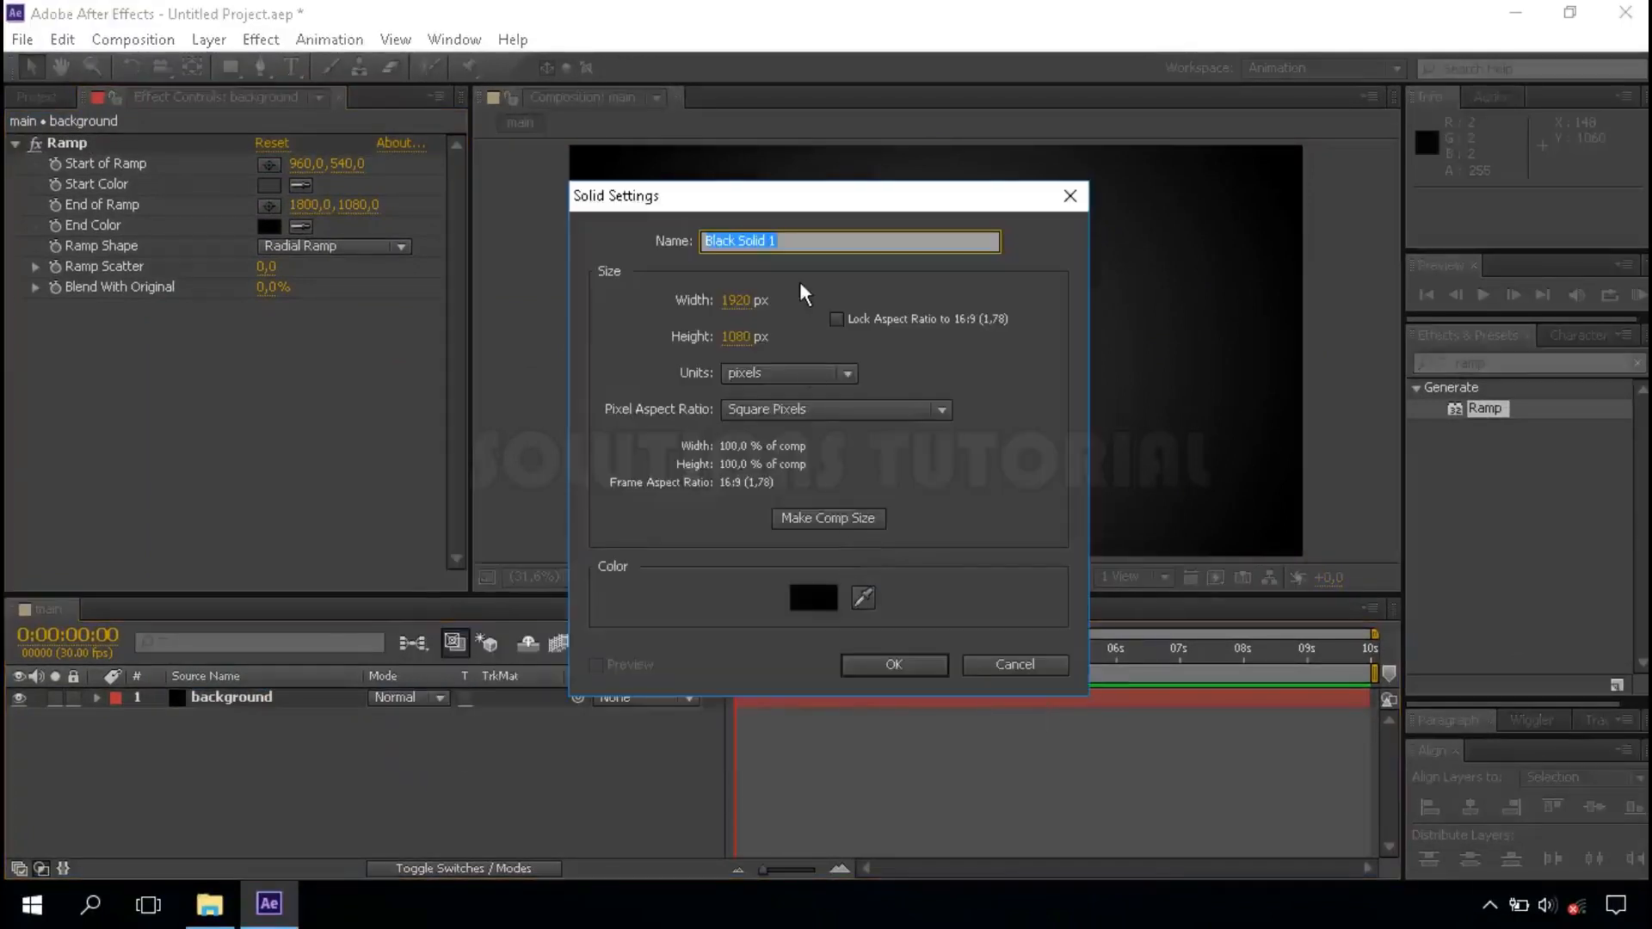
pyautogui.write('texture')
pyautogui.click(920, 670)
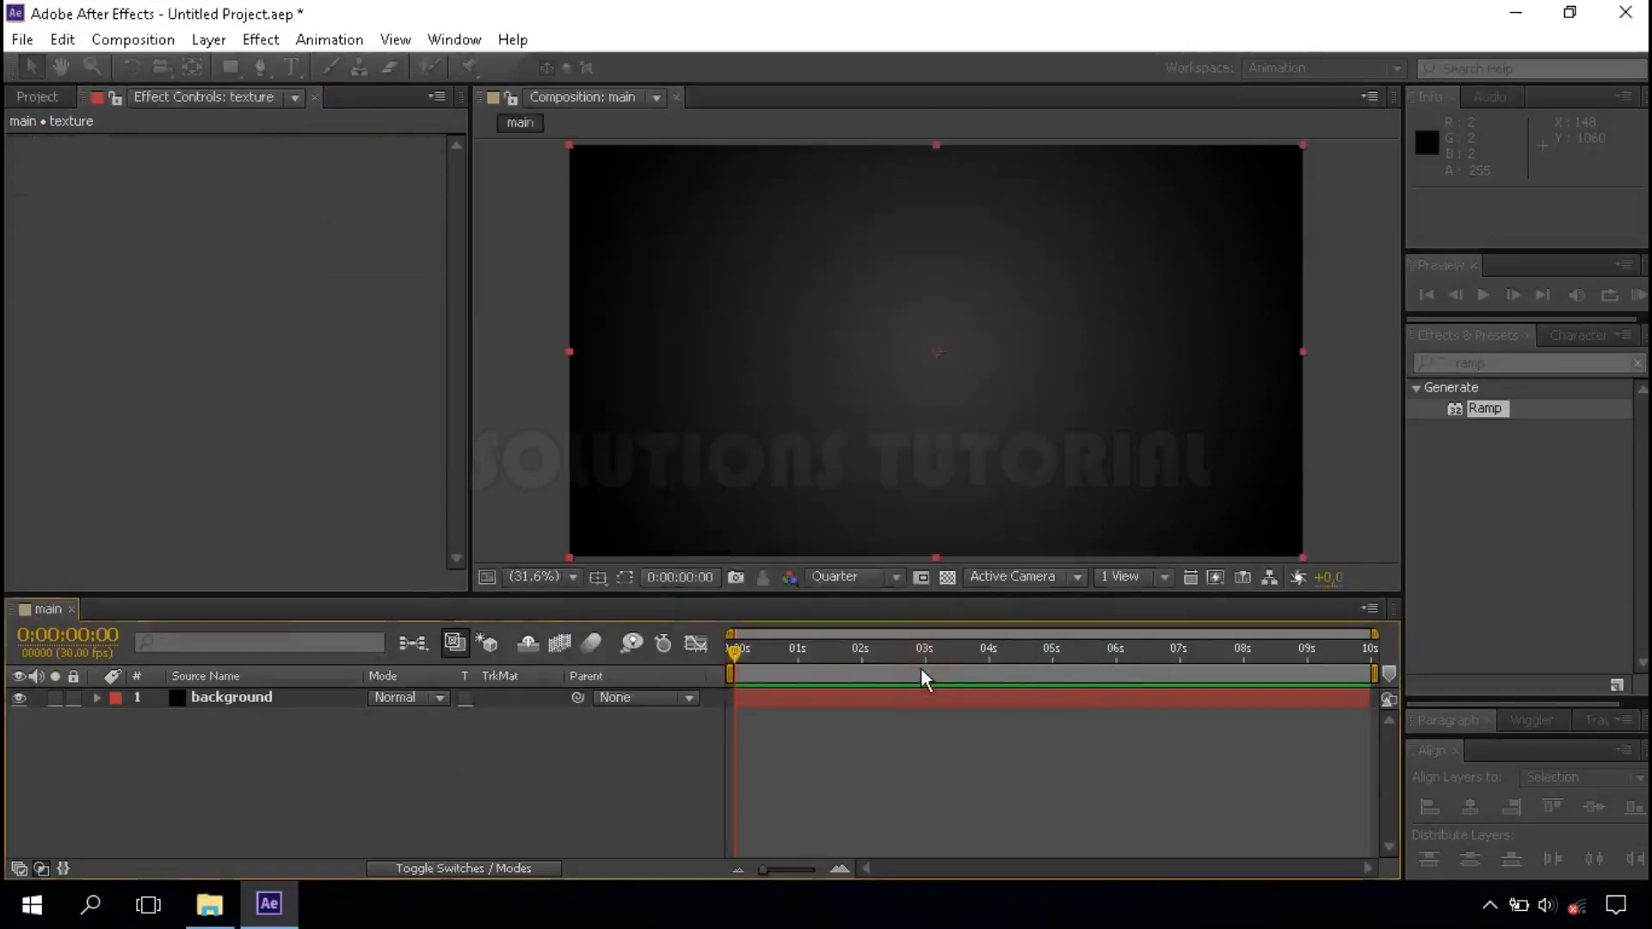
# Search the effects for "fractal no" and apply Fractal Noise to the texture layer.
pyautogui.click(1637, 362)
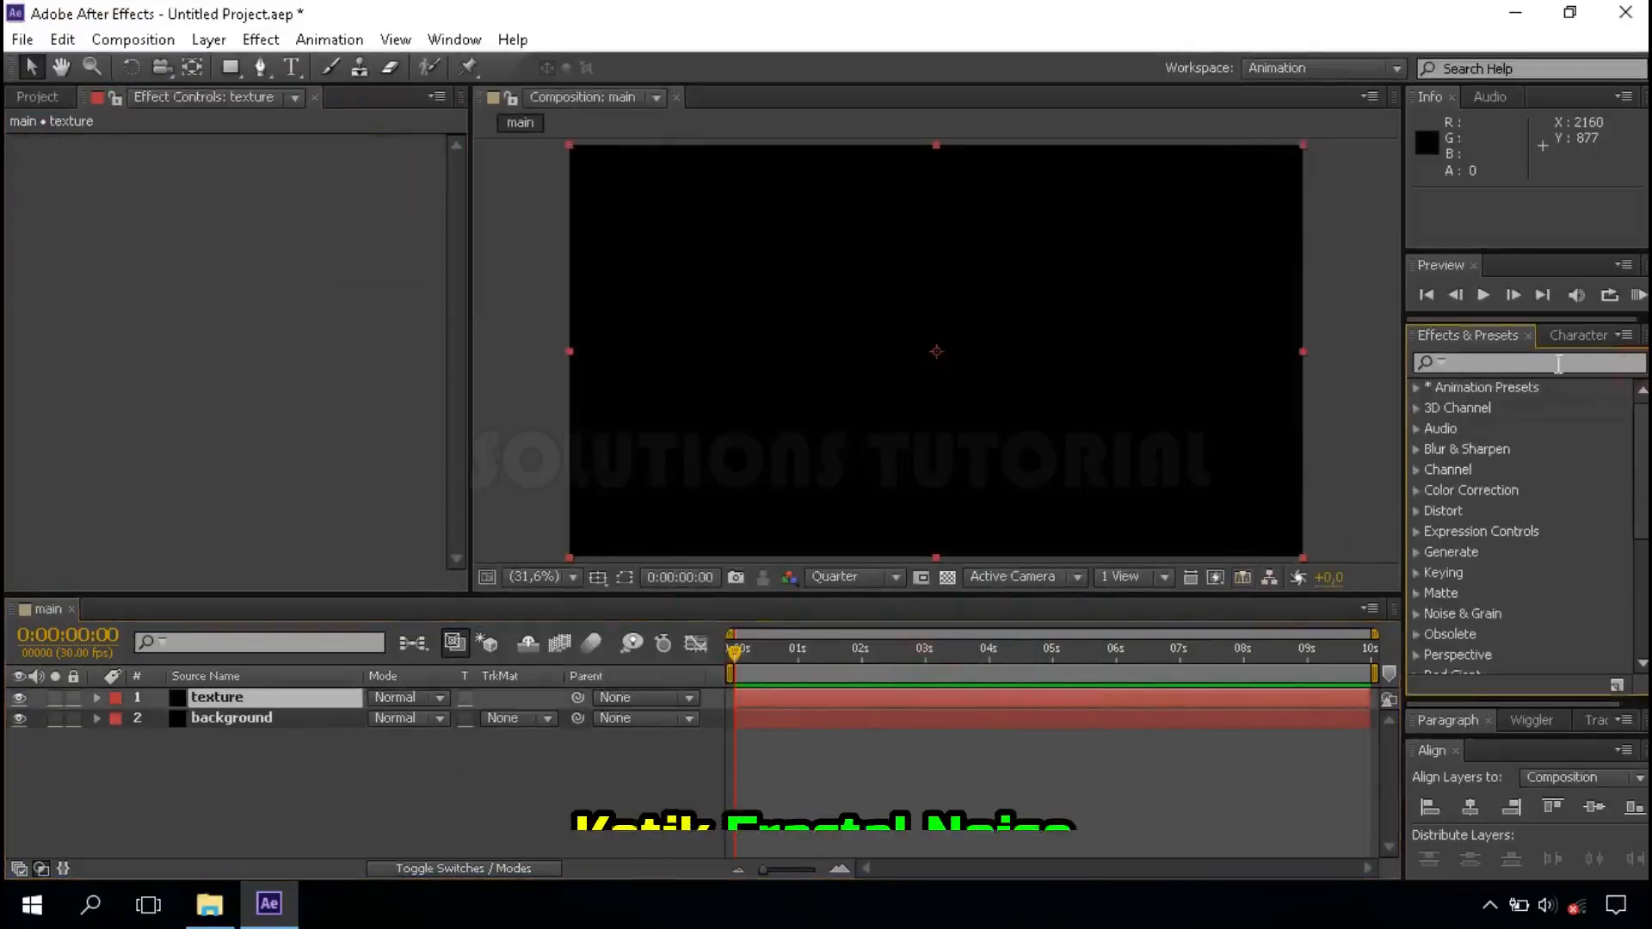
pyautogui.write('fractal no')
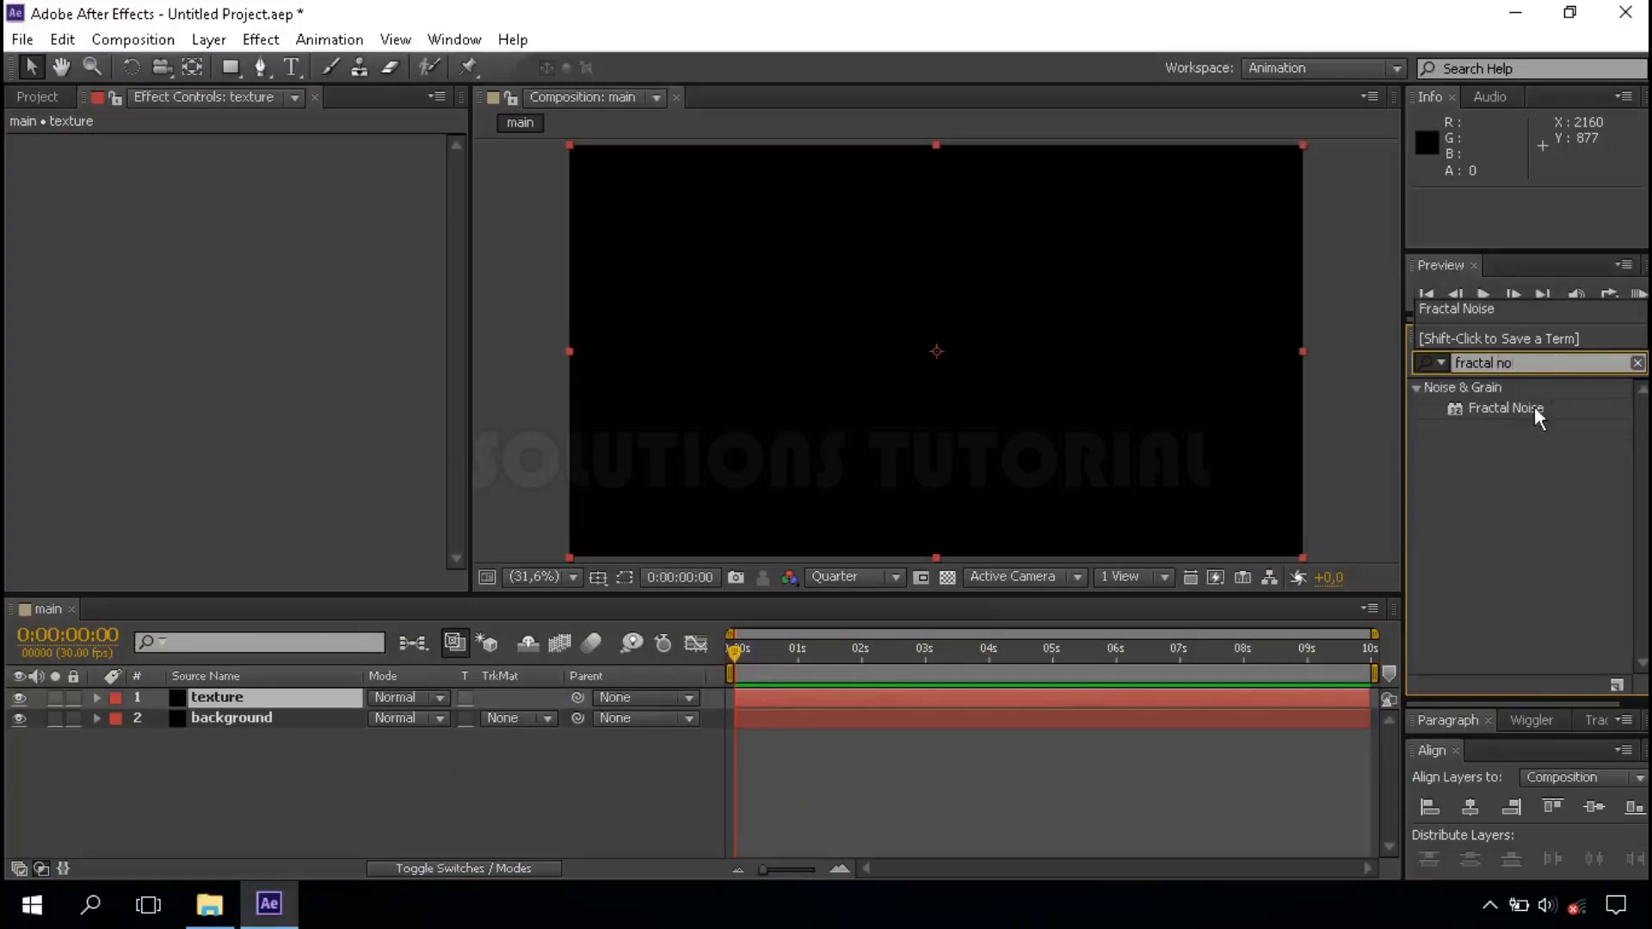
pyautogui.click(1452, 412)
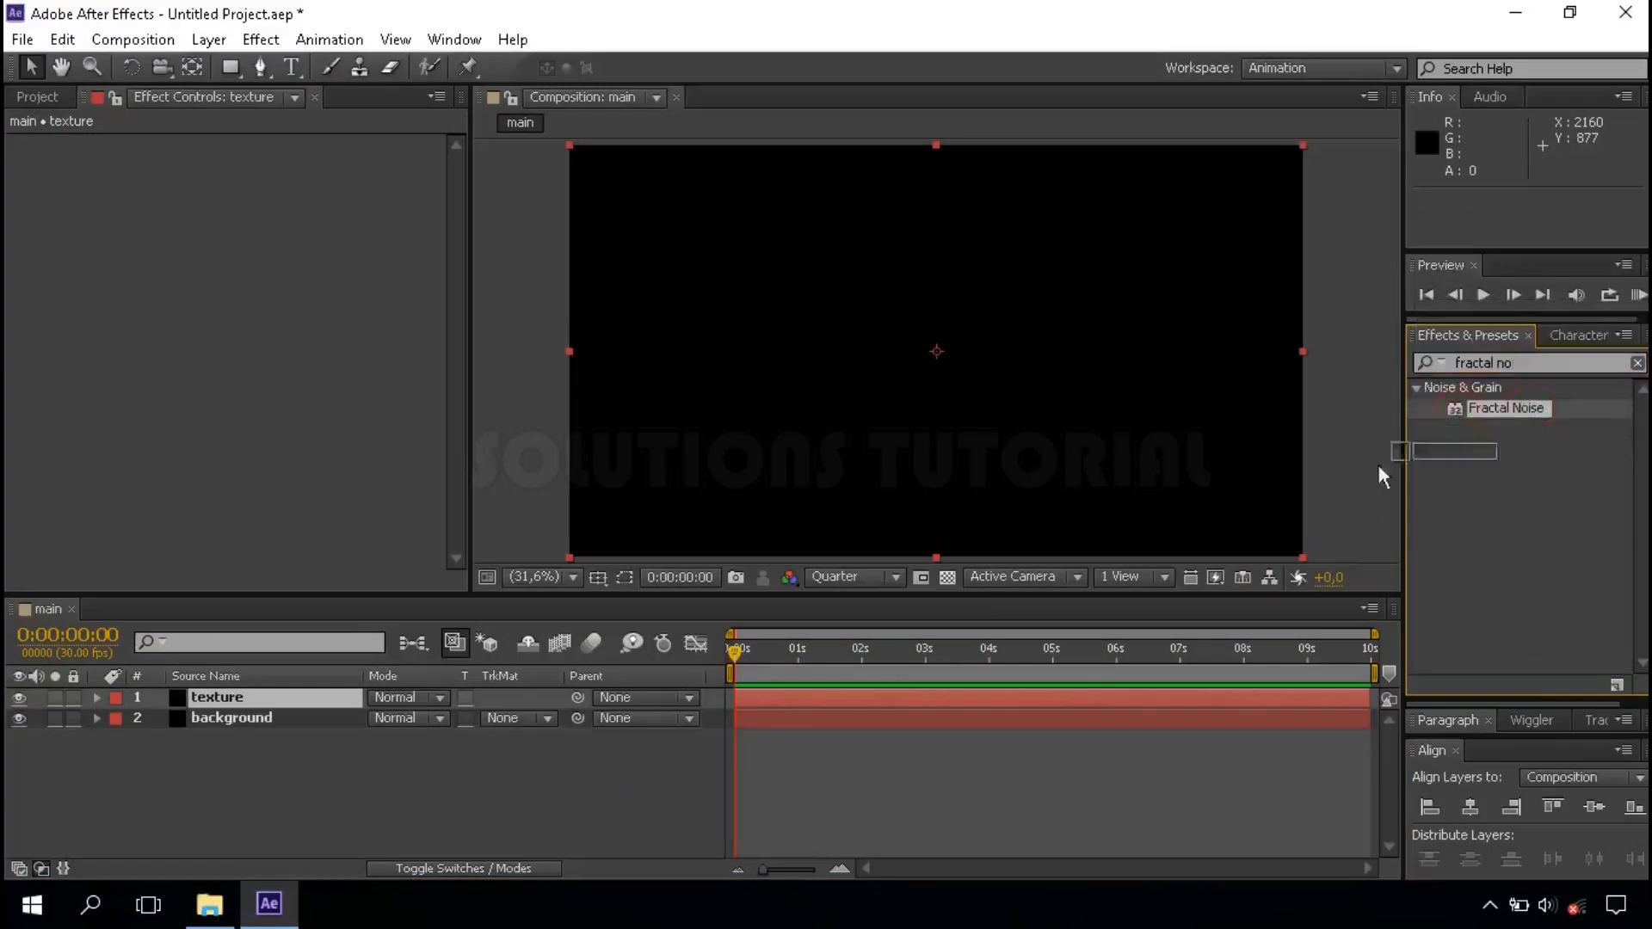
pyautogui.moveTo(1381, 476); pyautogui.dragTo(278, 694)
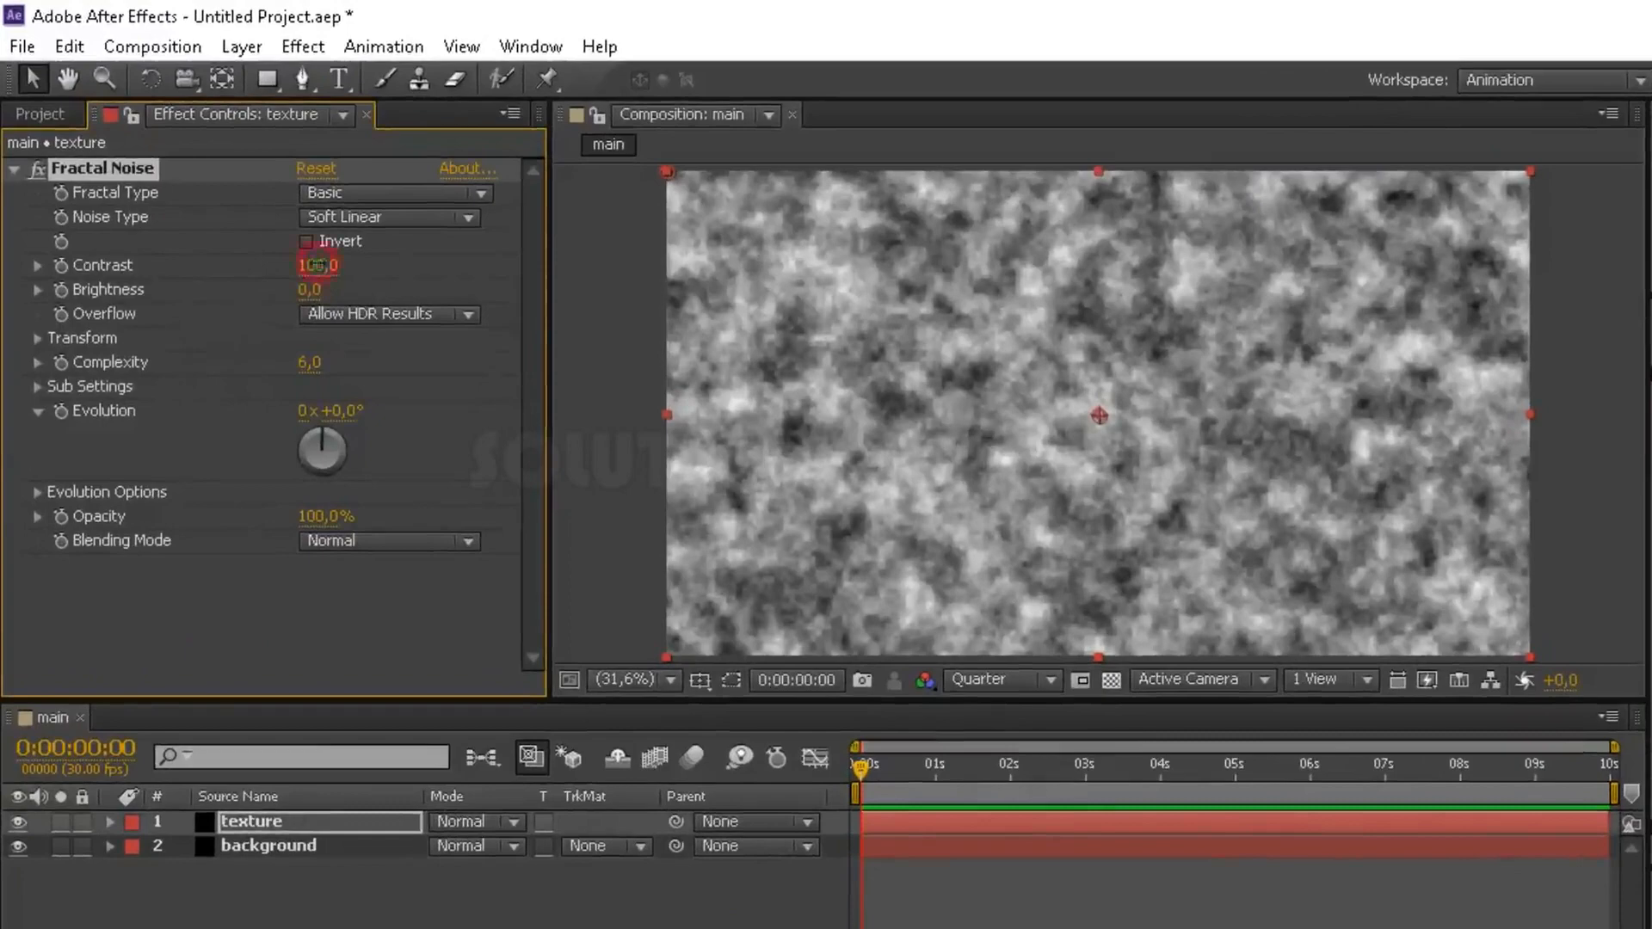
# Set the Fractal Noise contrast to 600, brightness to -50 and complexity to 4.
pyautogui.click(318, 265)
pyautogui.write('600')
pyautogui.press('Return')
pyautogui.click(309, 290)
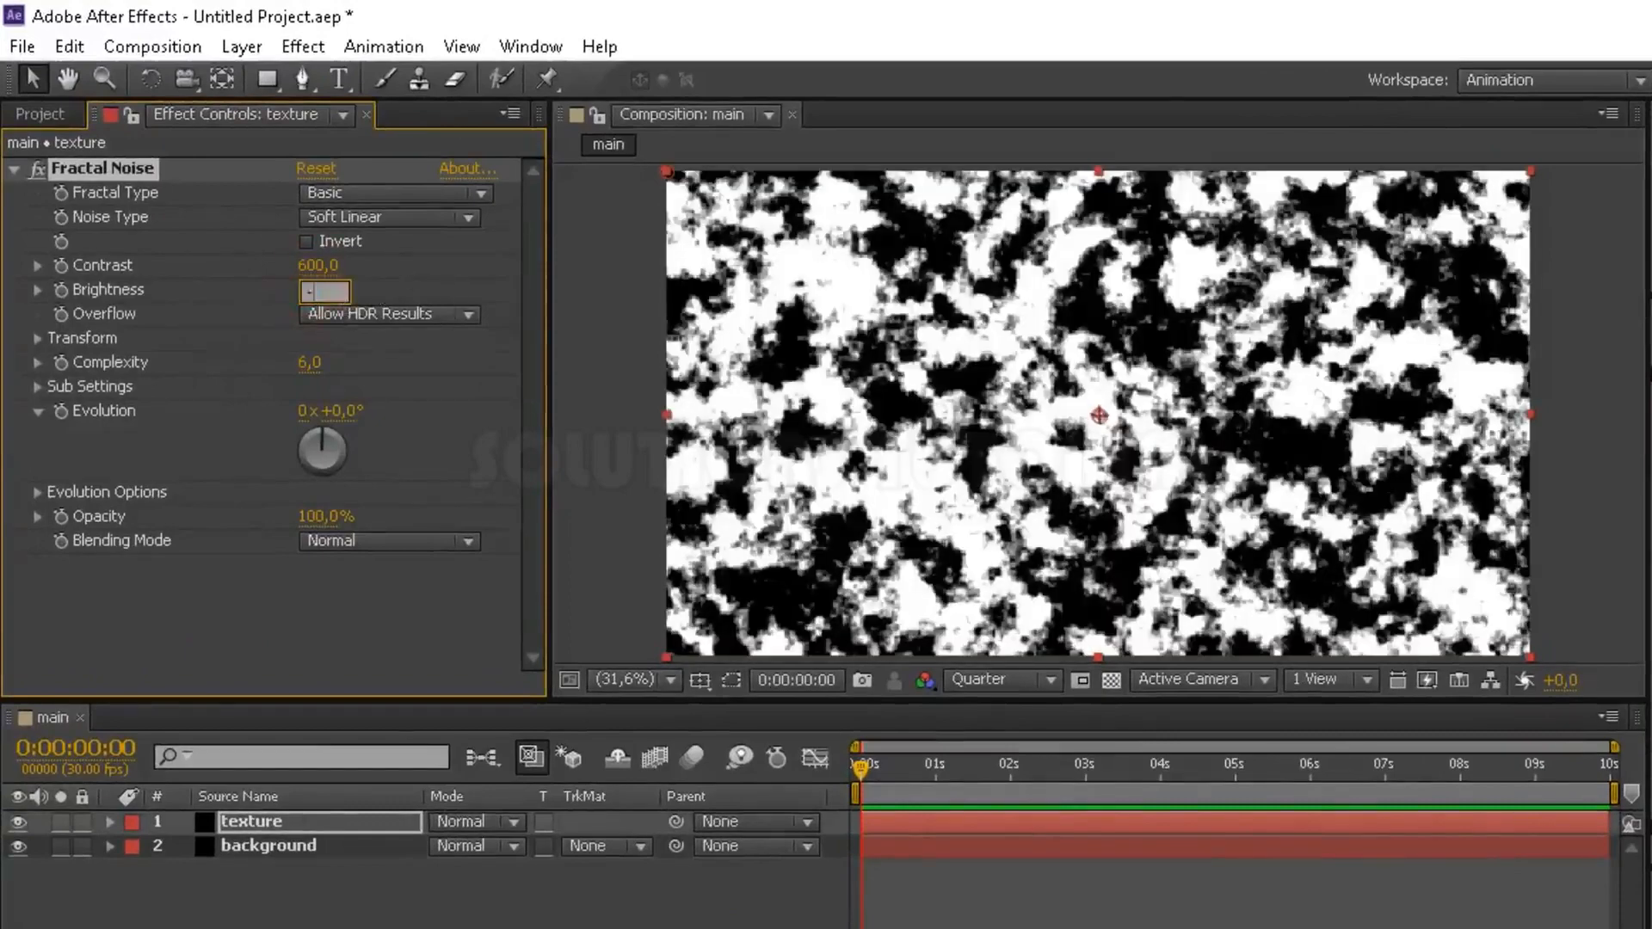
pyautogui.write('-50')
pyautogui.press('Return')
pyautogui.click(310, 362)
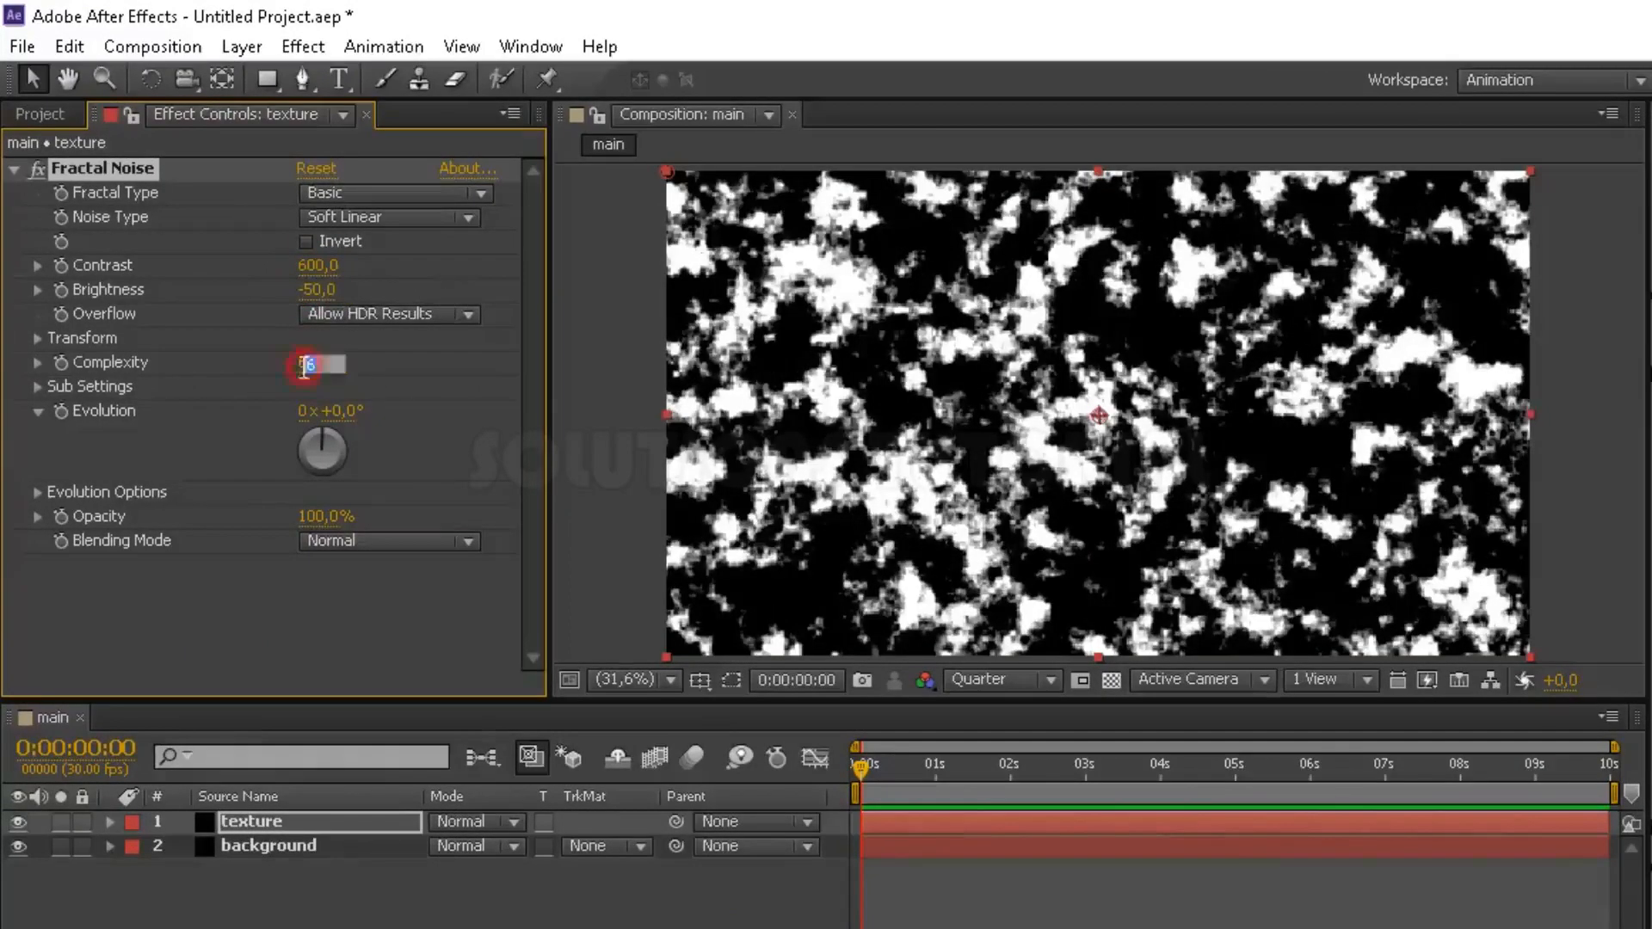
pyautogui.write('4')
pyautogui.press('Return')
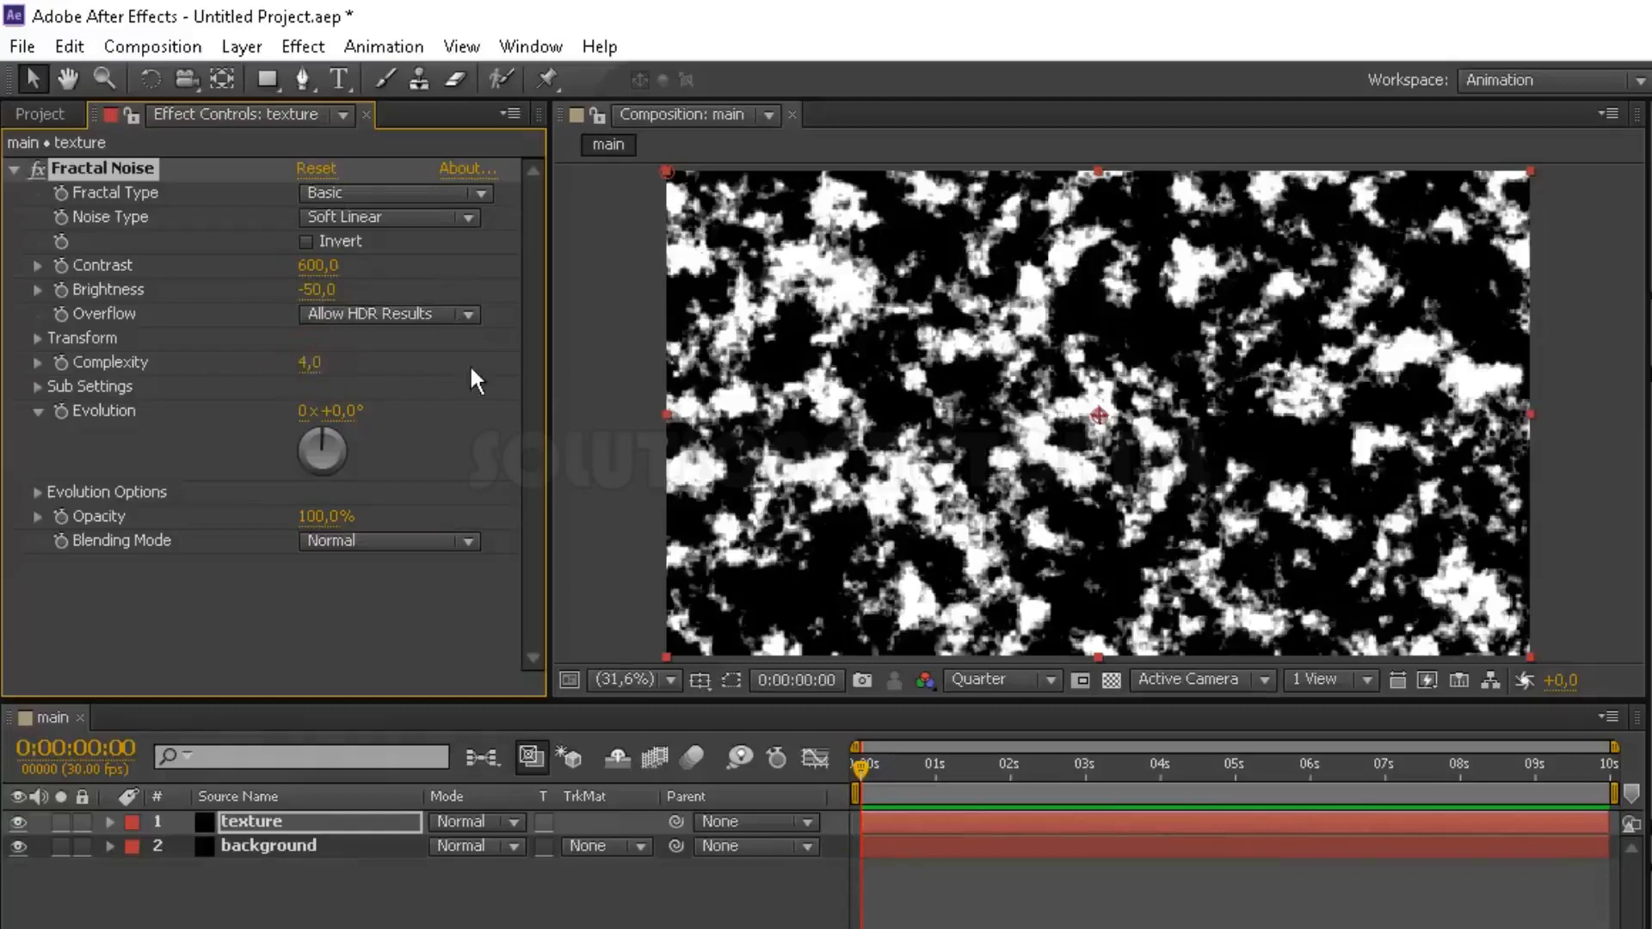
# Set the Fractal Noise transform scale to 500 with uniform scaling, and collapse the transform settings.
pyautogui.click(38, 339)
pyautogui.click(318, 413)
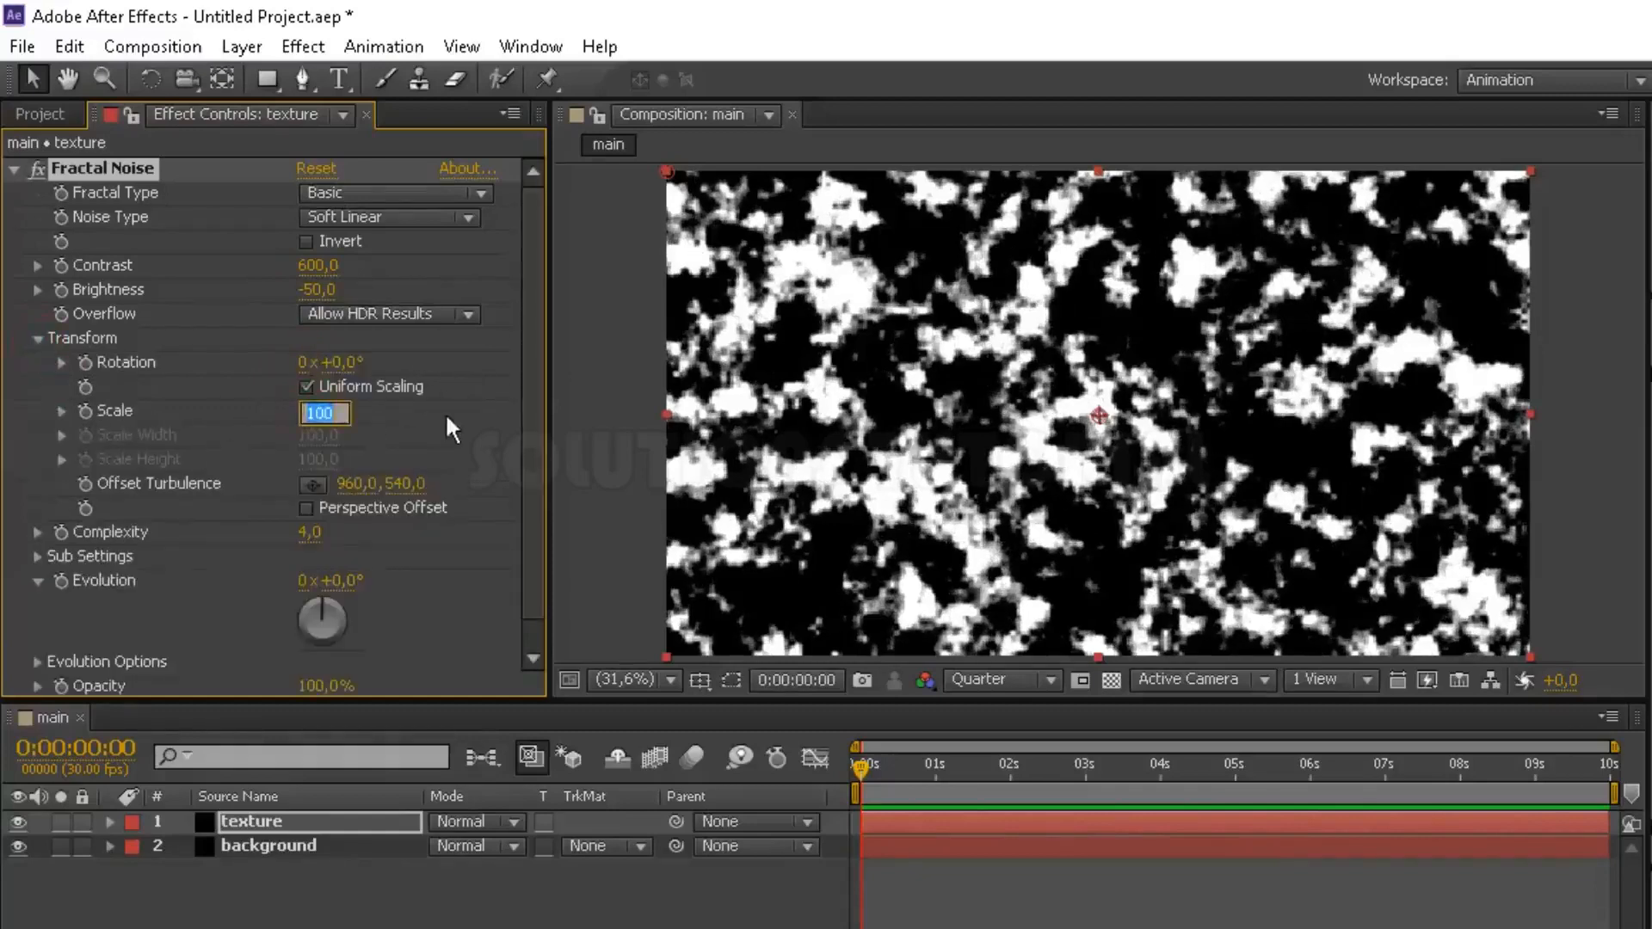
pyautogui.write('500')
pyautogui.click(62, 411)
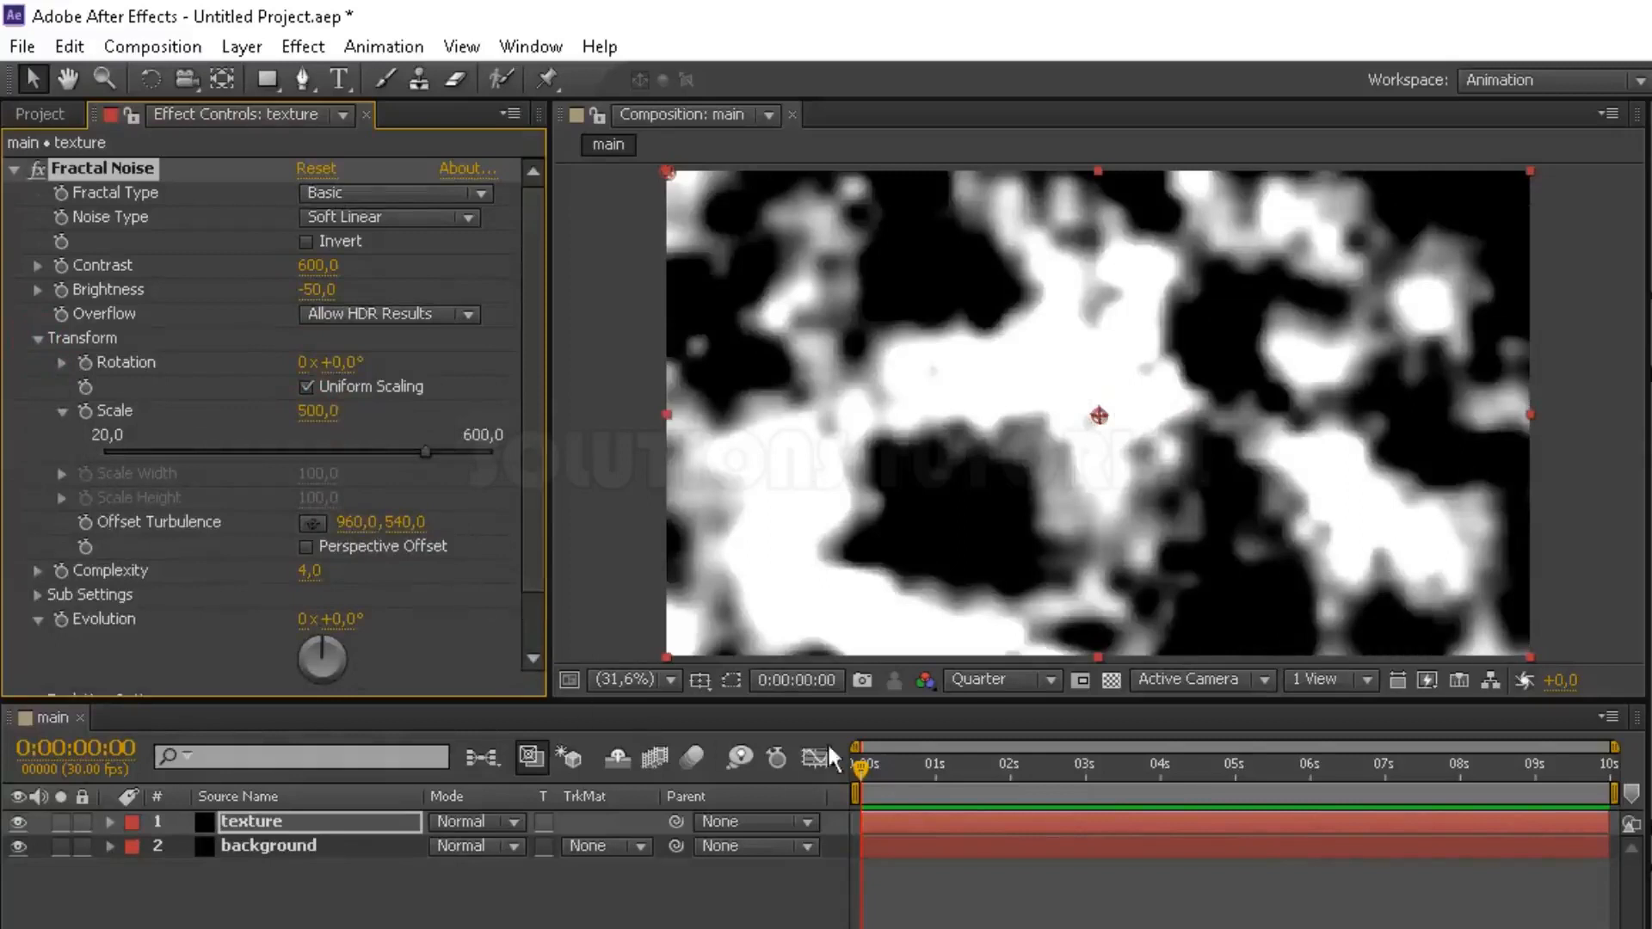
pyautogui.click(37, 339)
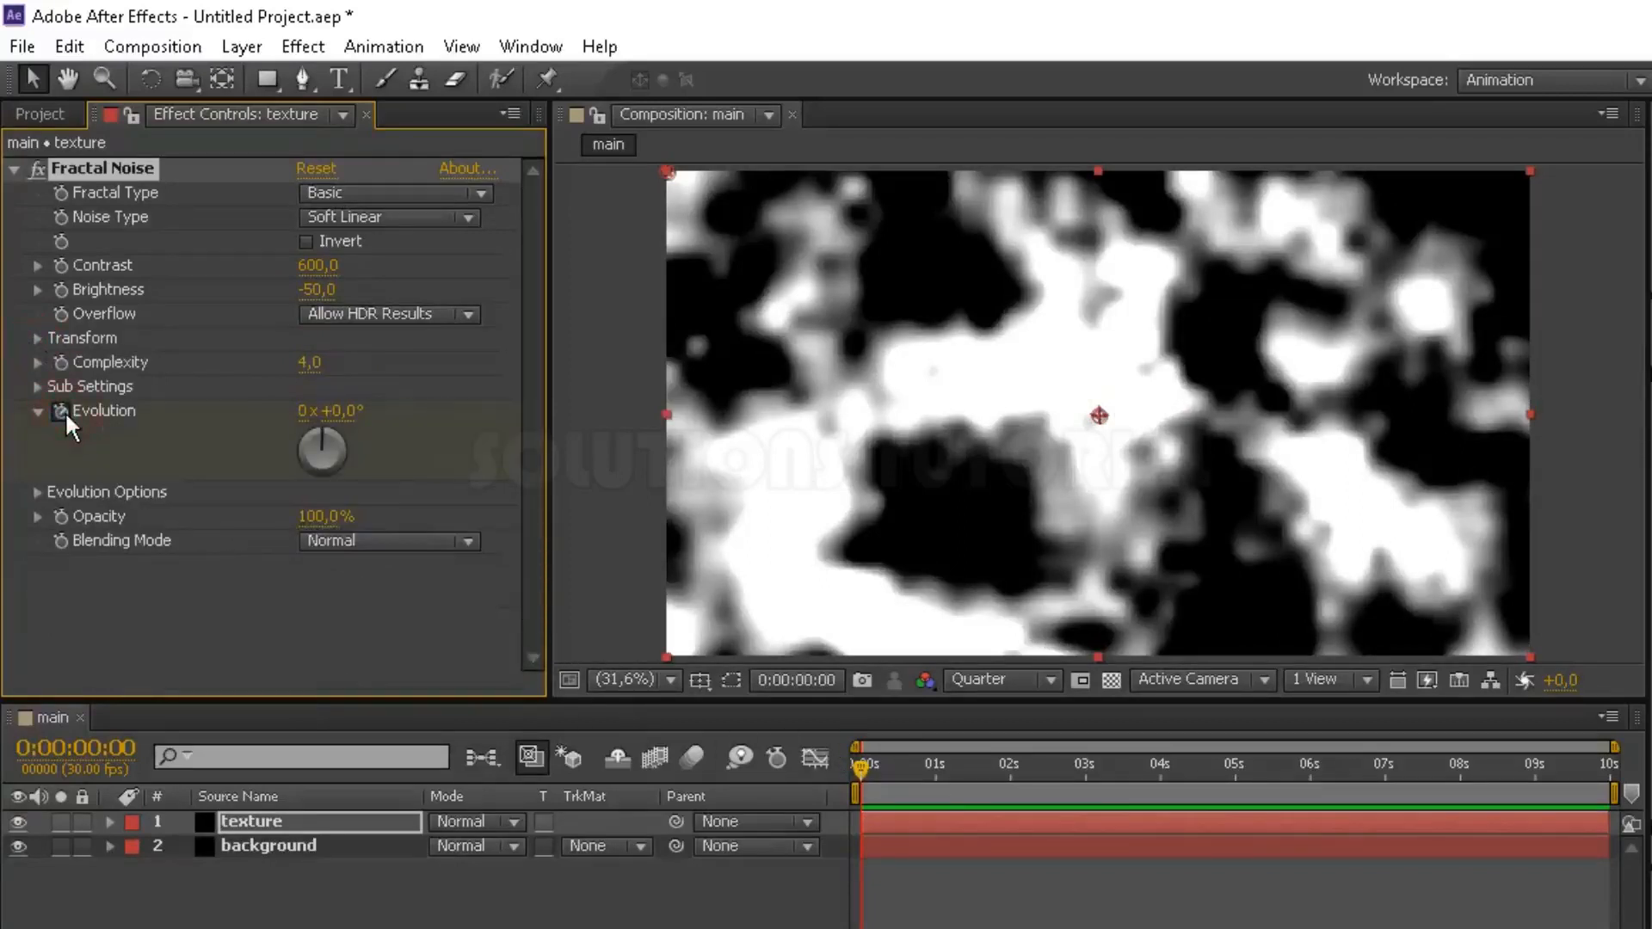
# Keyframe the Fractal Noise Evolution to 4x+245° at the end of the composition, 0:00:09:29.
pyautogui.click(1608, 764)
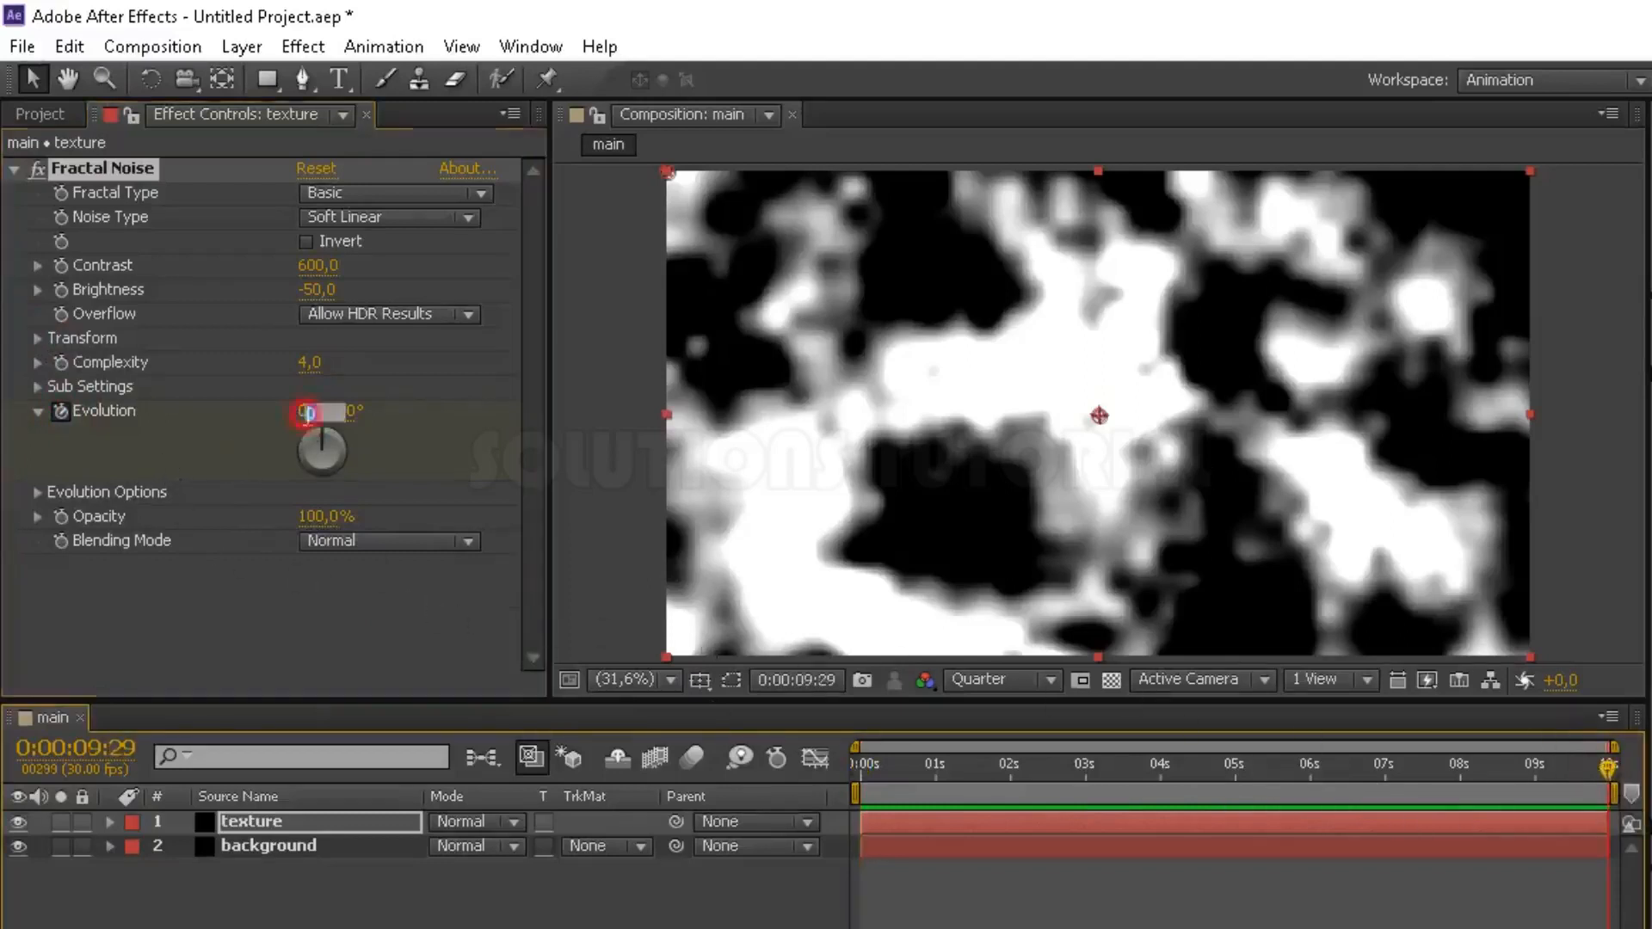
pyautogui.click(304, 411)
pyautogui.press('Return')
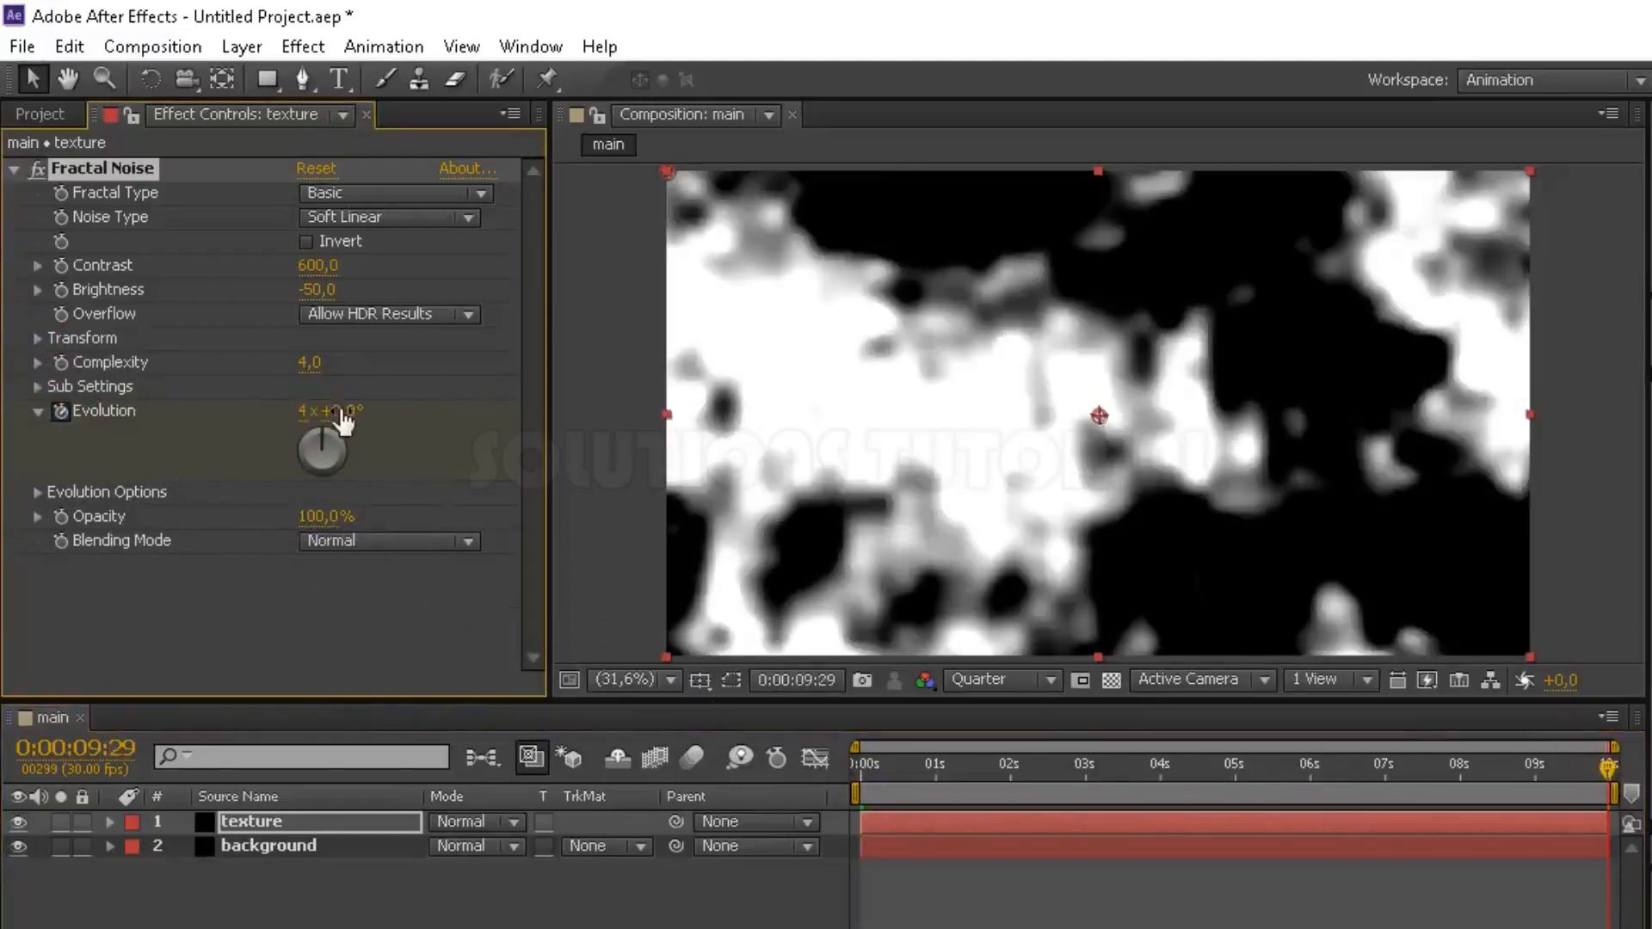
pyautogui.click(339, 413)
pyautogui.write('245')
pyautogui.press('Return')
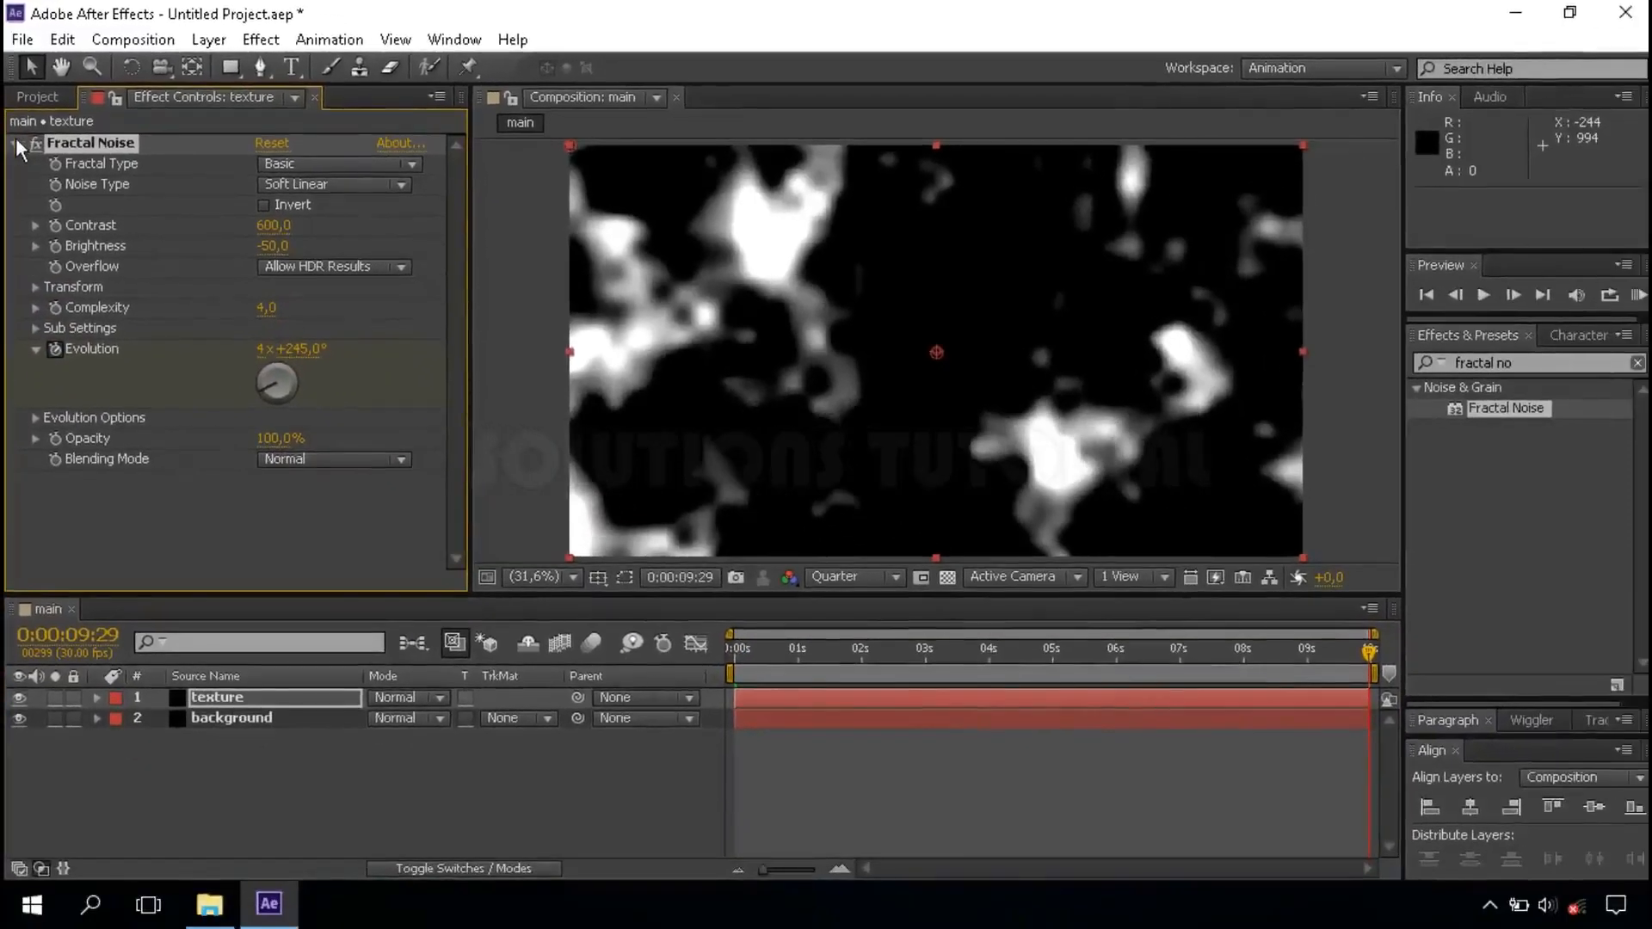
# Collapse the Fractal Noise settings and apply the Hue/Saturation effect to the texture layer.
pyautogui.click(15, 143)
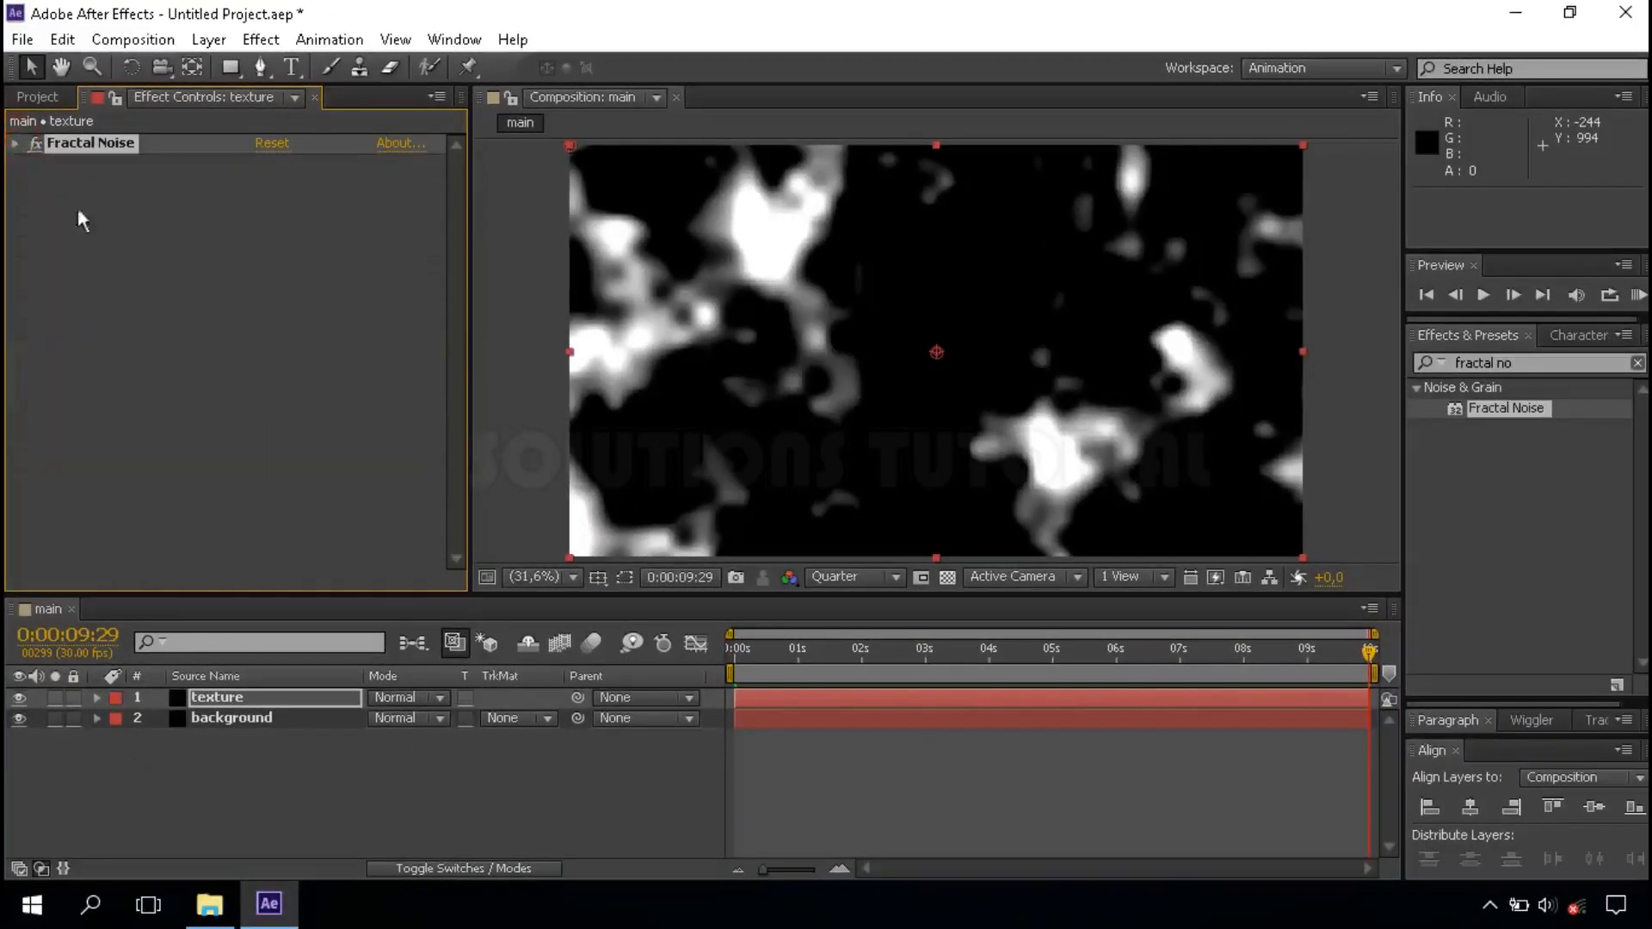
pyautogui.click(1638, 363)
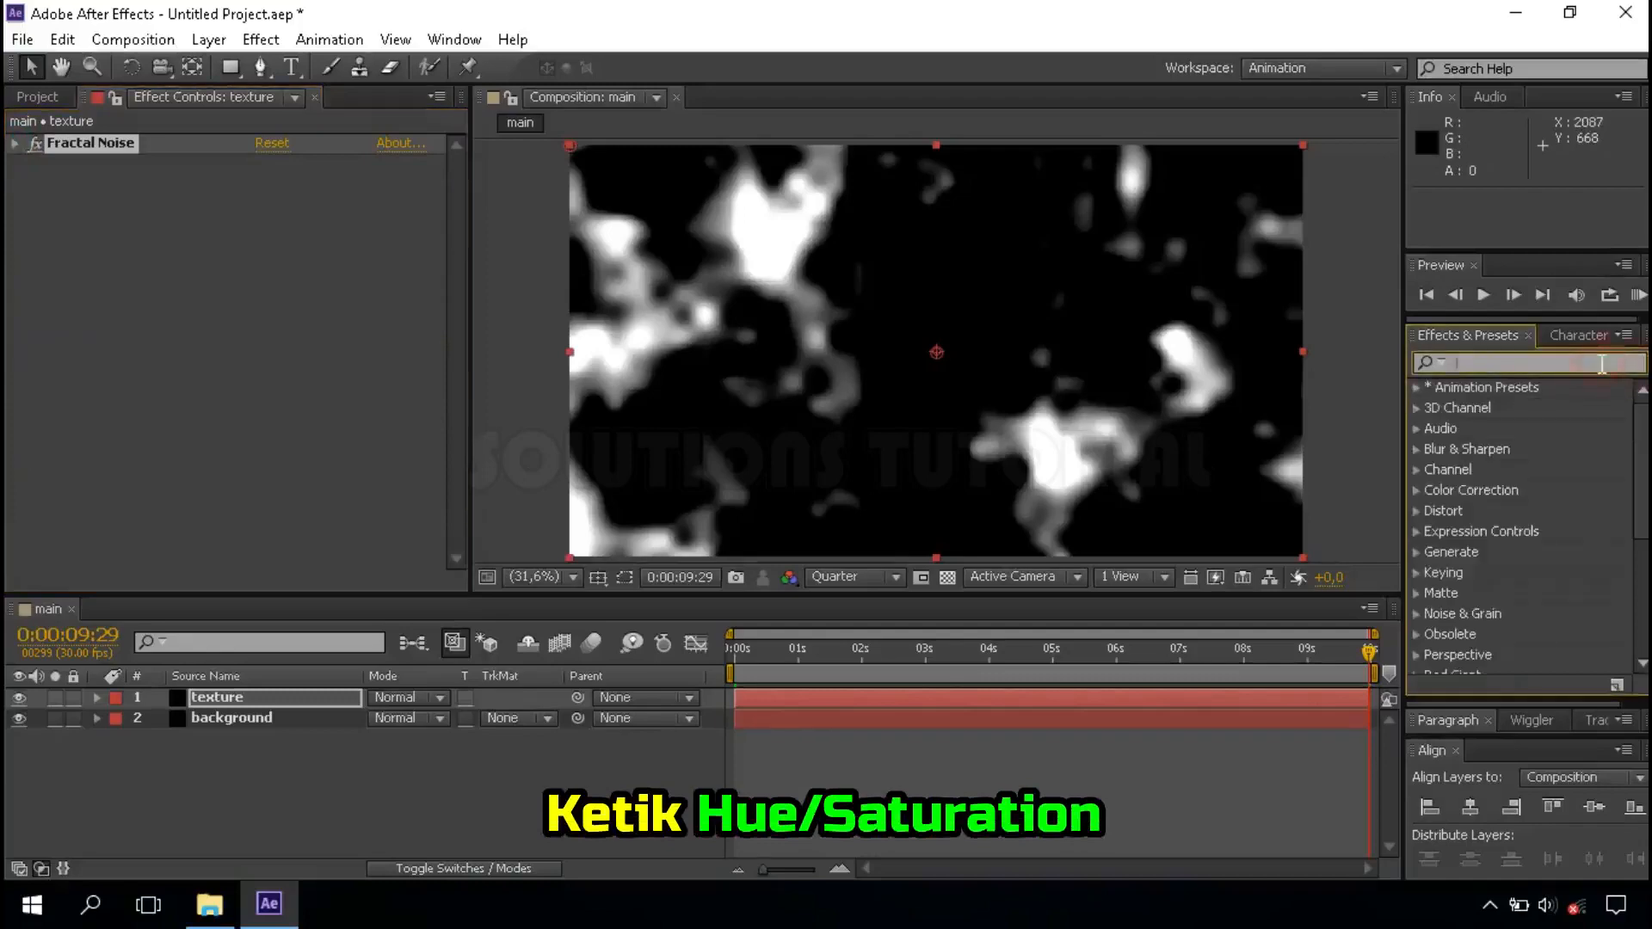
pyautogui.write('hue')
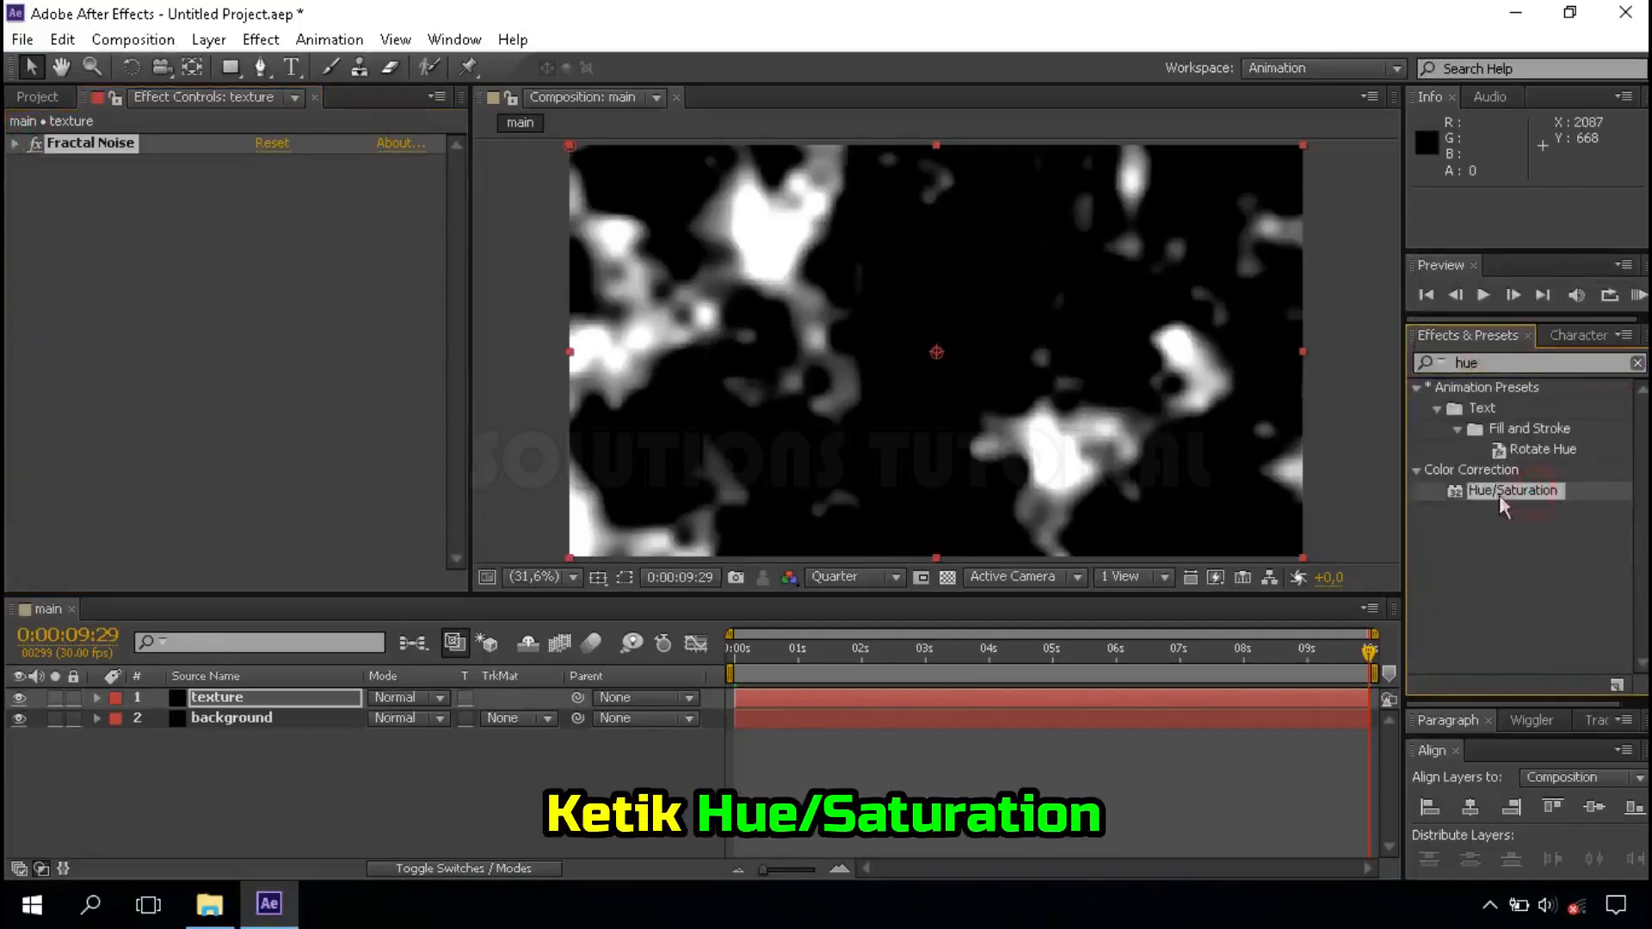
pyautogui.moveTo(1513, 490); pyautogui.dragTo(317, 693)
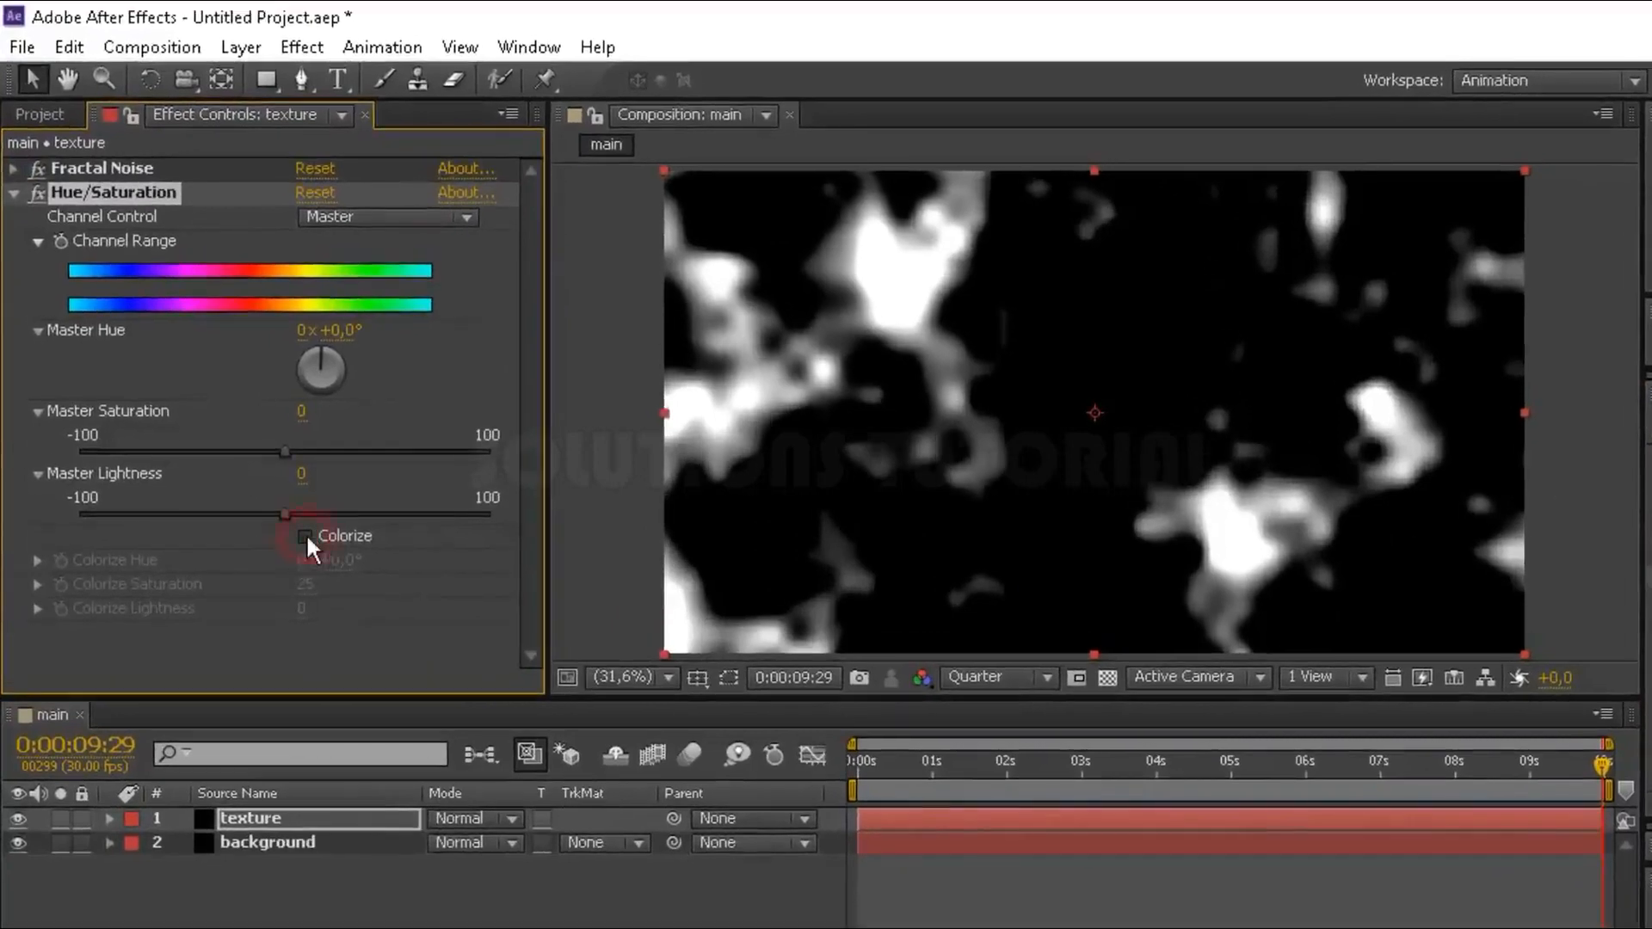
# Enable Colorize in the Hue/Saturation effect and start keyframing Colorize Hue at 0:00:00:00.
pyautogui.click(306, 535)
pyautogui.click(858, 761)
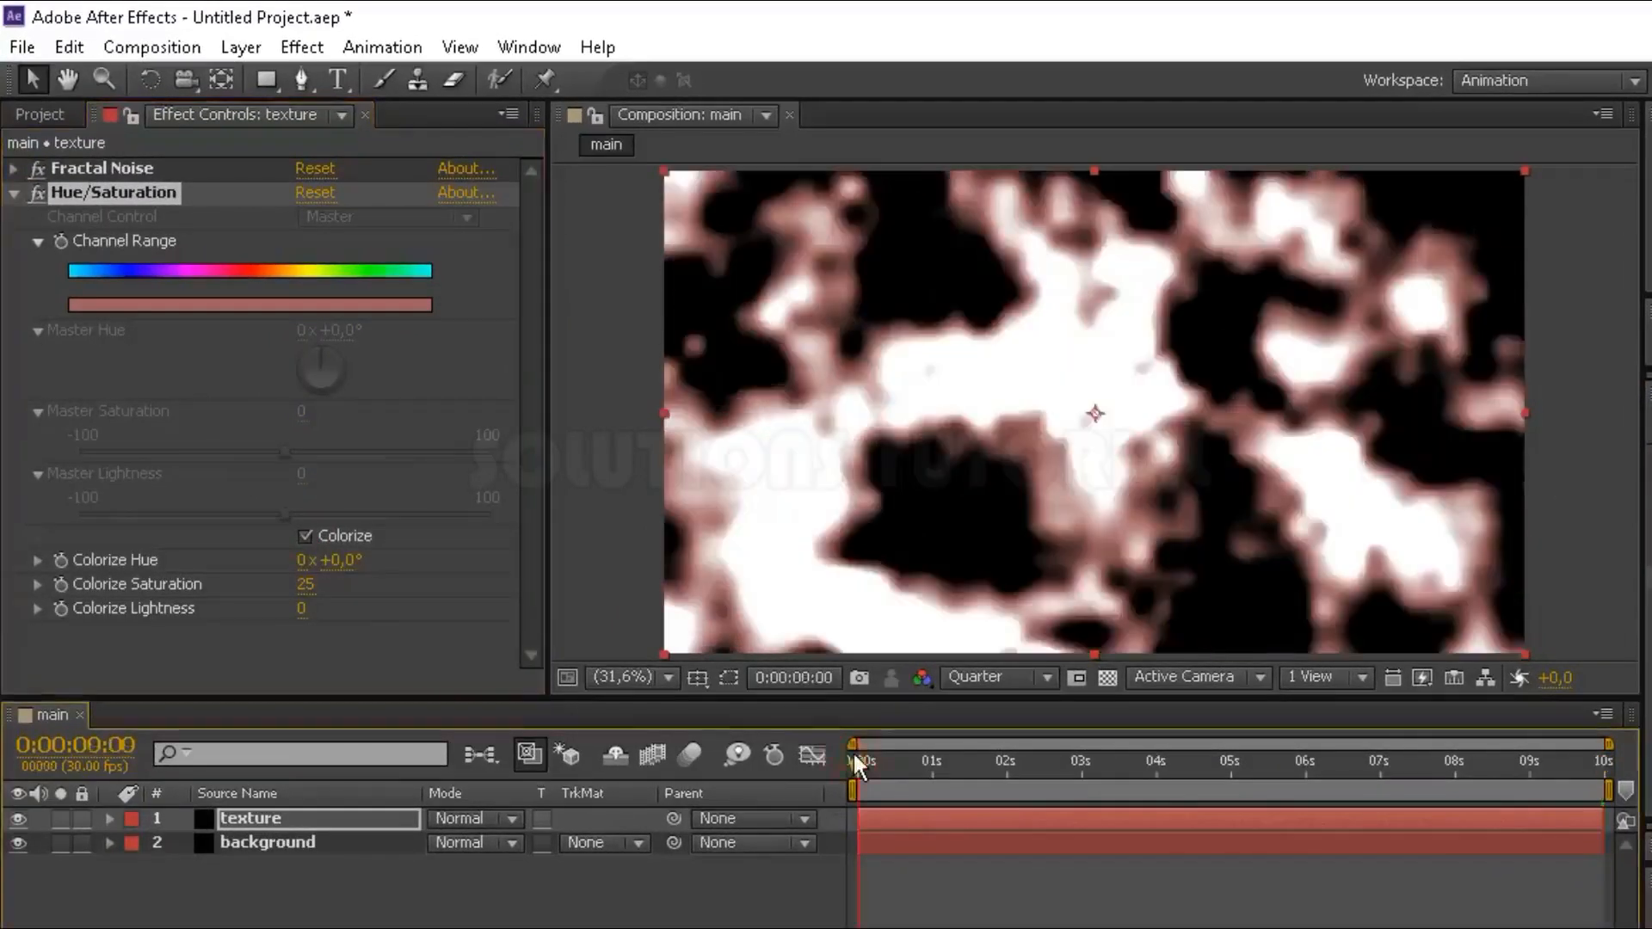
pyautogui.click(62, 561)
# Keyframe Colorize Hue to 4x+105° at the end of the composition, 0:00:09:29, and collapse the Hue/Saturation settings.
pyautogui.click(1605, 763)
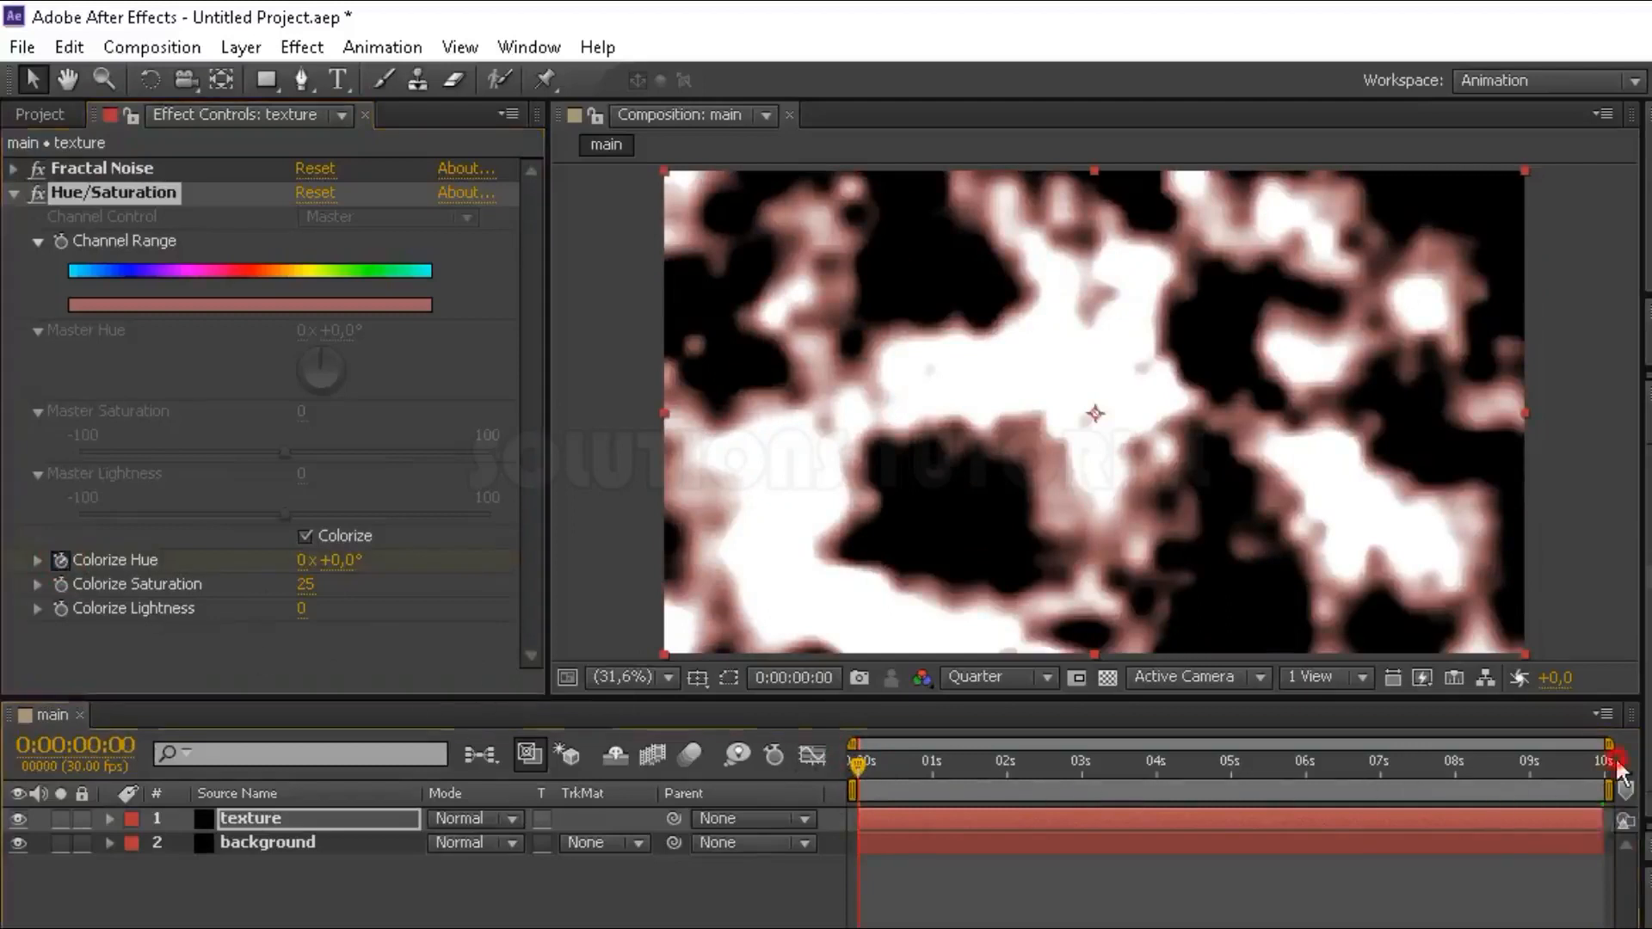
pyautogui.click(301, 560)
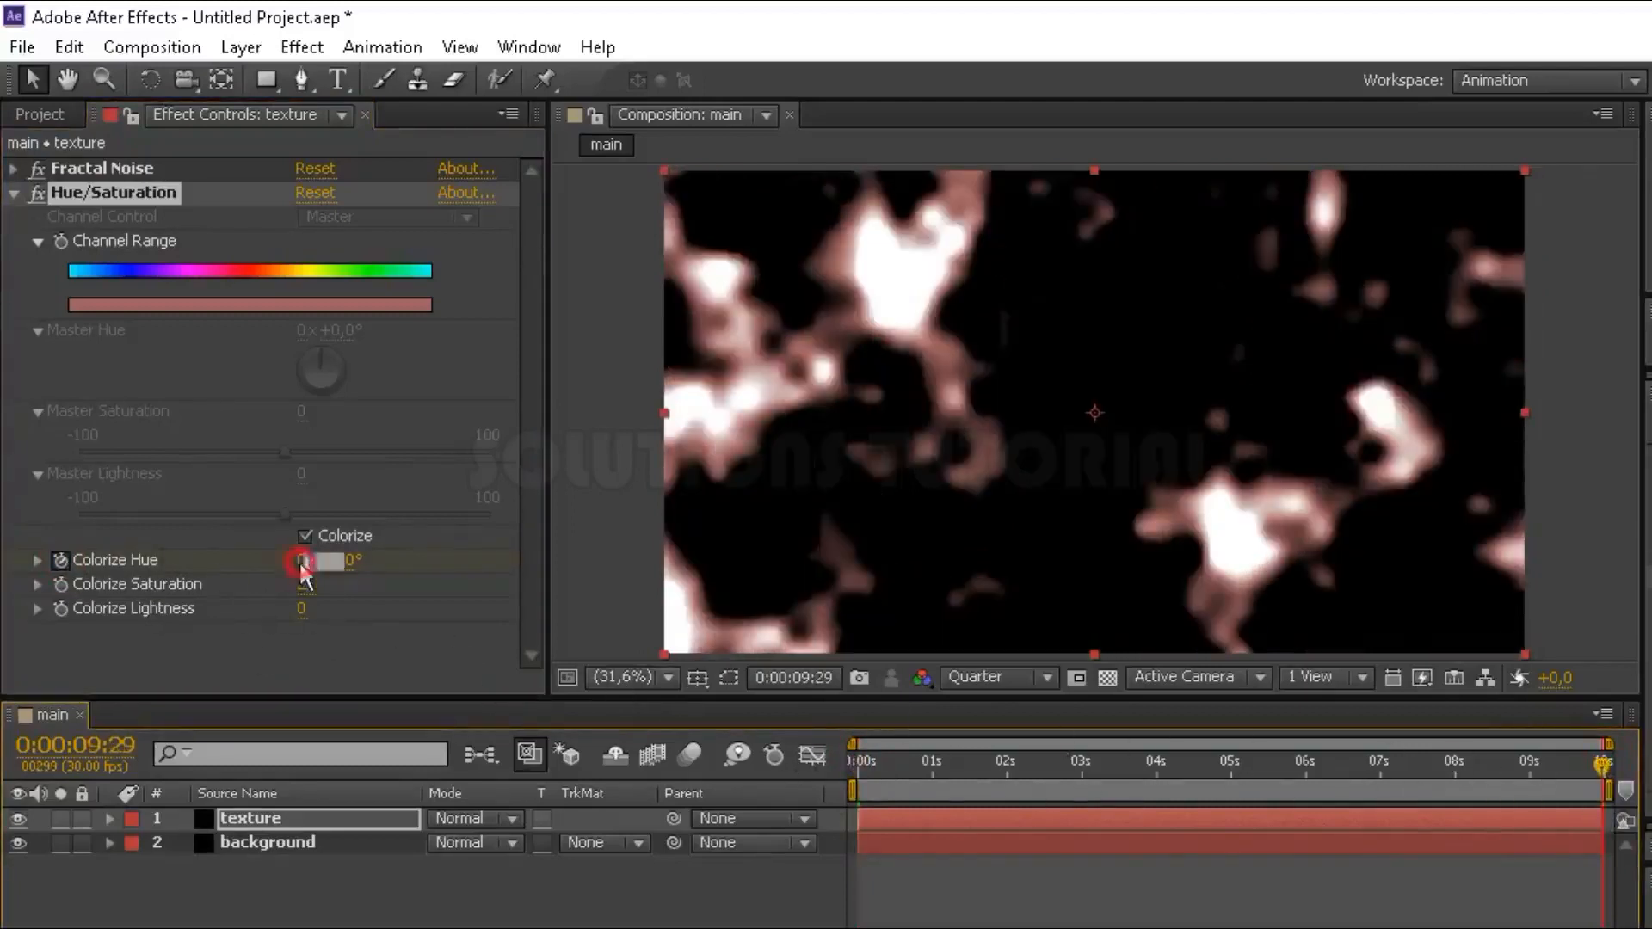
pyautogui.press('Return')
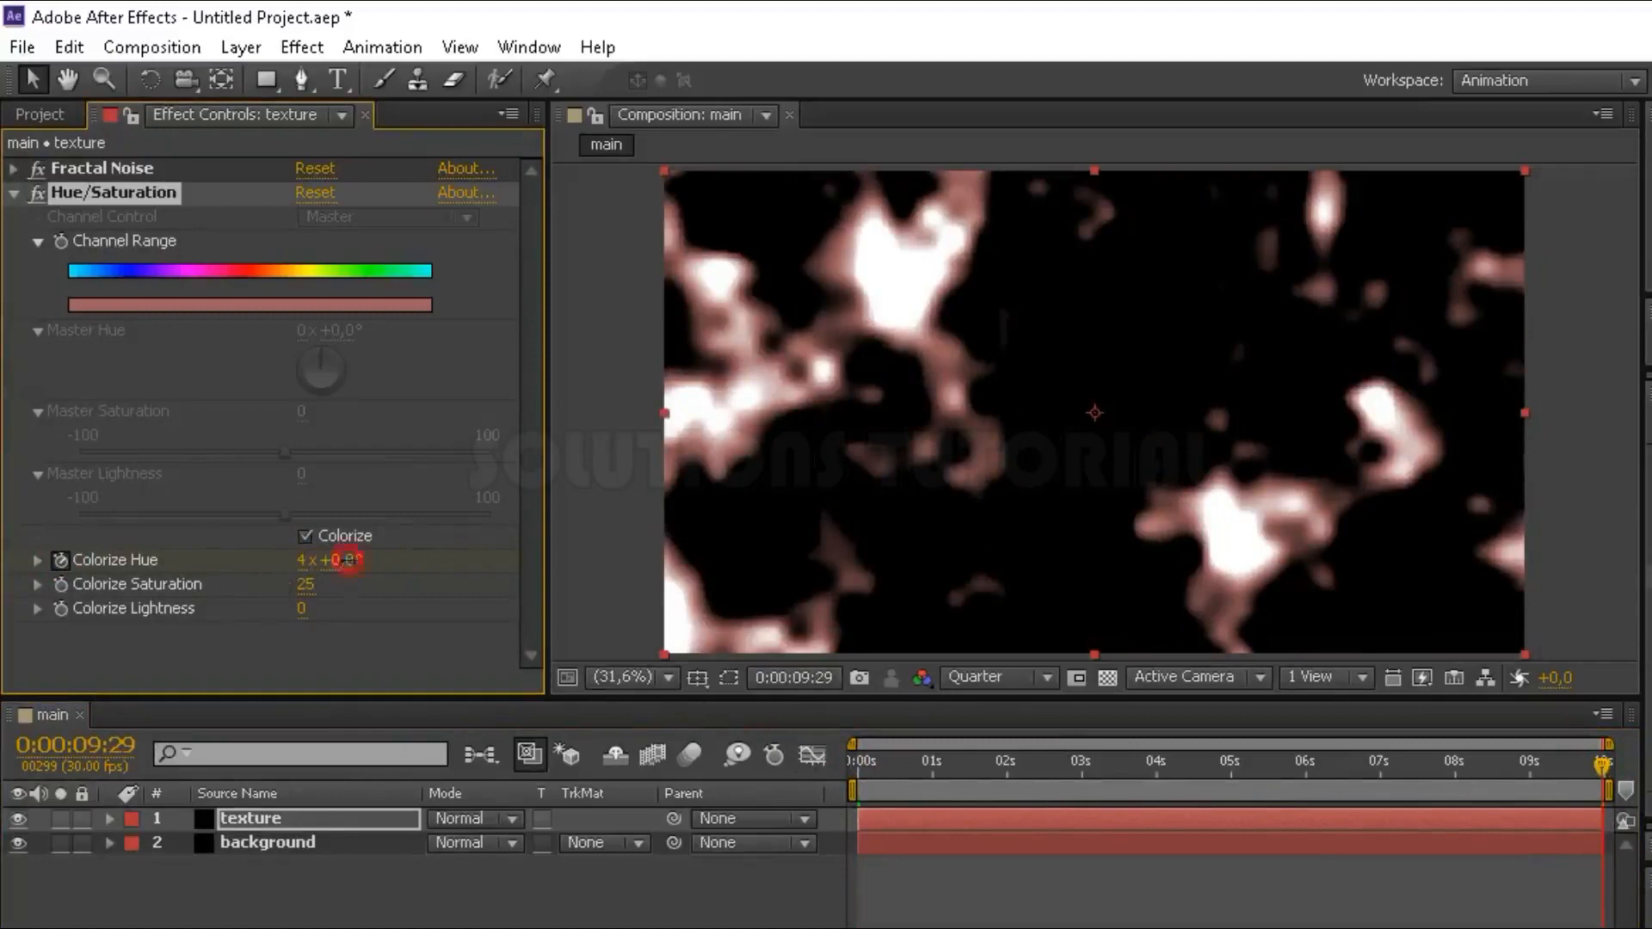
pyautogui.click(349, 561)
pyautogui.write('105')
pyautogui.press('Return')
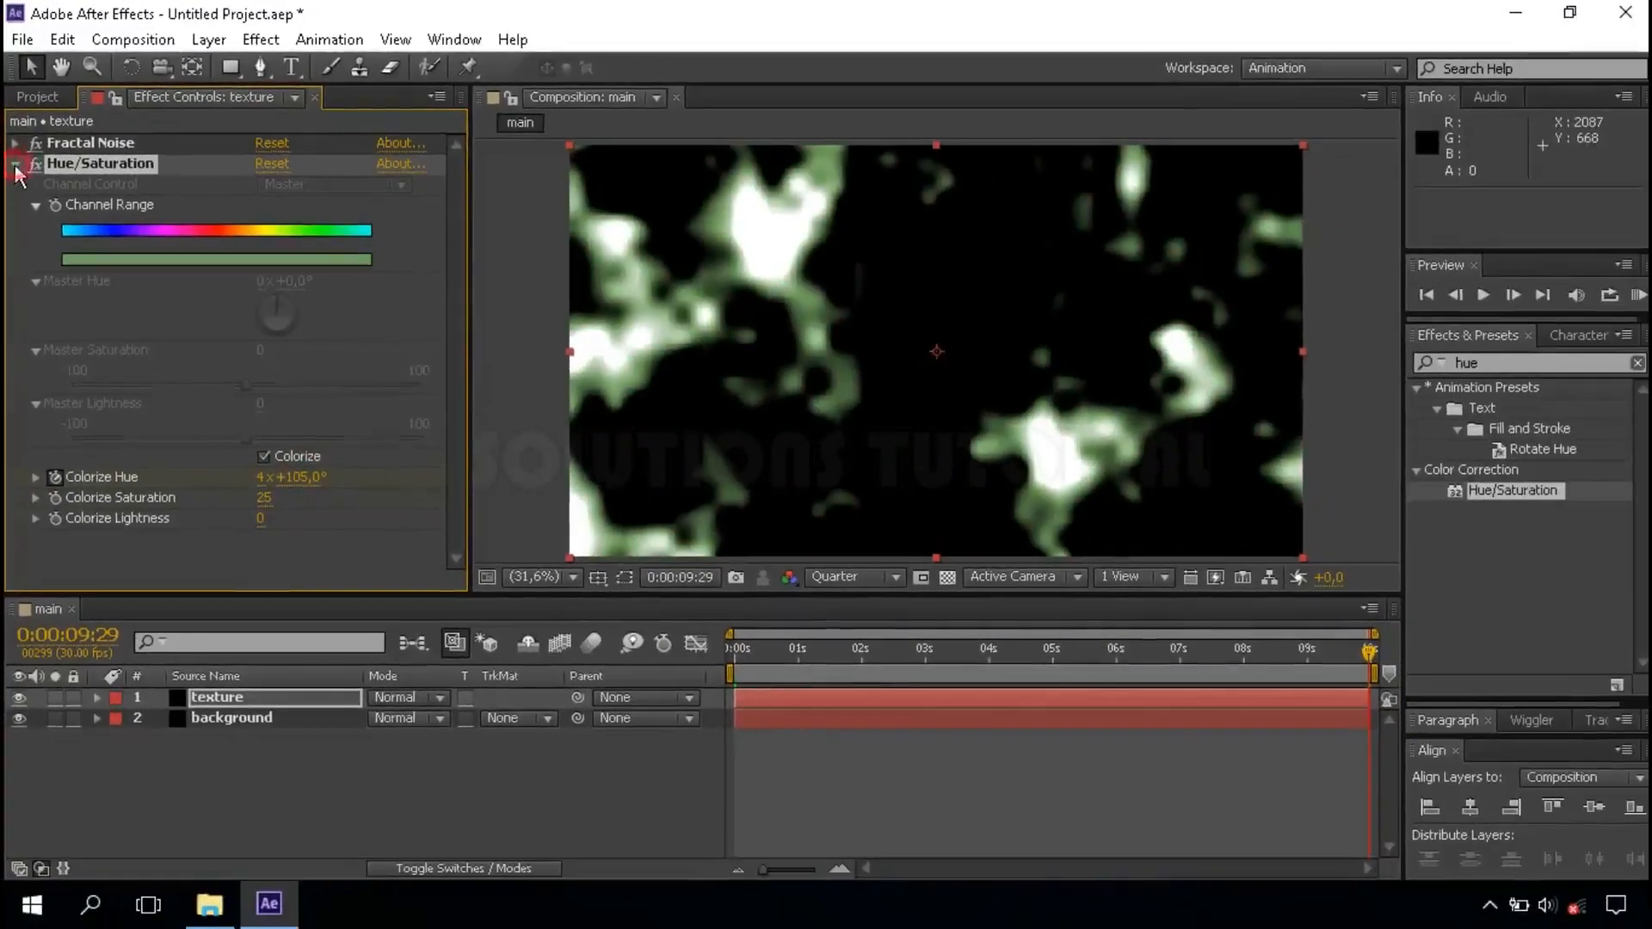
pyautogui.click(14, 166)
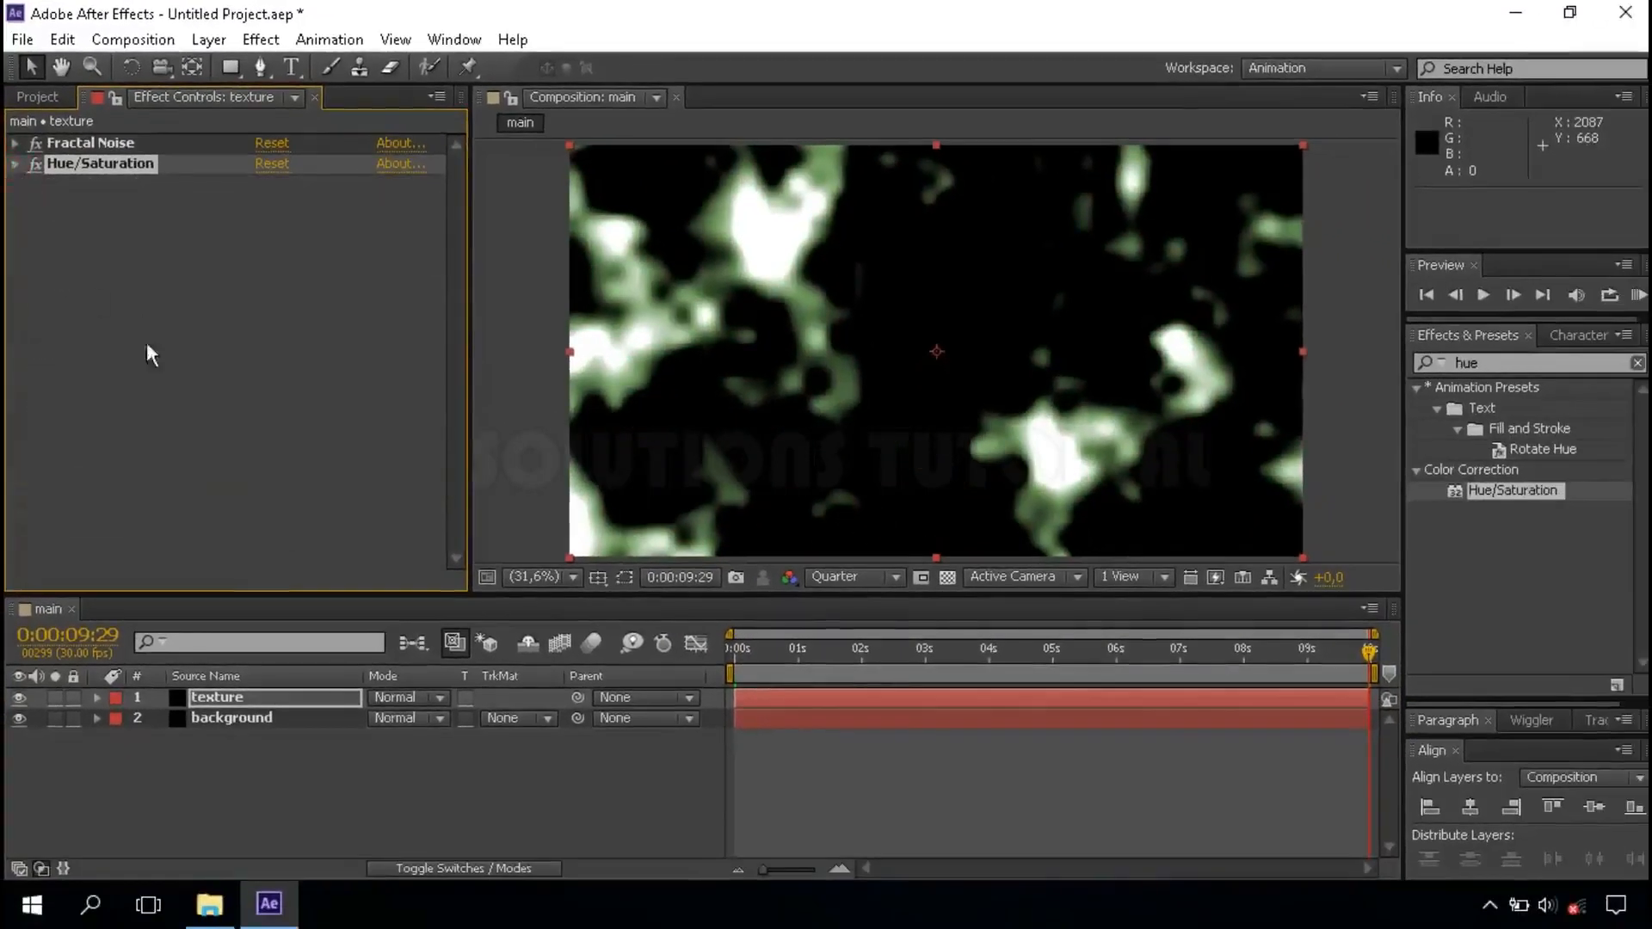
# Apply the 4-Color Gradient effect to the texture layer and set its blending mode to Multiply.
pyautogui.click(1635, 363)
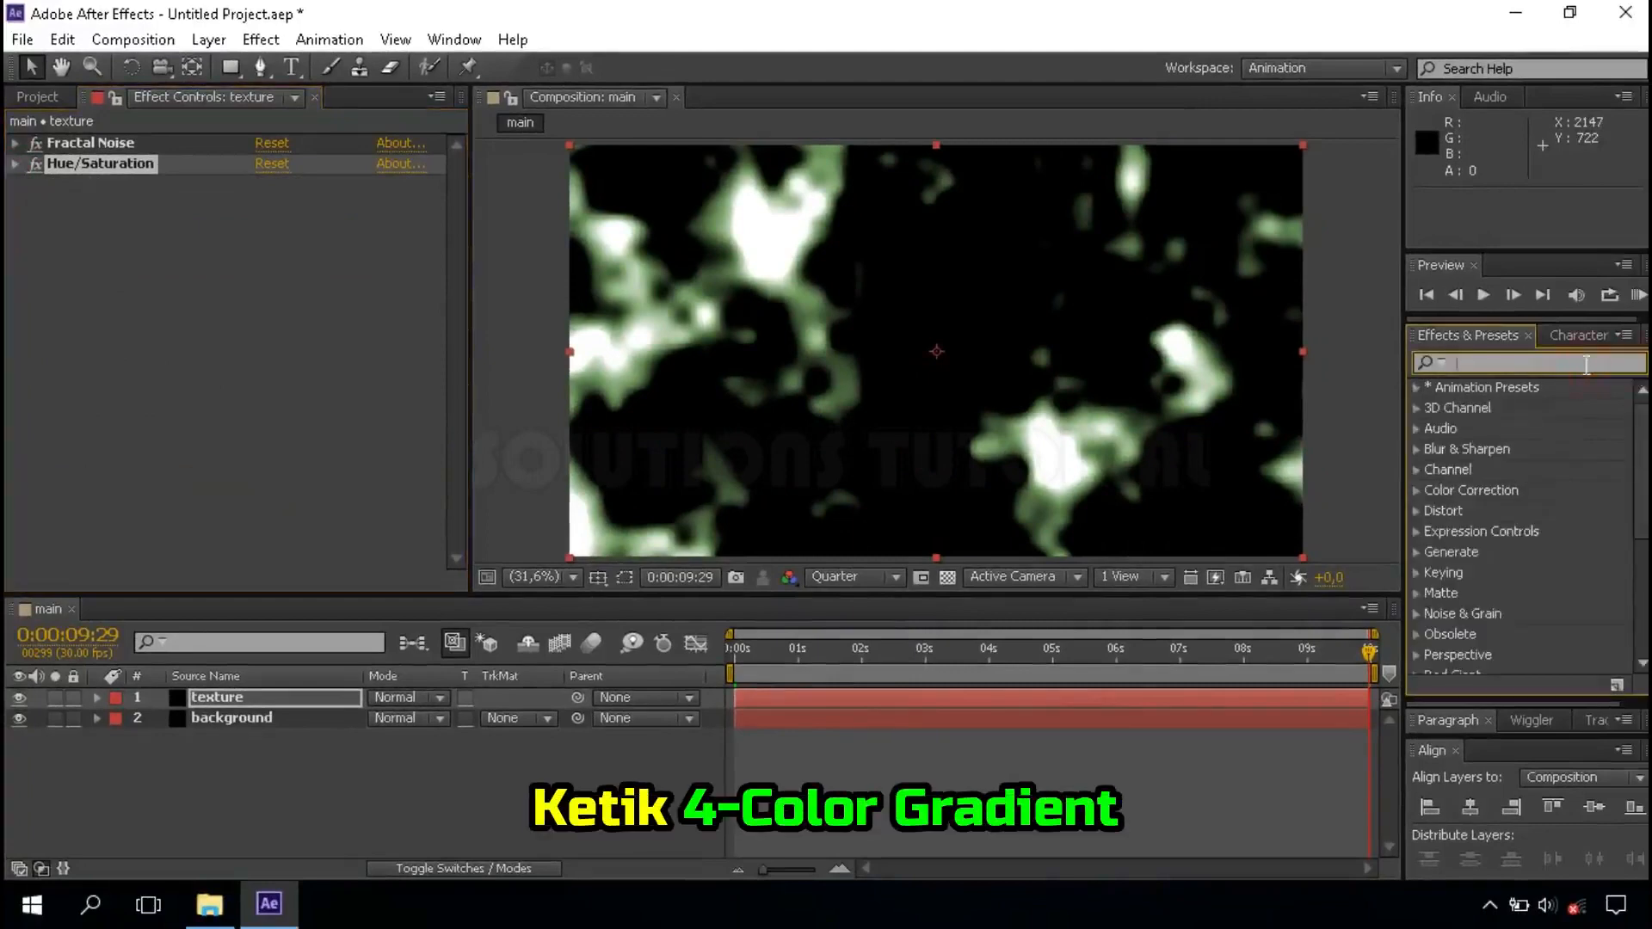
pyautogui.write('4-')
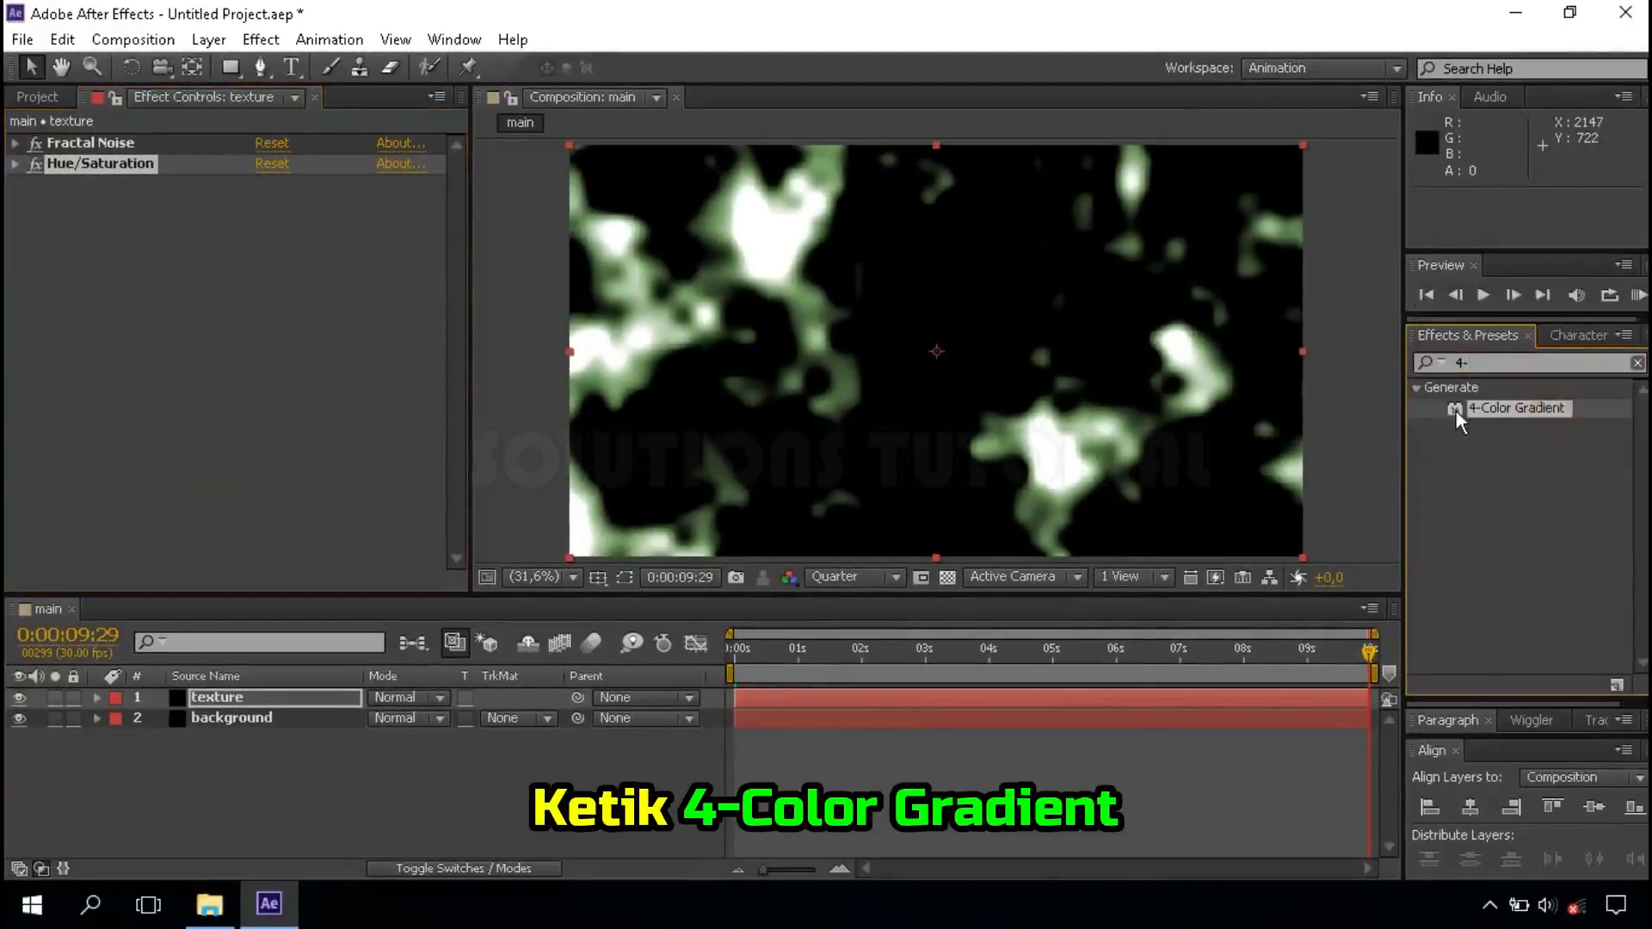
pyautogui.moveTo(1456, 411); pyautogui.dragTo(333, 700)
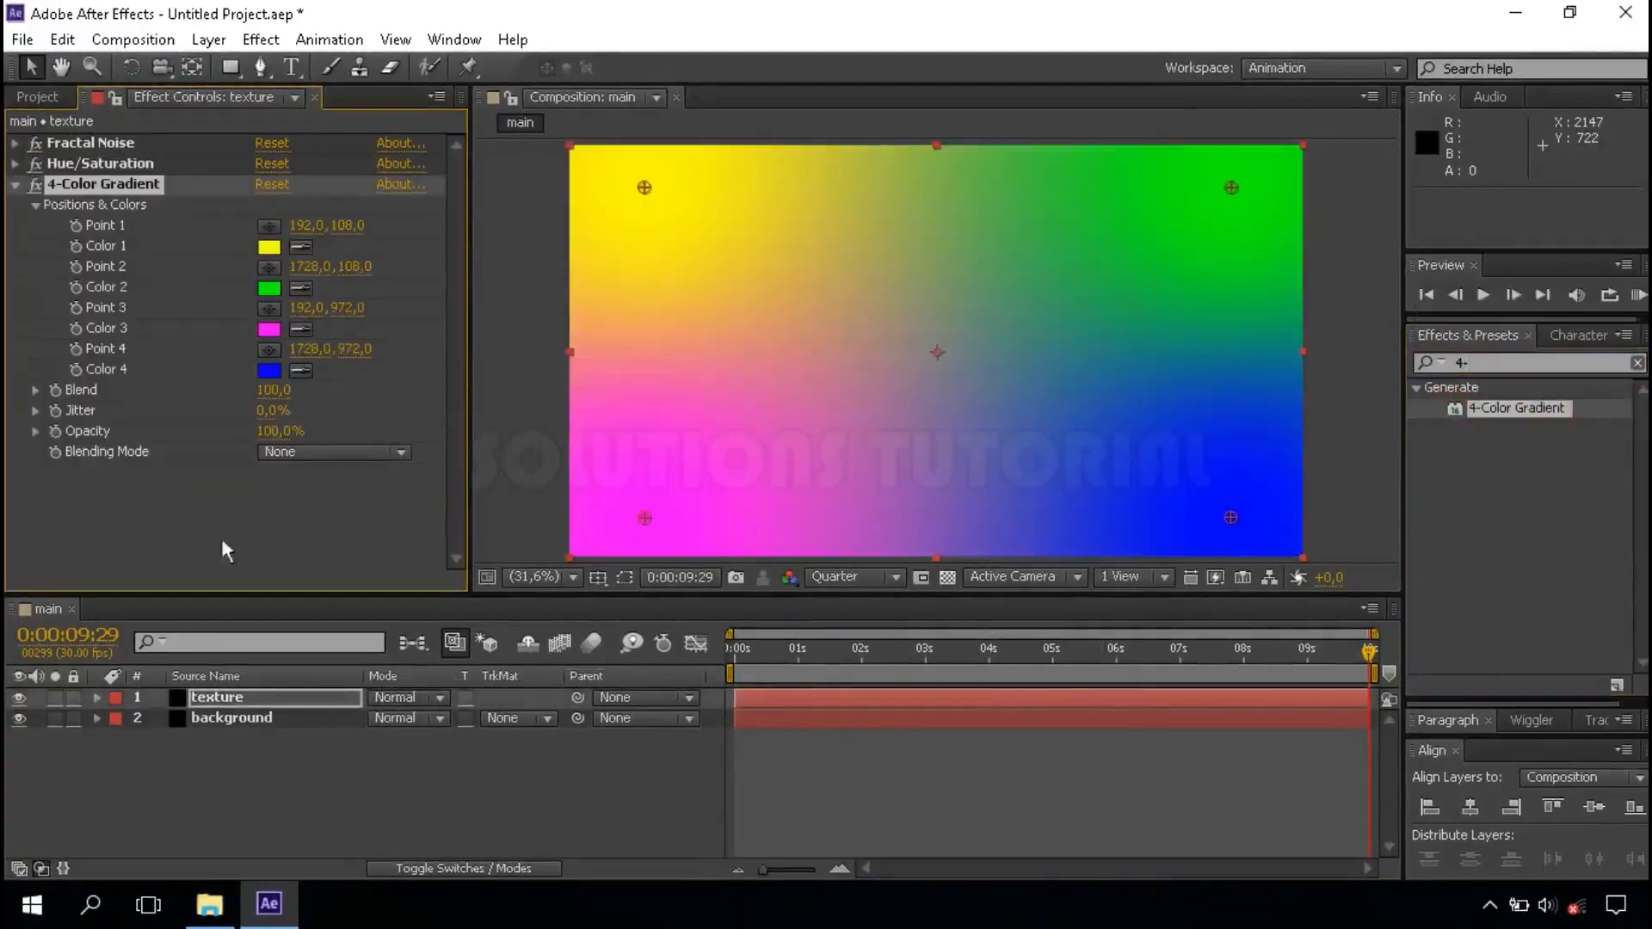
pyautogui.click(325, 454)
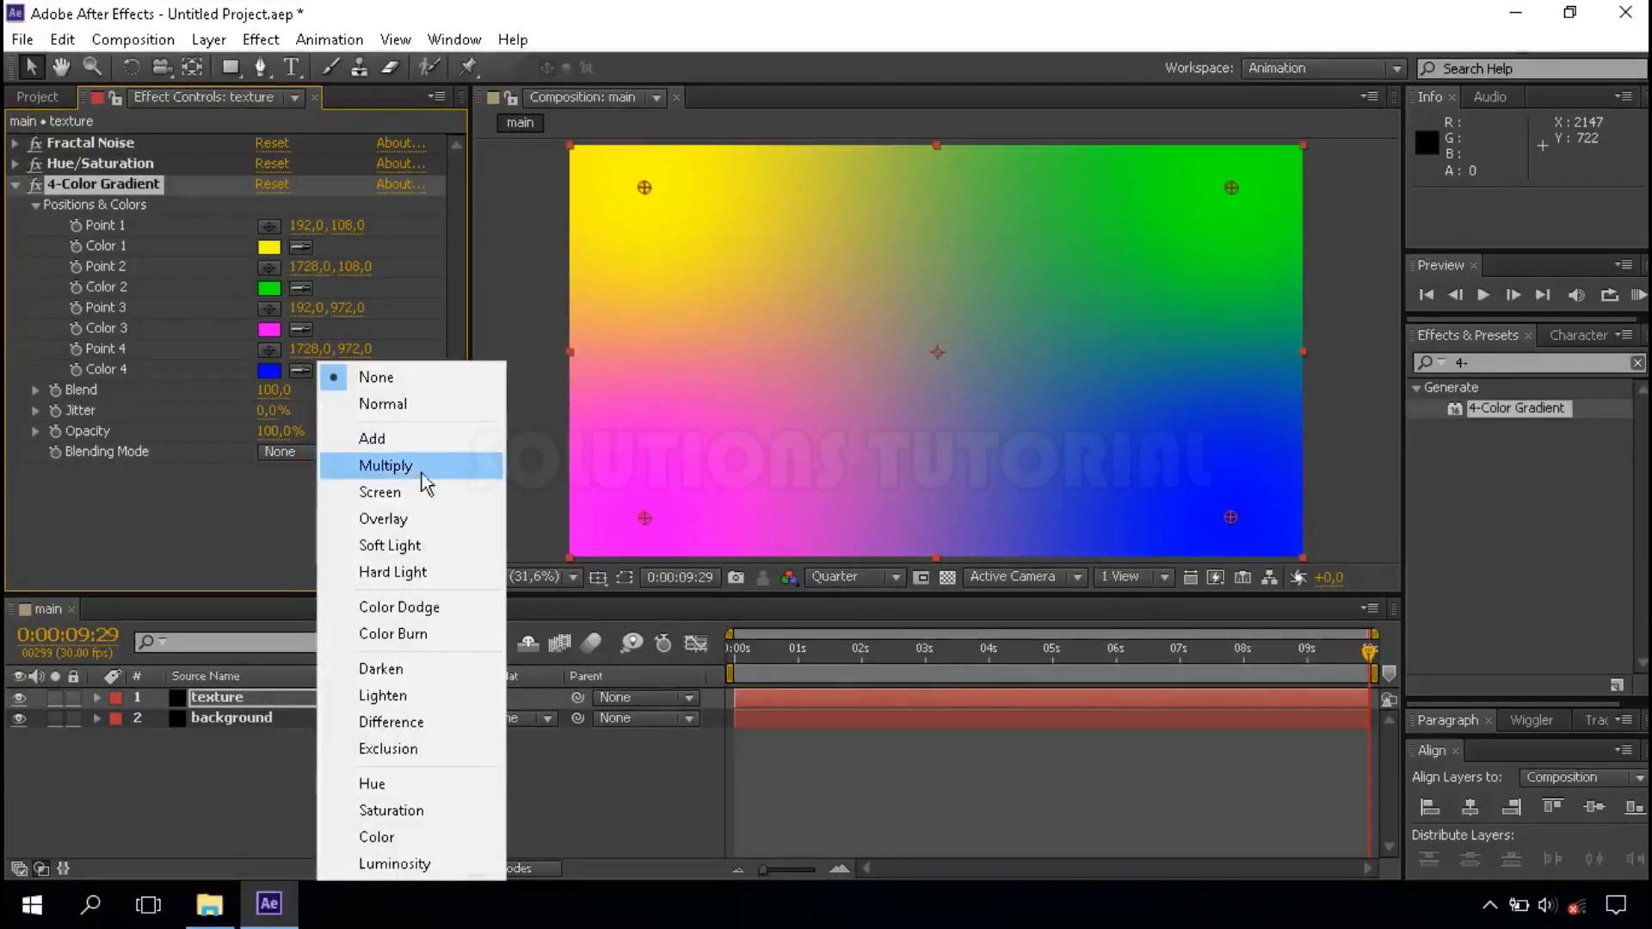
pyautogui.click(435, 472)
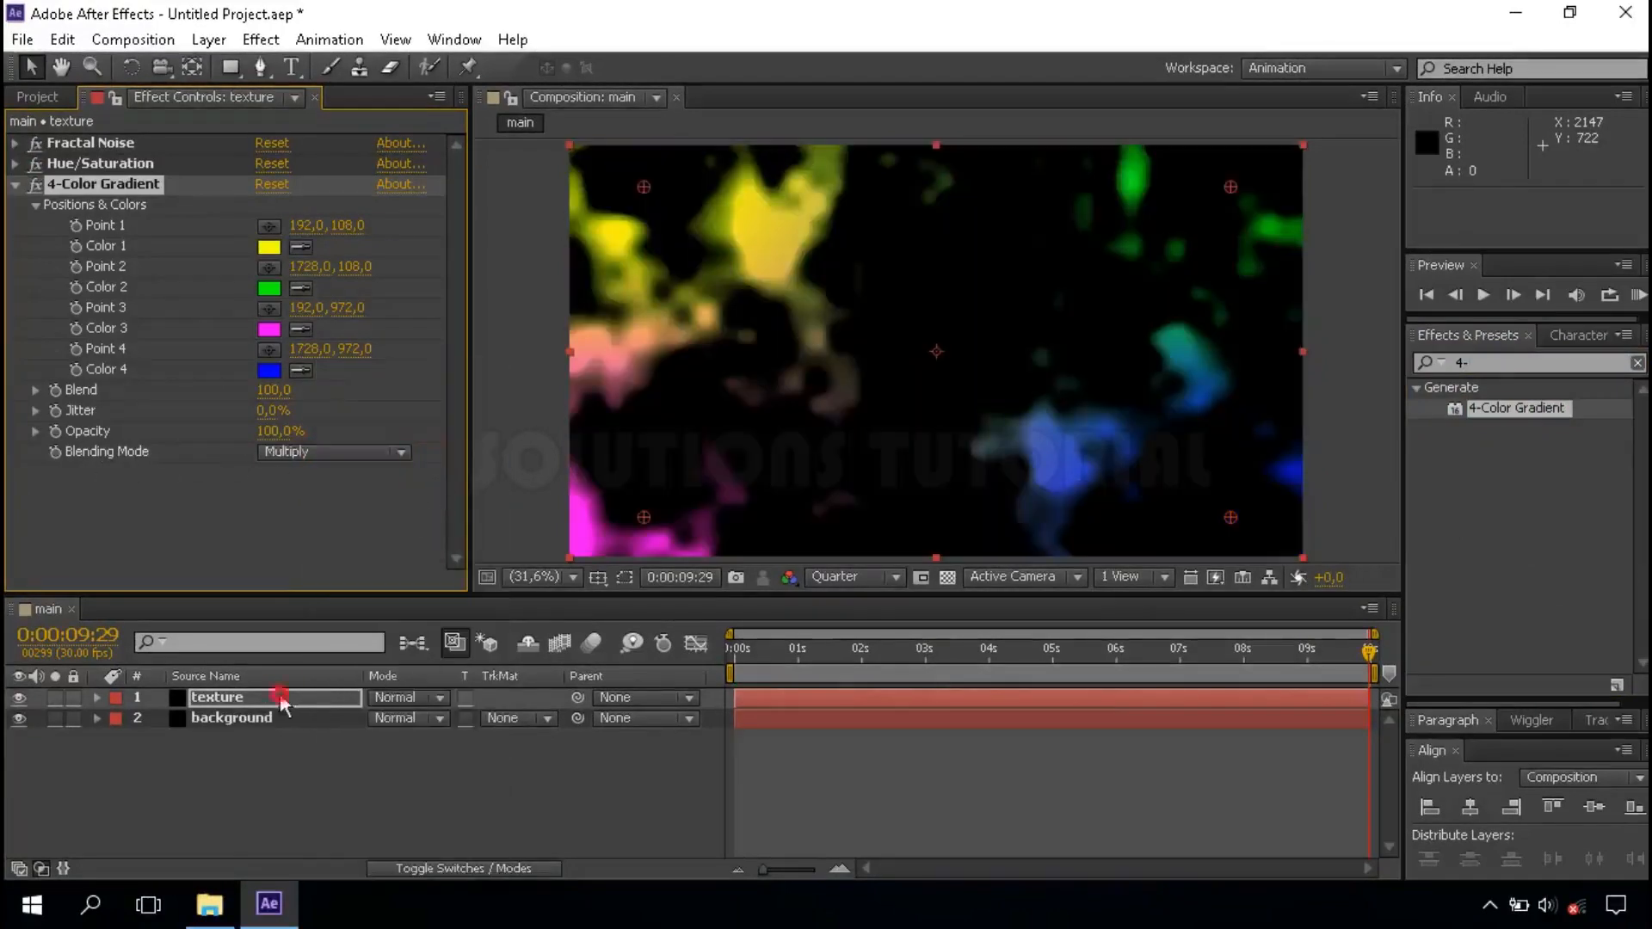
# Pre-compose the texture layer as "texture" with all attributes moved into the new composition, and hide the resulting layer.
pyautogui.rightClick(286, 697)
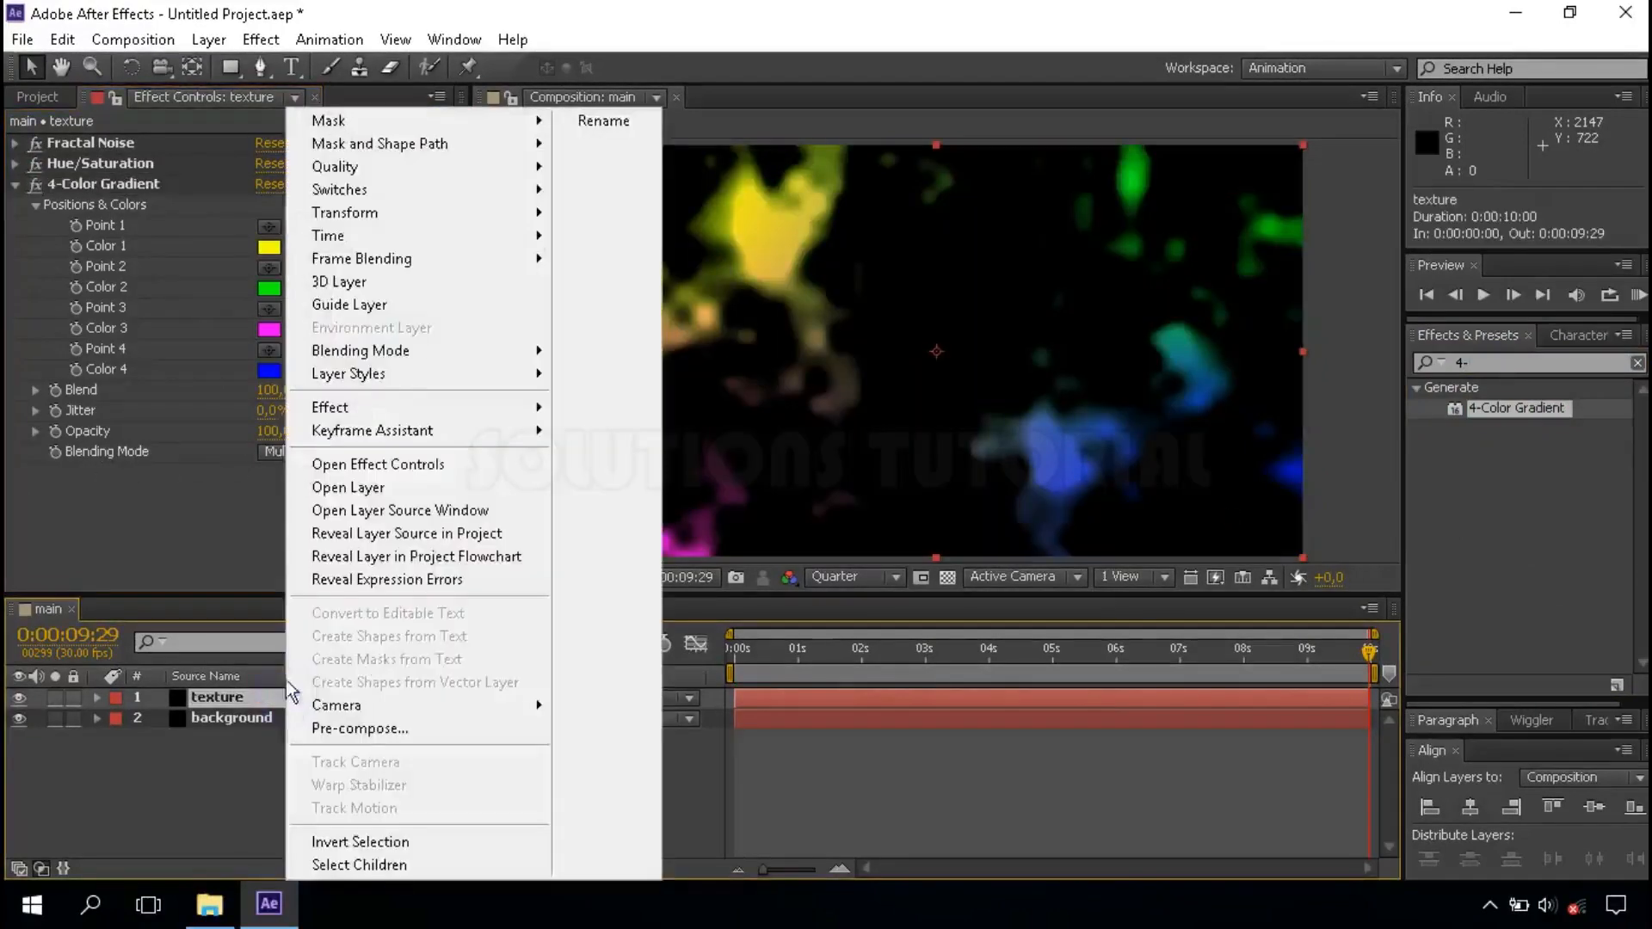
pyautogui.click(450, 729)
pyautogui.moveTo(859, 332); pyautogui.dragTo(788, 332)
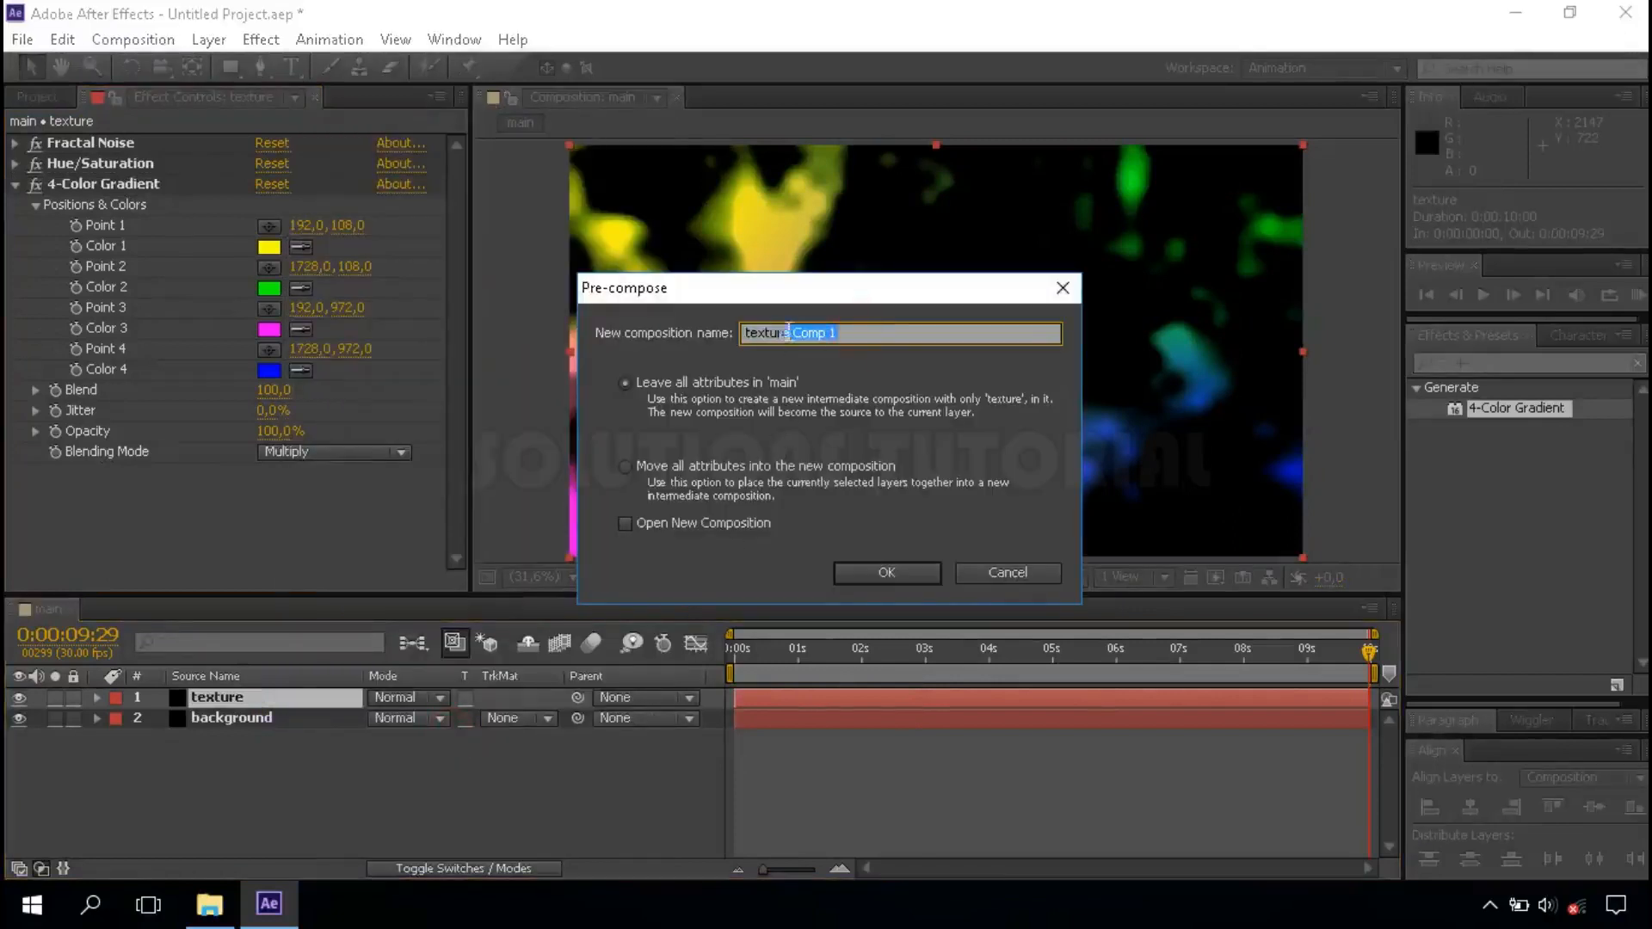
pyautogui.click(624, 467)
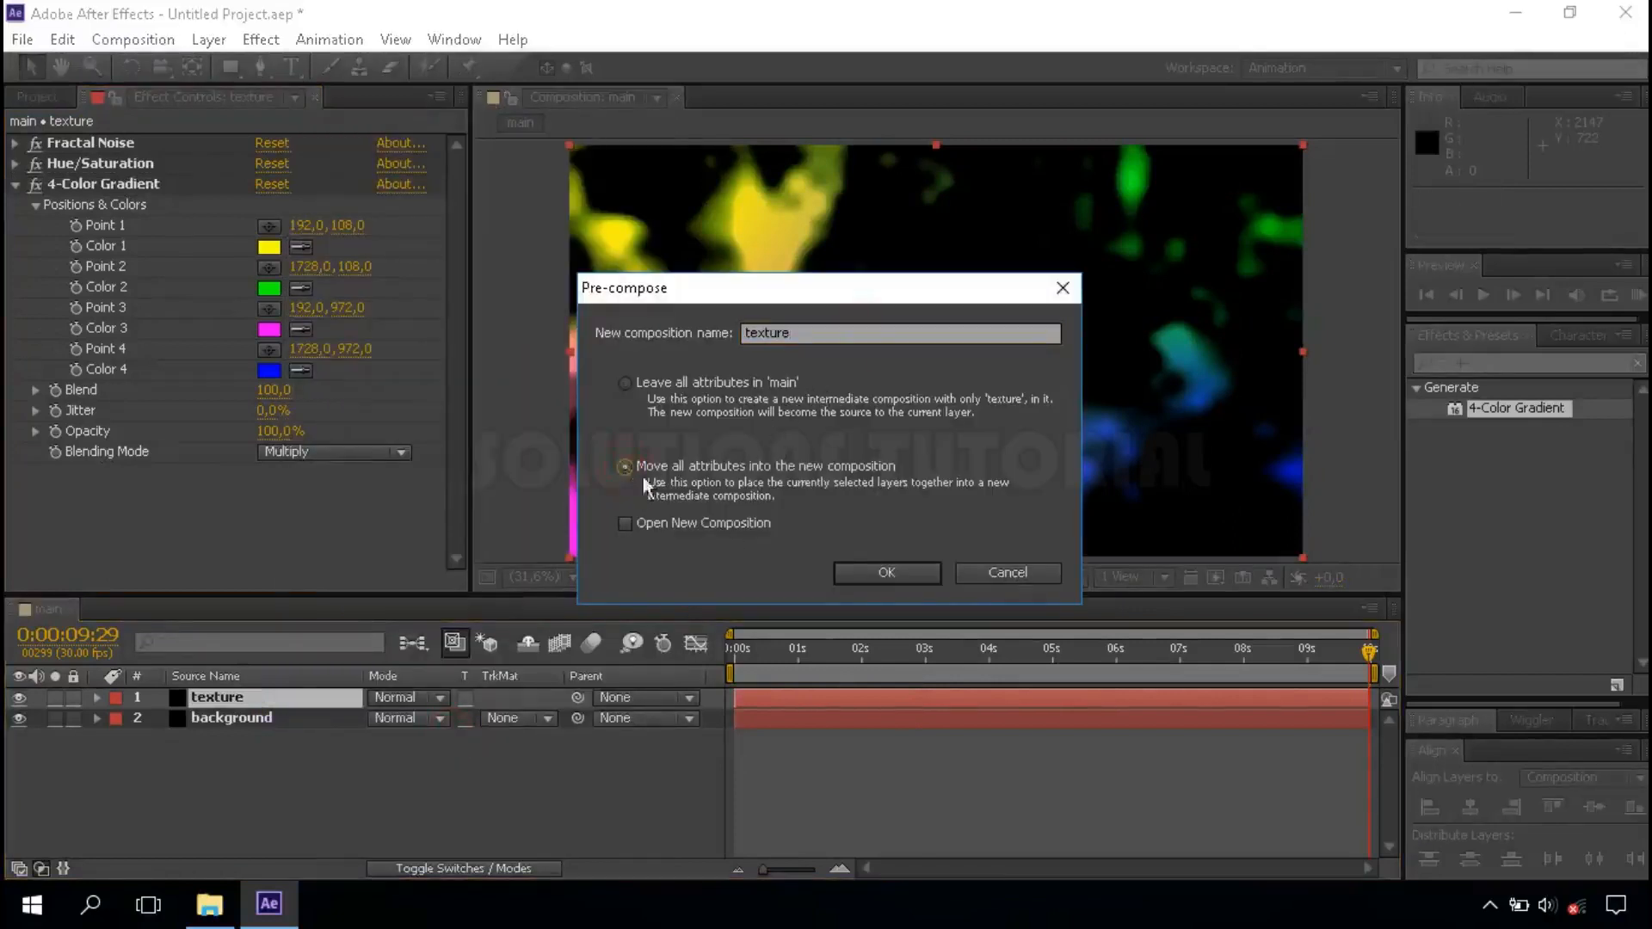
pyautogui.click(861, 570)
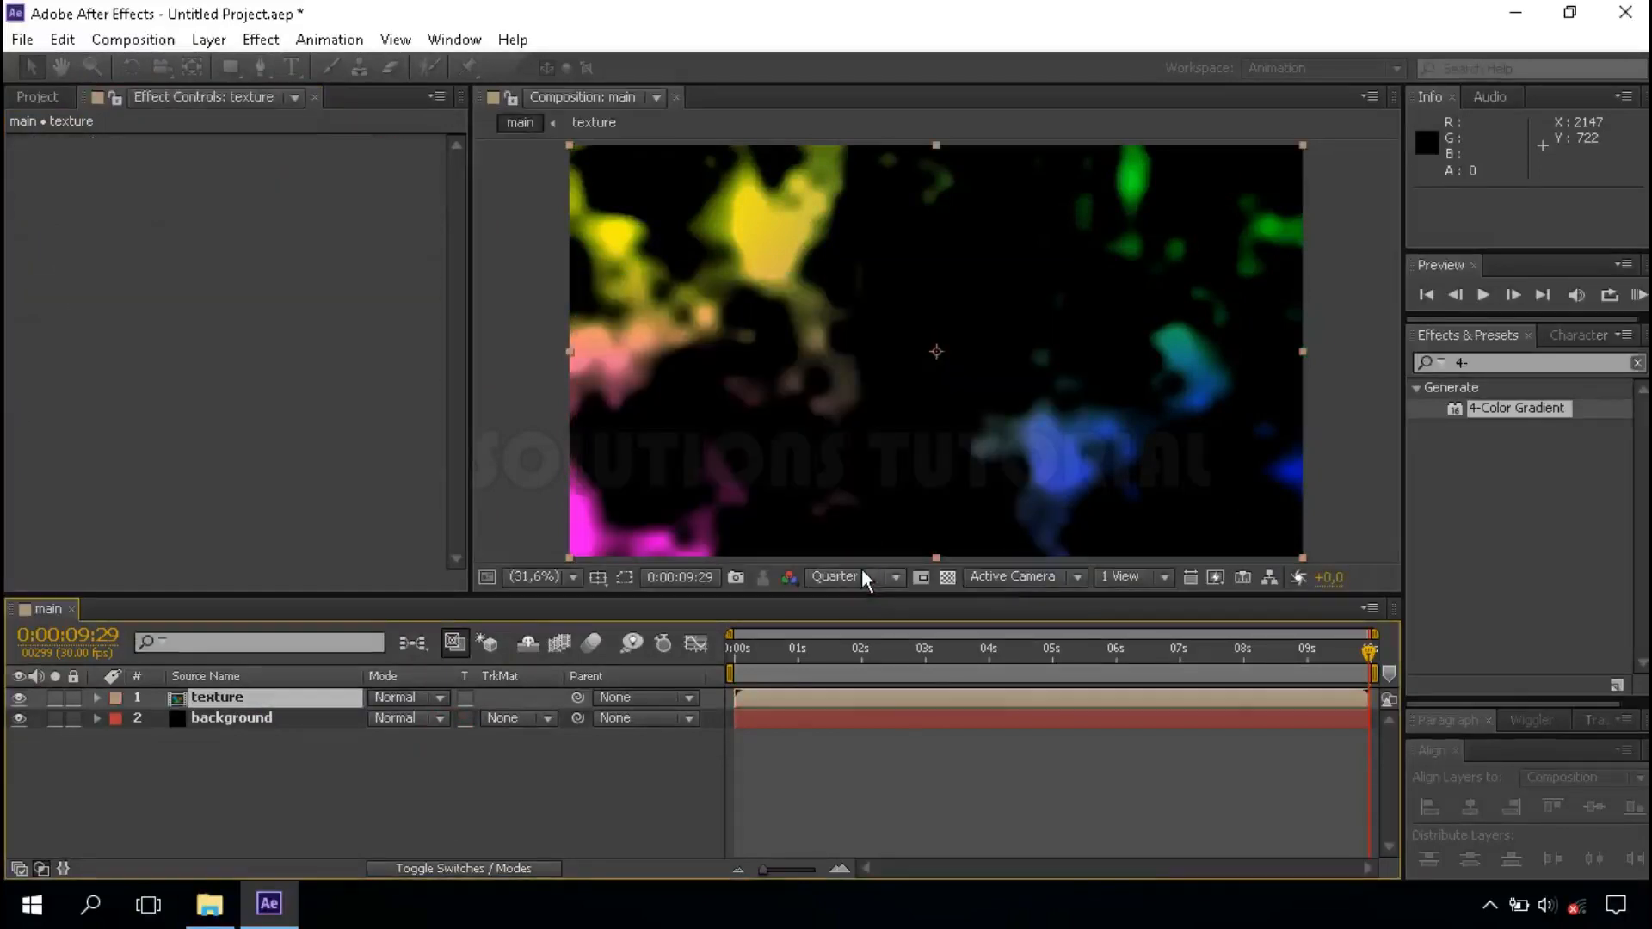
pyautogui.click(19, 698)
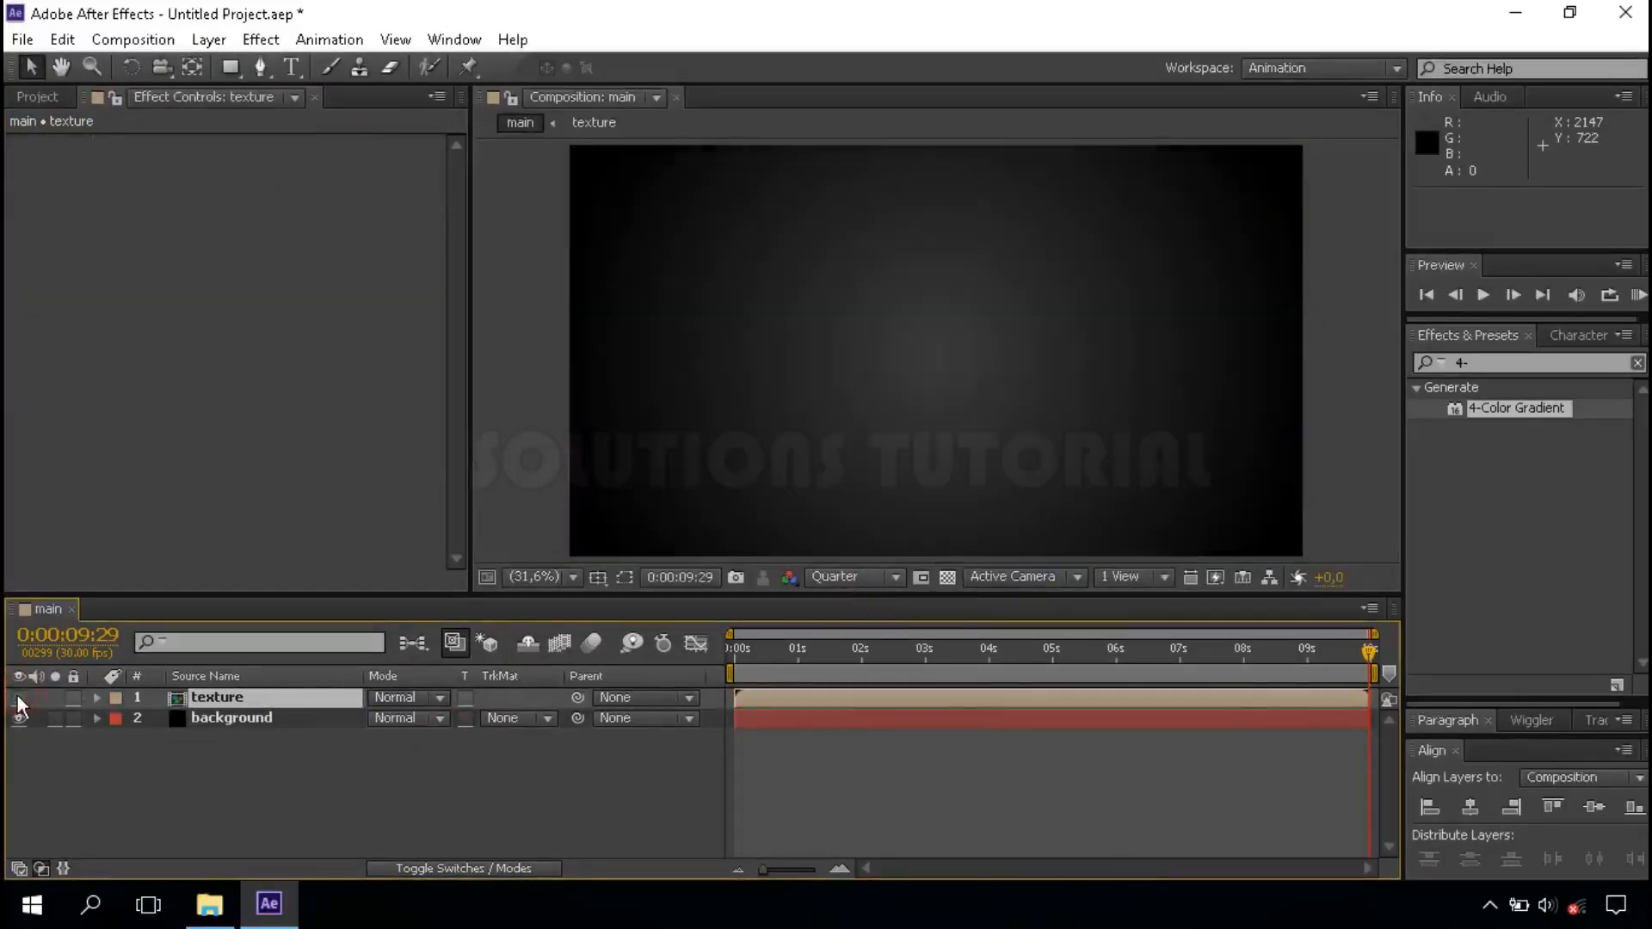
pyautogui.click(256, 759)
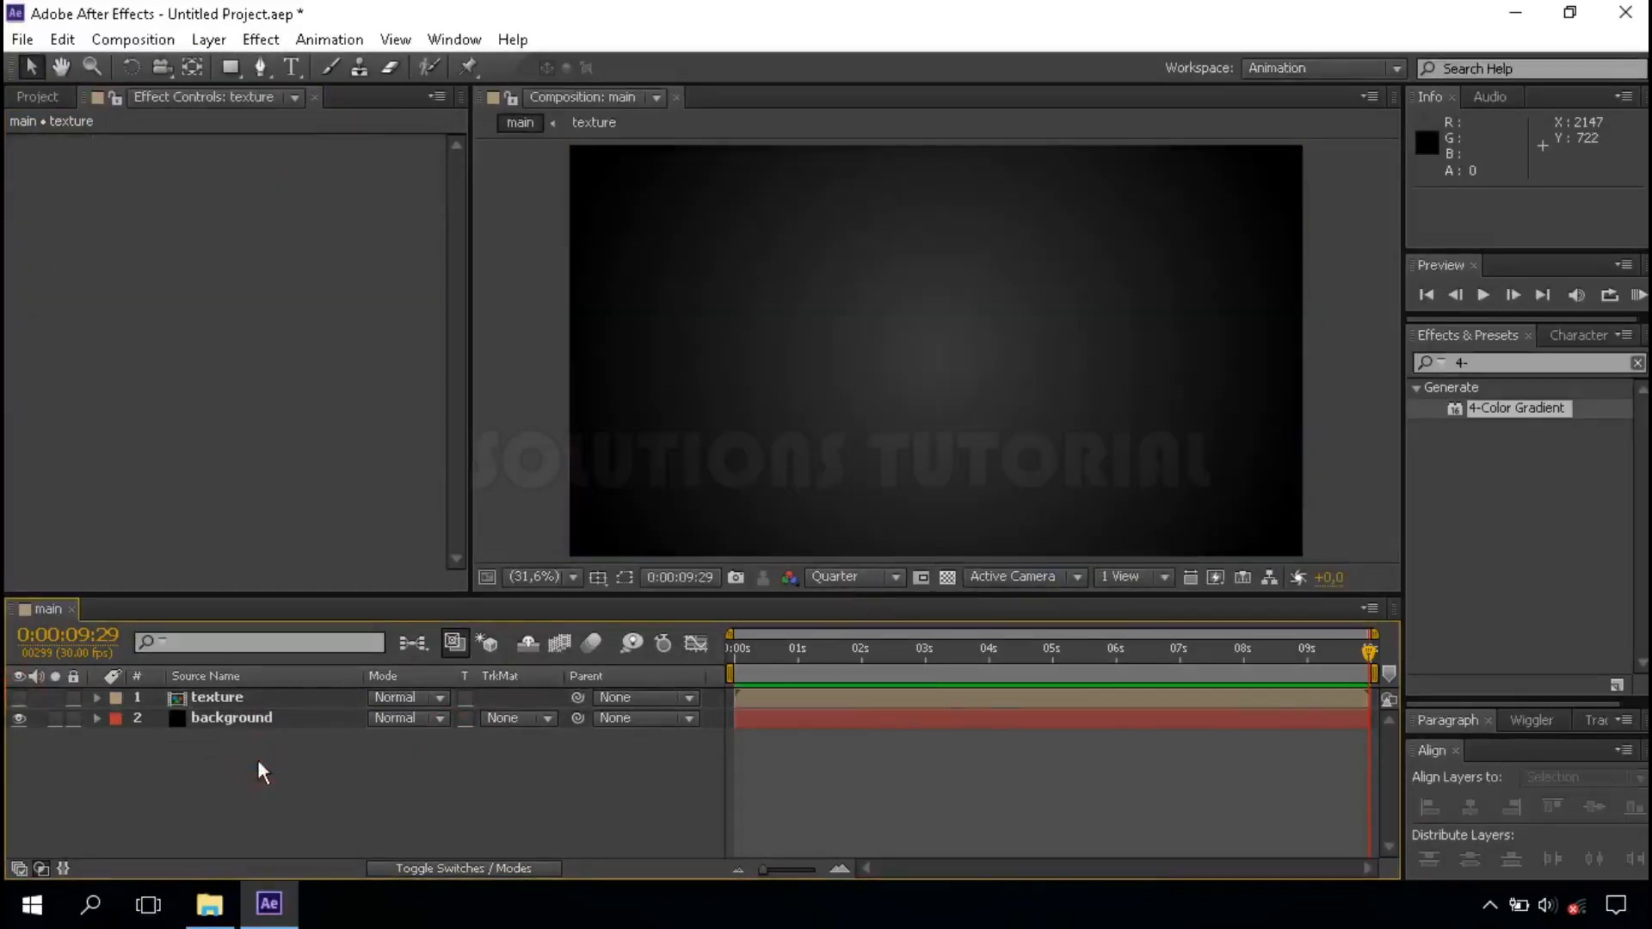
# Add a text layer reading "TUTORIAL" and centre it horizontally and vertically in the composition.
pyautogui.click(297, 72)
pyautogui.click(918, 325)
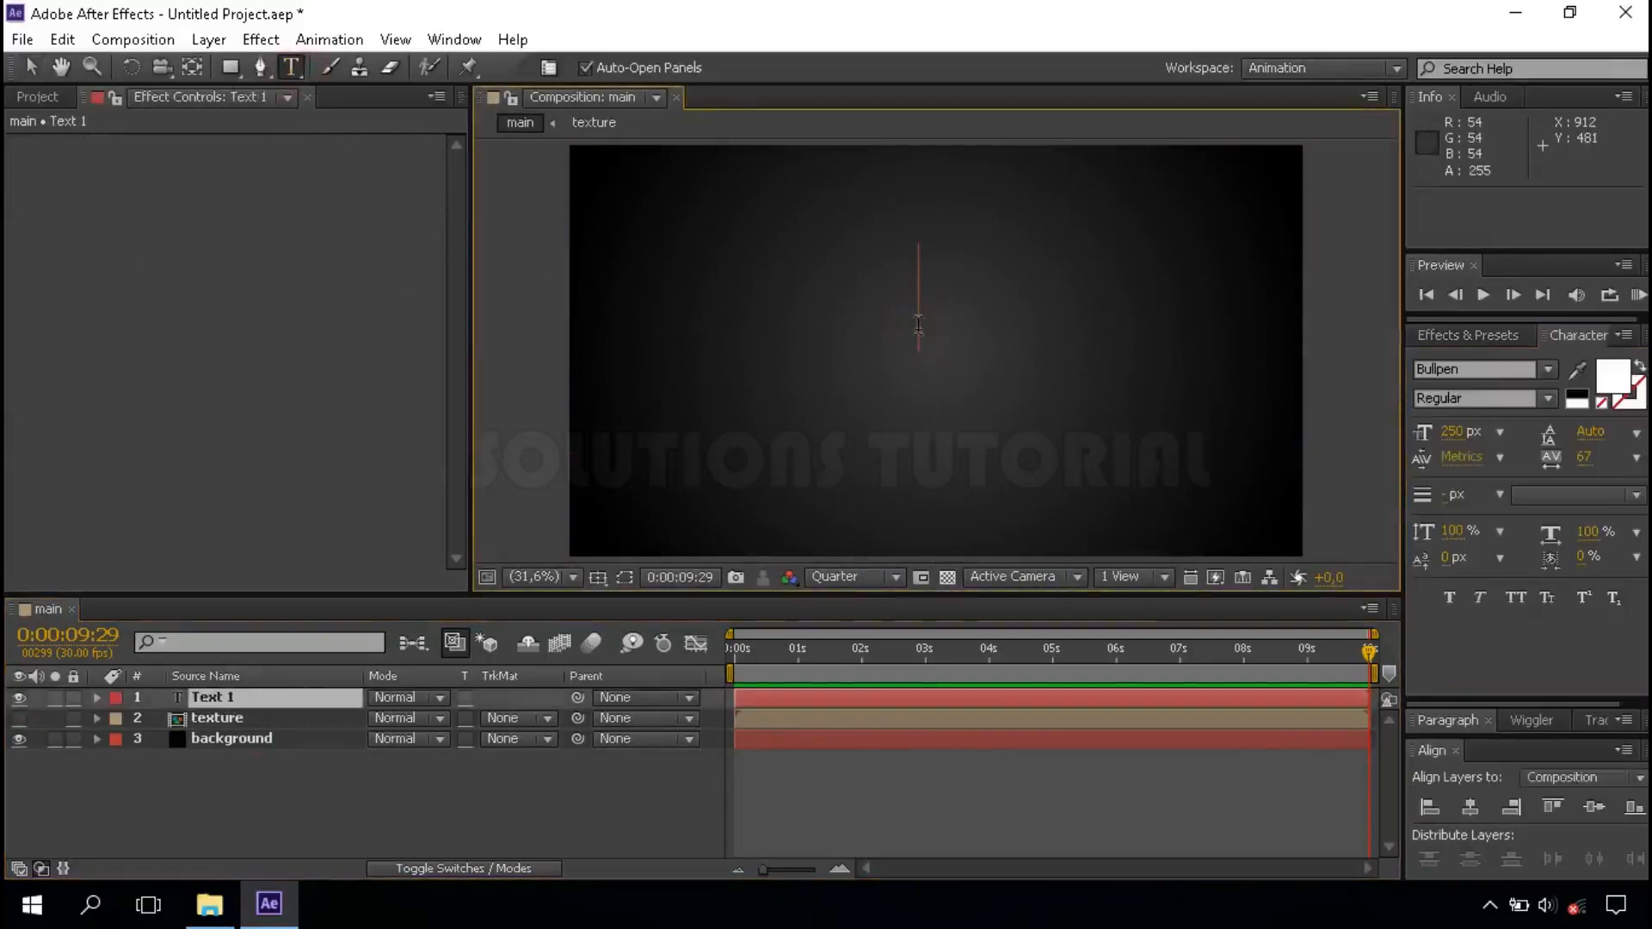
pyautogui.write('TUTORIAL')
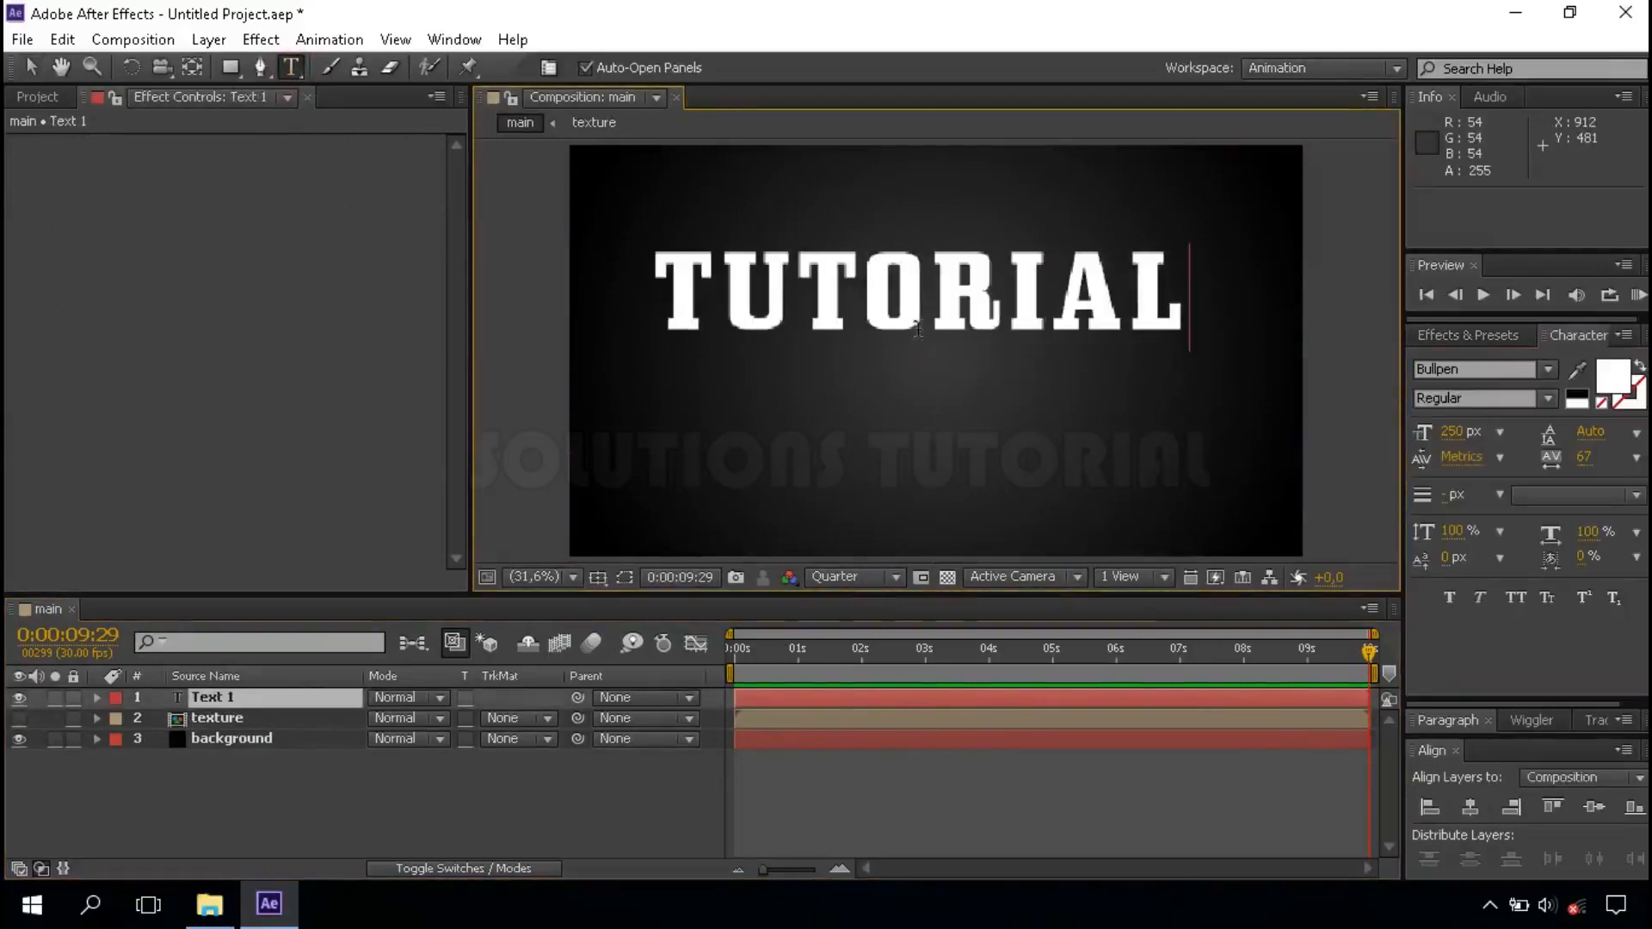
pyautogui.click(30, 69)
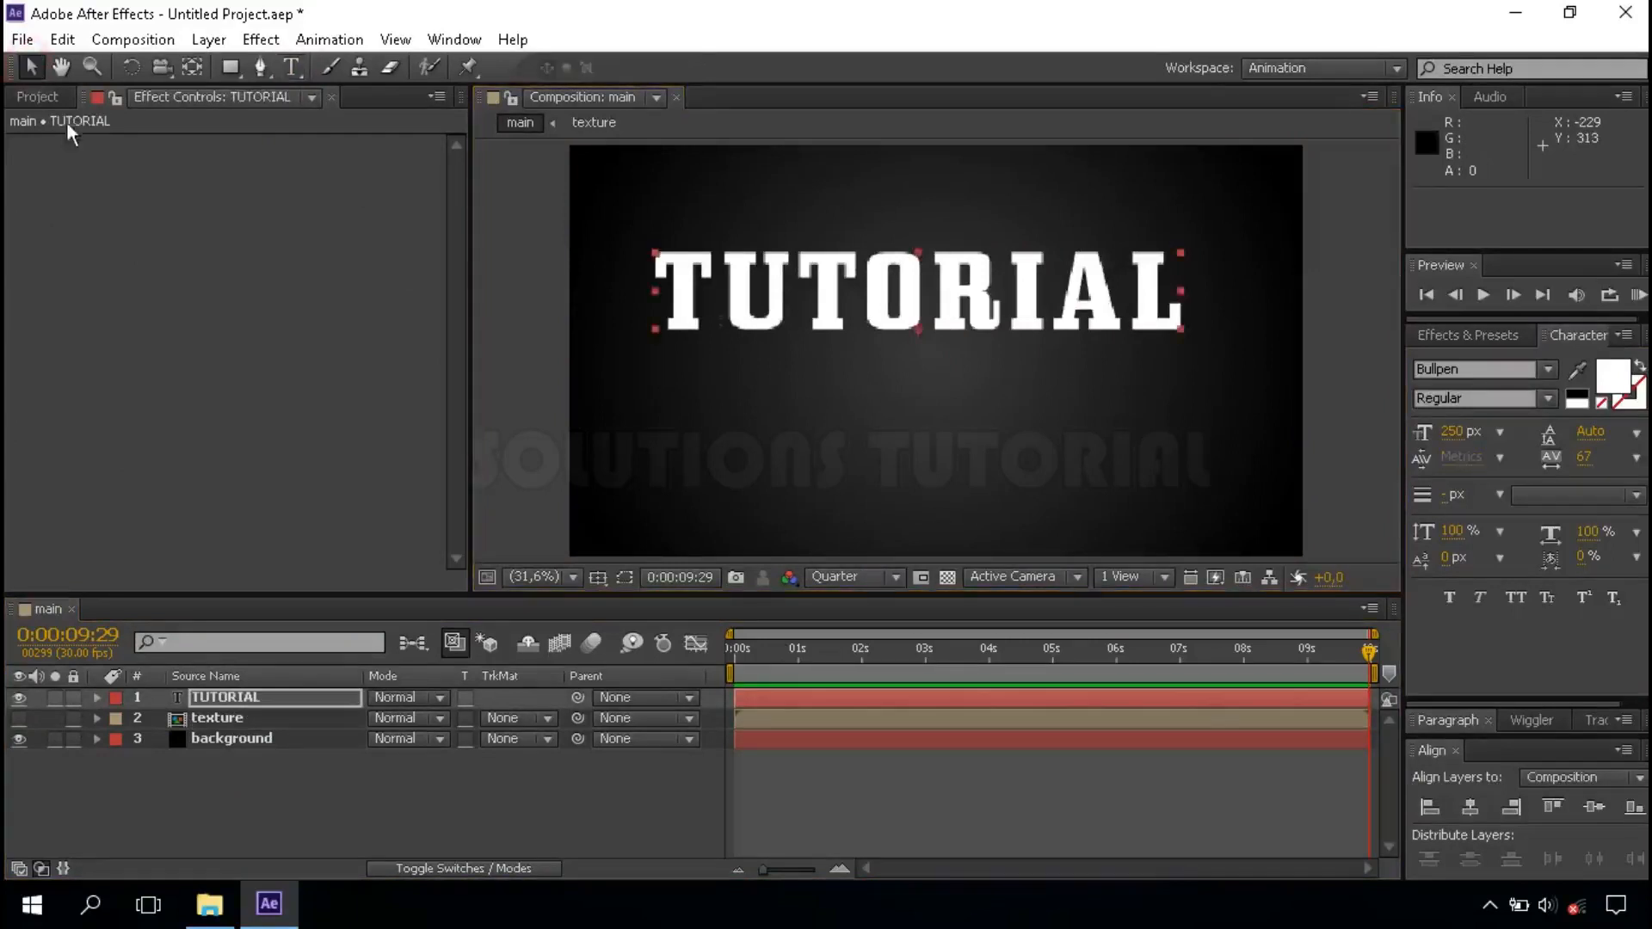
pyautogui.click(1465, 808)
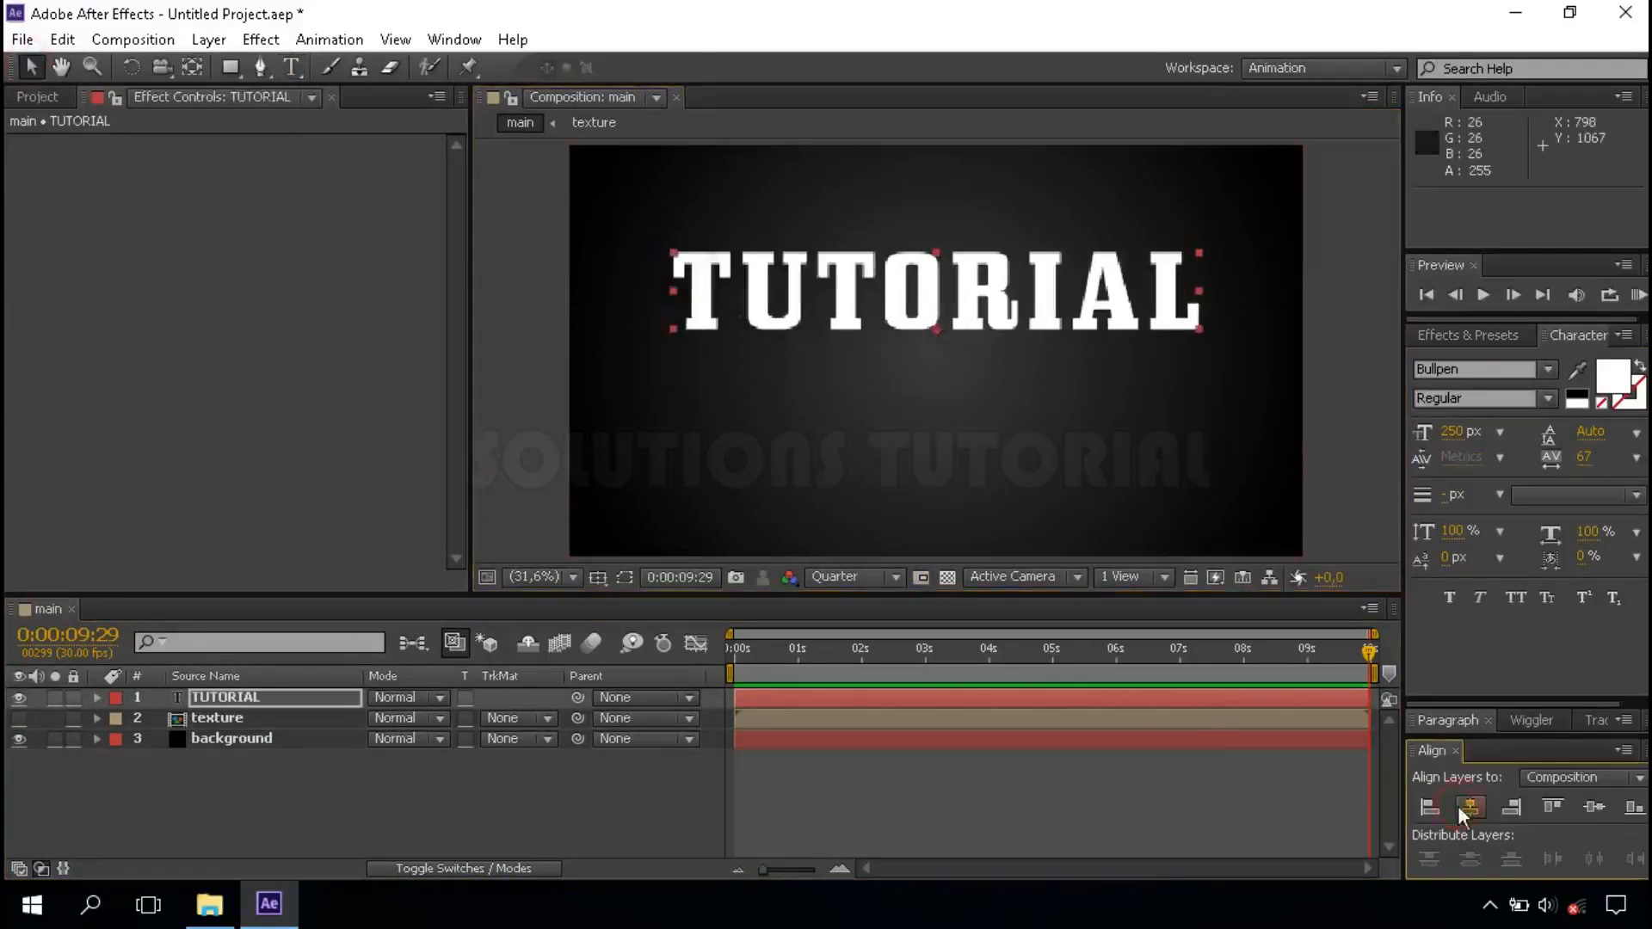
pyautogui.click(1594, 807)
# Pre-compose the TUTORIAL layer as "text" with all attributes moved into the new composition.
pyautogui.click(277, 699)
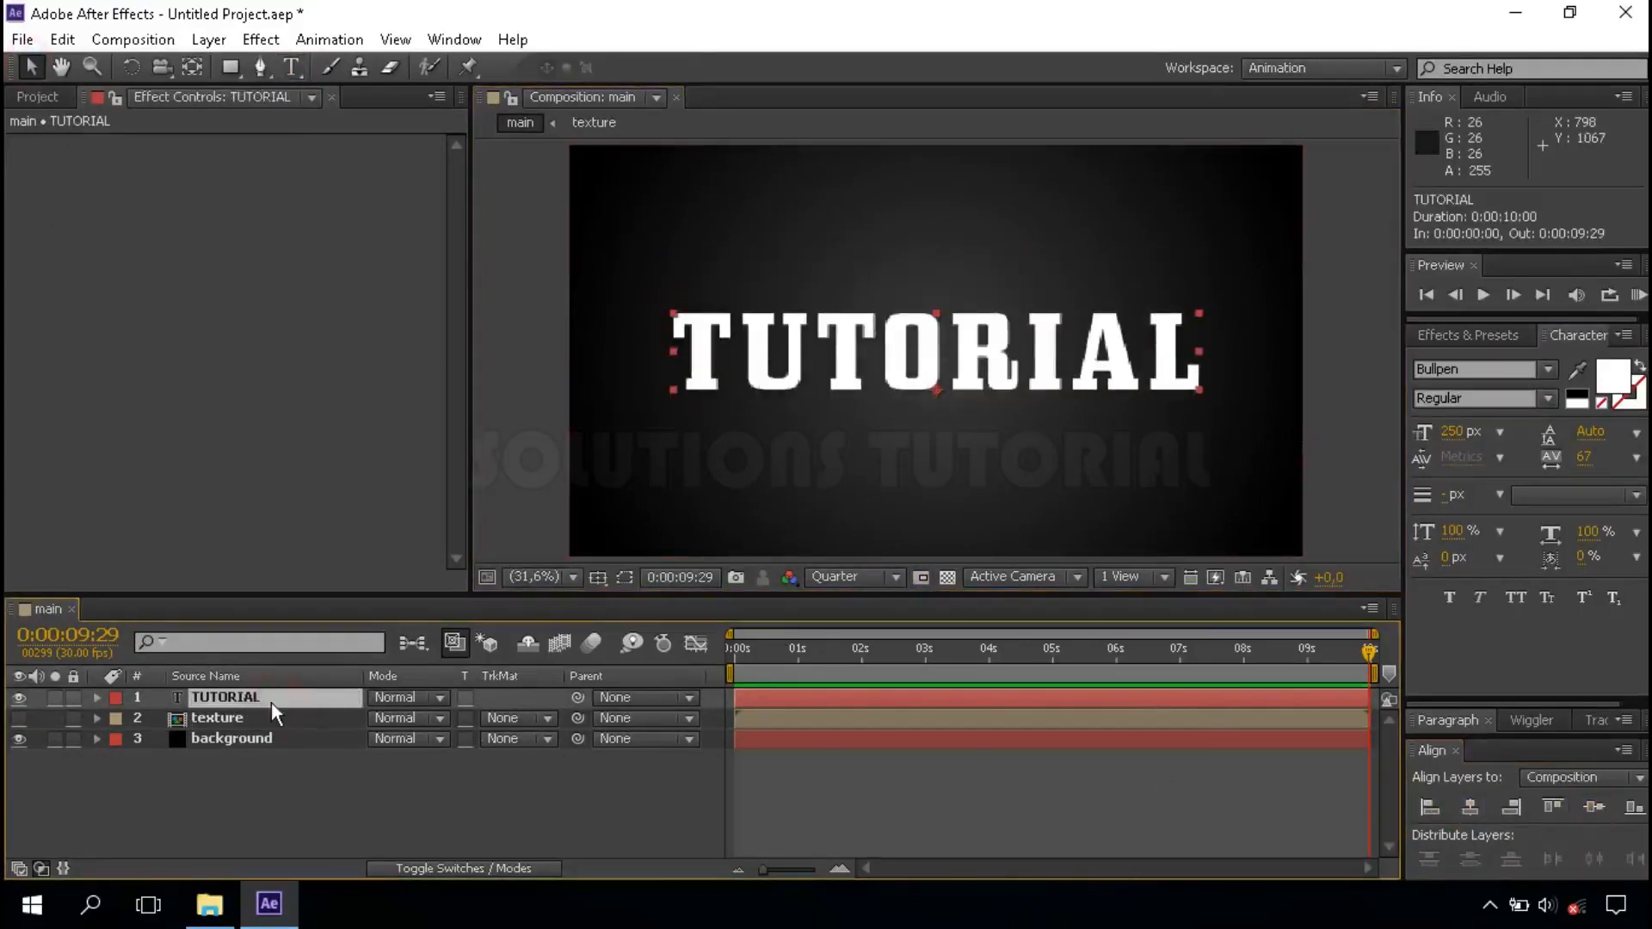
pyautogui.rightClick(271, 702)
pyautogui.click(400, 728)
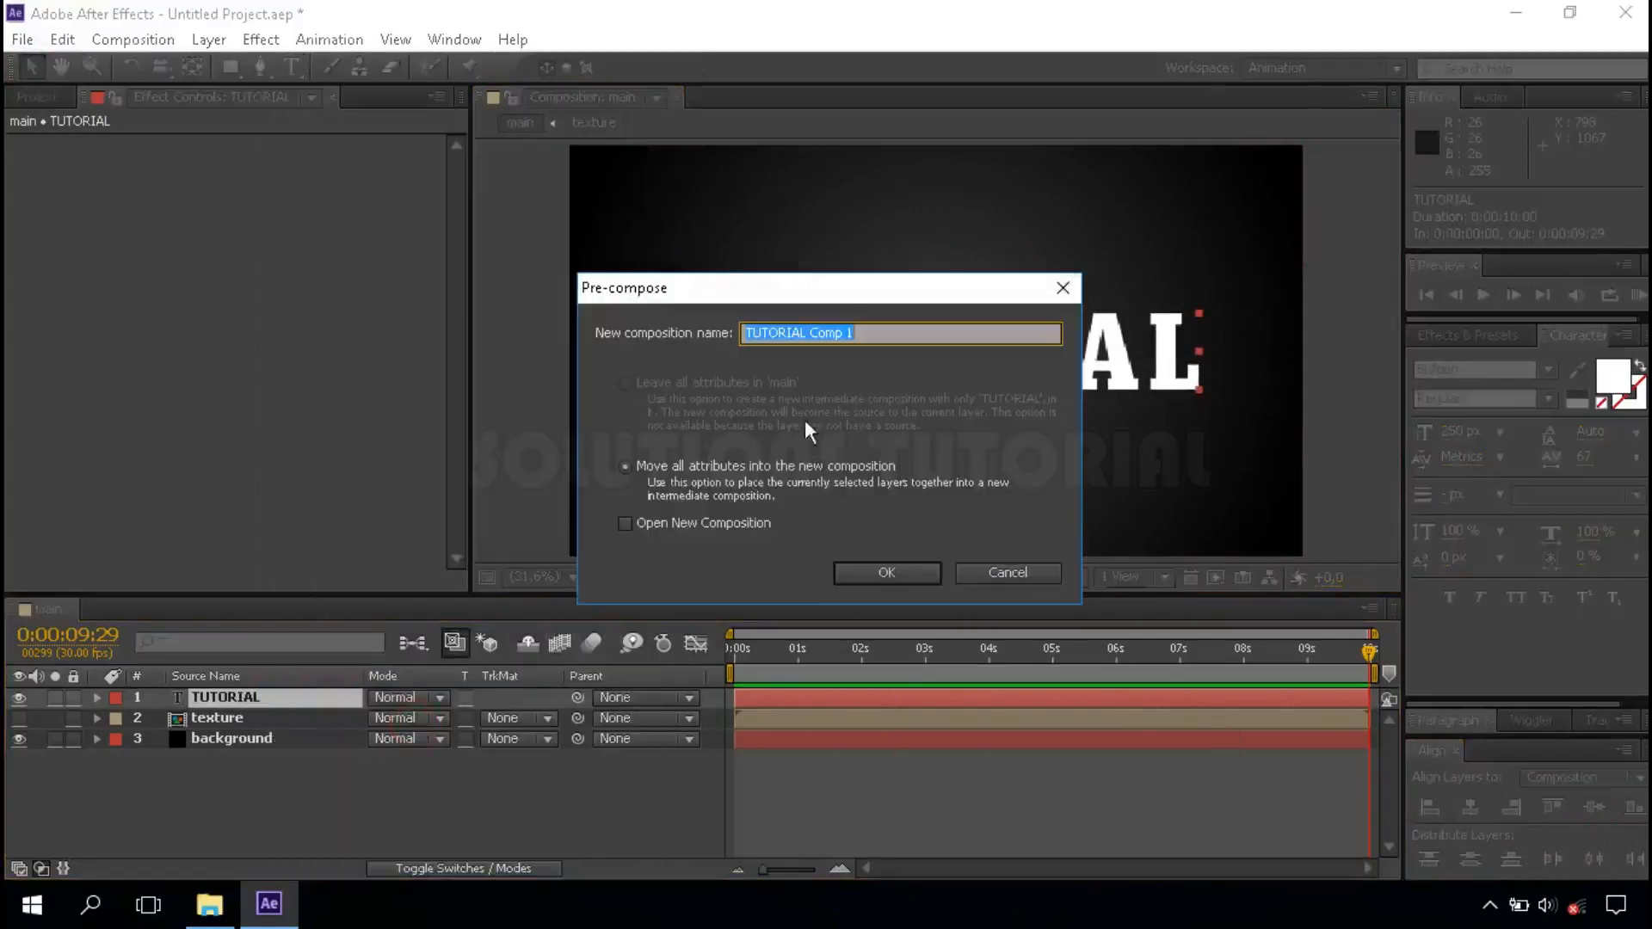
pyautogui.write('text')
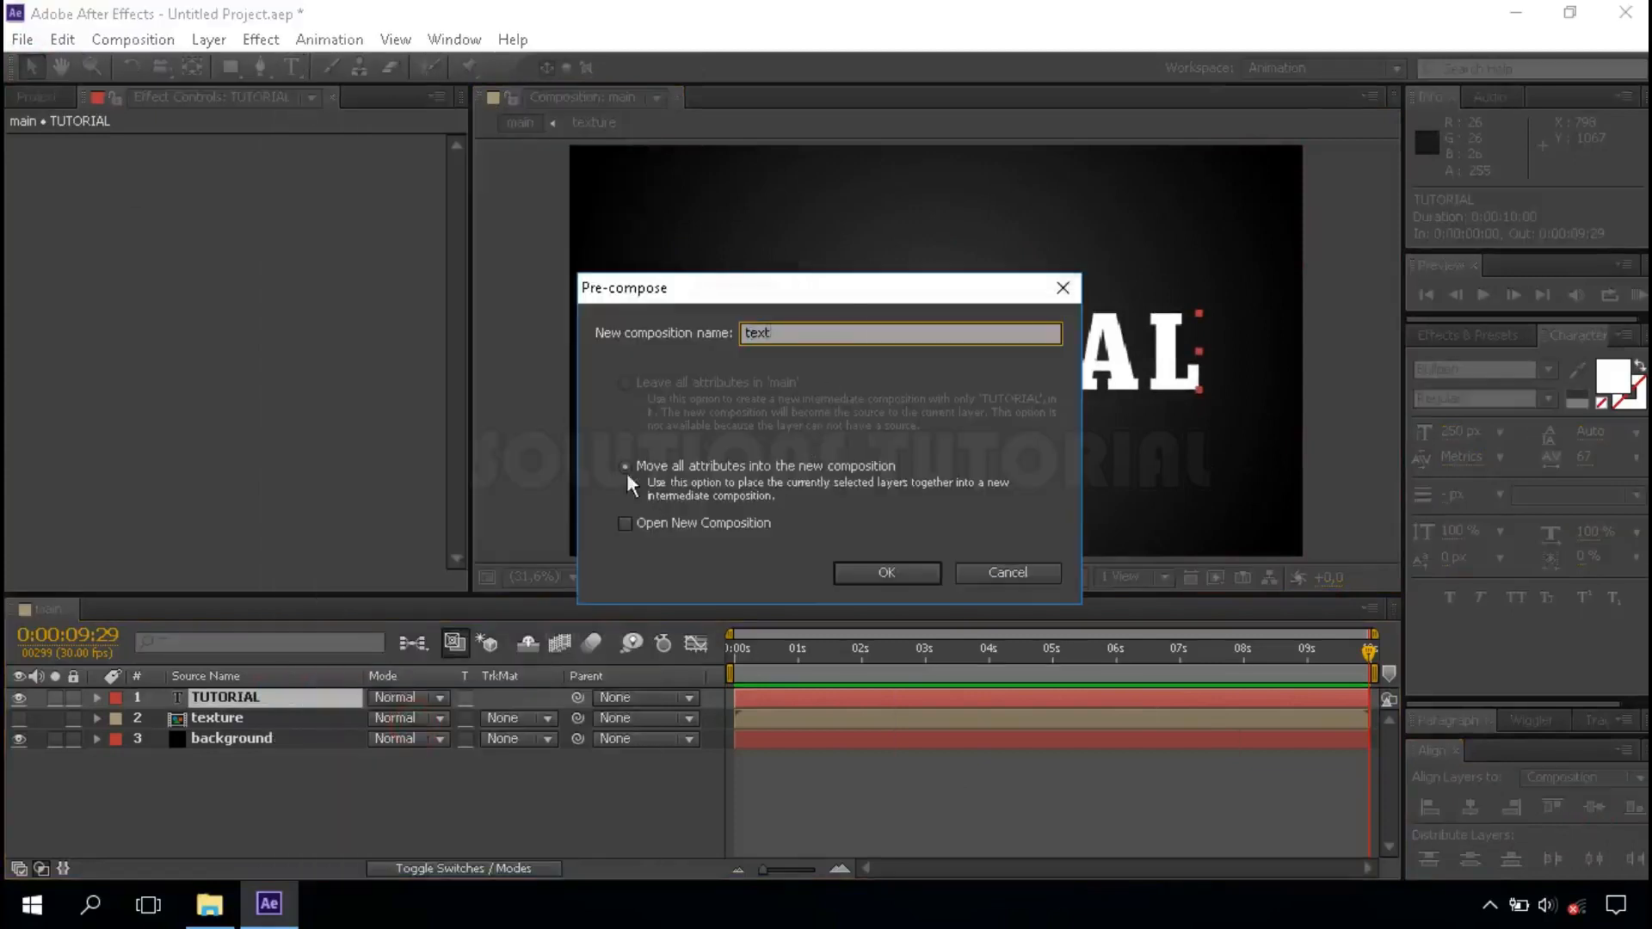
pyautogui.click(626, 470)
pyautogui.click(886, 574)
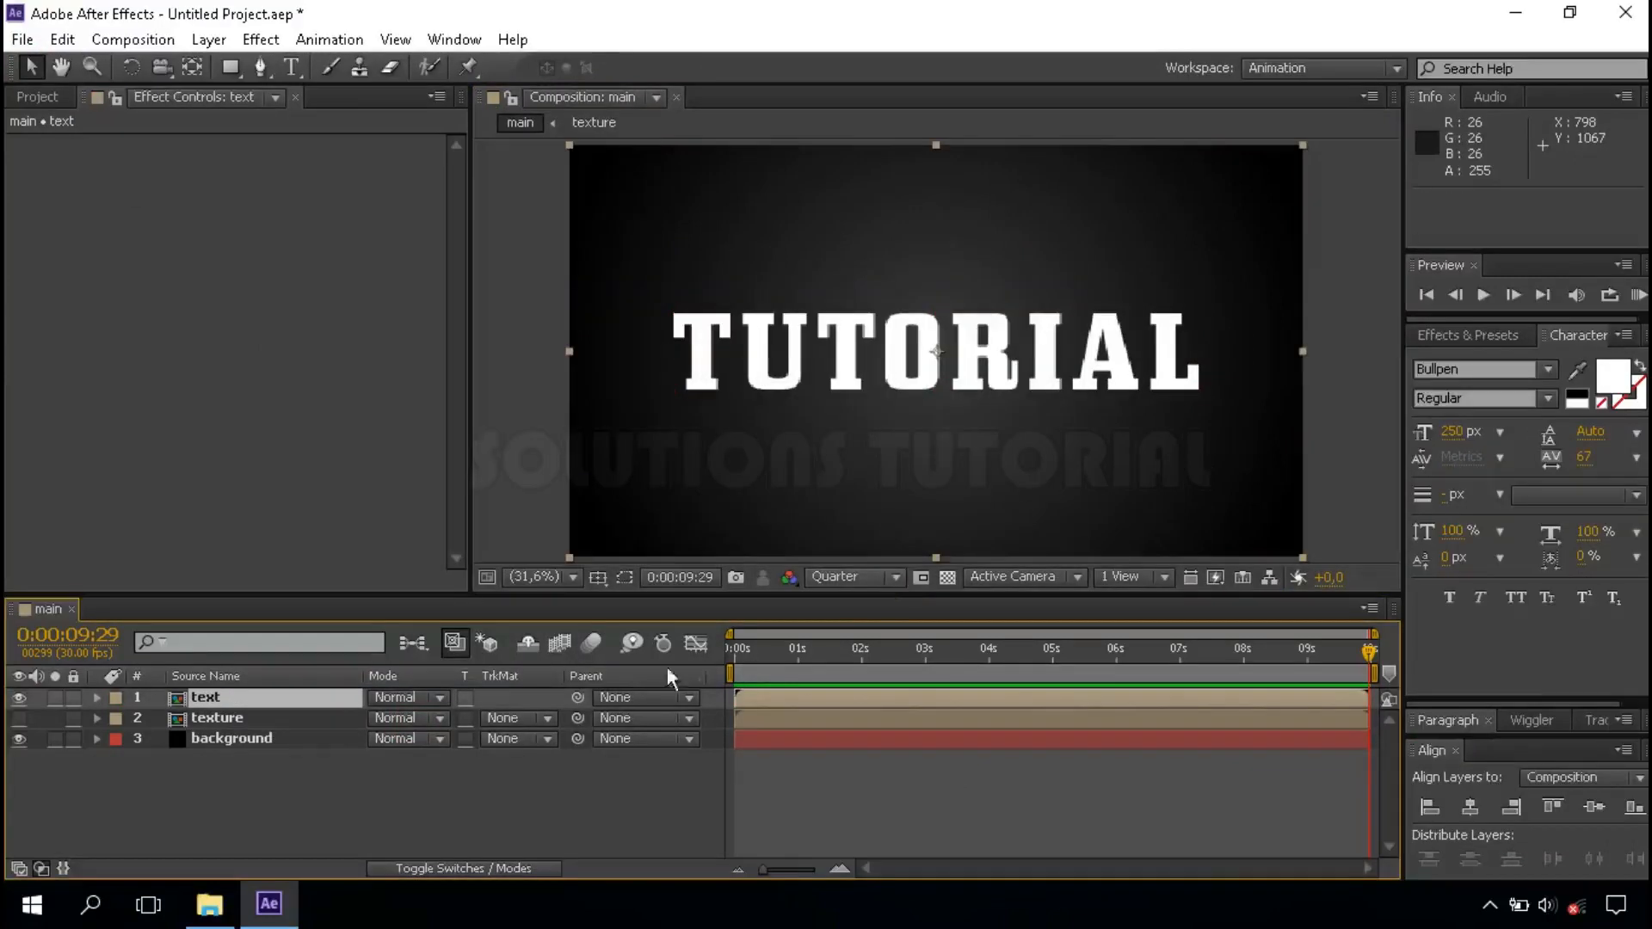
# Open the text composition, import Hexagon.png from File Explorer's Pictures > New folder, and place it beneath the TUTORIAL layer.
pyautogui.doubleClick(255, 699)
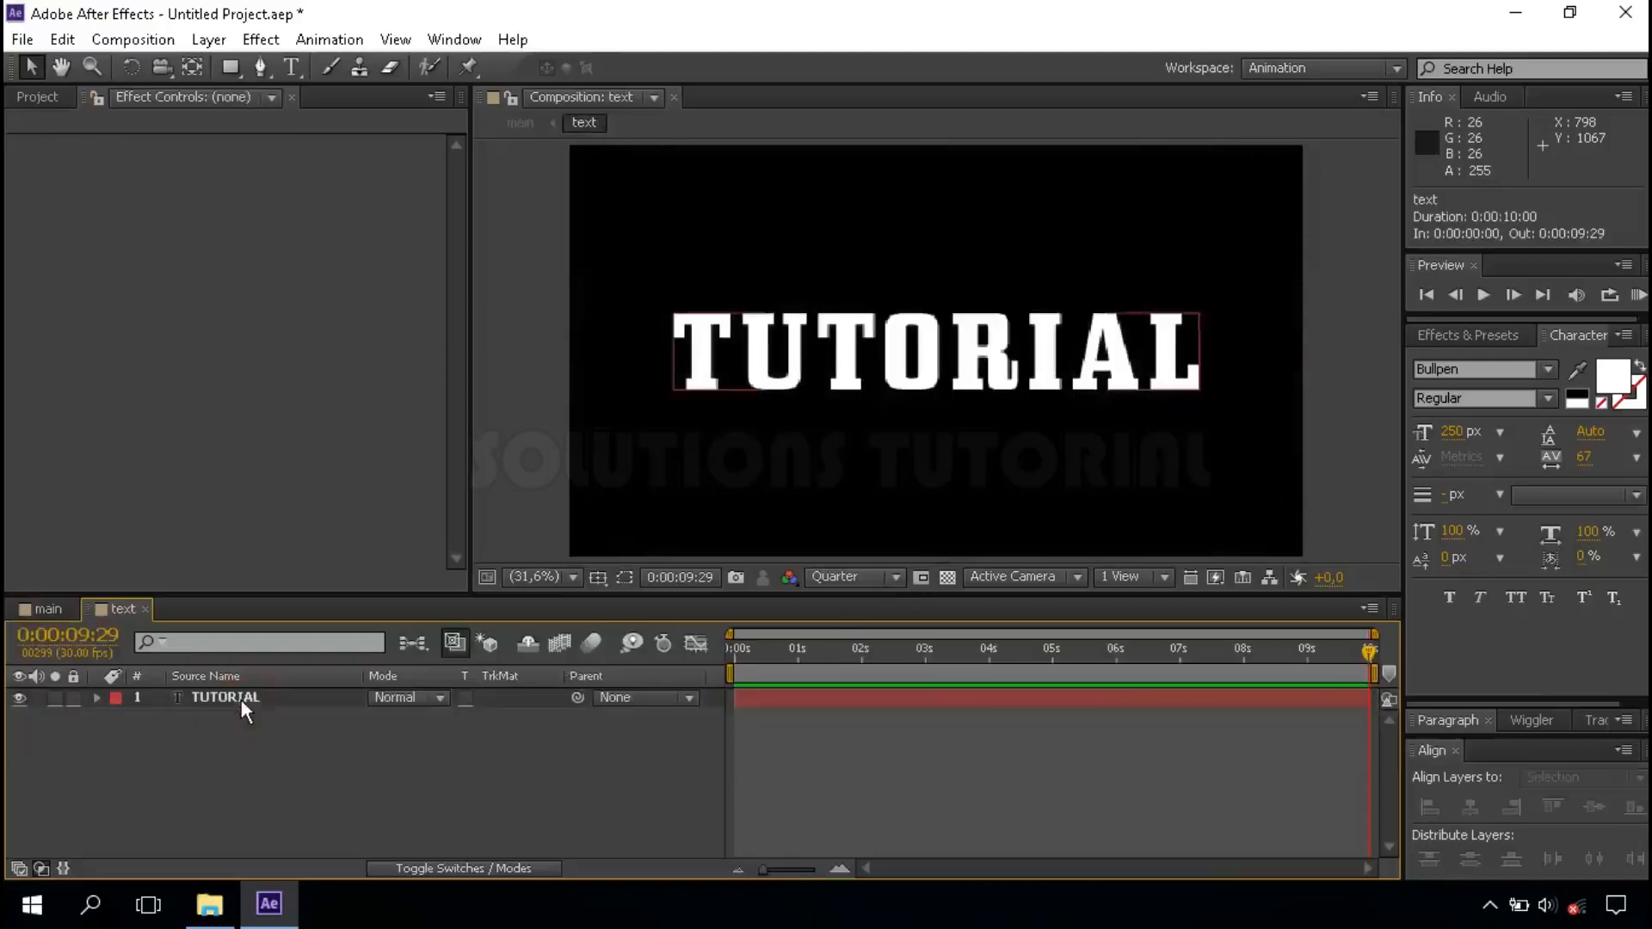
pyautogui.click(37, 96)
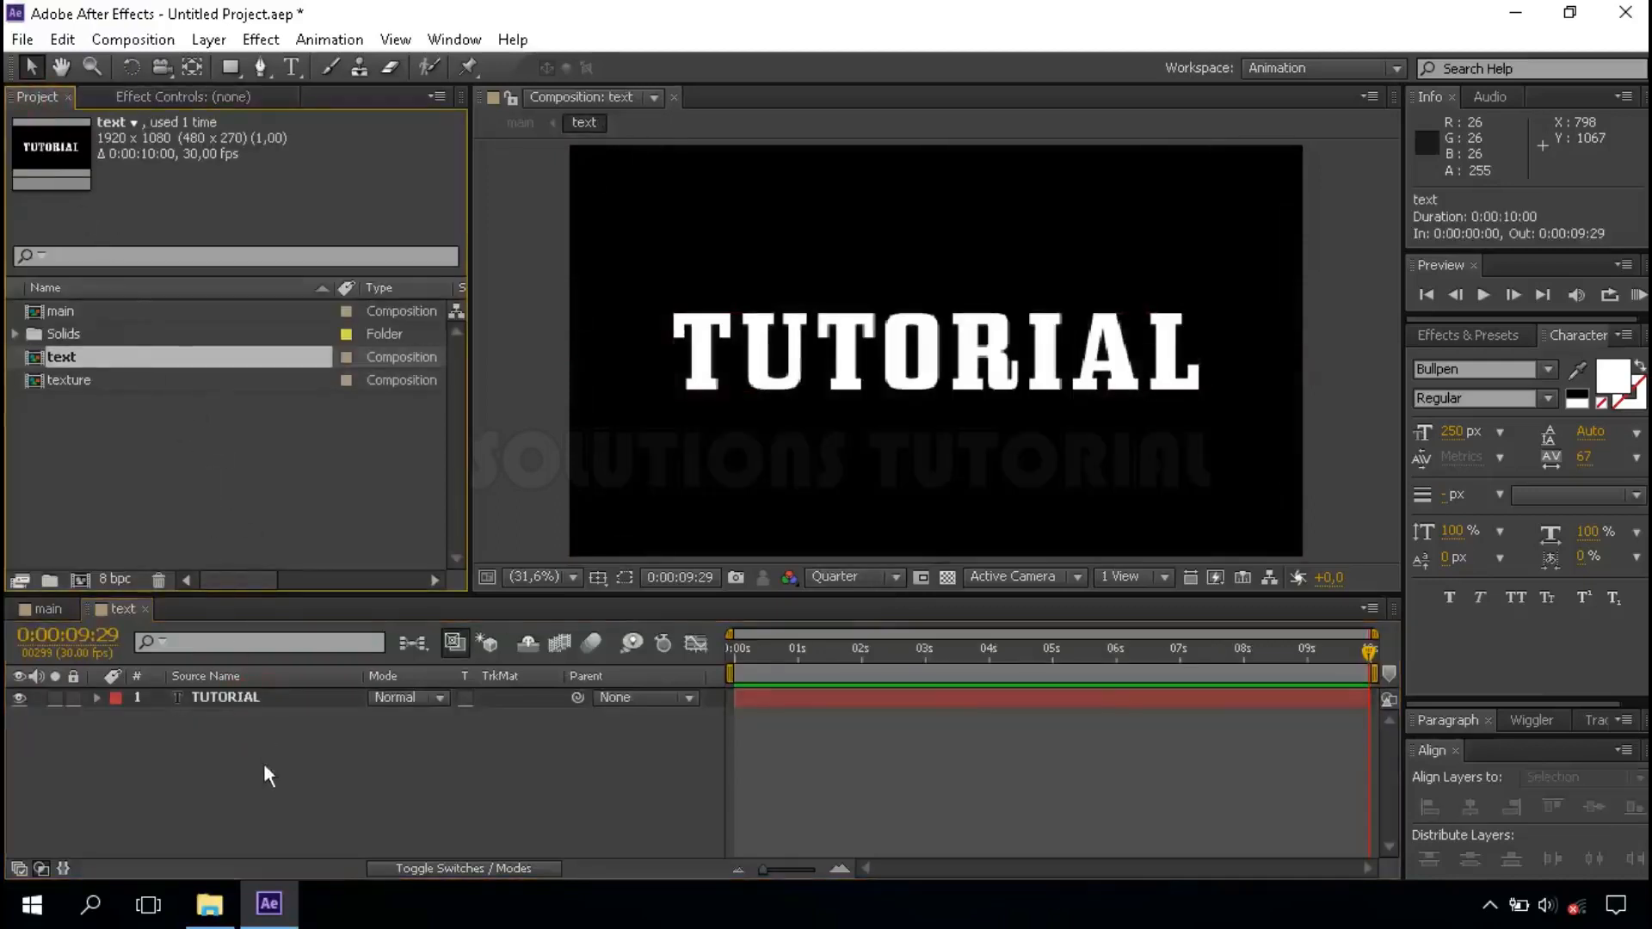
pyautogui.click(210, 903)
pyautogui.click(396, 220)
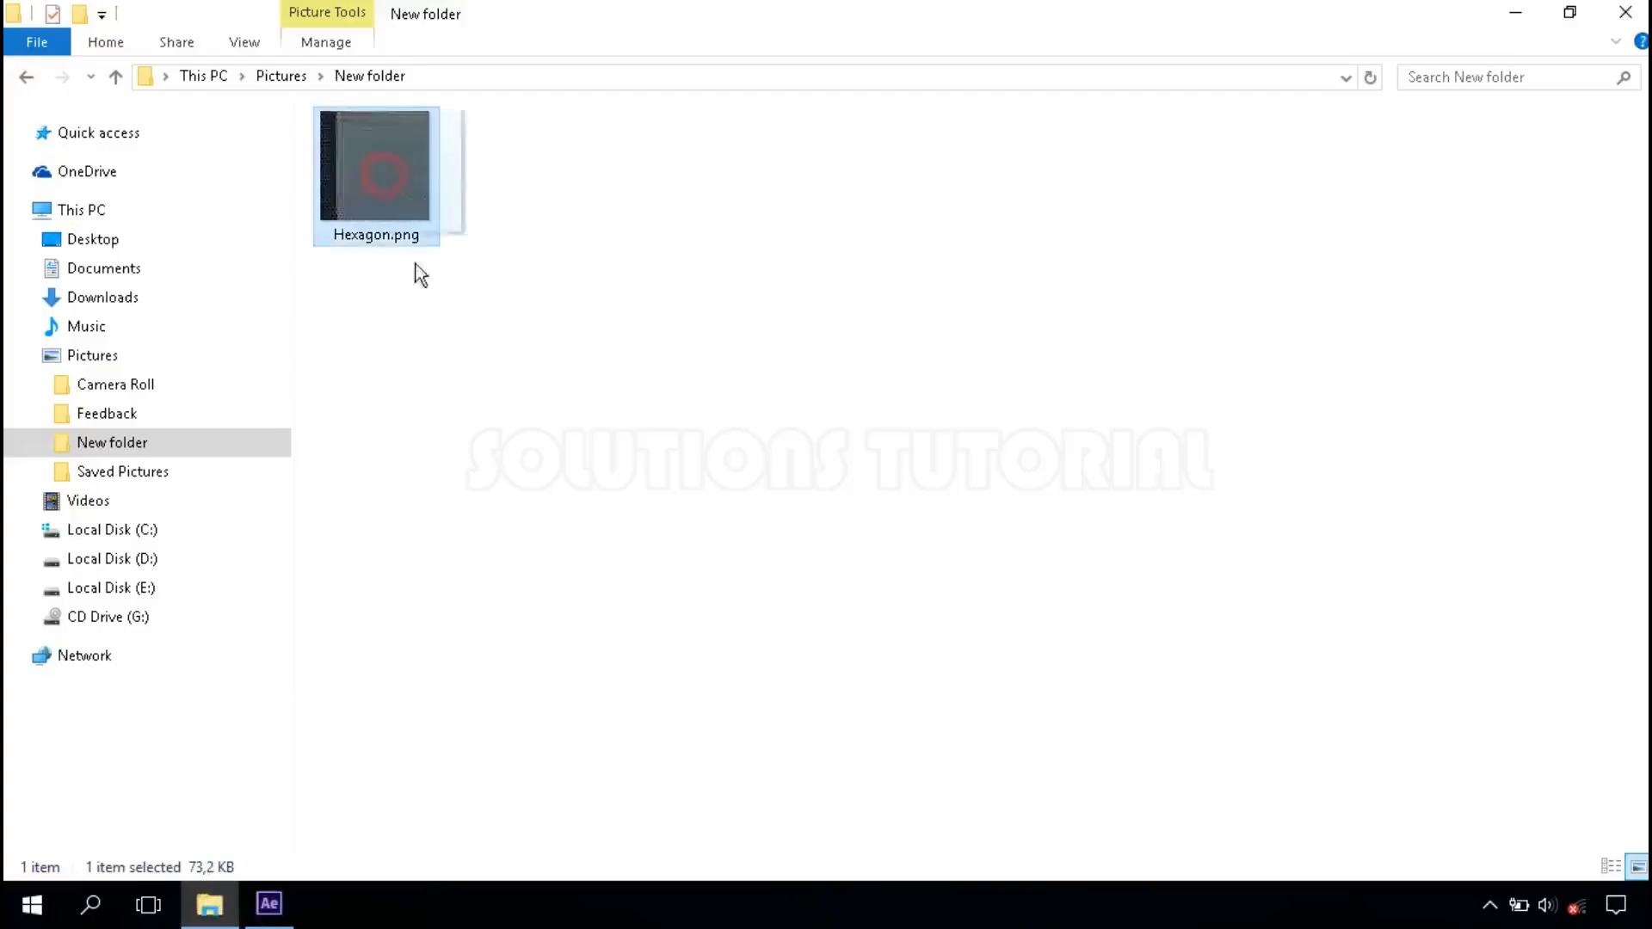
pyautogui.moveTo(419, 274); pyautogui.dragTo(187, 477)
pyautogui.moveTo(77, 312); pyautogui.dragTo(240, 732)
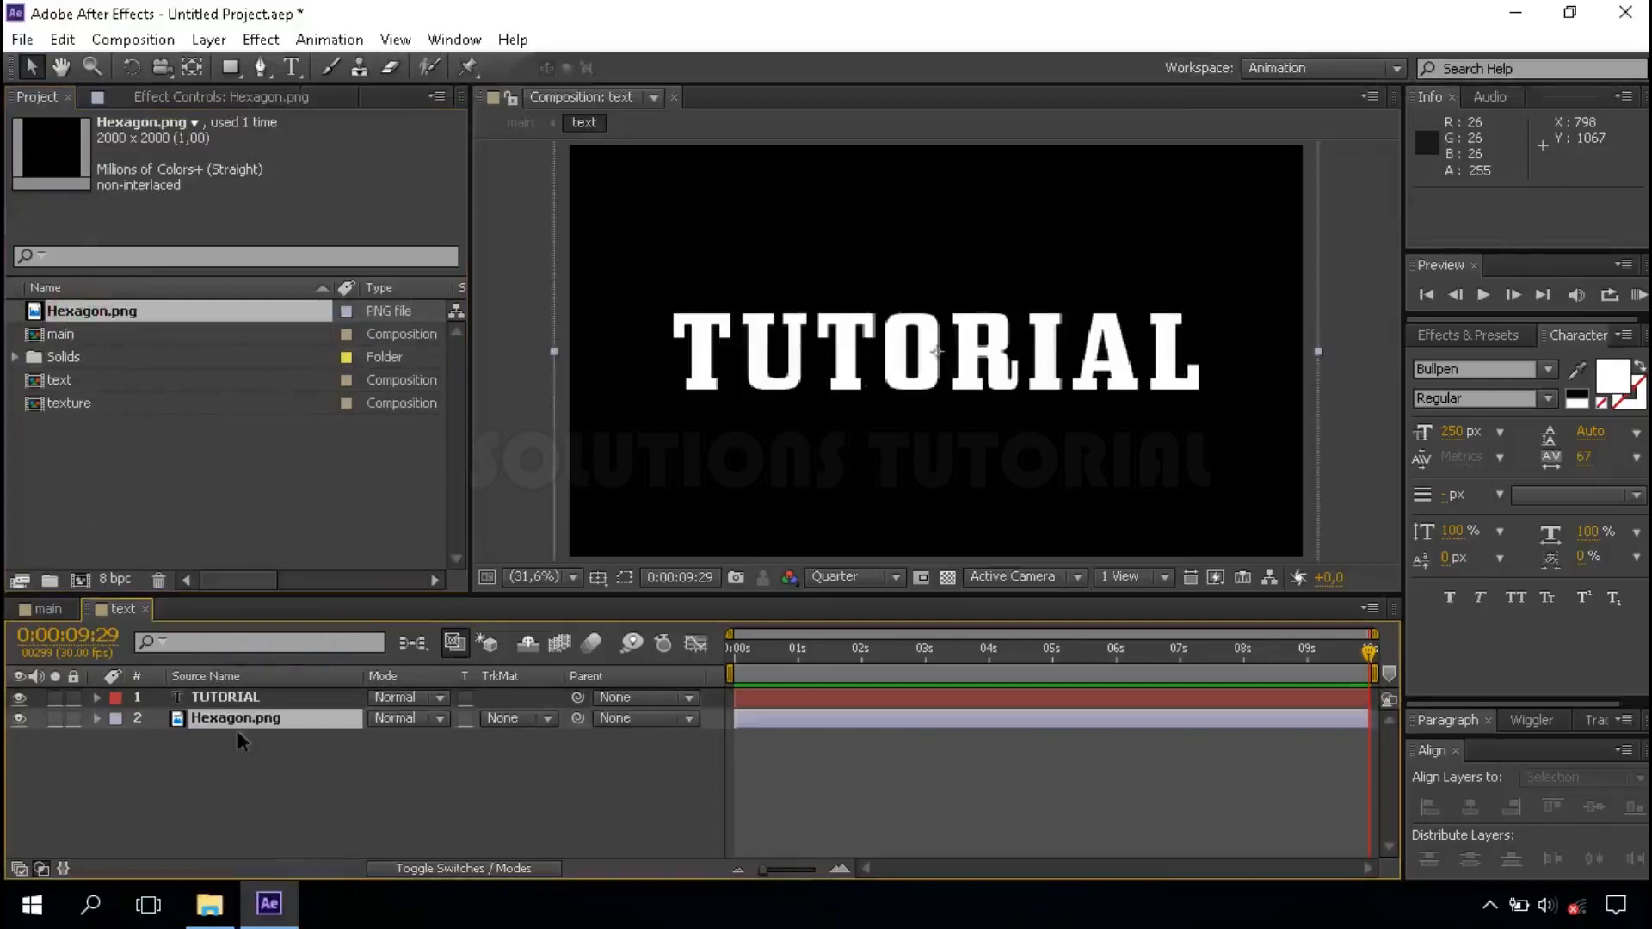
# Scale the Hexagon.png layer down to about 73% by 74%, roughly spanning the width of the TUTORIAL text.
pyautogui.click(573, 578)
pyautogui.click(571, 279)
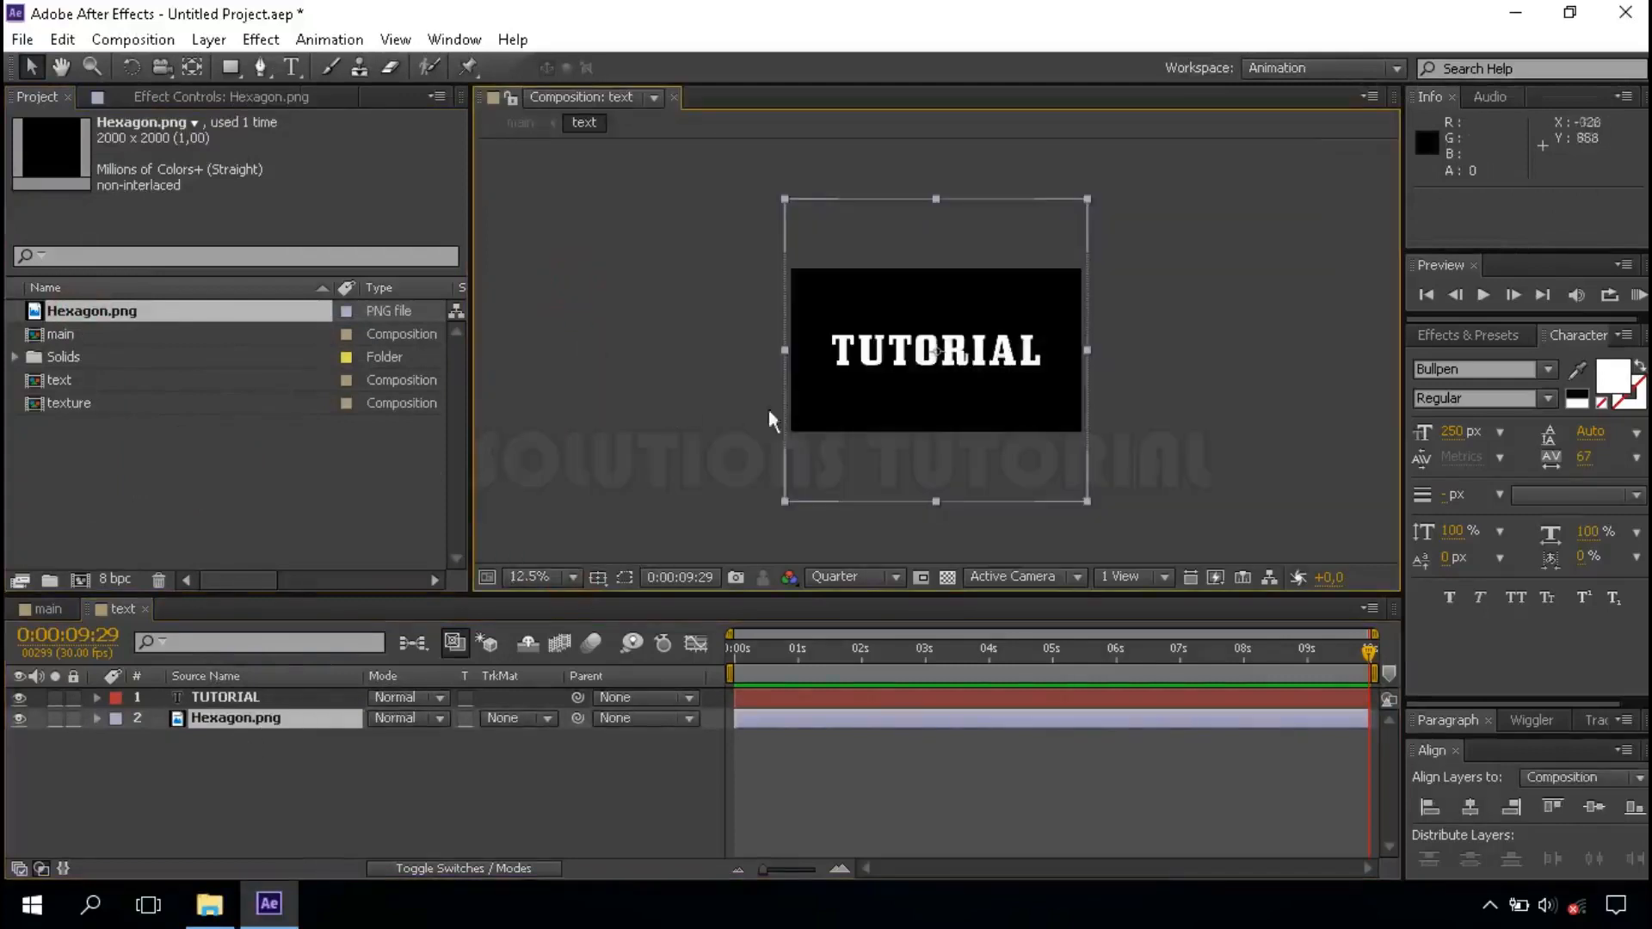
pyautogui.moveTo(1086, 195); pyautogui.dragTo(1044, 236)
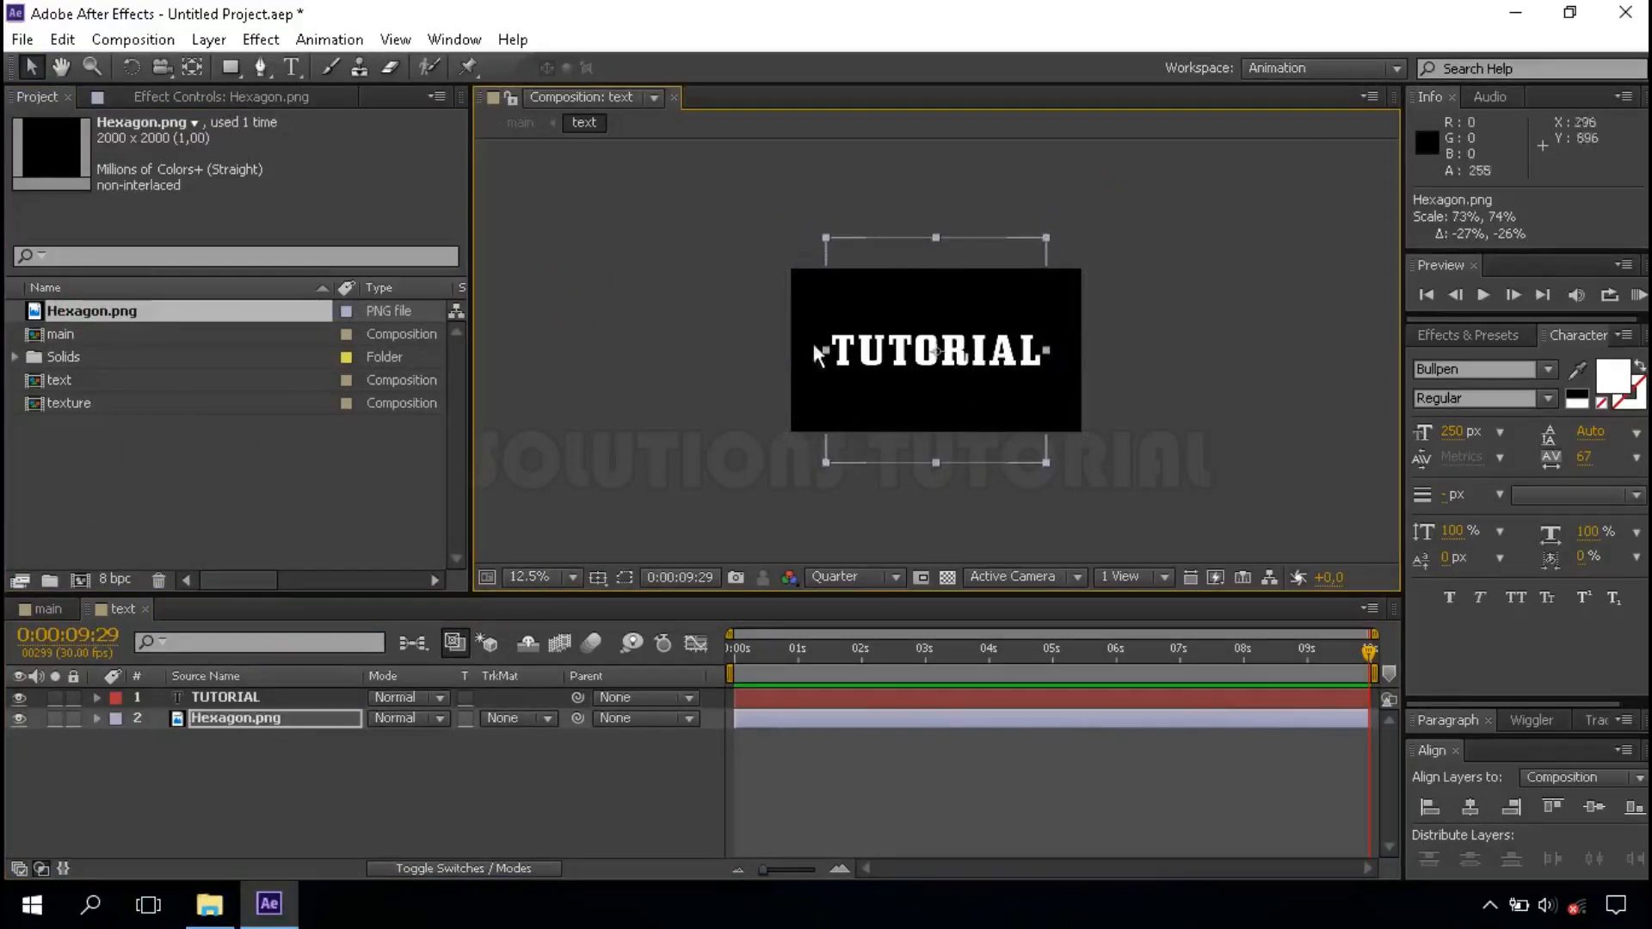
pyautogui.click(544, 575)
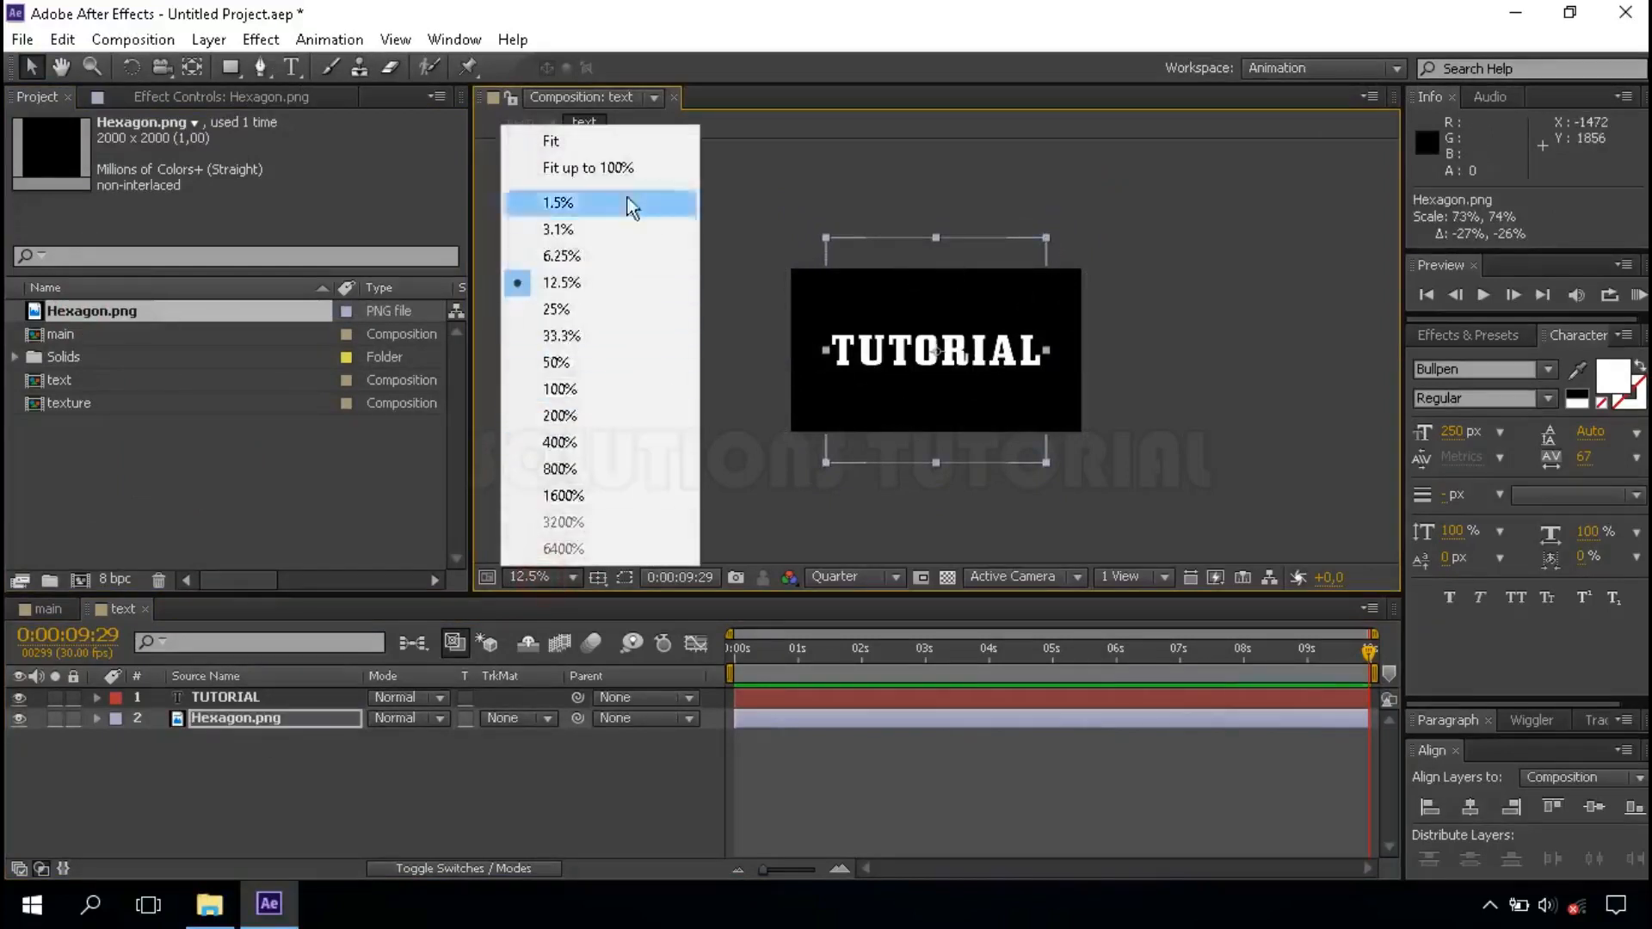
pyautogui.click(623, 167)
# Set the track matte of the Hexagon.png layer to Alpha Matte "TUTORIAL".
pyautogui.click(236, 723)
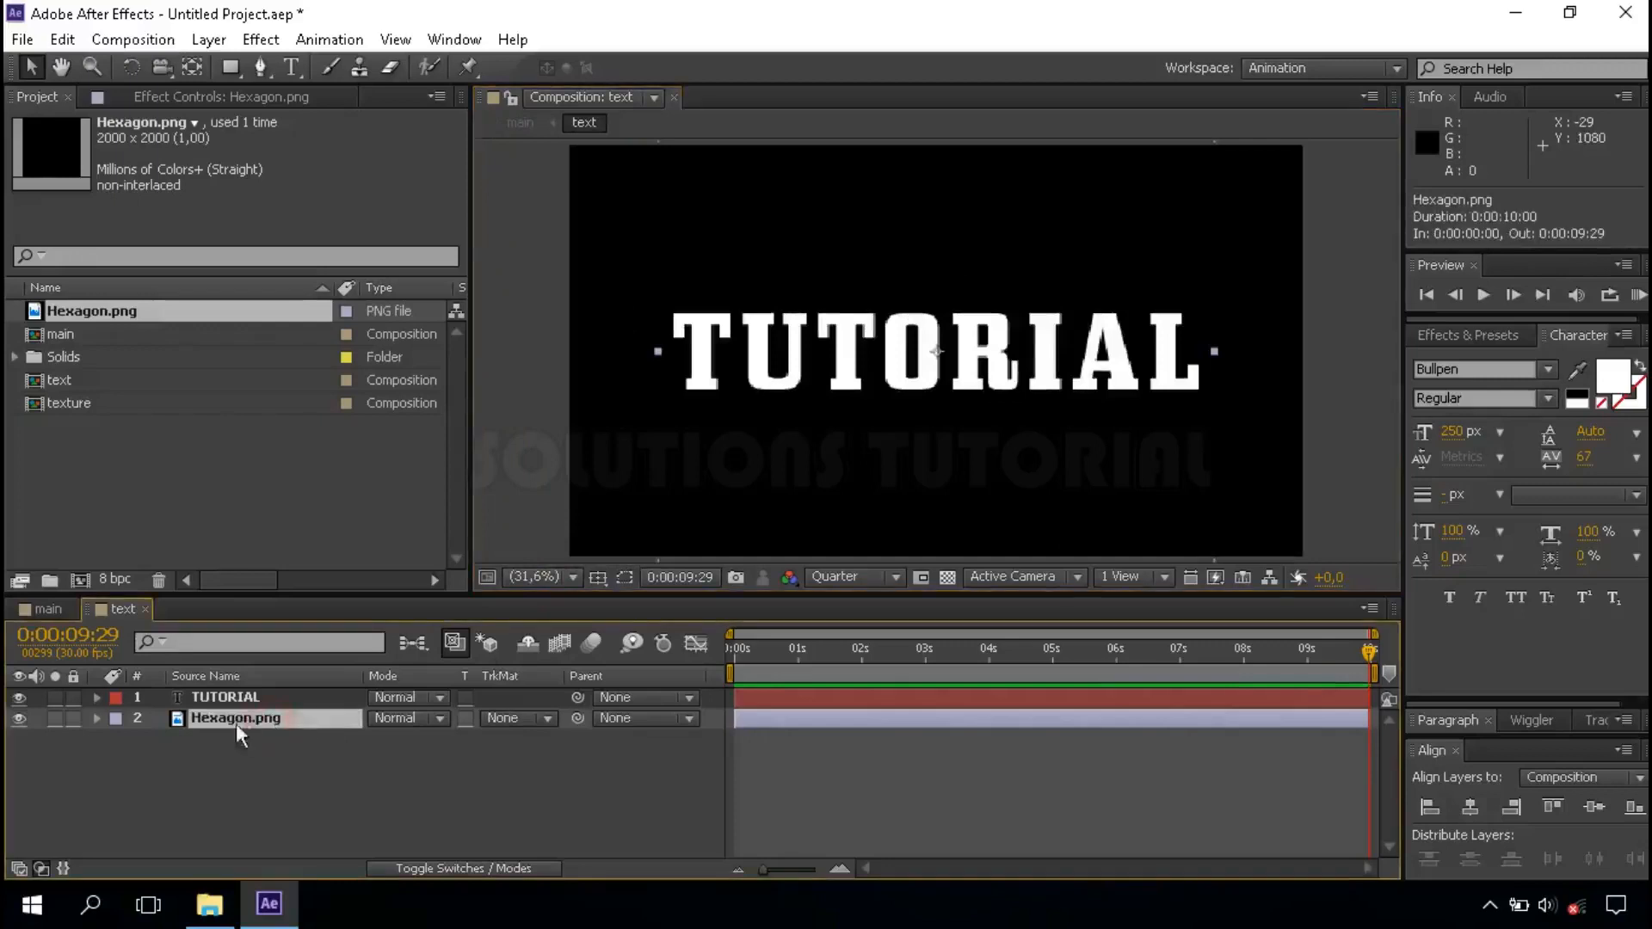
pyautogui.click(513, 719)
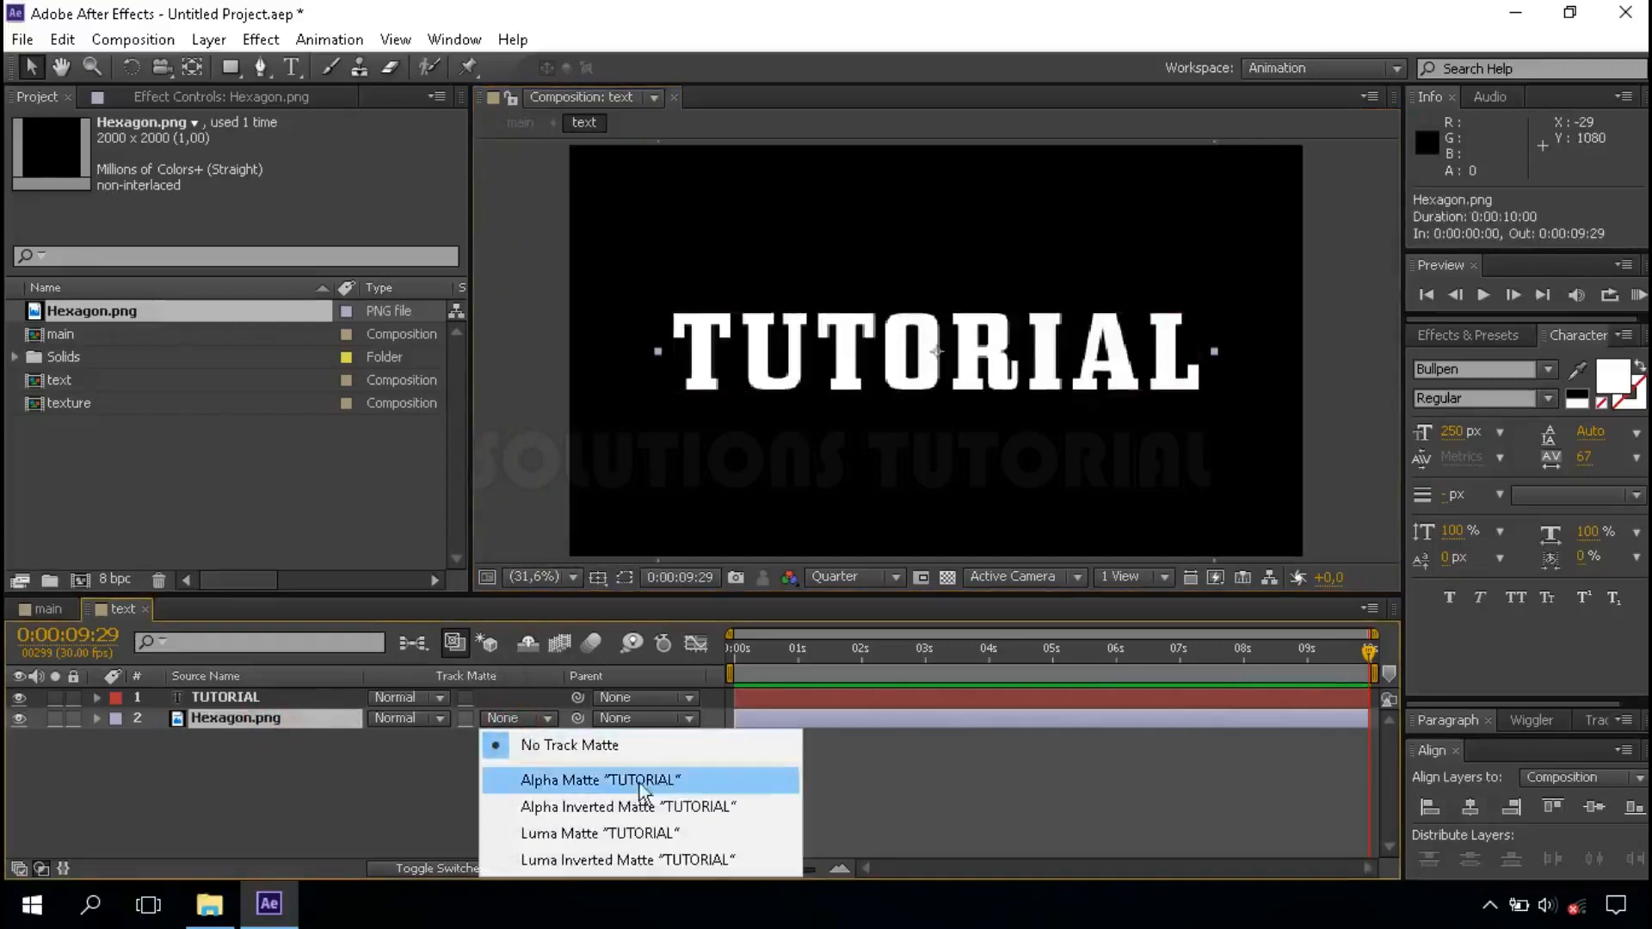
pyautogui.click(686, 781)
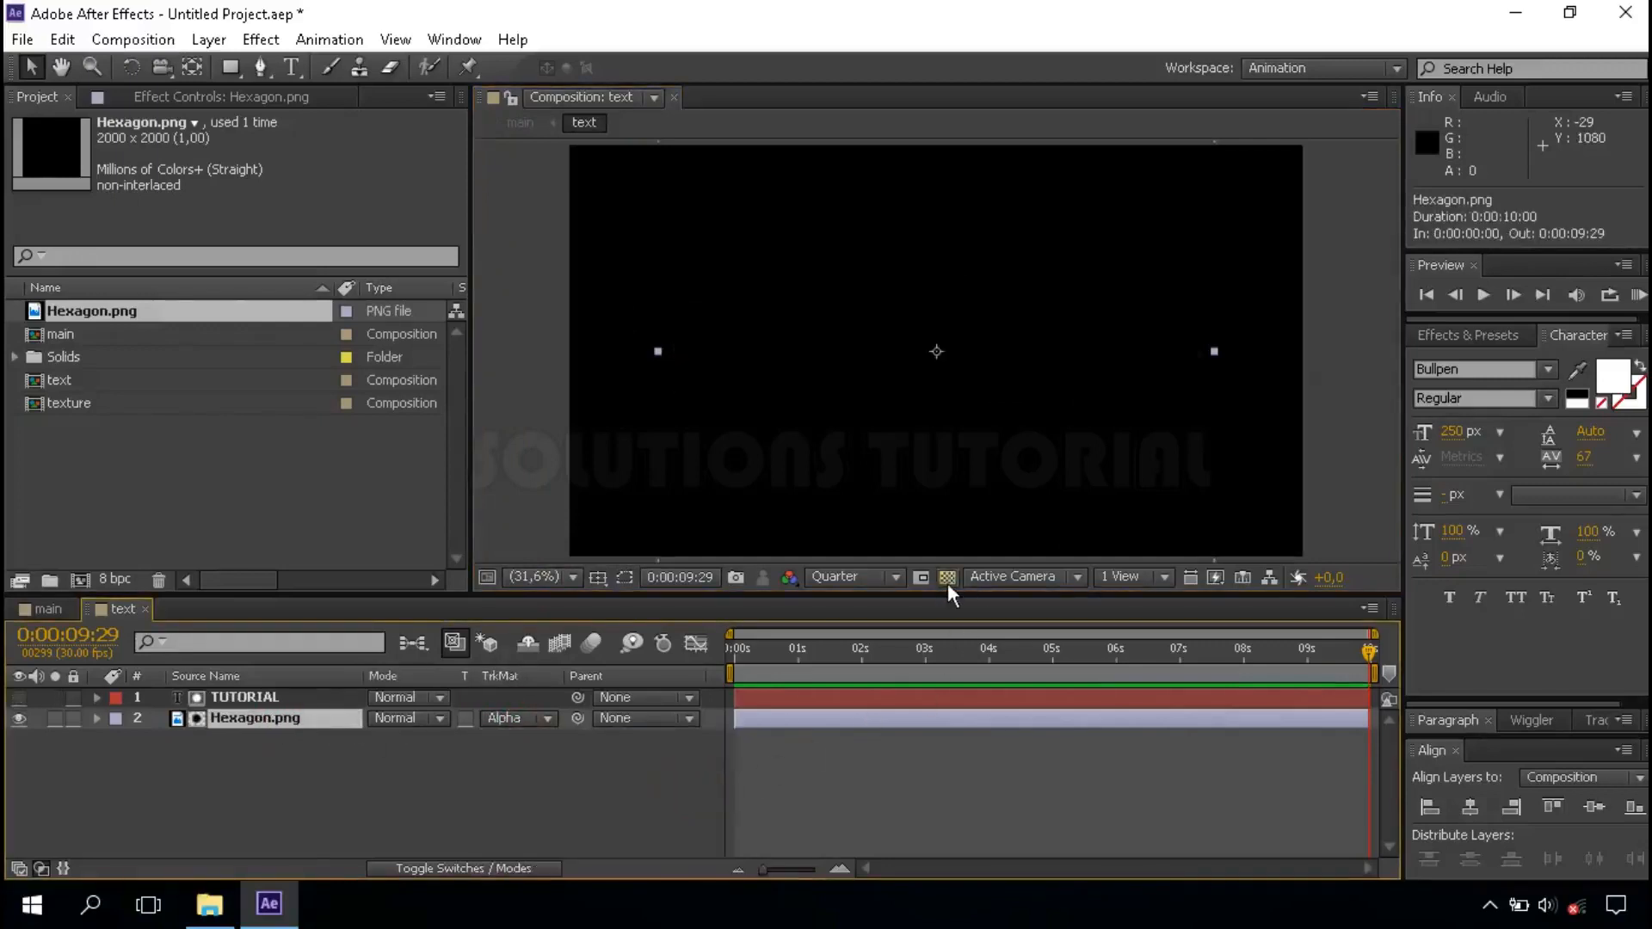
# Turn on the transparency grid for the text composition and close it to return to main.
pyautogui.click(947, 582)
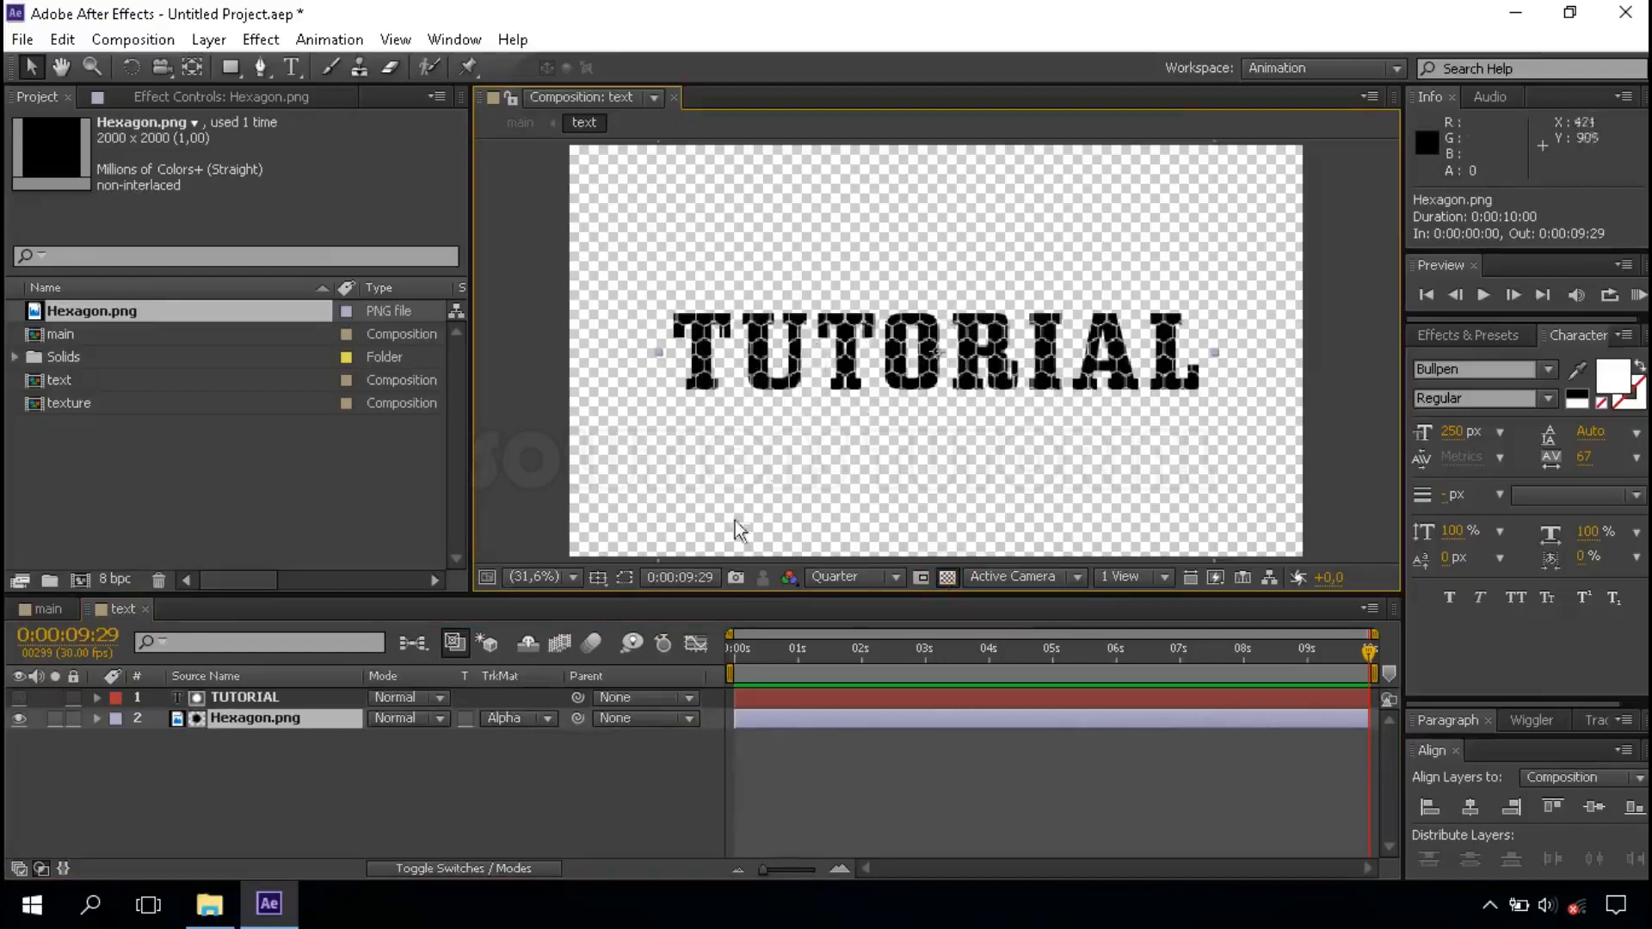
pyautogui.click(146, 609)
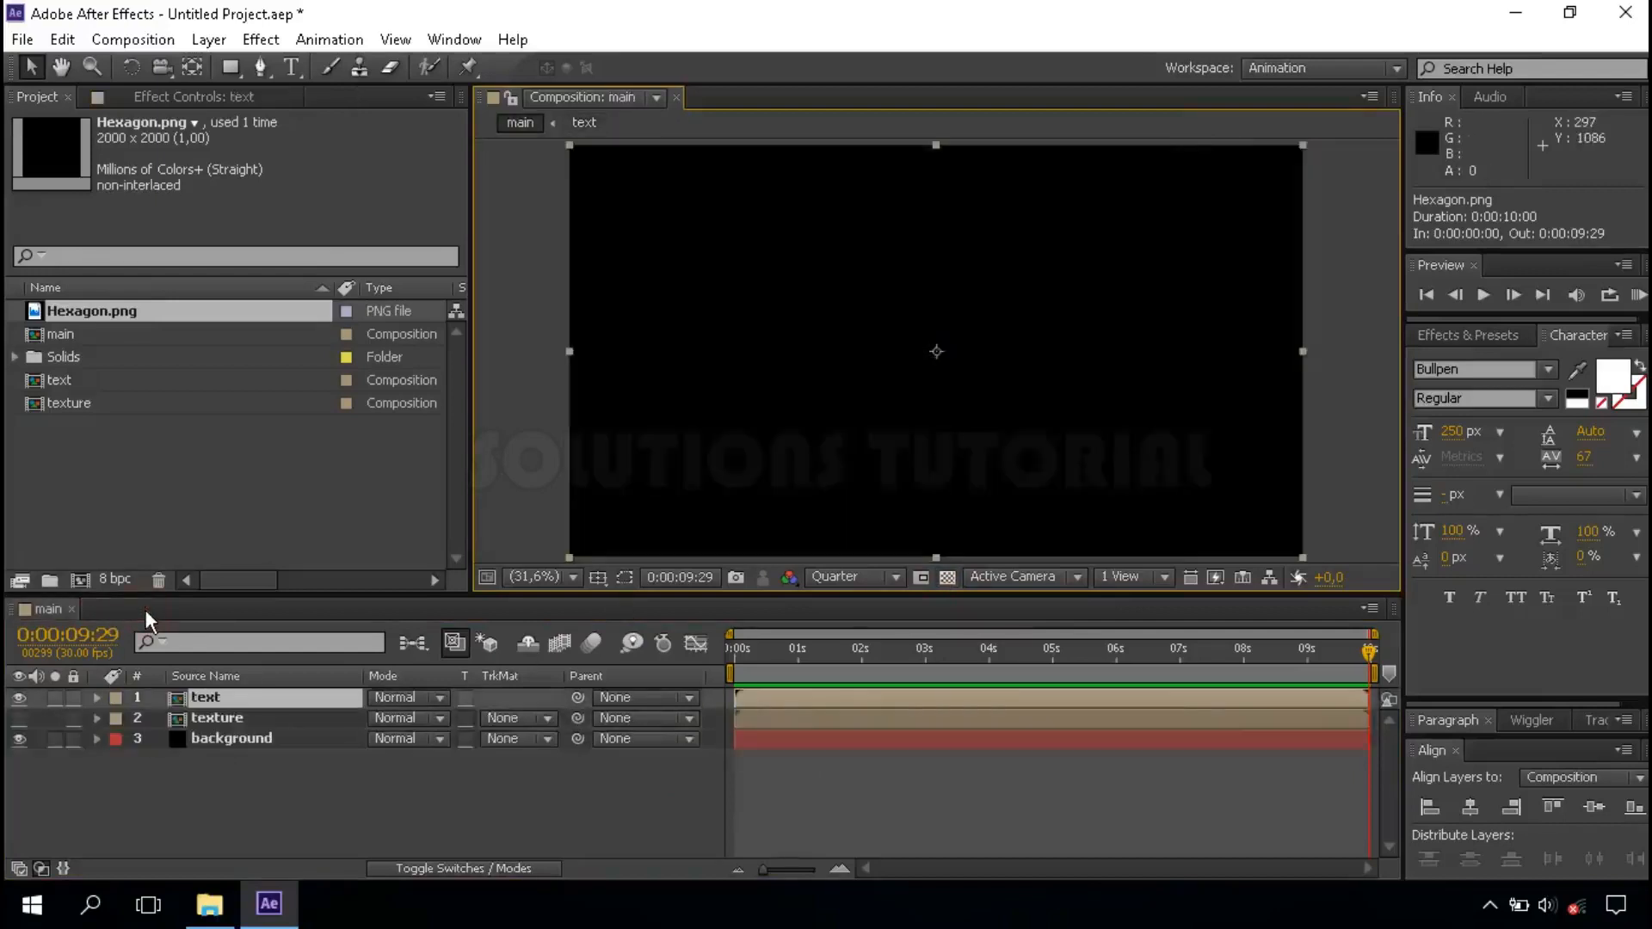
# Auto-trace the text layer in main for the current frame, using the Alpha channel.
pyautogui.click(262, 696)
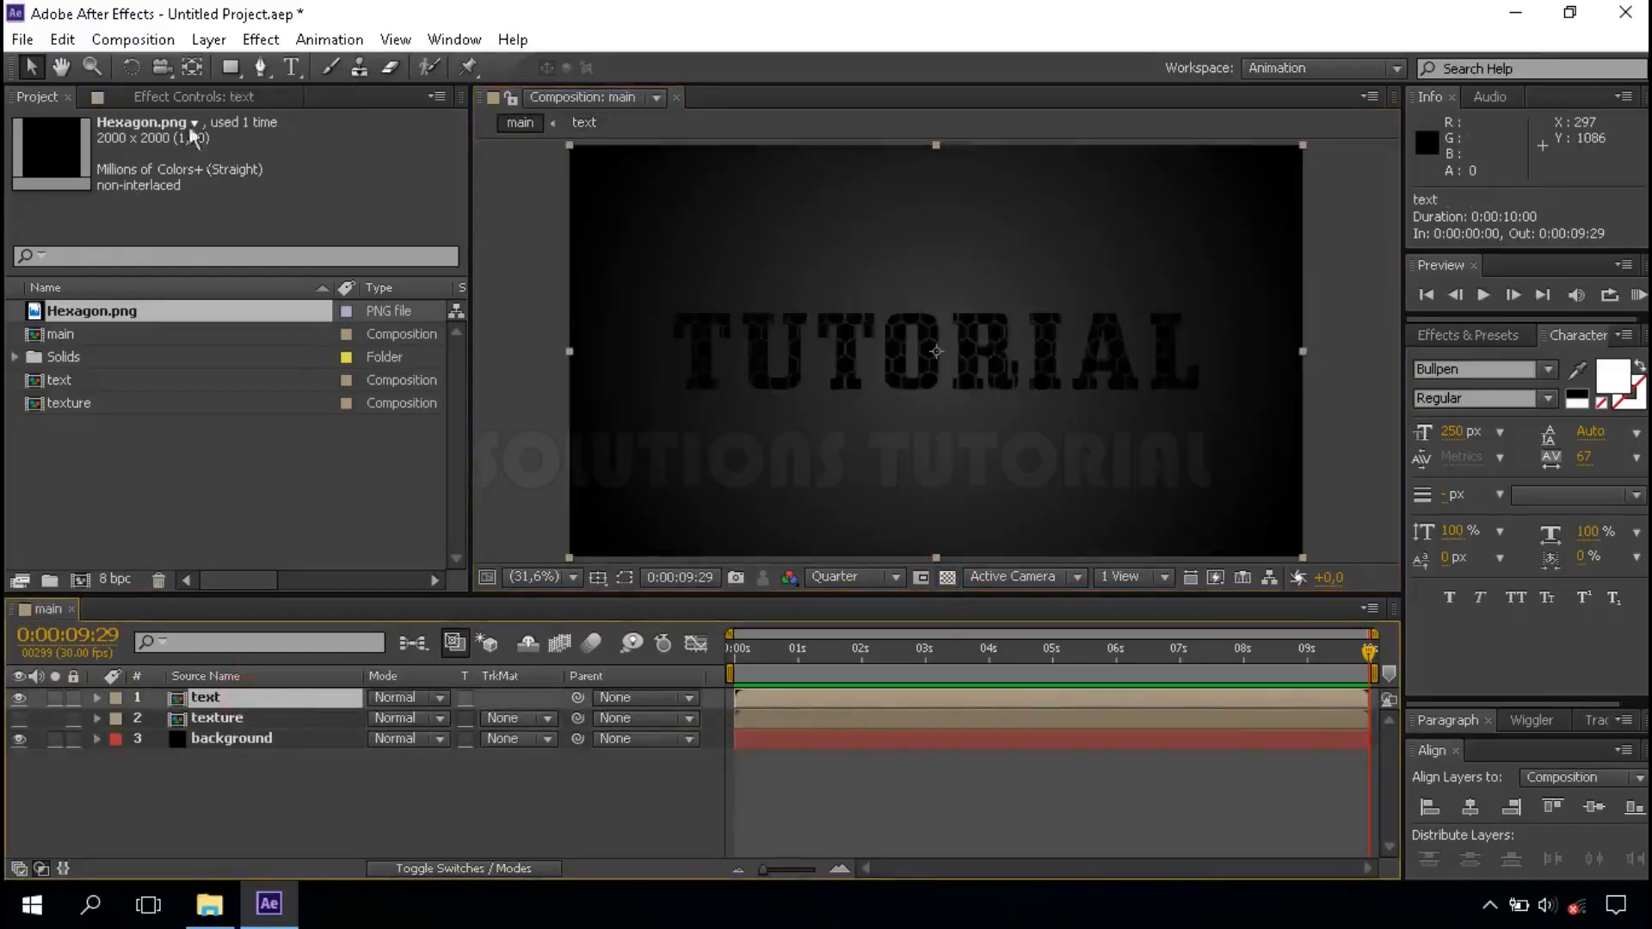
pyautogui.click(208, 40)
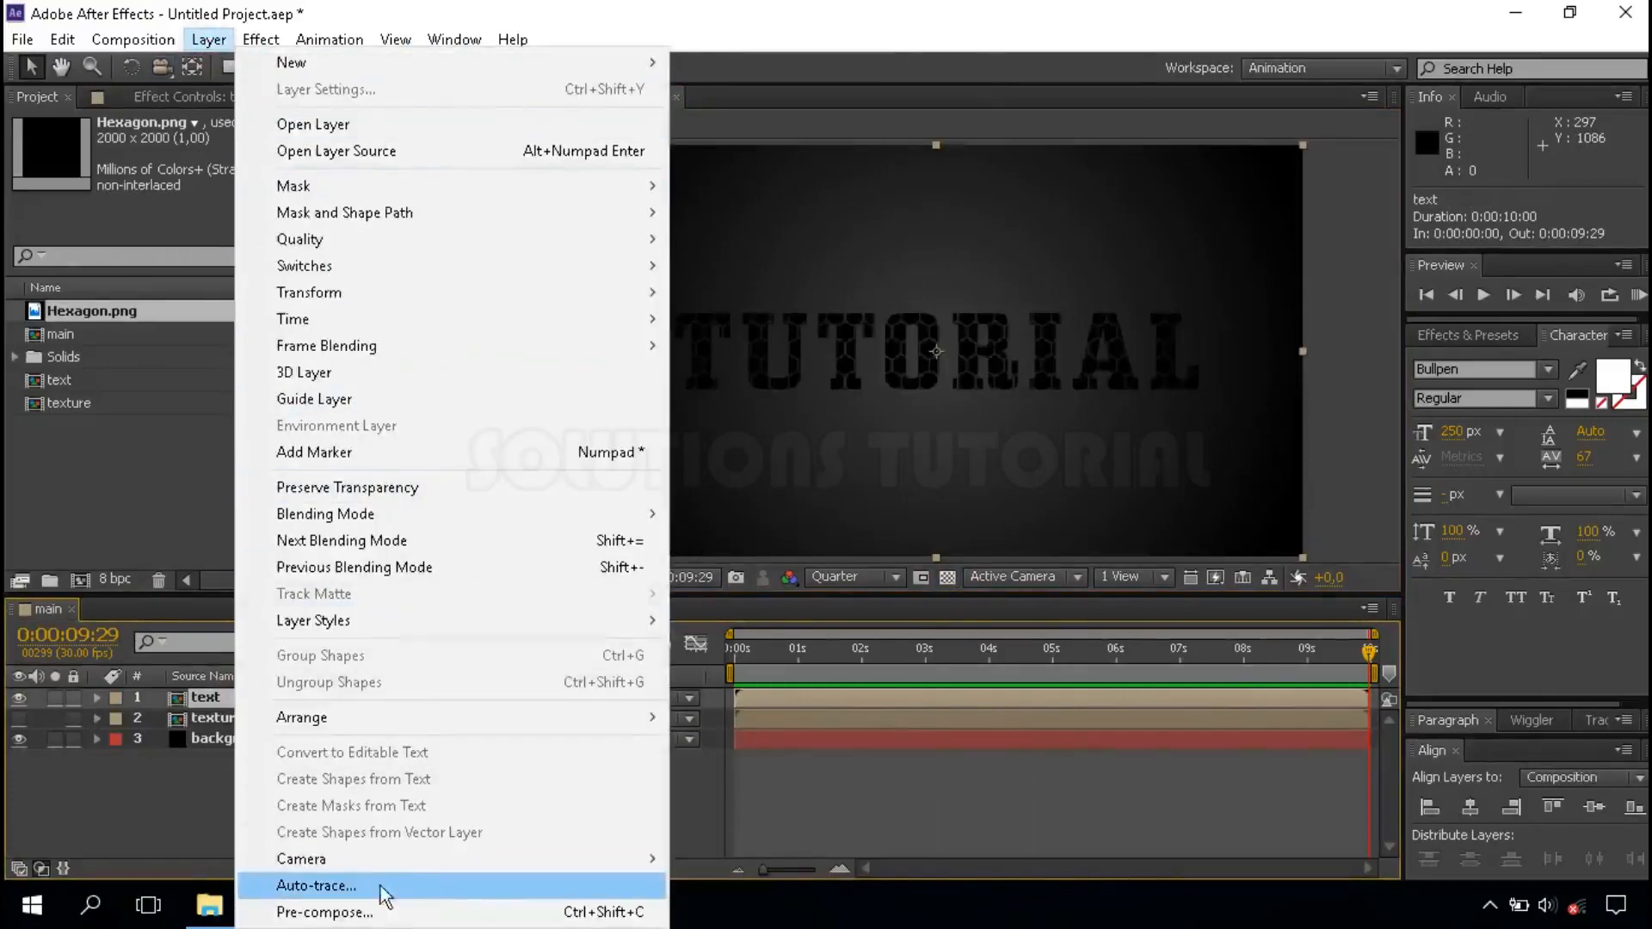
pyautogui.click(425, 885)
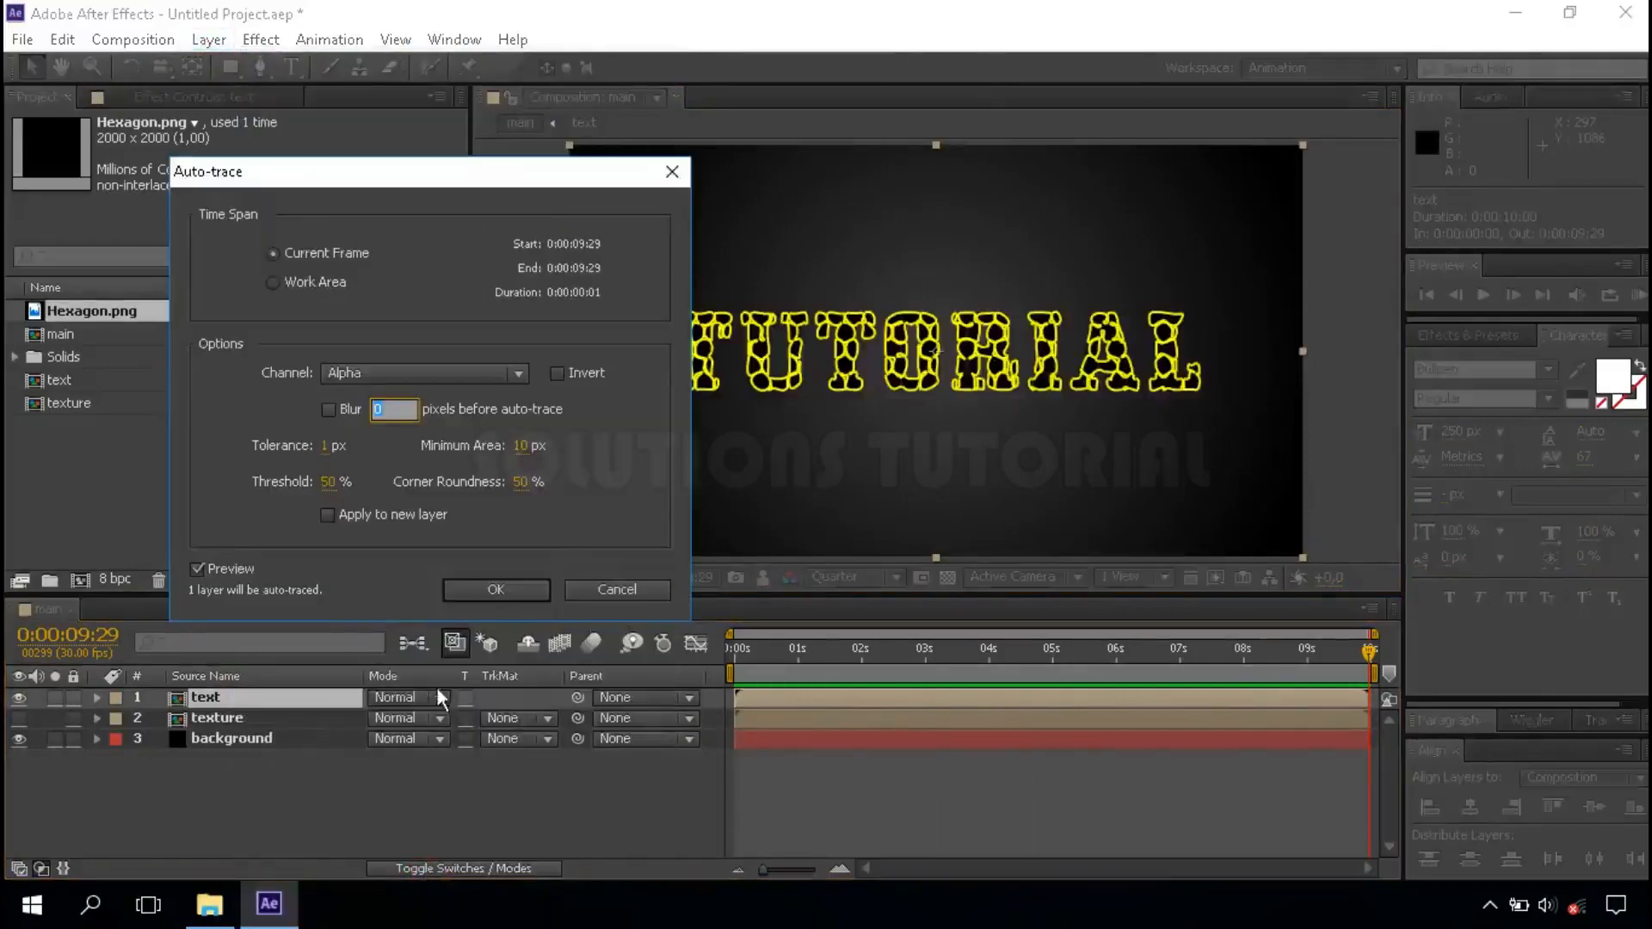
pyautogui.click(503, 591)
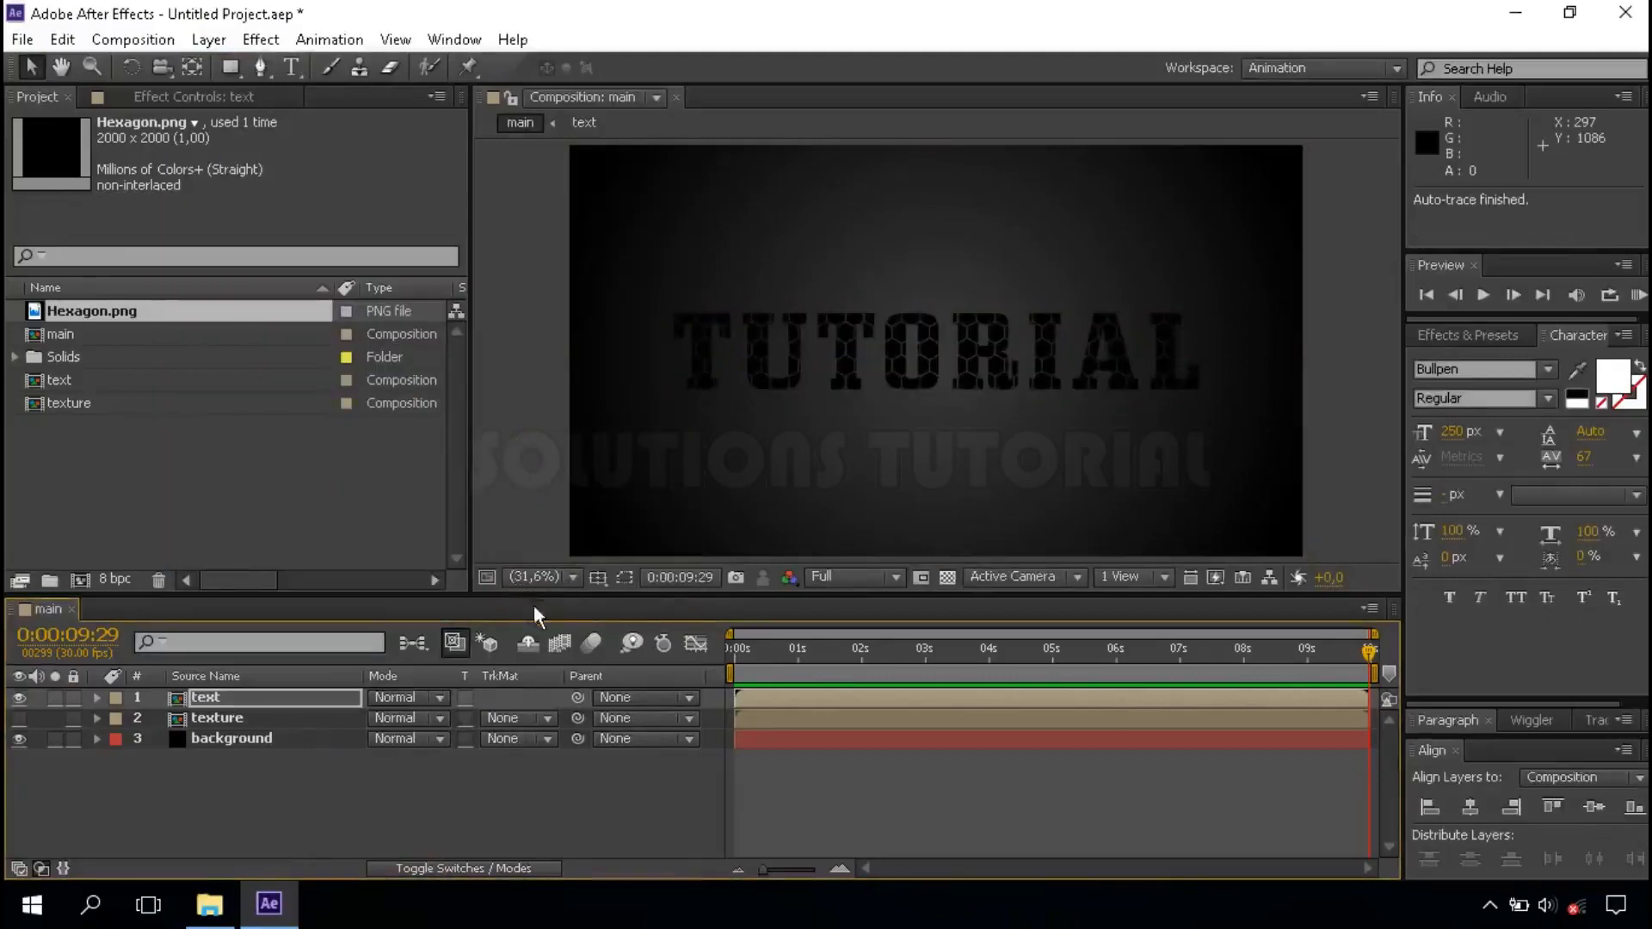
# Hide the traced mask outlines in the viewer, set the preview resolution to Quarter, and deselect the layer.
pyautogui.click(623, 578)
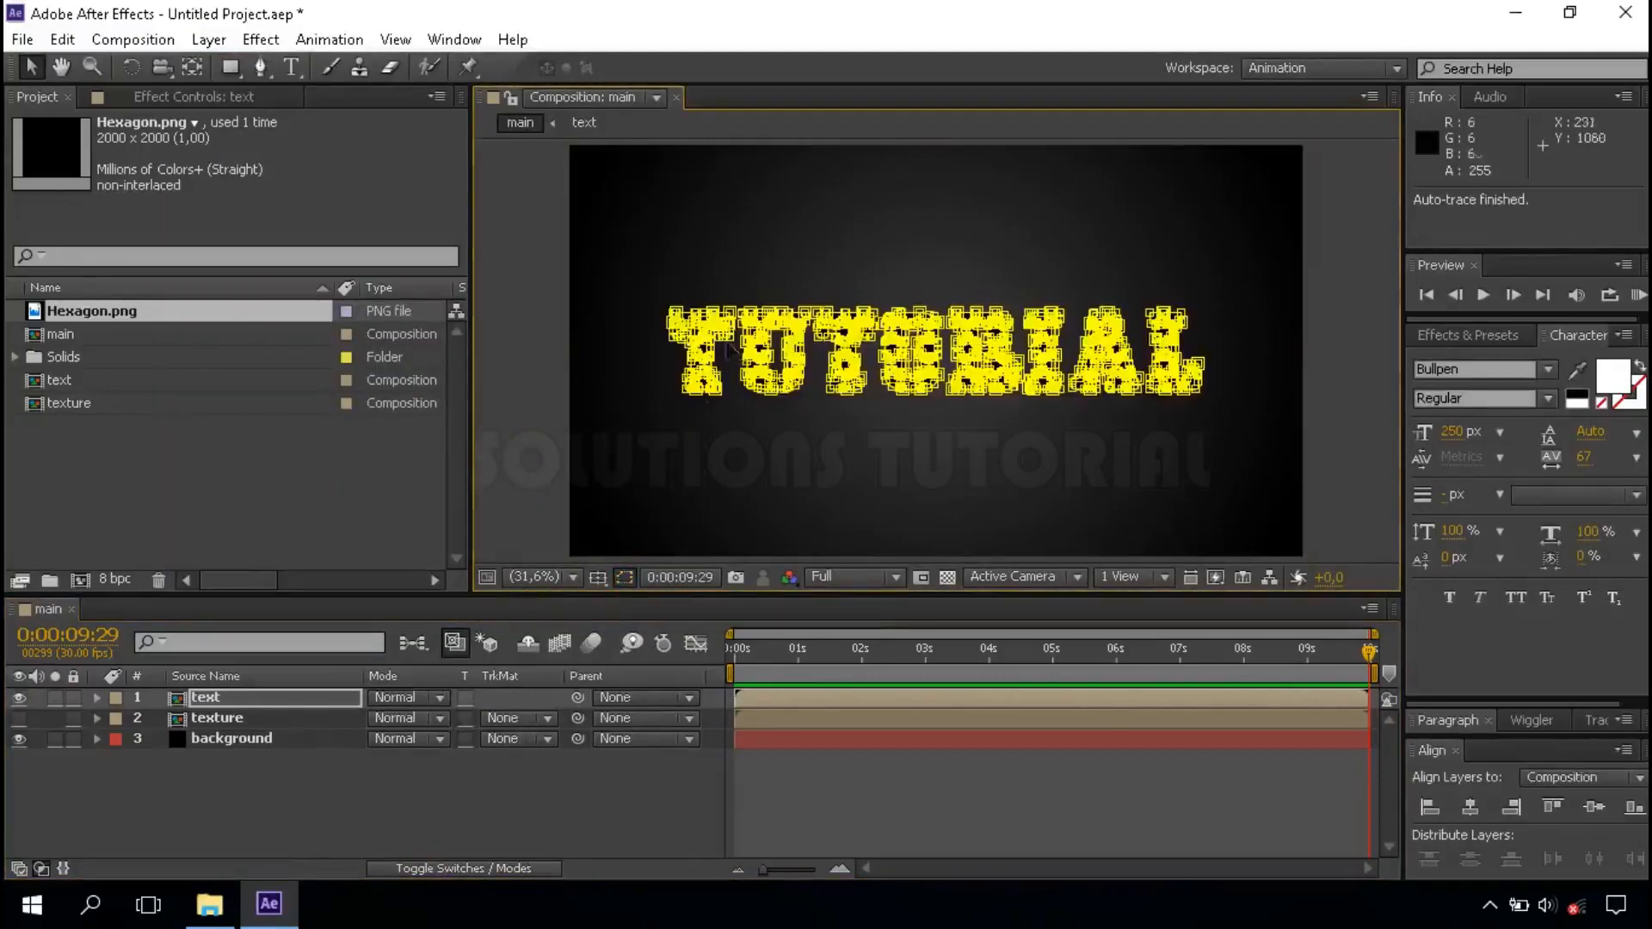
pyautogui.click(622, 577)
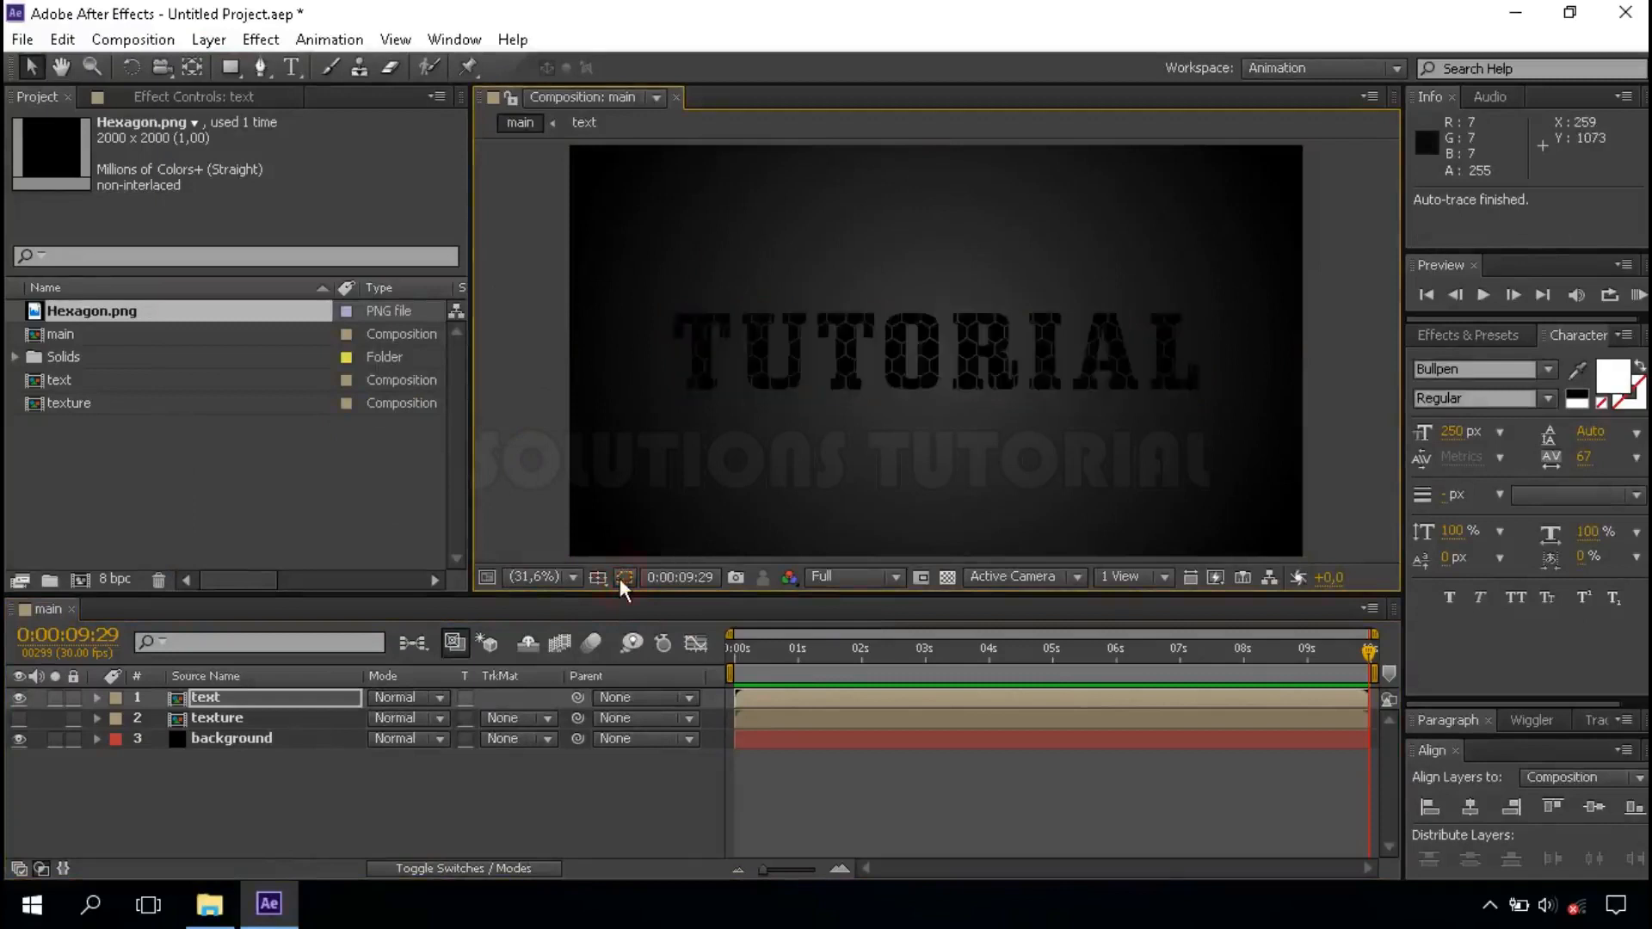
pyautogui.click(854, 575)
pyautogui.click(886, 723)
pyautogui.click(606, 792)
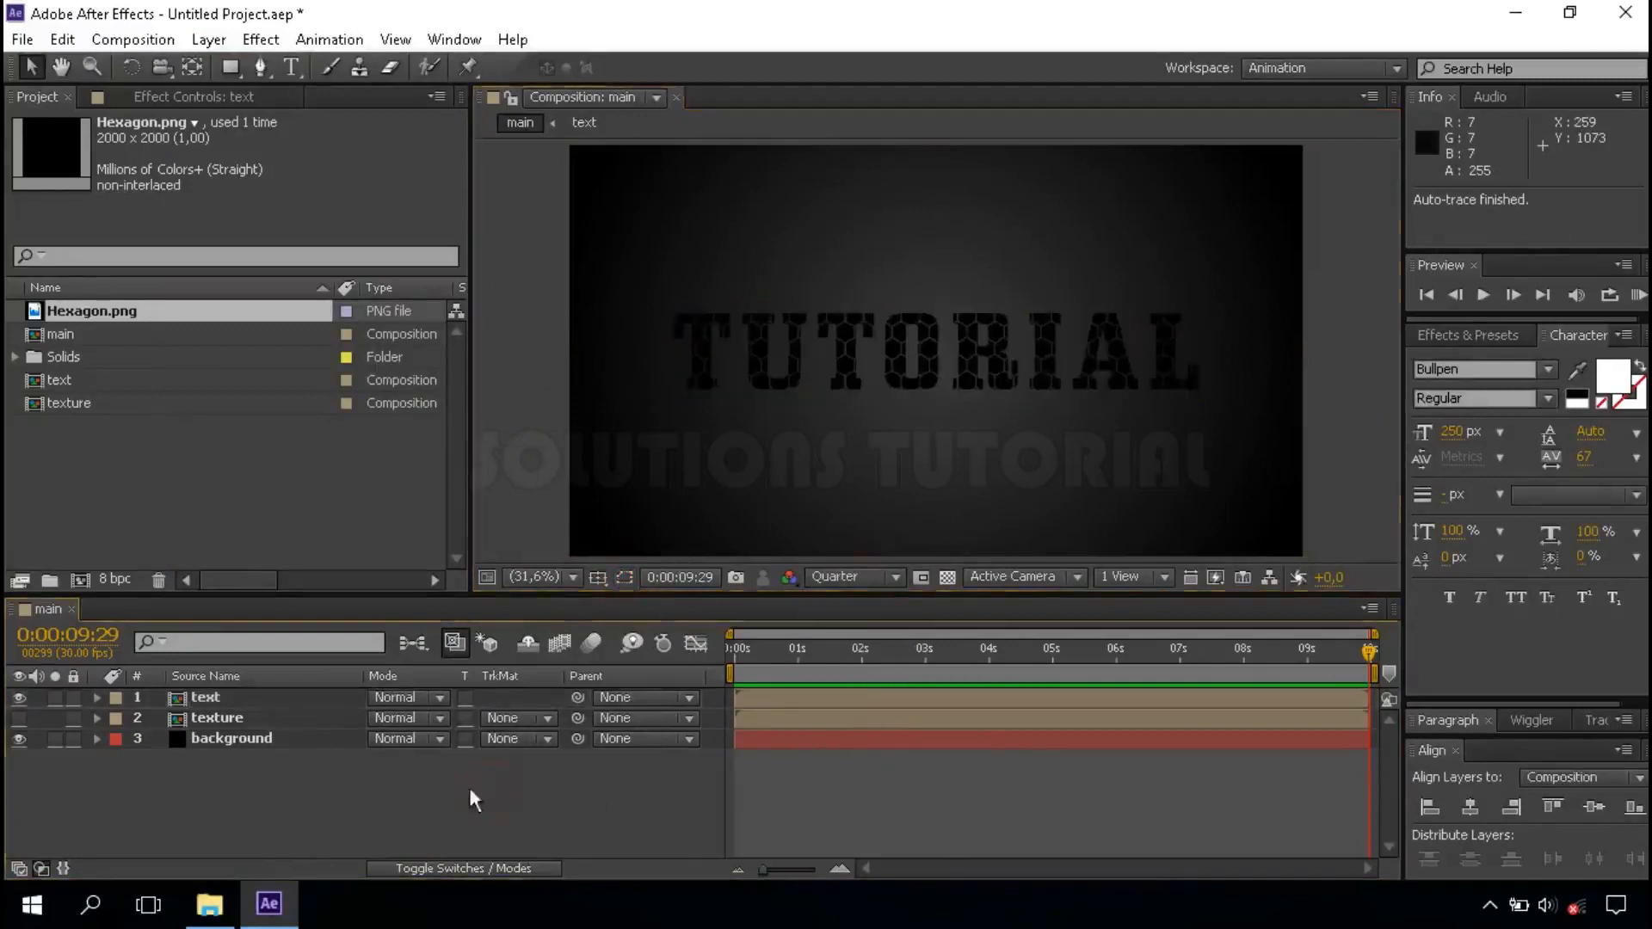
# Create a black 1920 x 1080 px solid layer named "element" in the main composition.
pyautogui.rightClick(499, 787)
pyautogui.moveTo(852, 532)
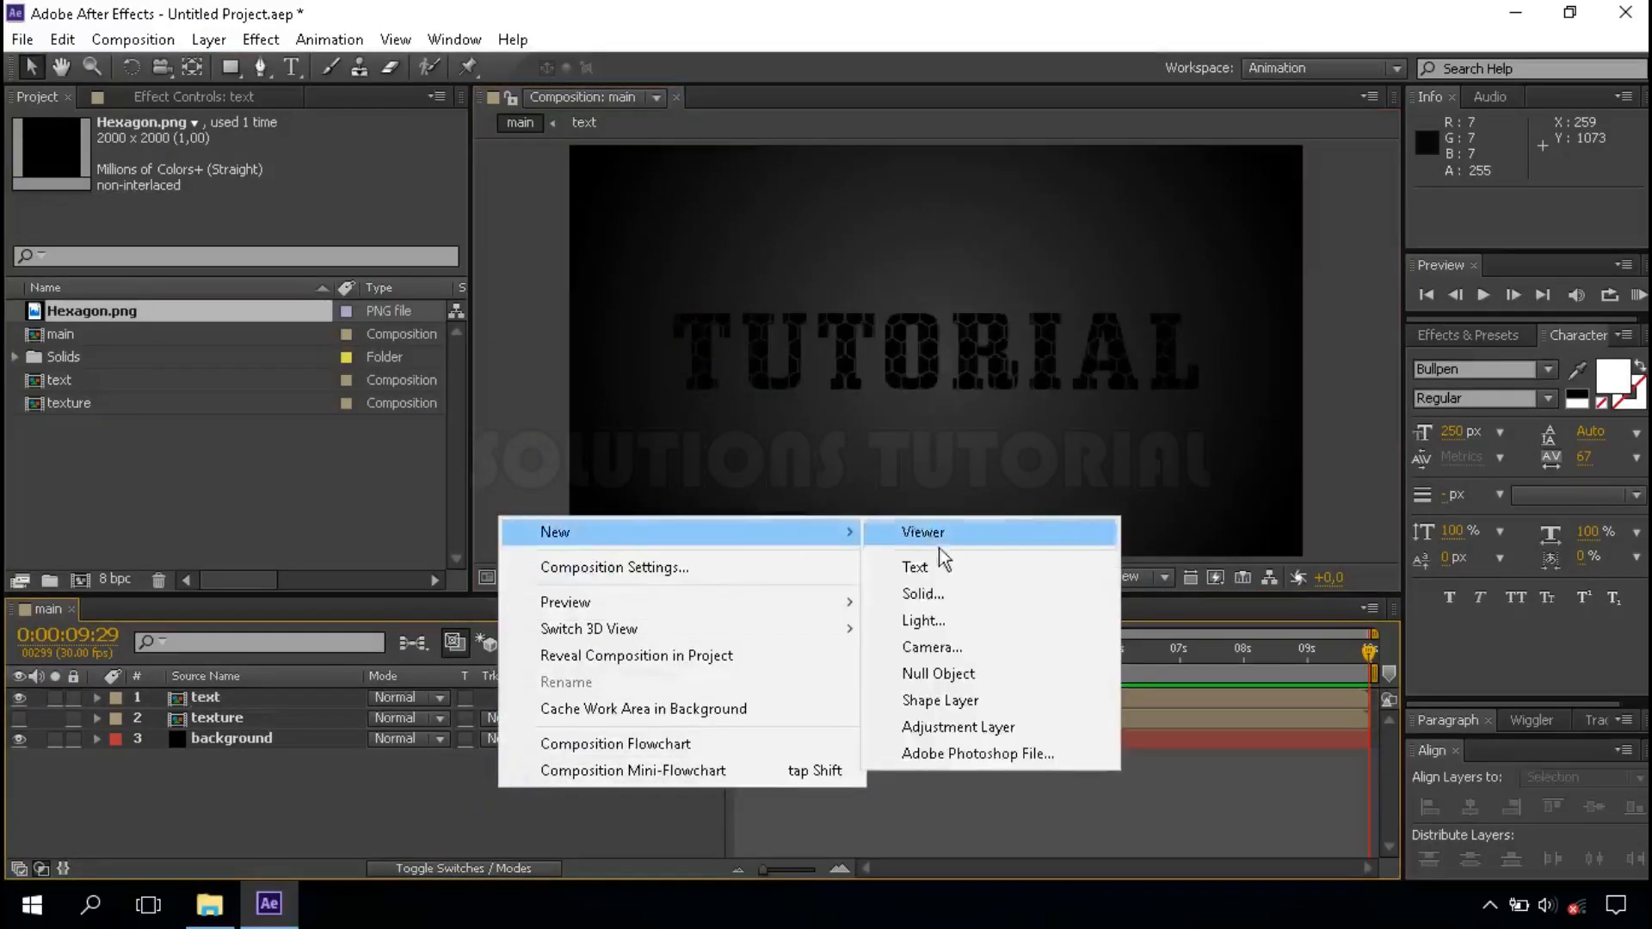
pyautogui.click(983, 591)
pyautogui.write('element')
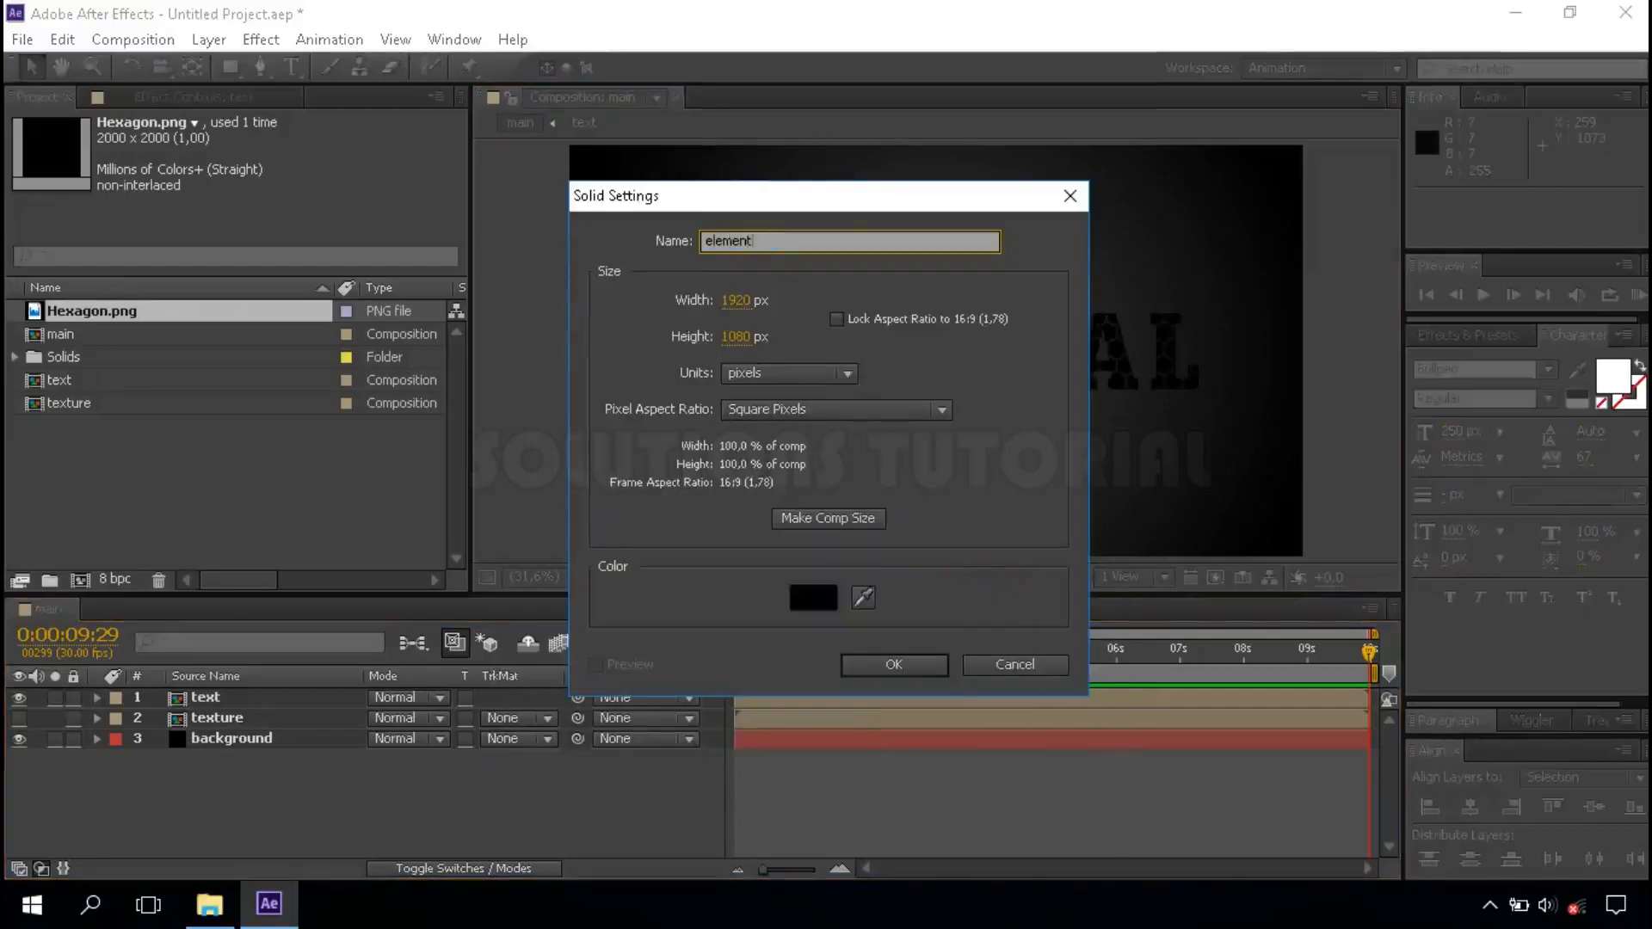
pyautogui.click(890, 665)
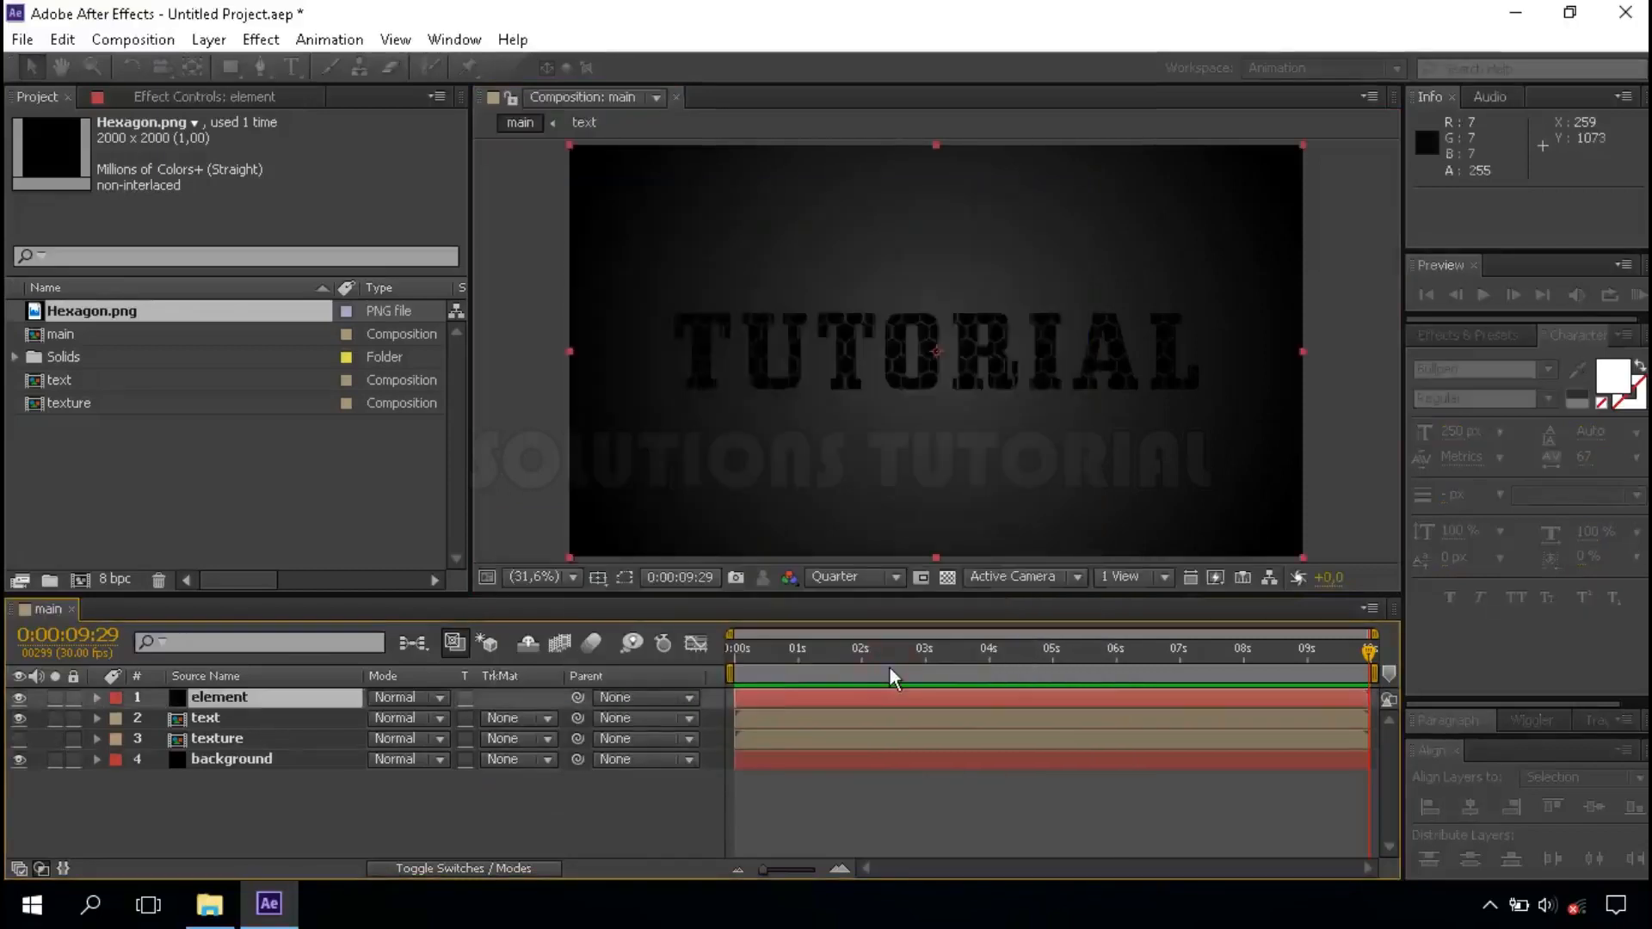
# Search the effects for "element" and apply the Video Copilot Element effect to the element layer.
pyautogui.click(1468, 335)
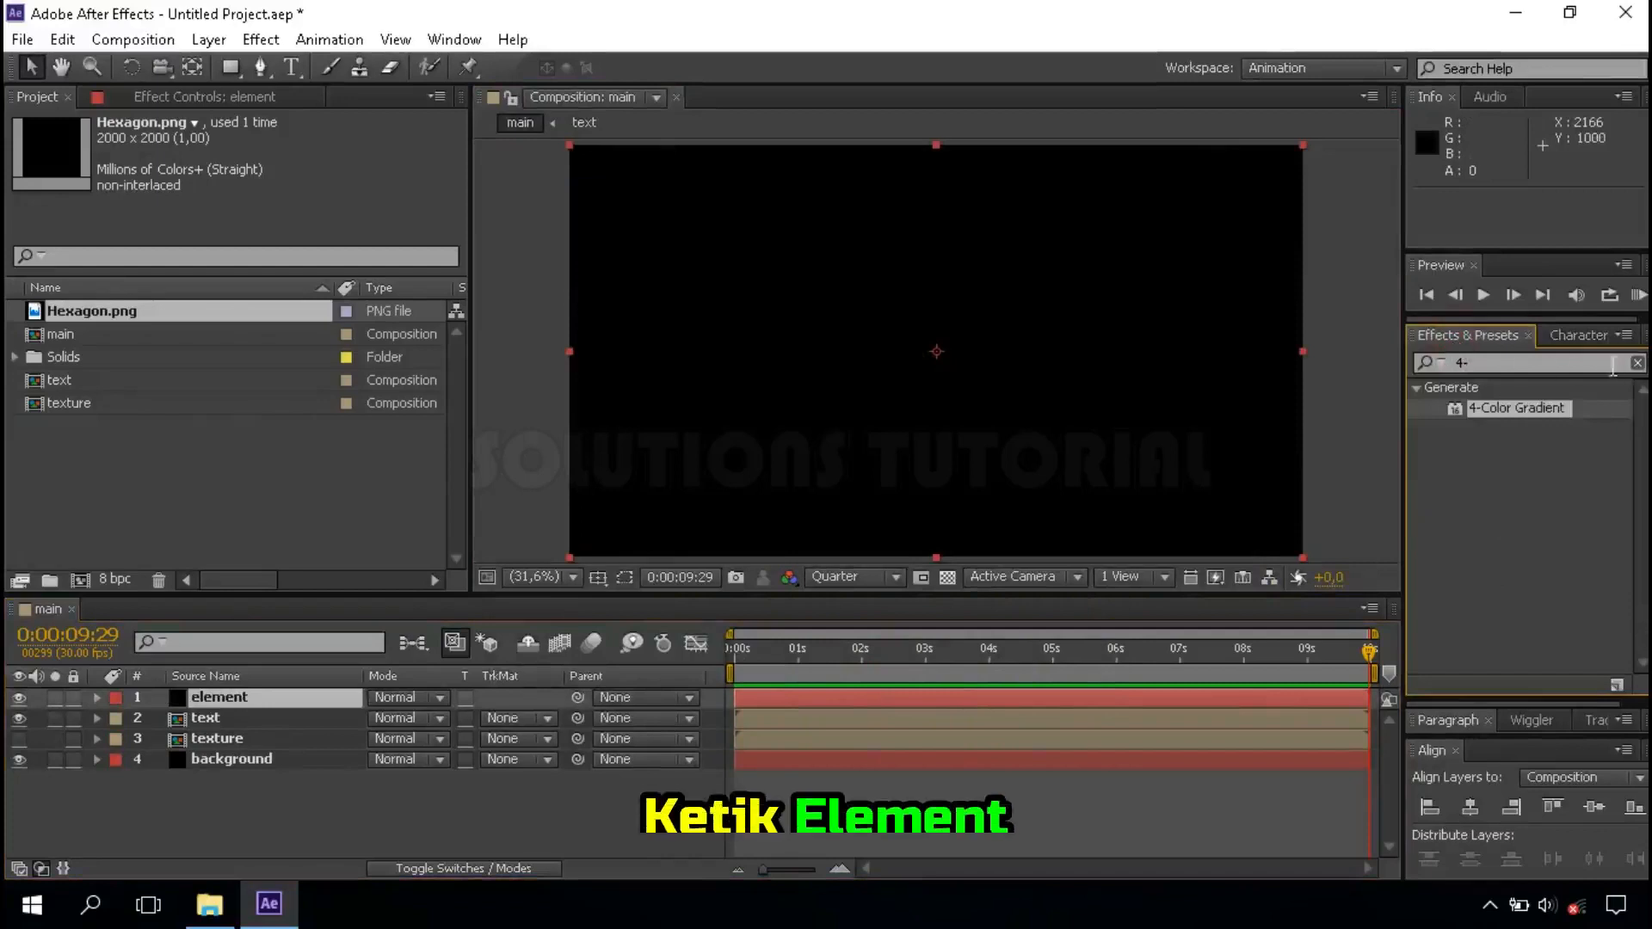
pyautogui.click(1636, 362)
pyautogui.write('element')
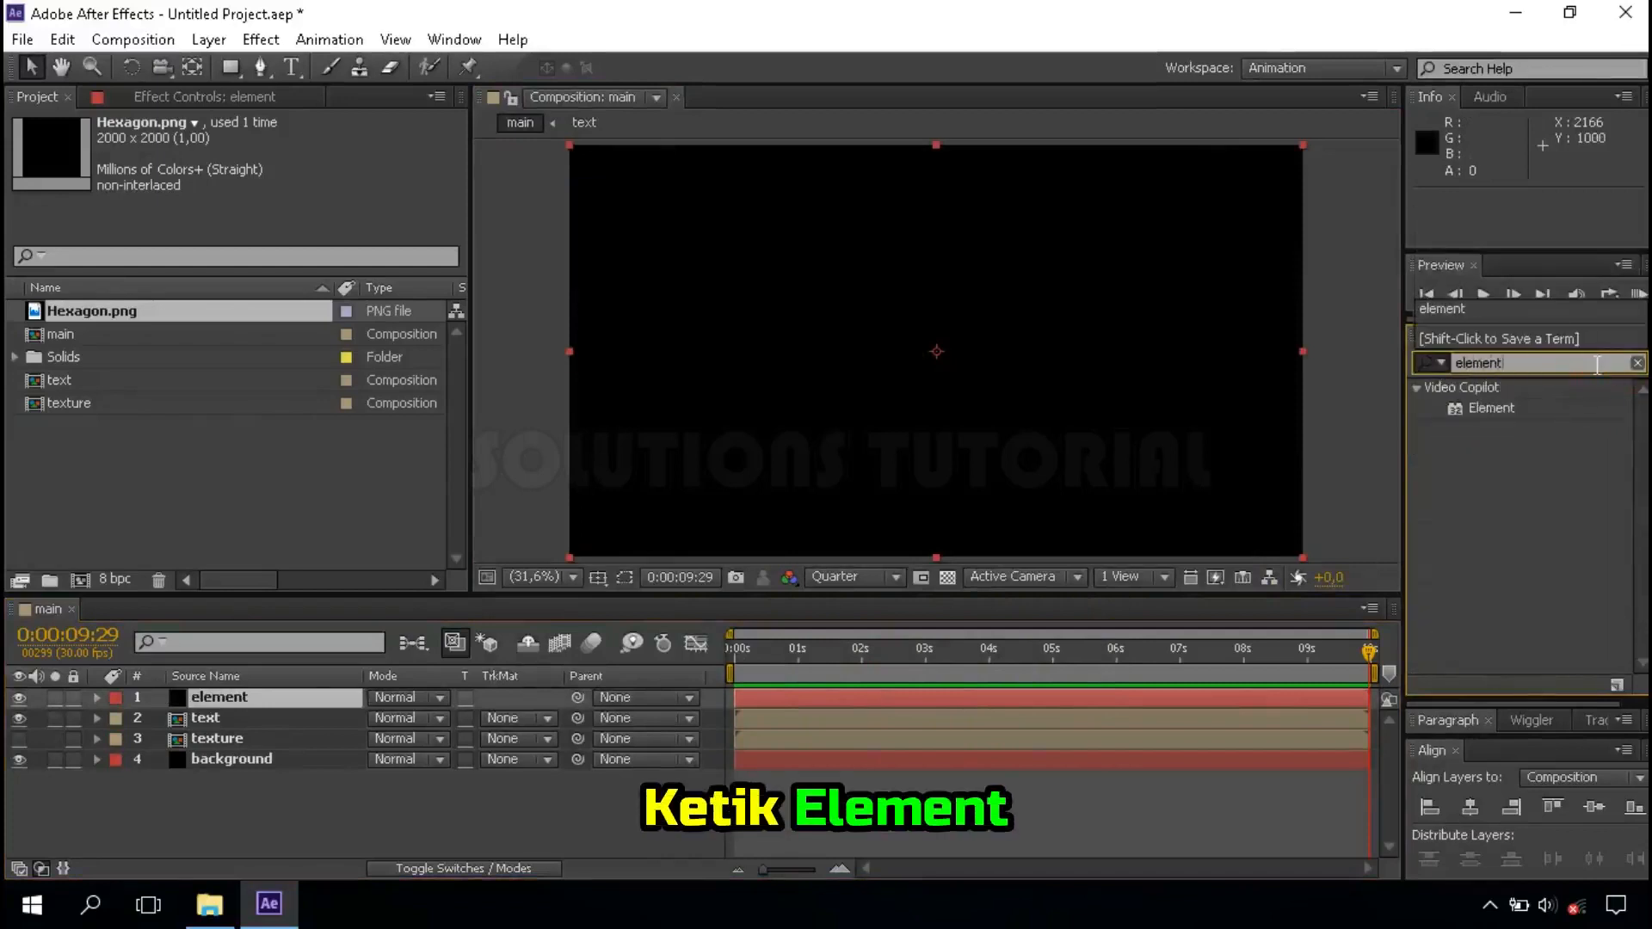
pyautogui.click(1493, 410)
pyautogui.moveTo(1456, 418); pyautogui.dragTo(244, 695)
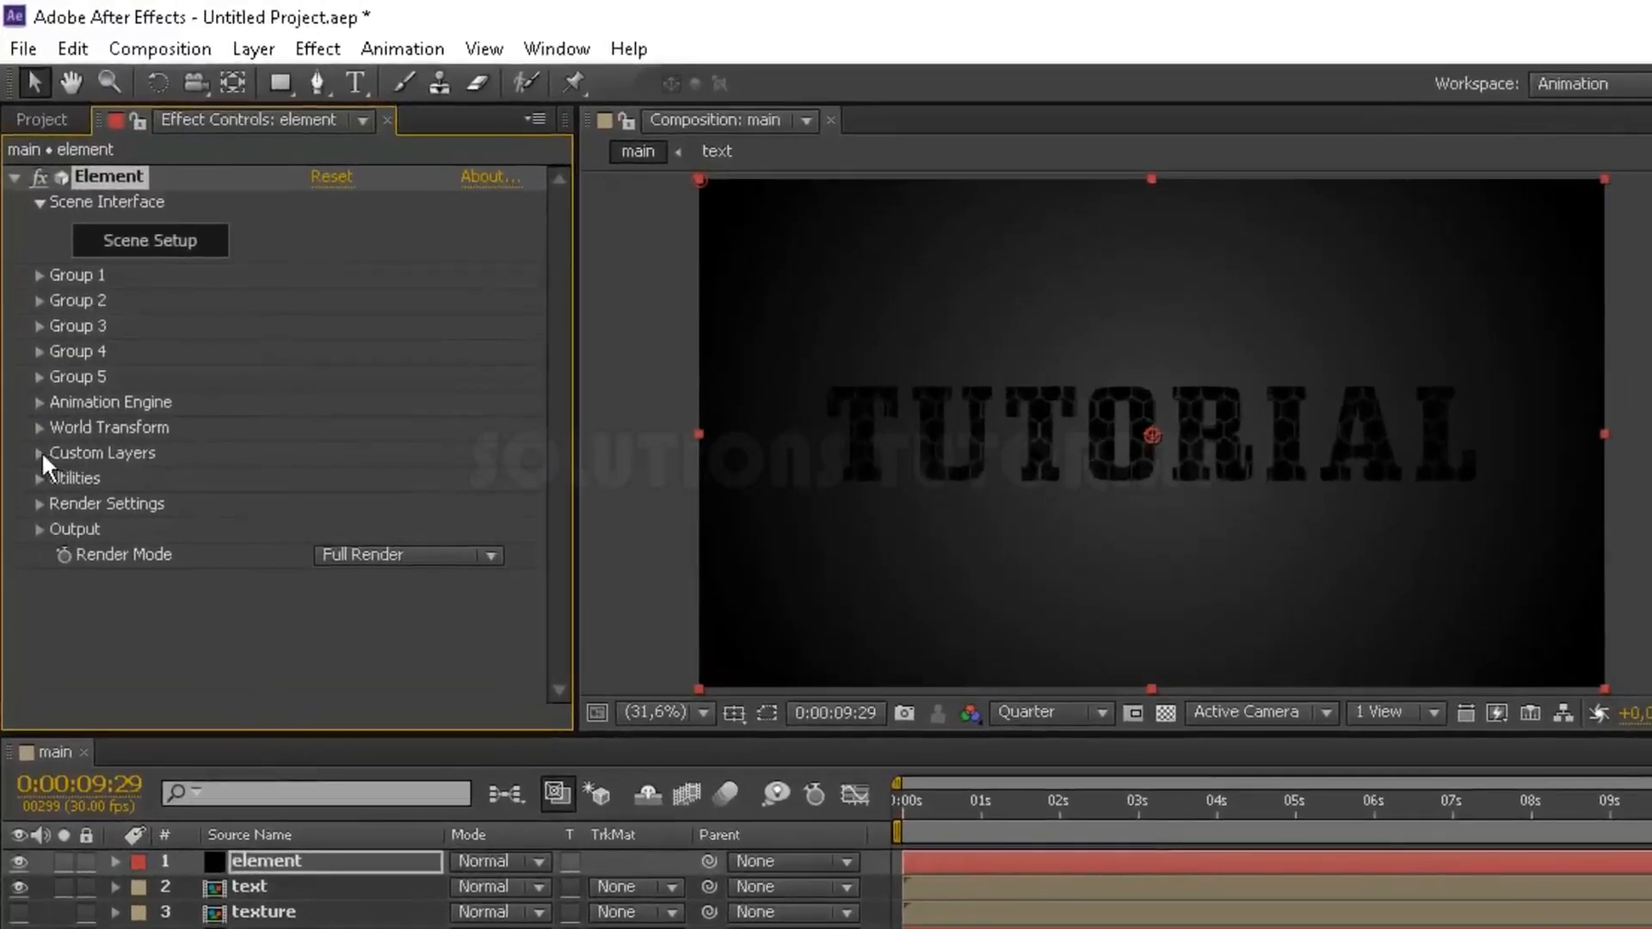
# Set Path Layer 1 in Element's Custom Text and Masks to the text layer.
pyautogui.click(40, 452)
pyautogui.click(66, 478)
pyautogui.scroll(-3, 122, 355)
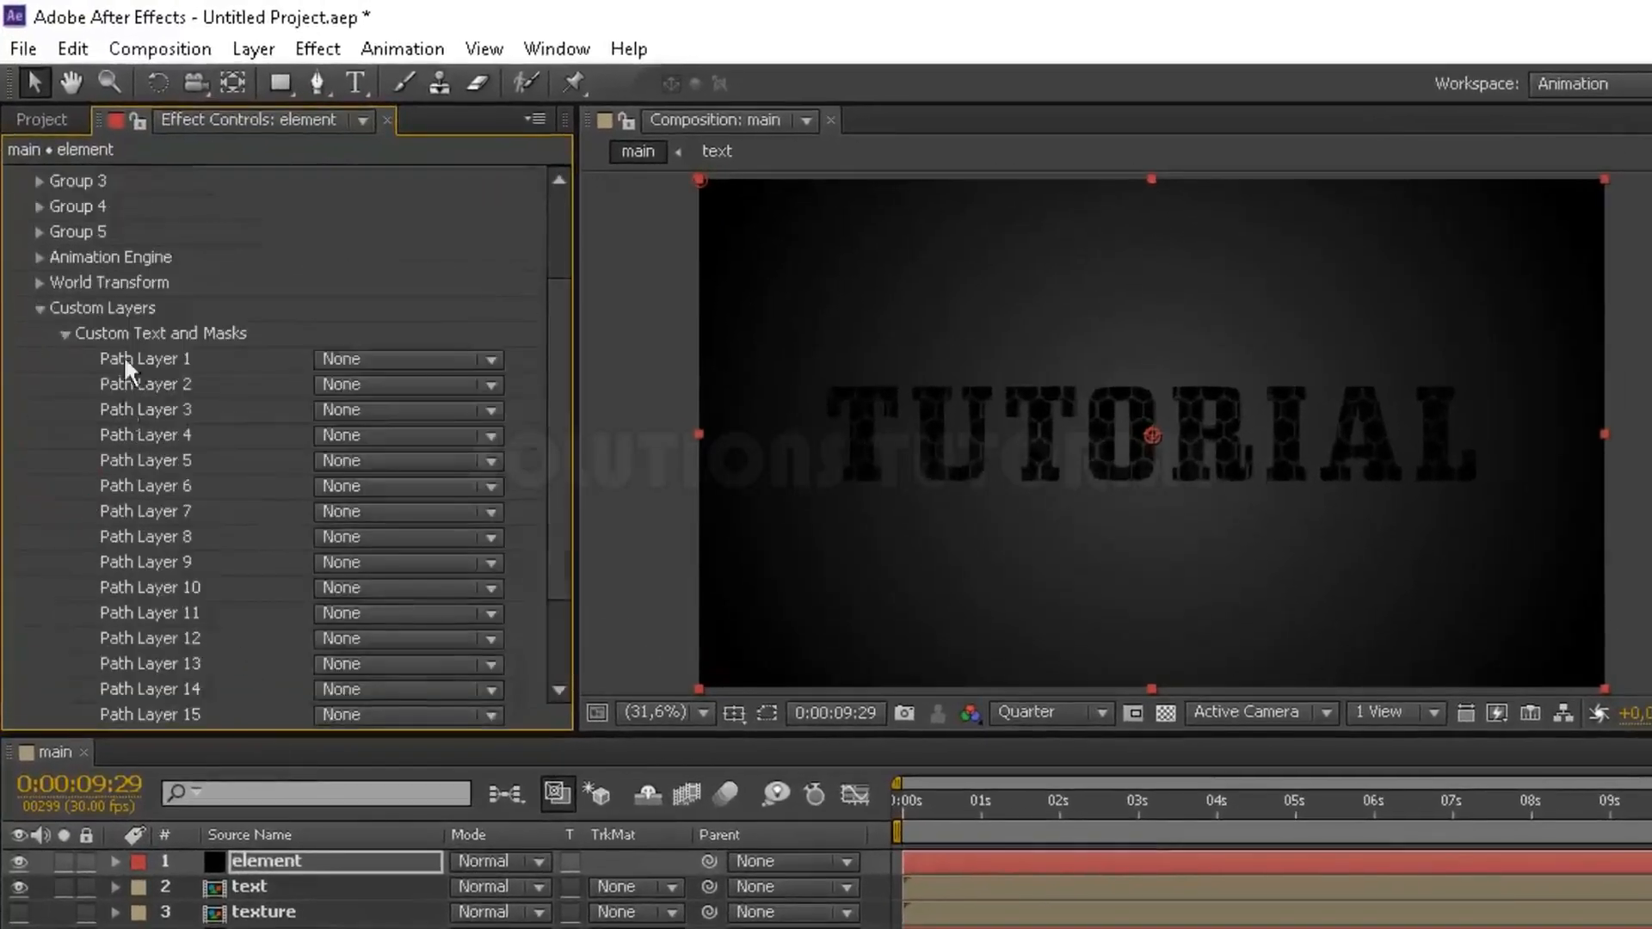
pyautogui.click(380, 365)
pyautogui.click(444, 471)
pyautogui.click(66, 334)
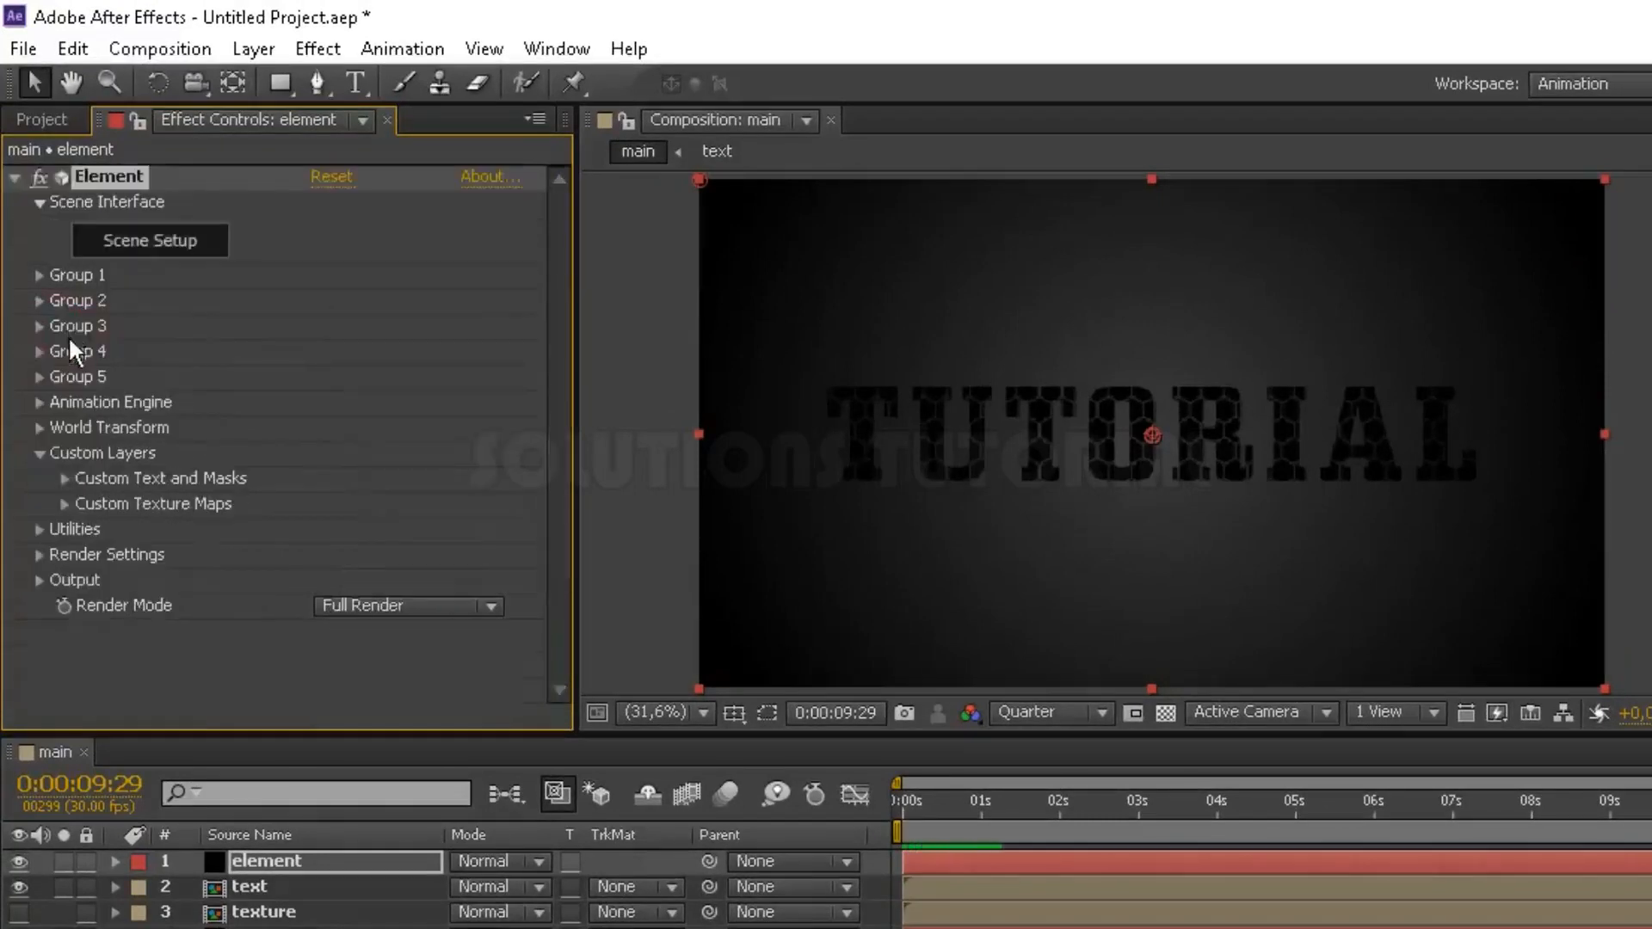
# Set Layer 1 in Element's Custom Texture Maps to the texture layer.
pyautogui.click(65, 501)
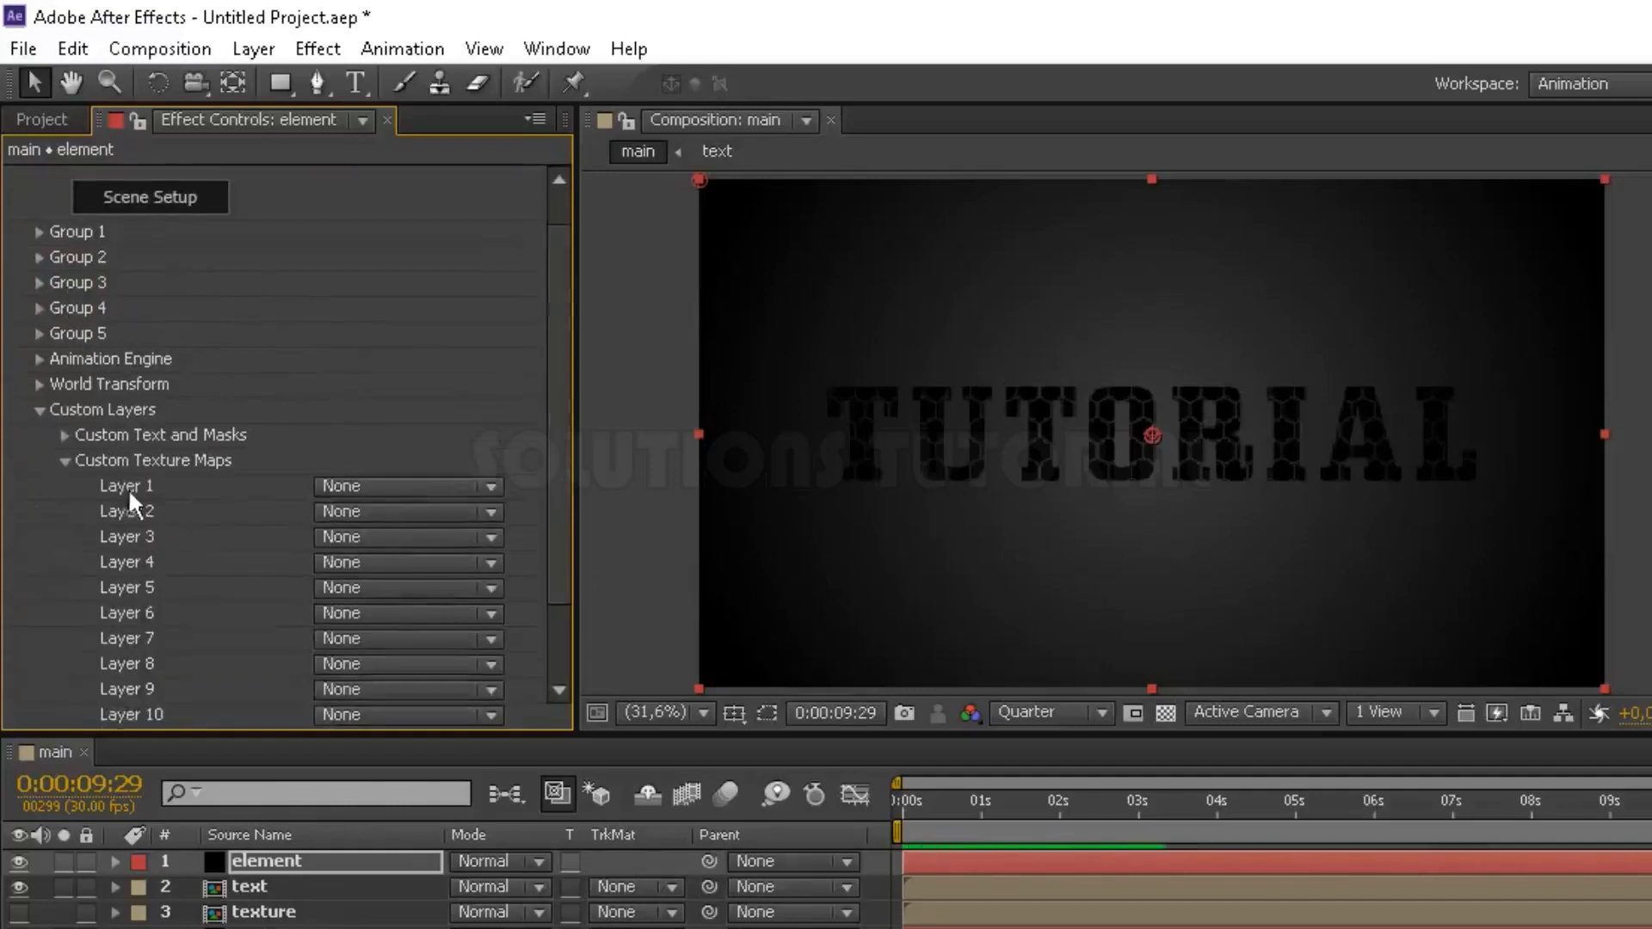
pyautogui.click(362, 485)
pyautogui.click(447, 631)
pyautogui.click(68, 460)
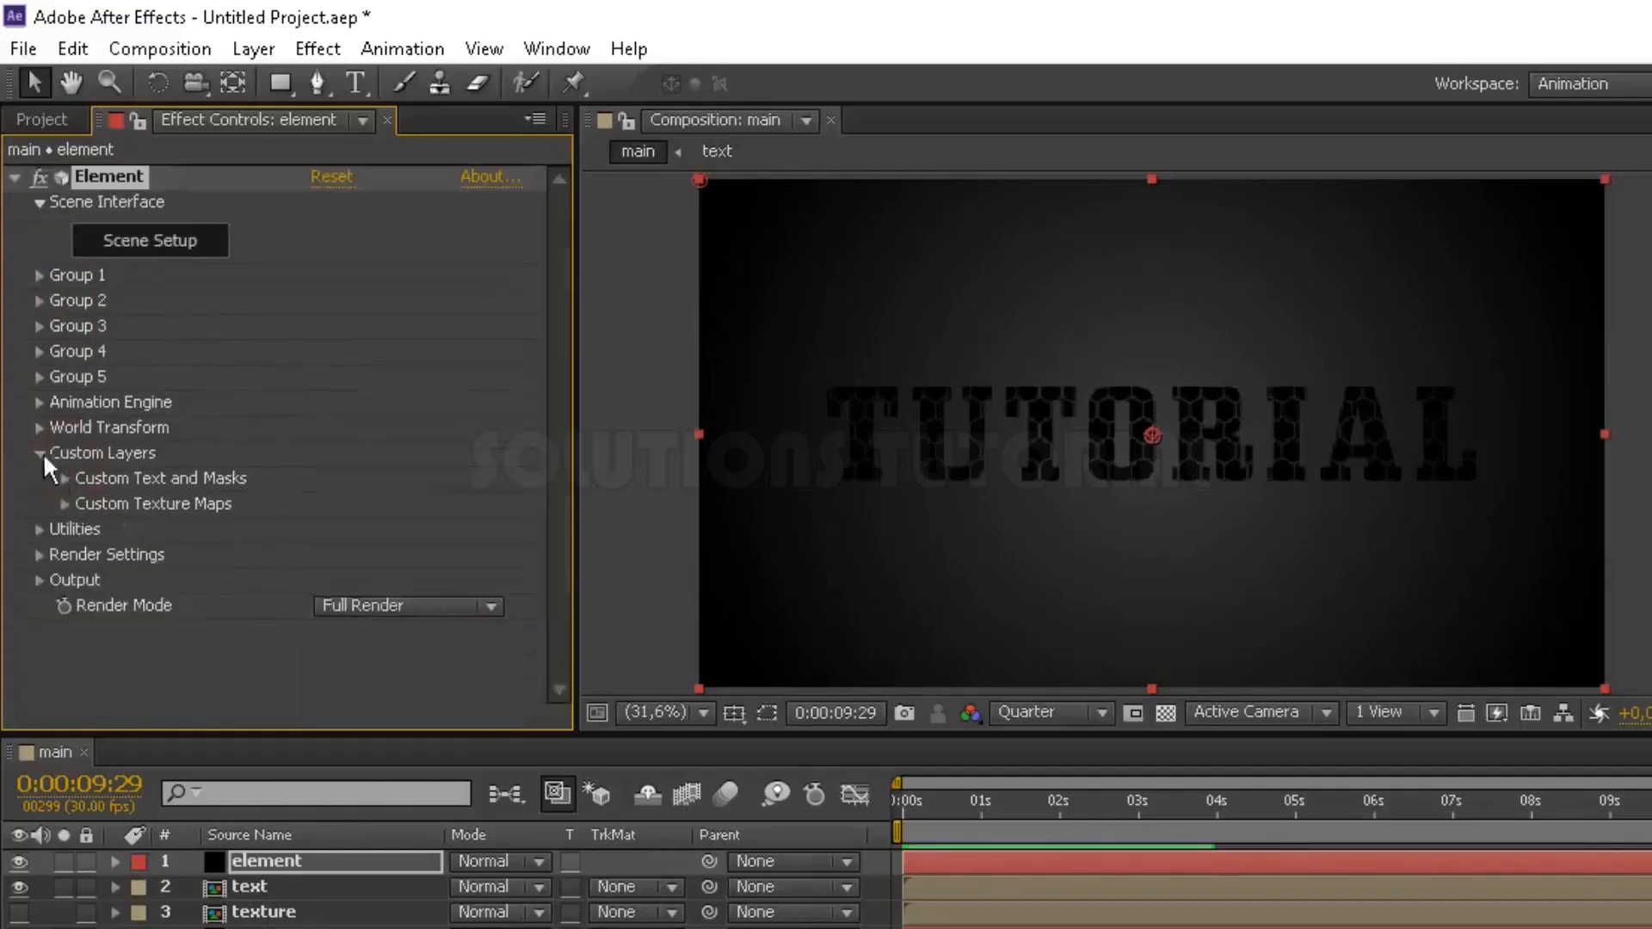
pyautogui.click(41, 453)
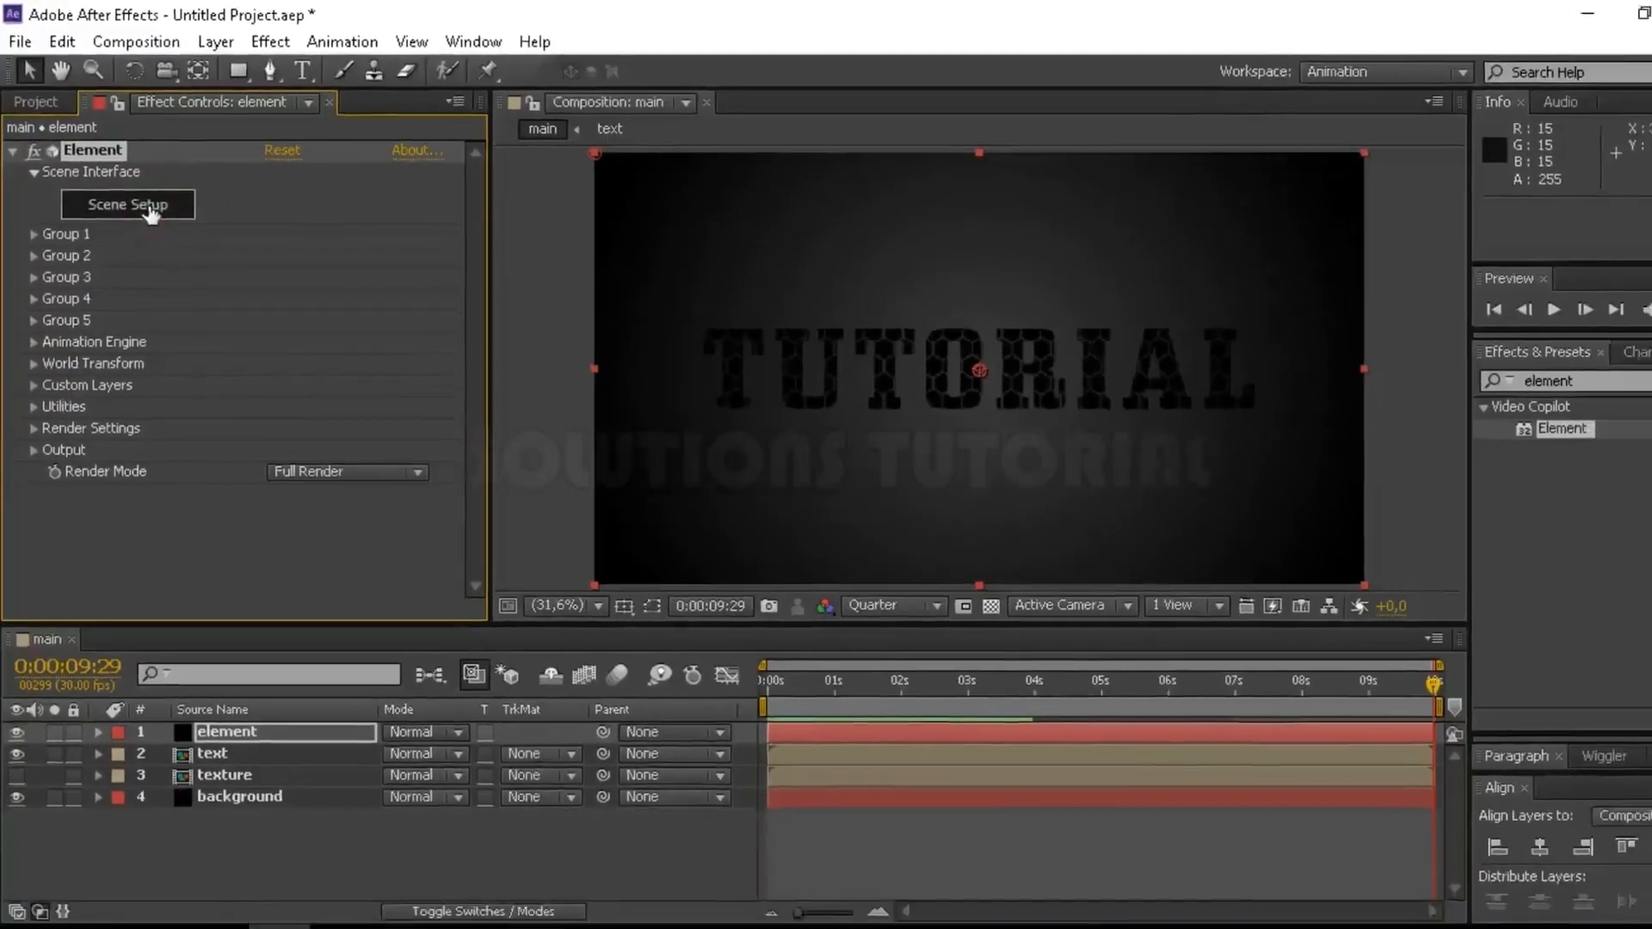
# Open Element's Scene Setup and extrude the TUTORIAL text path into a 3D model.
pyautogui.click(150, 211)
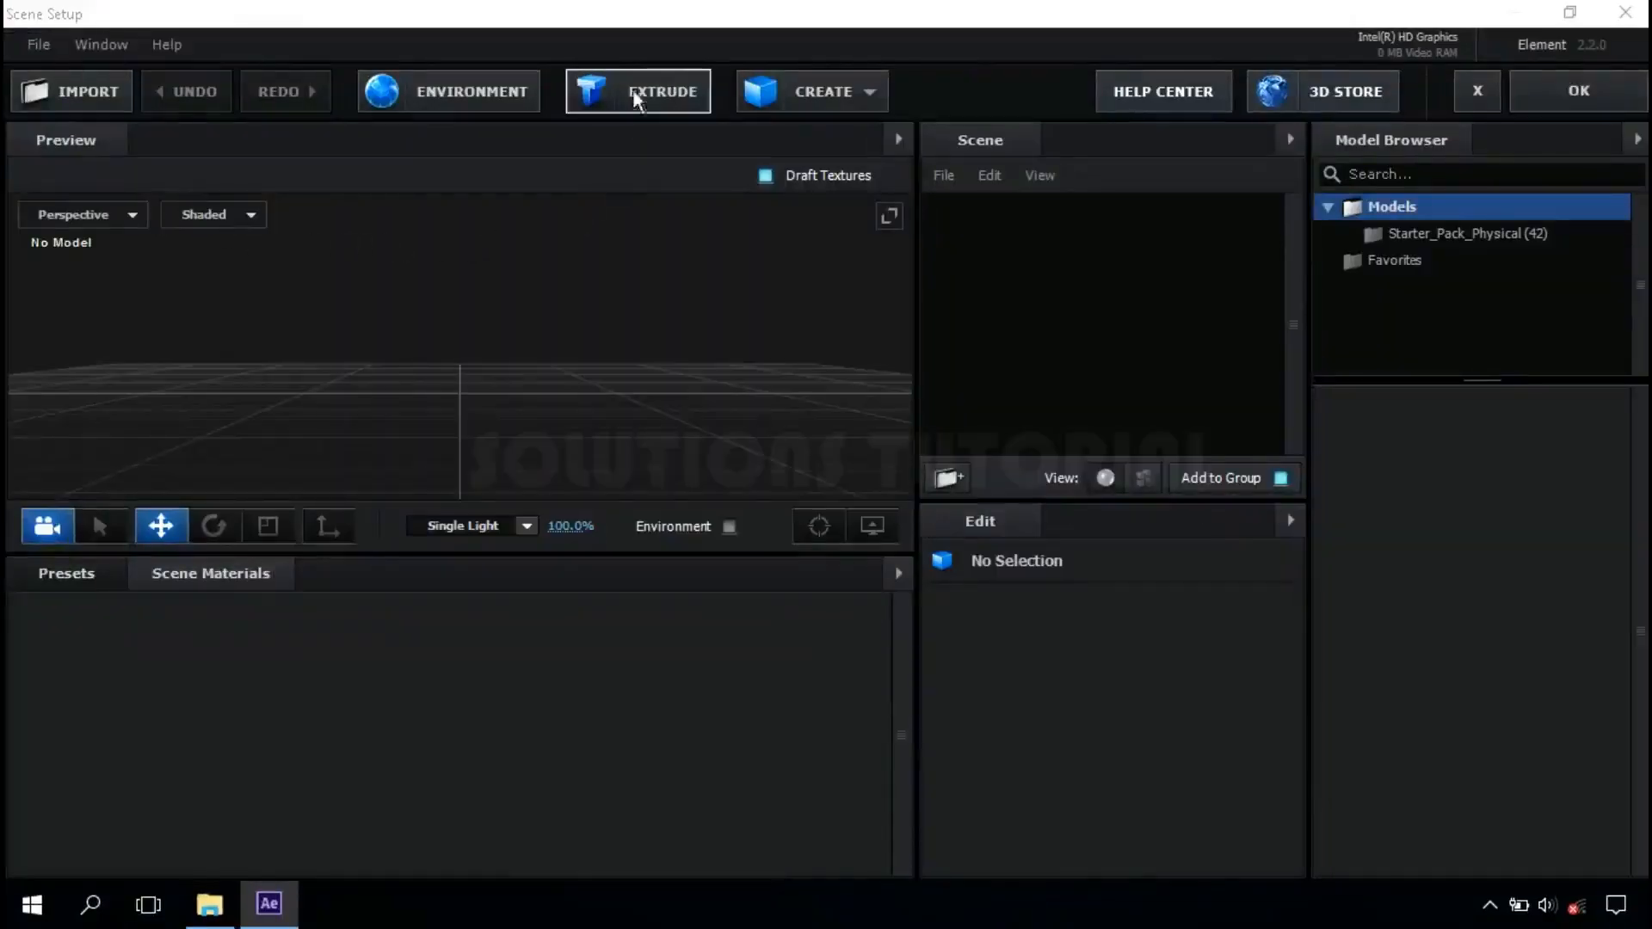
pyautogui.click(662, 90)
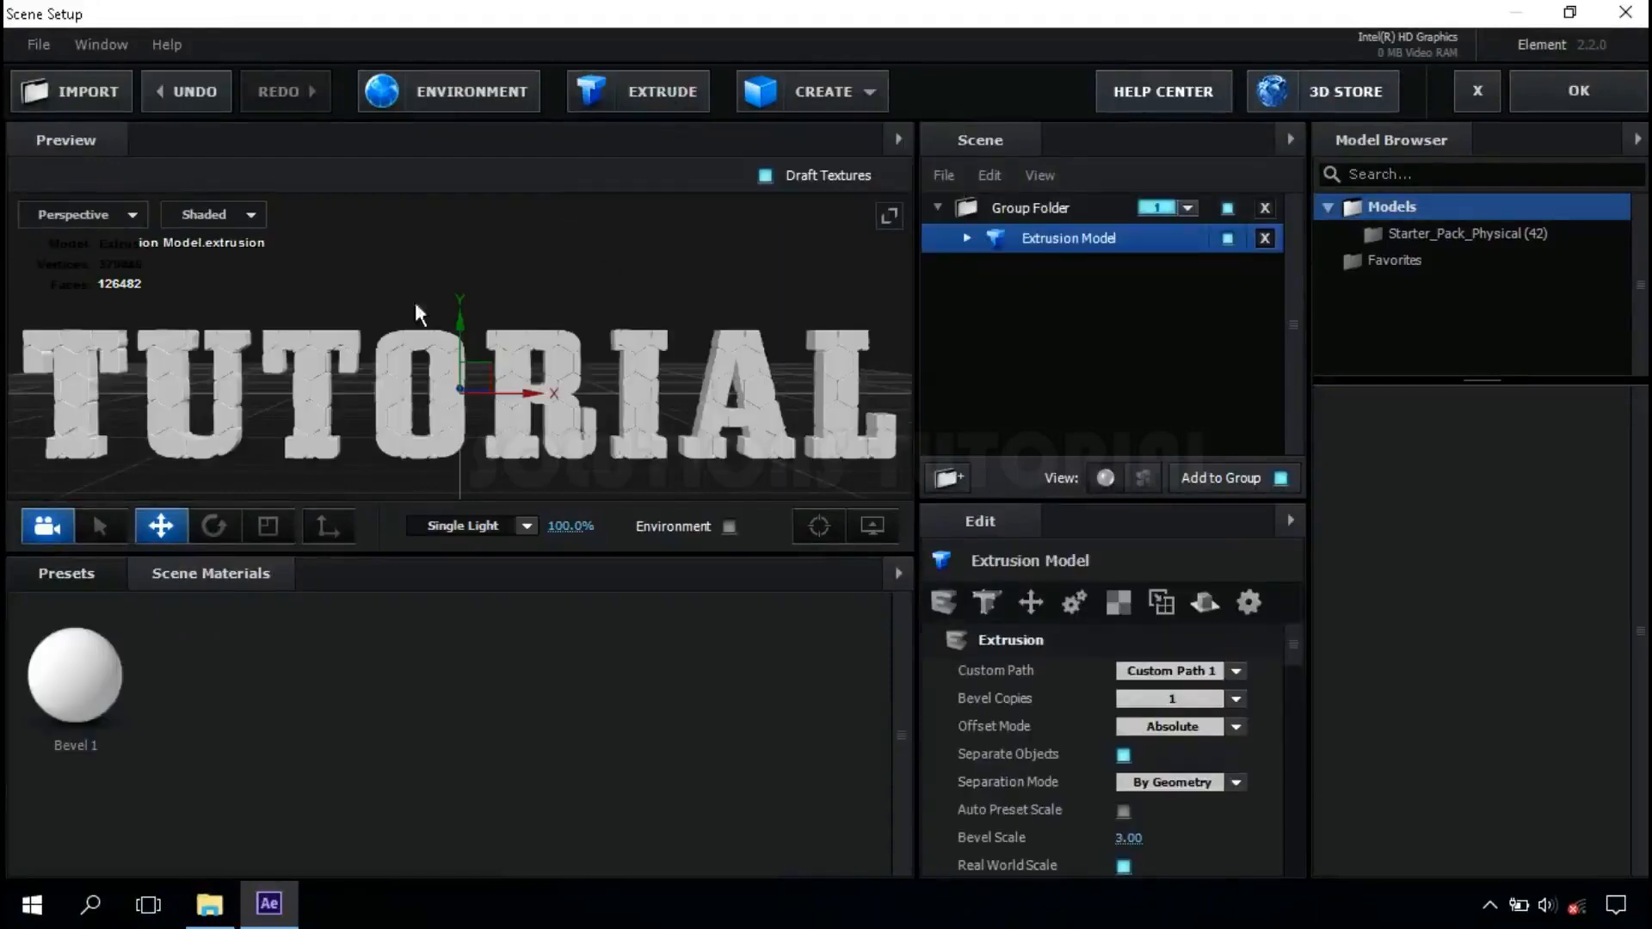
pyautogui.moveTo(376, 308); pyautogui.dragTo(356, 339)
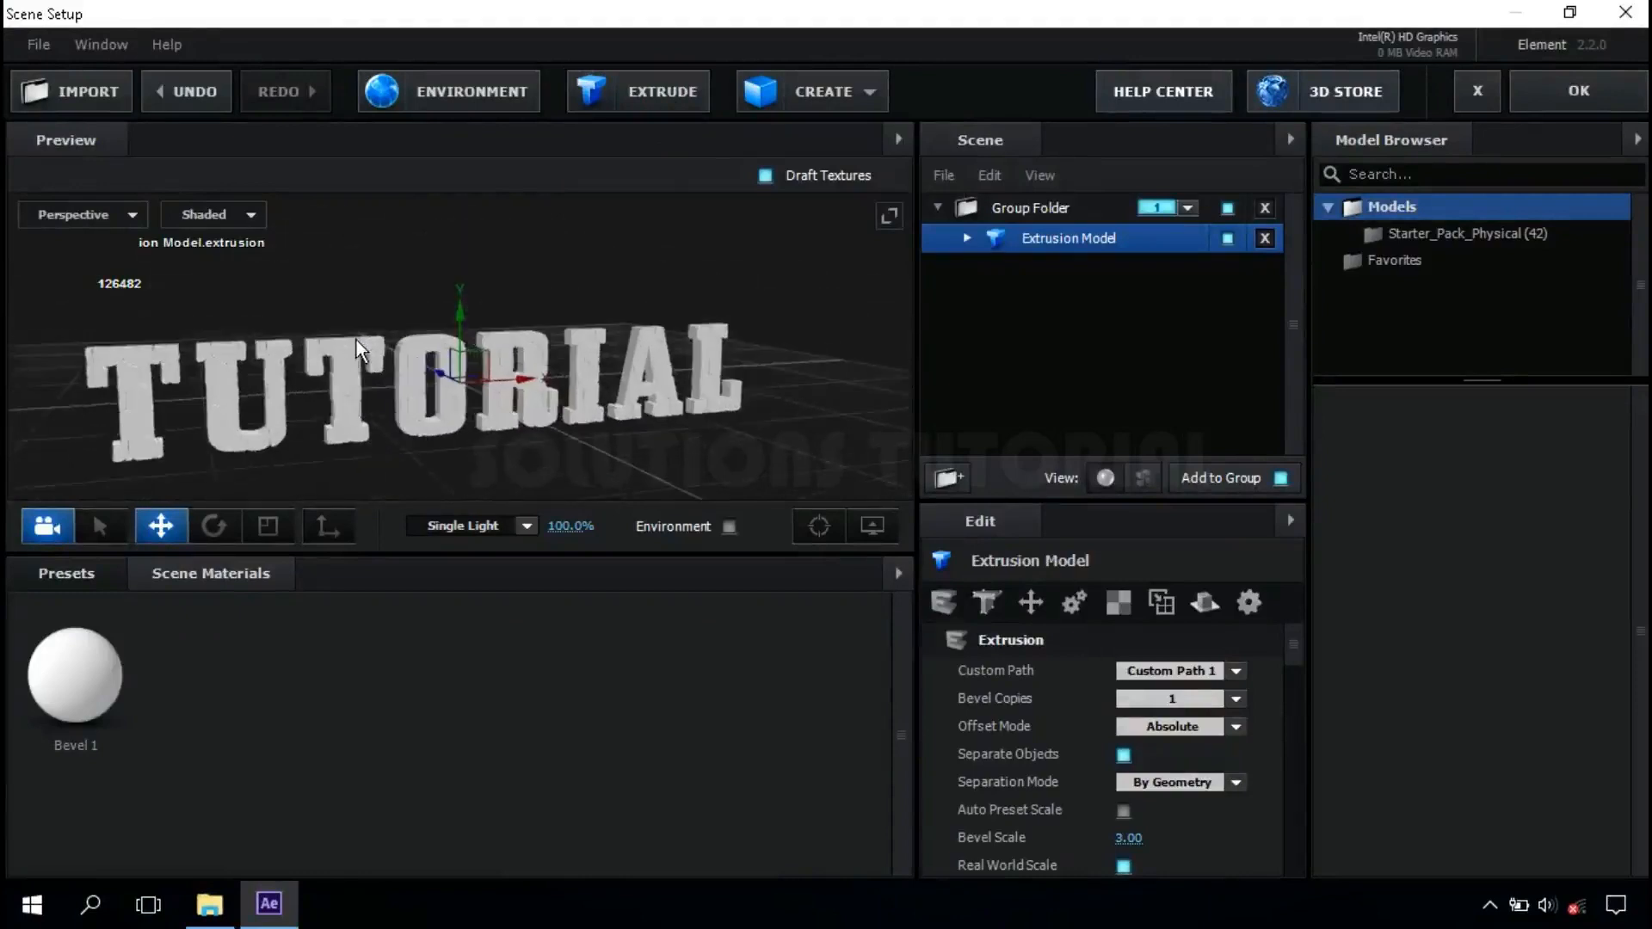
# Apply the Detective bevel preset from the Physical bevels to the TUTORIAL extrusion and inspect its bevels up close.
pyautogui.click(116, 576)
pyautogui.click(28, 605)
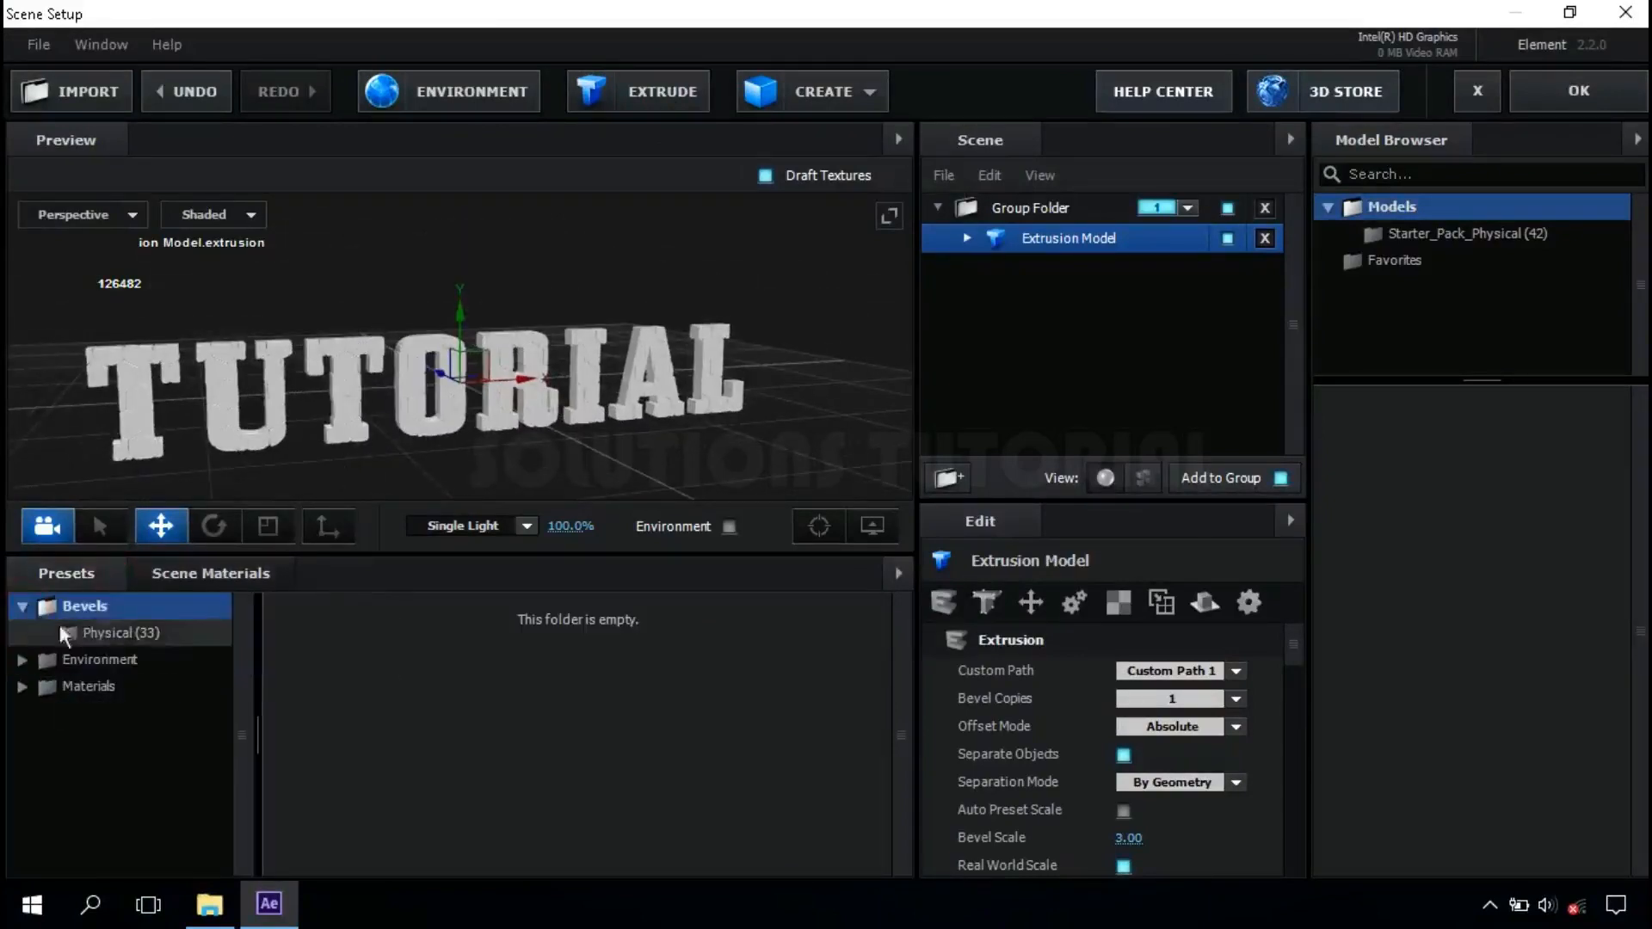
pyautogui.click(142, 635)
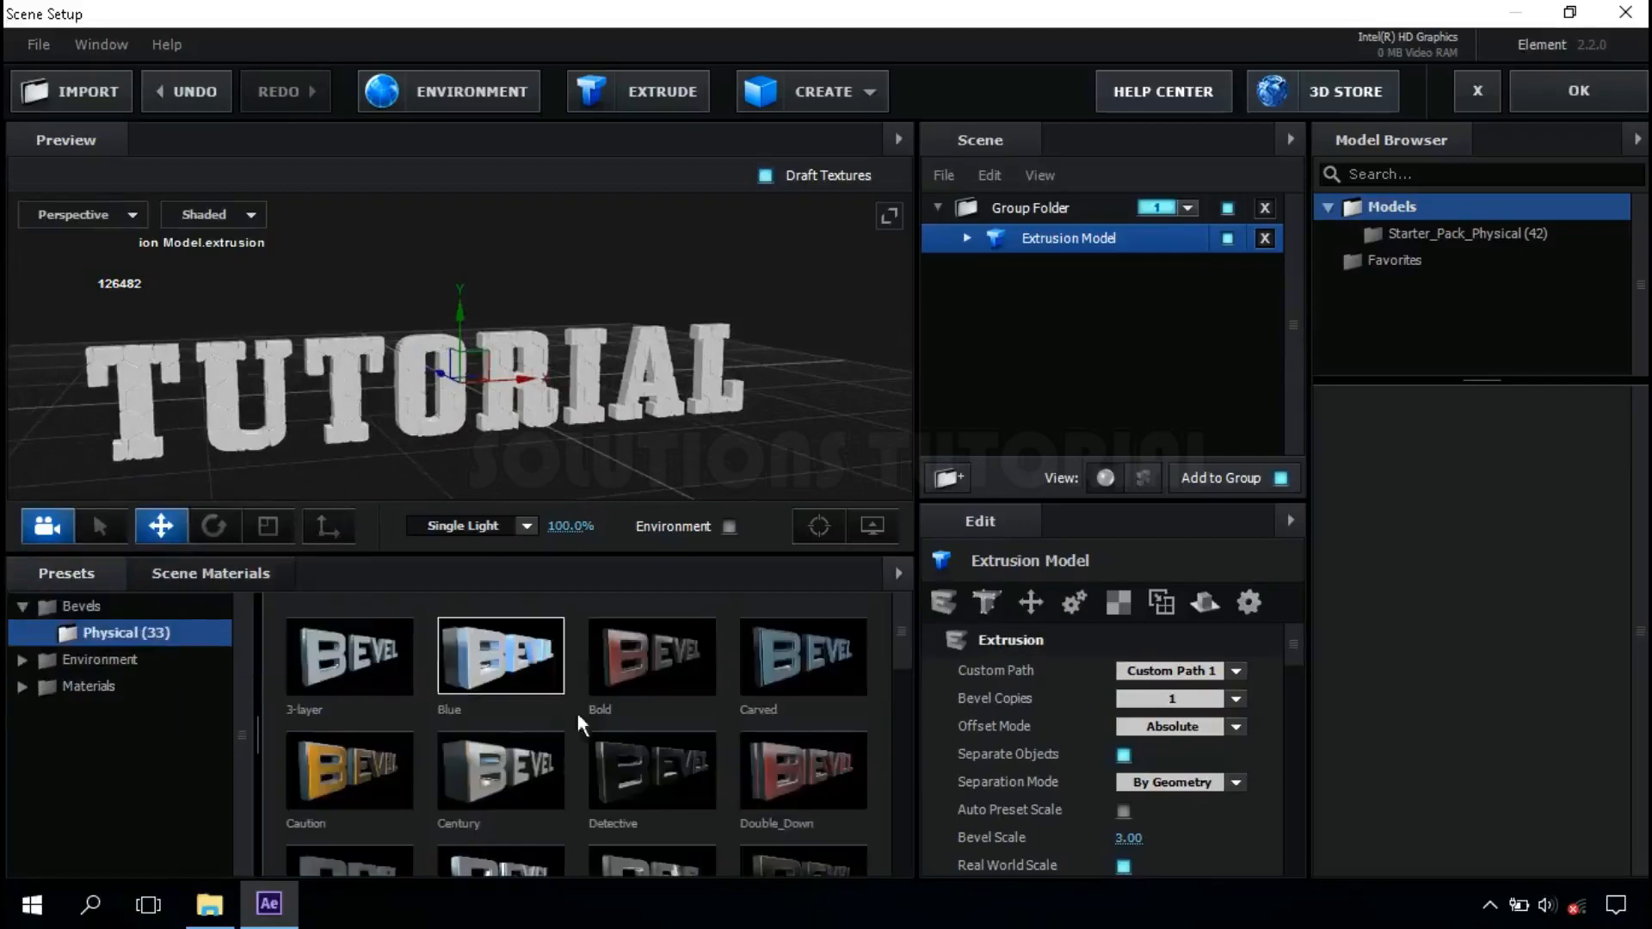
pyautogui.click(653, 766)
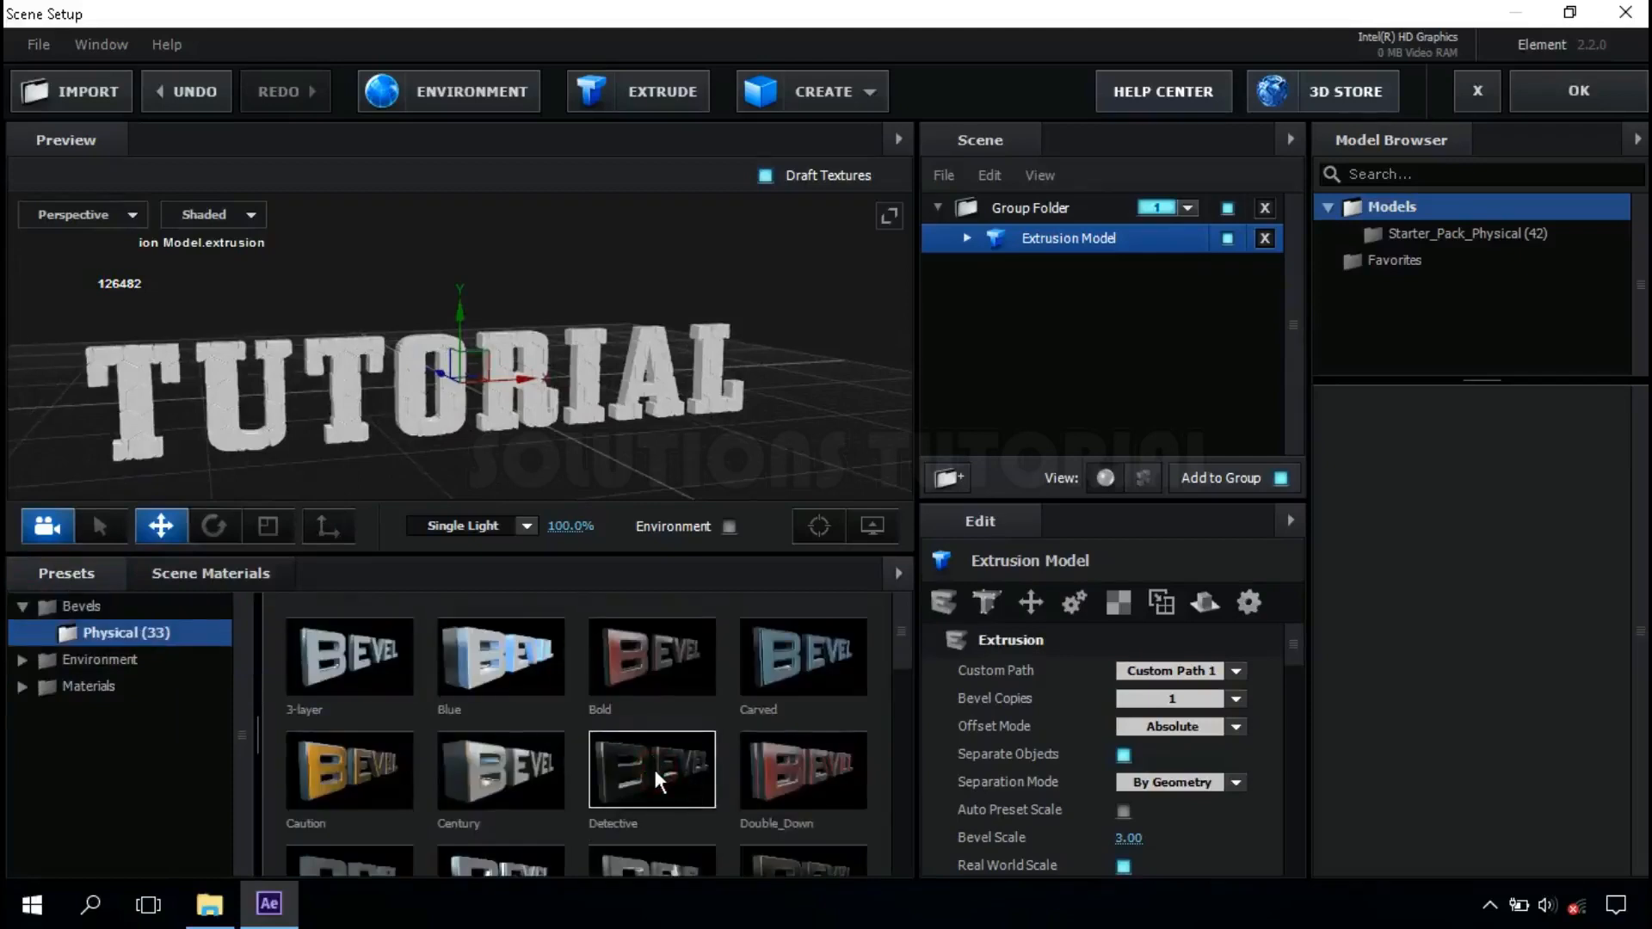
pyautogui.moveTo(358, 408); pyautogui.dragTo(424, 427)
pyautogui.scroll(3, 382, 410)
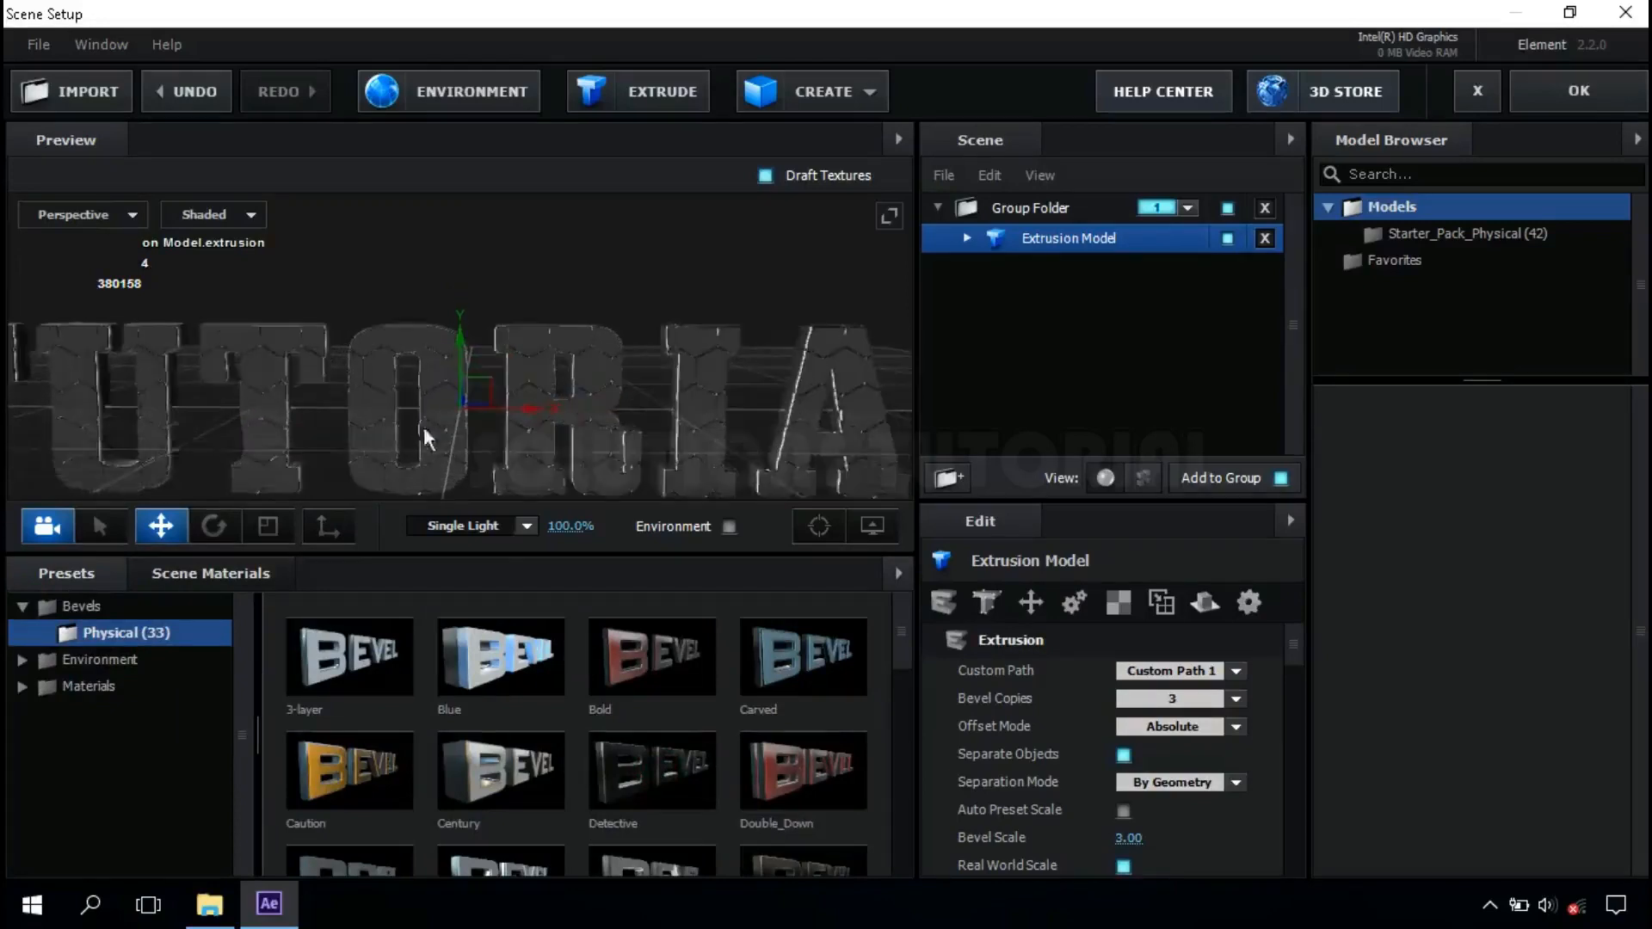
pyautogui.scroll(3, 631, 426)
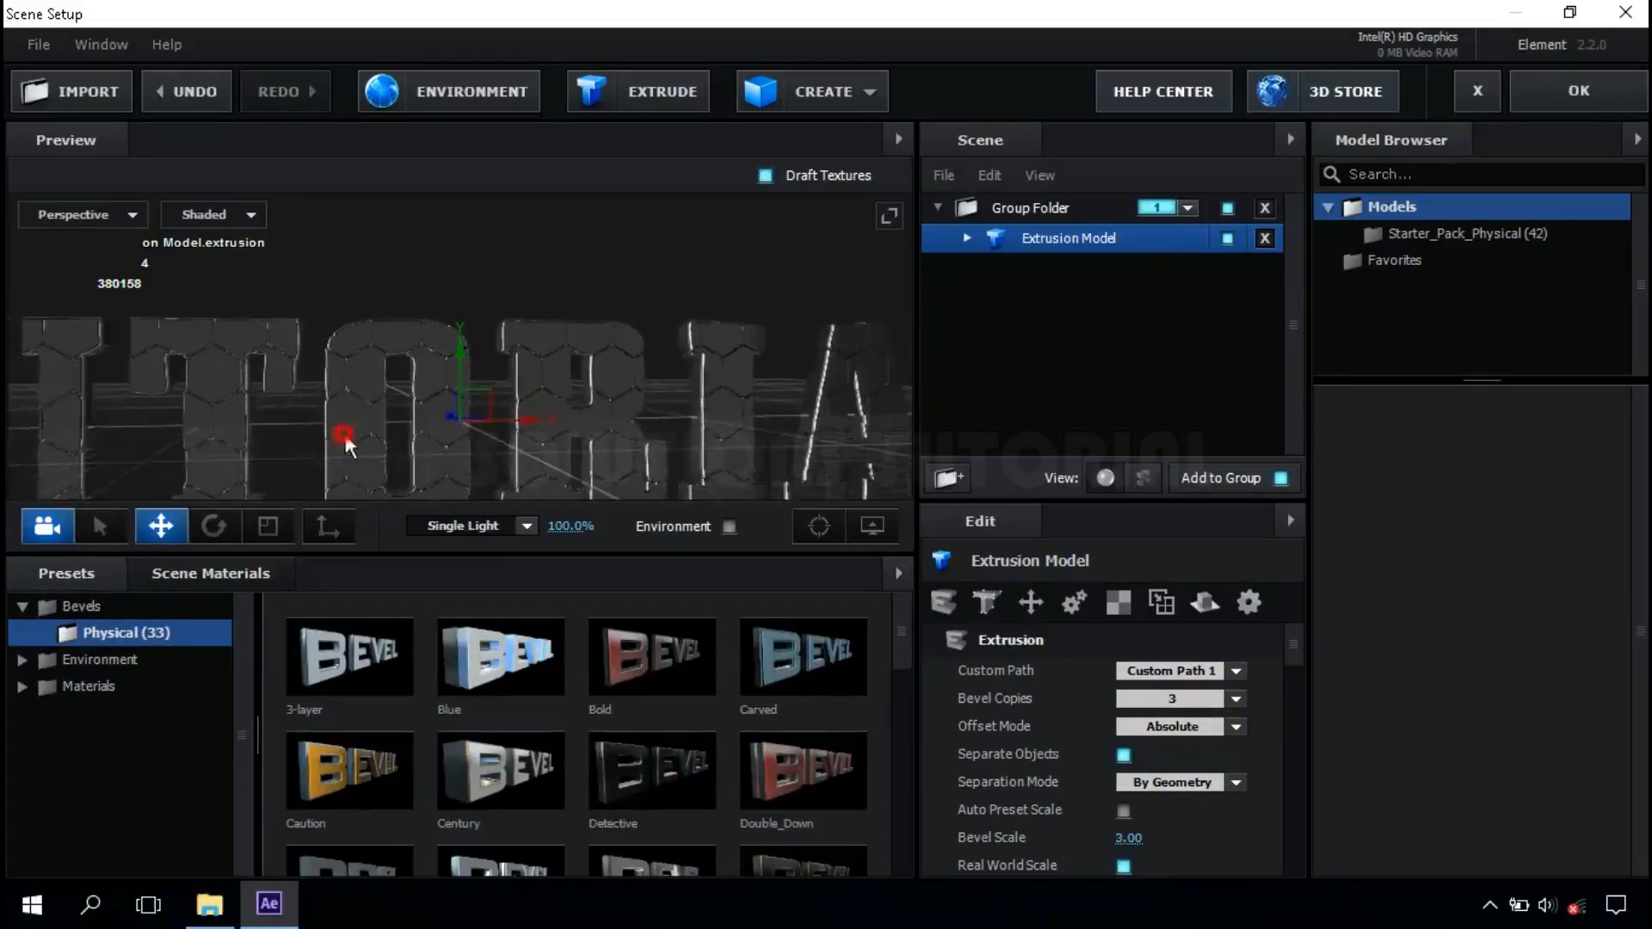
pyautogui.moveTo(396, 466)
pyautogui.mouseDown()
pyautogui.moveTo(435, 482)
pyautogui.moveTo(334, 425)
pyautogui.moveTo(389, 453)
pyautogui.mouseUp()
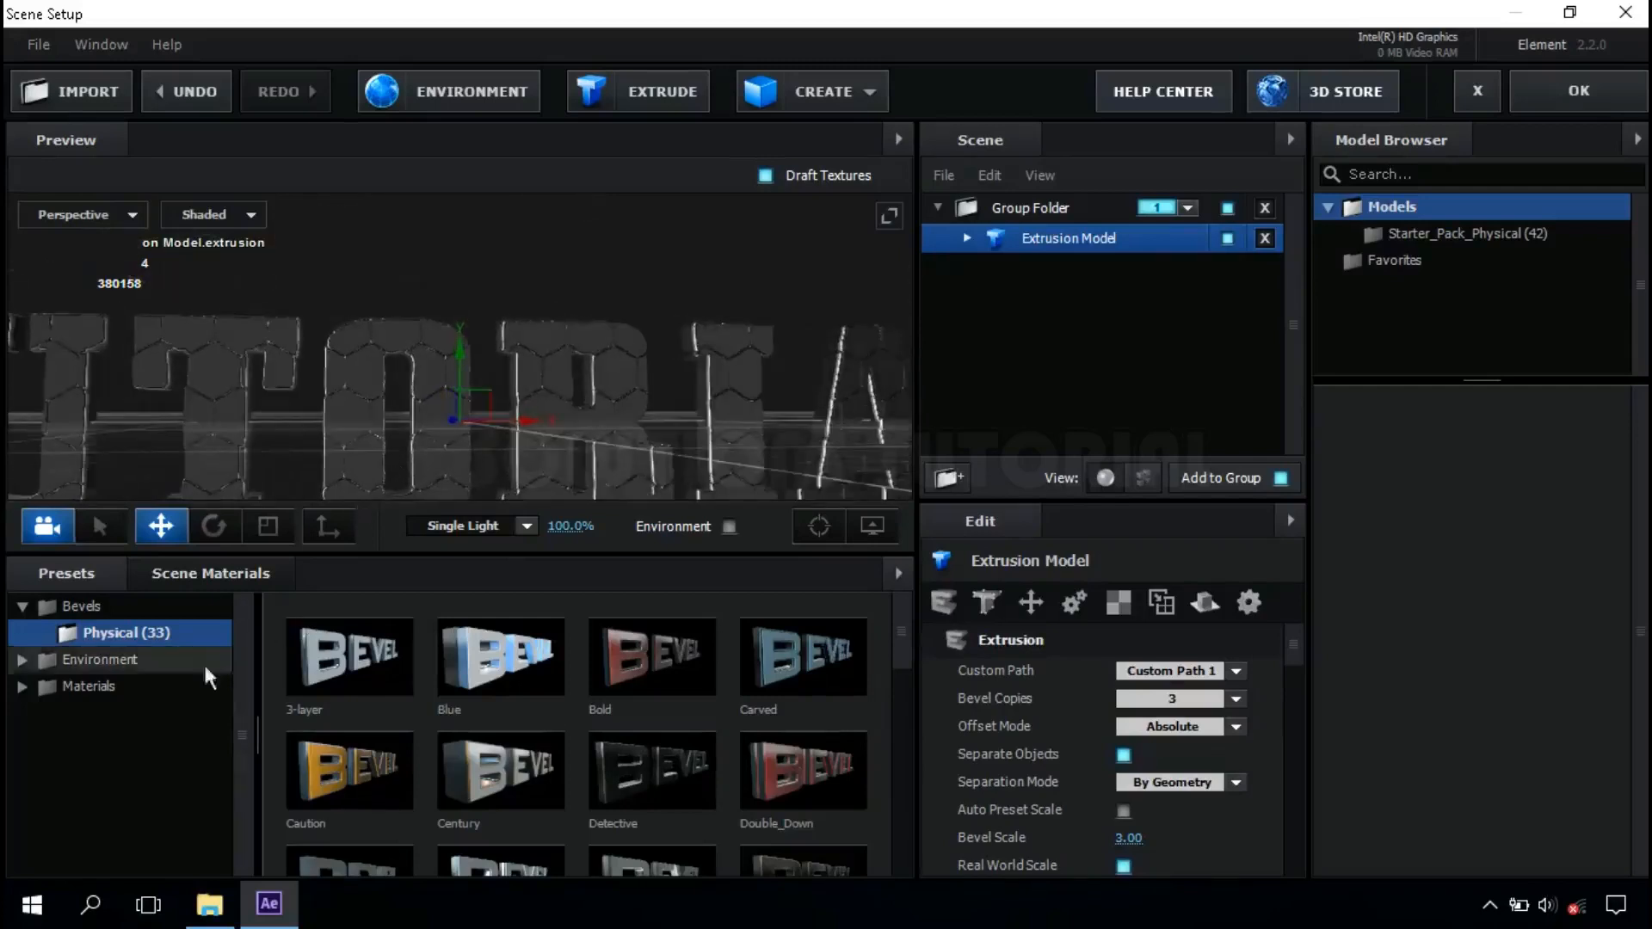
# Apply the metal_black material from Pro_Shaders_2 > Metal to the letter faces of the TUTORIAL model and inspect it up close.
pyautogui.click(23, 686)
pyautogui.click(43, 687)
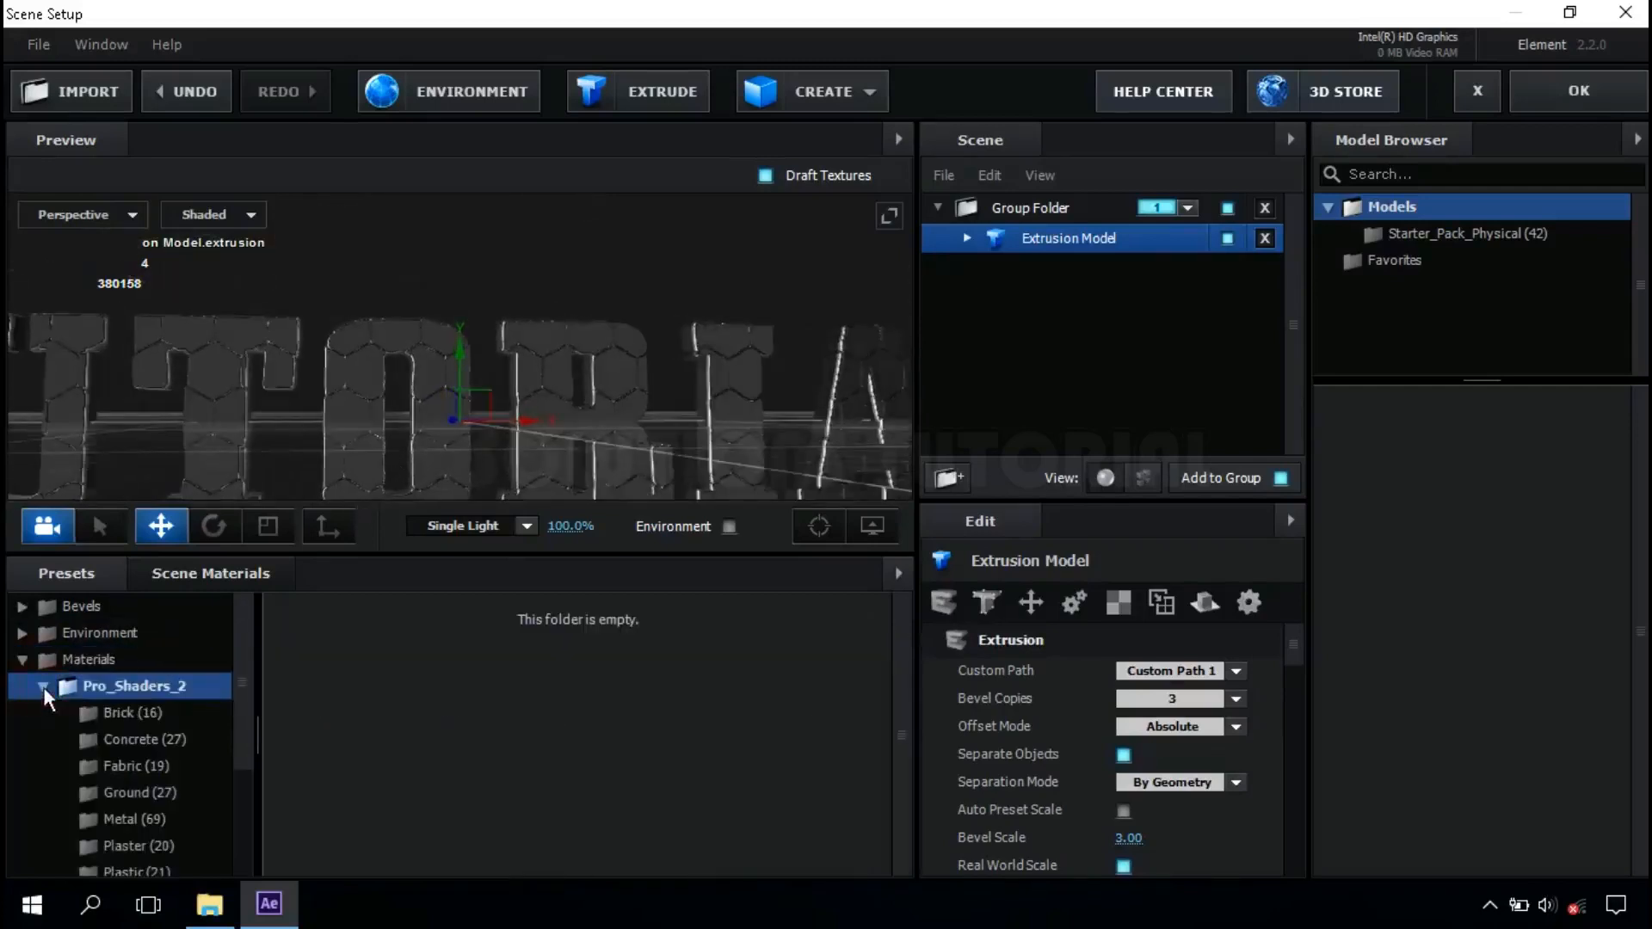
pyautogui.click(153, 817)
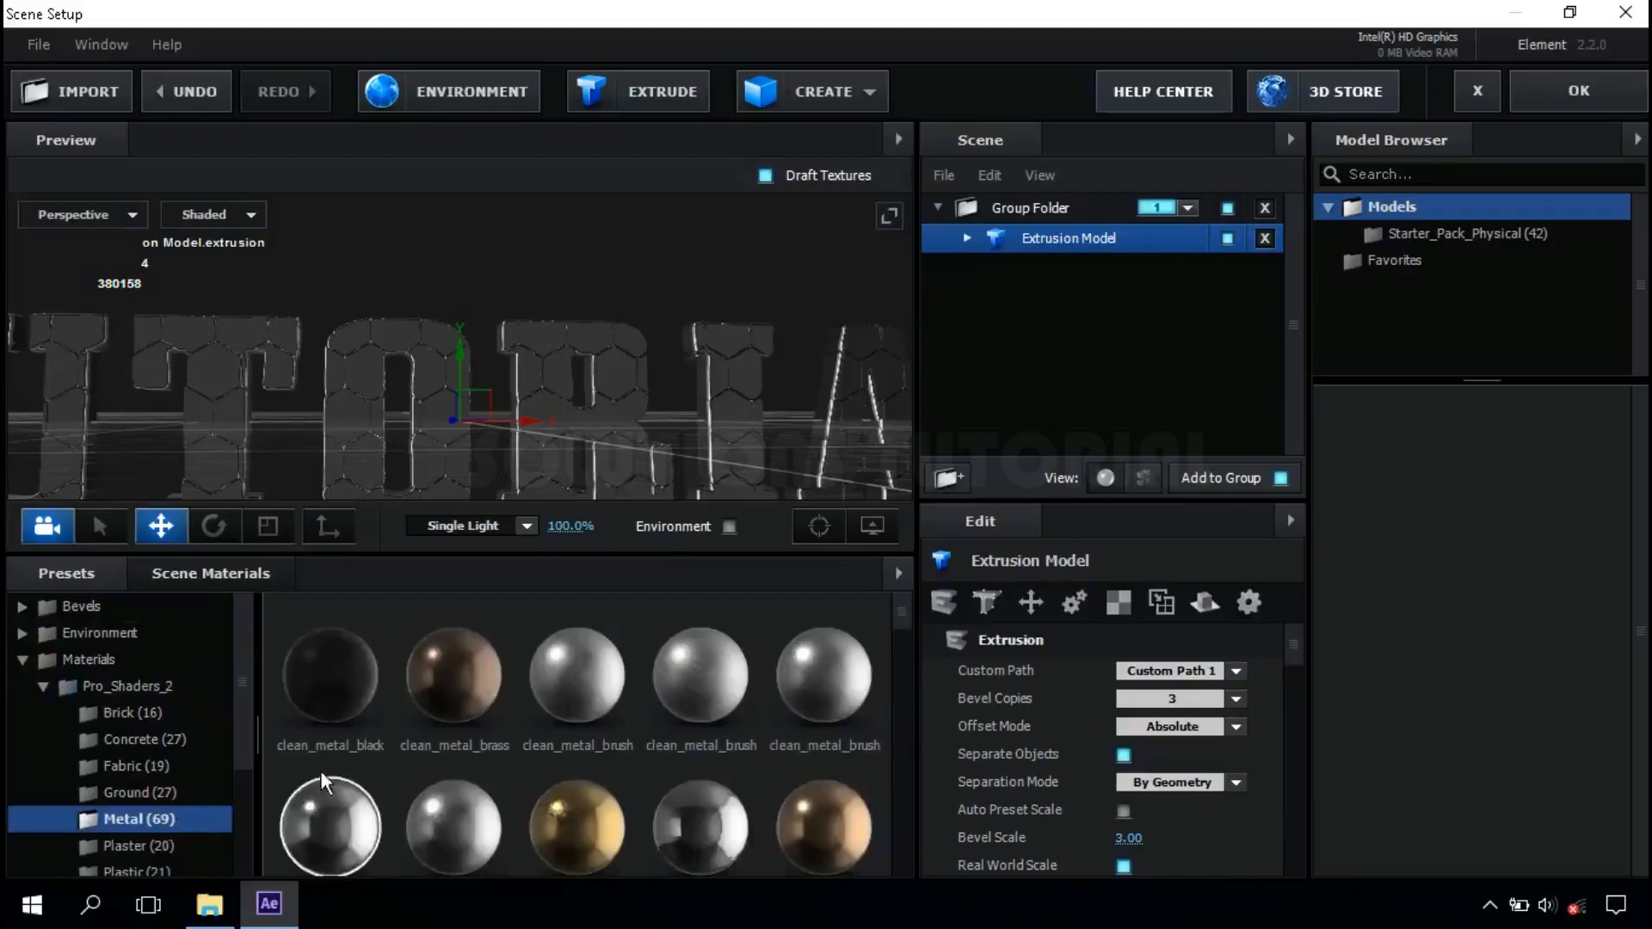
pyautogui.moveTo(897, 612); pyautogui.dragTo(897, 659)
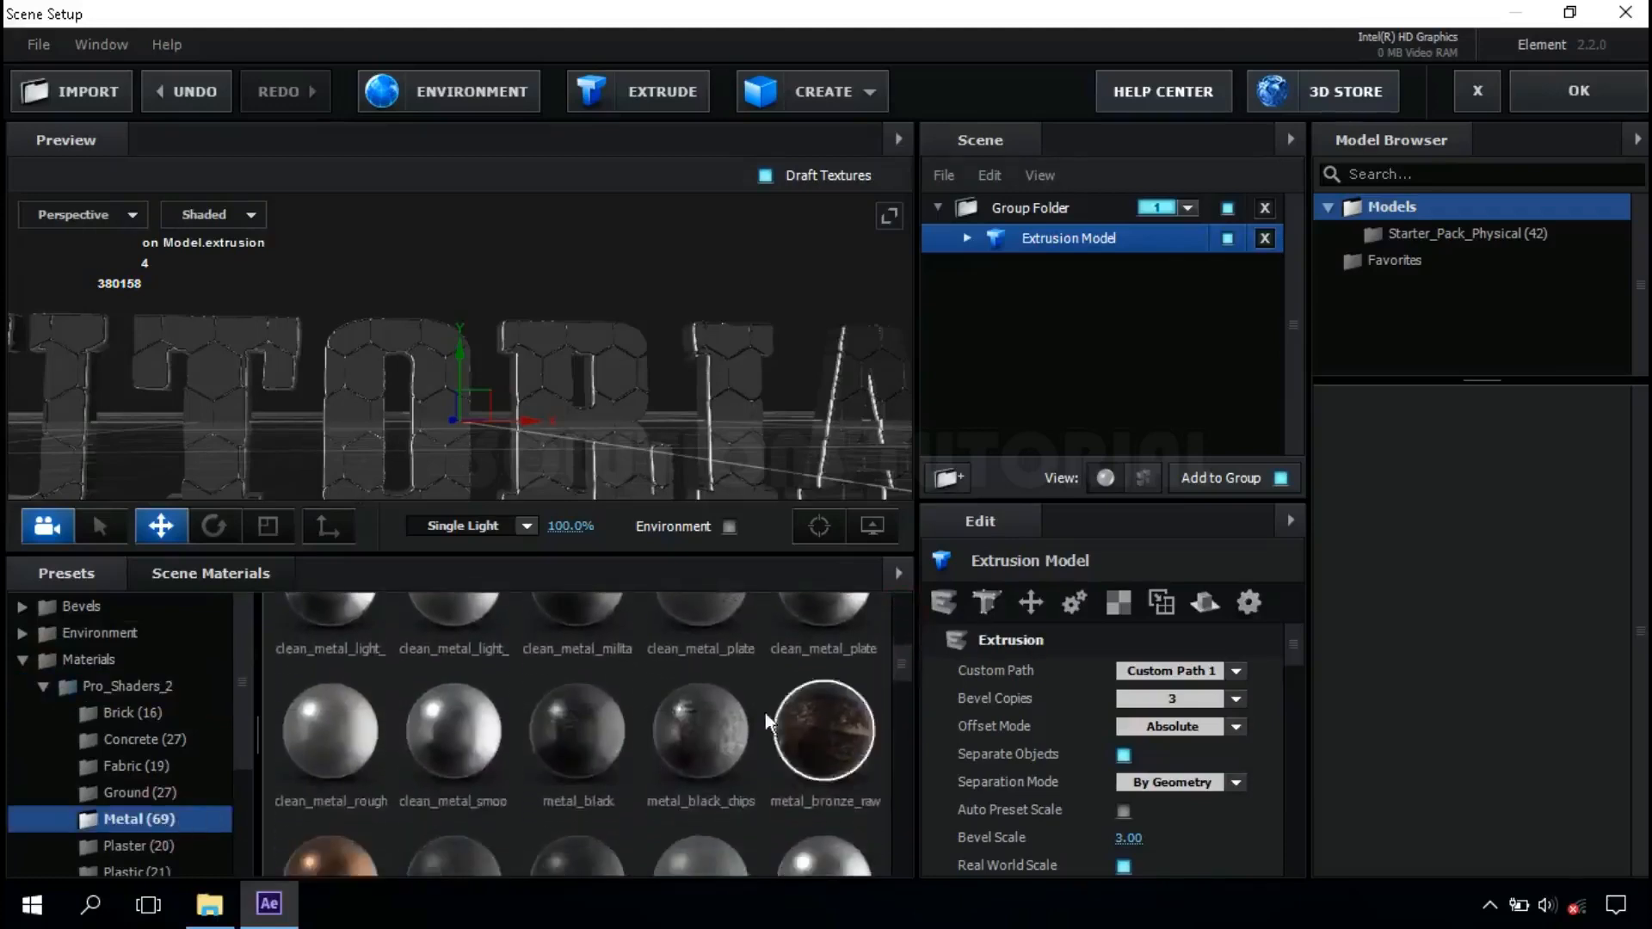
pyautogui.moveTo(581, 722); pyautogui.dragTo(382, 432)
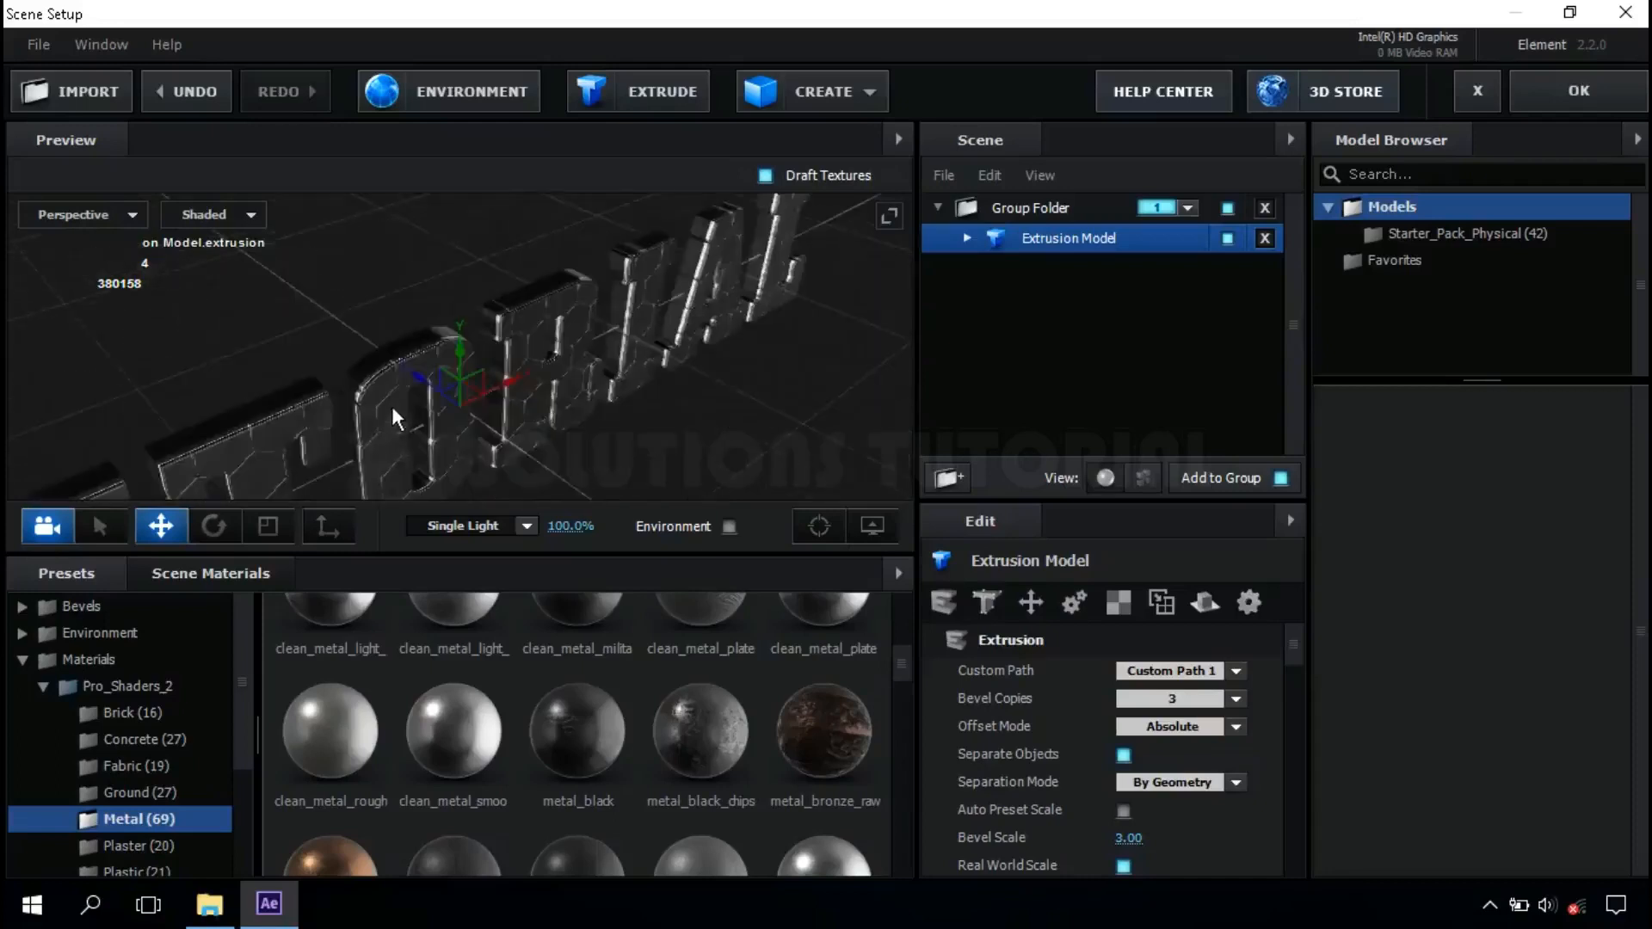
pyautogui.scroll(6, 393, 418)
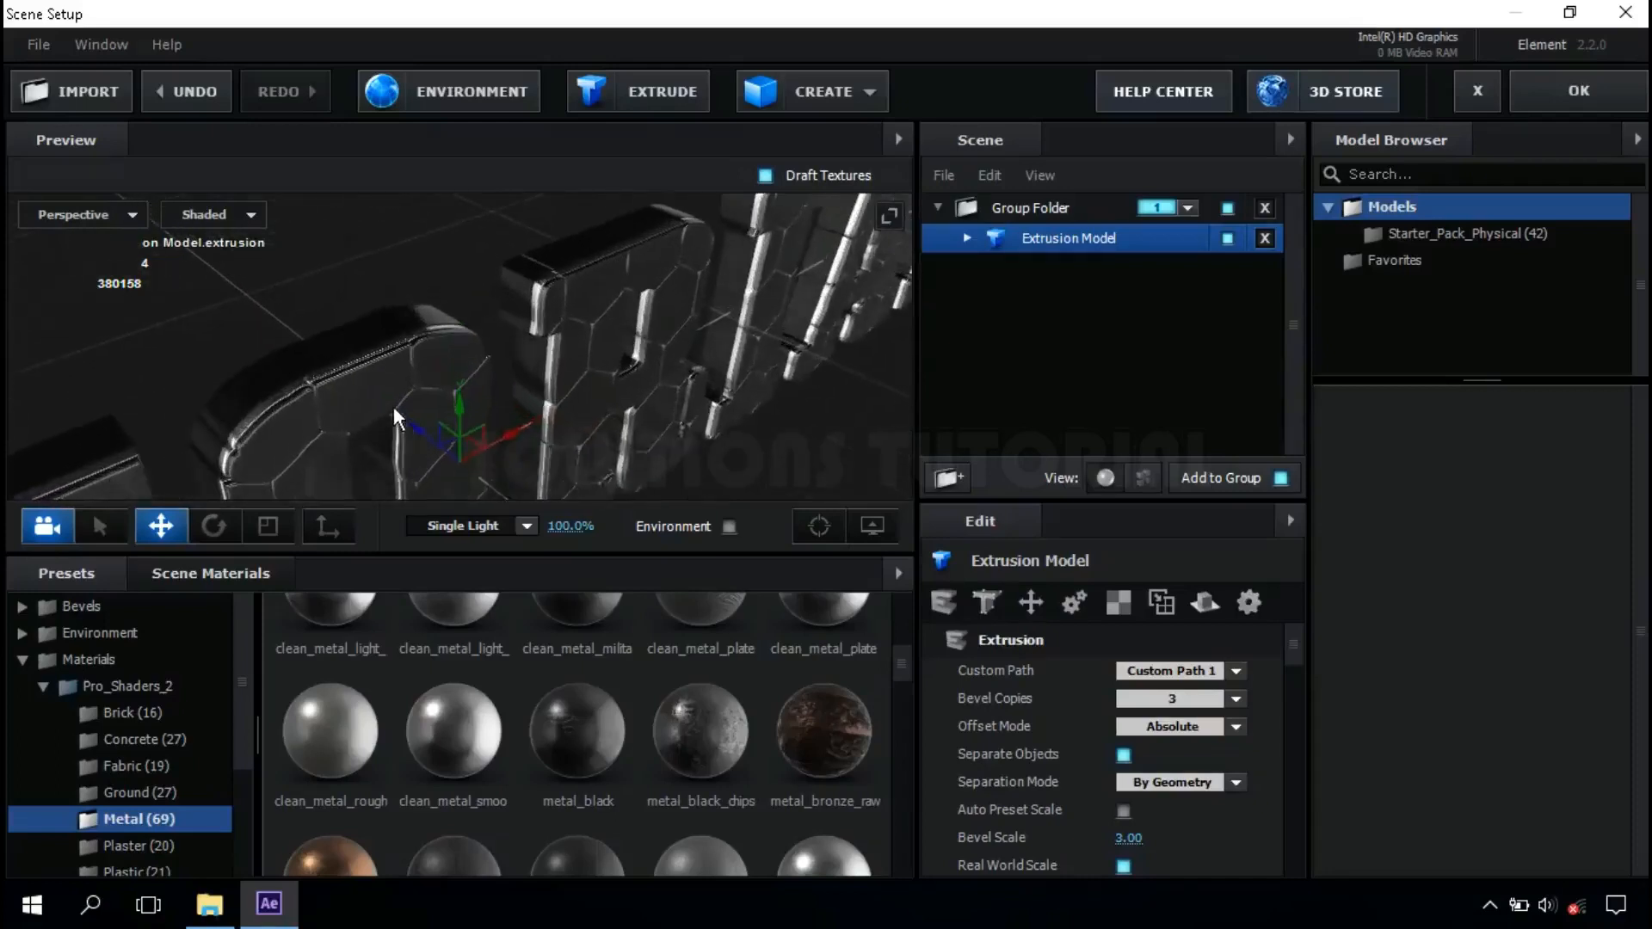
pyautogui.scroll(2, 394, 406)
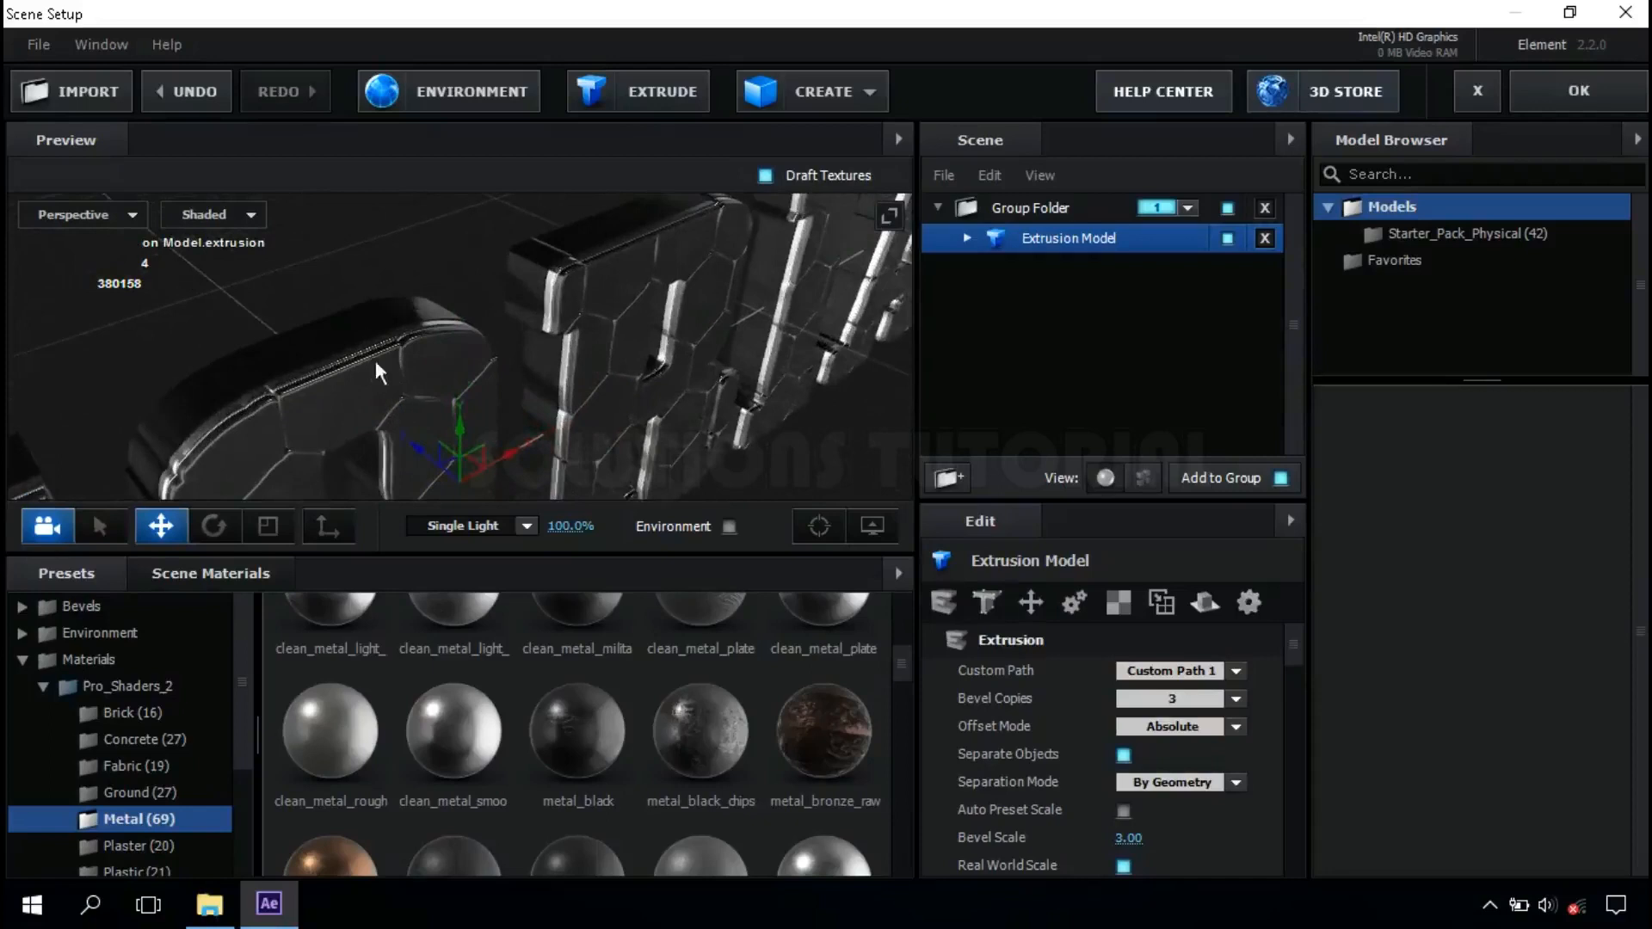
# Apply the metal_black material to the side faces of the TUTORIAL model as well and inspect the whole text.
pyautogui.moveTo(580, 731); pyautogui.dragTo(308, 348)
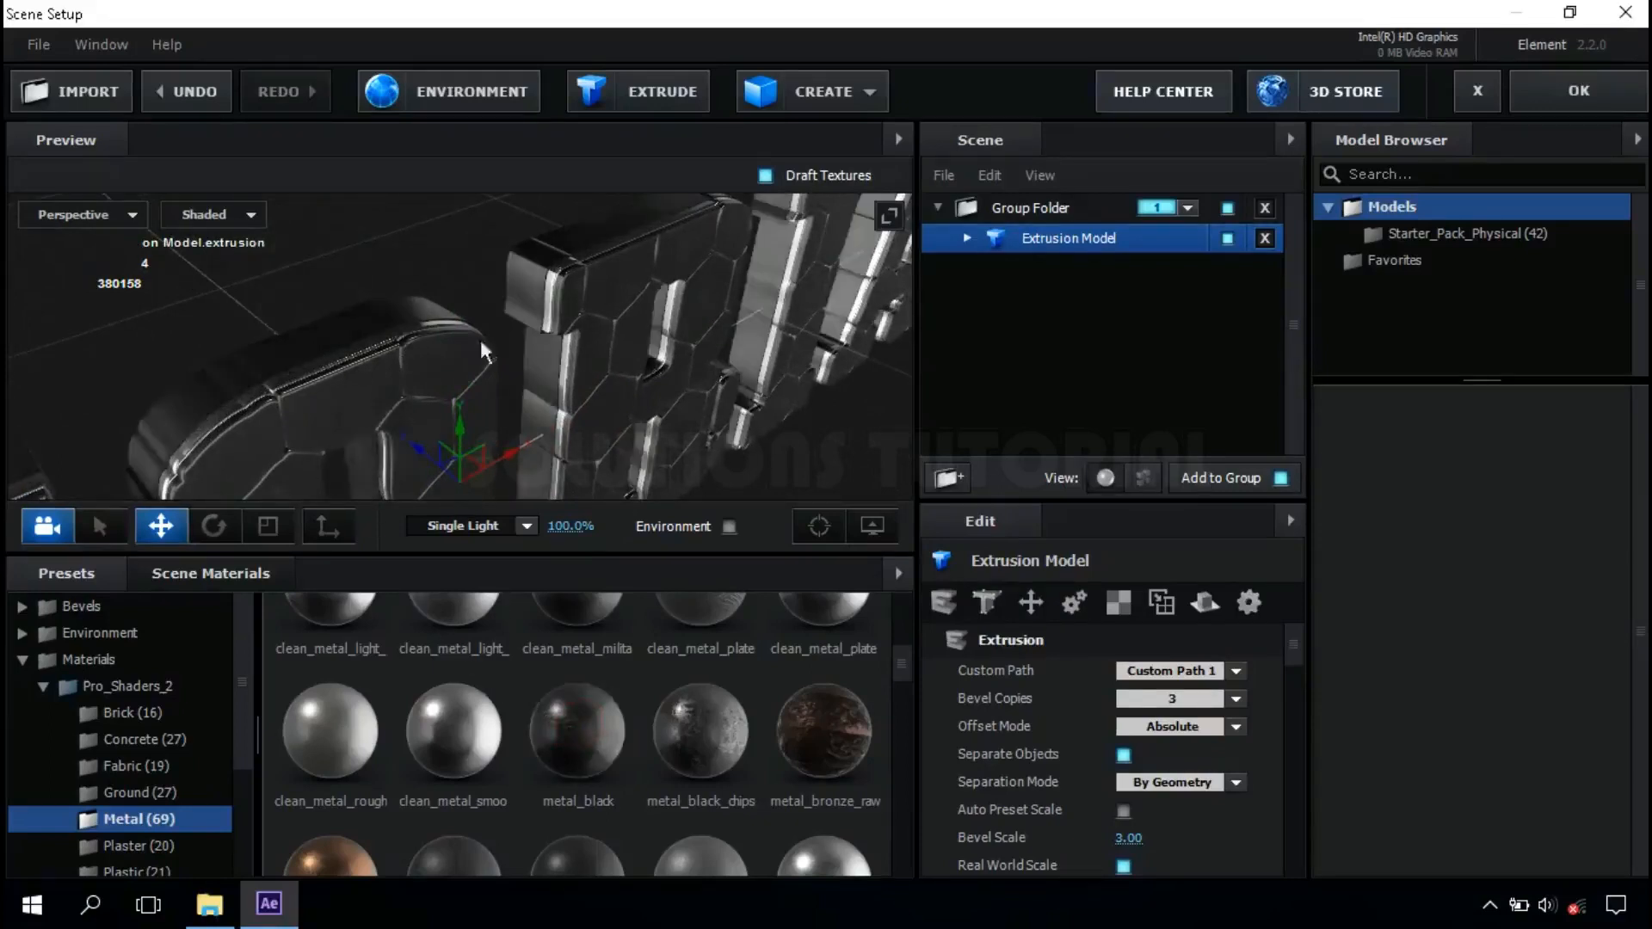
pyautogui.scroll(-5, 406, 380)
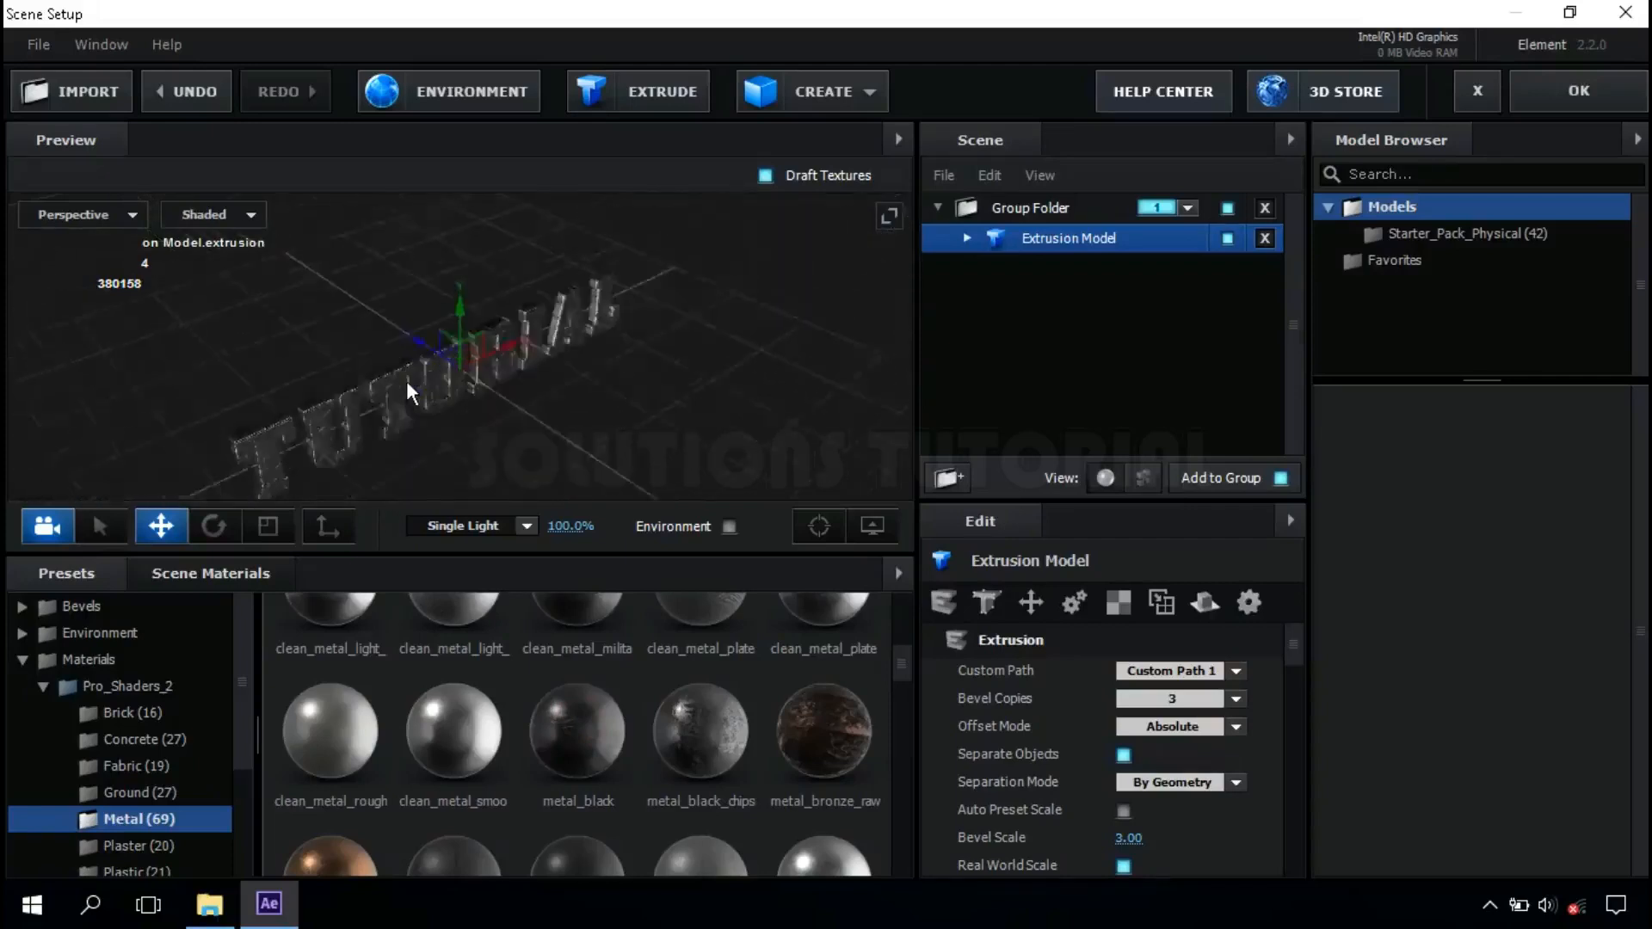
pyautogui.moveTo(437, 411); pyautogui.dragTo(339, 374)
# Apply the Studio_blurred preset from V1_Environment as the scene's environment and check the reflections on the text.
pyautogui.click(28, 637)
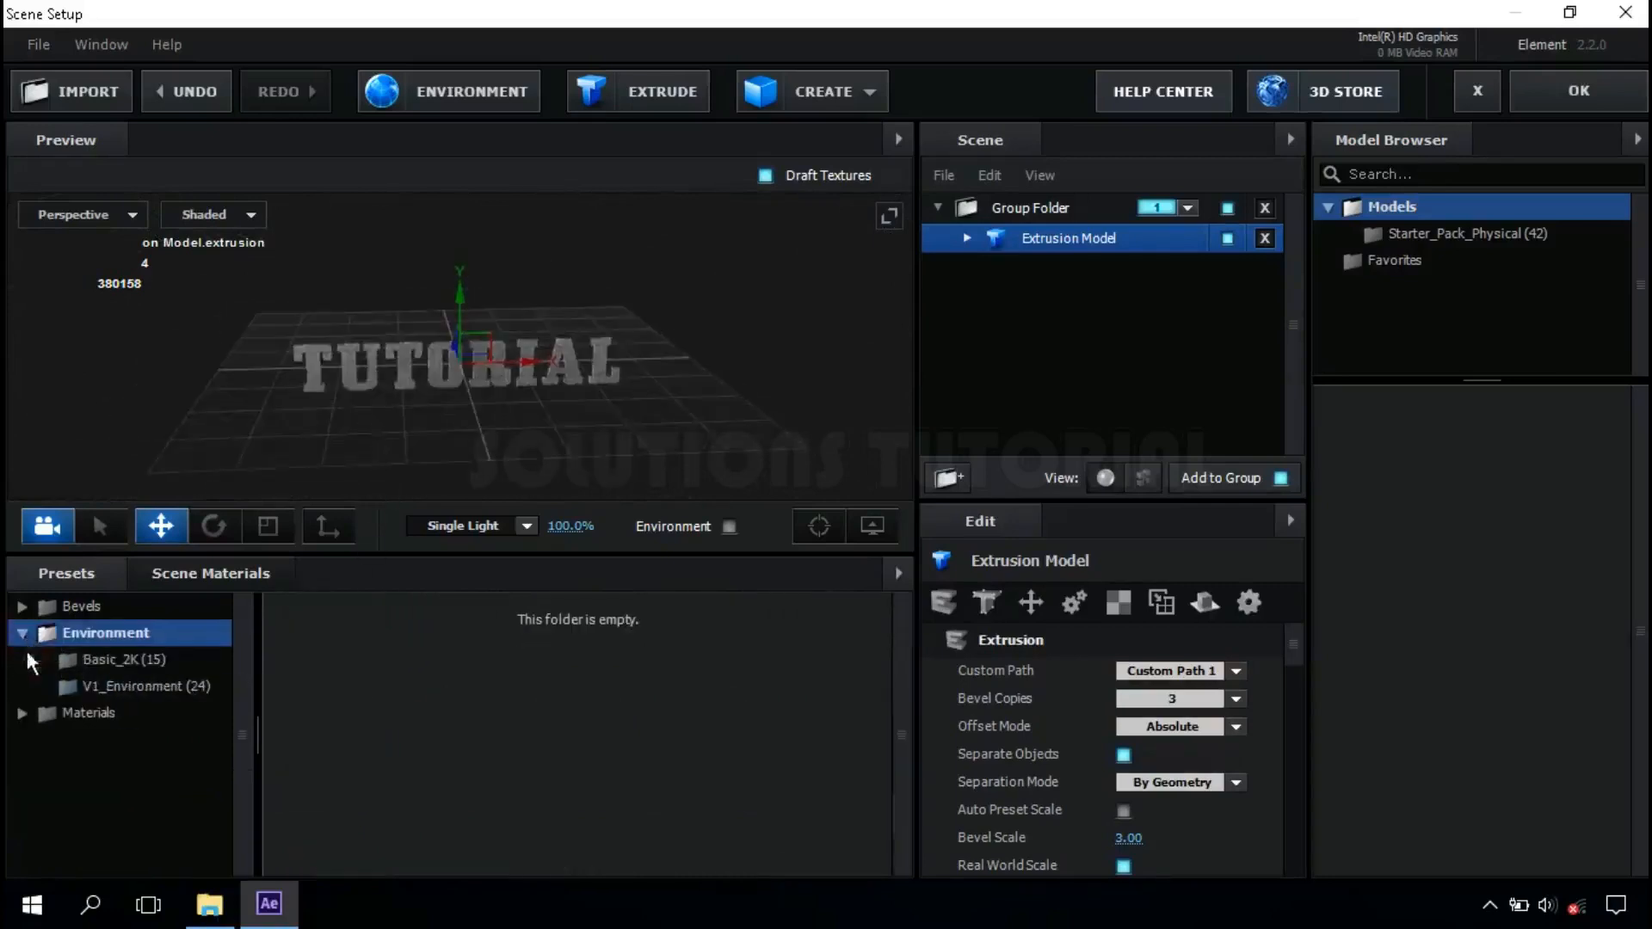
pyautogui.click(174, 686)
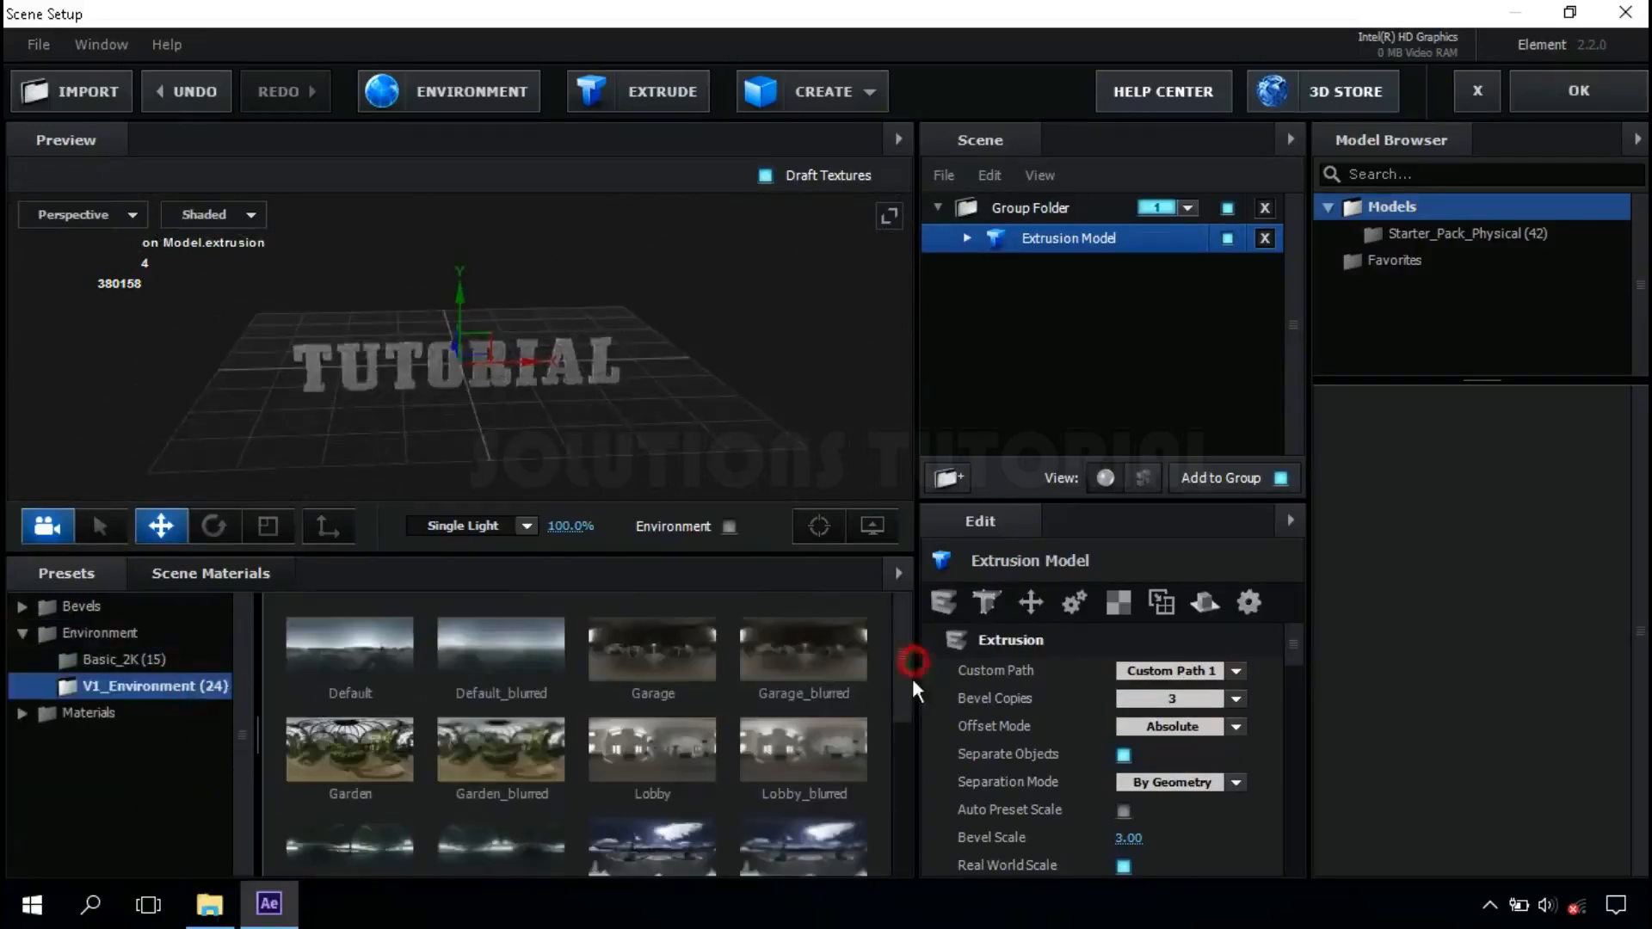
pyautogui.moveTo(898, 671); pyautogui.dragTo(900, 783)
pyautogui.click(808, 729)
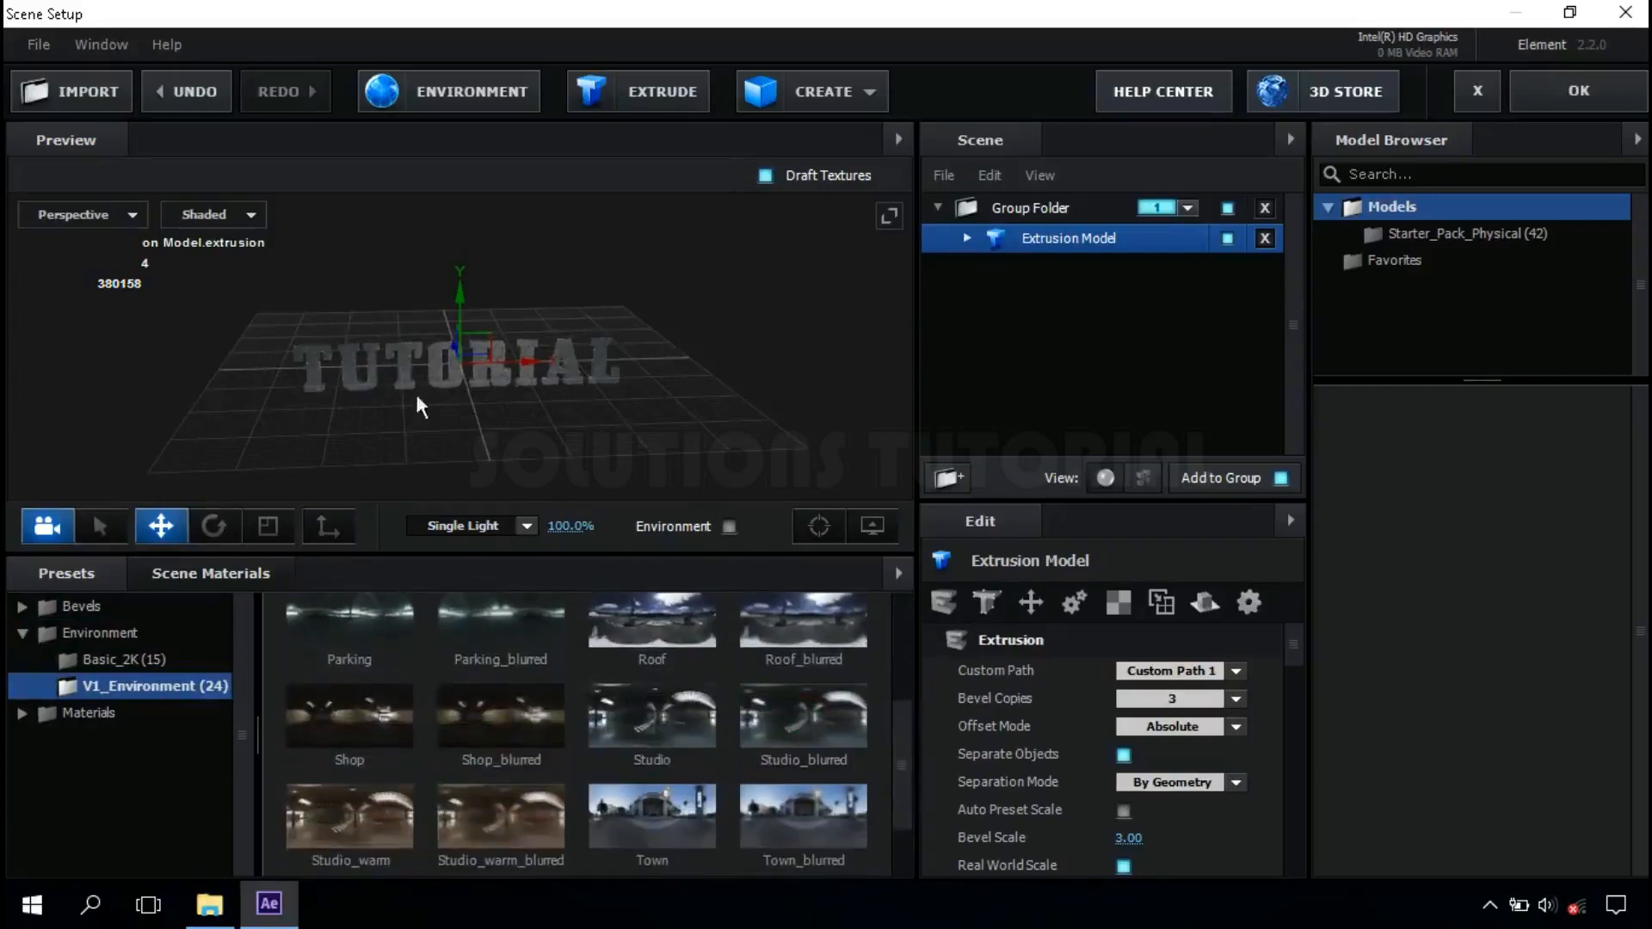
pyautogui.moveTo(296, 394); pyautogui.dragTo(402, 394)
# Set the second UV Repeat value of the scene's environment texture to 2.
pyautogui.click(483, 89)
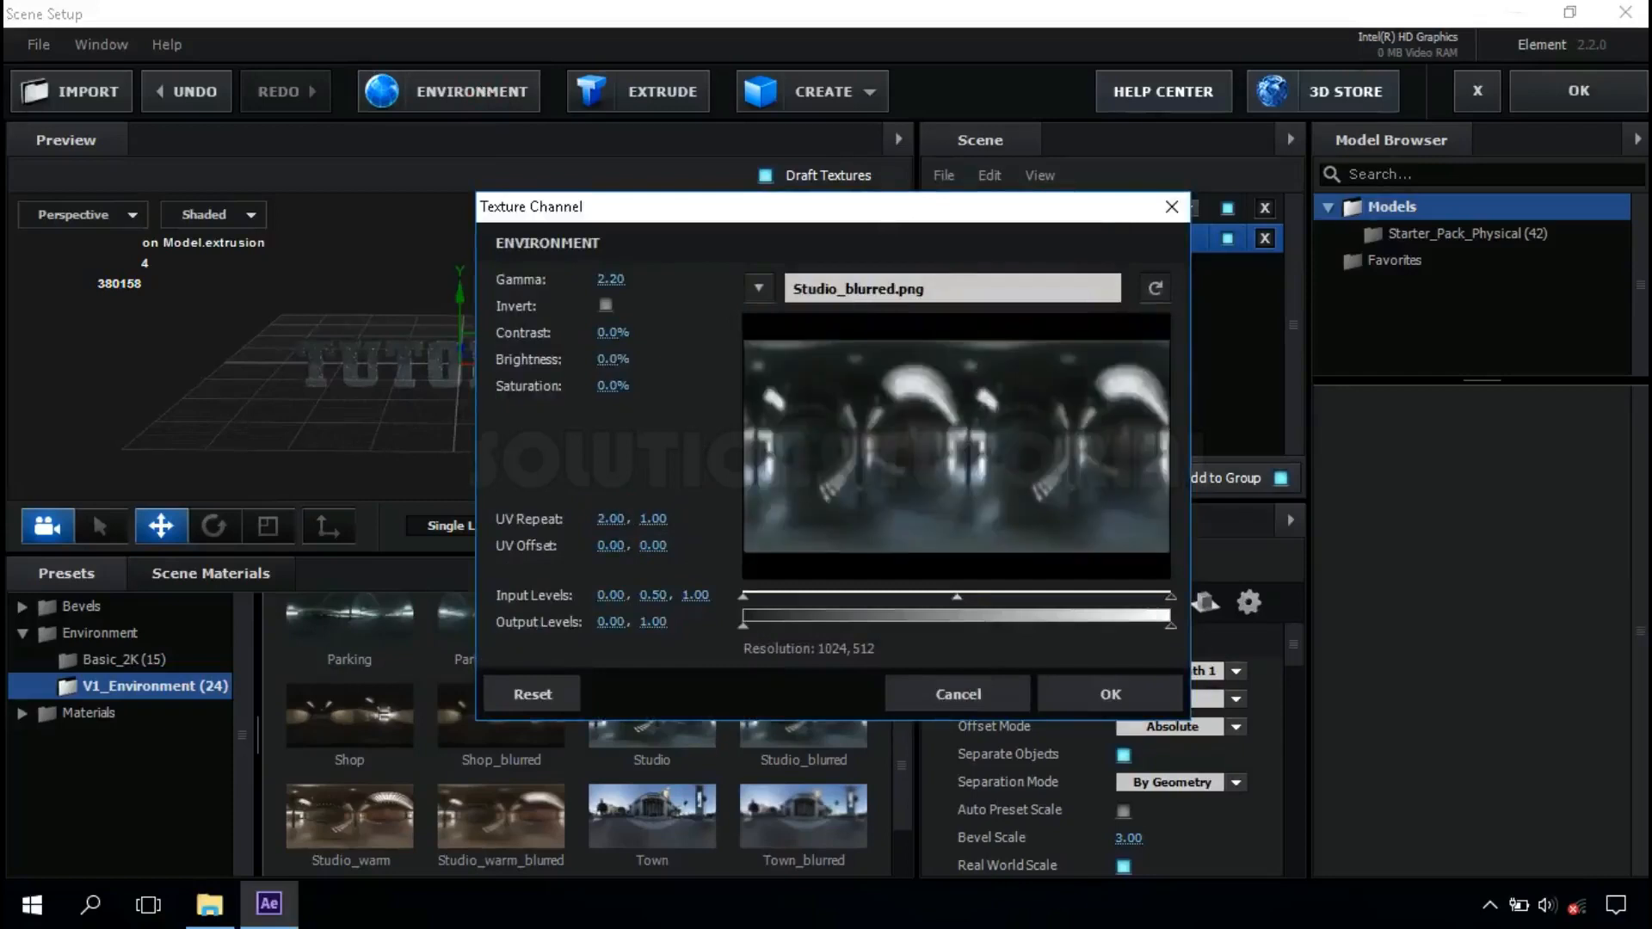
pyautogui.click(653, 518)
pyautogui.write('2')
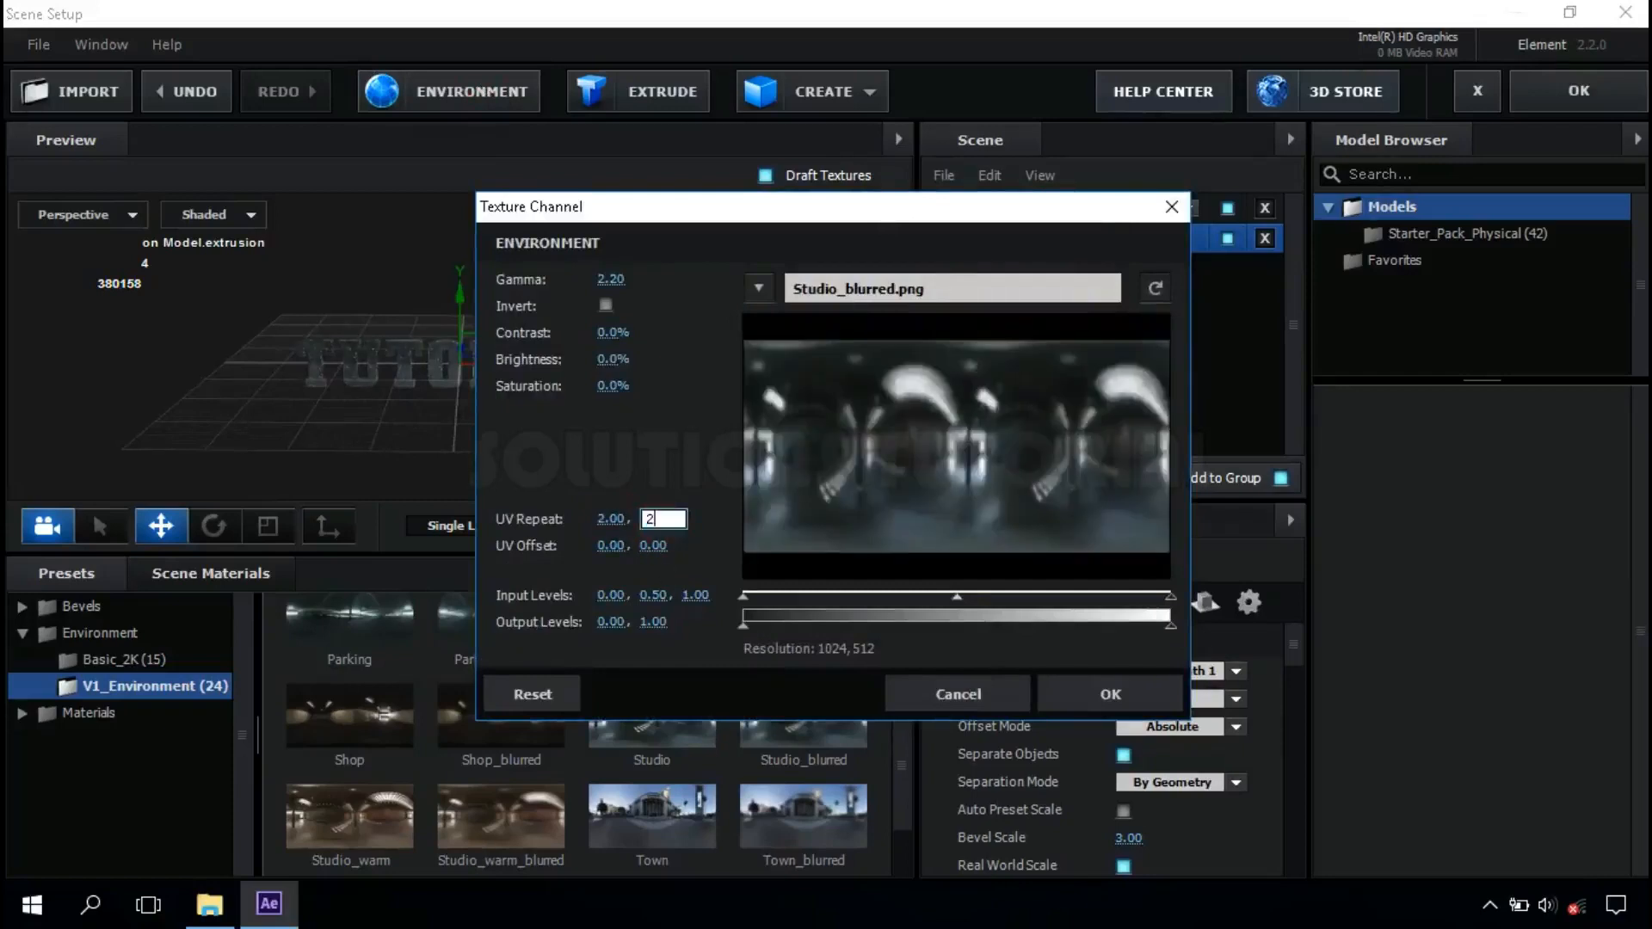
pyautogui.press('Return')
pyautogui.click(1083, 695)
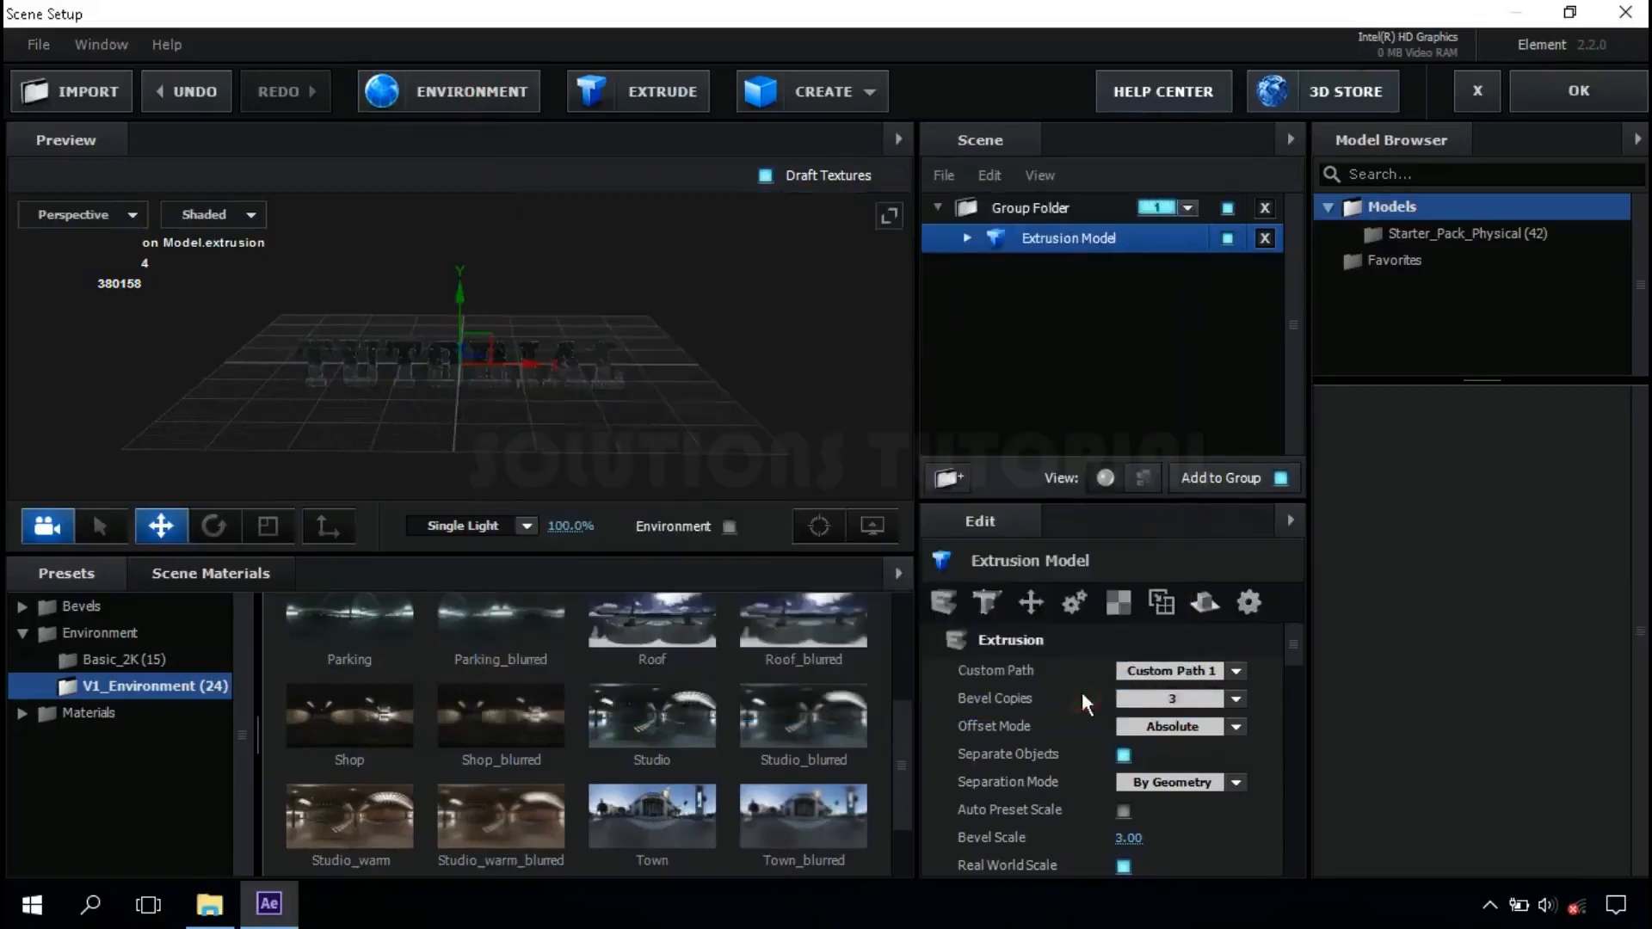
# Assign Custom Layer 1 [texture] as the Environment texture of the extrusion's first metal_black material.
pyautogui.moveTo(487, 396); pyautogui.dragTo(456, 413)
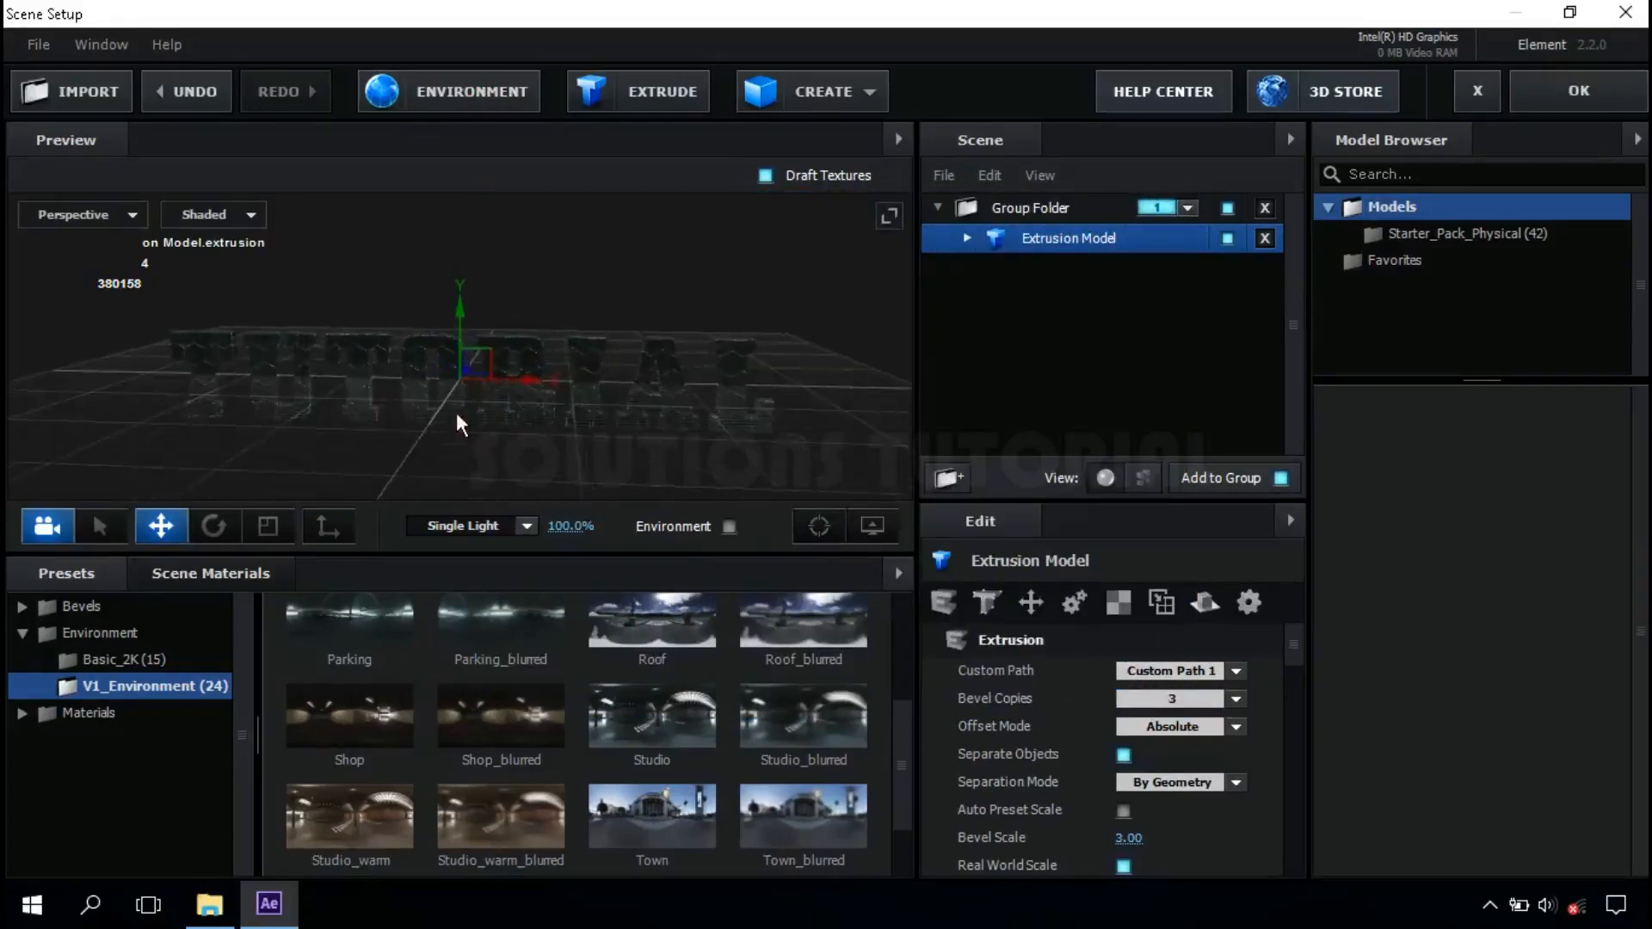
pyautogui.click(965, 240)
pyautogui.click(1106, 268)
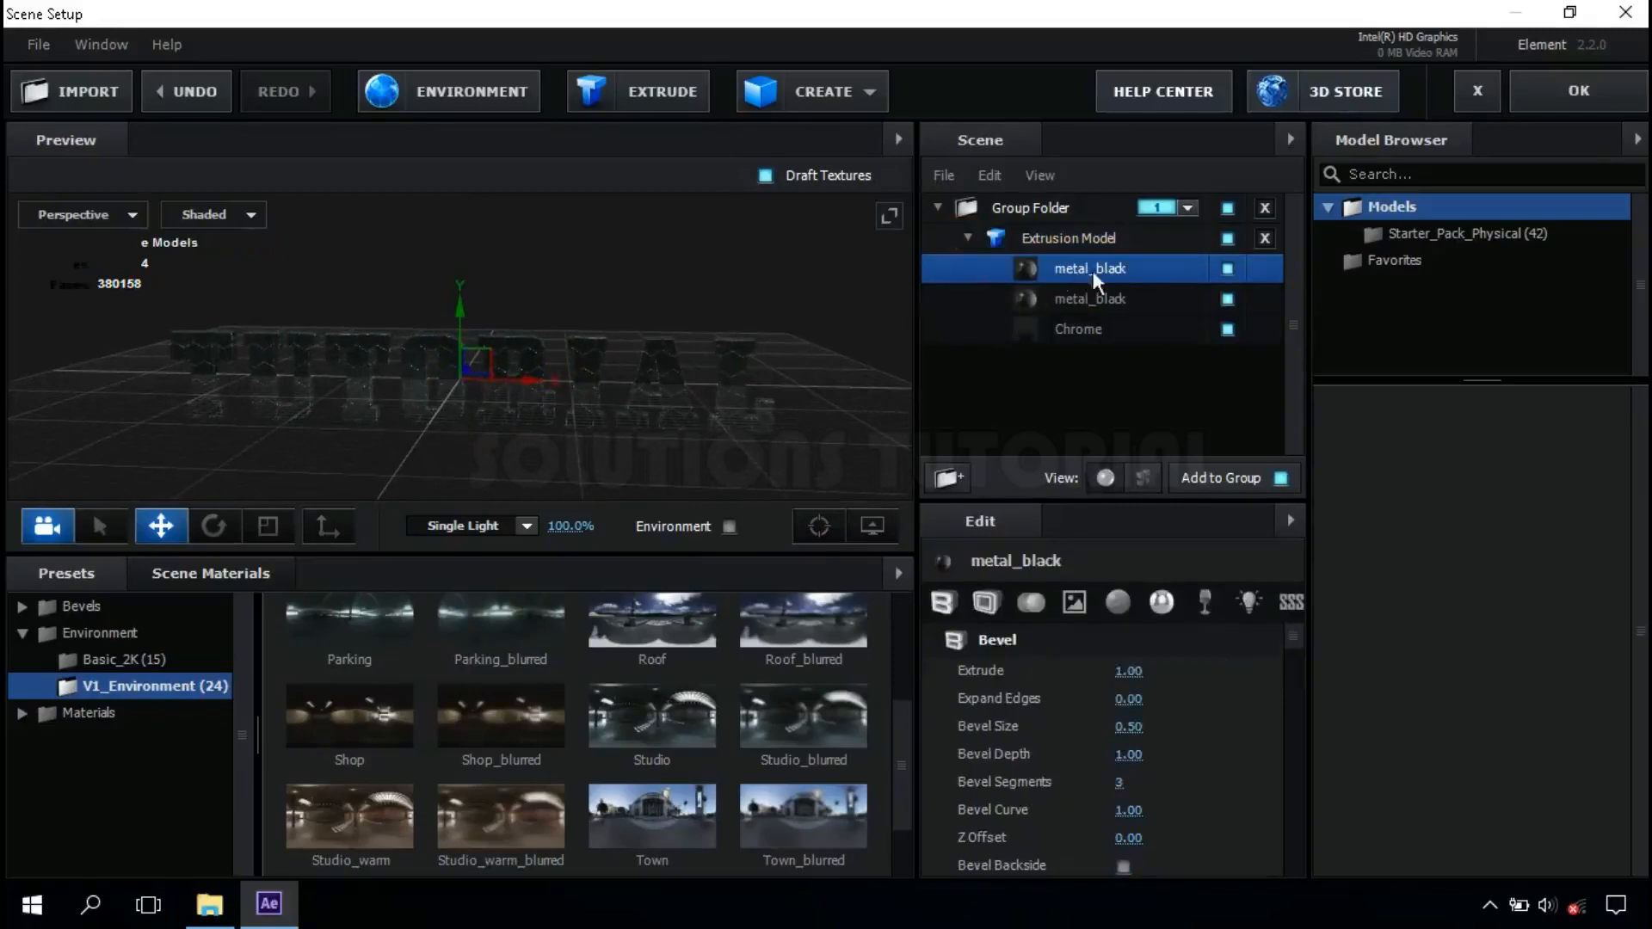
pyautogui.click(1074, 604)
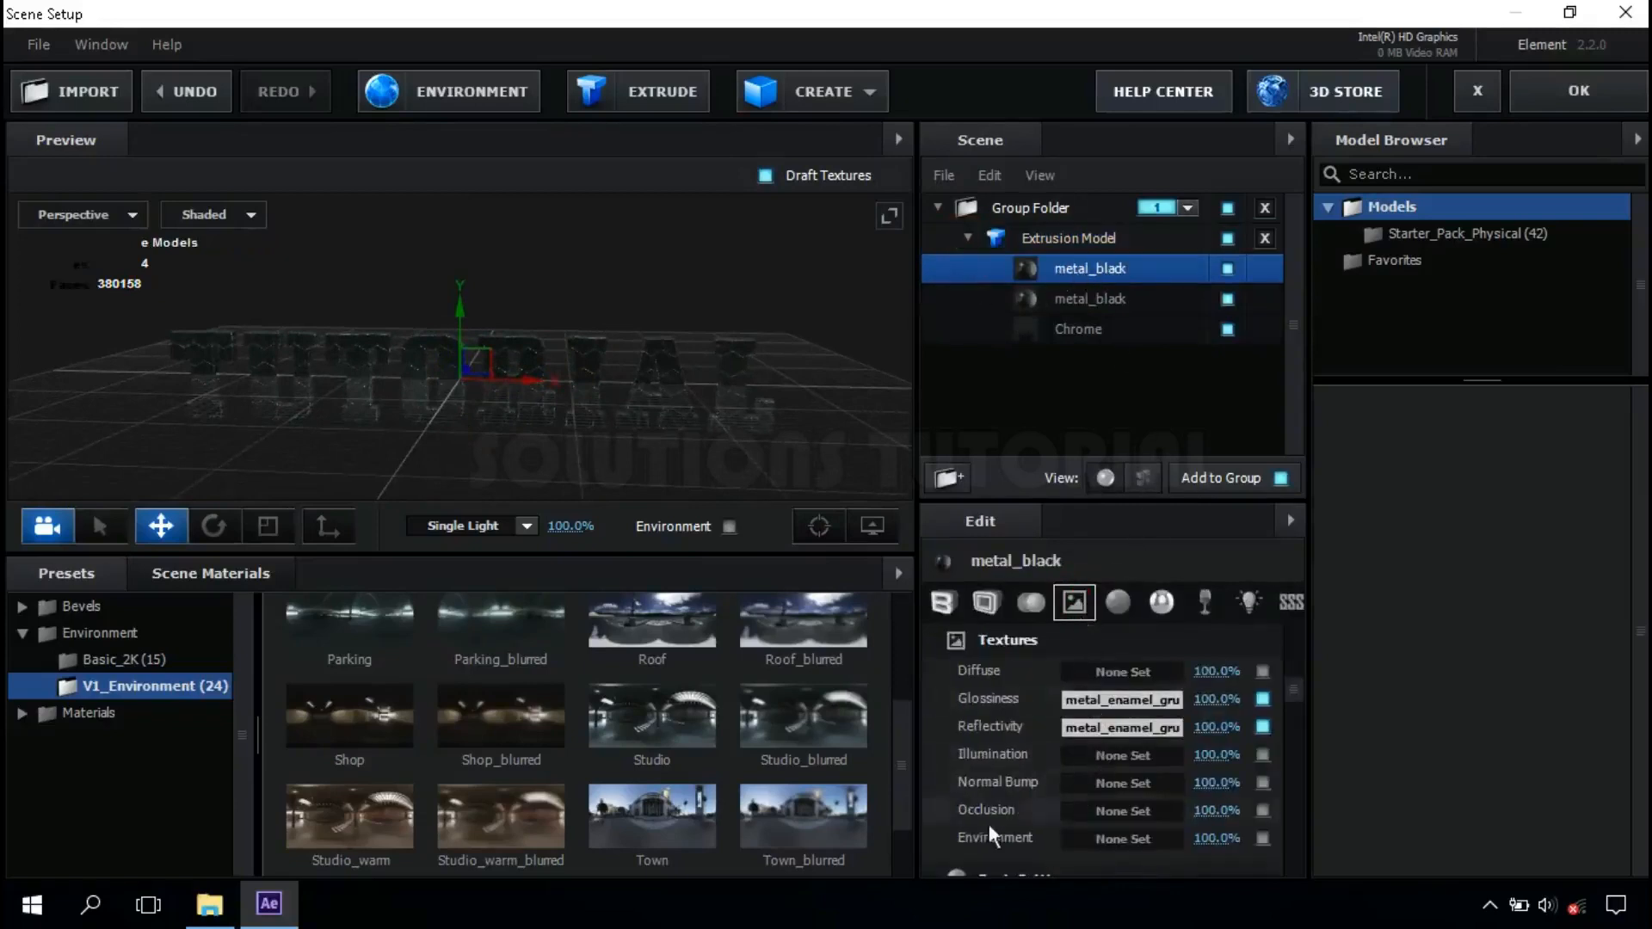
pyautogui.click(1104, 834)
pyautogui.click(1124, 447)
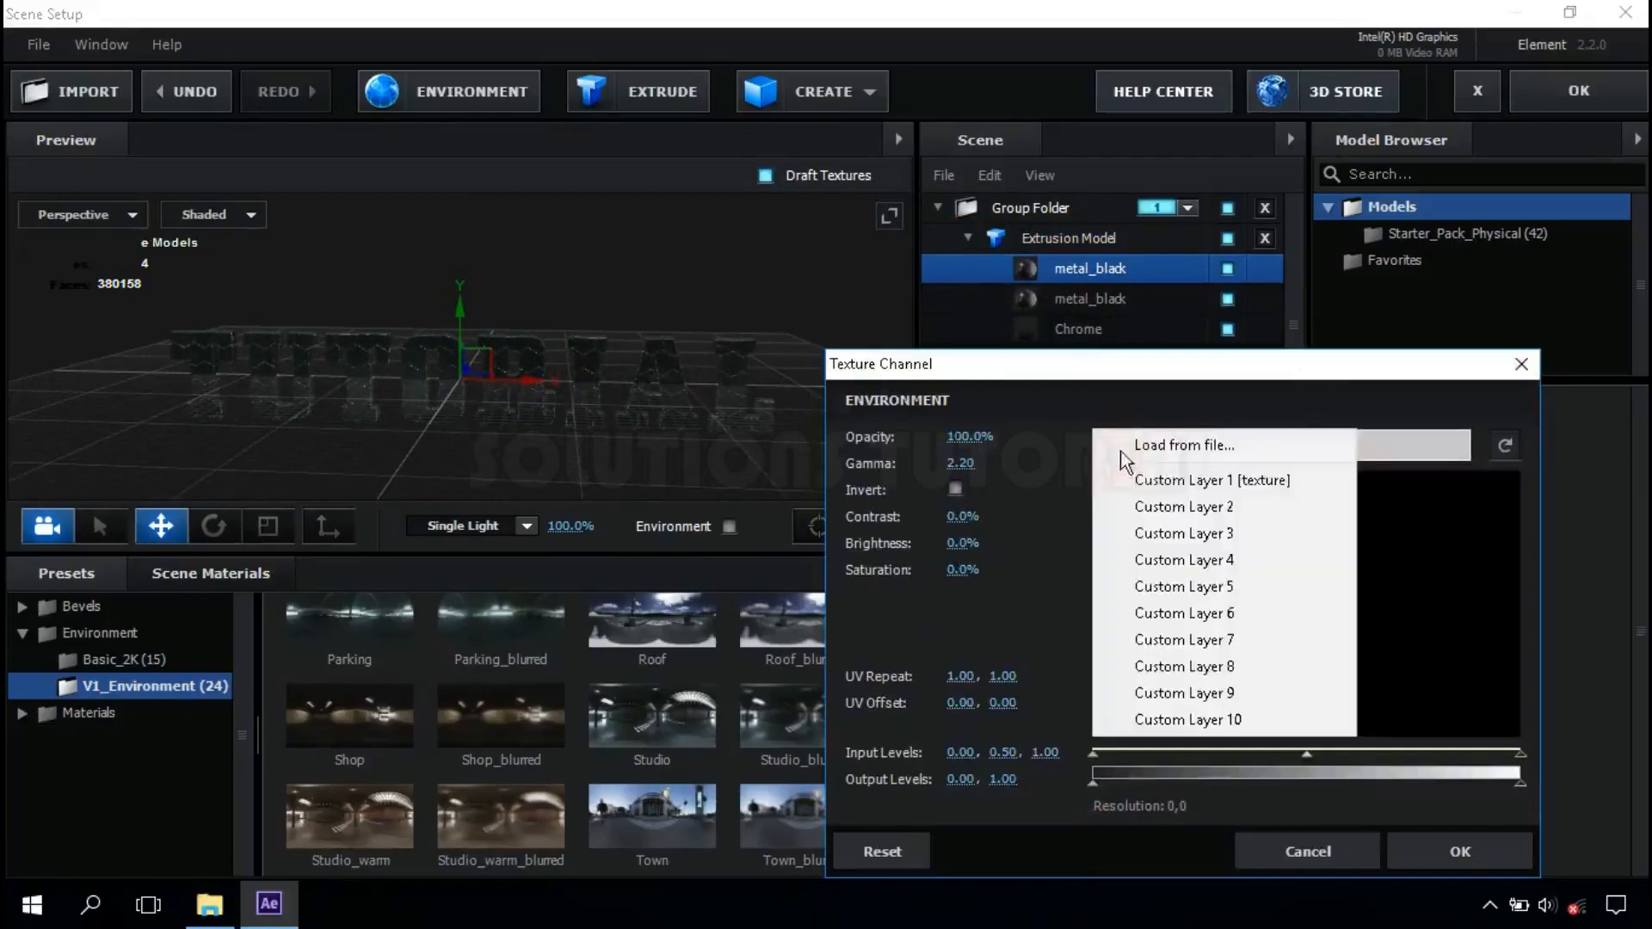
pyautogui.click(1199, 487)
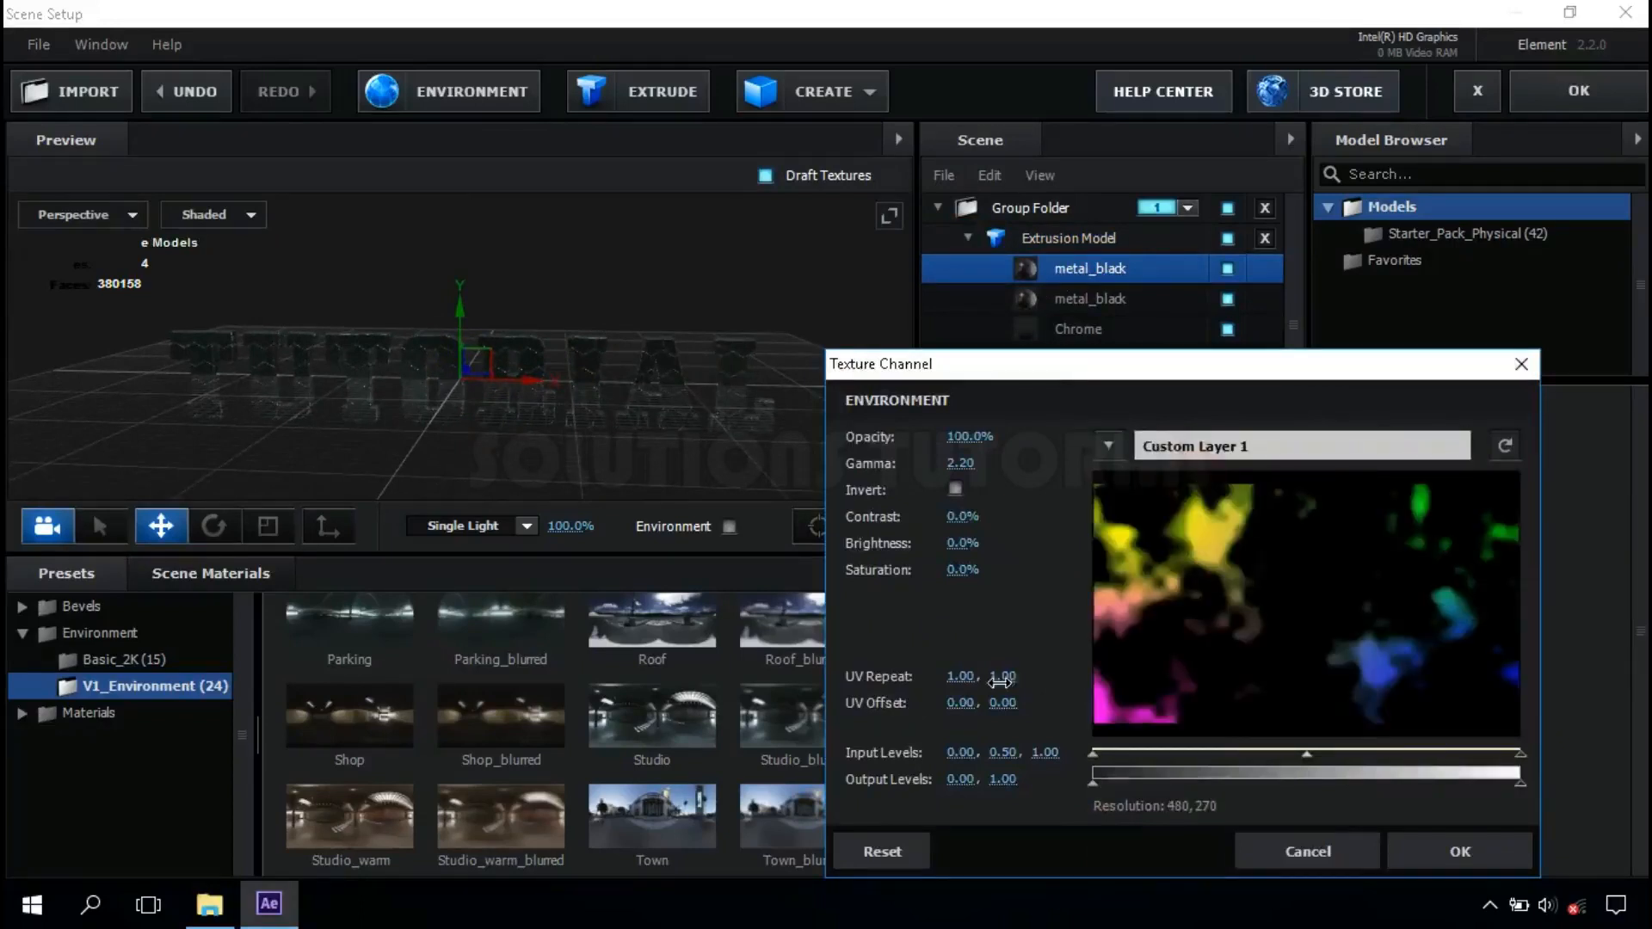
# Set the UV Repeat of the first metal_black material's environment texture to 5.00, 5.00.
pyautogui.click(961, 677)
pyautogui.write('5')
pyautogui.press('Return')
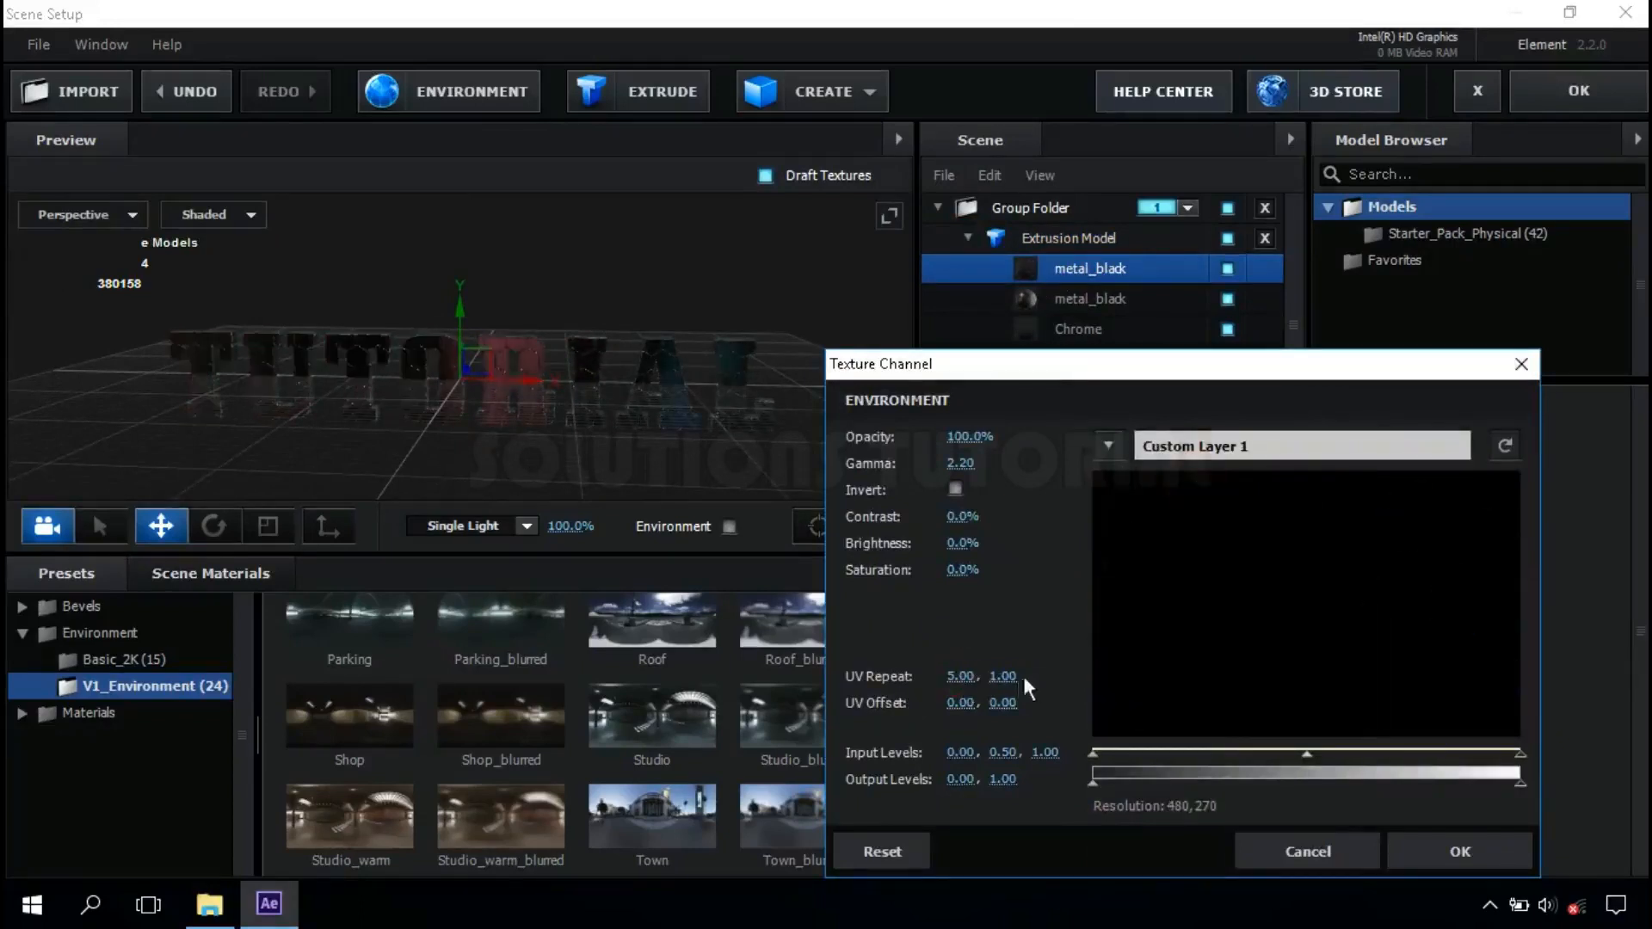
pyautogui.press('Return')
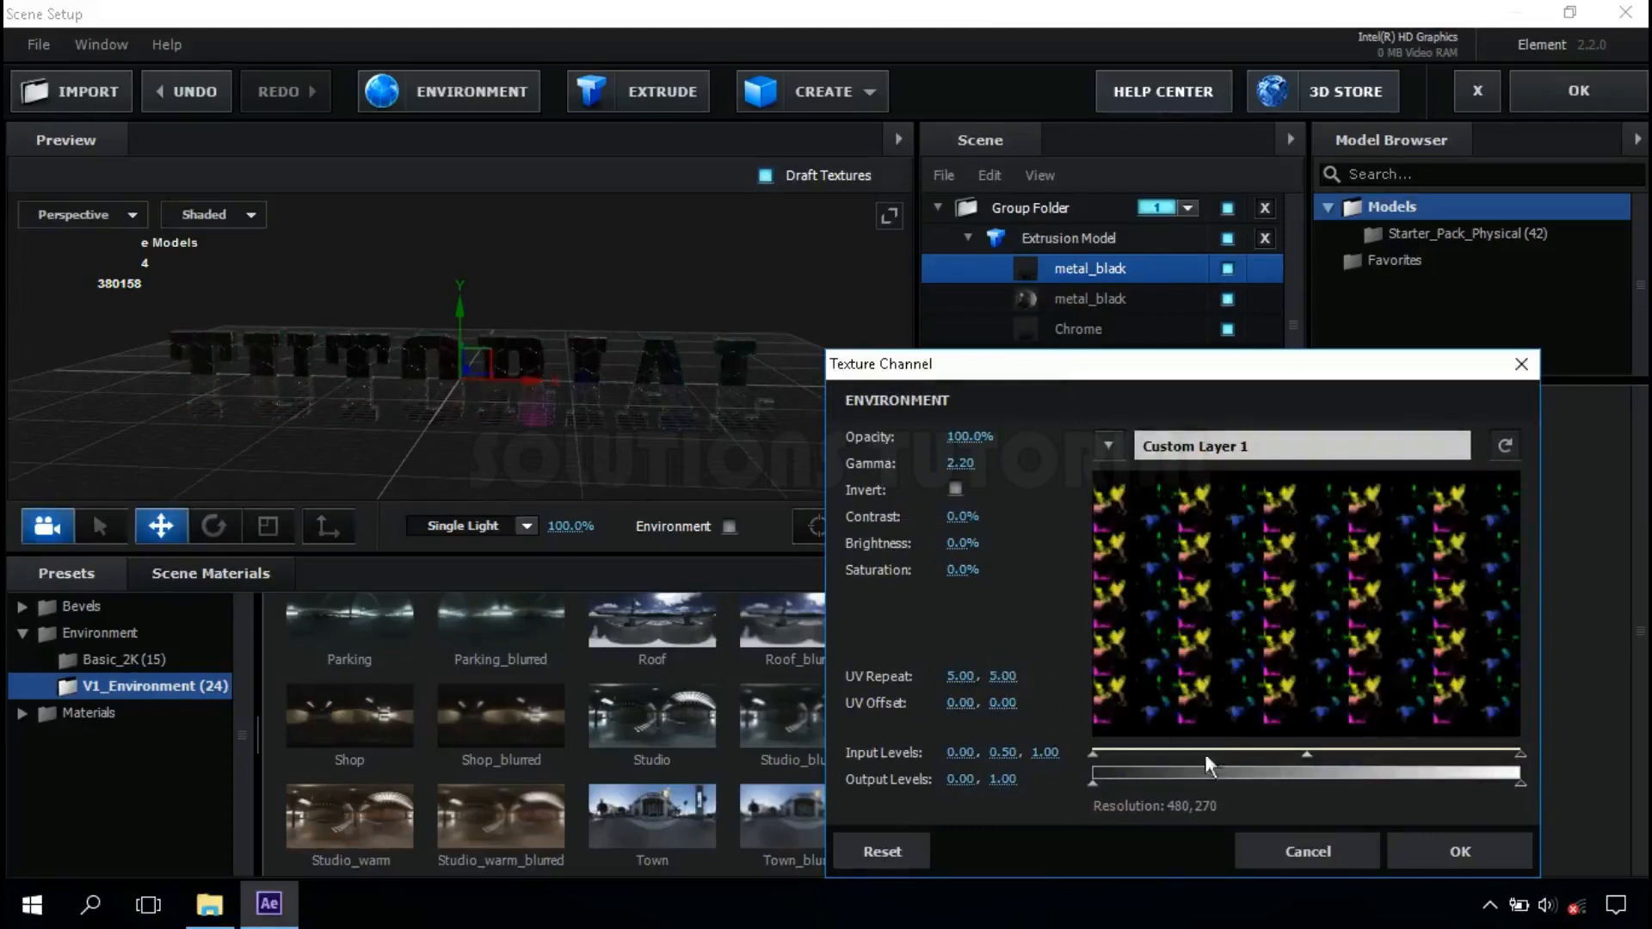
pyautogui.click(1460, 848)
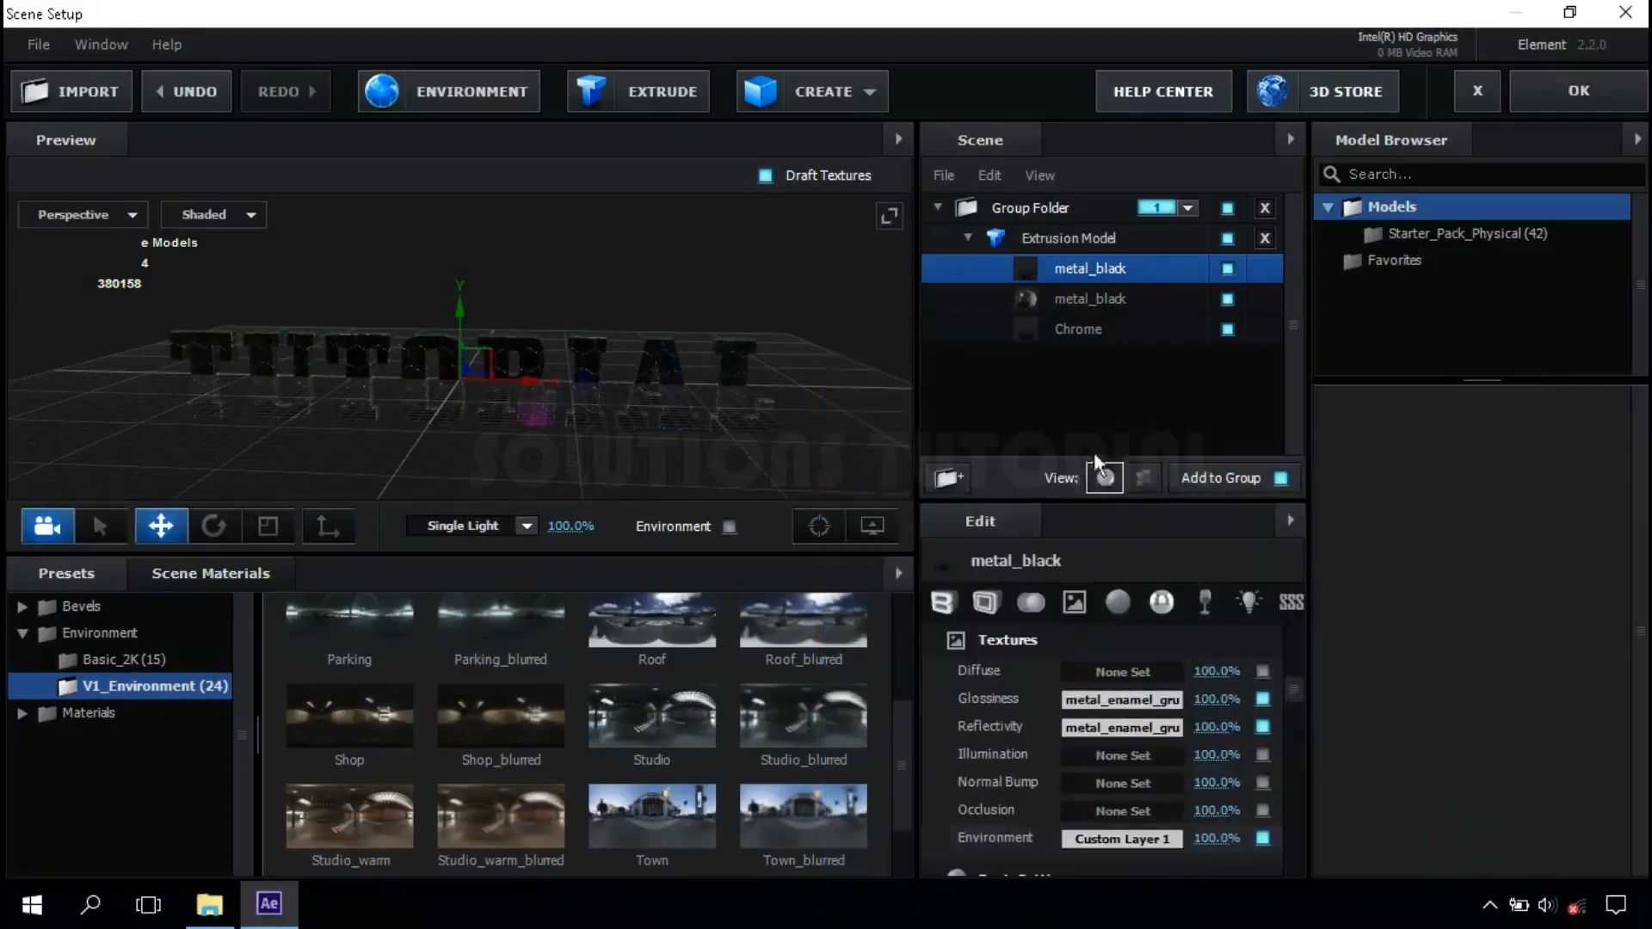
# Assign Custom Layer 1 [texture] as the Environment texture of the extrusion's second metal_black material.
pyautogui.click(1127, 297)
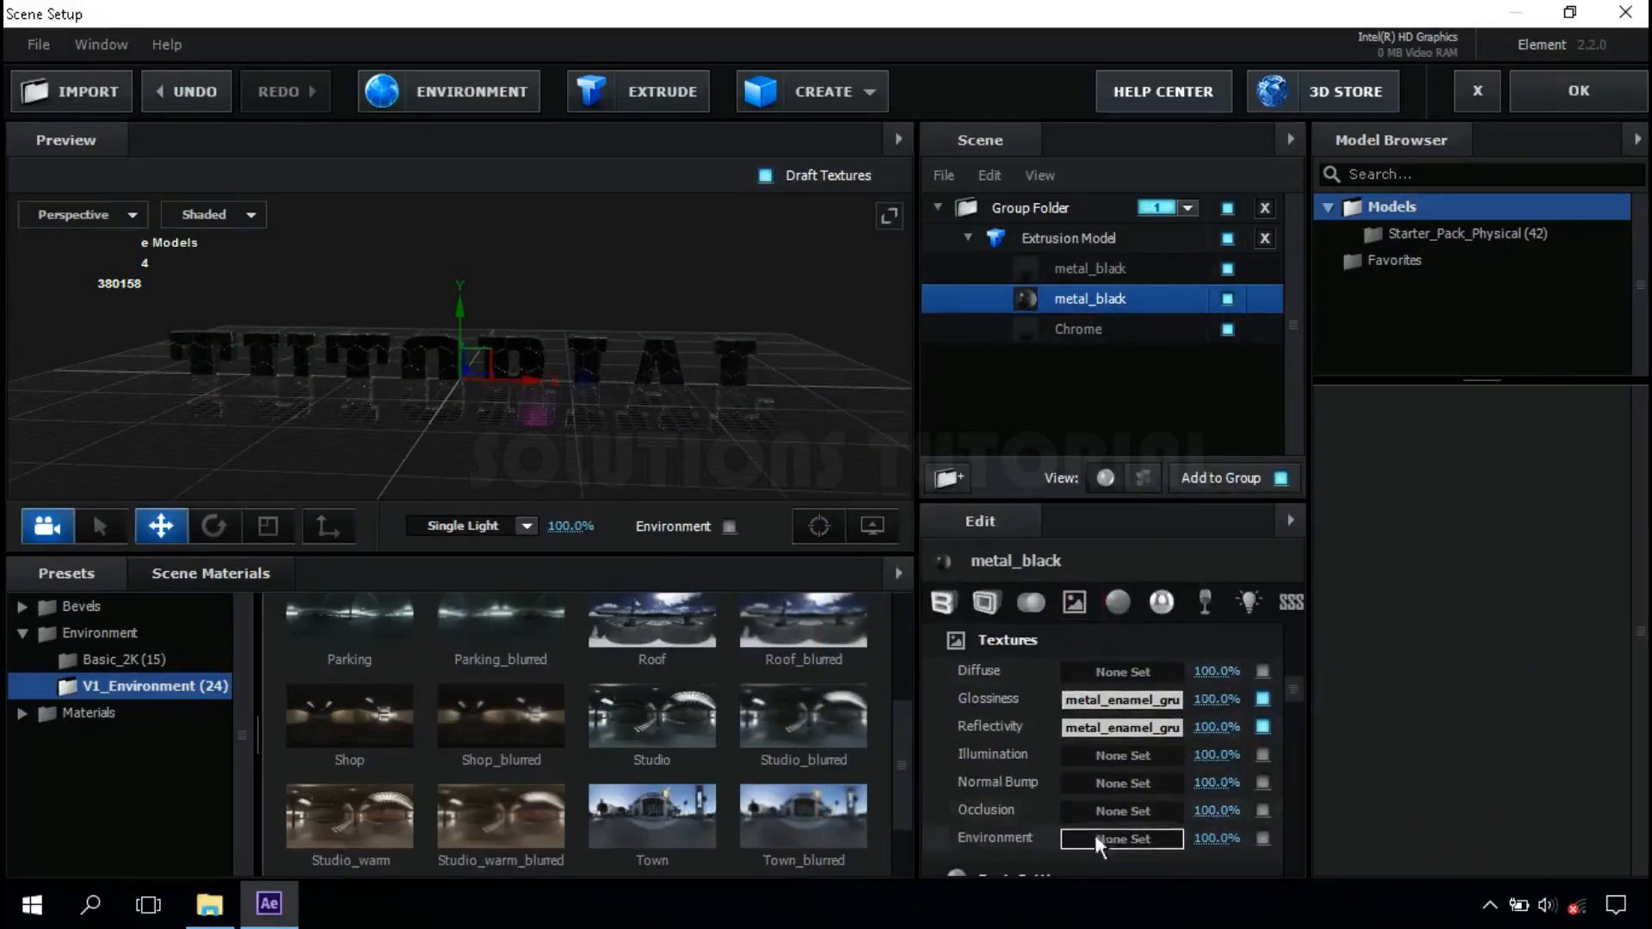
pyautogui.click(1120, 838)
pyautogui.click(1119, 453)
pyautogui.click(1157, 481)
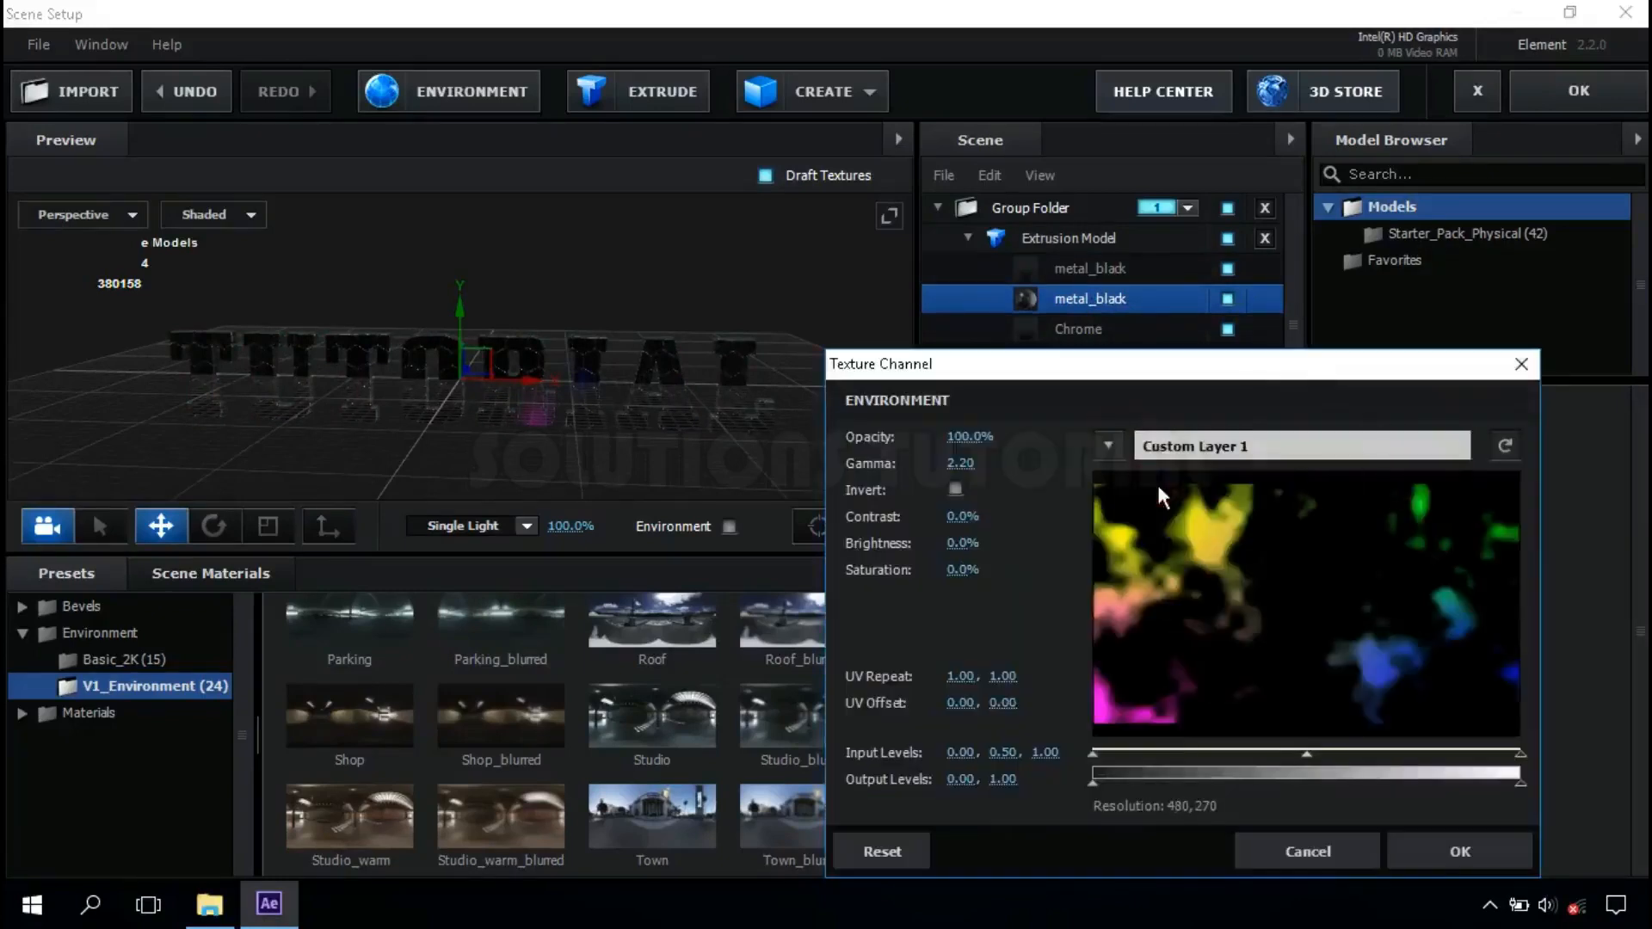
# Set the UV Repeat of the second metal_black material's environment texture to 5.00, 5.00.
pyautogui.click(964, 677)
pyautogui.write('5')
pyautogui.press('Return')
pyautogui.write('5')
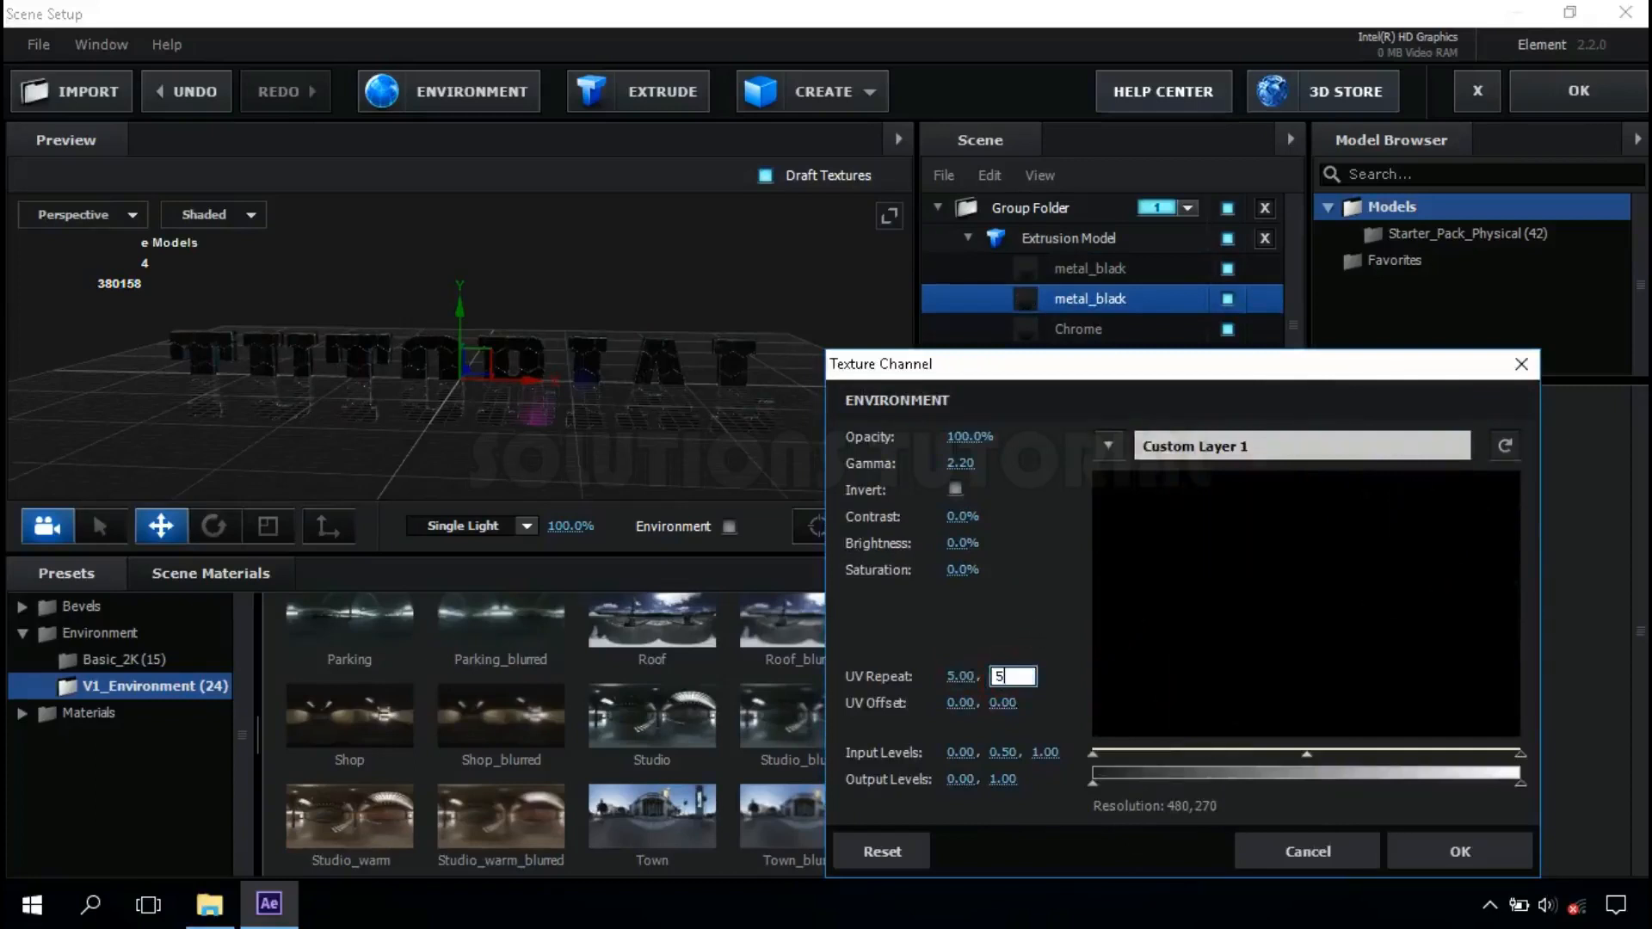
pyautogui.press('Return')
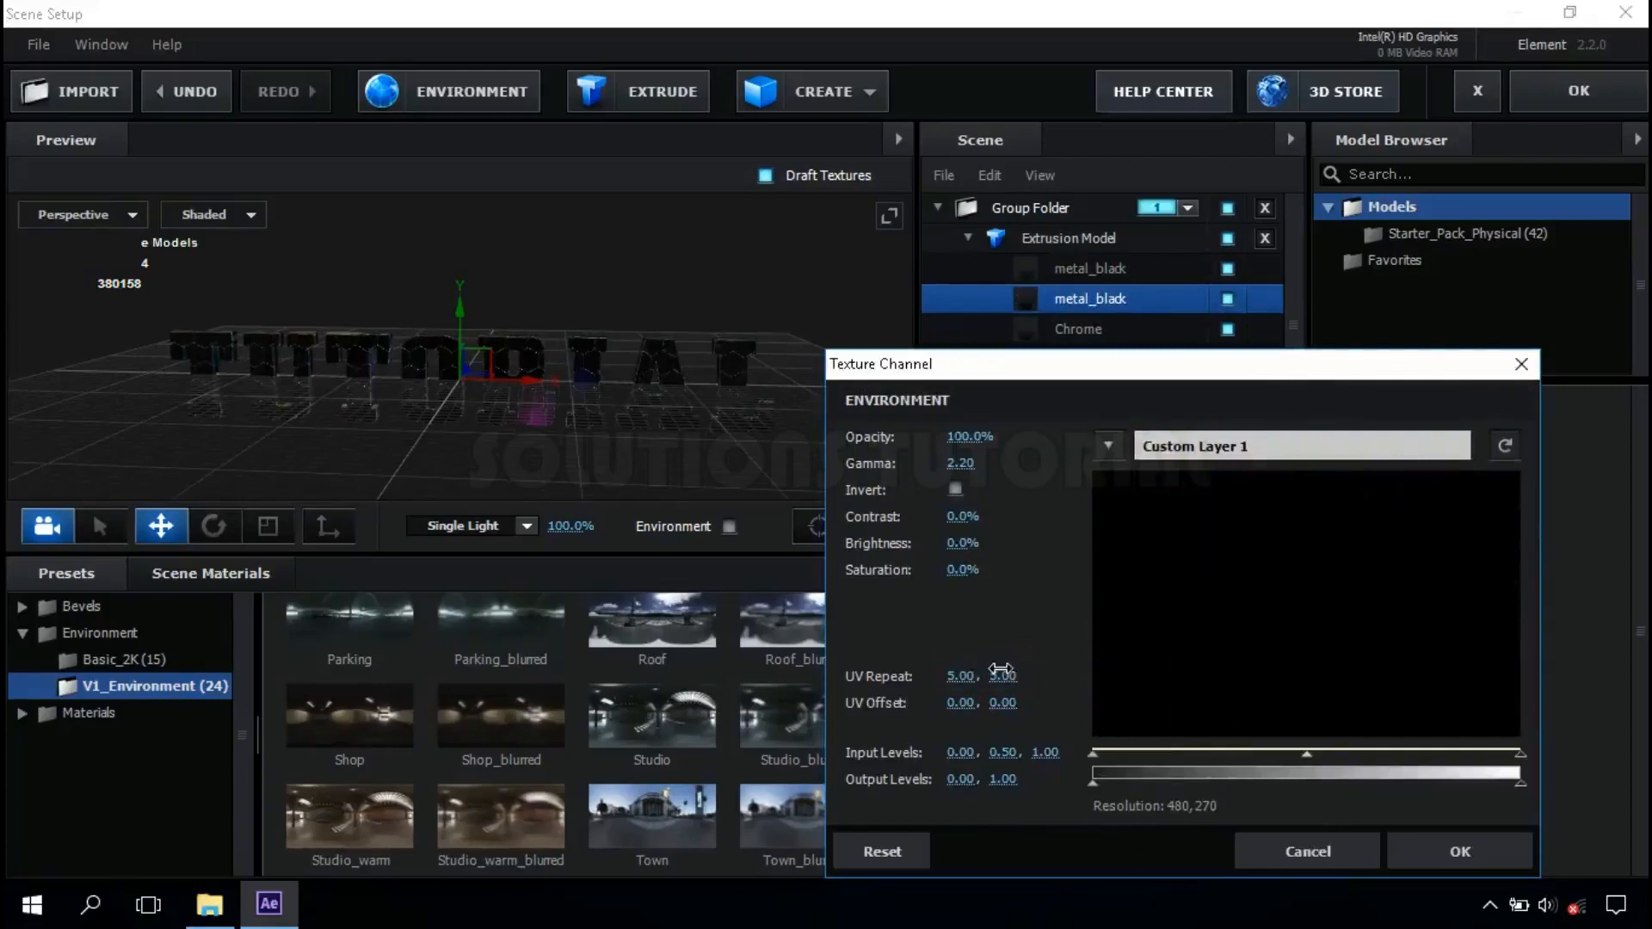
pyautogui.click(1430, 838)
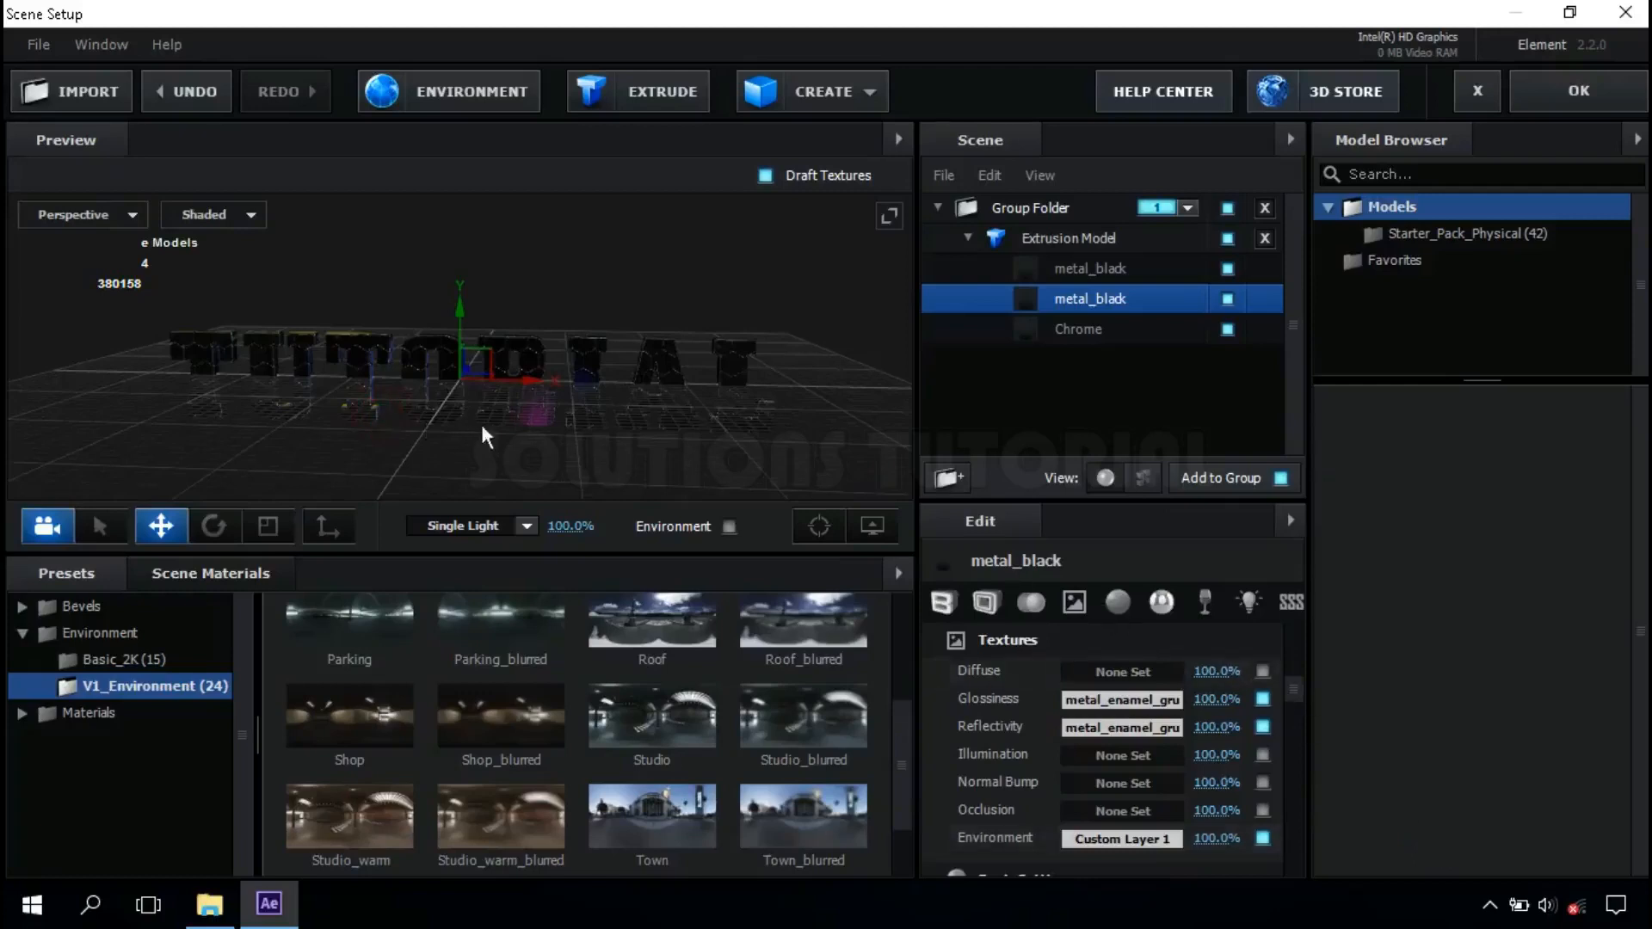
# Duplicate the TUTORIAL extrusion model in the Group Folder.
pyautogui.moveTo(480, 421); pyautogui.dragTo(560, 425)
pyautogui.scroll(-6, 560, 425)
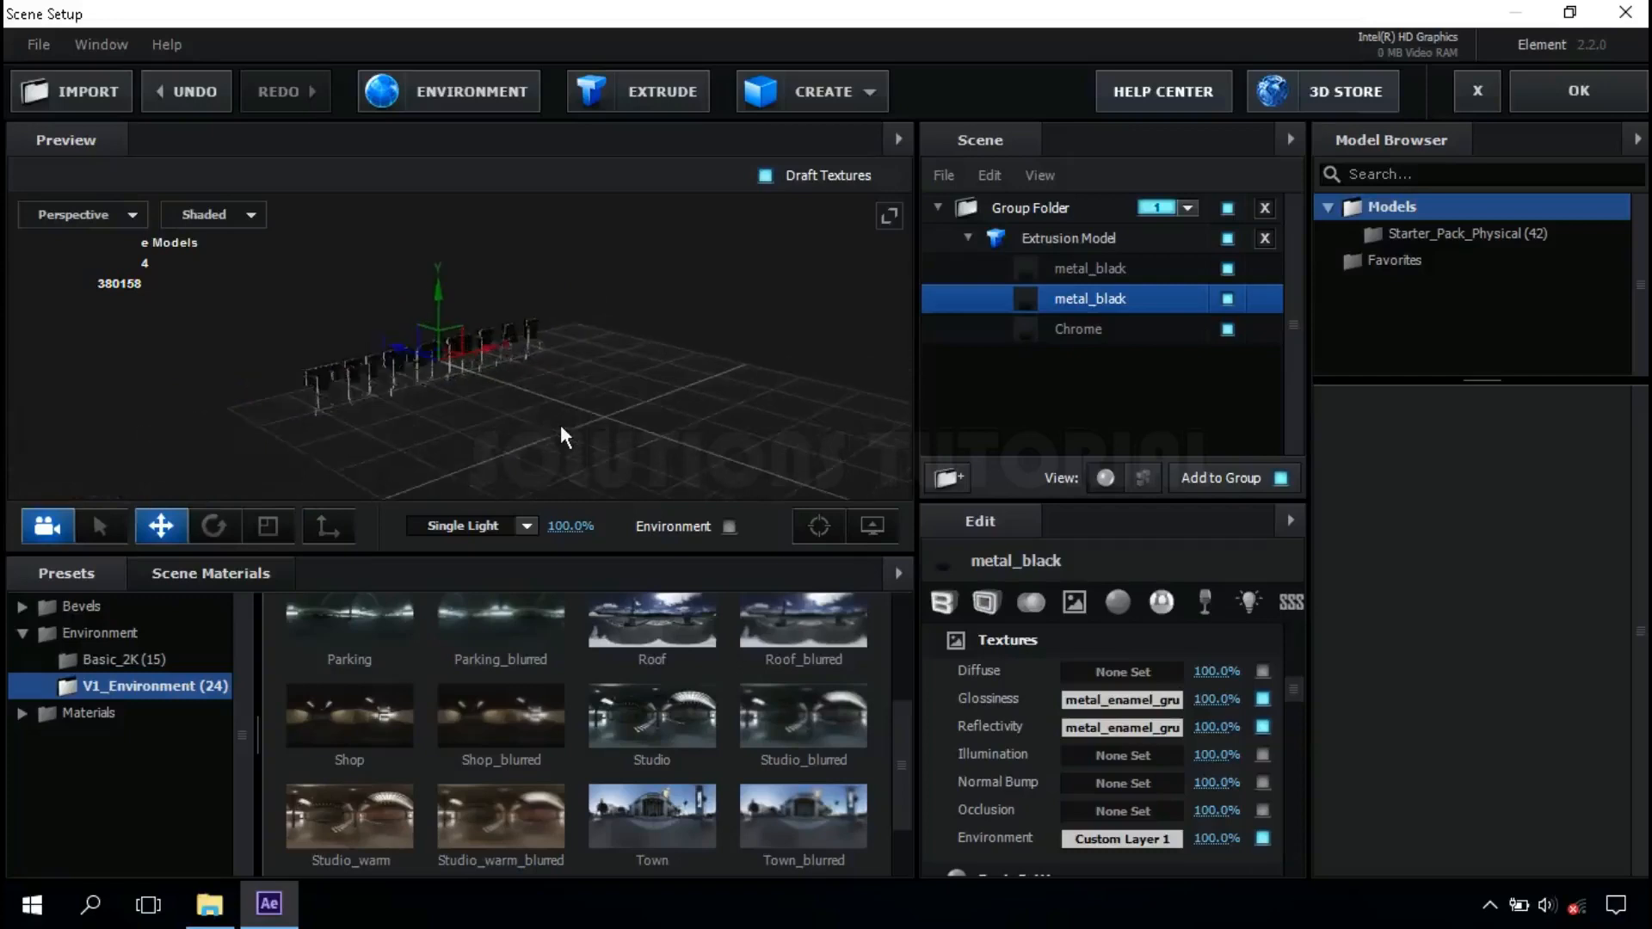
pyautogui.click(965, 245)
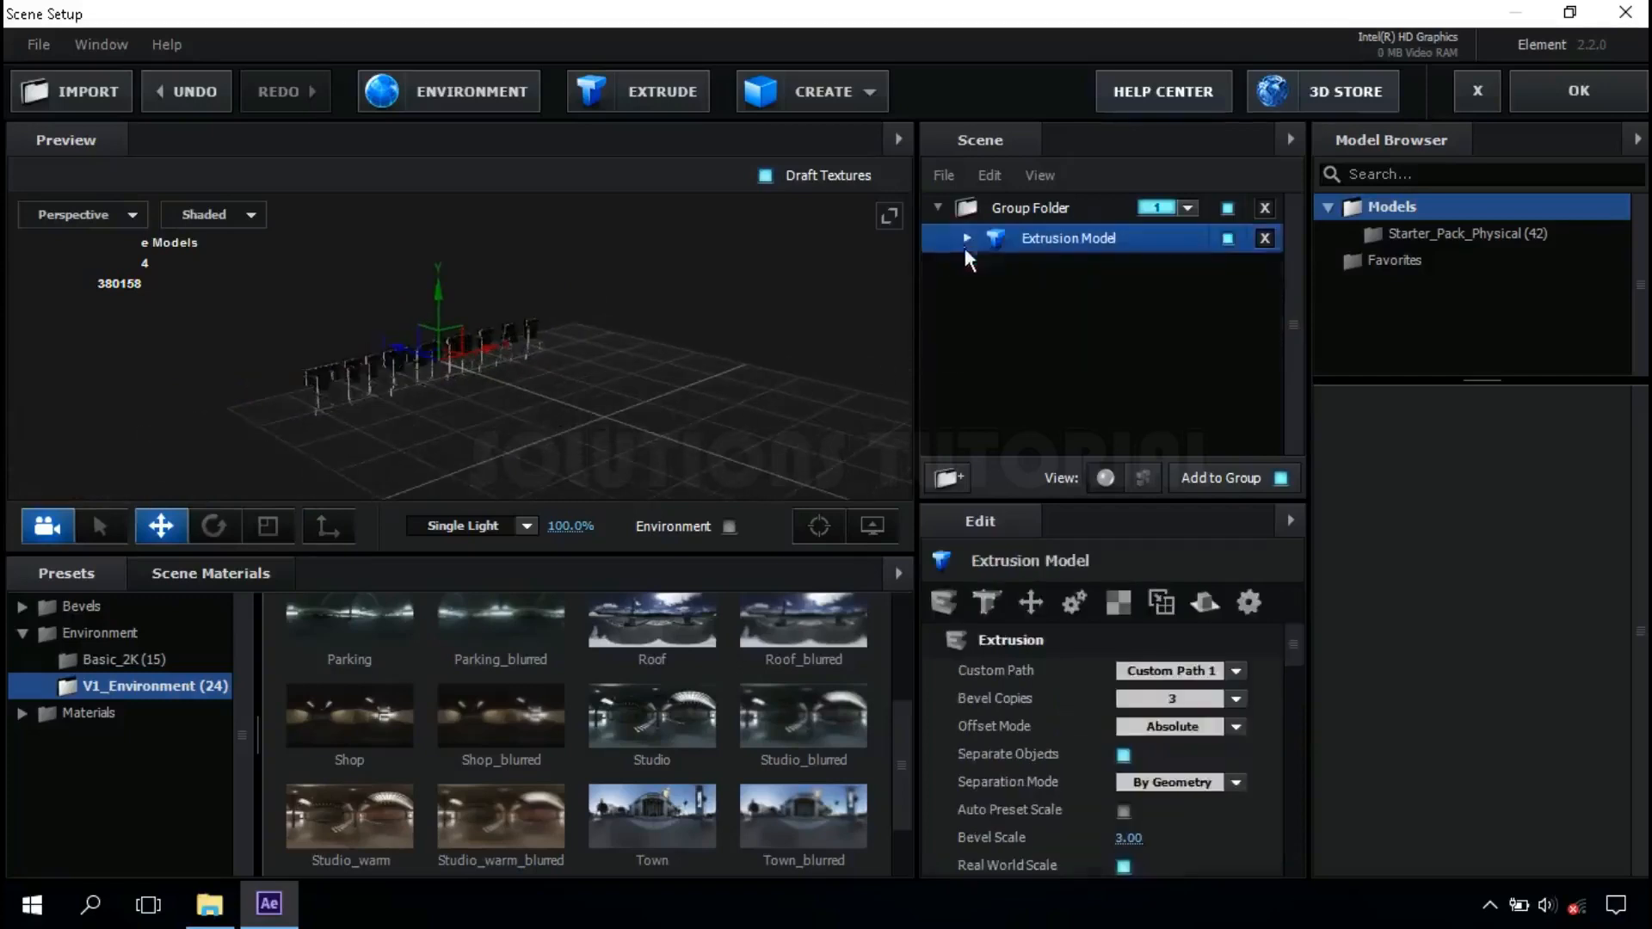
pyautogui.click(1108, 242)
pyautogui.rightClick(1065, 240)
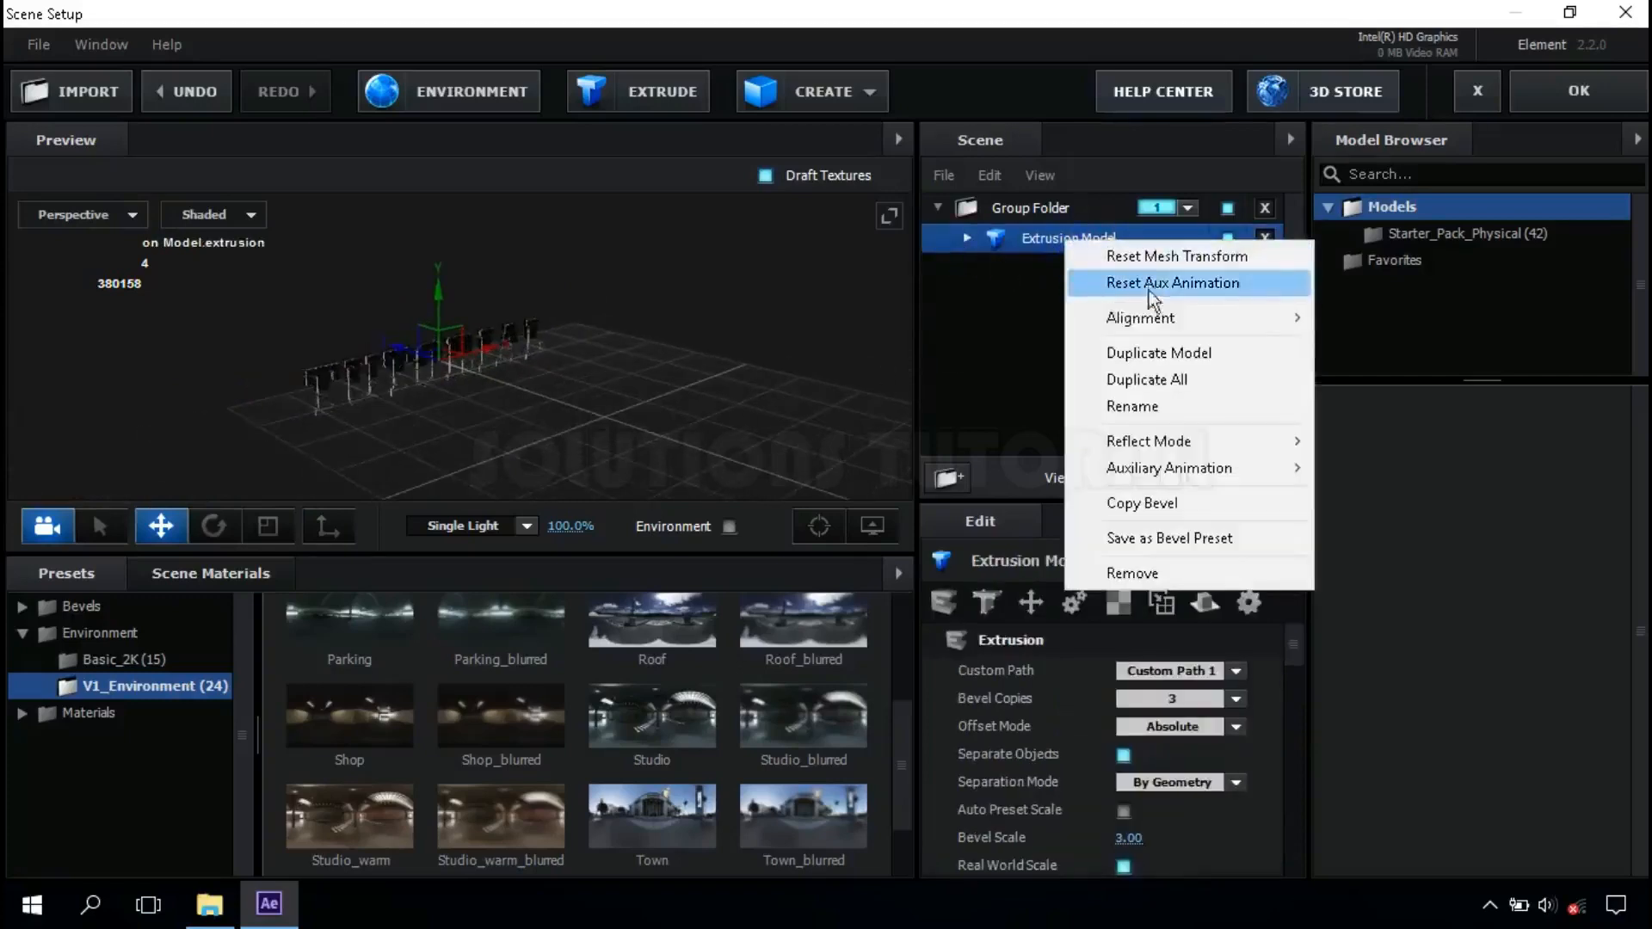
pyautogui.click(1238, 362)
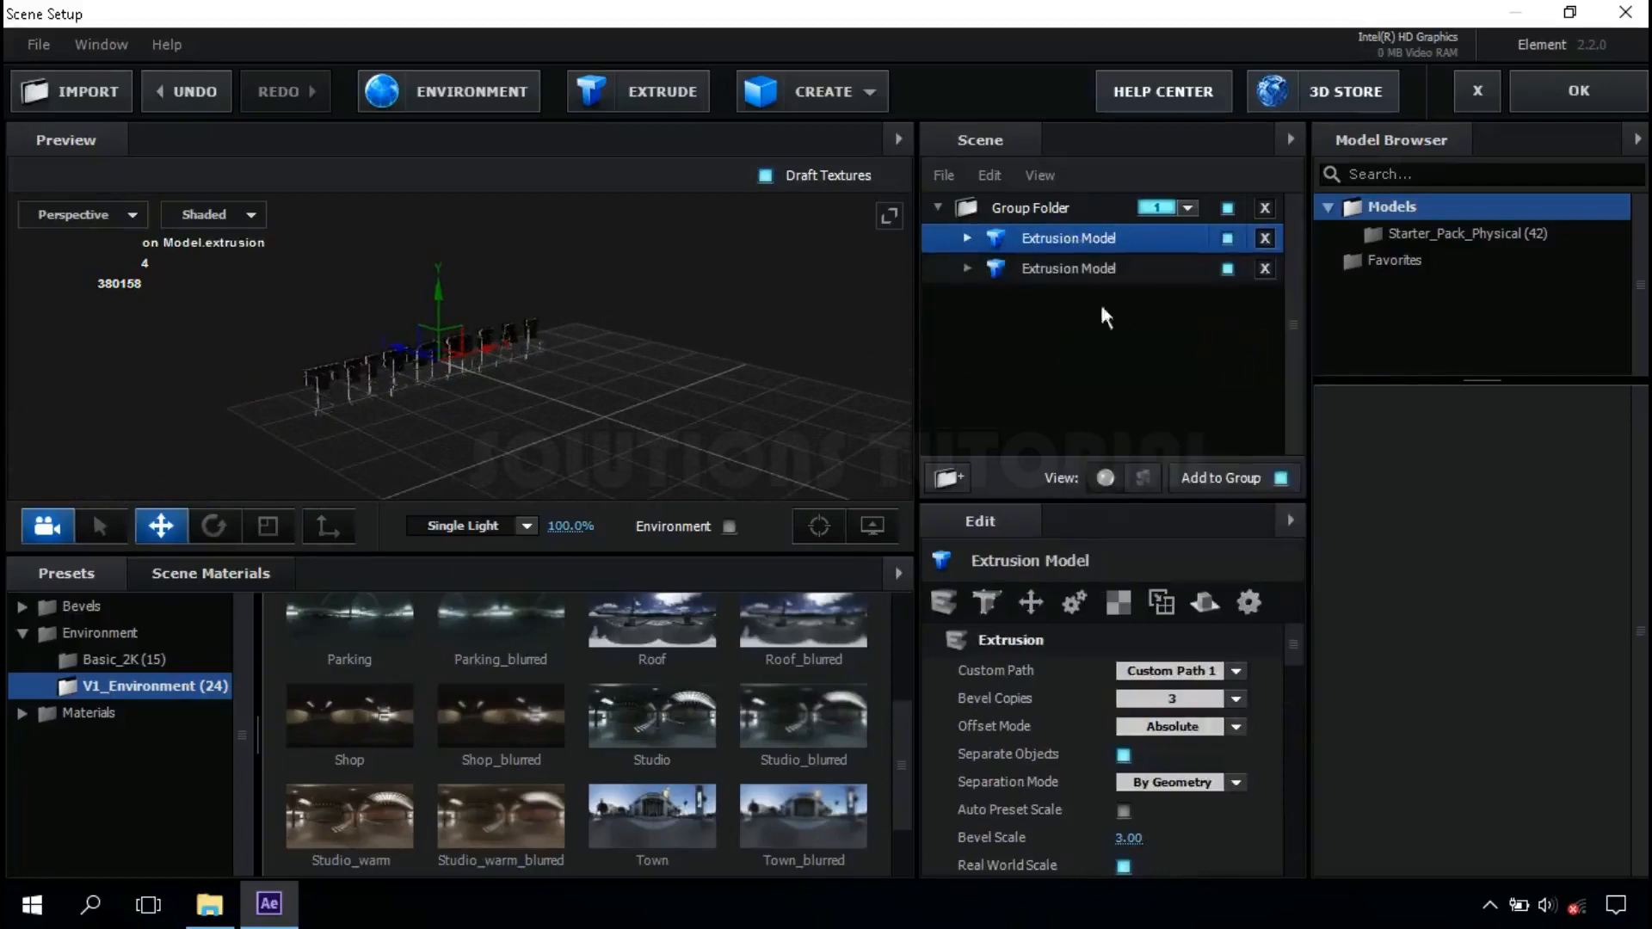
# Move the second Extrusion Model along the Z axis to the opposite edge of the grid from the first one.
pyautogui.click(1086, 269)
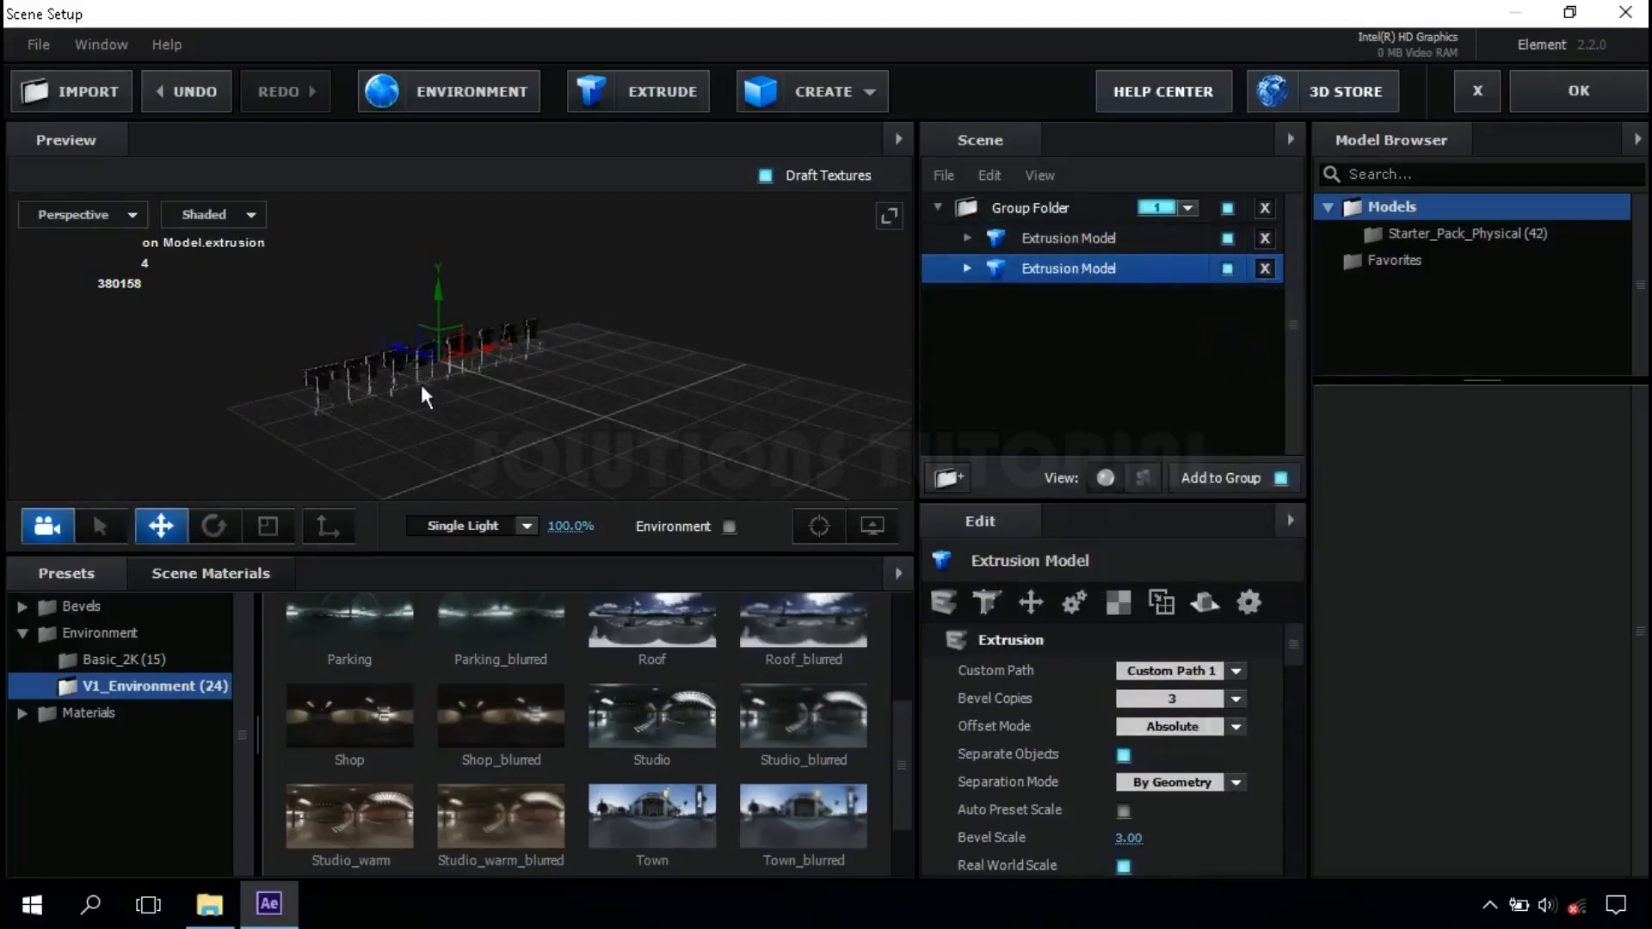
pyautogui.moveTo(430, 360)
pyautogui.mouseDown()
pyautogui.moveTo(838, 504)
pyautogui.moveTo(599, 384)
pyautogui.moveTo(587, 351)
pyautogui.moveTo(494, 338)
pyautogui.moveTo(394, 271)
pyautogui.moveTo(400, 297)
pyautogui.moveTo(364, 293)
pyautogui.moveTo(432, 322)
pyautogui.moveTo(451, 384)
pyautogui.mouseUp()
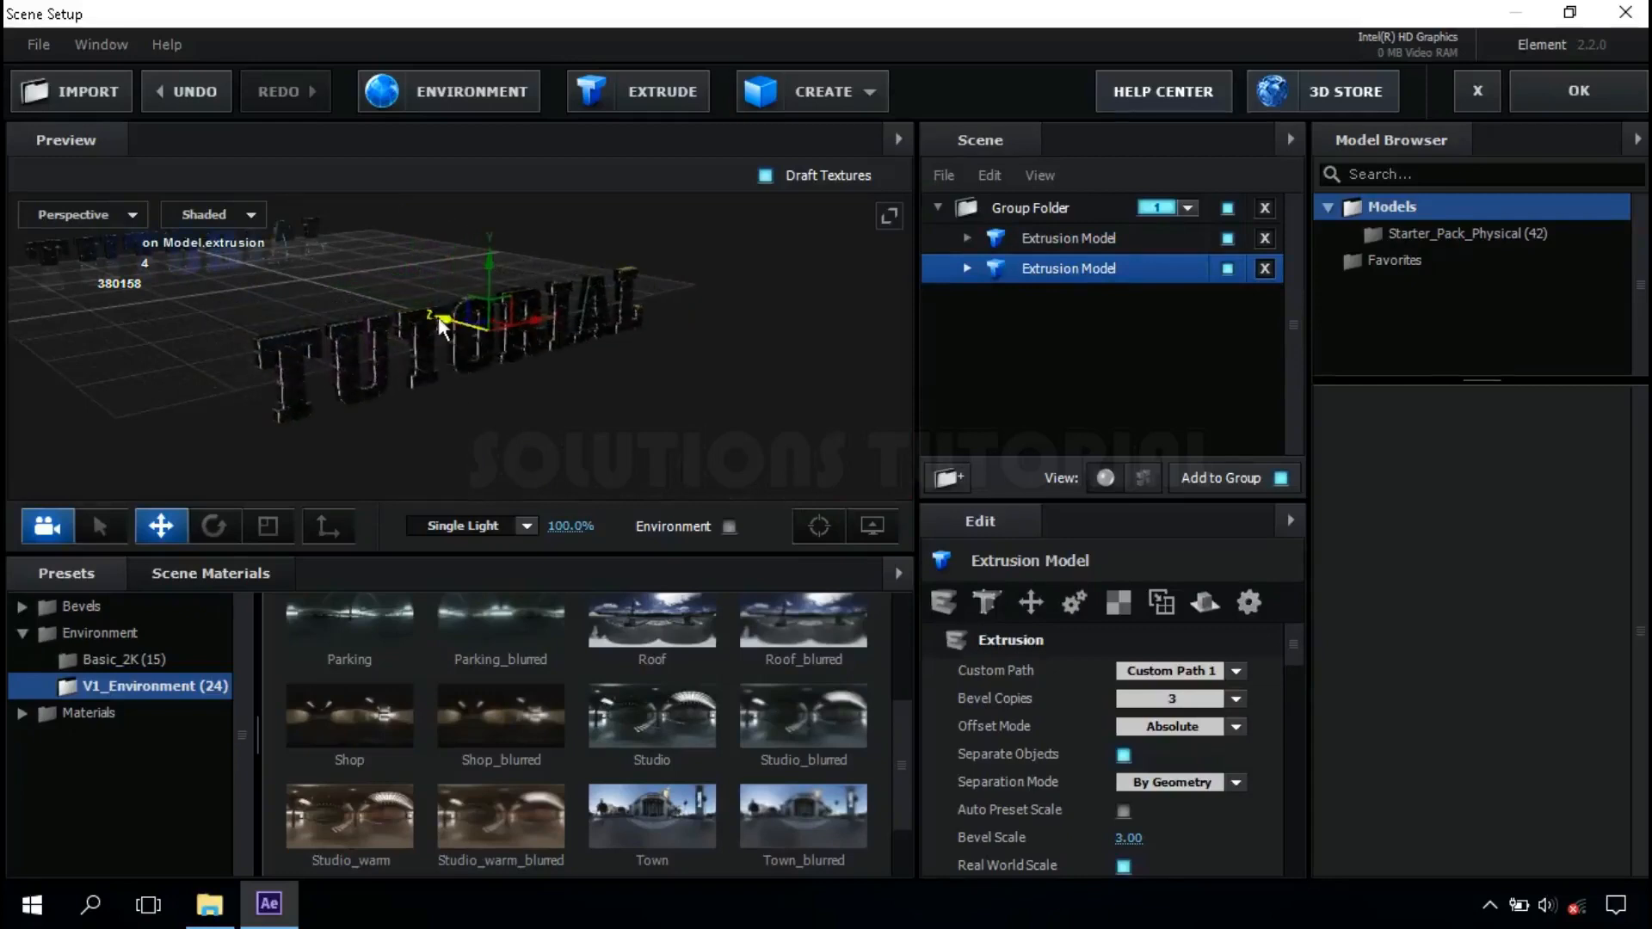
pyautogui.moveTo(428, 311); pyautogui.dragTo(489, 365)
pyautogui.scroll(-5, 369, 311)
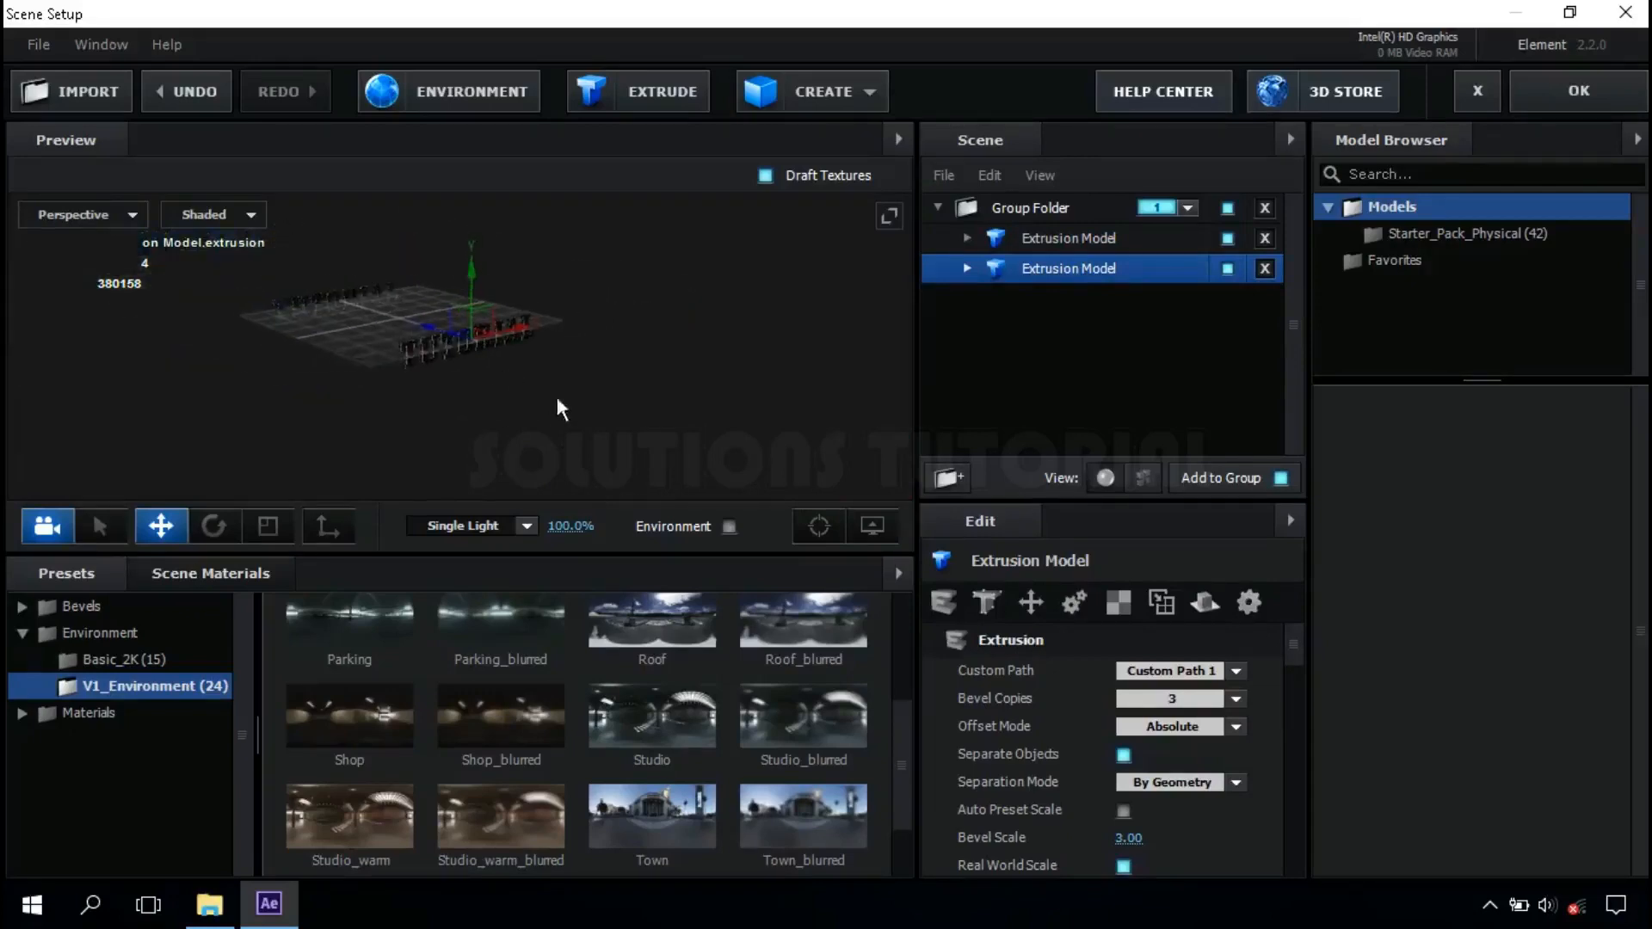
pyautogui.moveTo(561, 409)
pyautogui.mouseDown()
pyautogui.moveTo(647, 442)
pyautogui.moveTo(590, 405)
pyautogui.mouseUp()
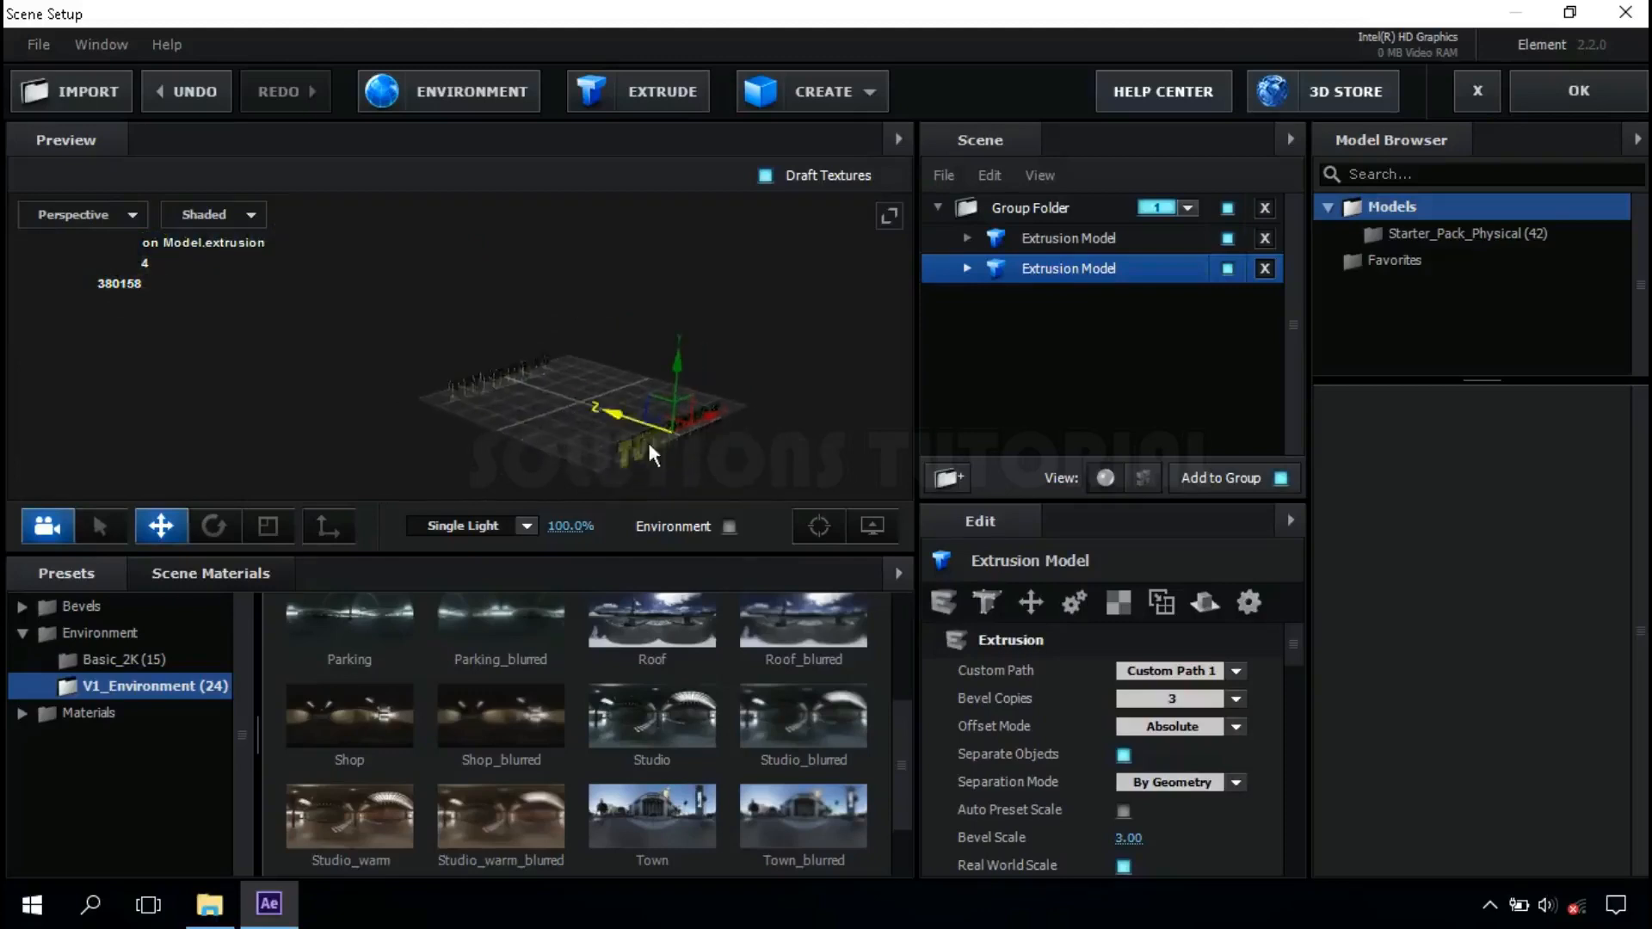
pyautogui.scroll(5, 596, 404)
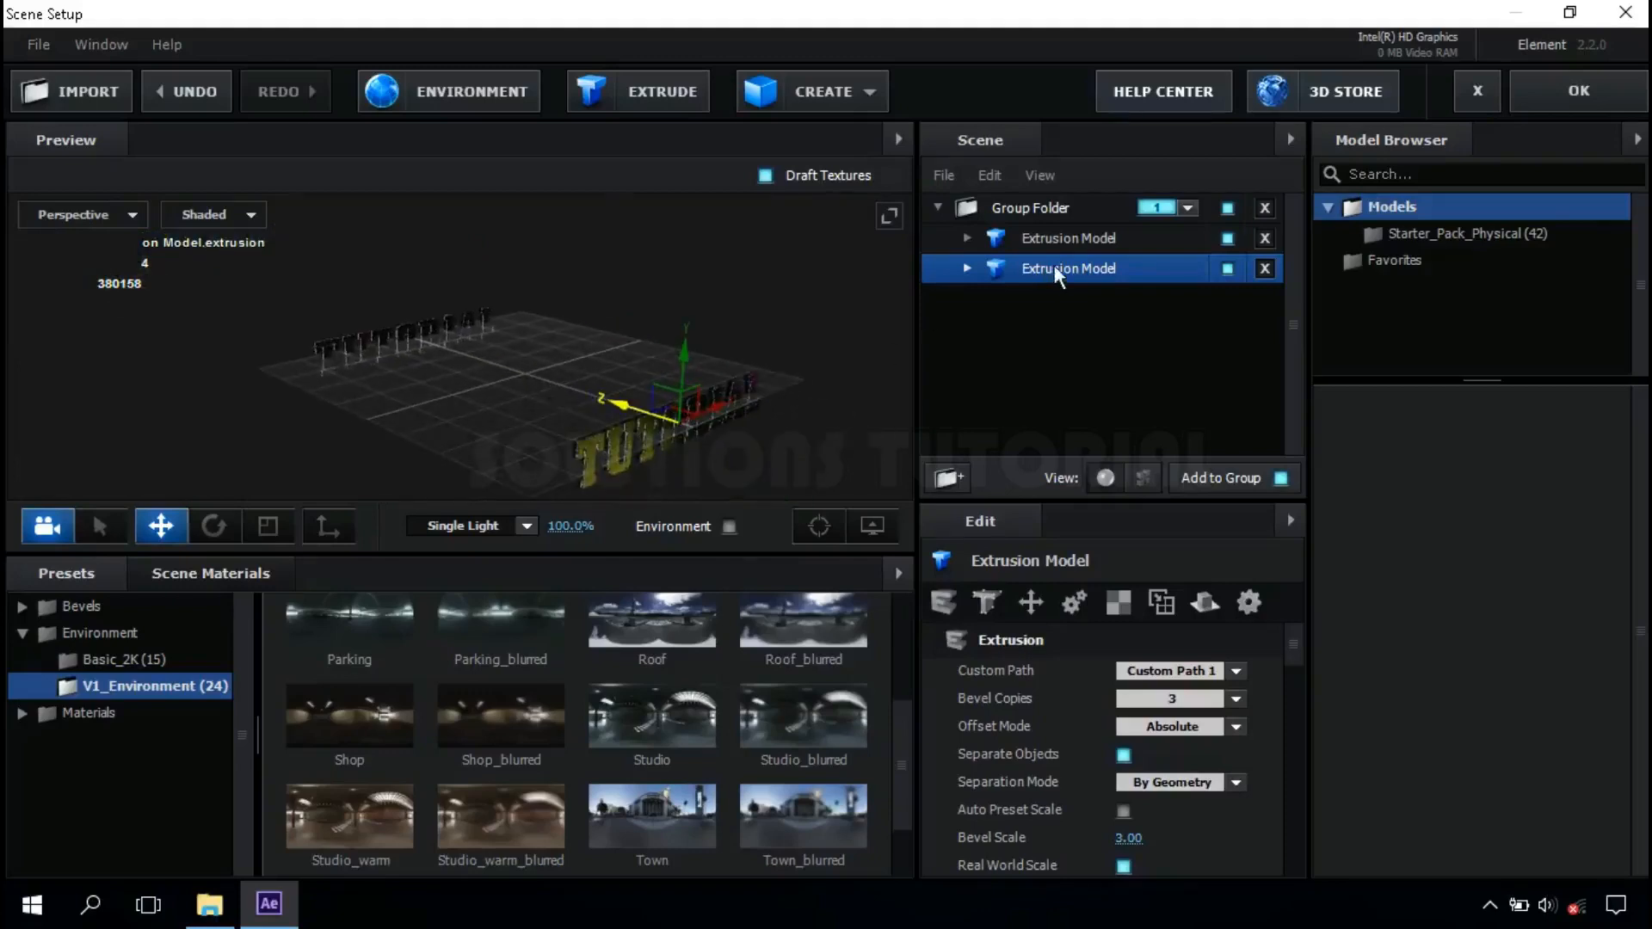
# Take the second Extrusion Model out of the Group Folder and assign it to group 2.
pyautogui.moveTo(1050, 265); pyautogui.dragTo(1054, 411)
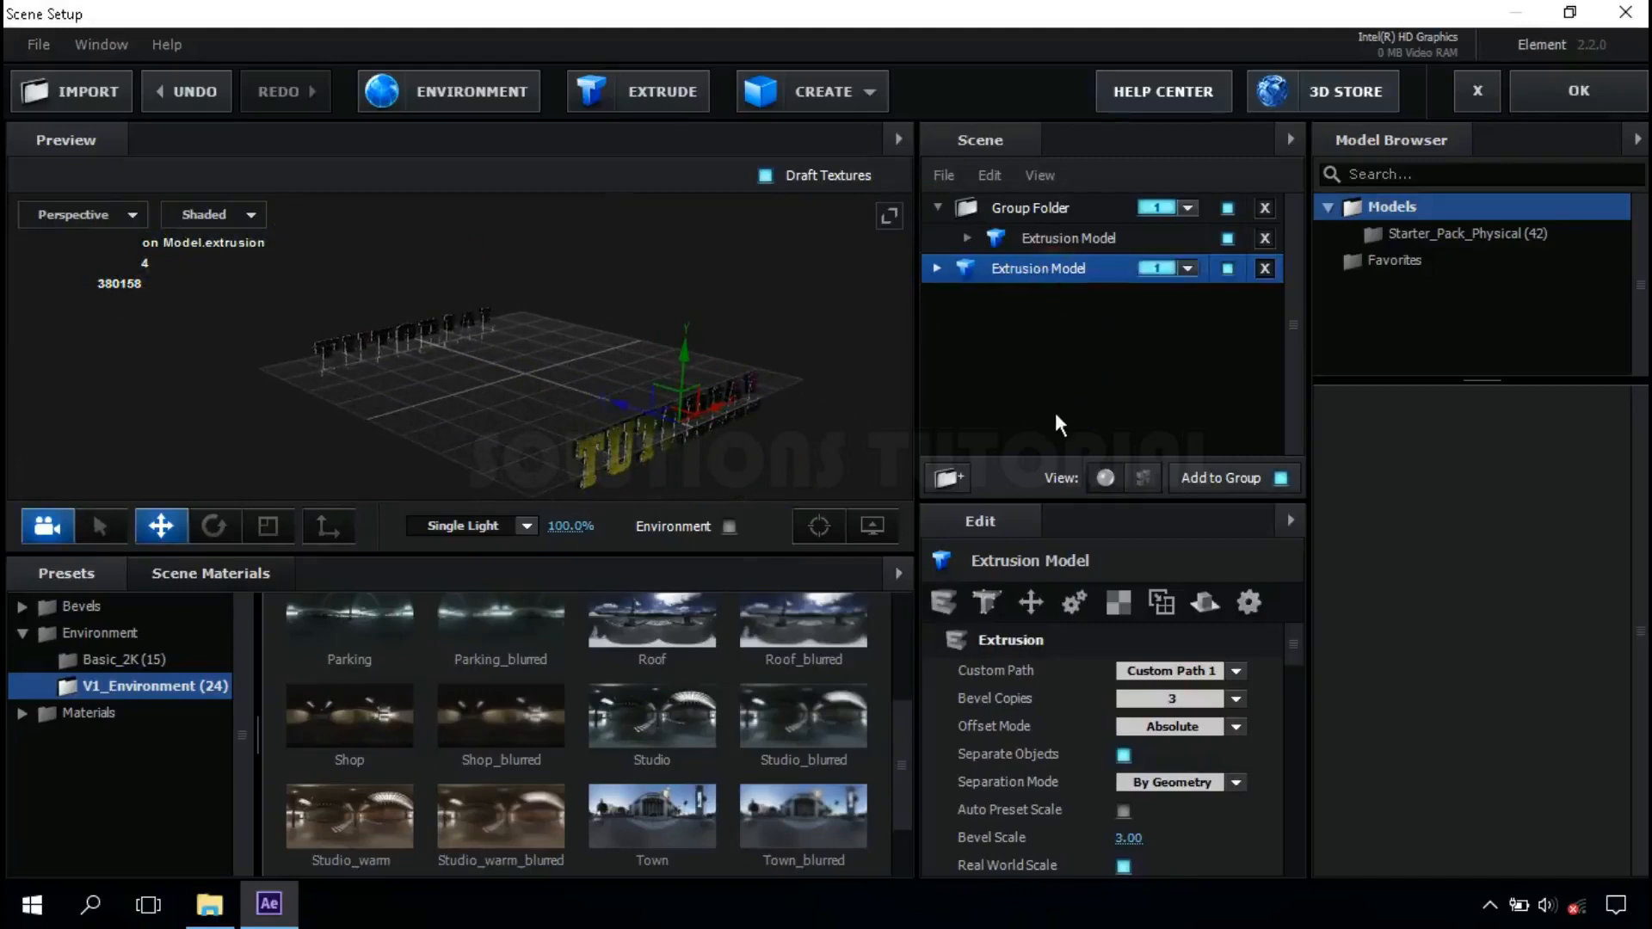
pyautogui.click(1181, 267)
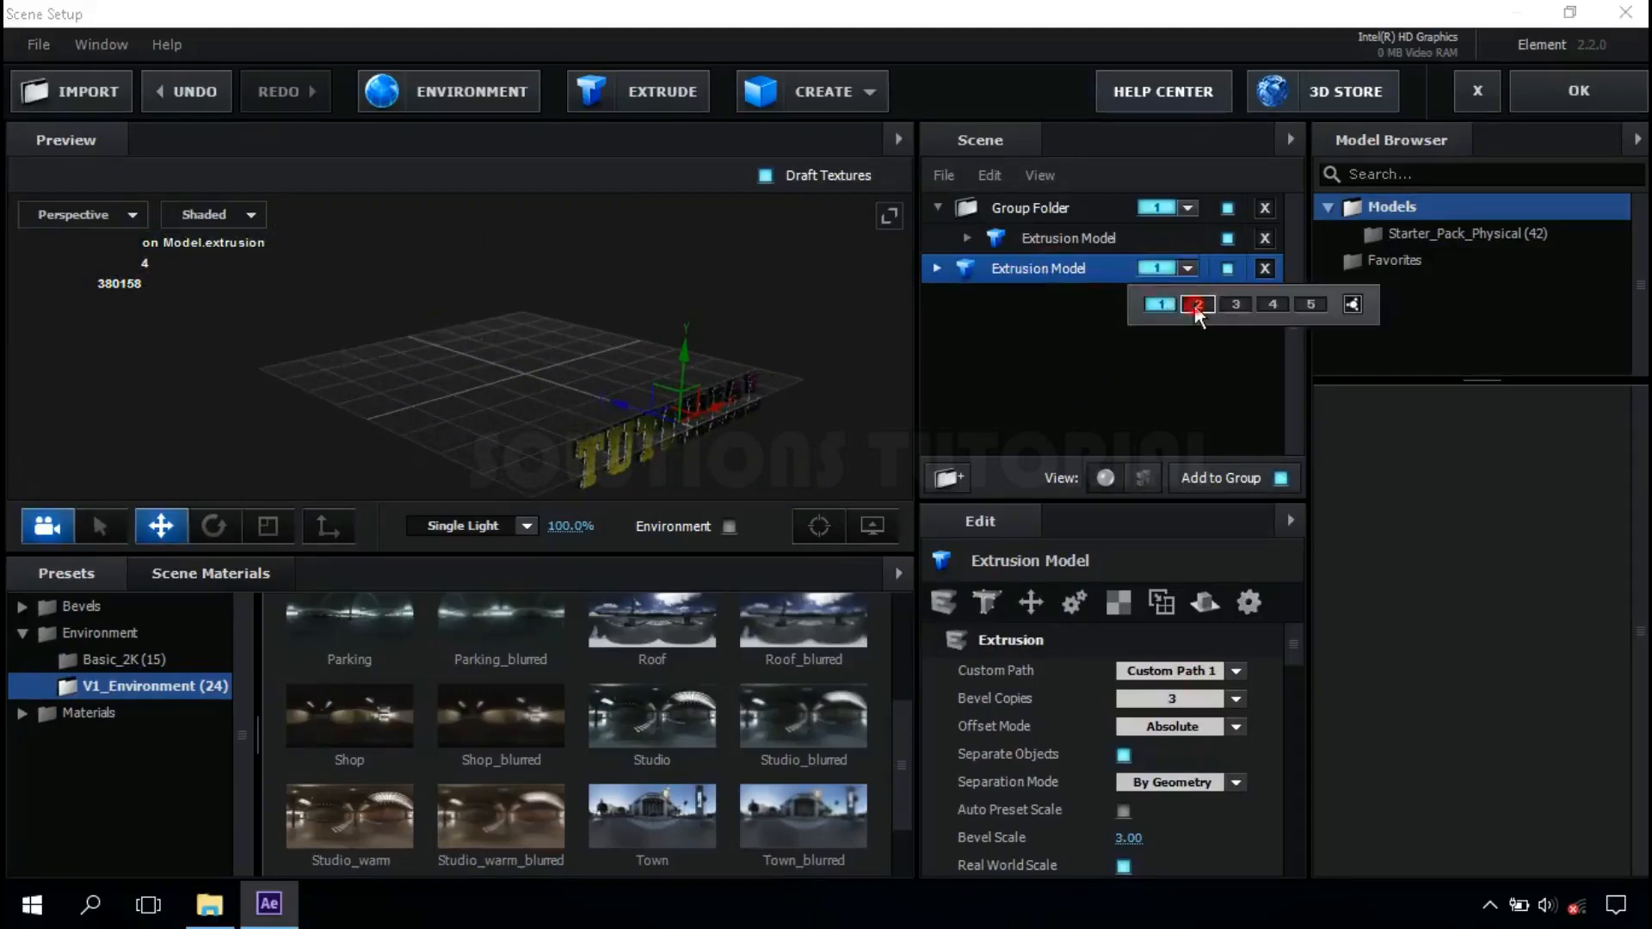
pyautogui.click(1041, 273)
# Create a plane model inside the Group Folder and select it.
pyautogui.click(1031, 209)
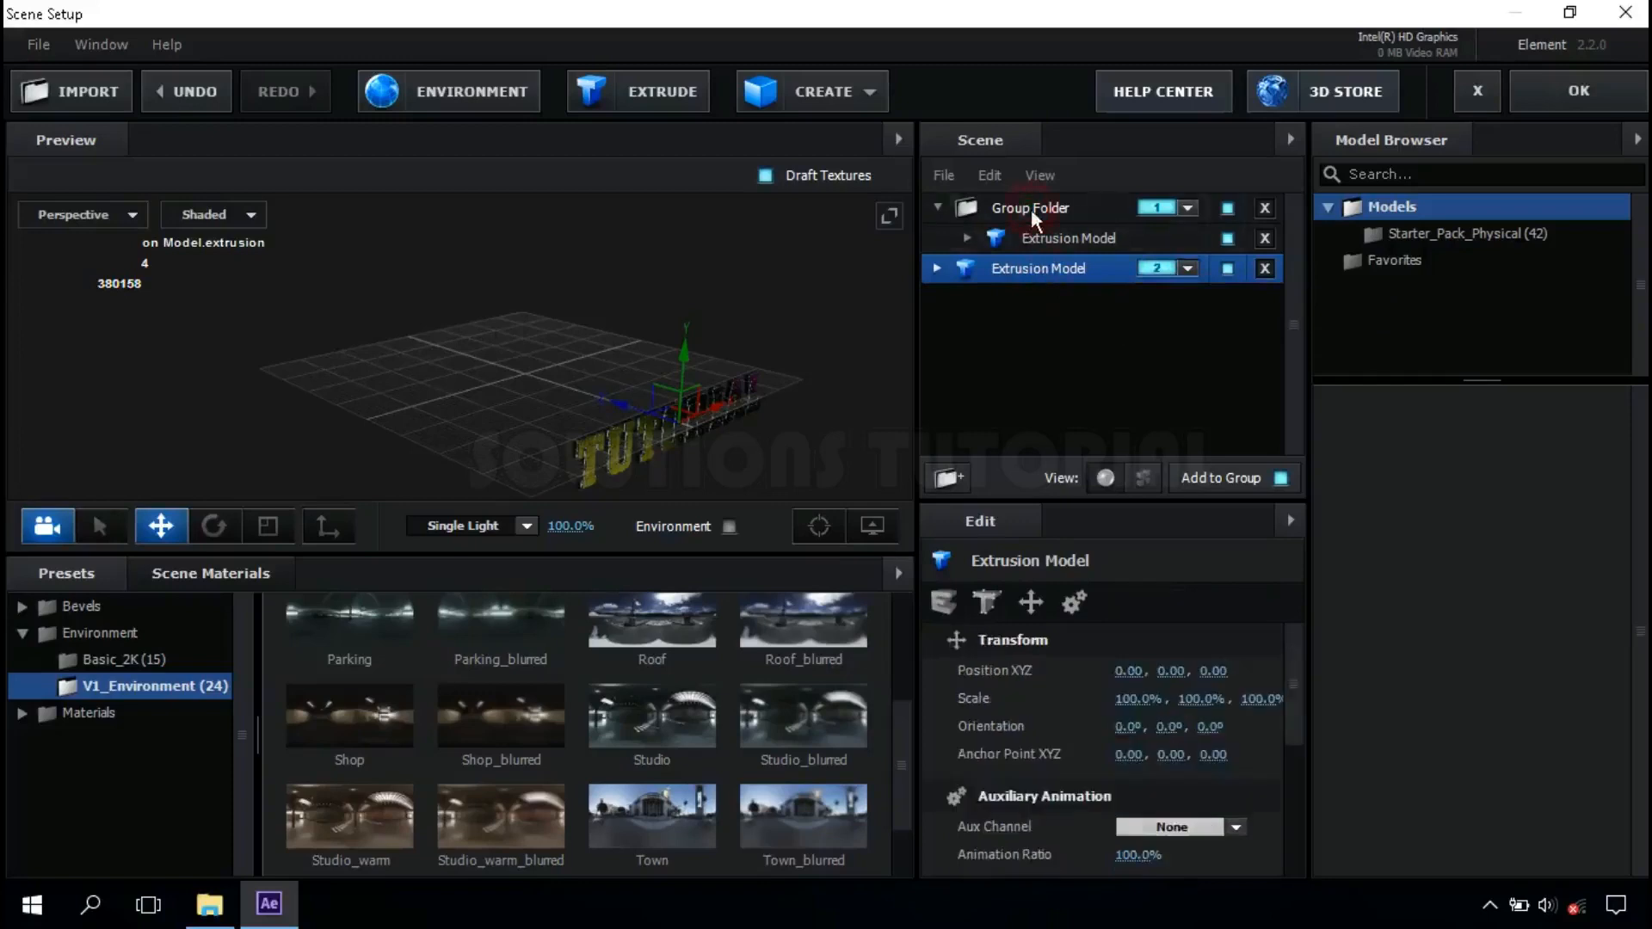
pyautogui.click(855, 91)
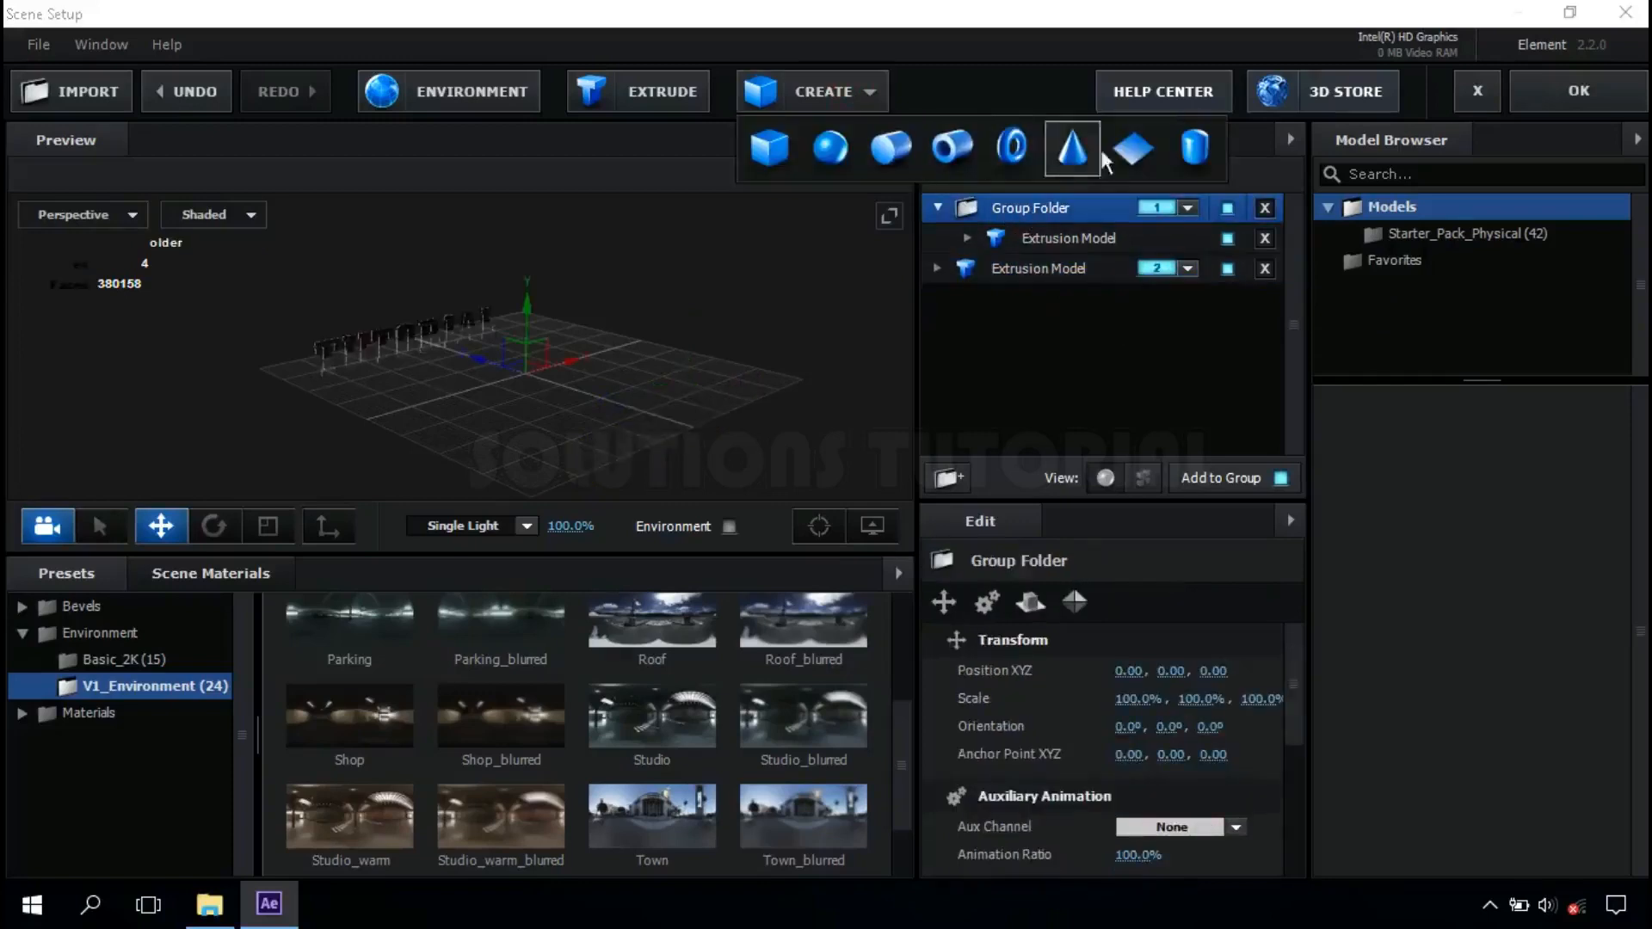
pyautogui.click(1128, 142)
pyautogui.click(1054, 238)
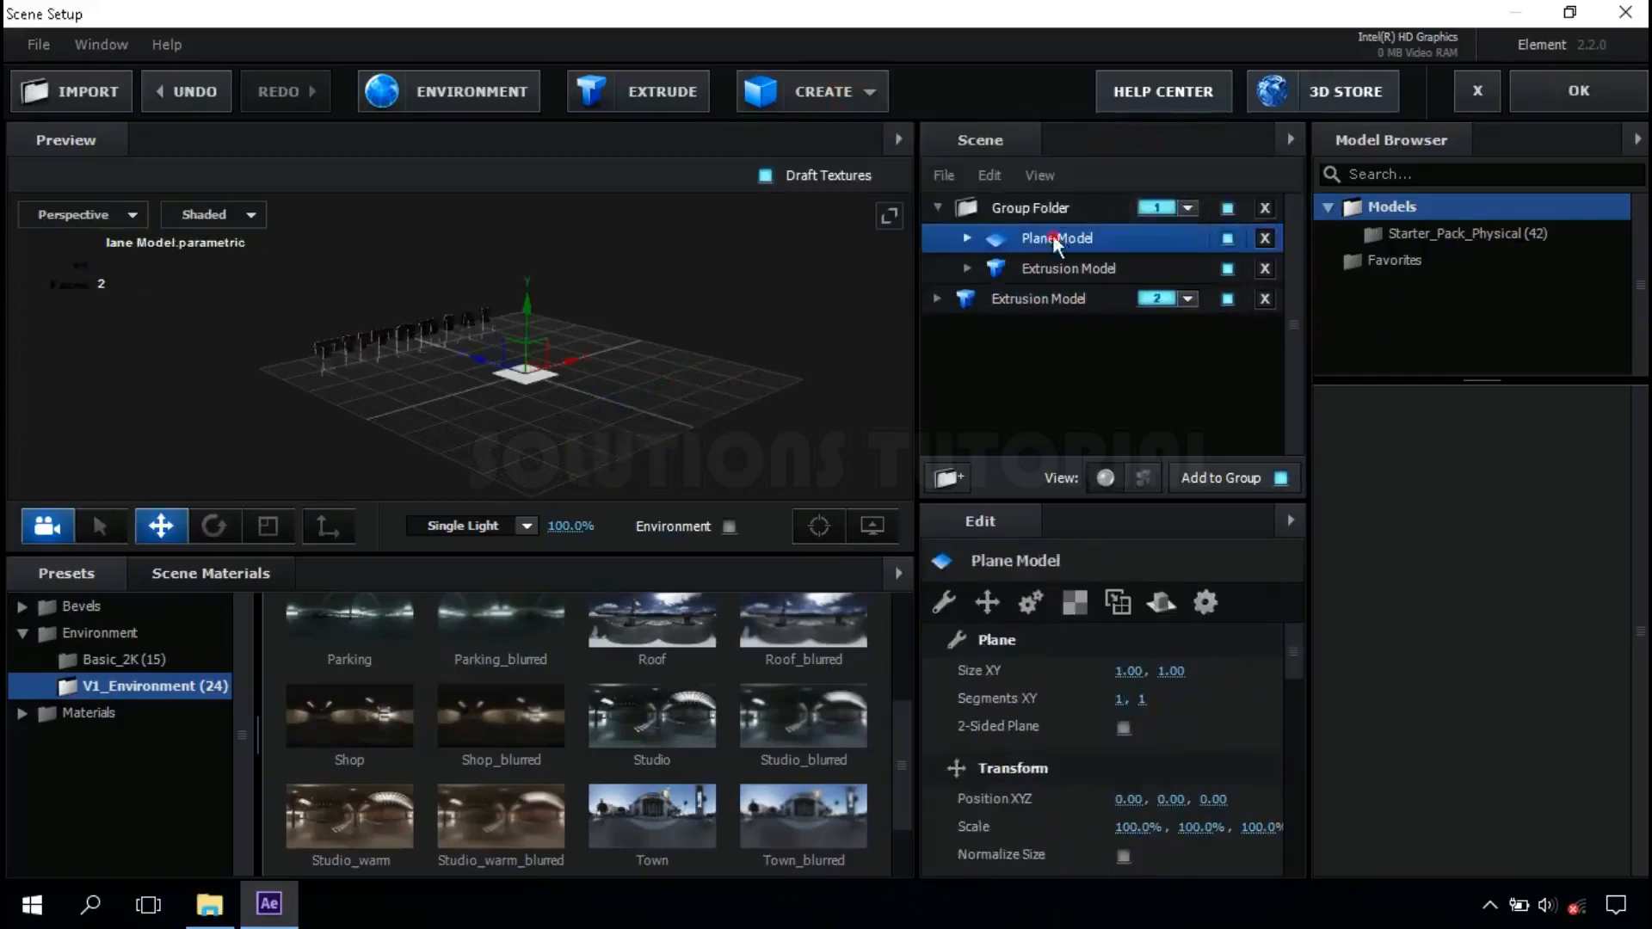
# Take the Plane Model out of the Group Folder and assign it to group 3.
pyautogui.moveTo(1062, 236); pyautogui.dragTo(1069, 345)
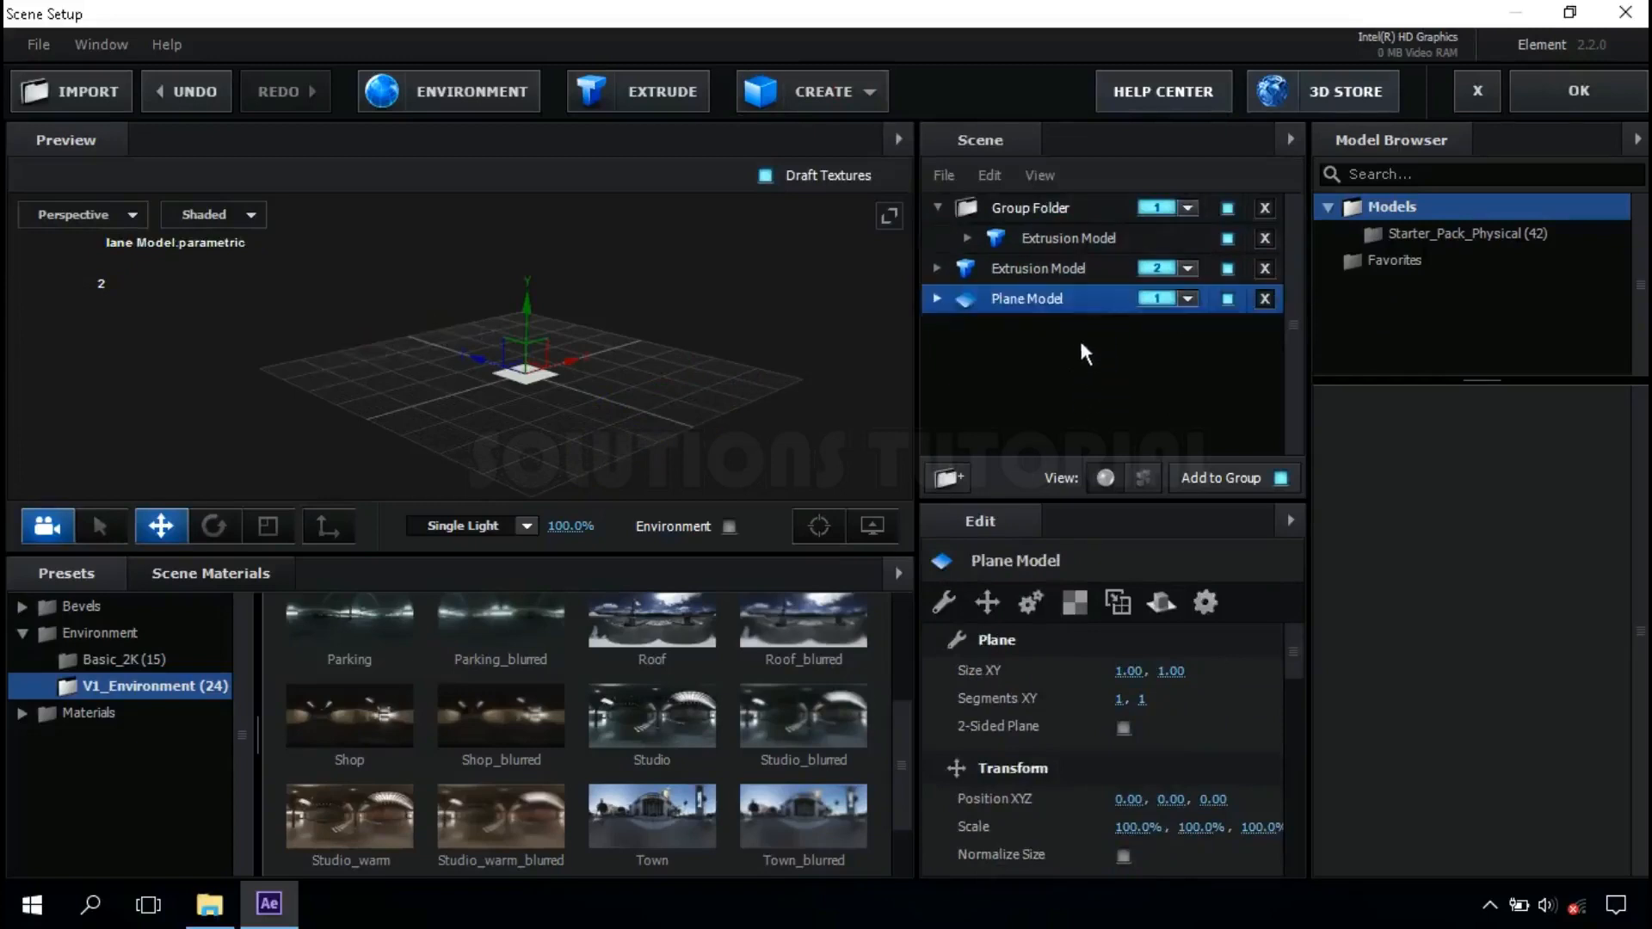
pyautogui.click(1169, 299)
pyautogui.click(1236, 337)
# Scale the Plane Model uniformly to 7000%.
pyautogui.click(1138, 827)
pyautogui.write('7')
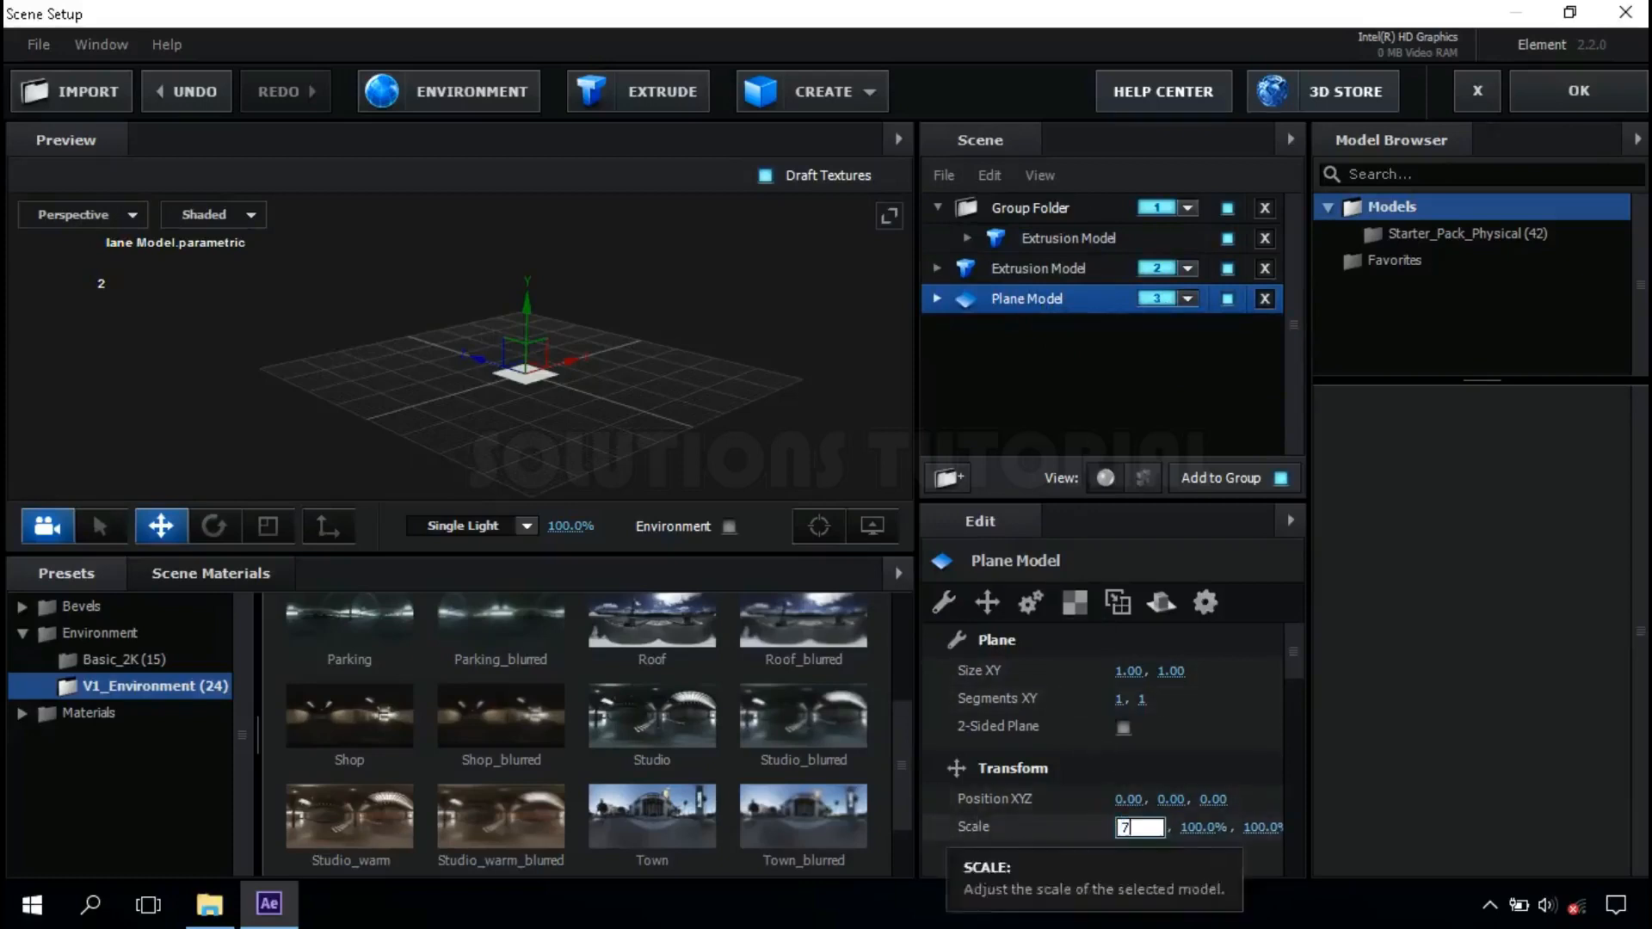
pyautogui.write('000')
pyautogui.press('Return')
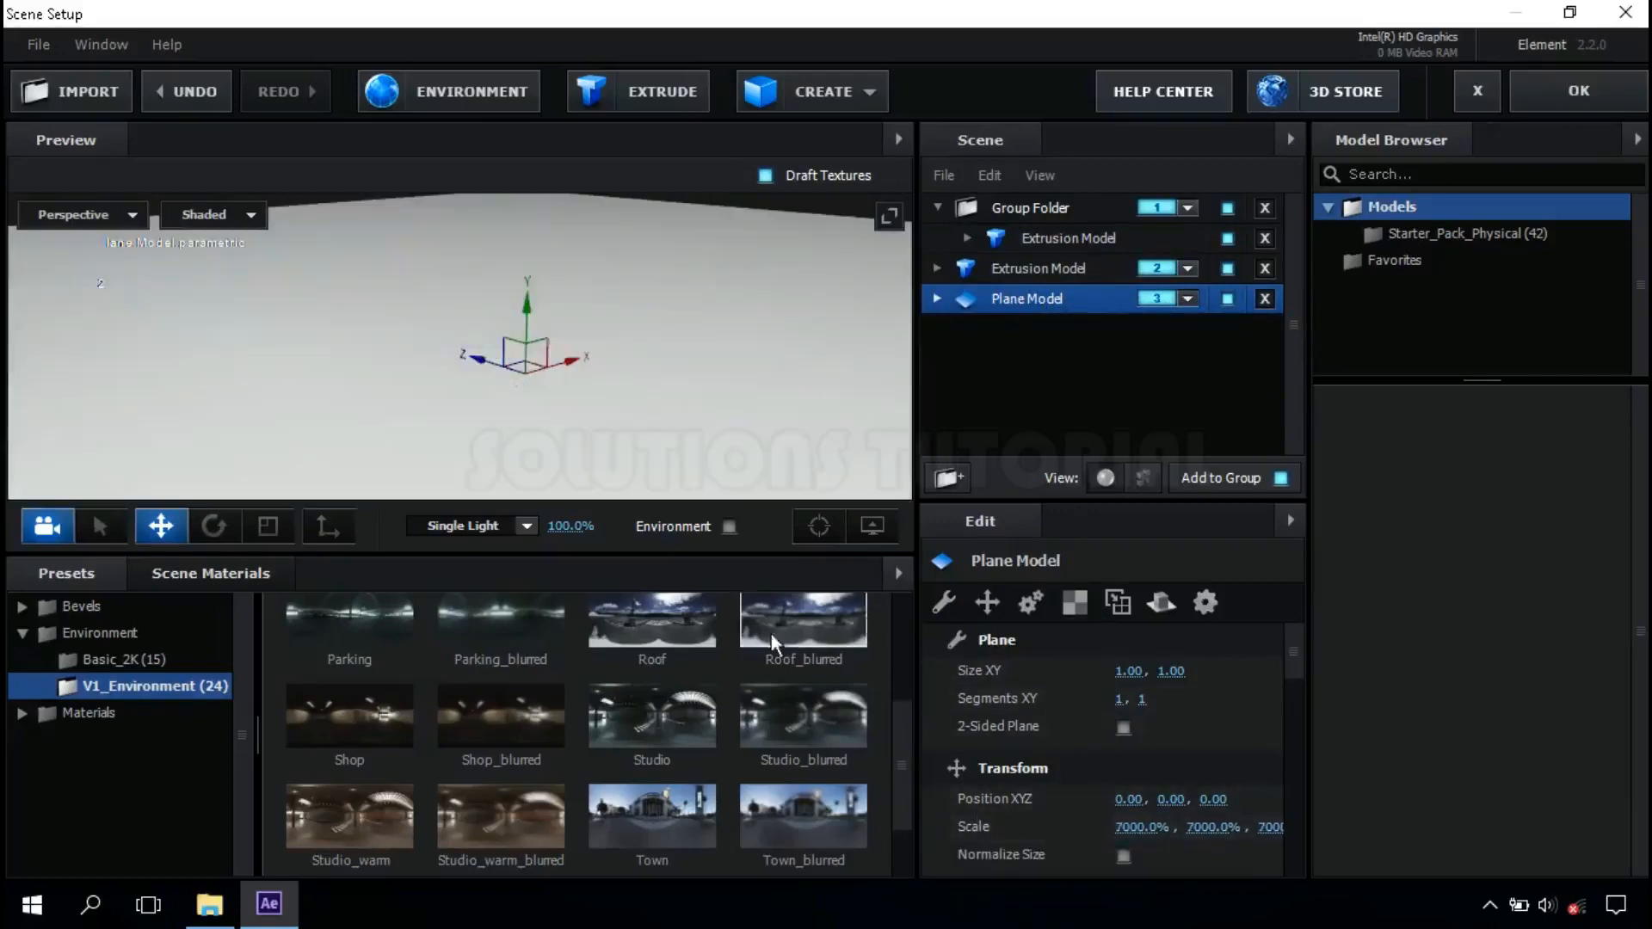
pyautogui.scroll(-3, 513, 400)
pyautogui.moveTo(515, 393); pyautogui.dragTo(343, 466)
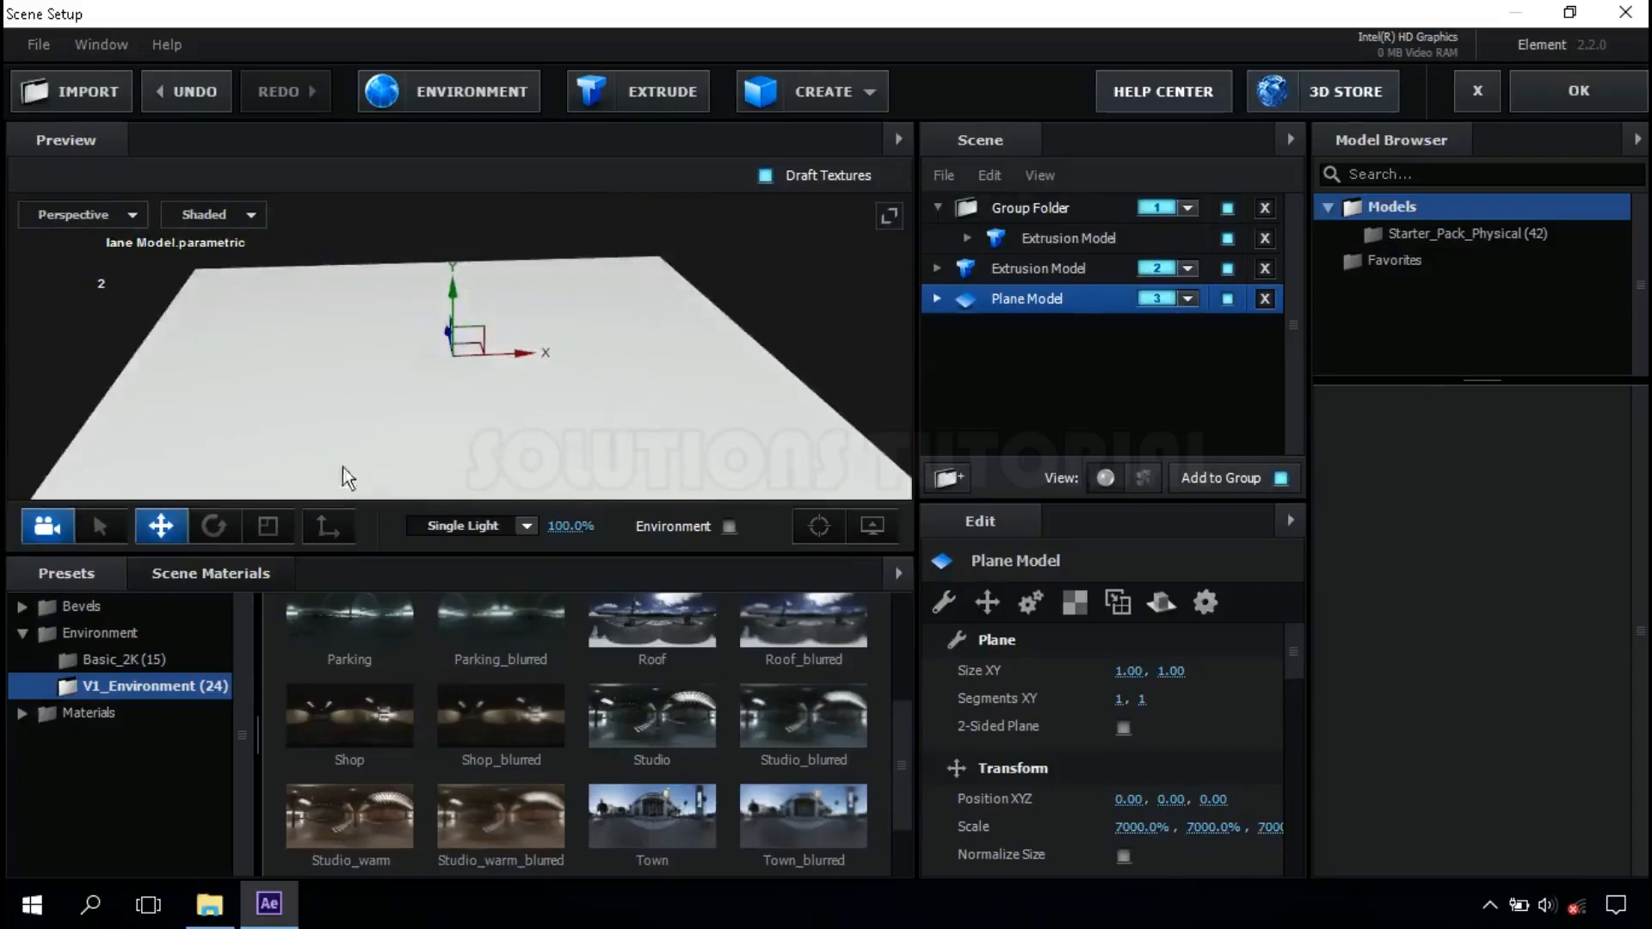
# Apply the ground_dirt_cracked material from the Pro_Shaders_2 Ground presets to the plane.
pyautogui.click(25, 713)
pyautogui.click(37, 688)
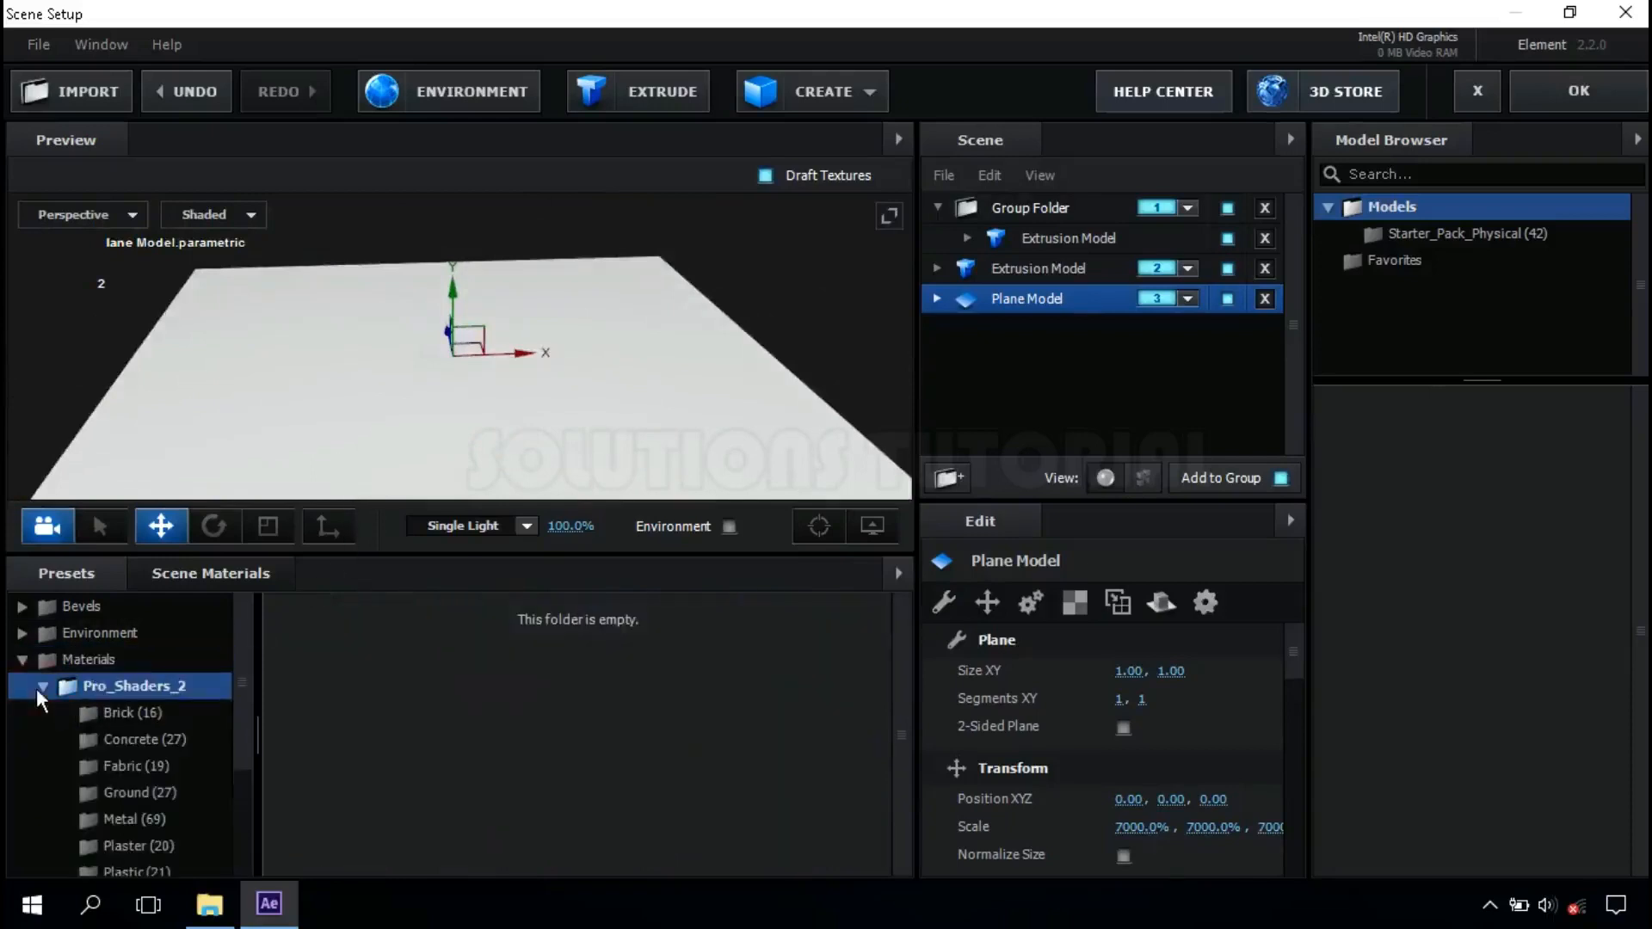
pyautogui.click(152, 795)
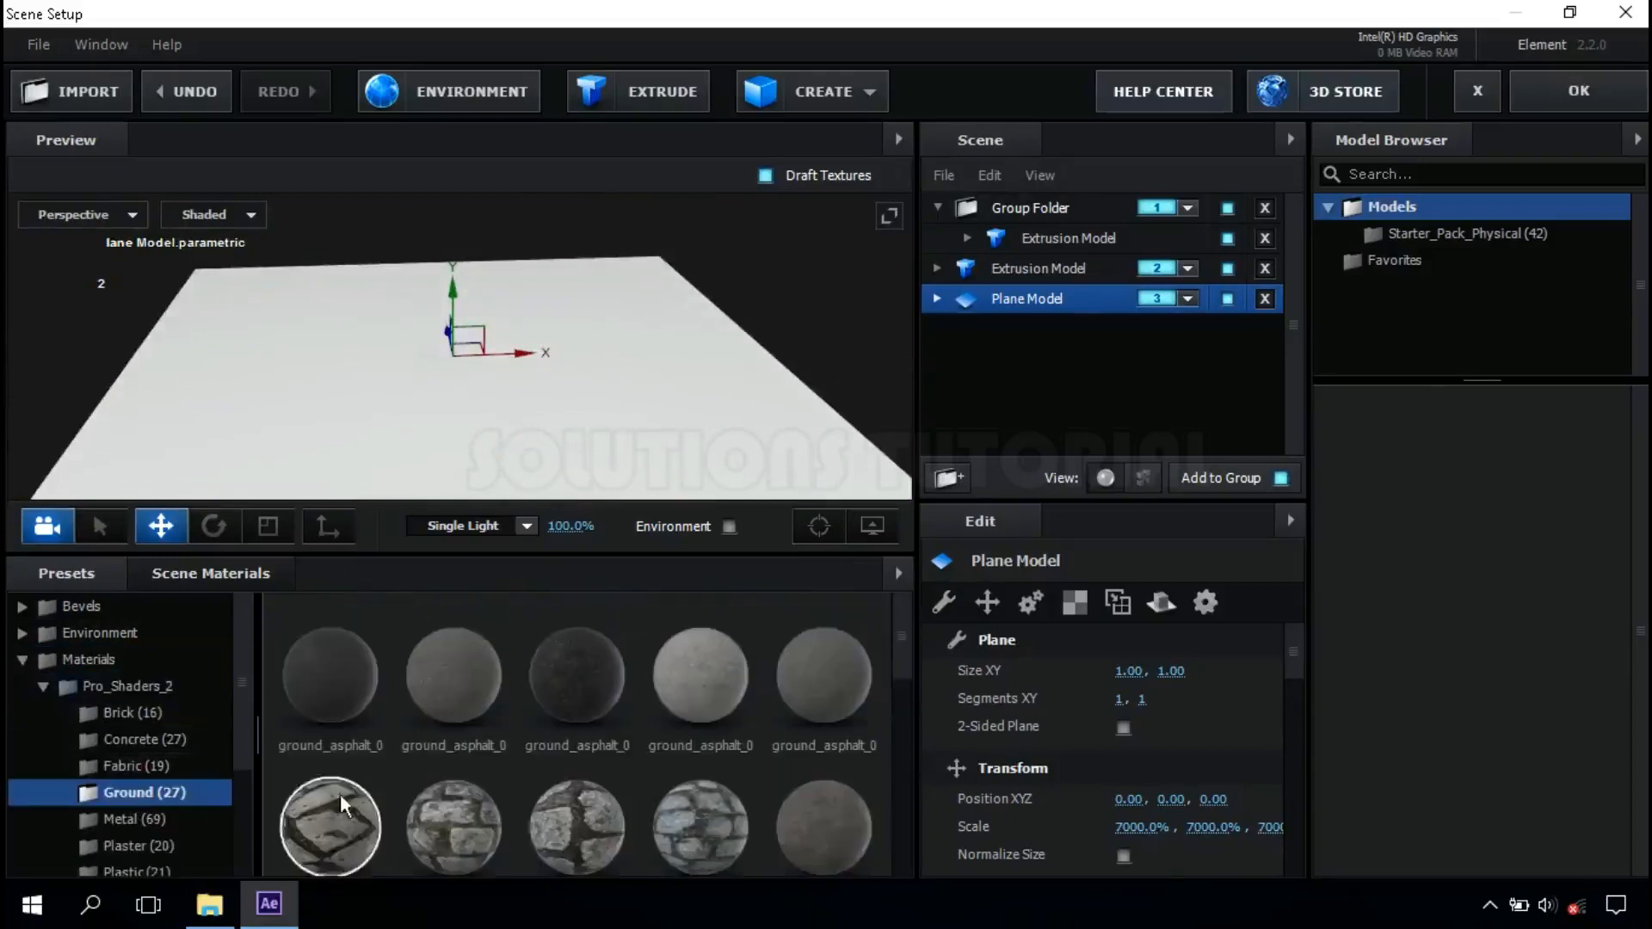
pyautogui.moveTo(902, 640); pyautogui.dragTo(903, 728)
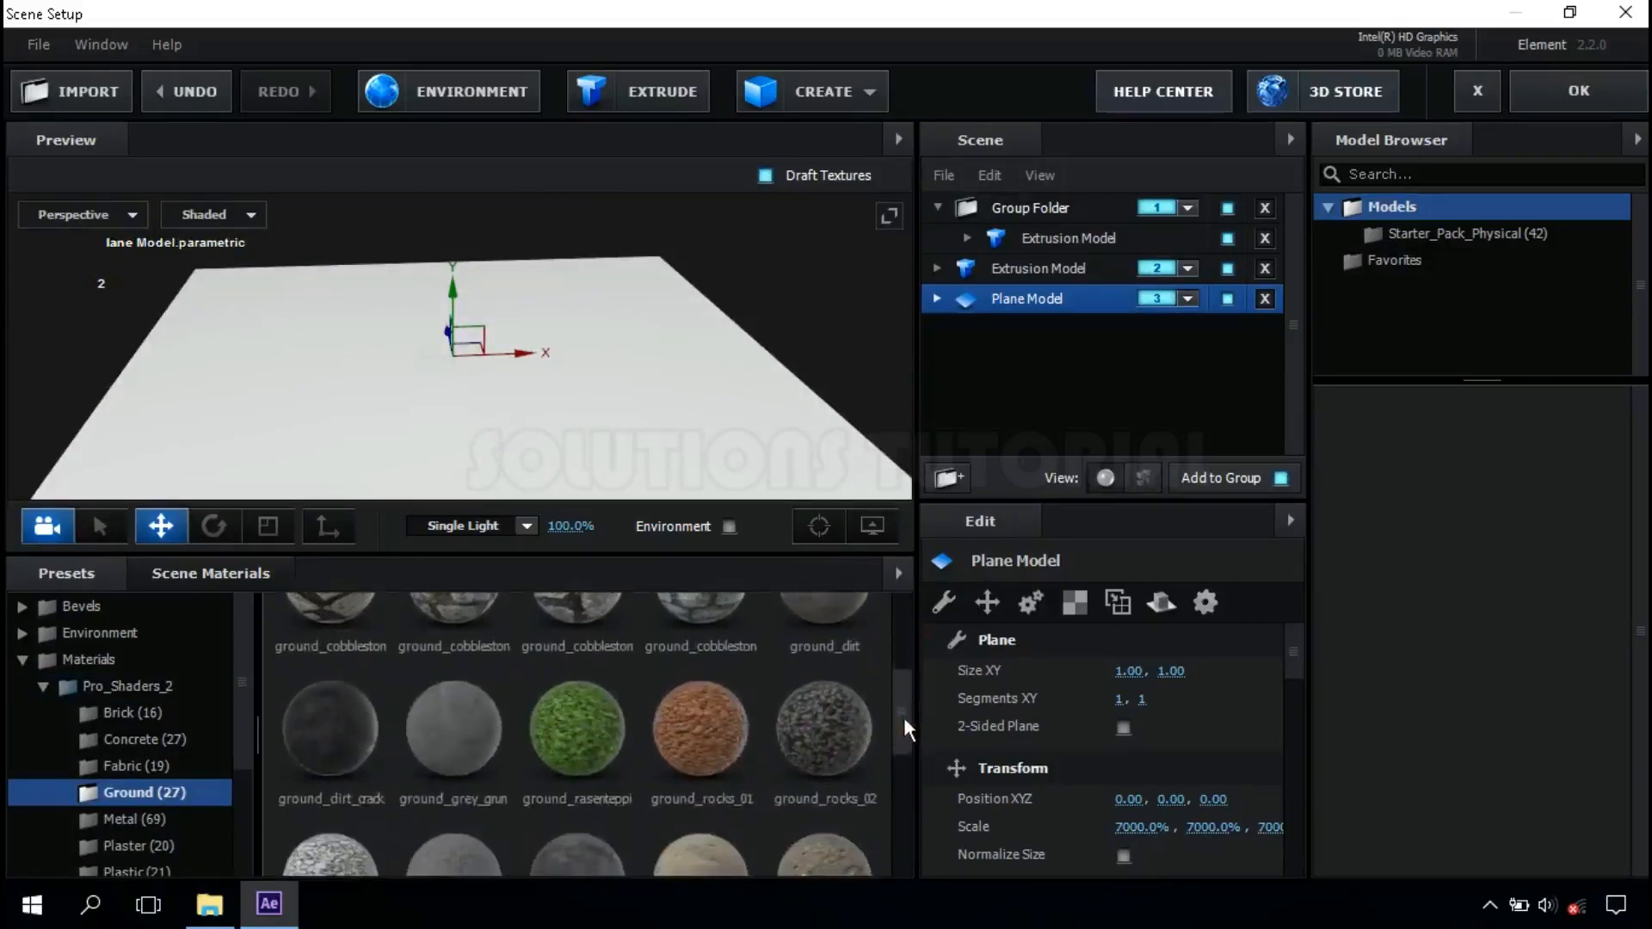
pyautogui.moveTo(332, 731); pyautogui.dragTo(703, 425)
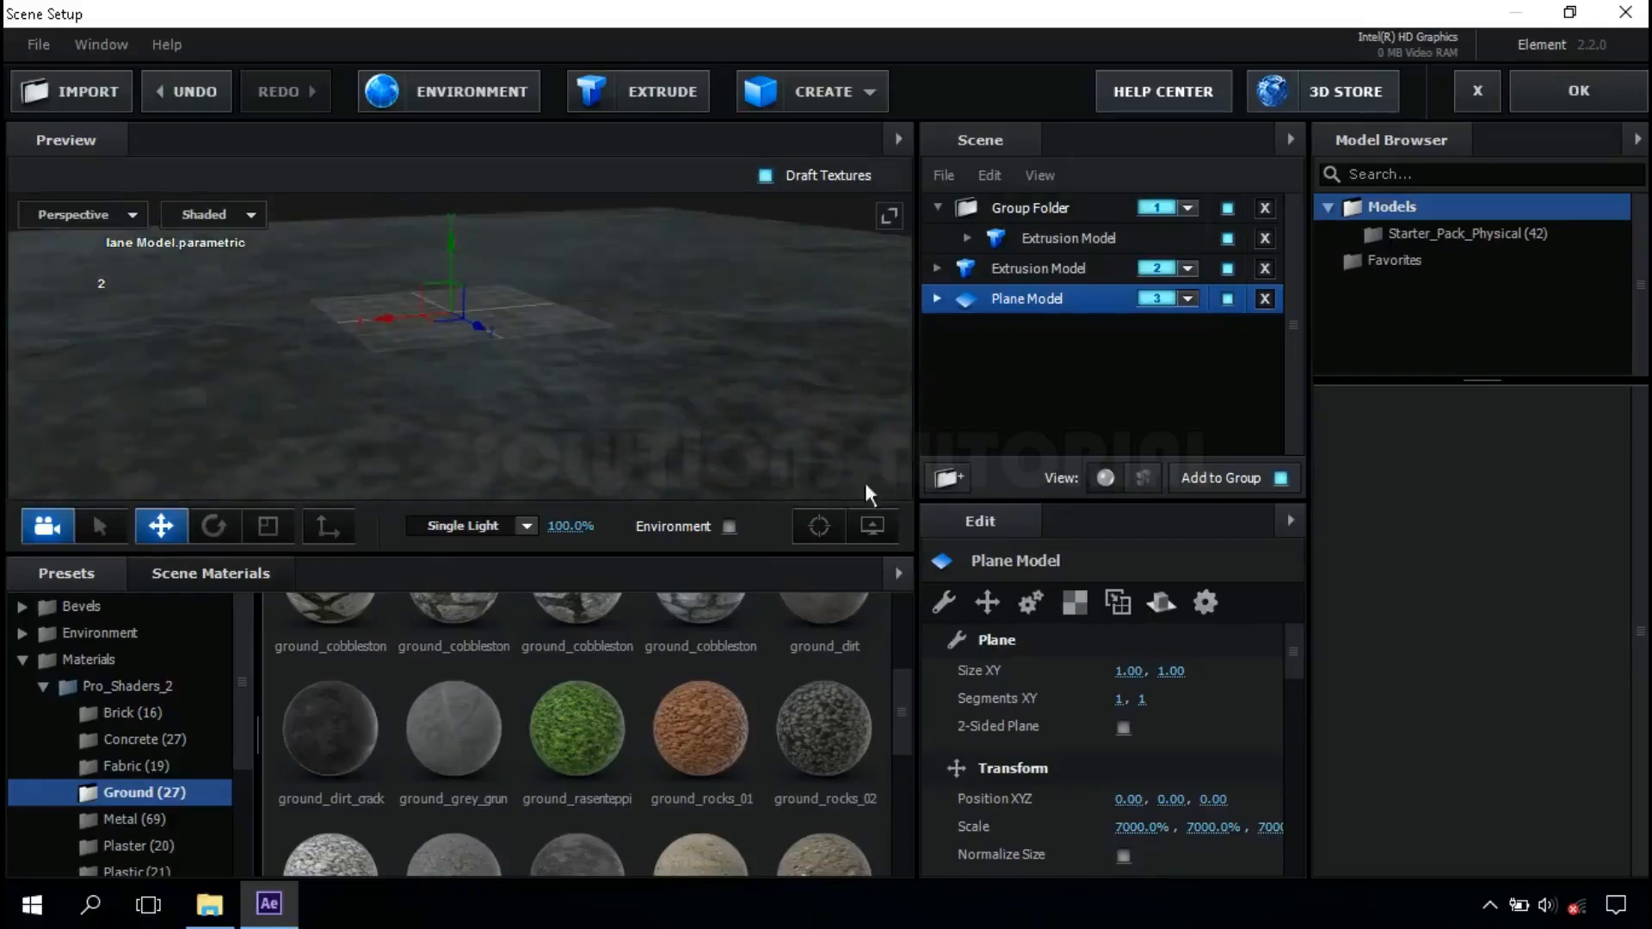
# Set the Plane Model's UV Repeat to 15 and 10.
pyautogui.click(1072, 602)
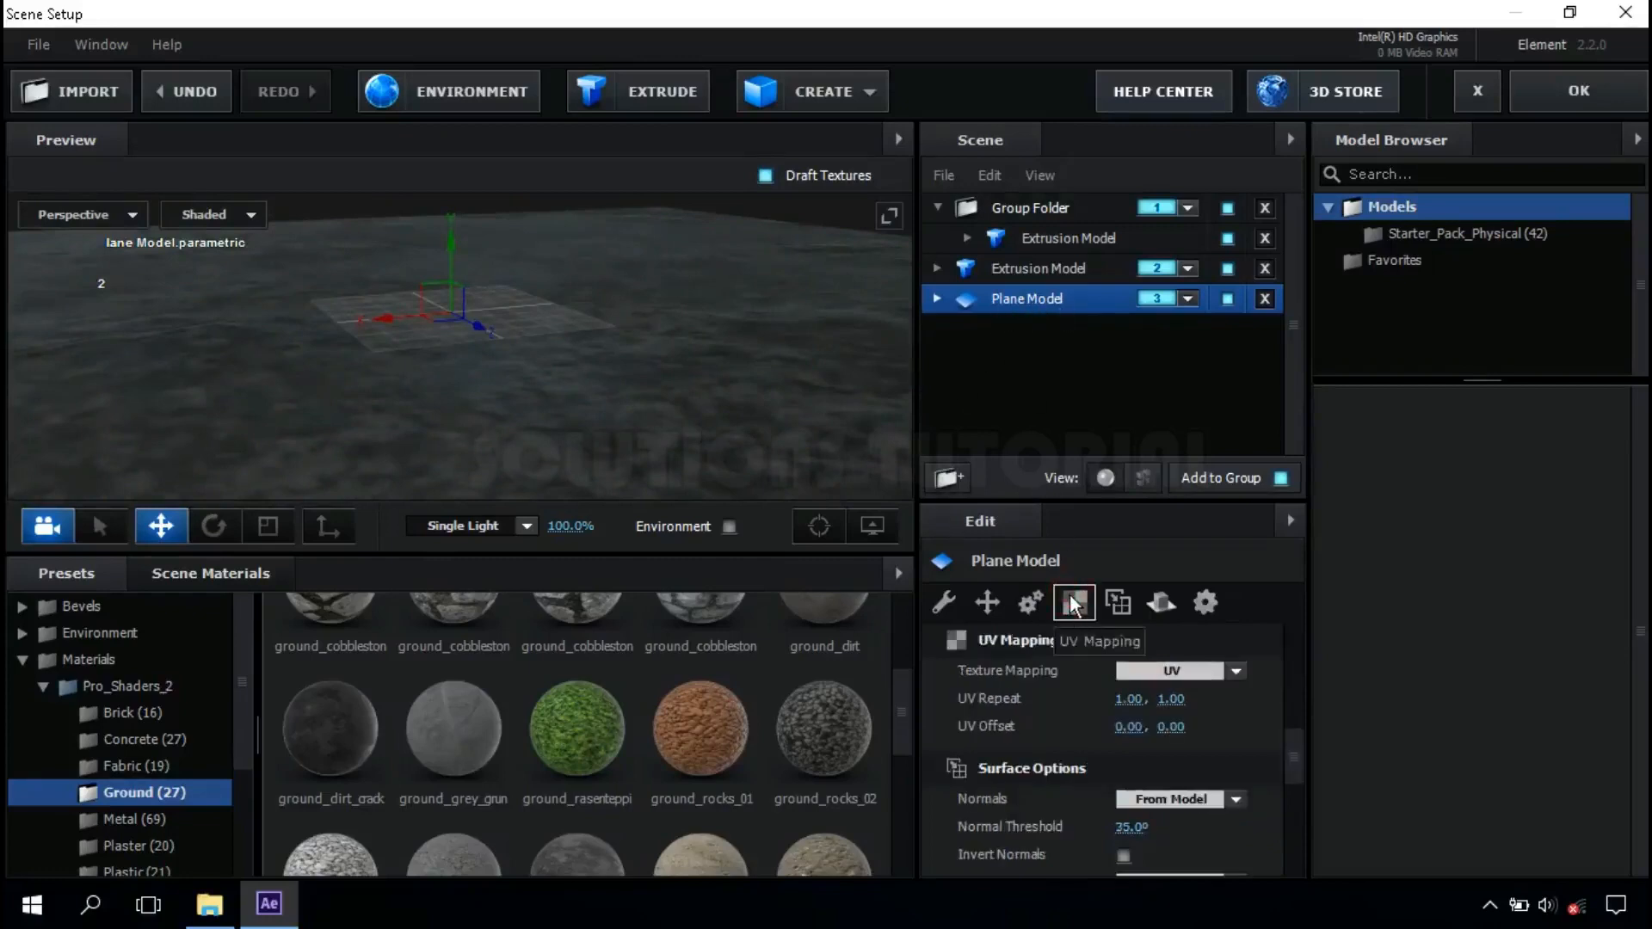
pyautogui.click(1124, 699)
pyautogui.write('1')
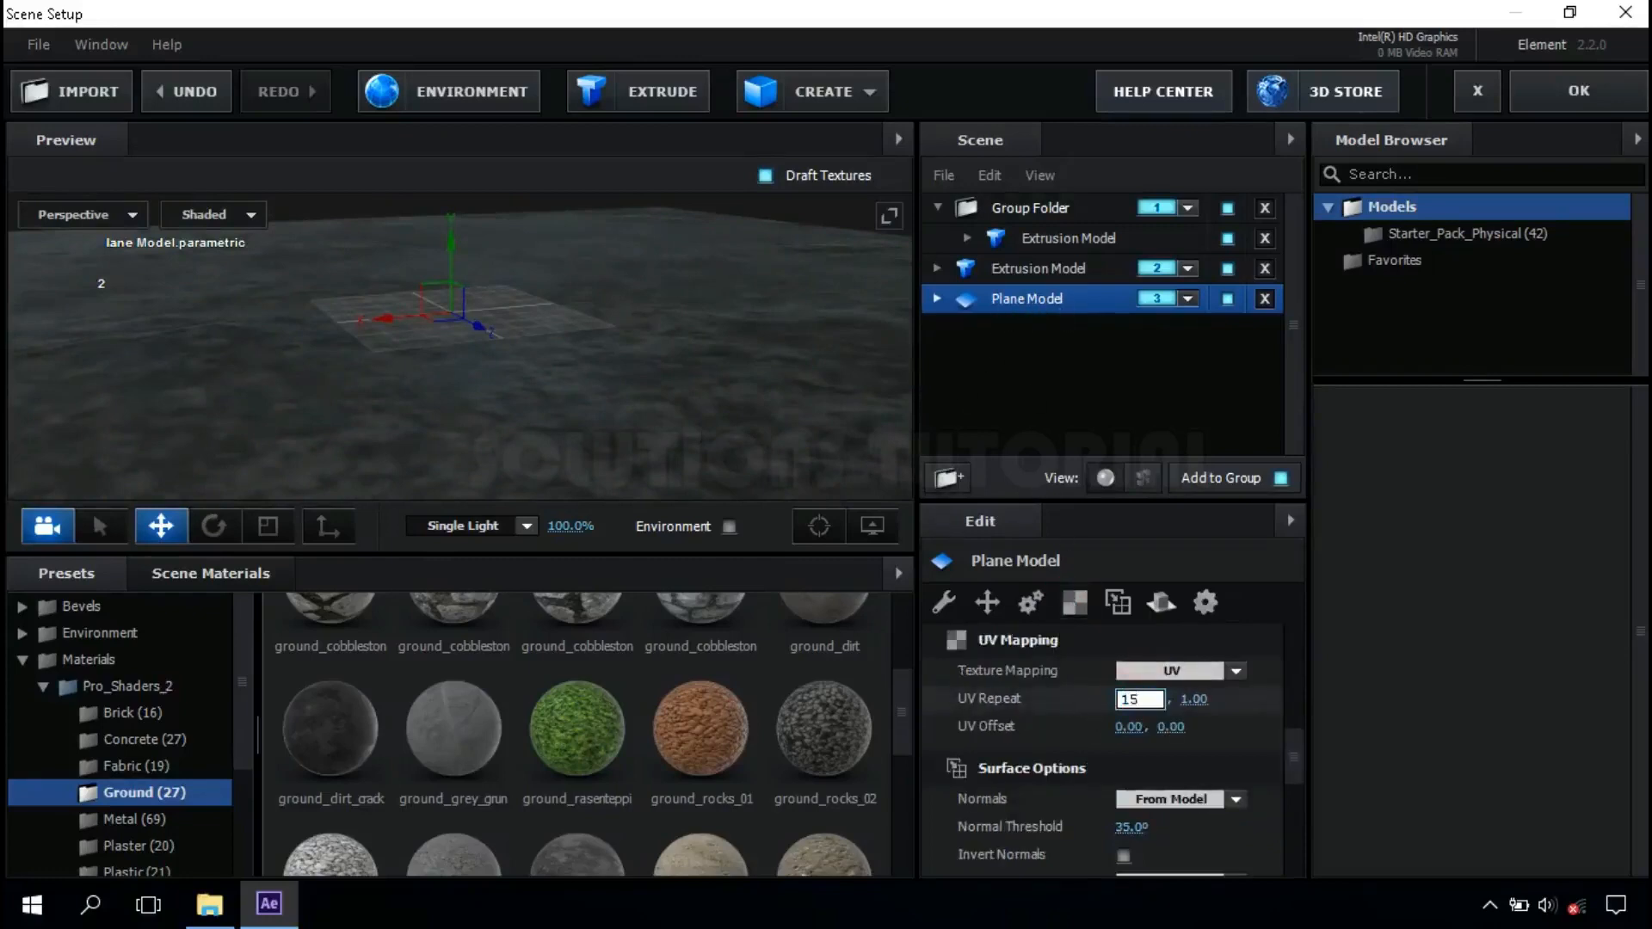
pyautogui.write('5')
pyautogui.press('Return')
pyautogui.click(1178, 699)
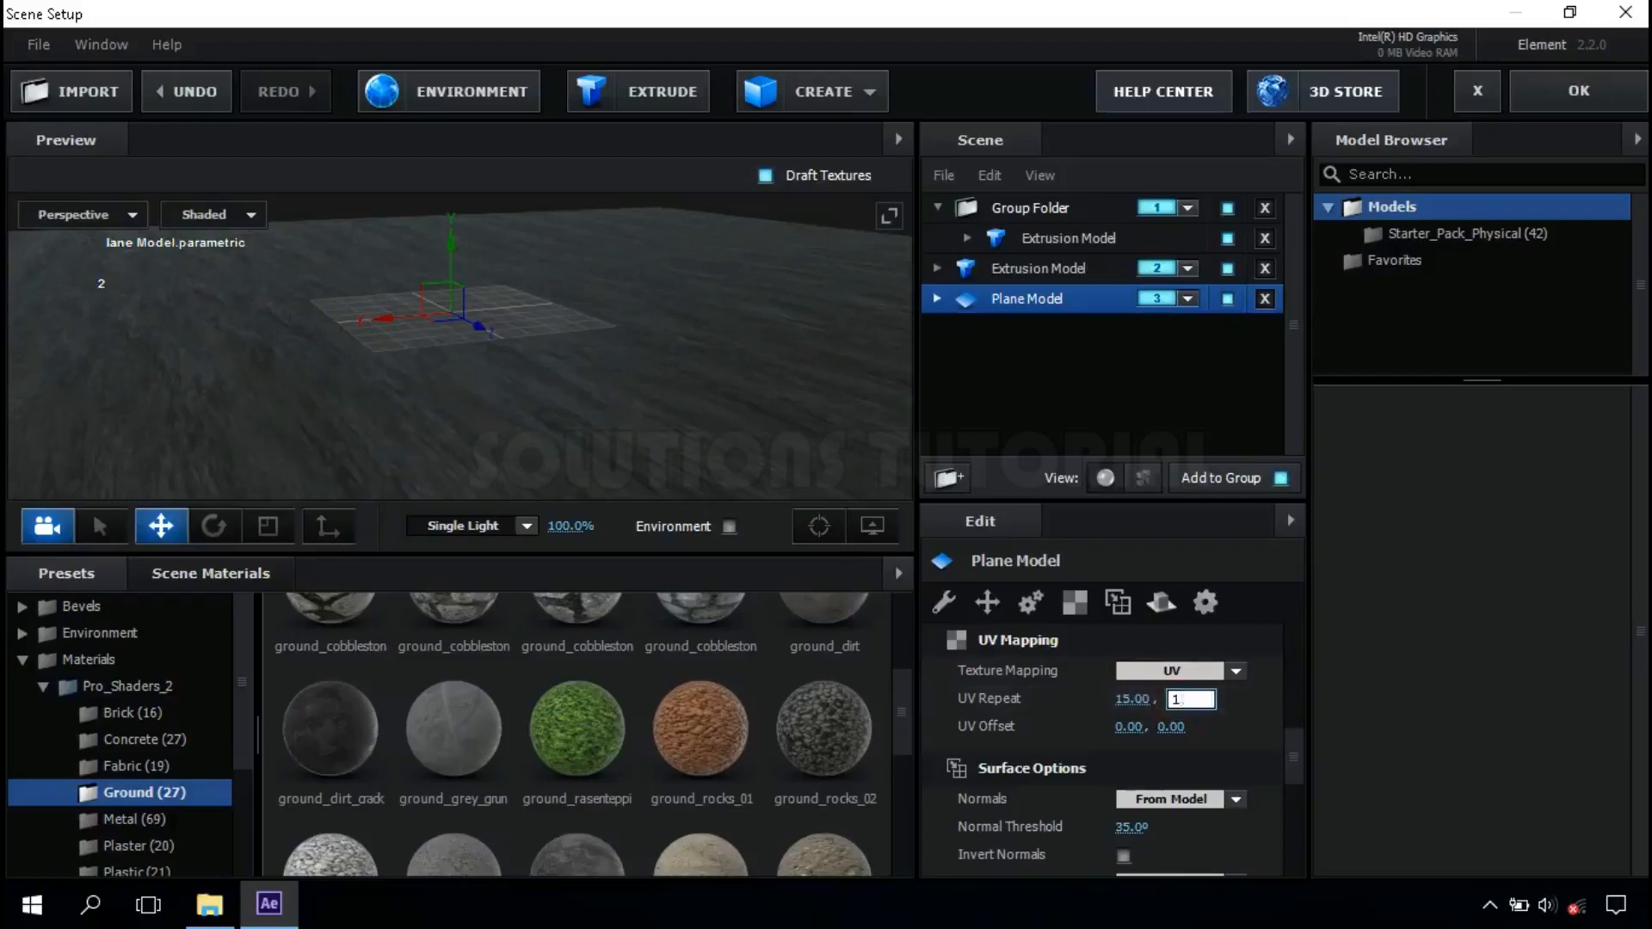
pyautogui.write('10')
pyautogui.press('Return')
pyautogui.moveTo(704, 459); pyautogui.dragTo(758, 387)
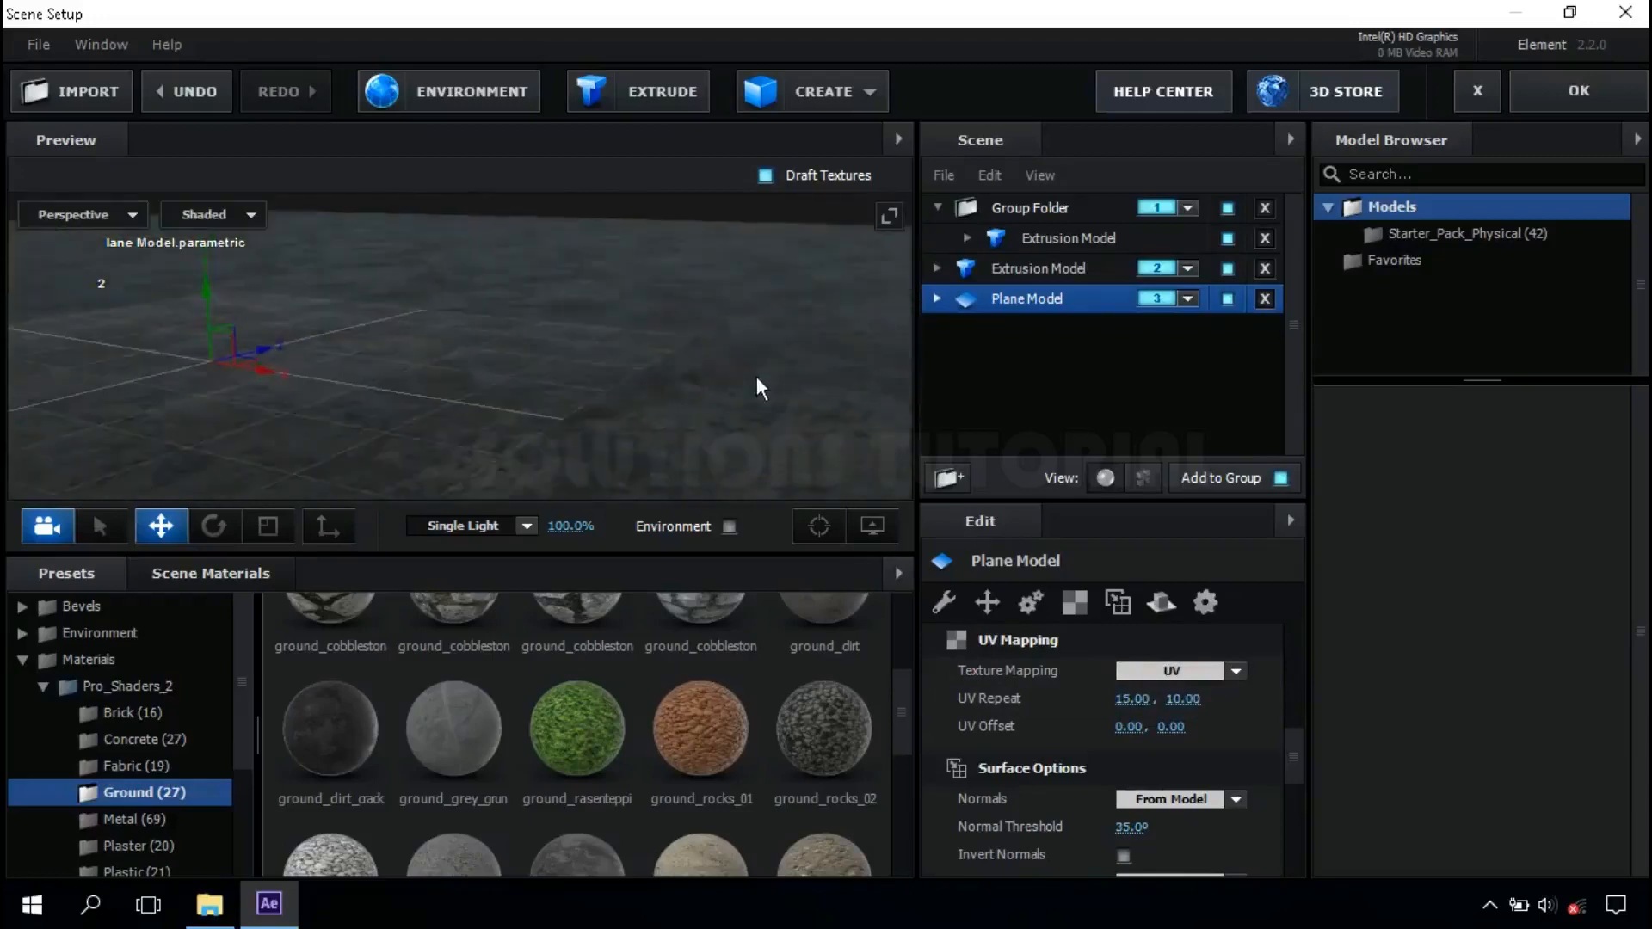
# Adjust the Glossiness texture of the plane's ground_dirt_cracked material, with input levels of 0.62 for black and 0.85 for white.
pyautogui.click(931, 301)
pyautogui.click(1067, 328)
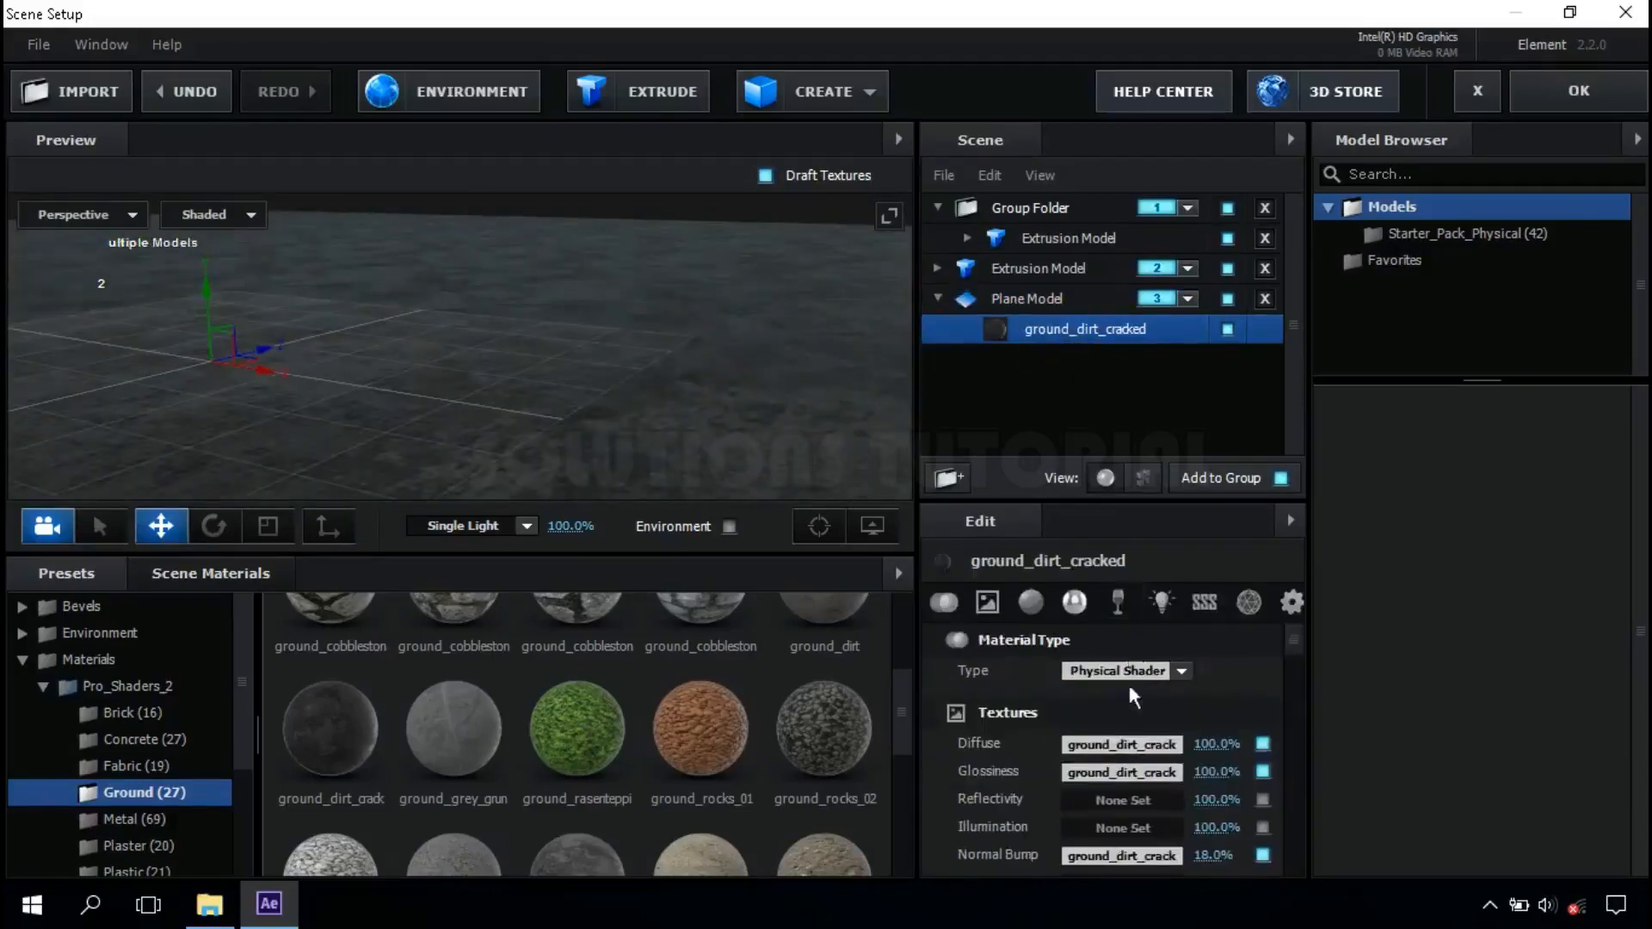
pyautogui.click(1158, 770)
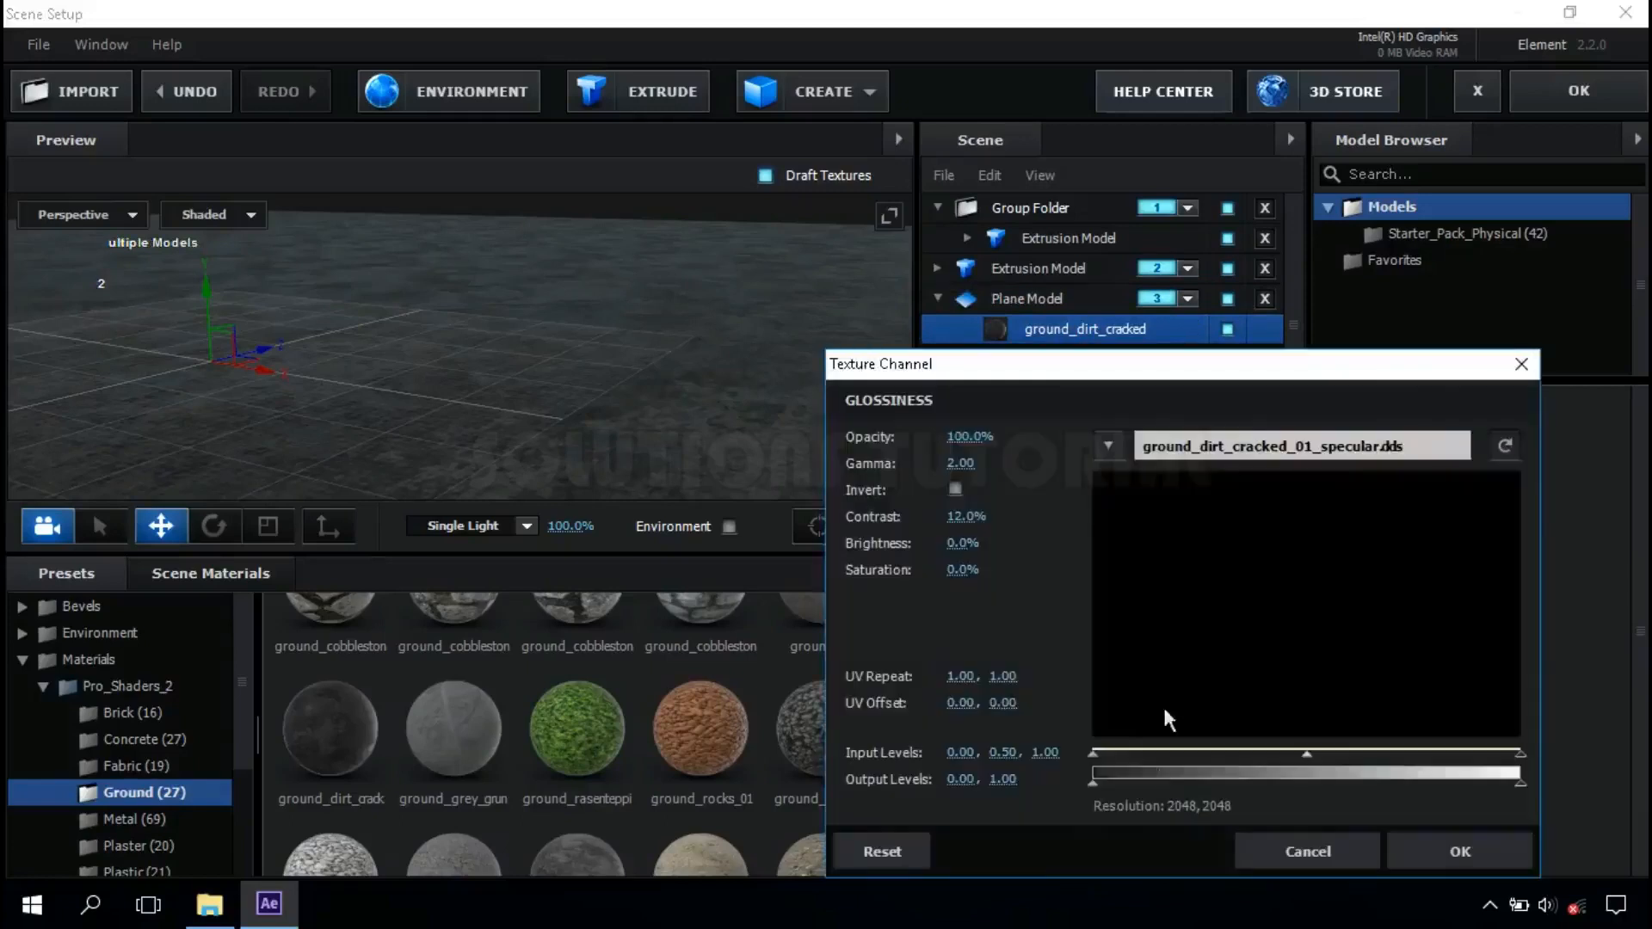
pyautogui.moveTo(1095, 757); pyautogui.dragTo(1328, 754)
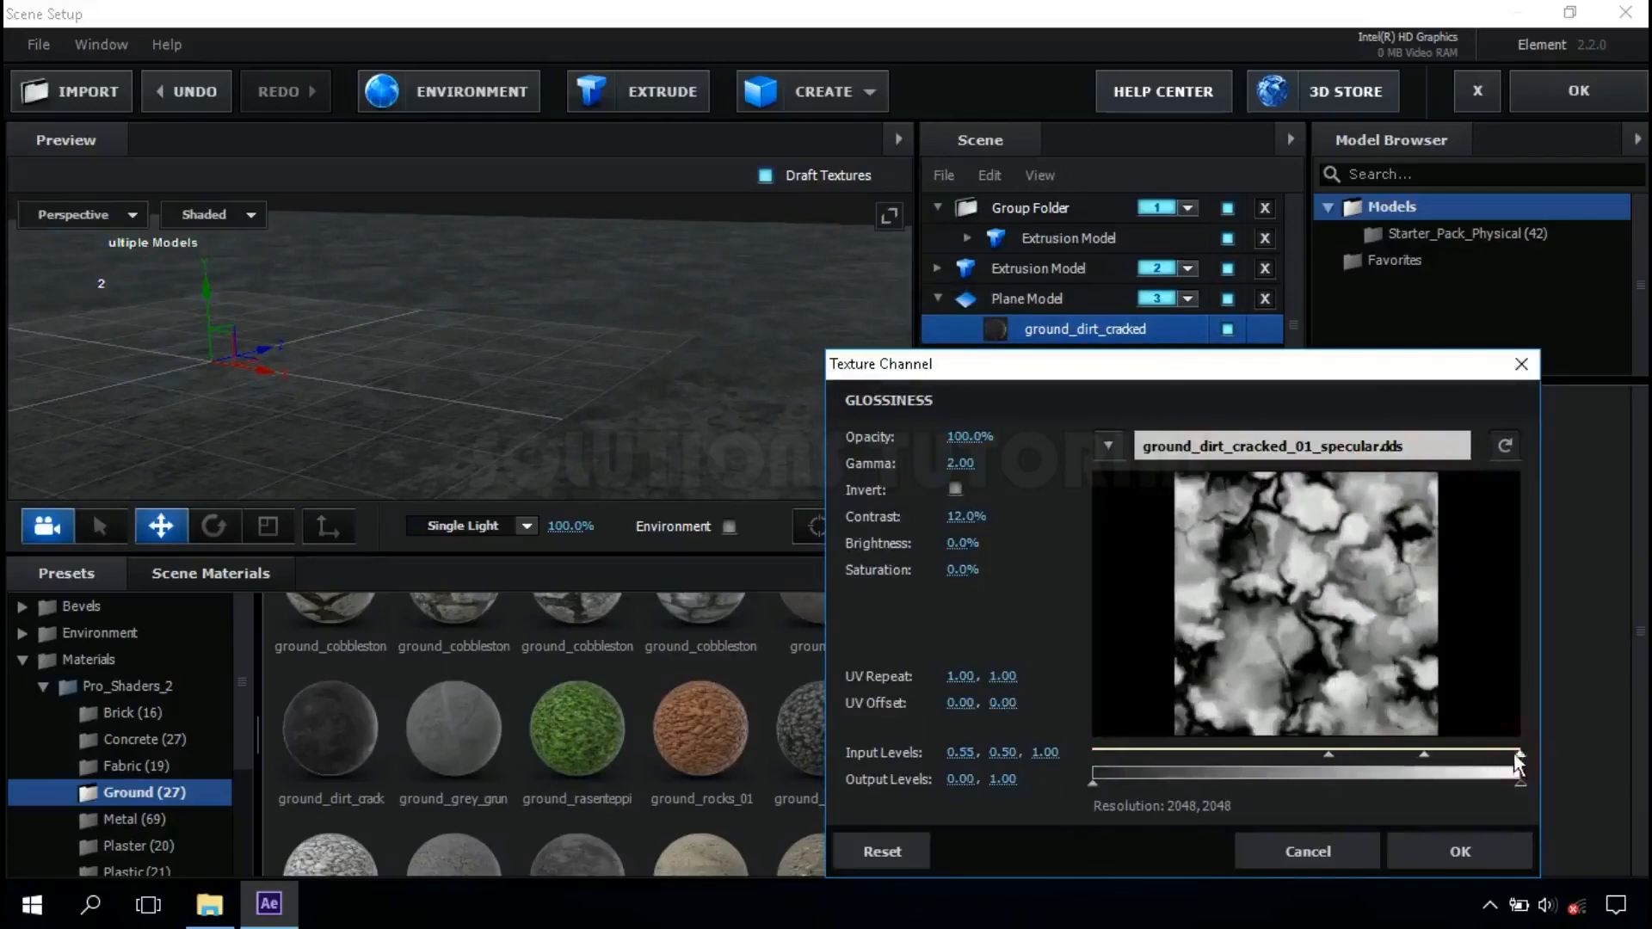
pyautogui.moveTo(1516, 753); pyautogui.dragTo(1449, 765)
pyautogui.moveTo(1328, 755); pyautogui.dragTo(1389, 756)
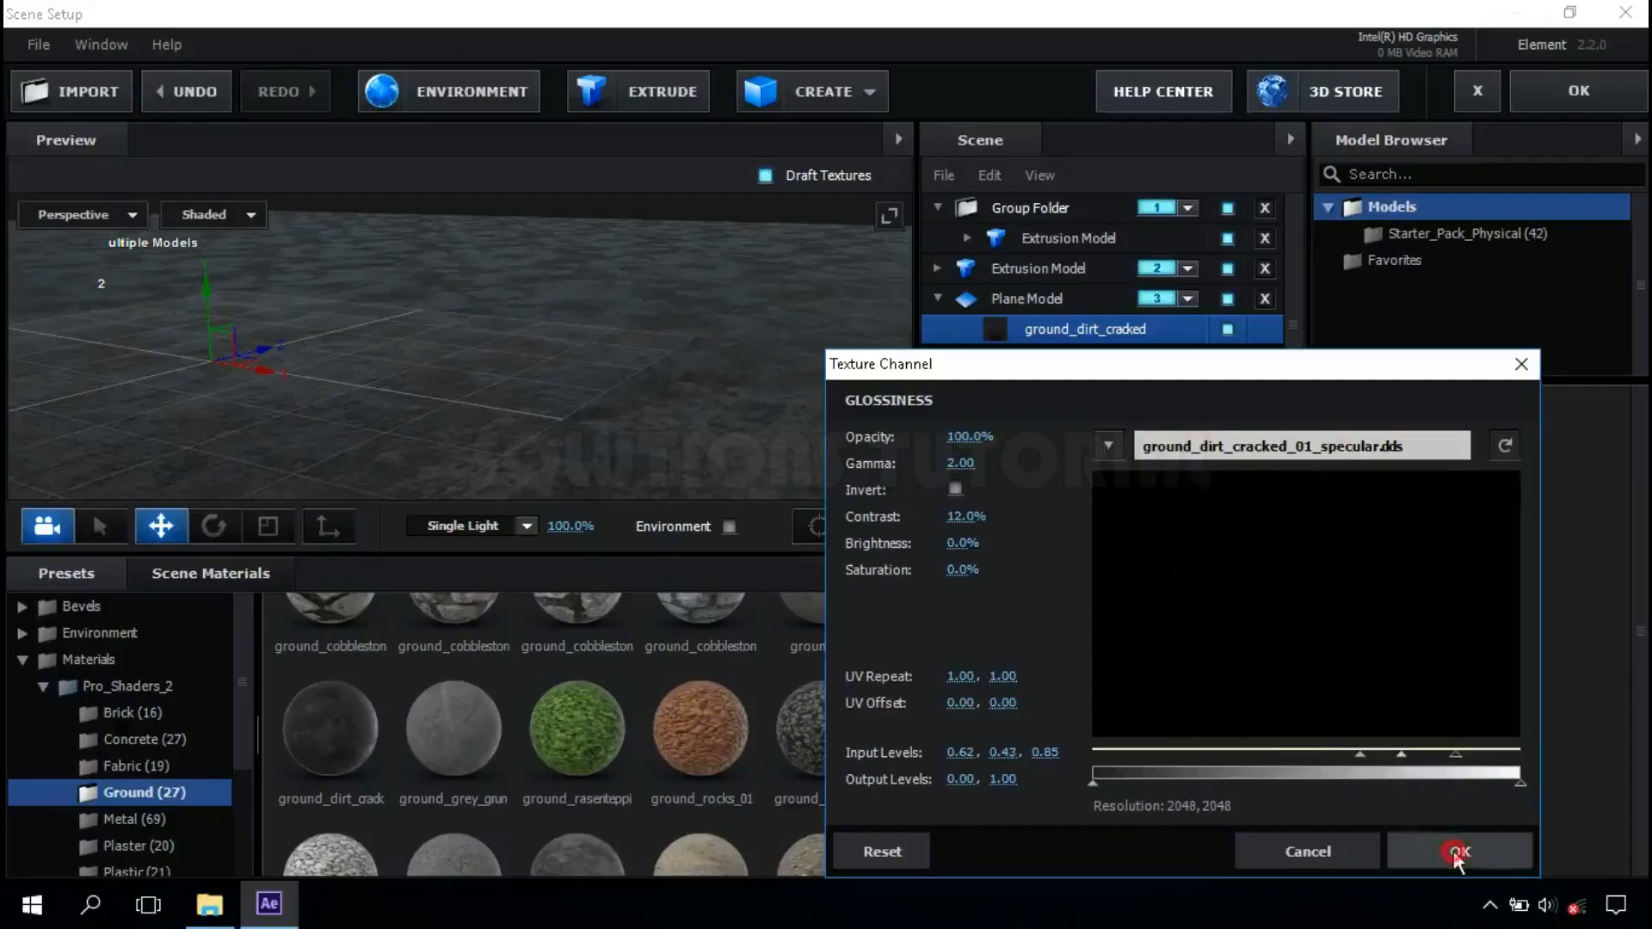
pyautogui.click(1457, 851)
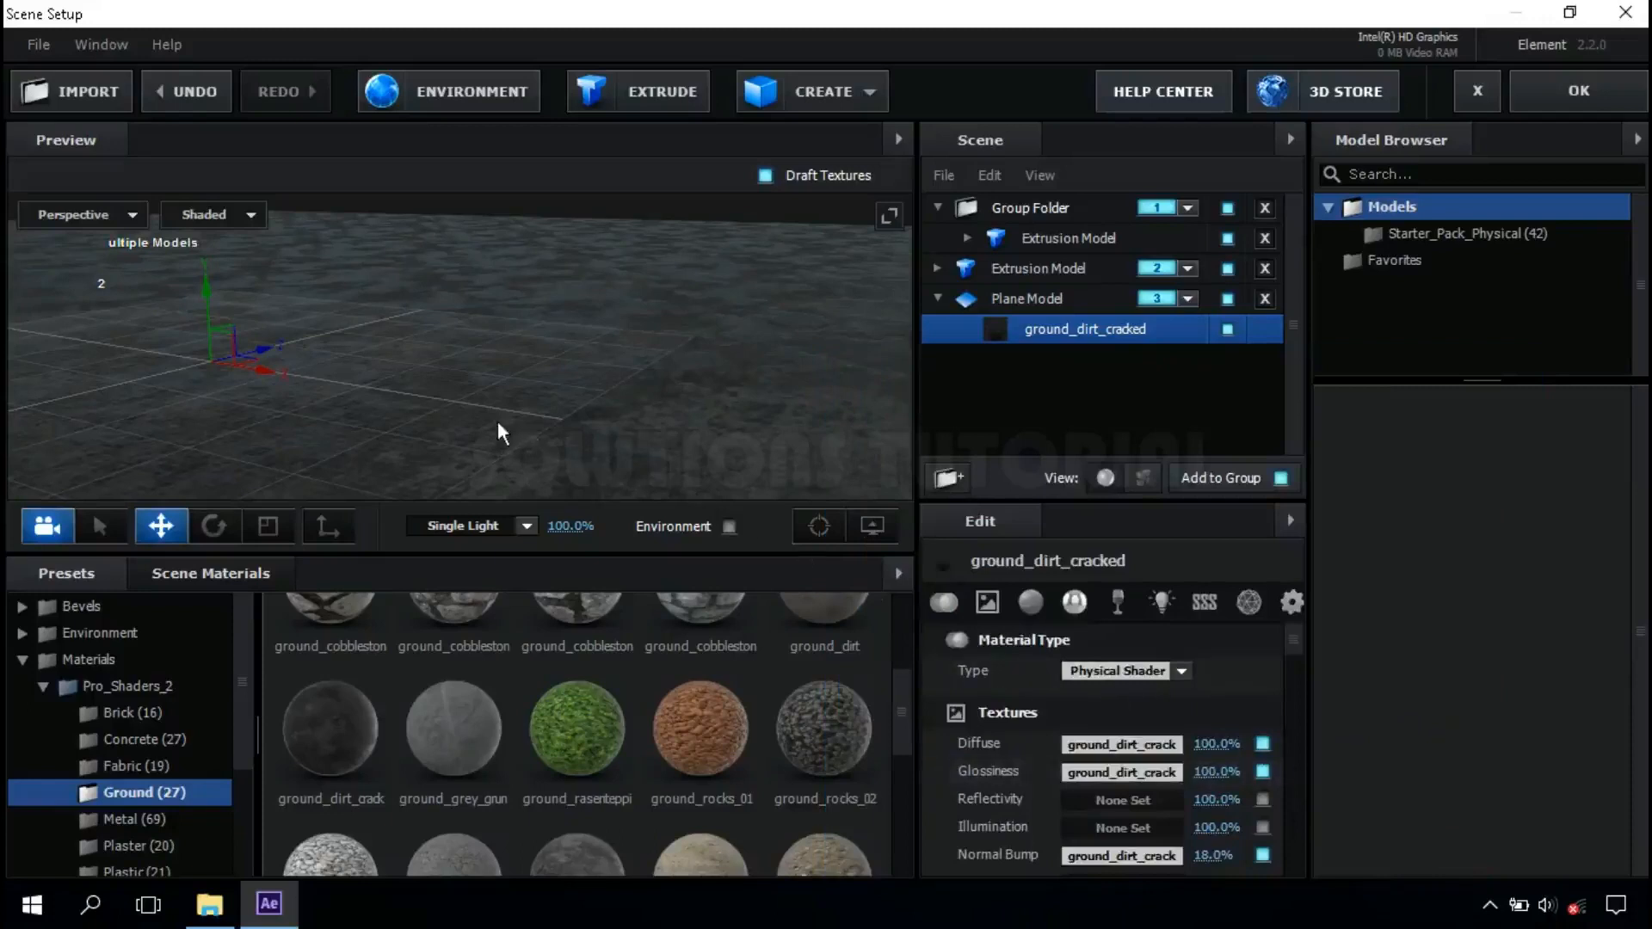
pyautogui.moveTo(497, 420); pyautogui.dragTo(618, 421)
# Set the Plane Model's Reflect Mode to Mirror Surface.
pyautogui.click(938, 296)
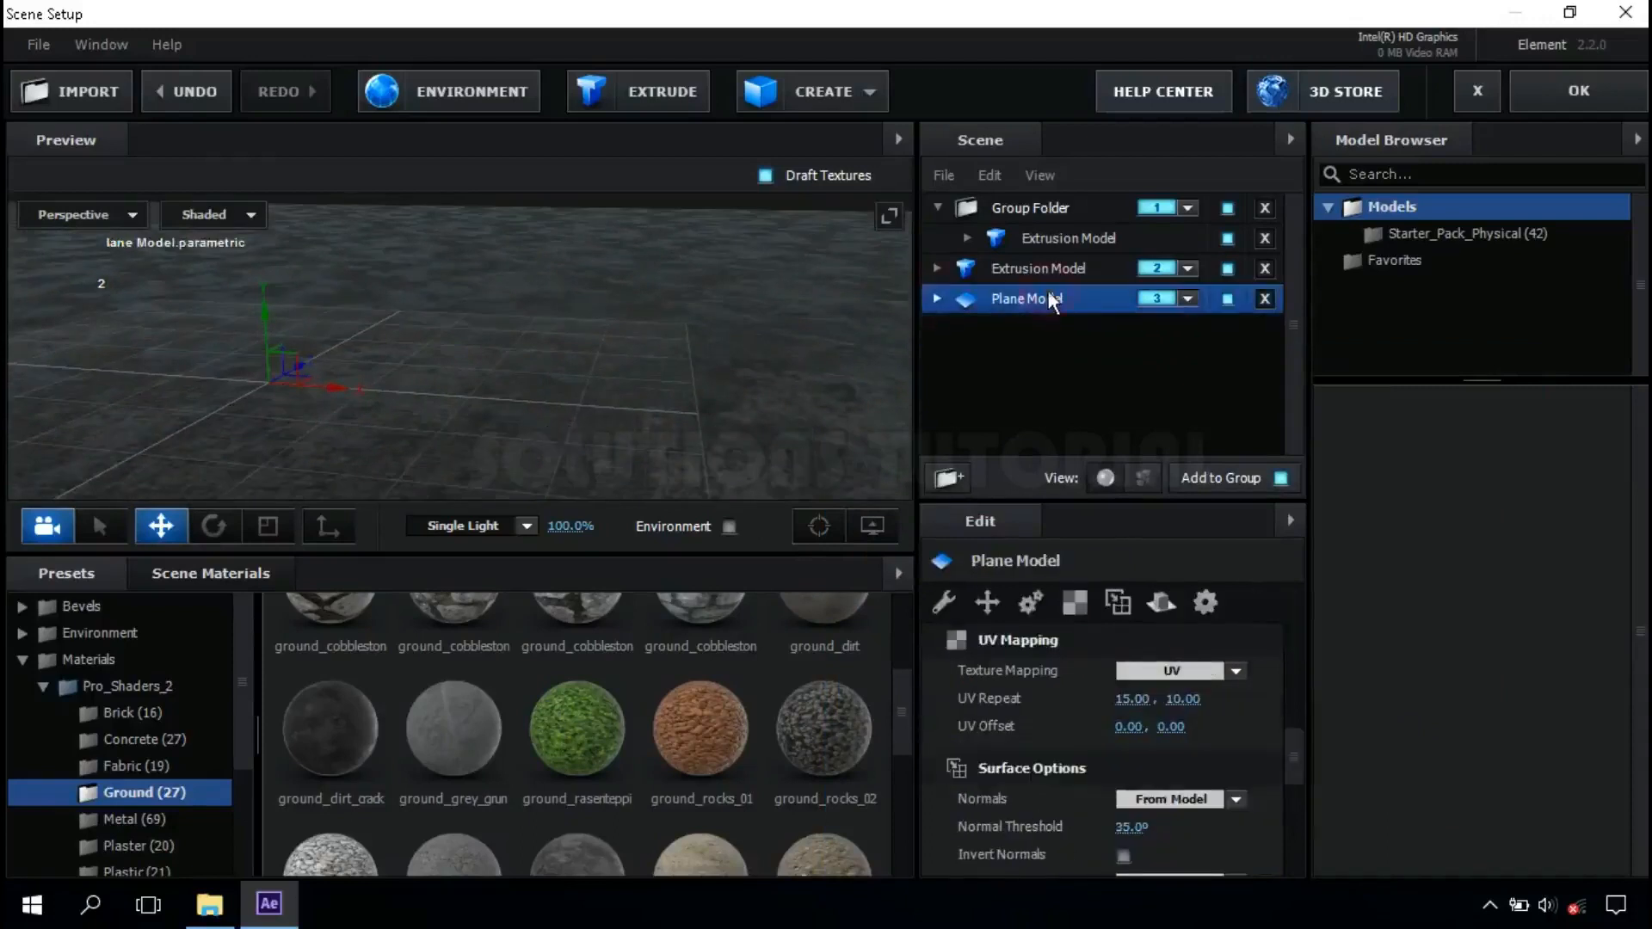
pyautogui.rightClick(1048, 297)
pyautogui.moveTo(1262, 500)
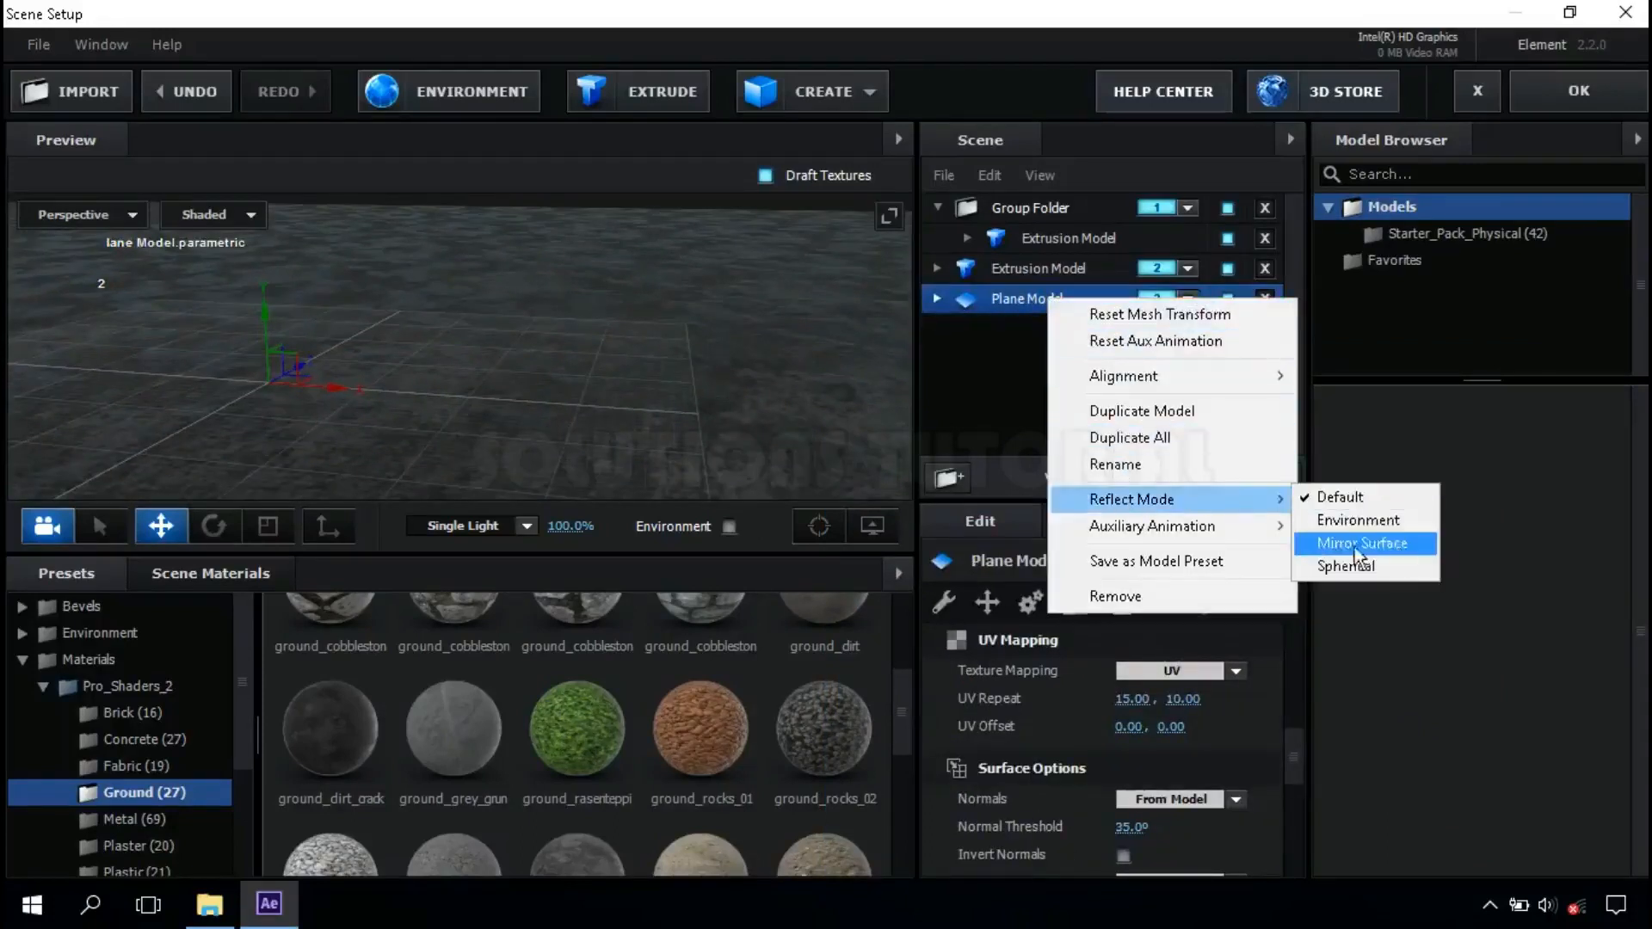
pyautogui.click(1330, 545)
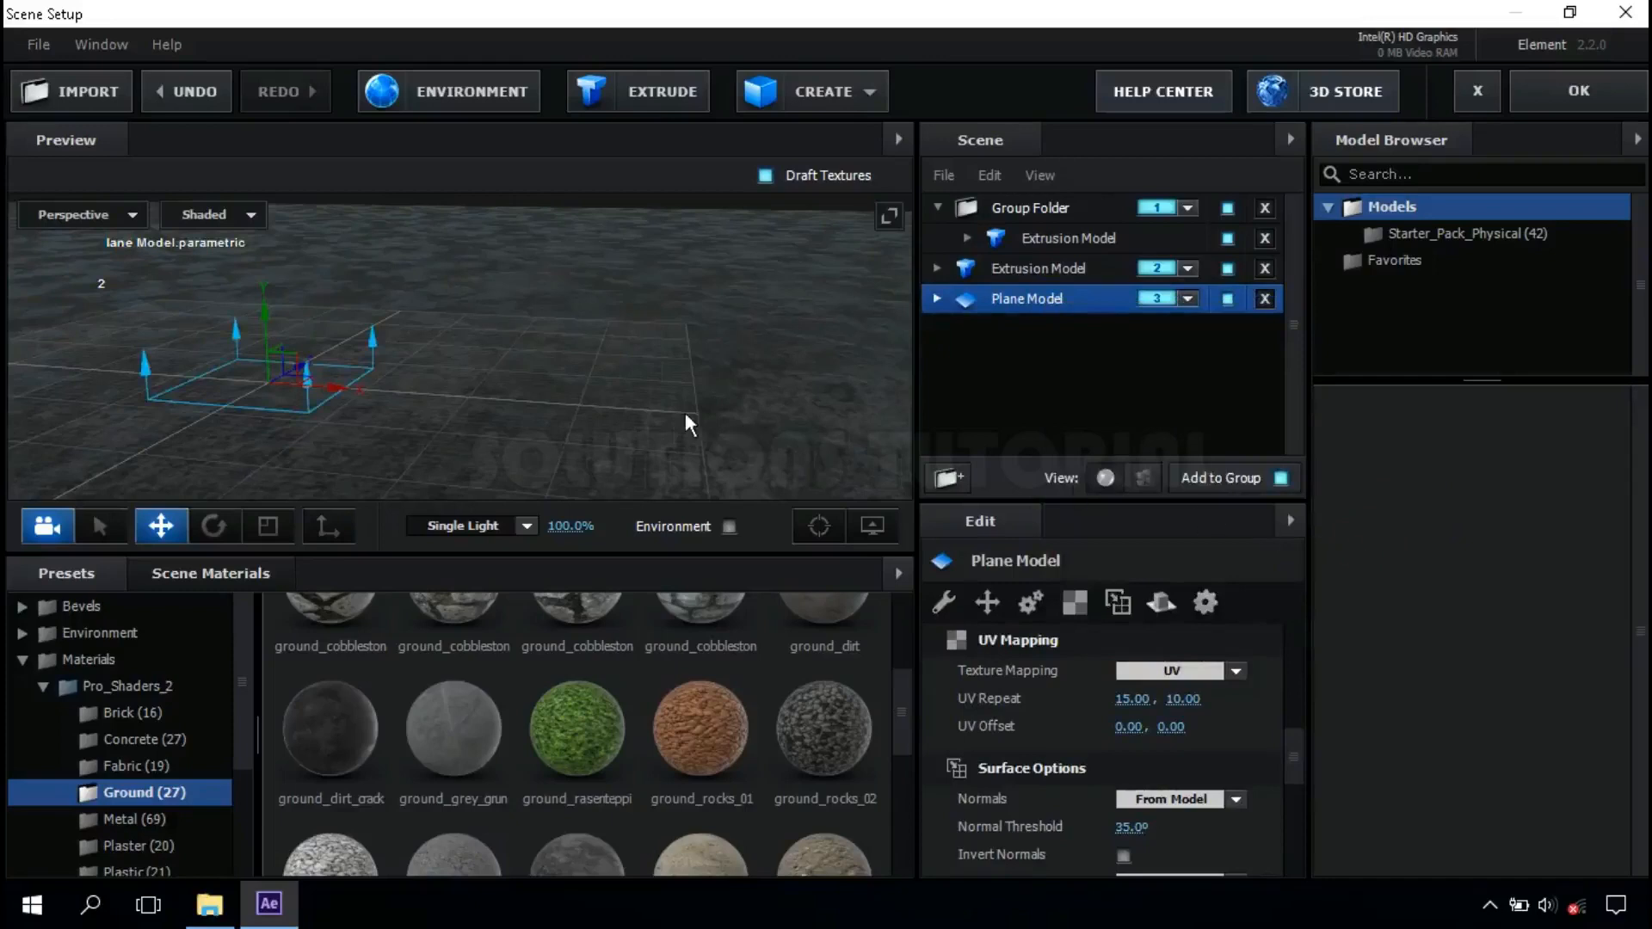
pyautogui.scroll(-8, 685, 413)
pyautogui.moveTo(696, 423); pyautogui.dragTo(447, 400)
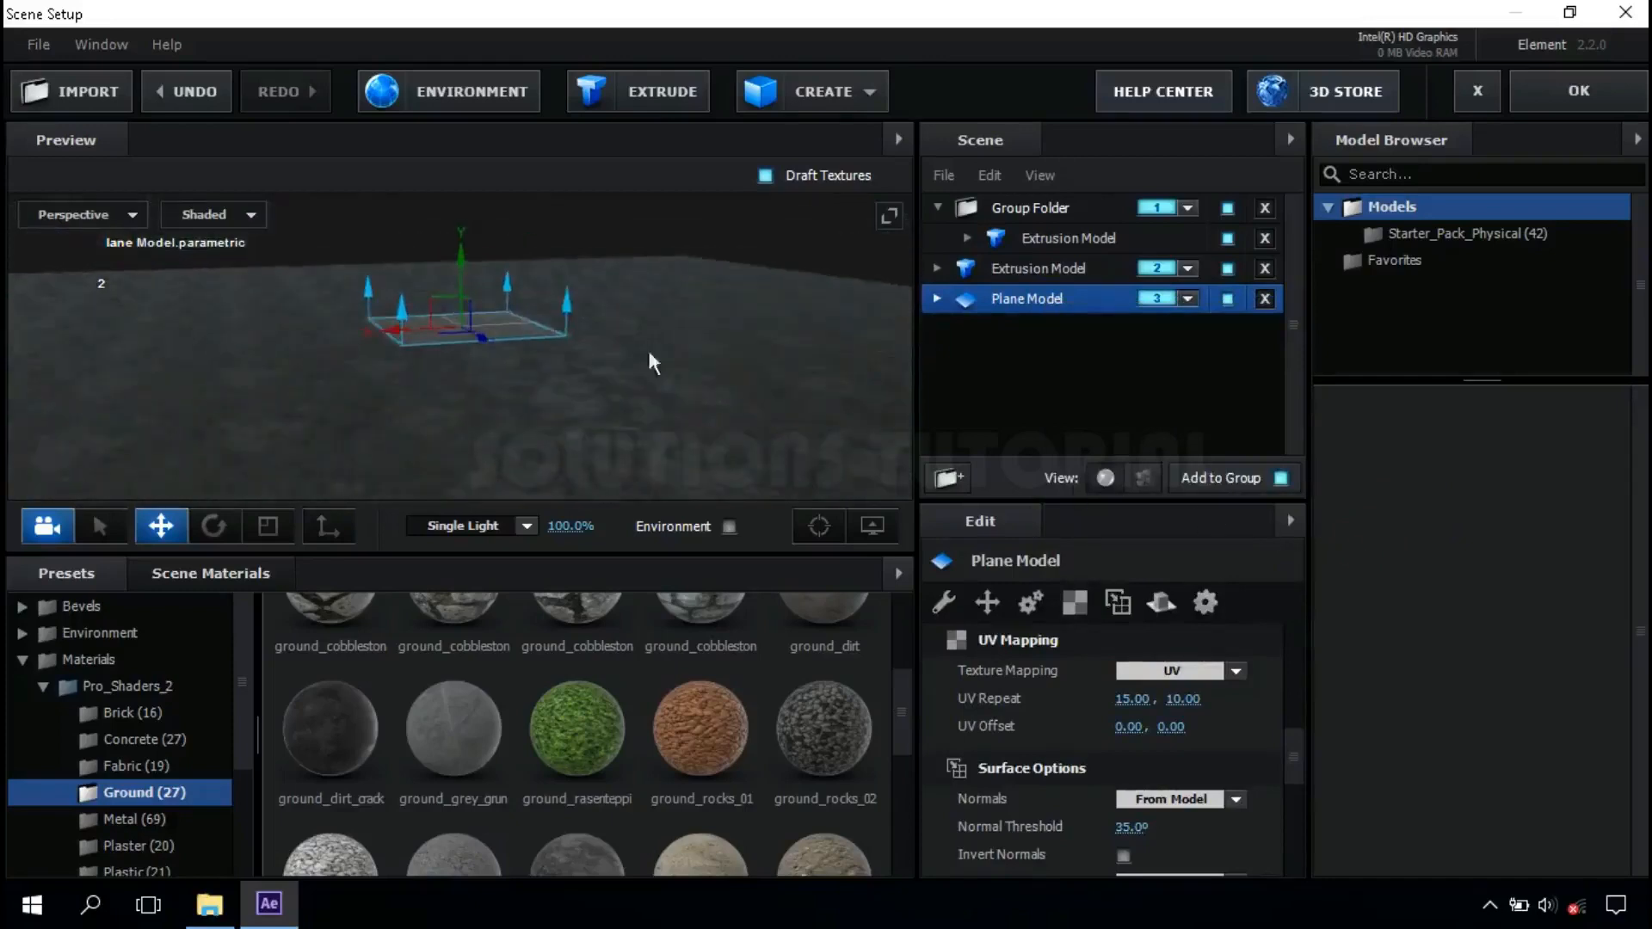
# Accept the Element scene setup and hide the text layer in the main composition.
pyautogui.click(1581, 90)
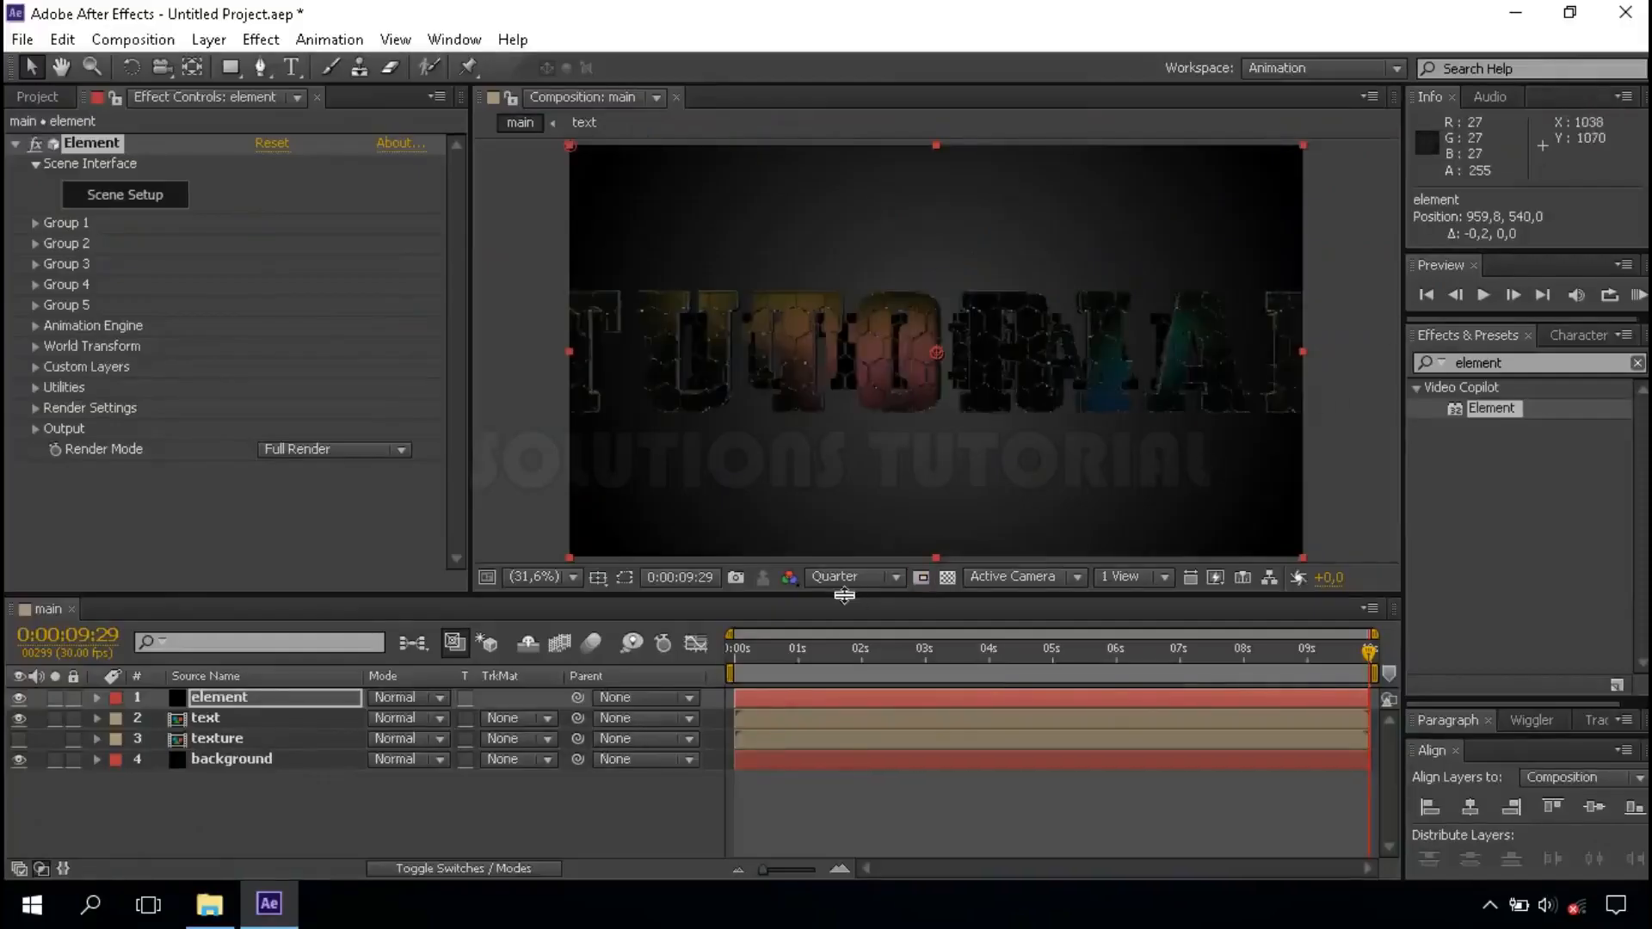
pyautogui.click(21, 717)
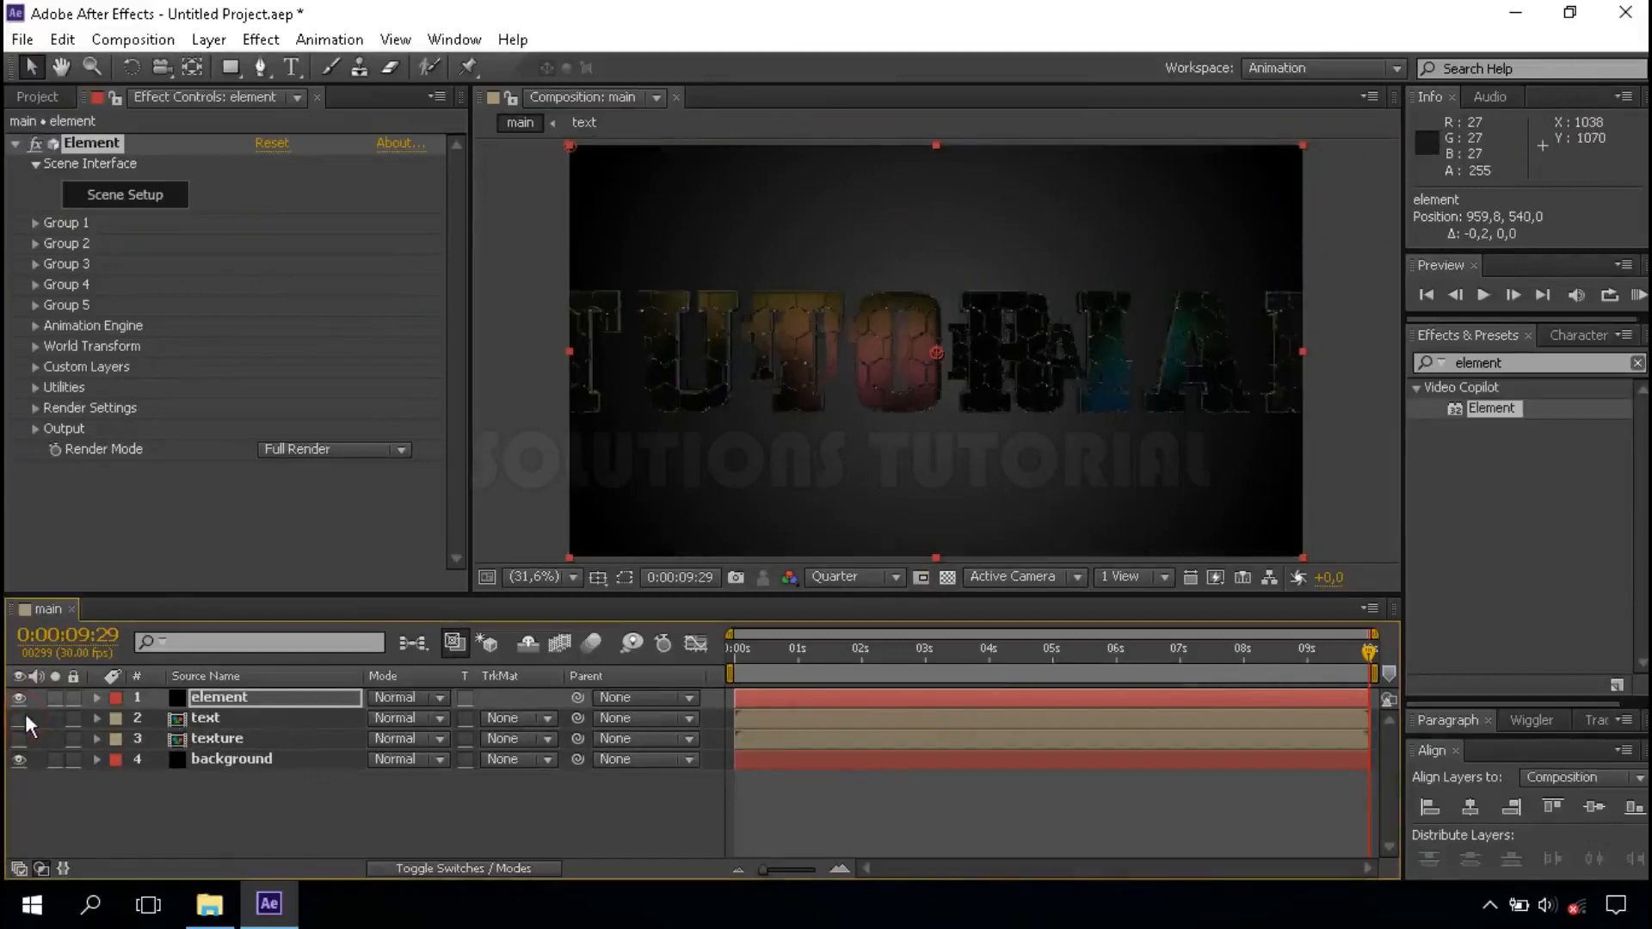
# Set Position Z of Group 2's Particle Replicator to -6000 on the element layer.
pyautogui.click(234, 693)
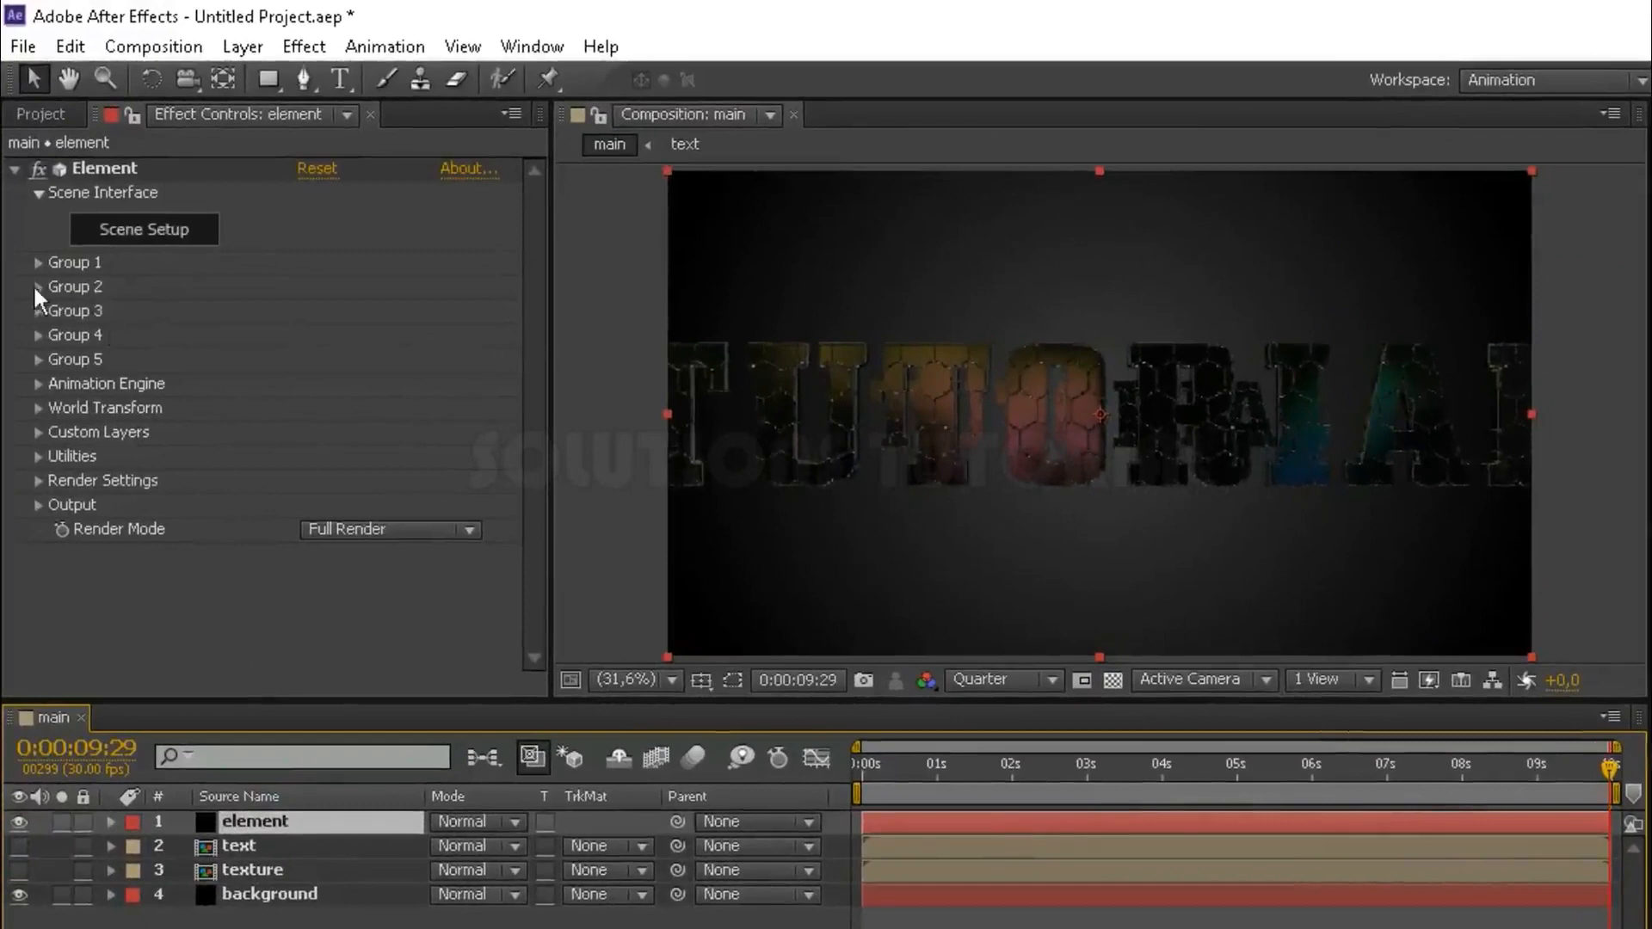
pyautogui.click(37, 285)
pyautogui.click(63, 335)
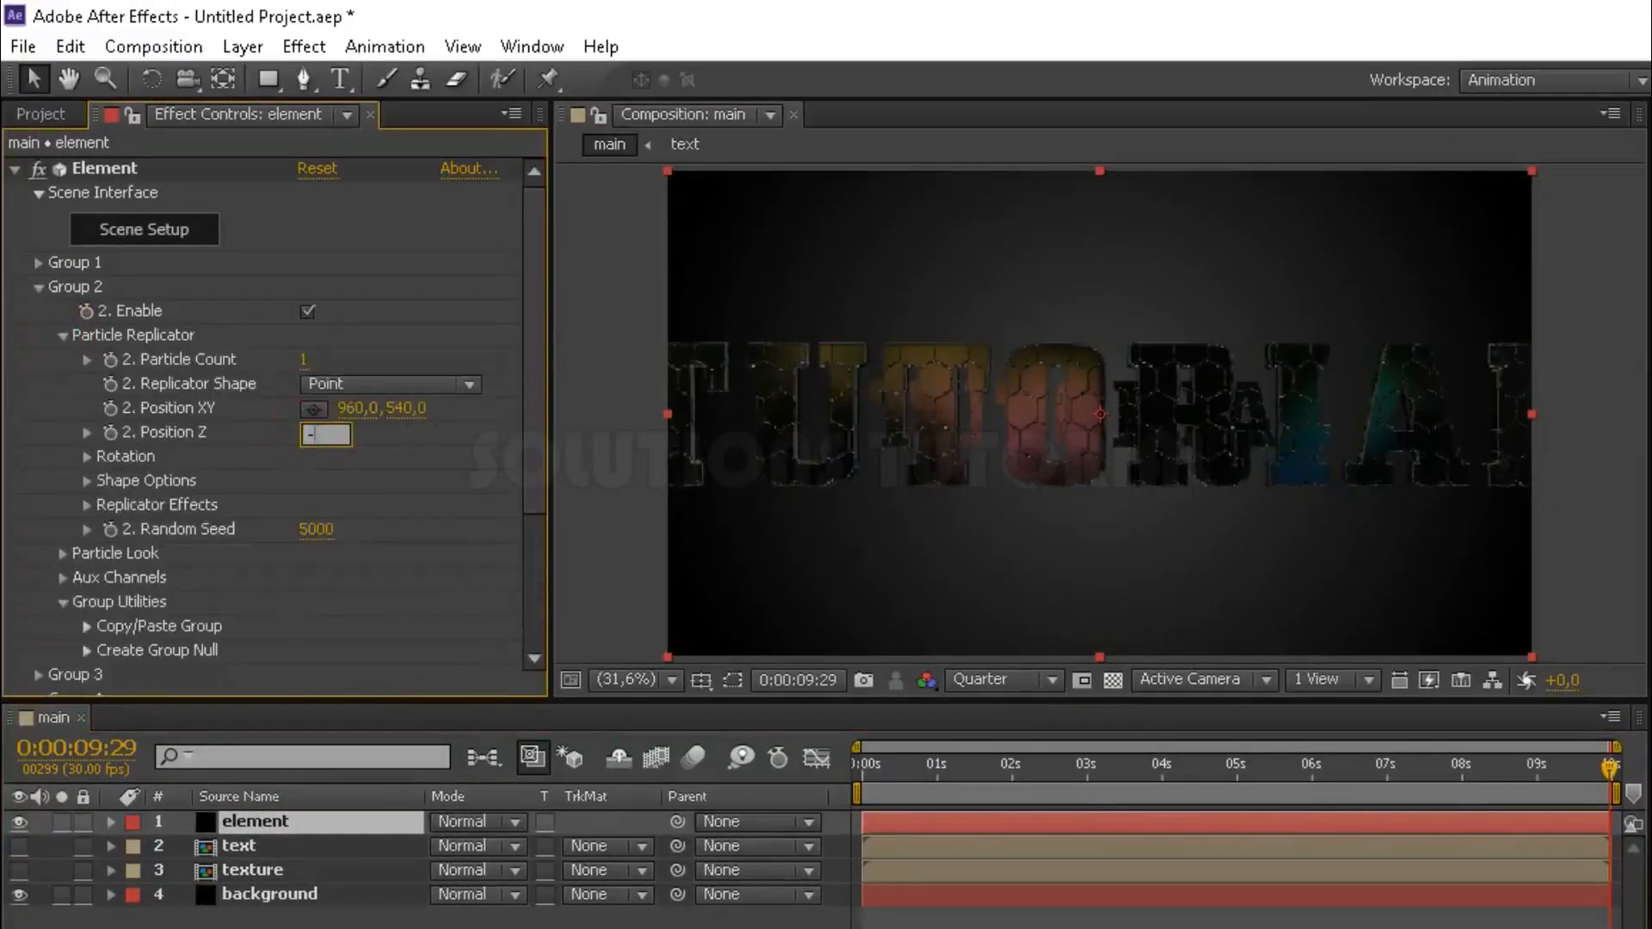
pyautogui.press('Return')
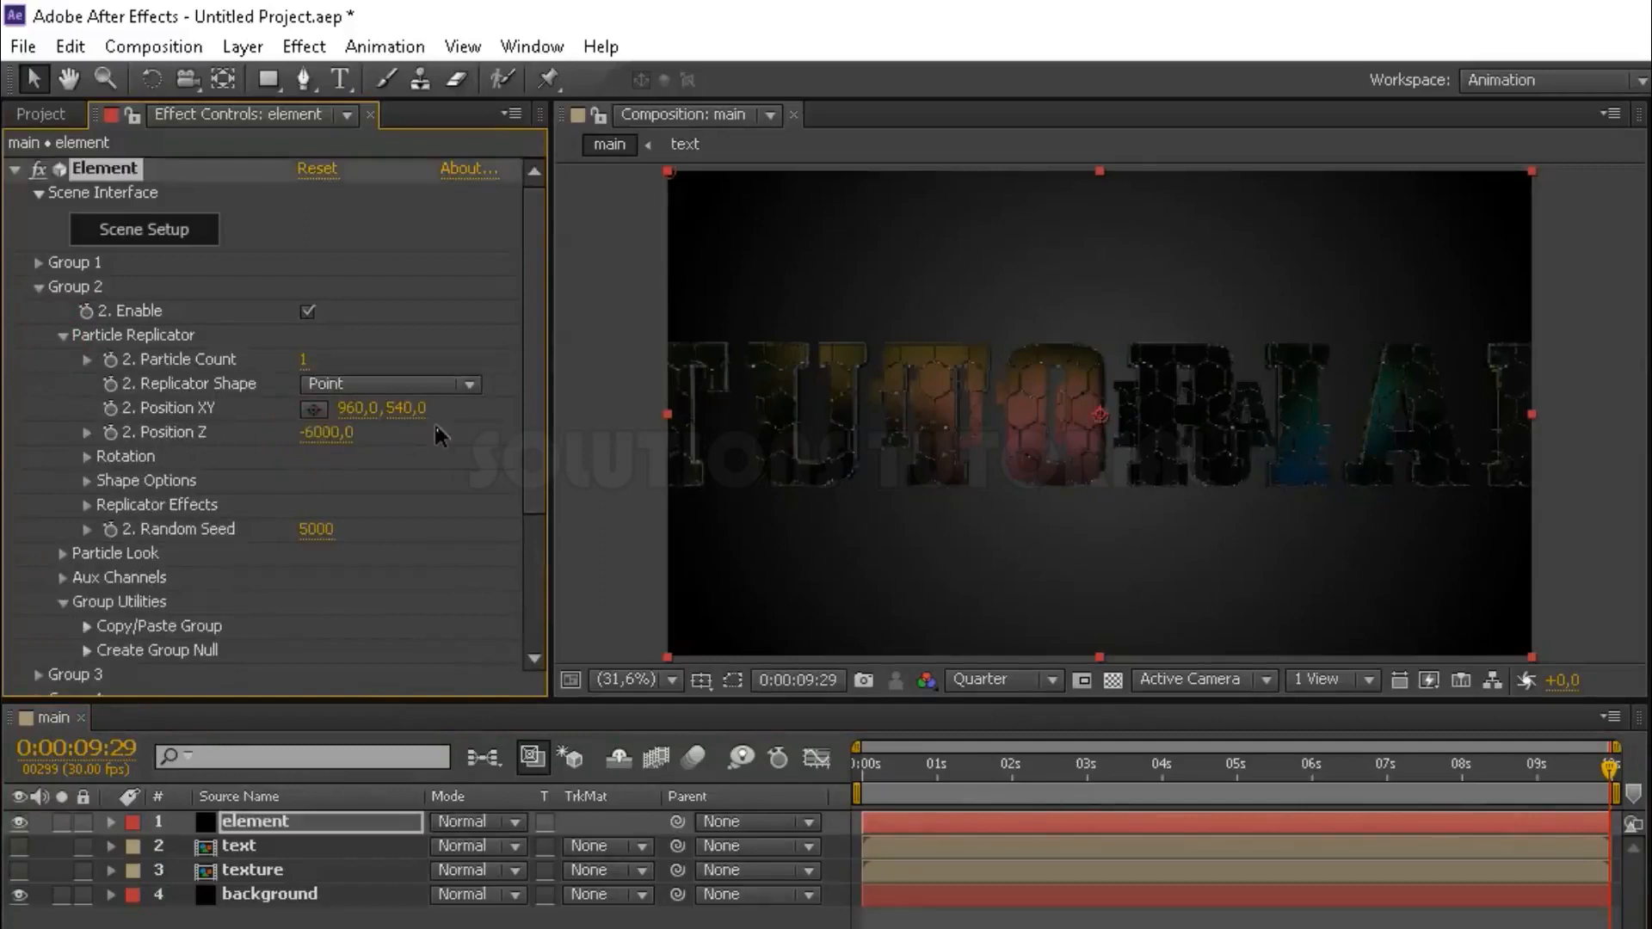
pyautogui.click(64, 336)
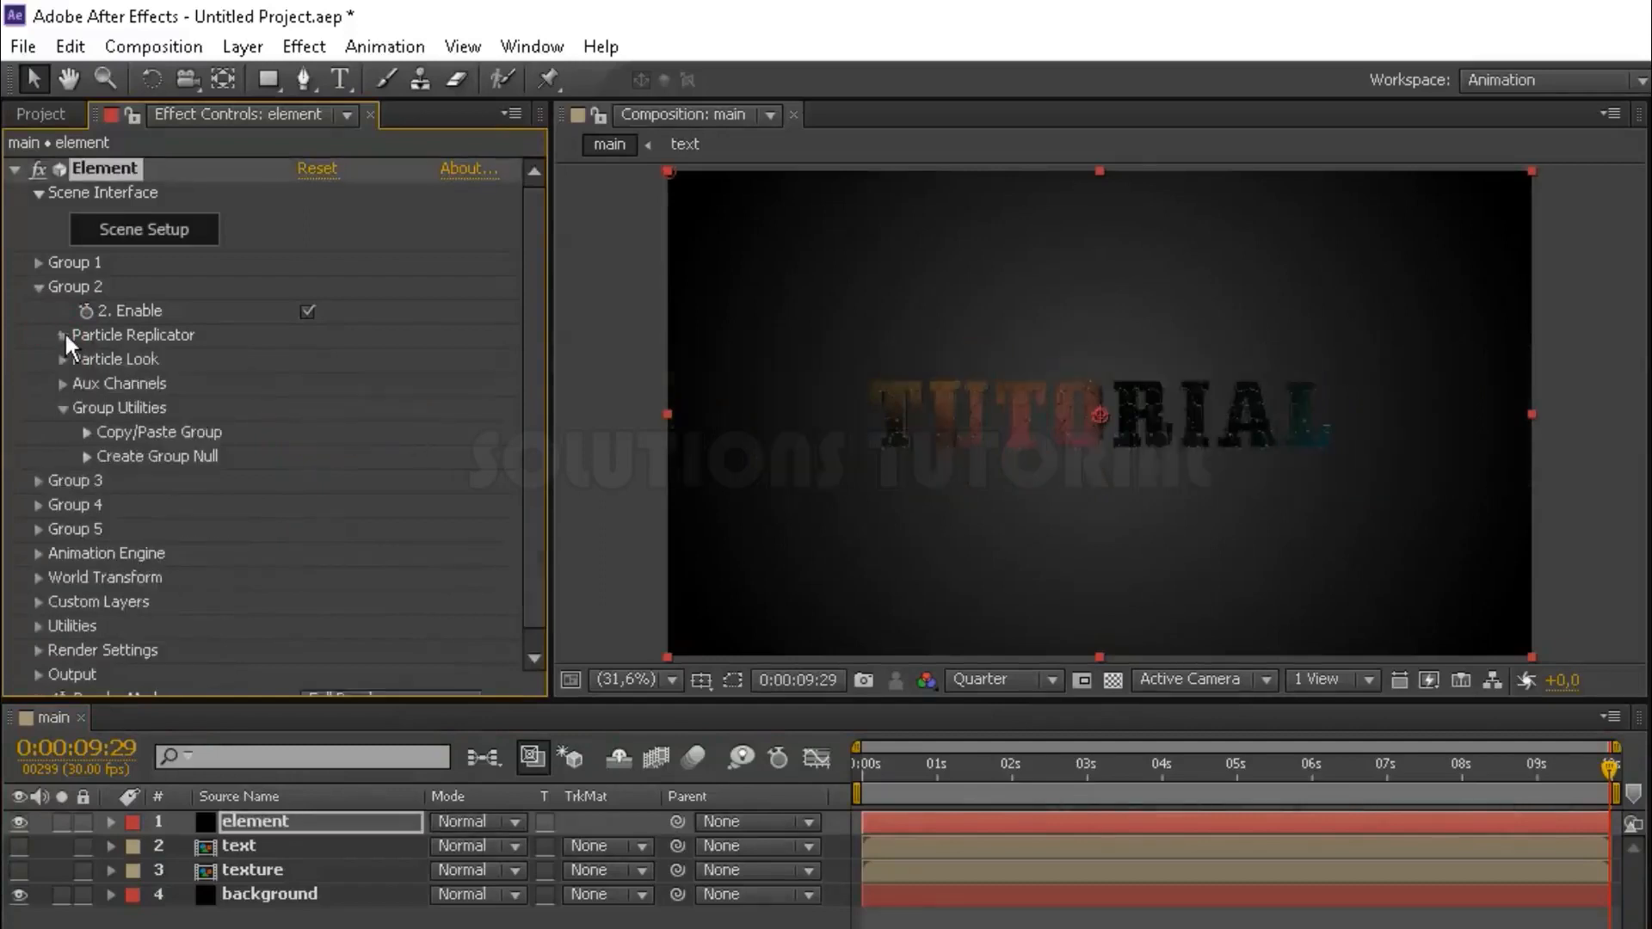
# Enable Multi-Object in the Particle Look settings of Group 2.
pyautogui.click(63, 360)
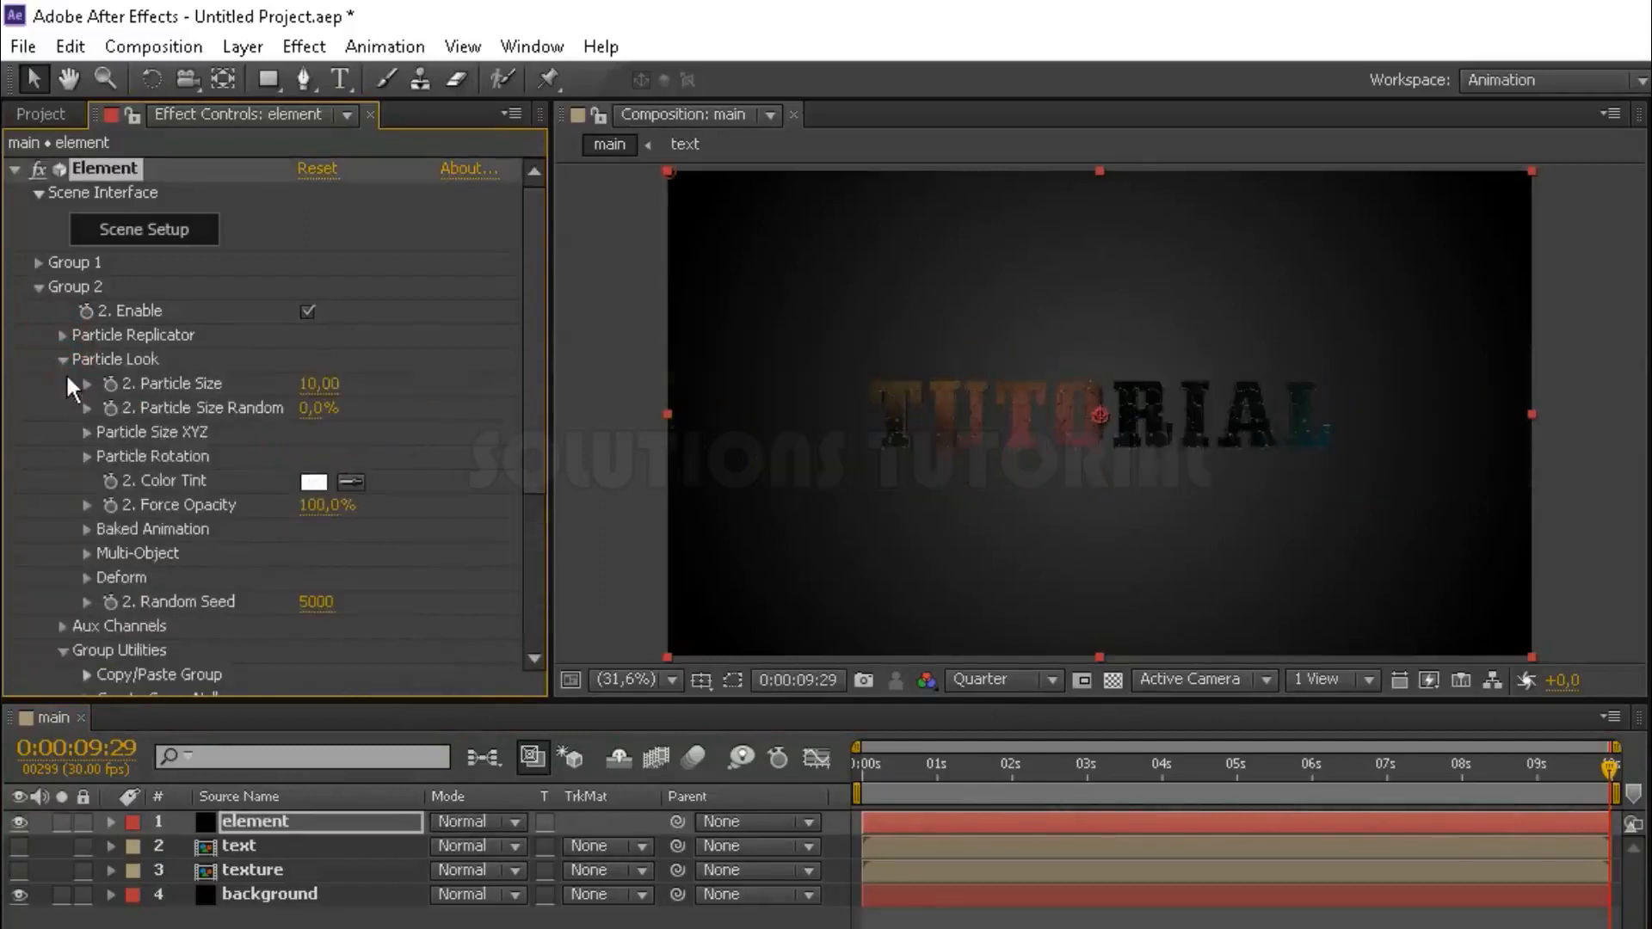
pyautogui.click(87, 554)
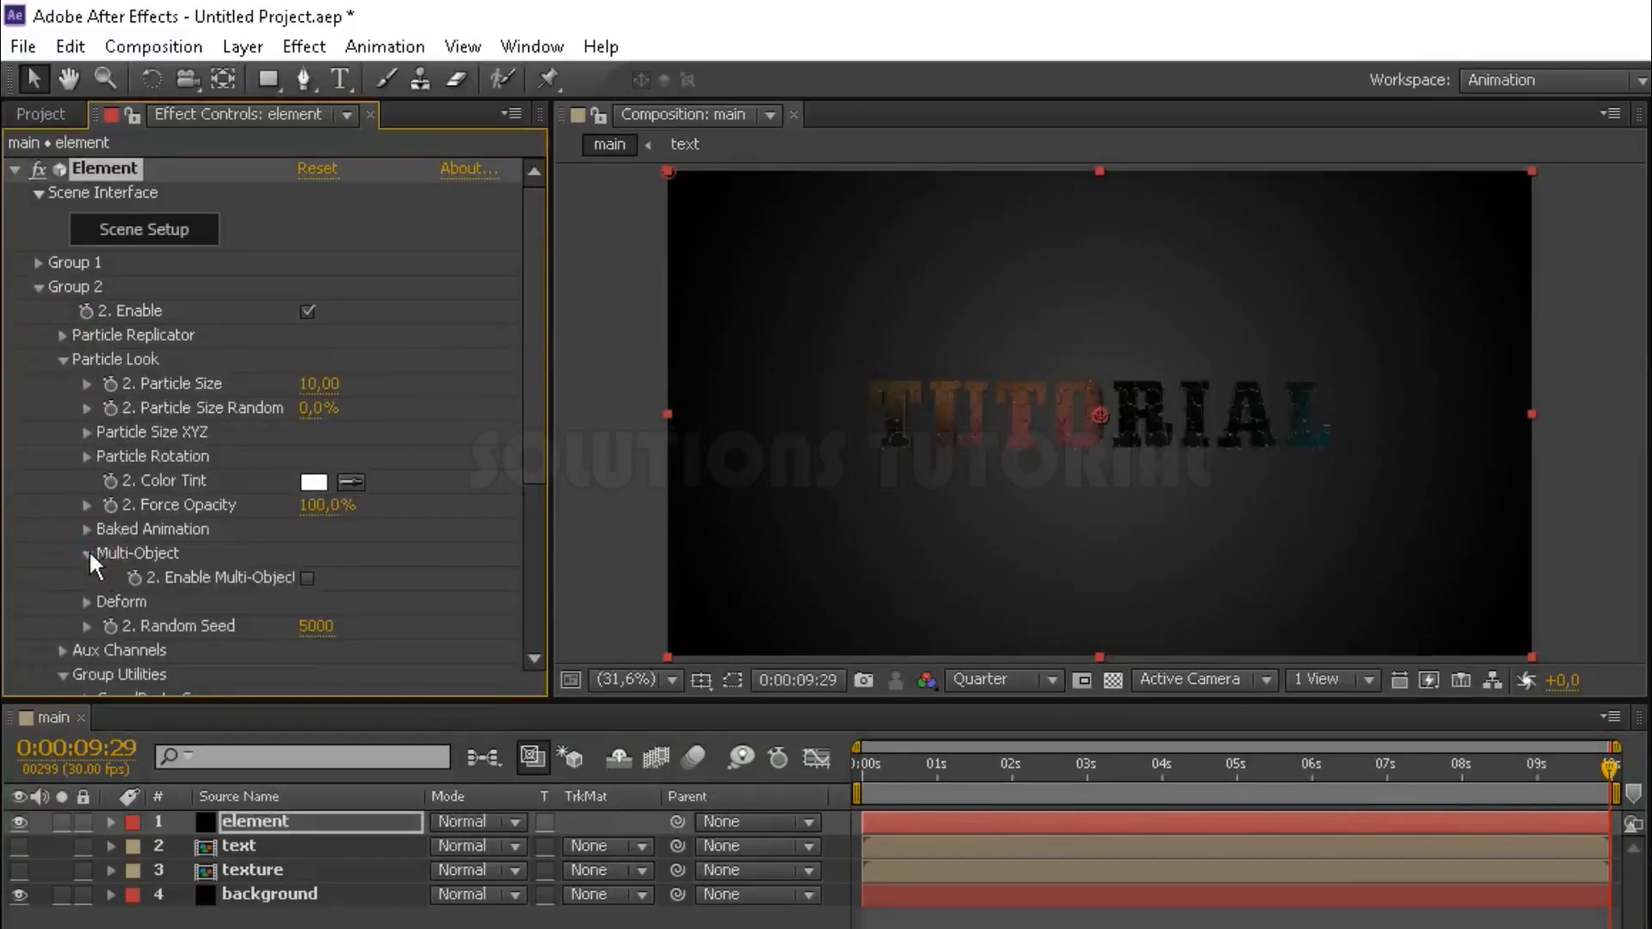
pyautogui.click(308, 578)
pyautogui.scroll(-5, 310, 588)
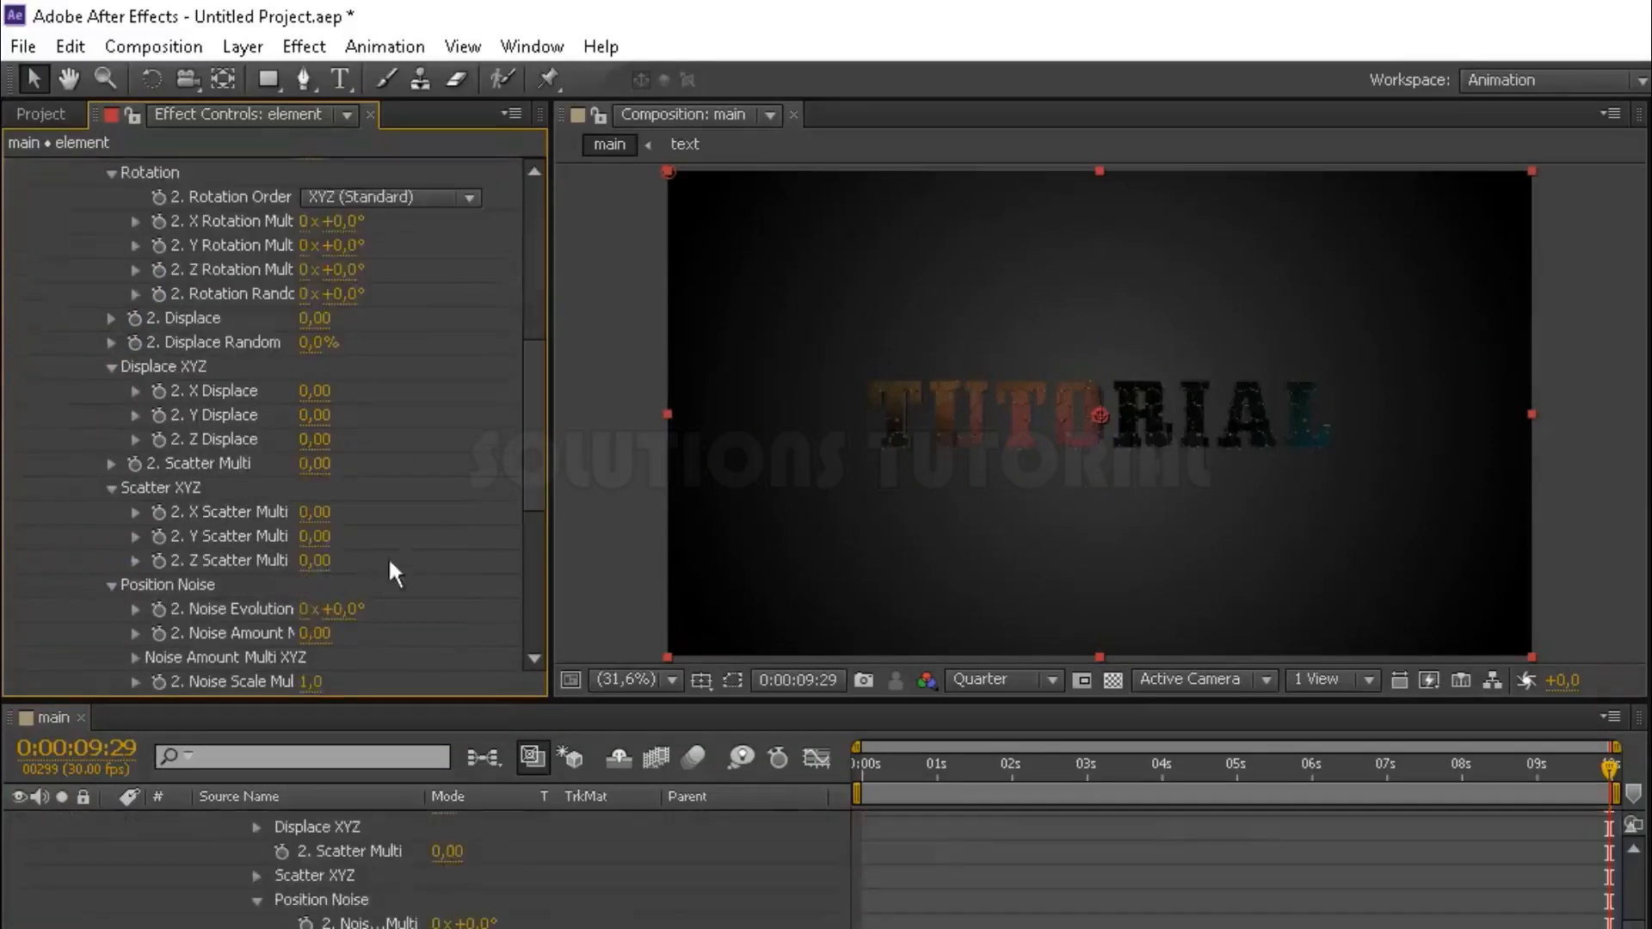
pyautogui.moveTo(543, 491); pyautogui.dragTo(539, 353)
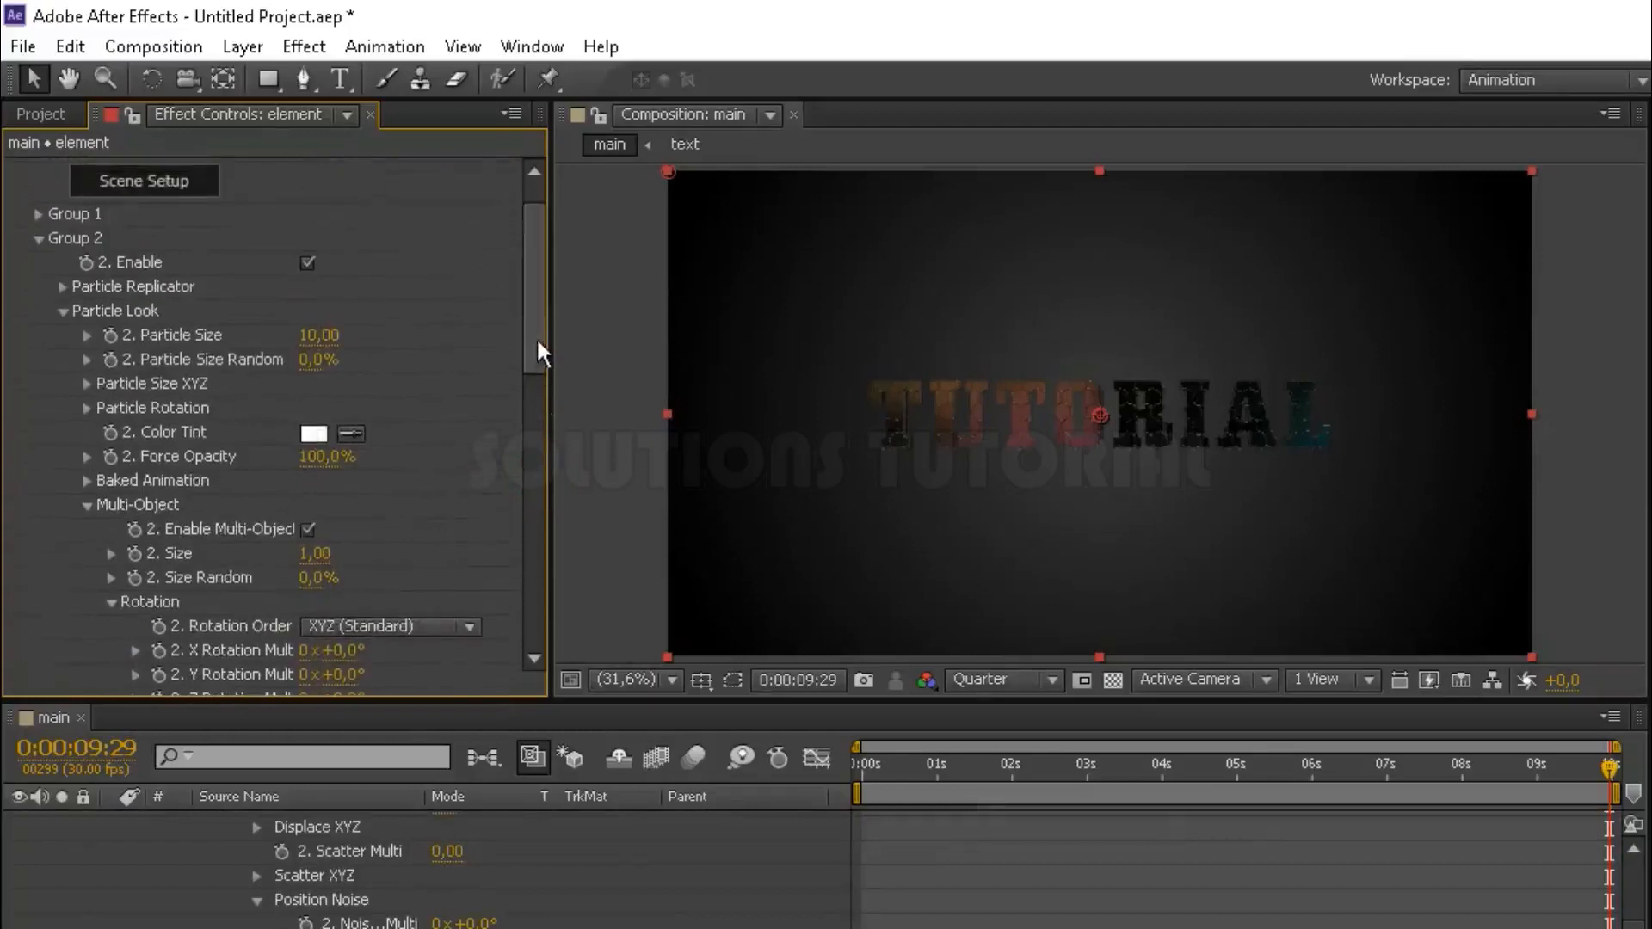
pyautogui.click(87, 505)
pyautogui.click(60, 311)
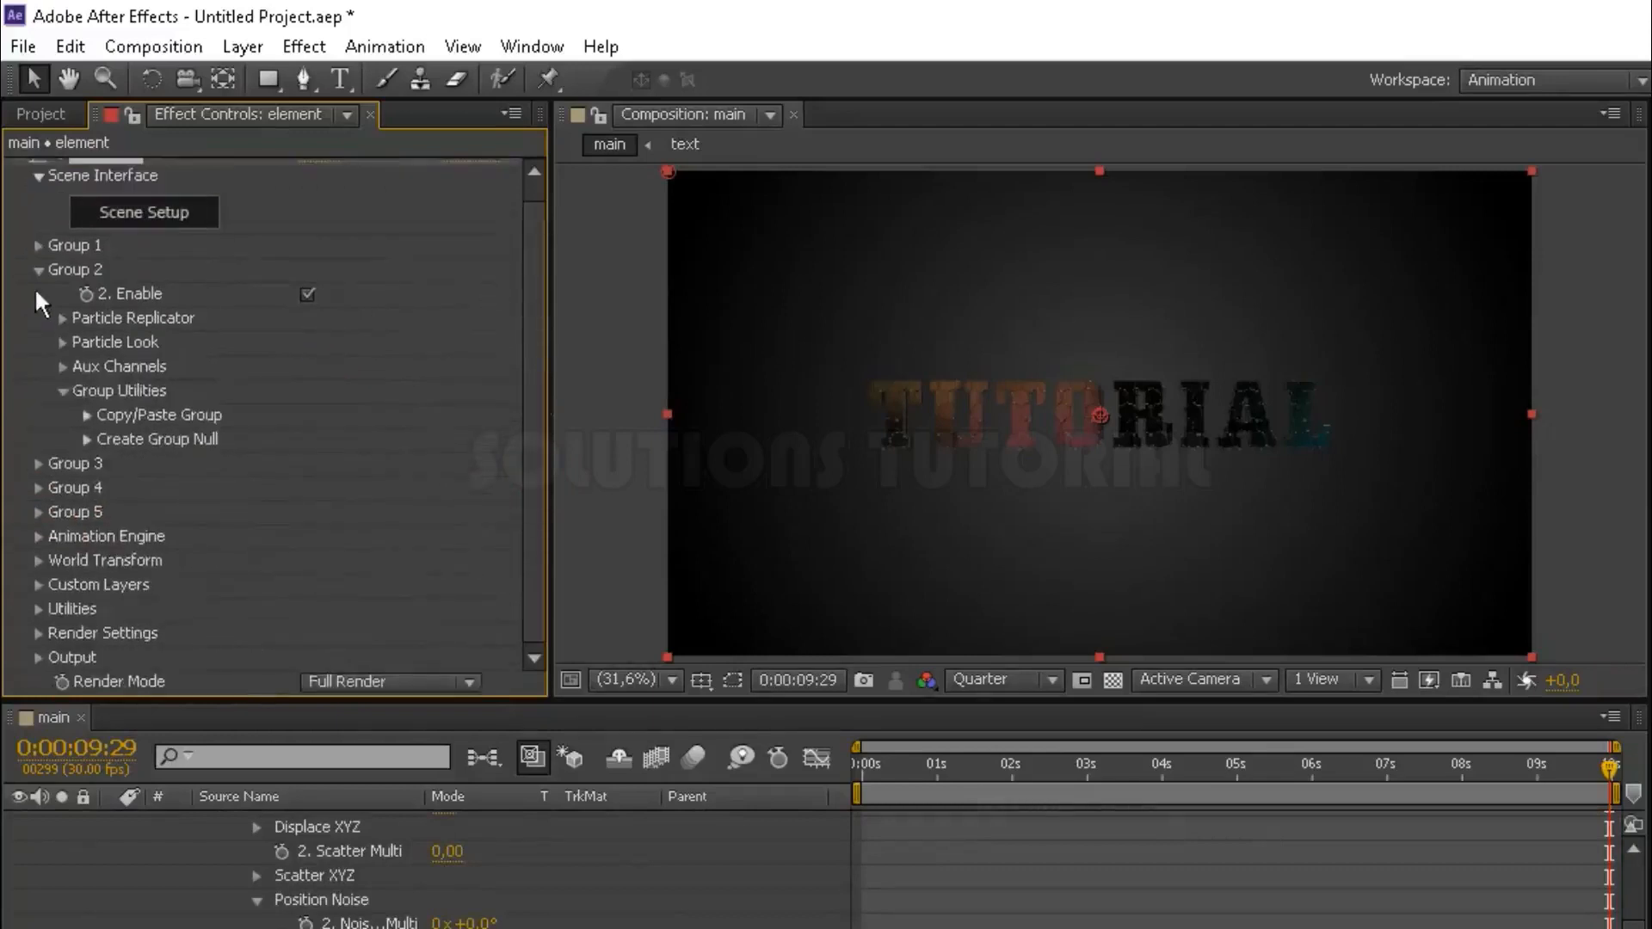
pyautogui.click(38, 271)
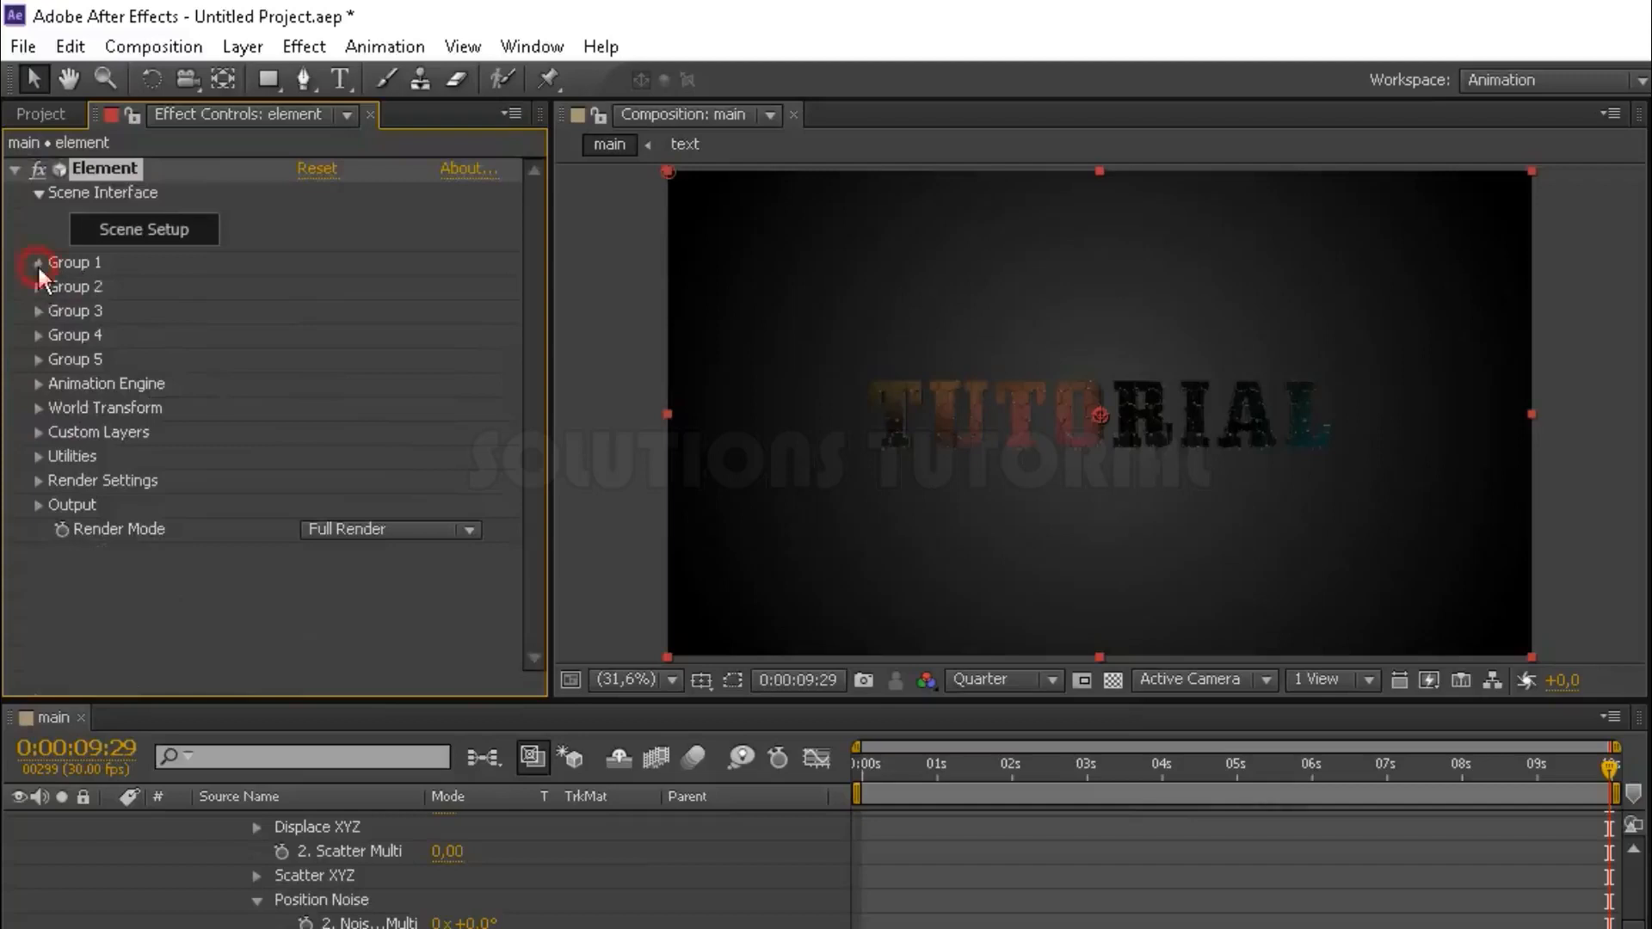
# Enable Multi-Object in the Particle Look settings of Group 1.
pyautogui.click(38, 264)
pyautogui.click(60, 337)
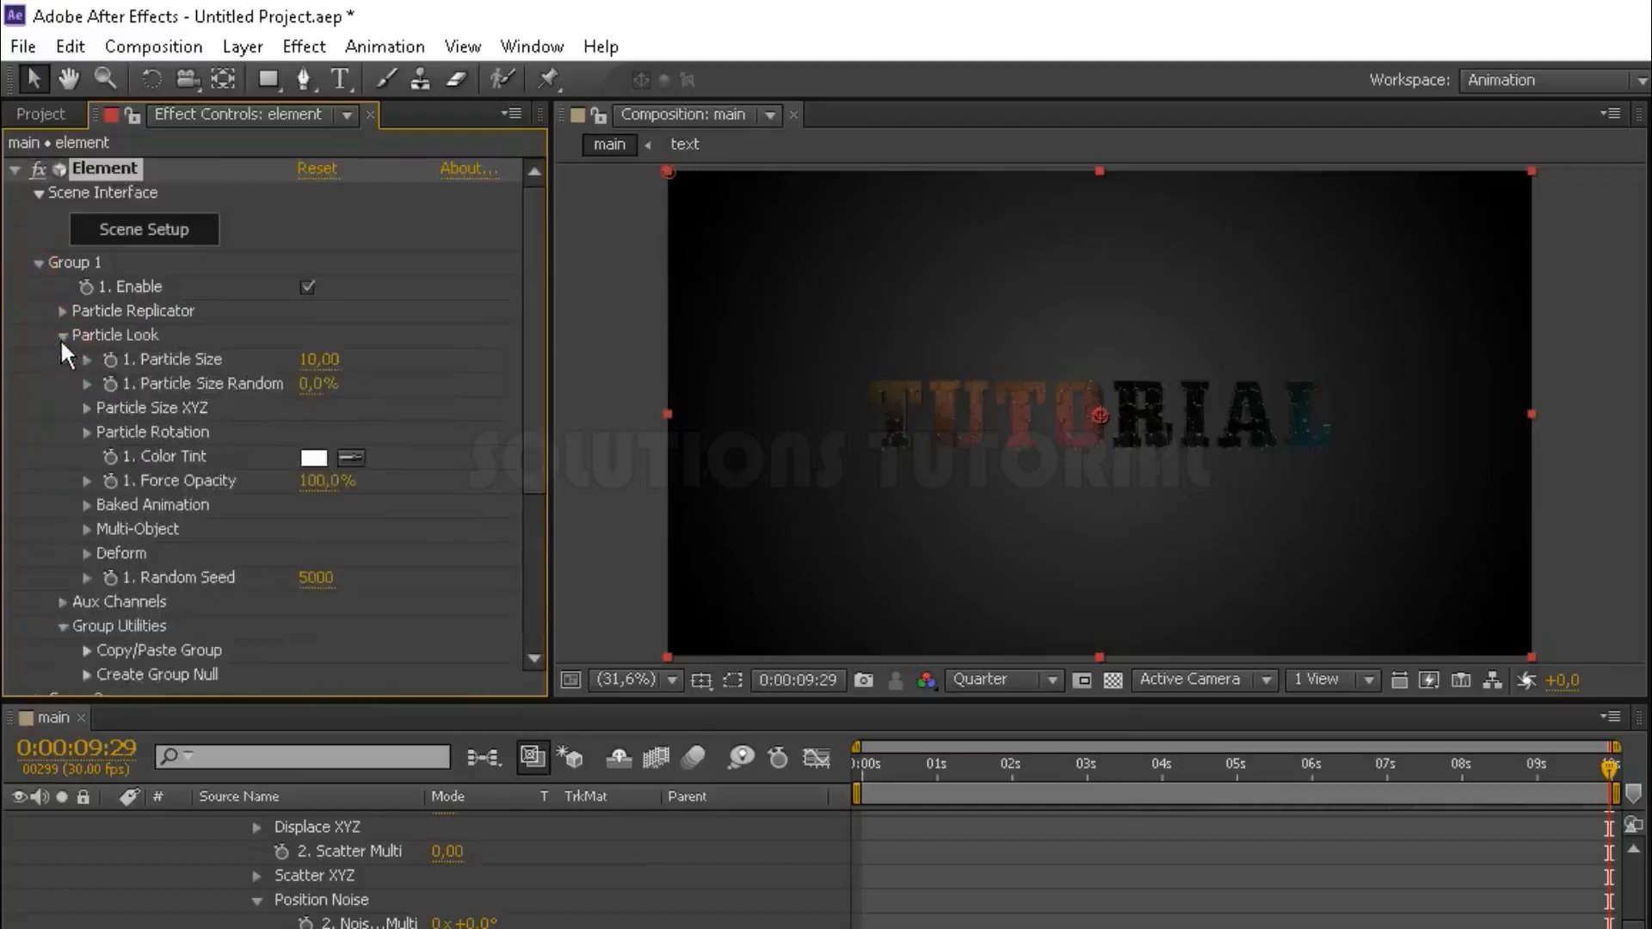
pyautogui.click(86, 530)
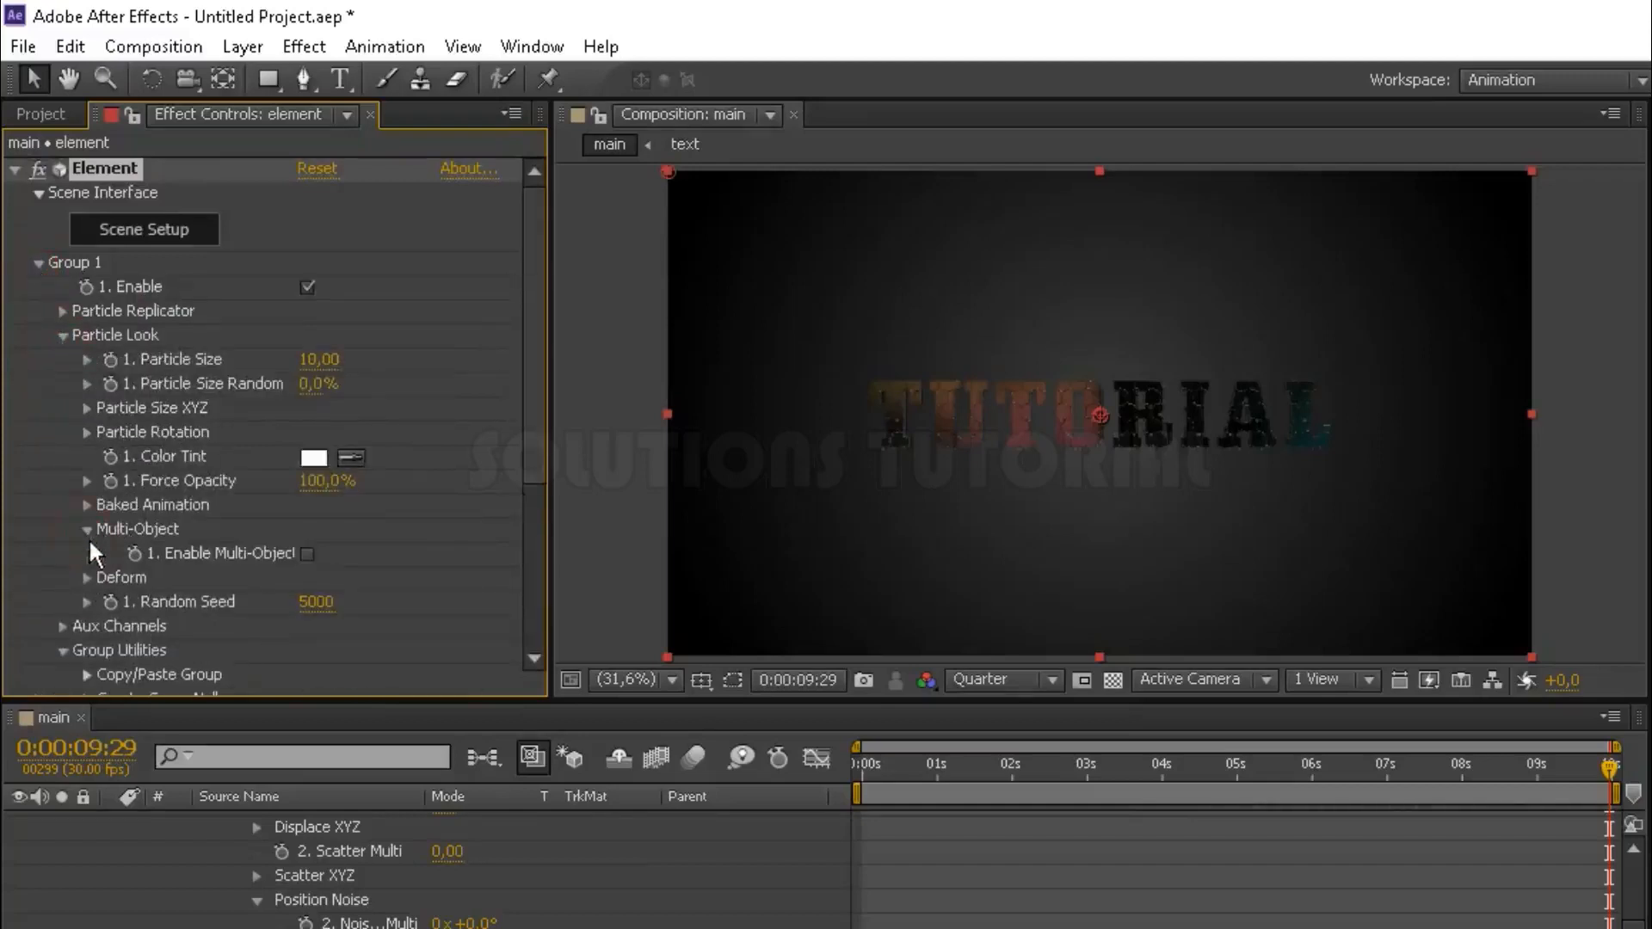
pyautogui.scroll(-10, 306, 551)
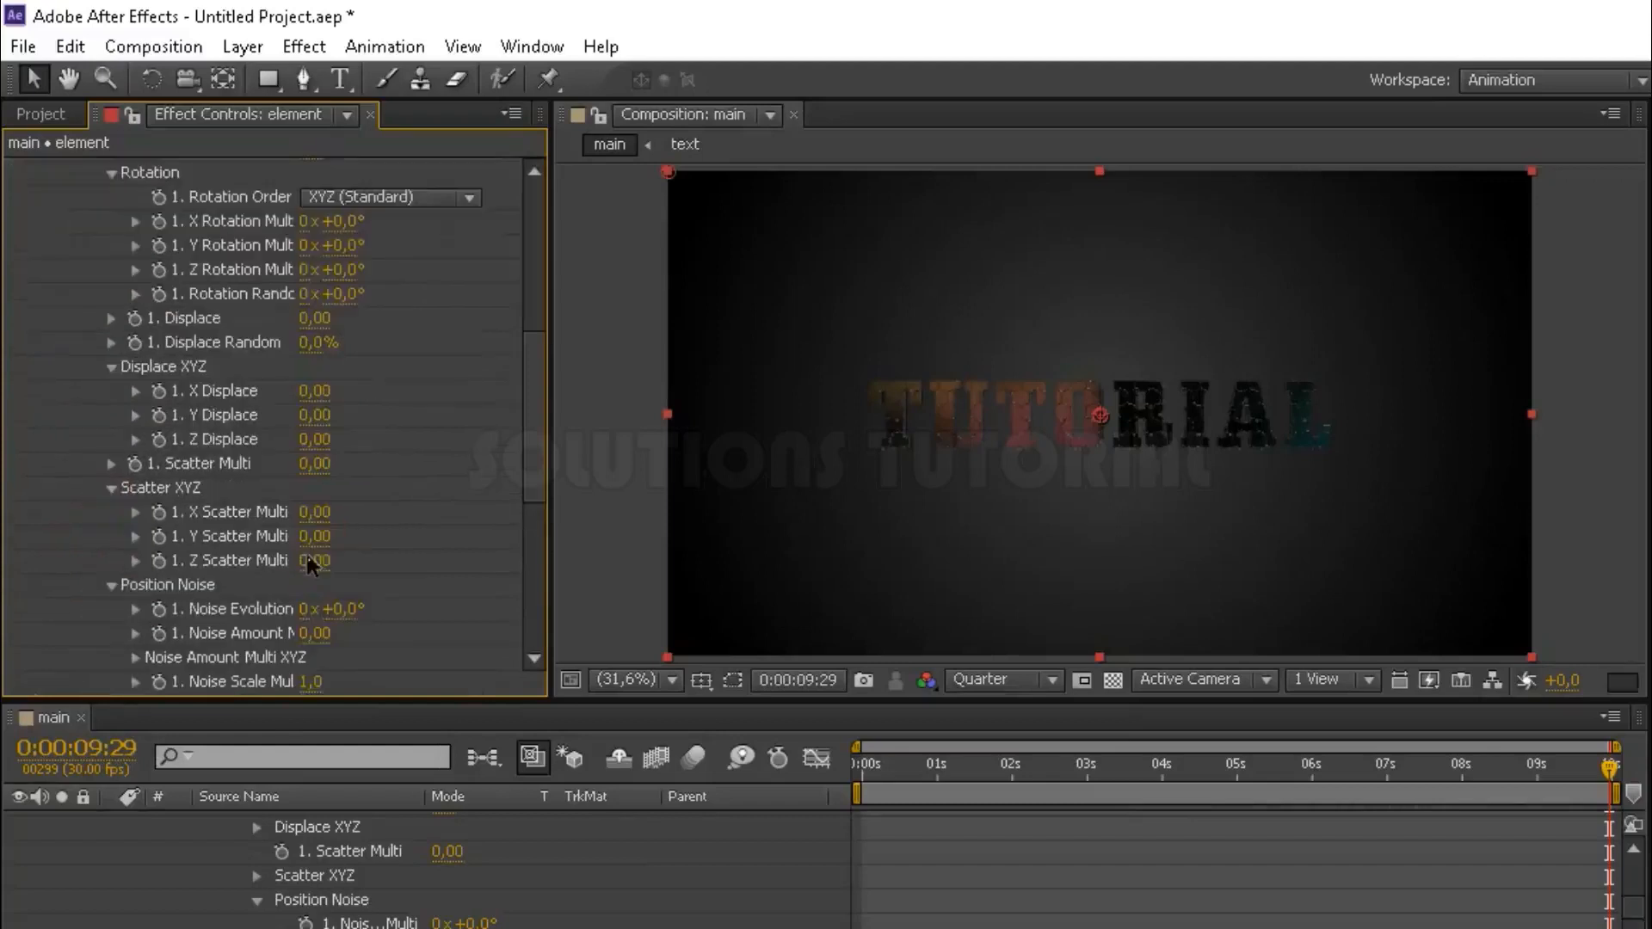
pyautogui.moveTo(525, 436); pyautogui.dragTo(529, 243)
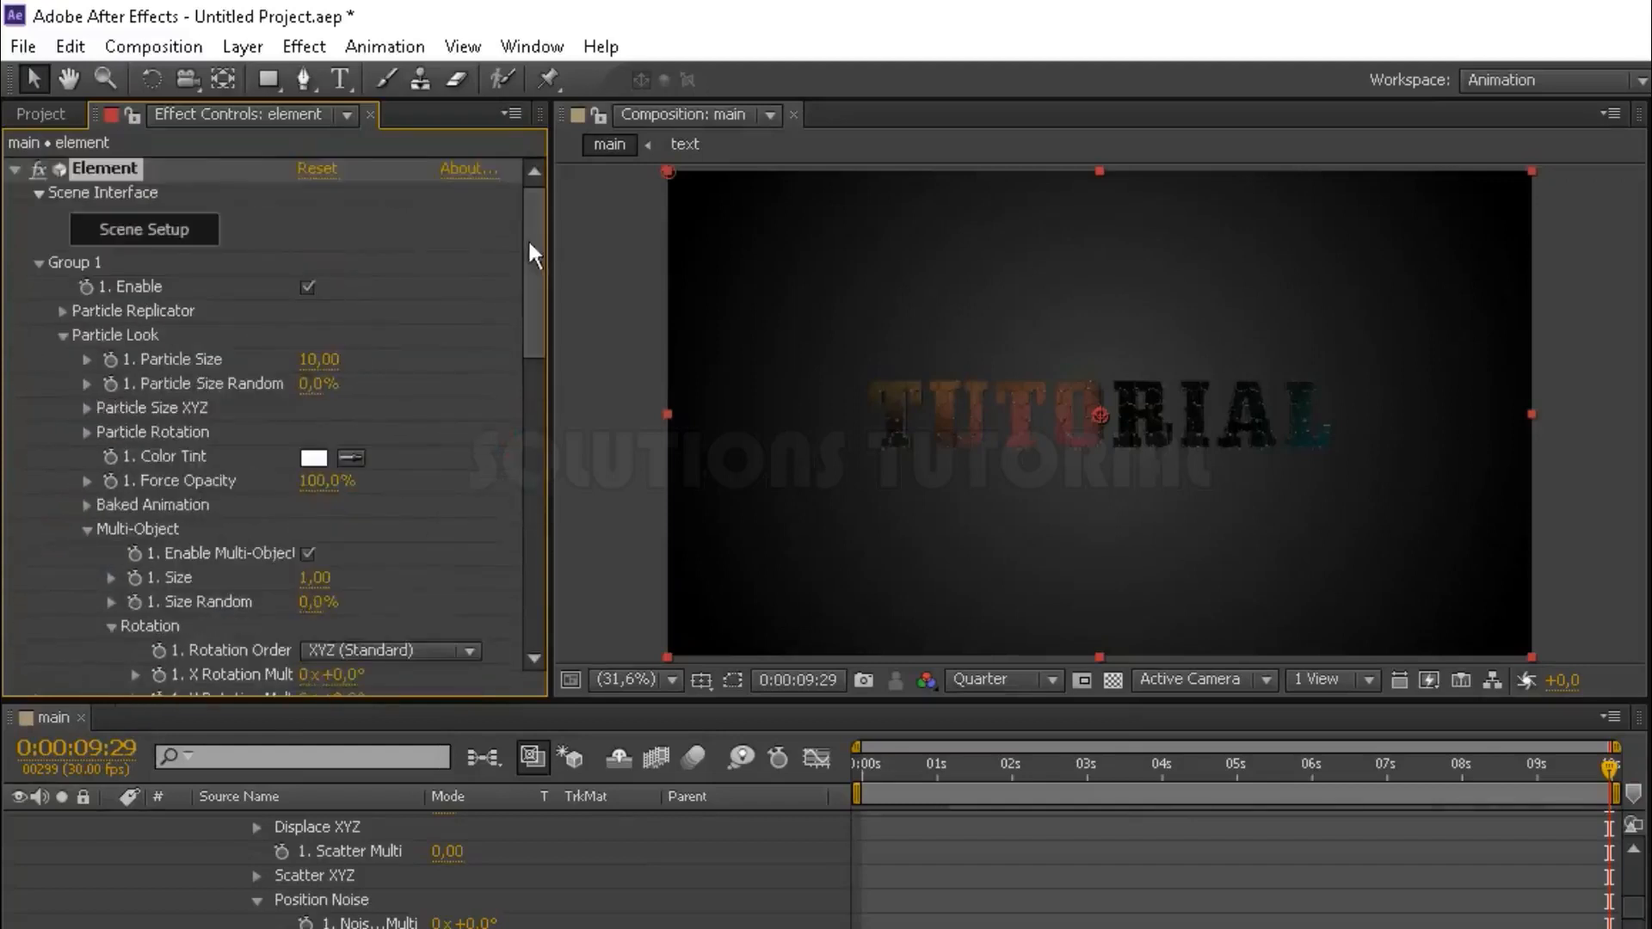
pyautogui.click(83, 528)
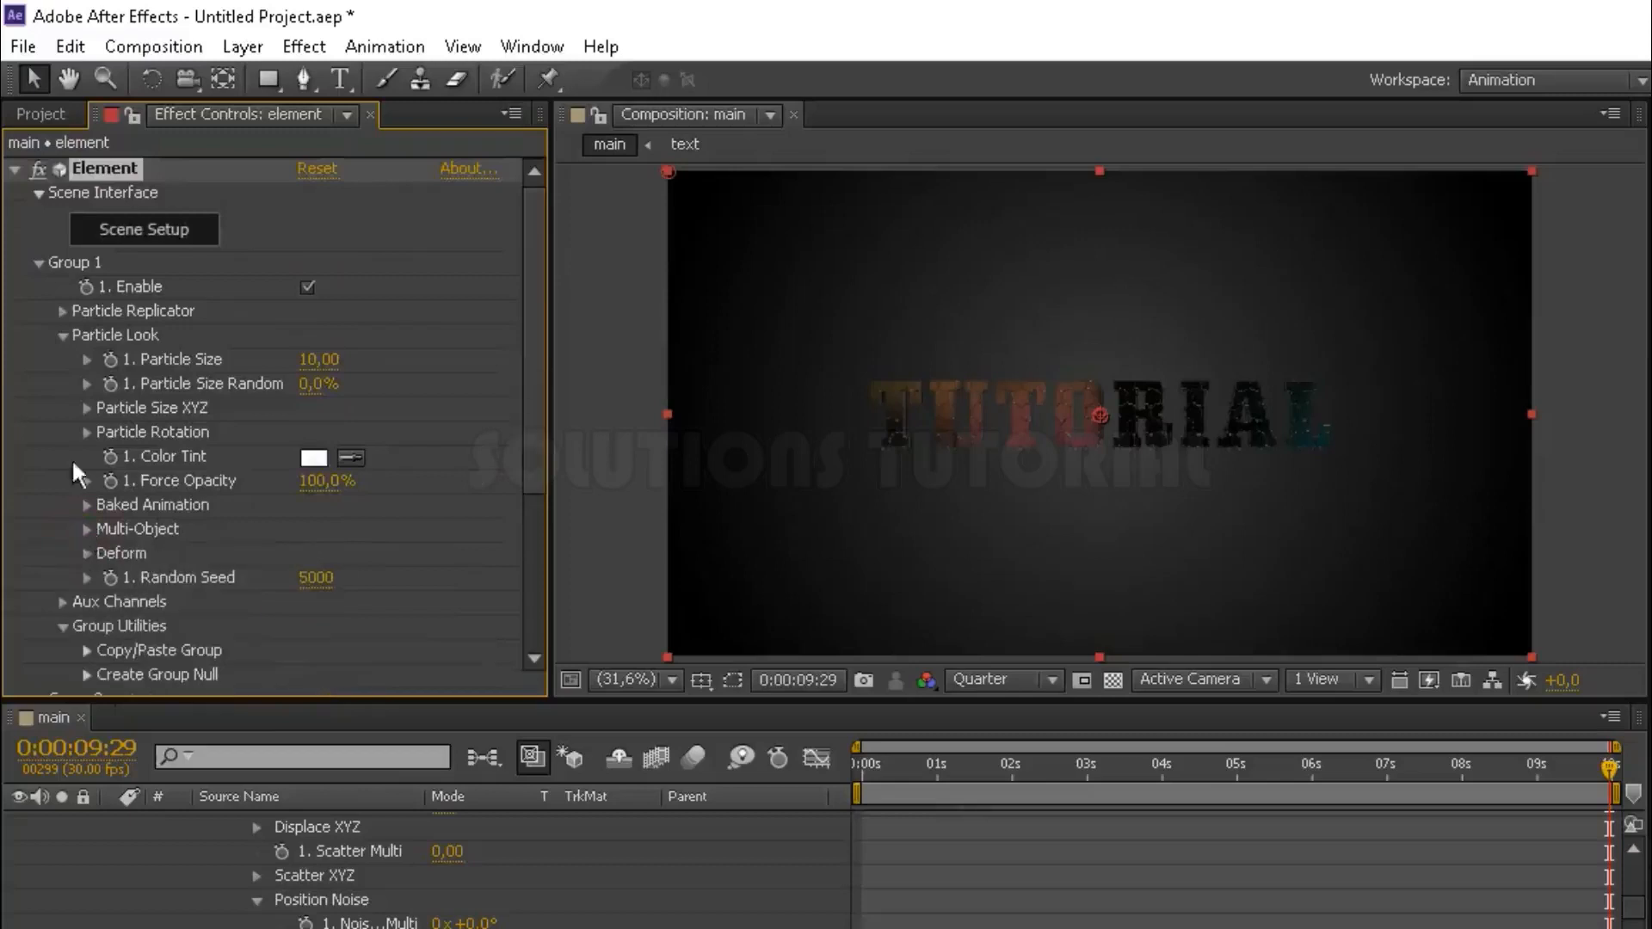
pyautogui.click(64, 338)
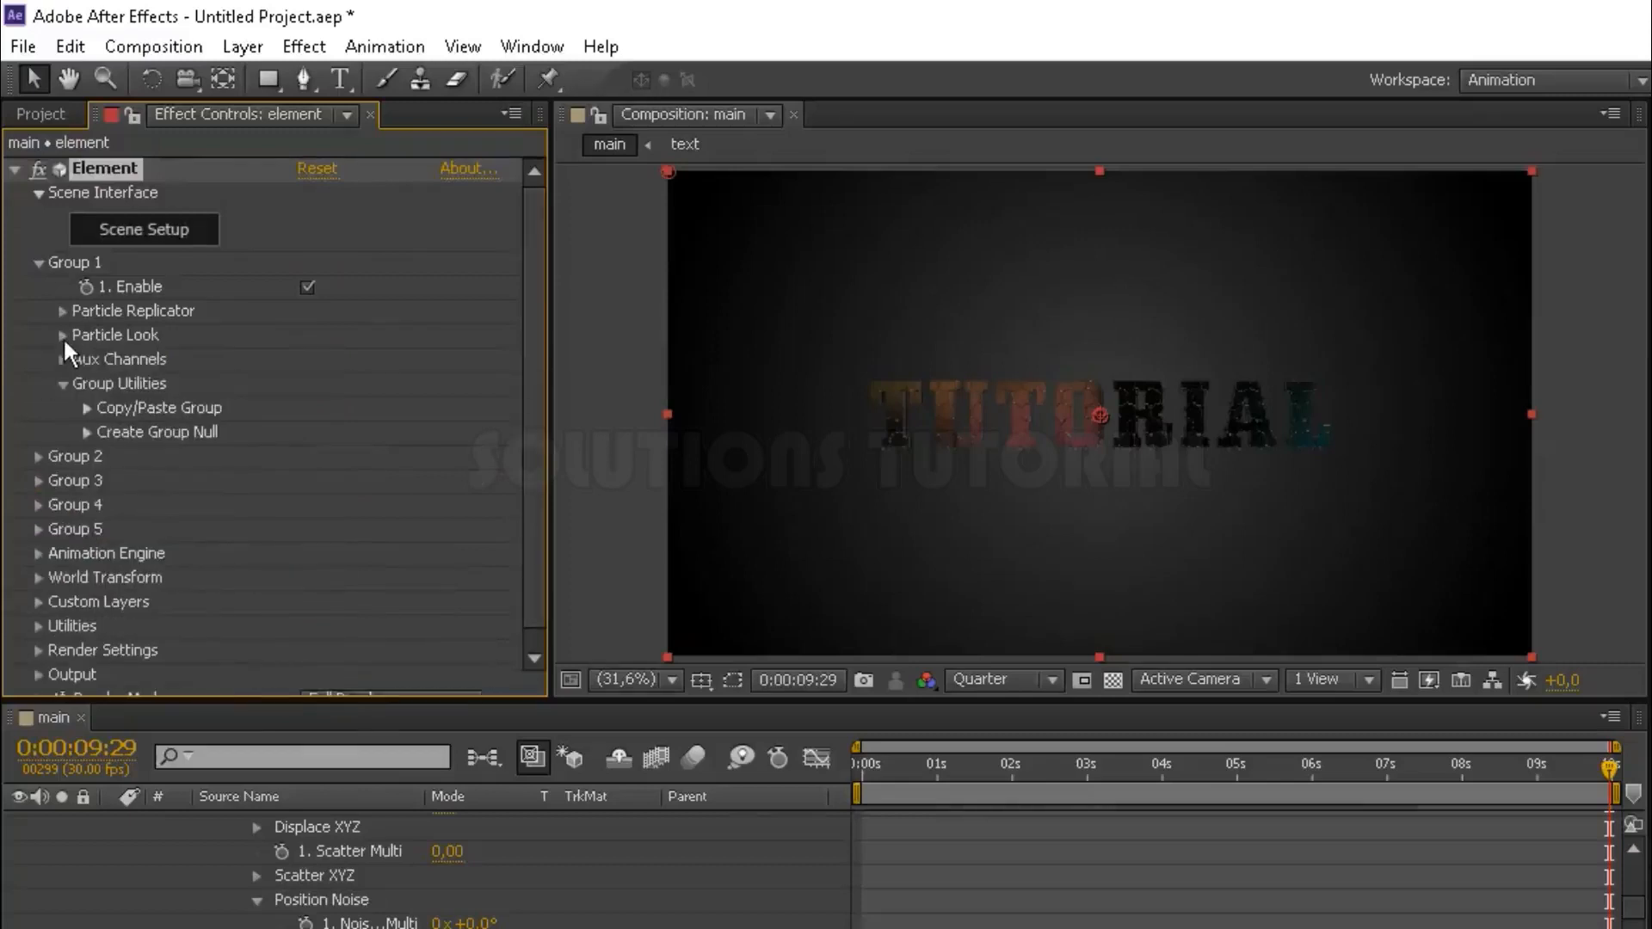
pyautogui.click(38, 264)
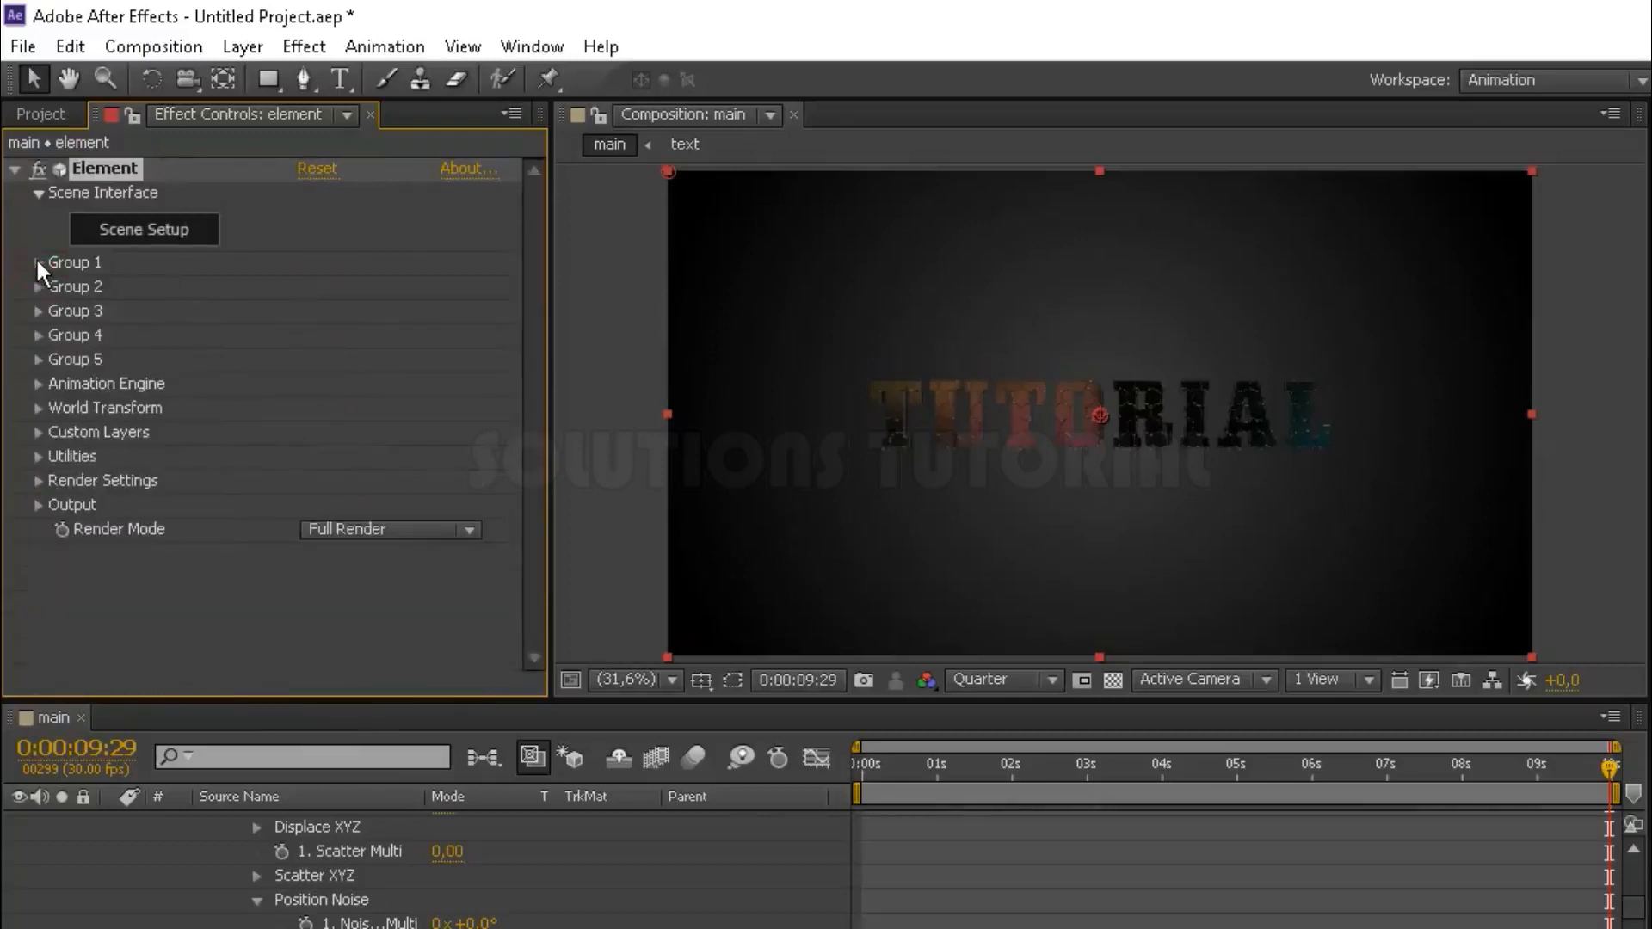
# Enable Element's Animation Engine with Group 2 as the Start Group and Group 1 as the Finish Group.
pyautogui.click(37, 384)
pyautogui.scroll(-3, 36, 385)
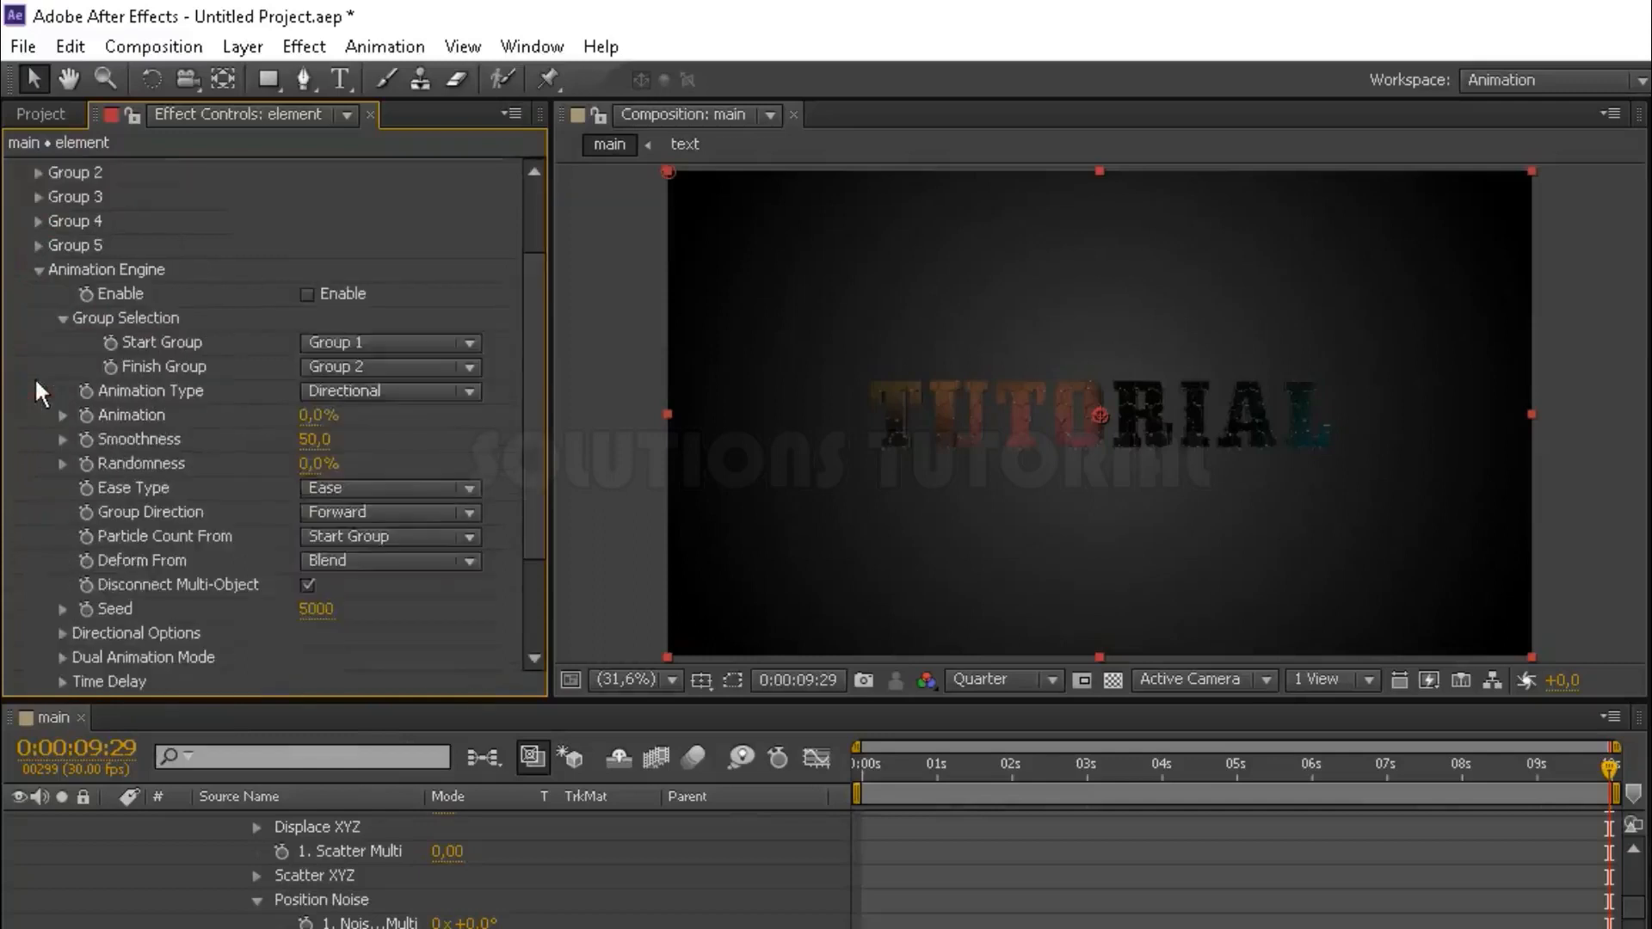
pyautogui.click(307, 292)
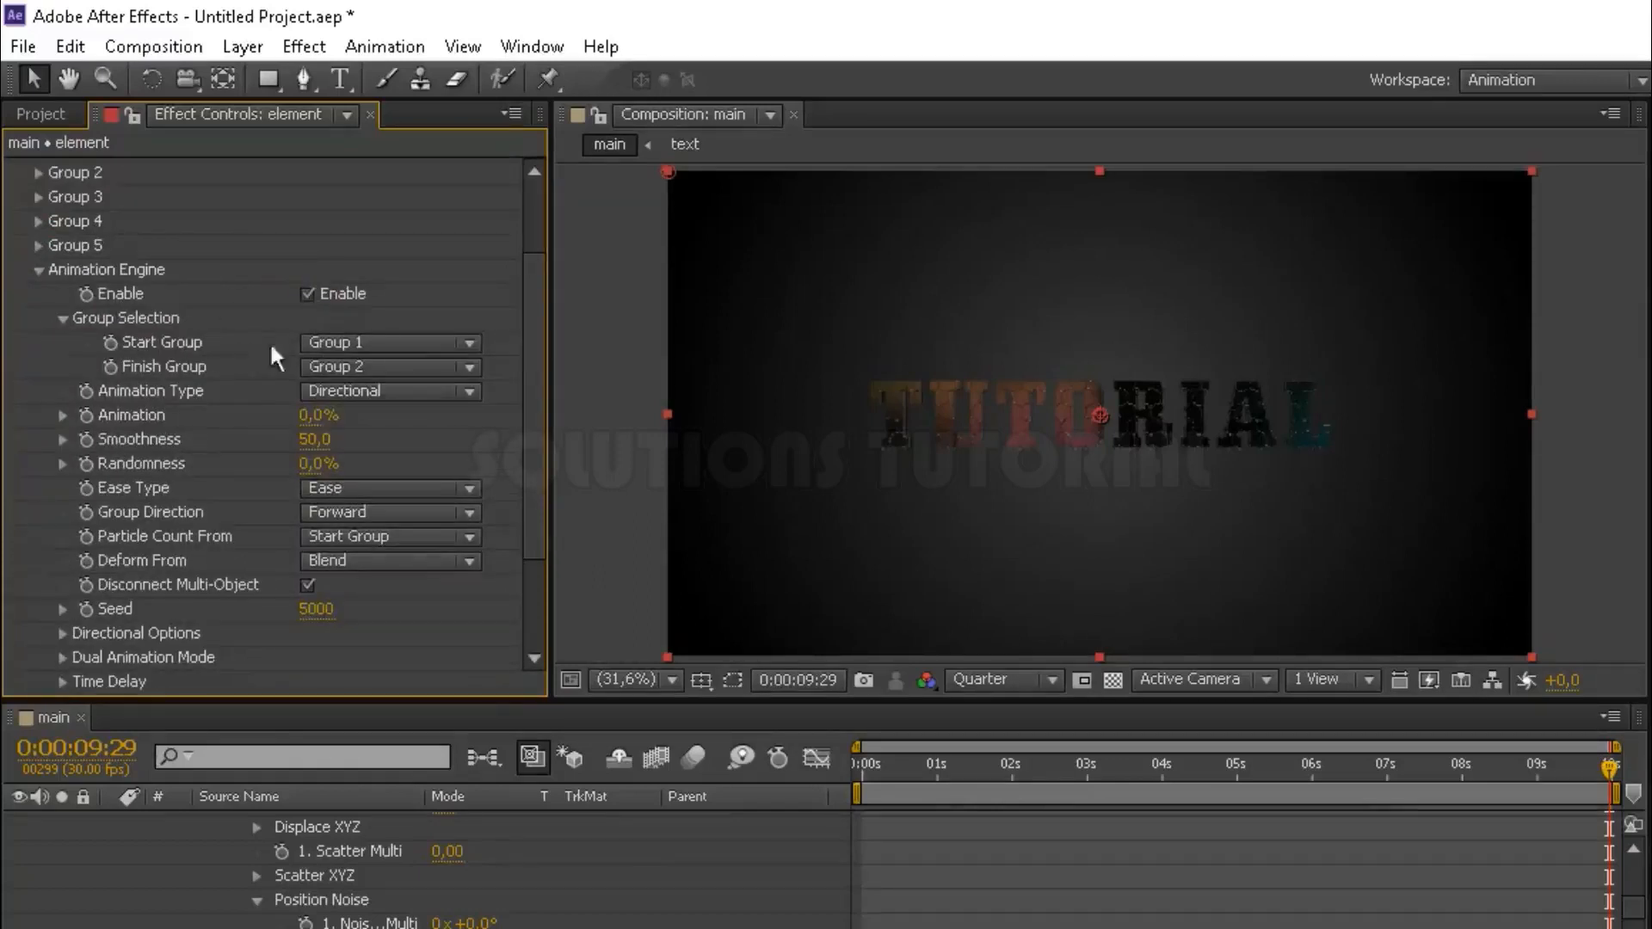
pyautogui.click(323, 342)
pyautogui.click(320, 404)
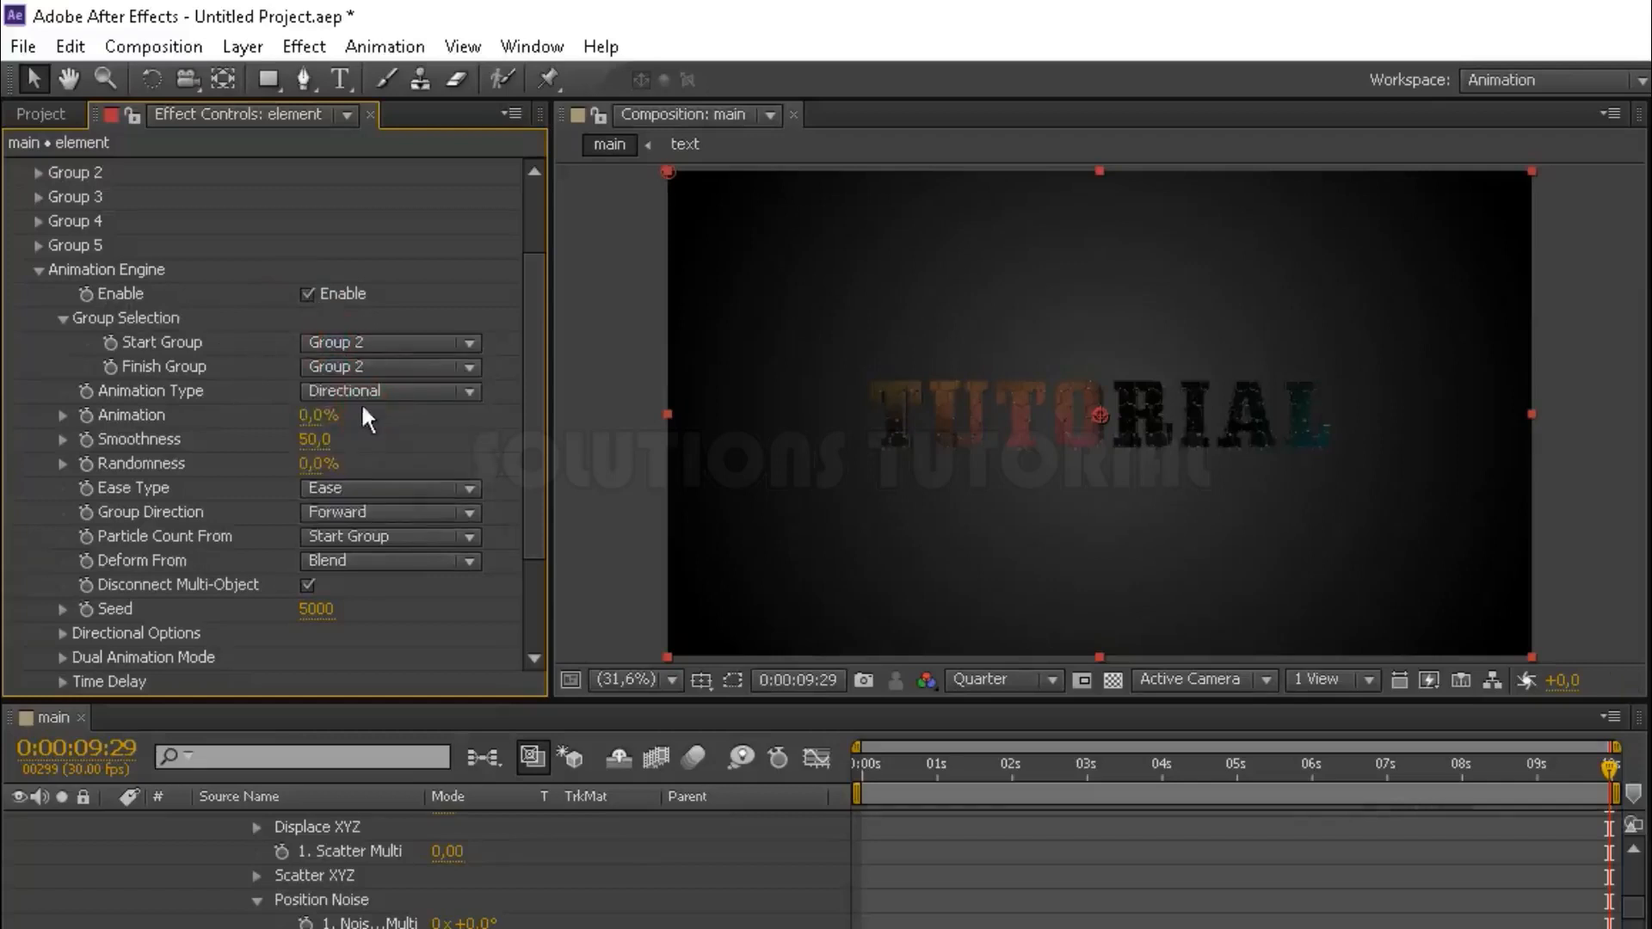
pyautogui.click(325, 369)
pyautogui.click(366, 394)
# Set the Animation Engine's Animation Type to Radial, Group Direction to Backwards and Deform From to Finish Group.
pyautogui.click(376, 392)
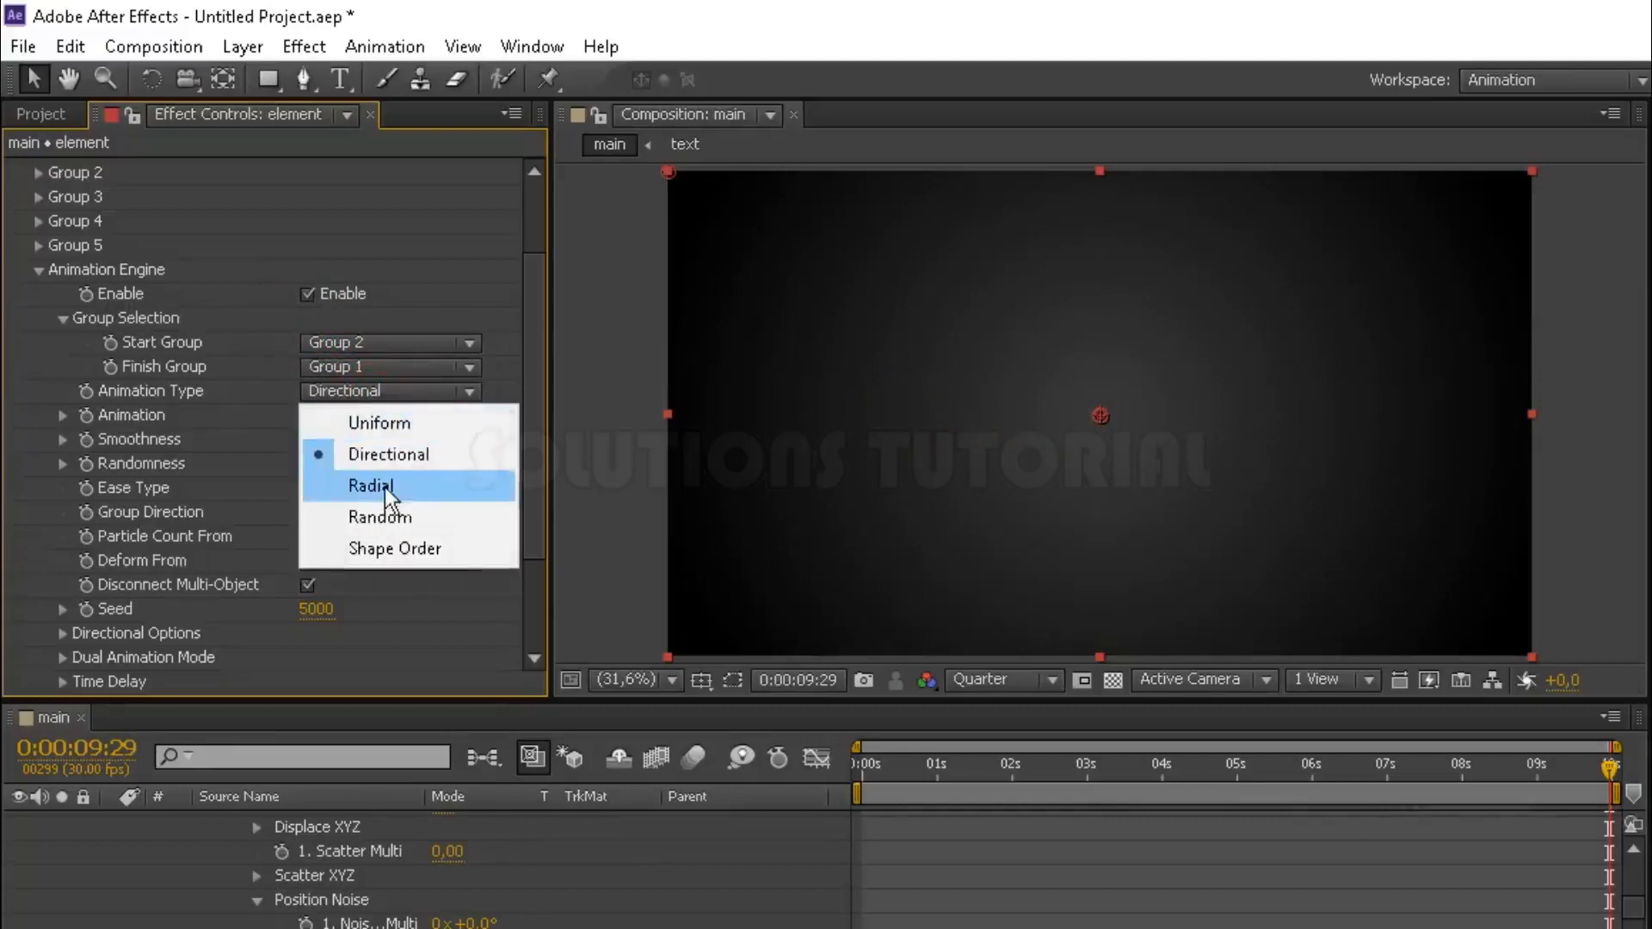
pyautogui.click(410, 482)
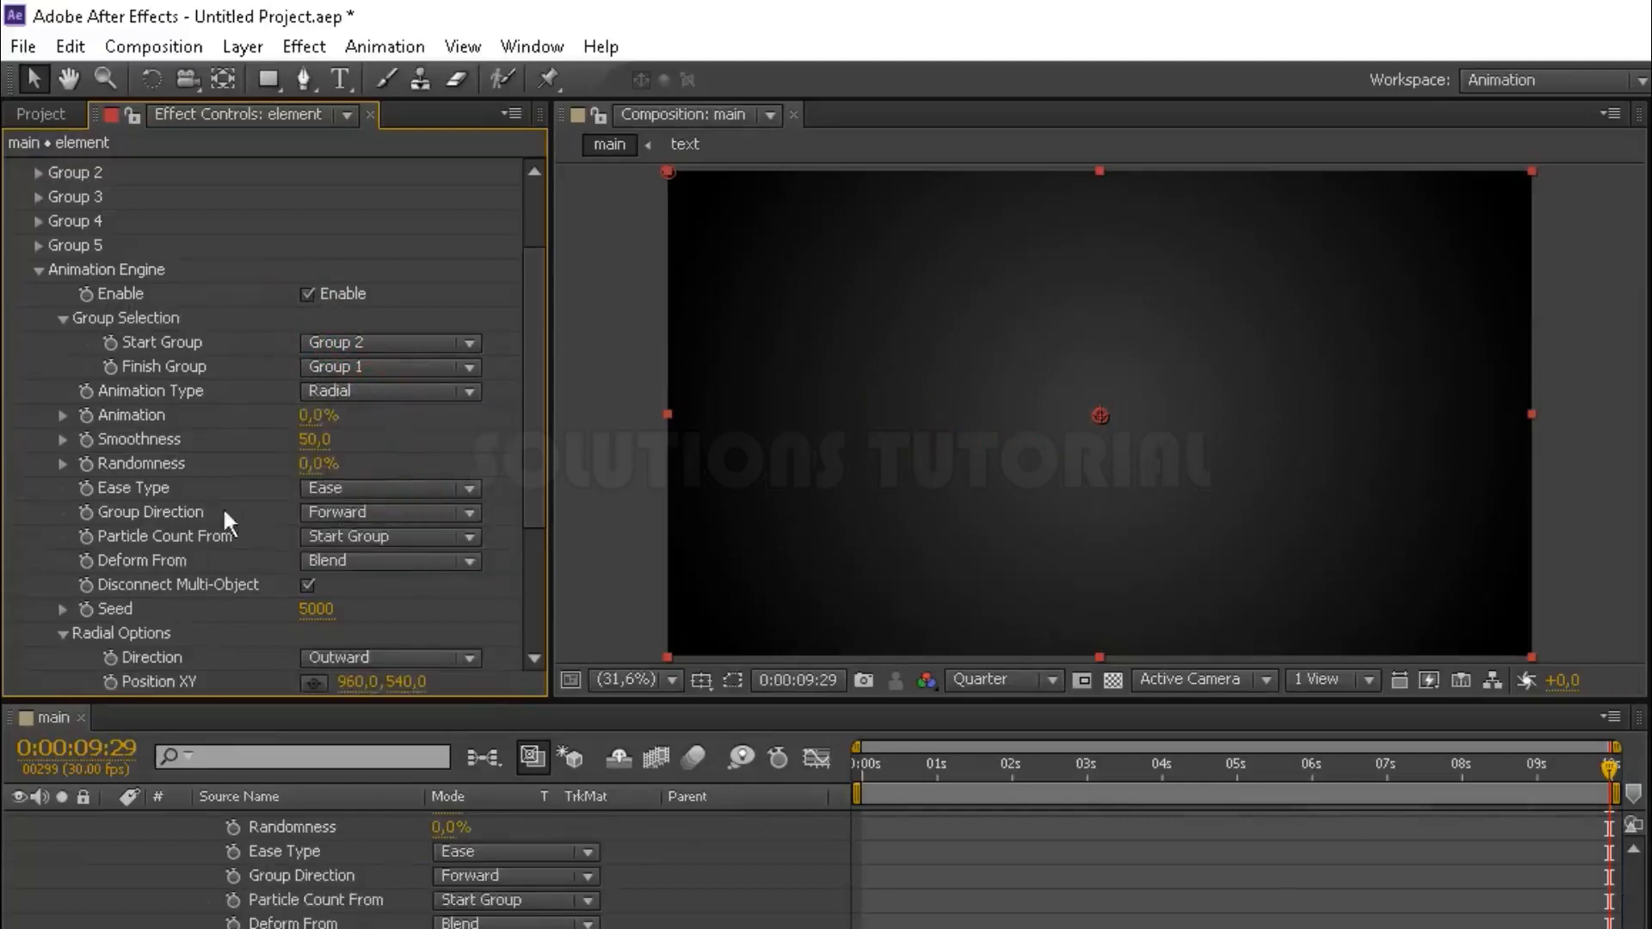
pyautogui.click(351, 516)
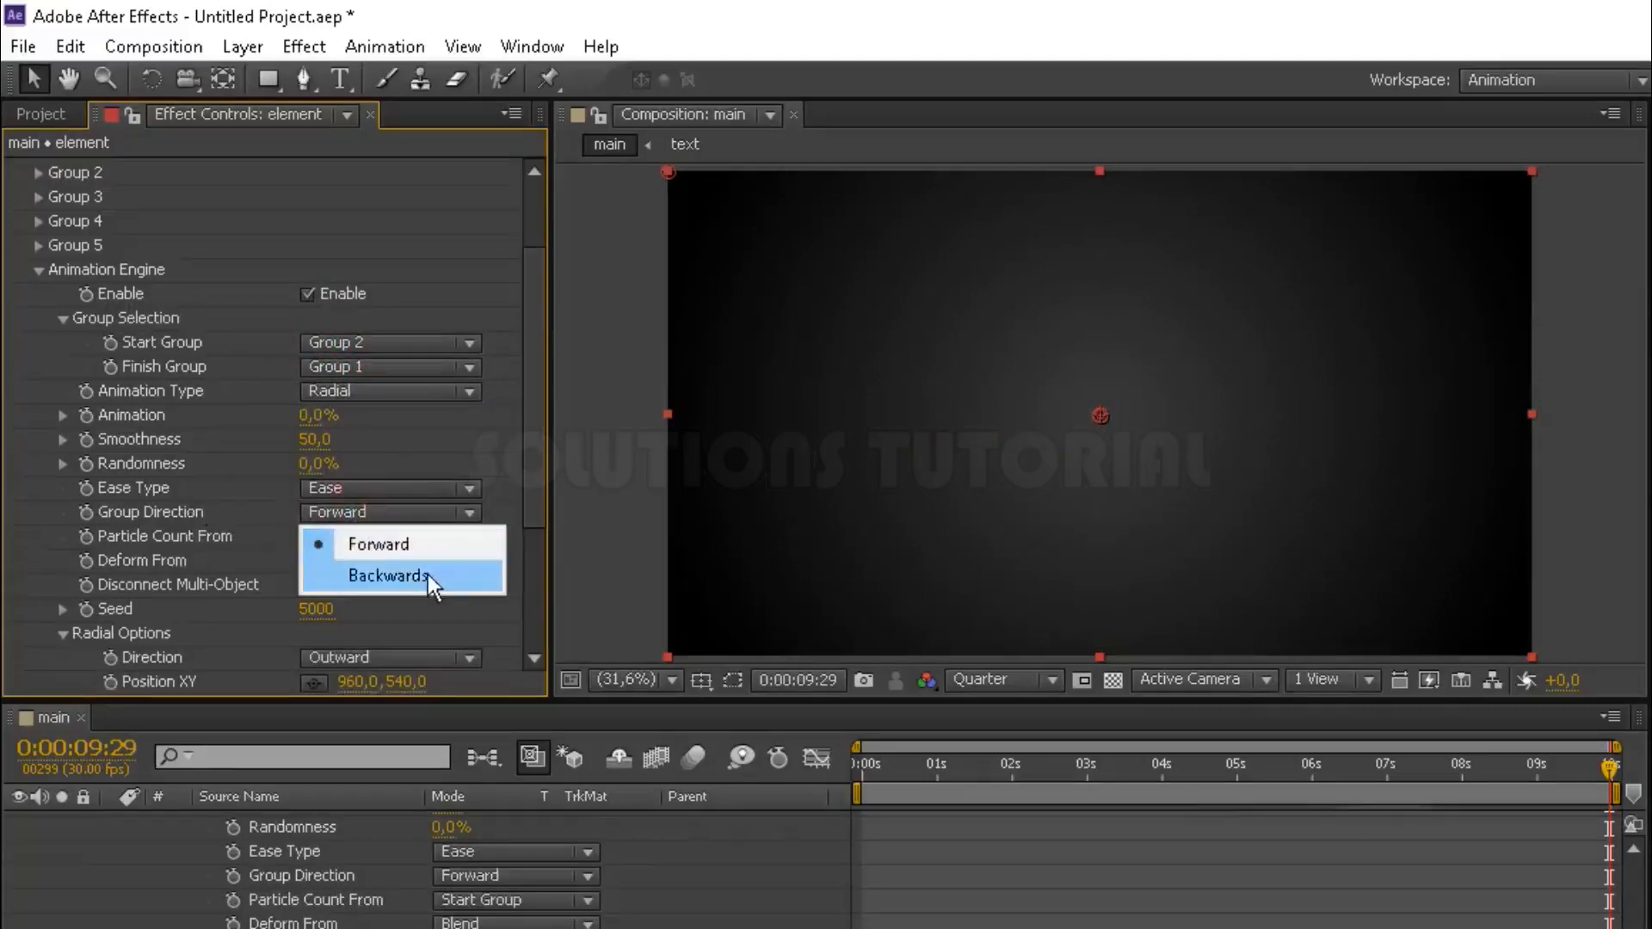
pyautogui.click(428, 575)
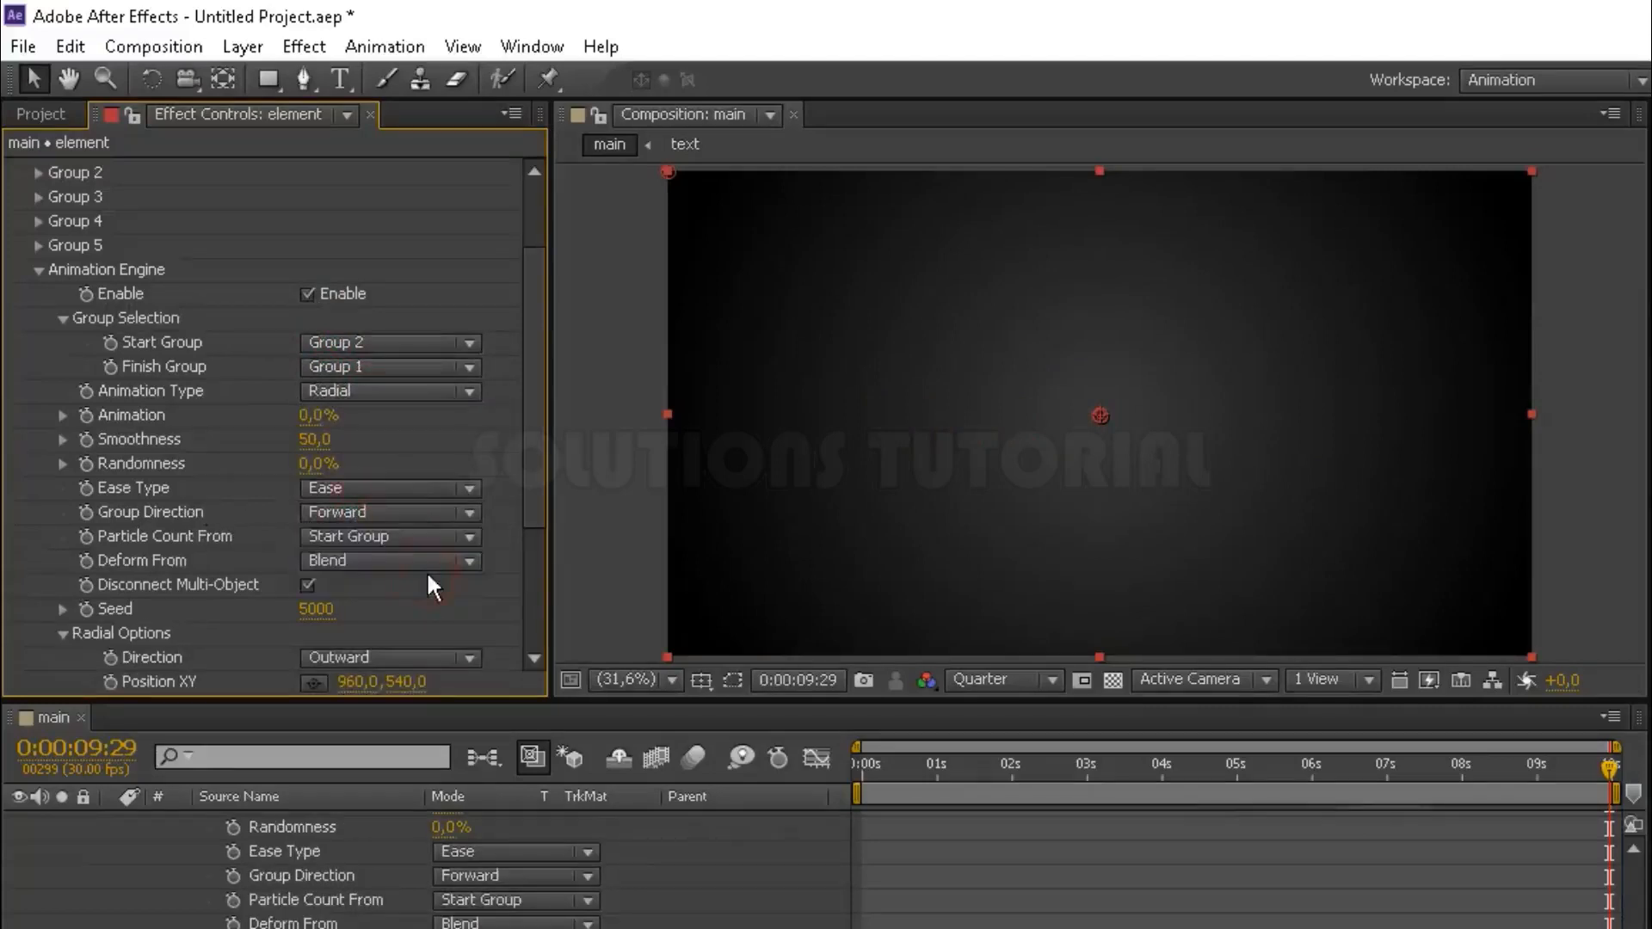
pyautogui.click(309, 565)
pyautogui.click(459, 660)
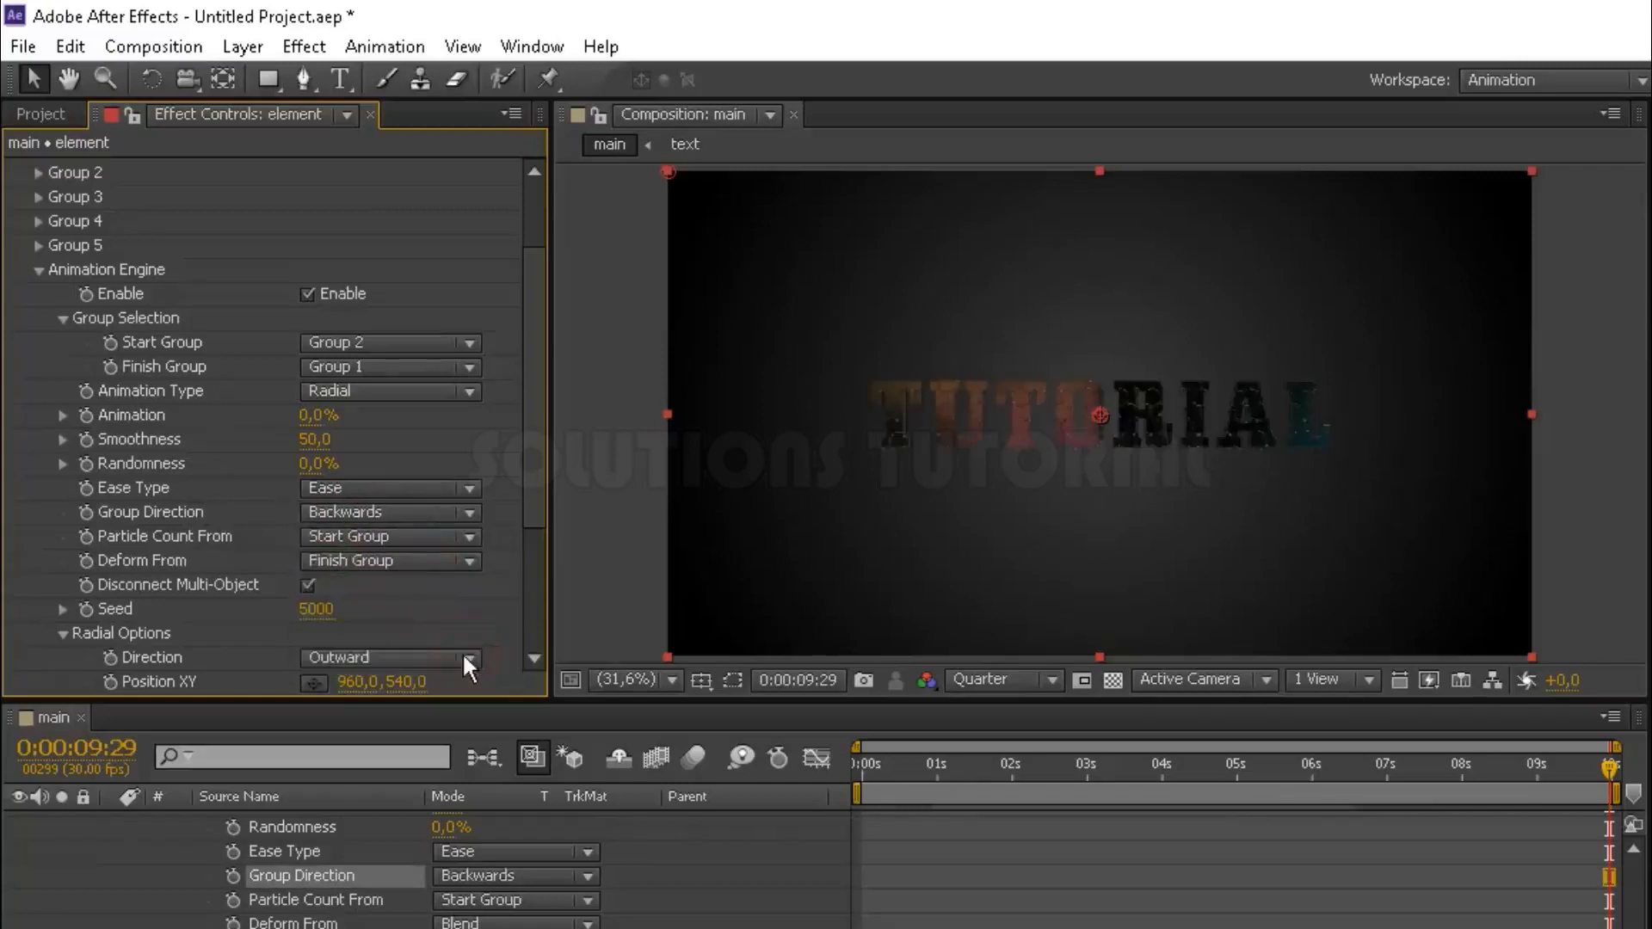
# Set the Dual Animation Type of the Animation Engine to Directional.
pyautogui.moveTo(534, 472); pyautogui.dragTo(538, 545)
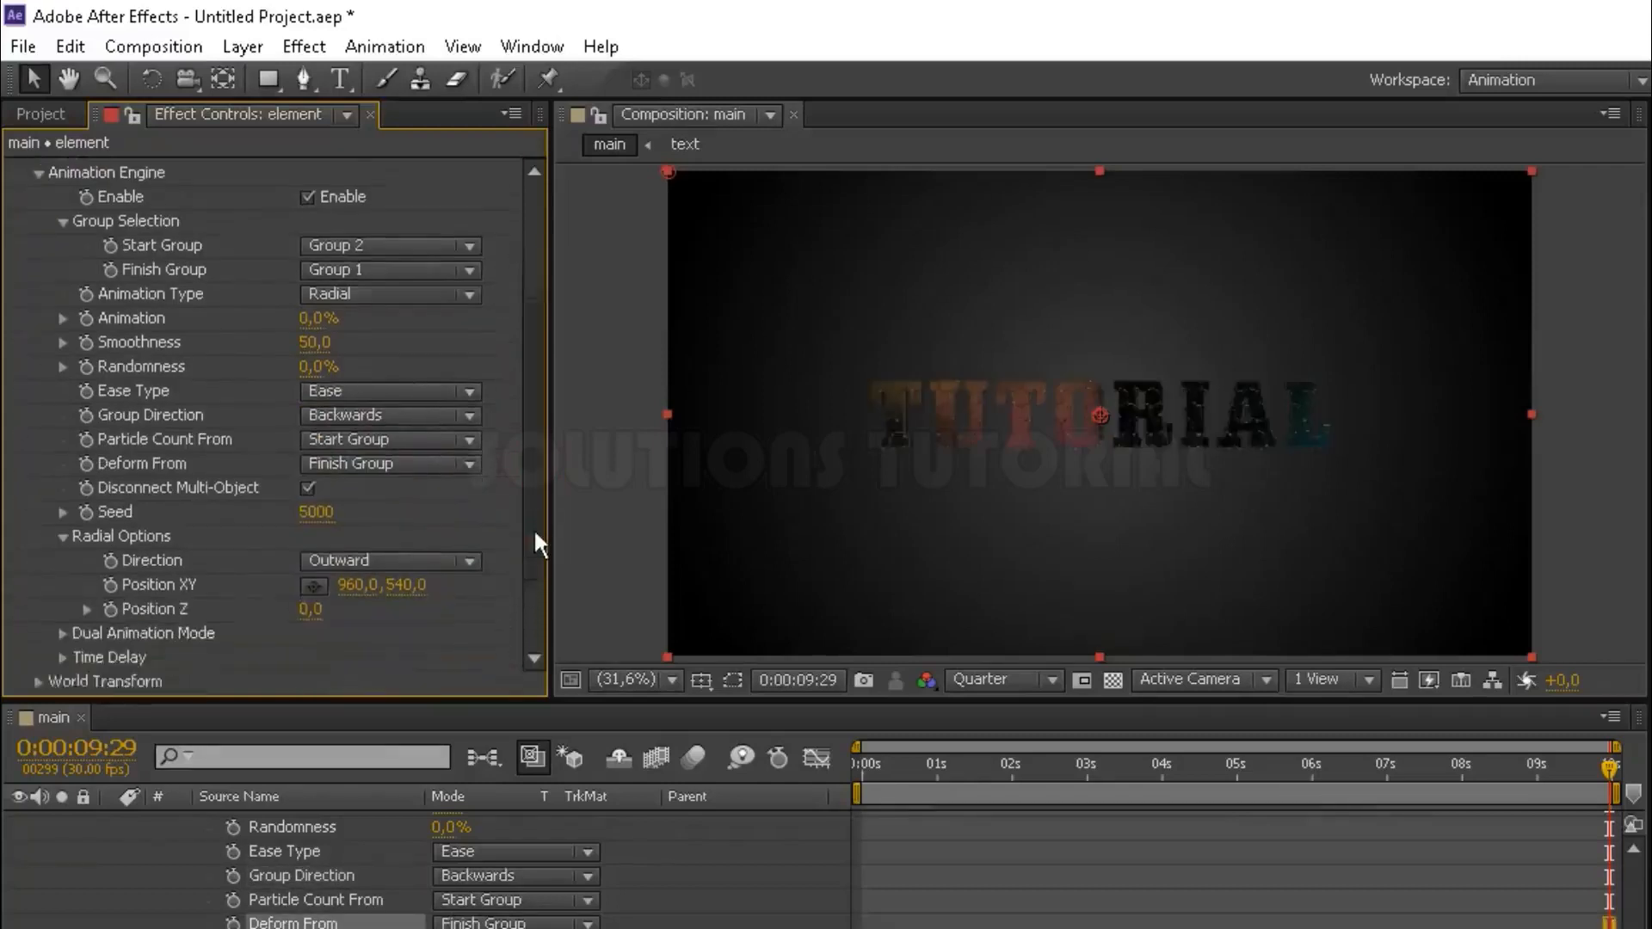
pyautogui.scroll(-1, 537, 545)
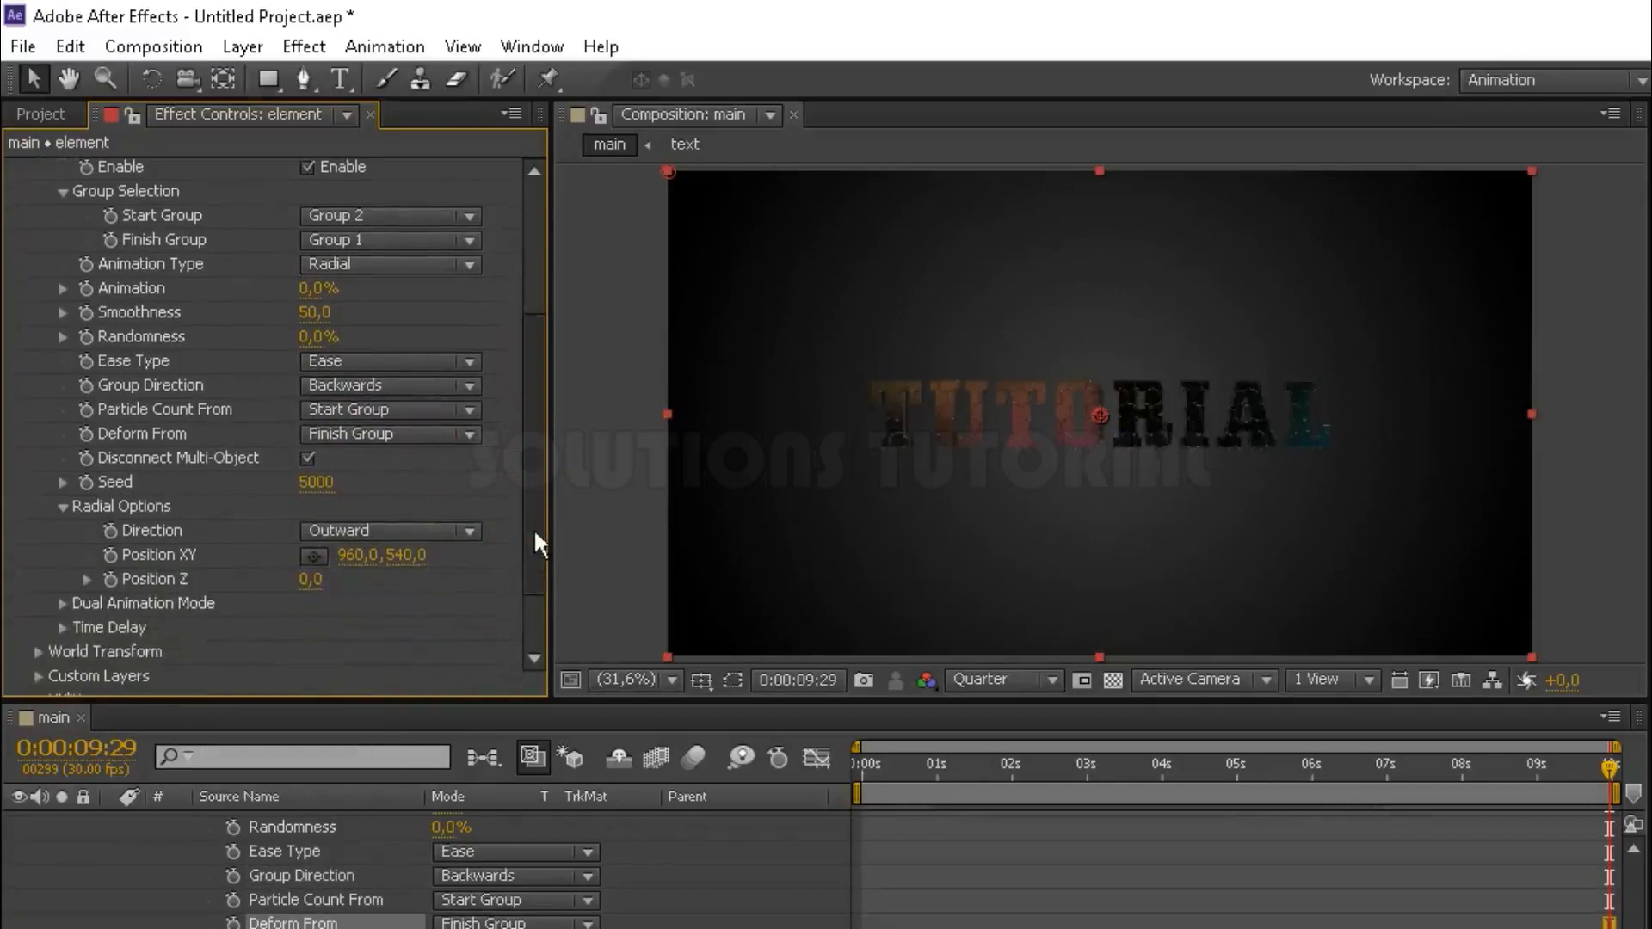
pyautogui.click(63, 603)
pyautogui.click(338, 627)
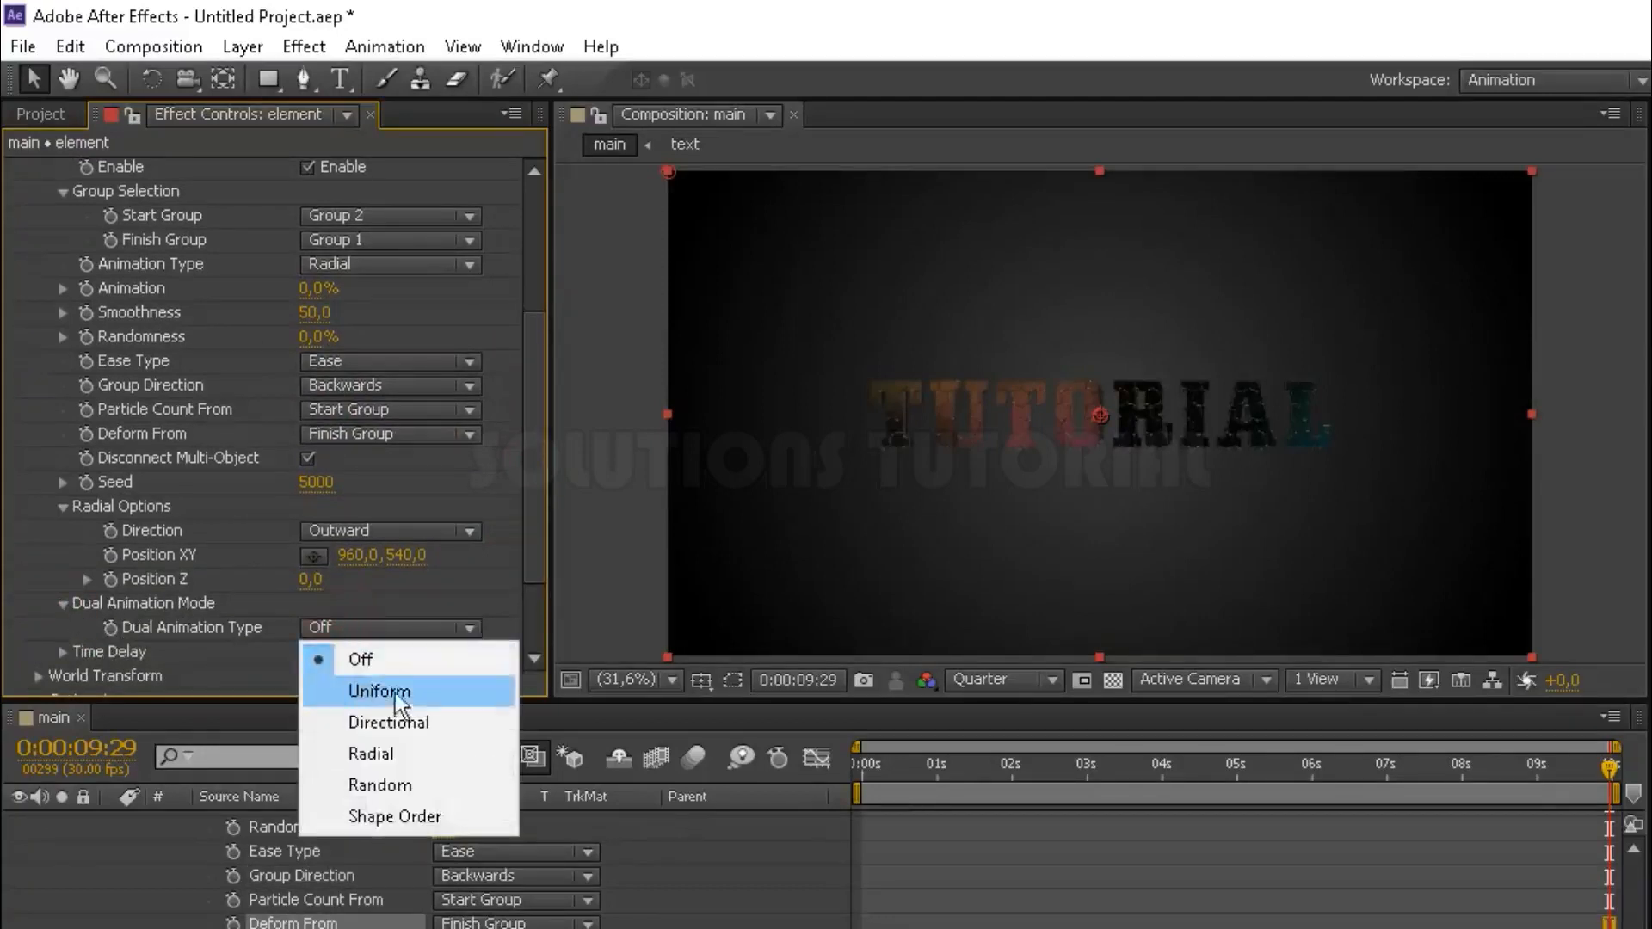
pyautogui.click(438, 721)
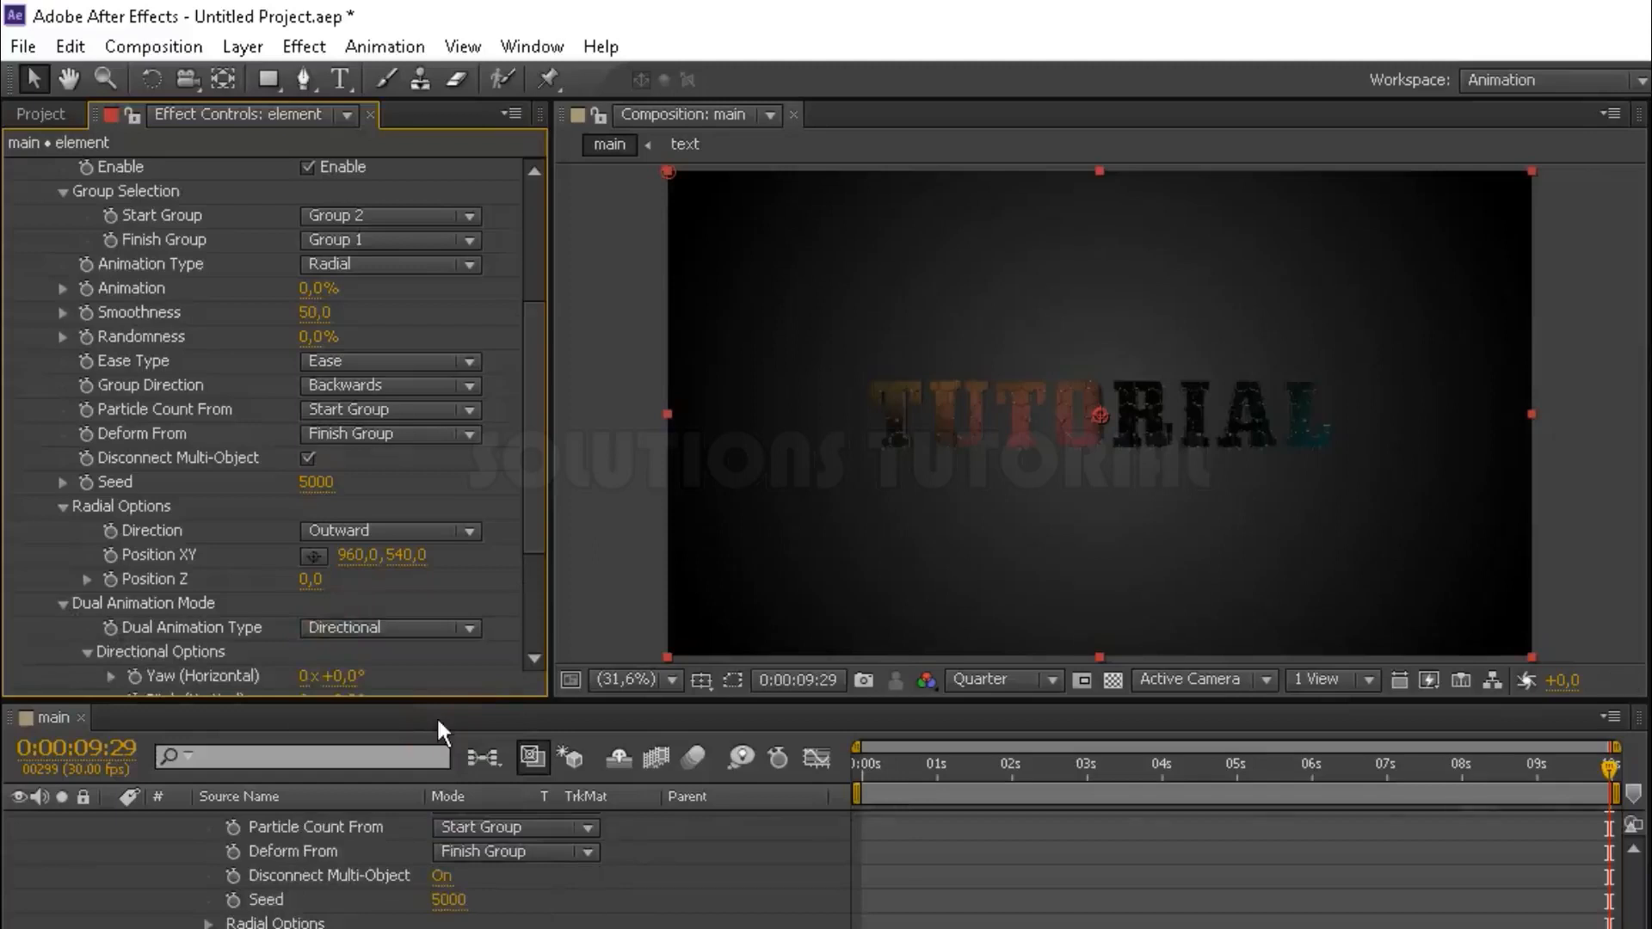
# In the Radial Options, set Position XY to 1450, 2480 and Position Z to 1100.
pyautogui.click(357, 555)
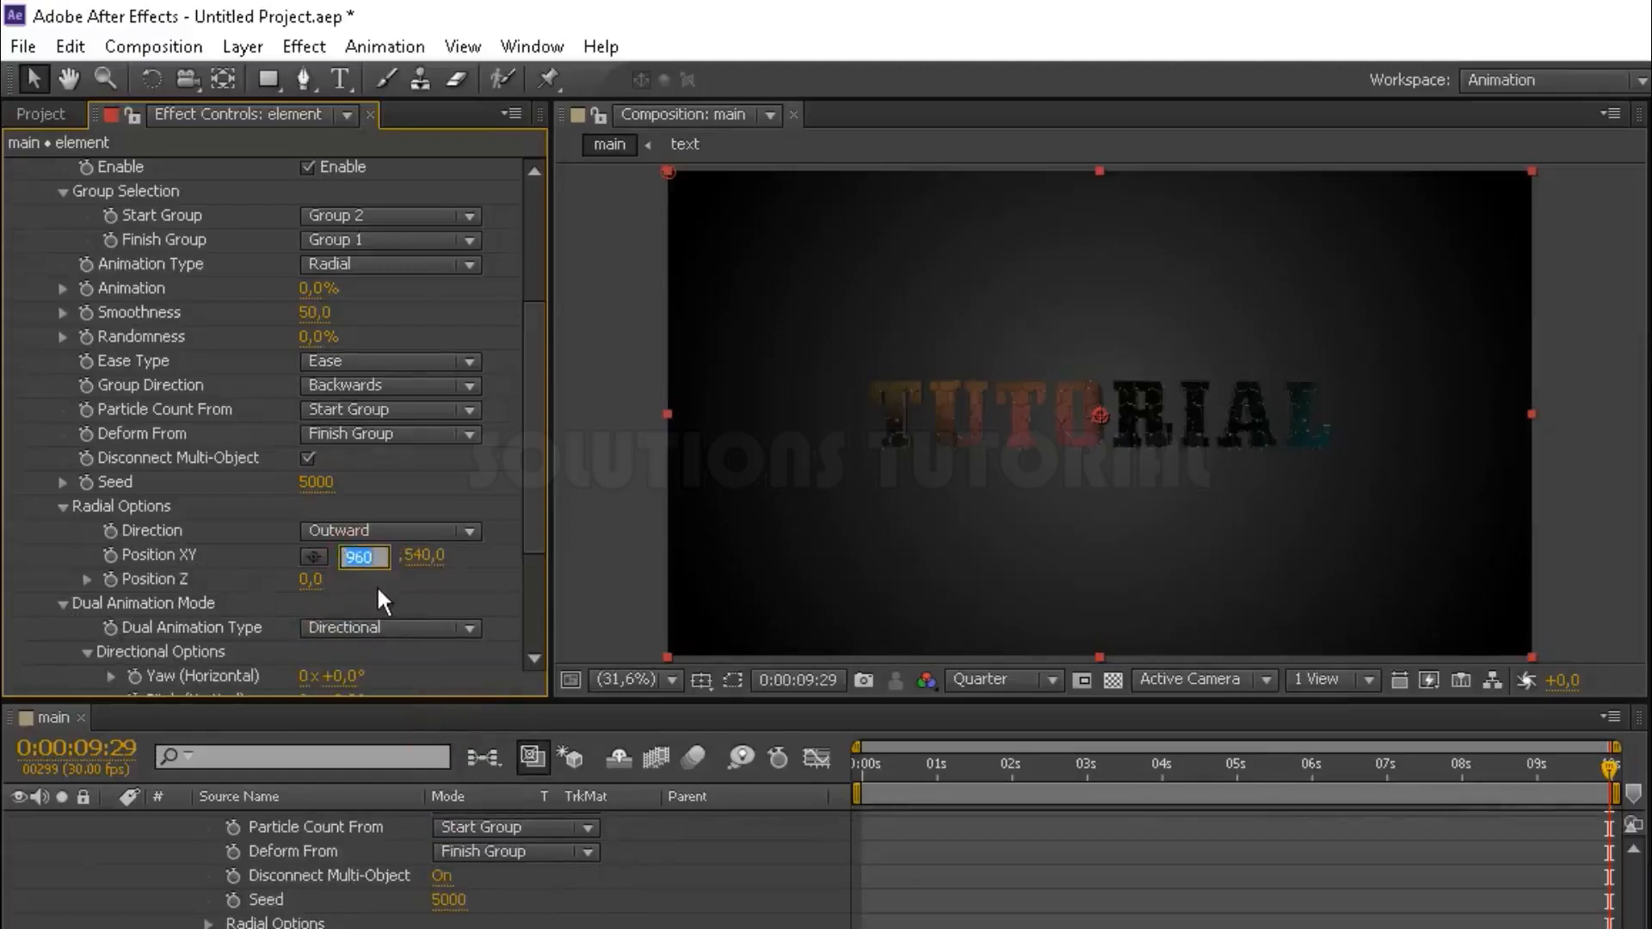
pyautogui.write('1450')
pyautogui.press('Tab')
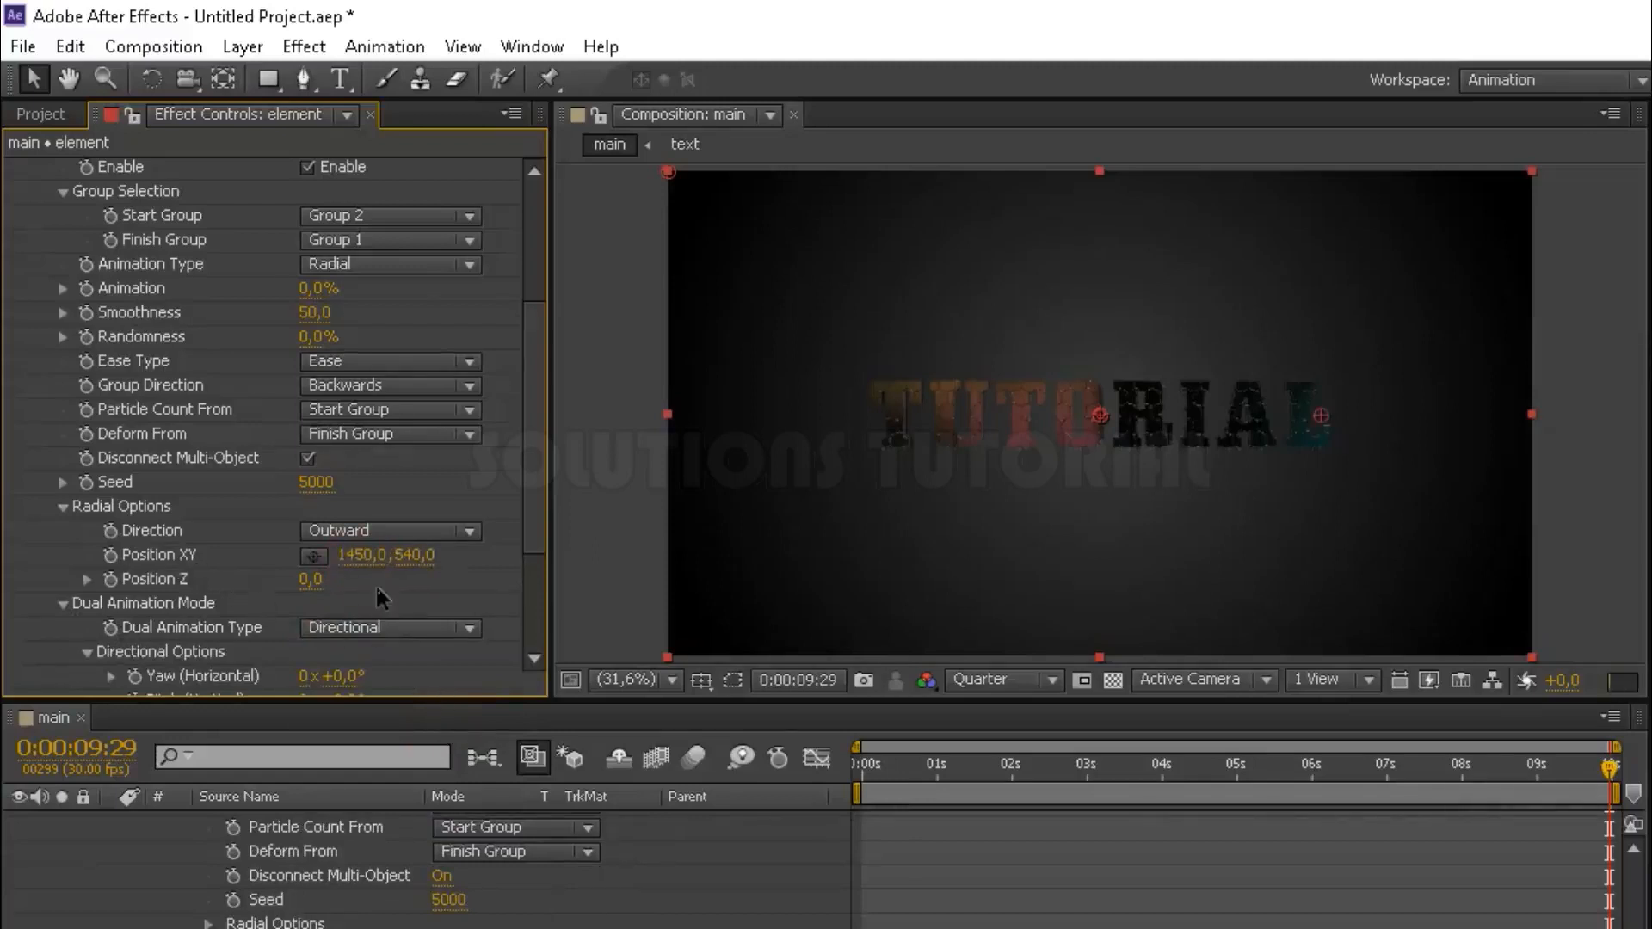
pyautogui.write('248')
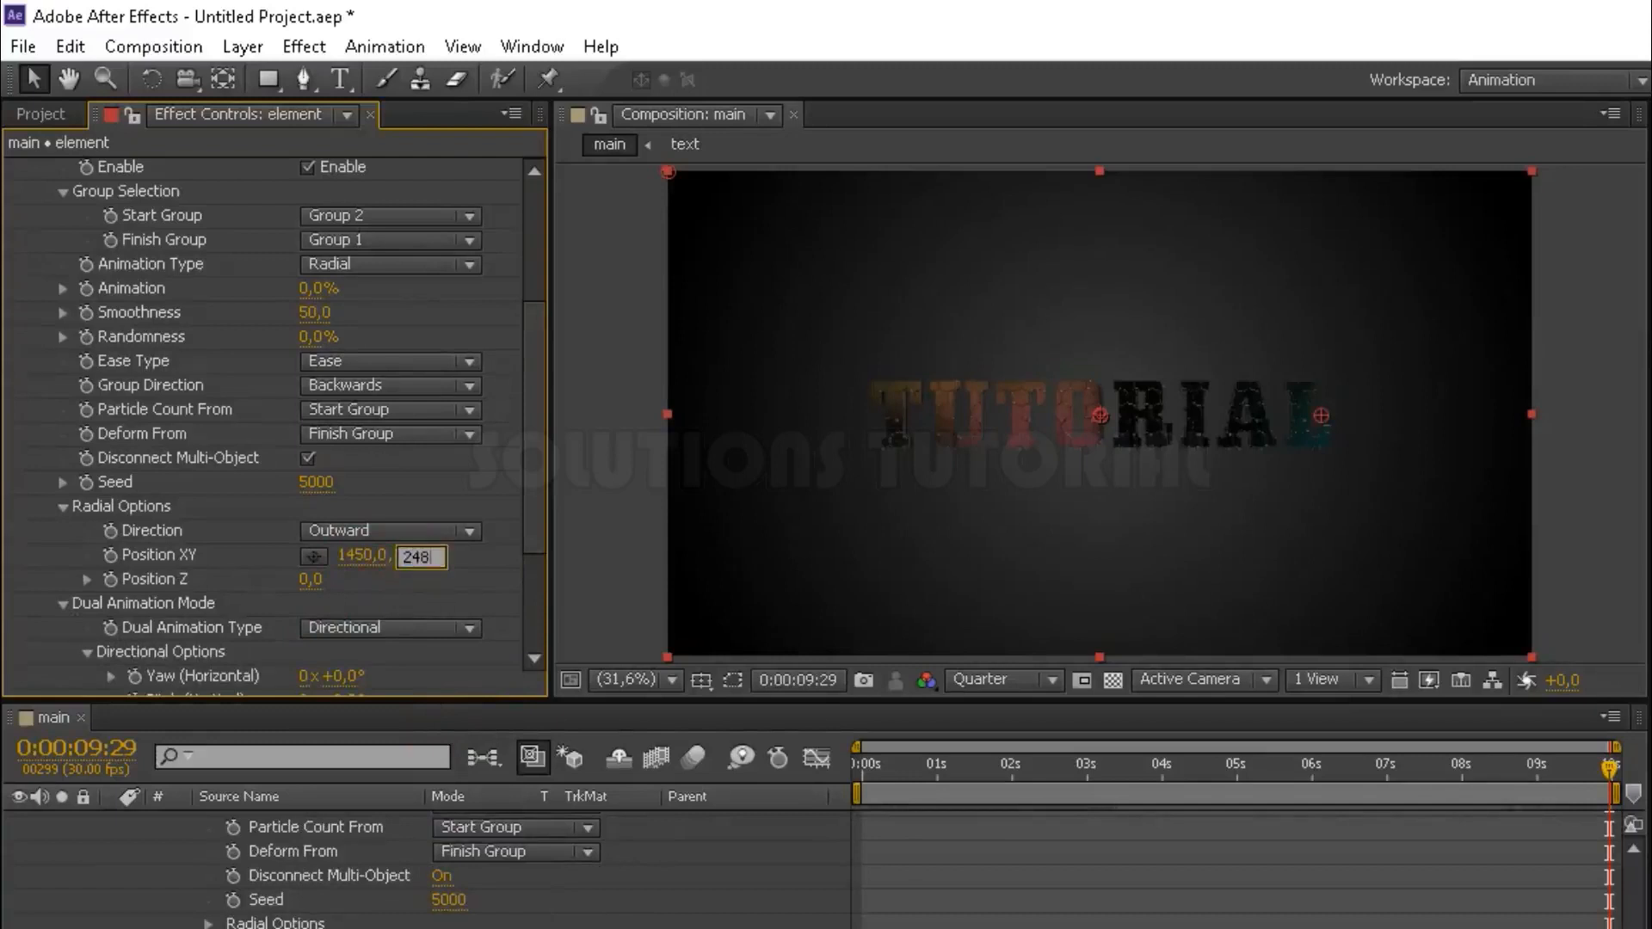
pyautogui.write('0')
pyautogui.press('Return')
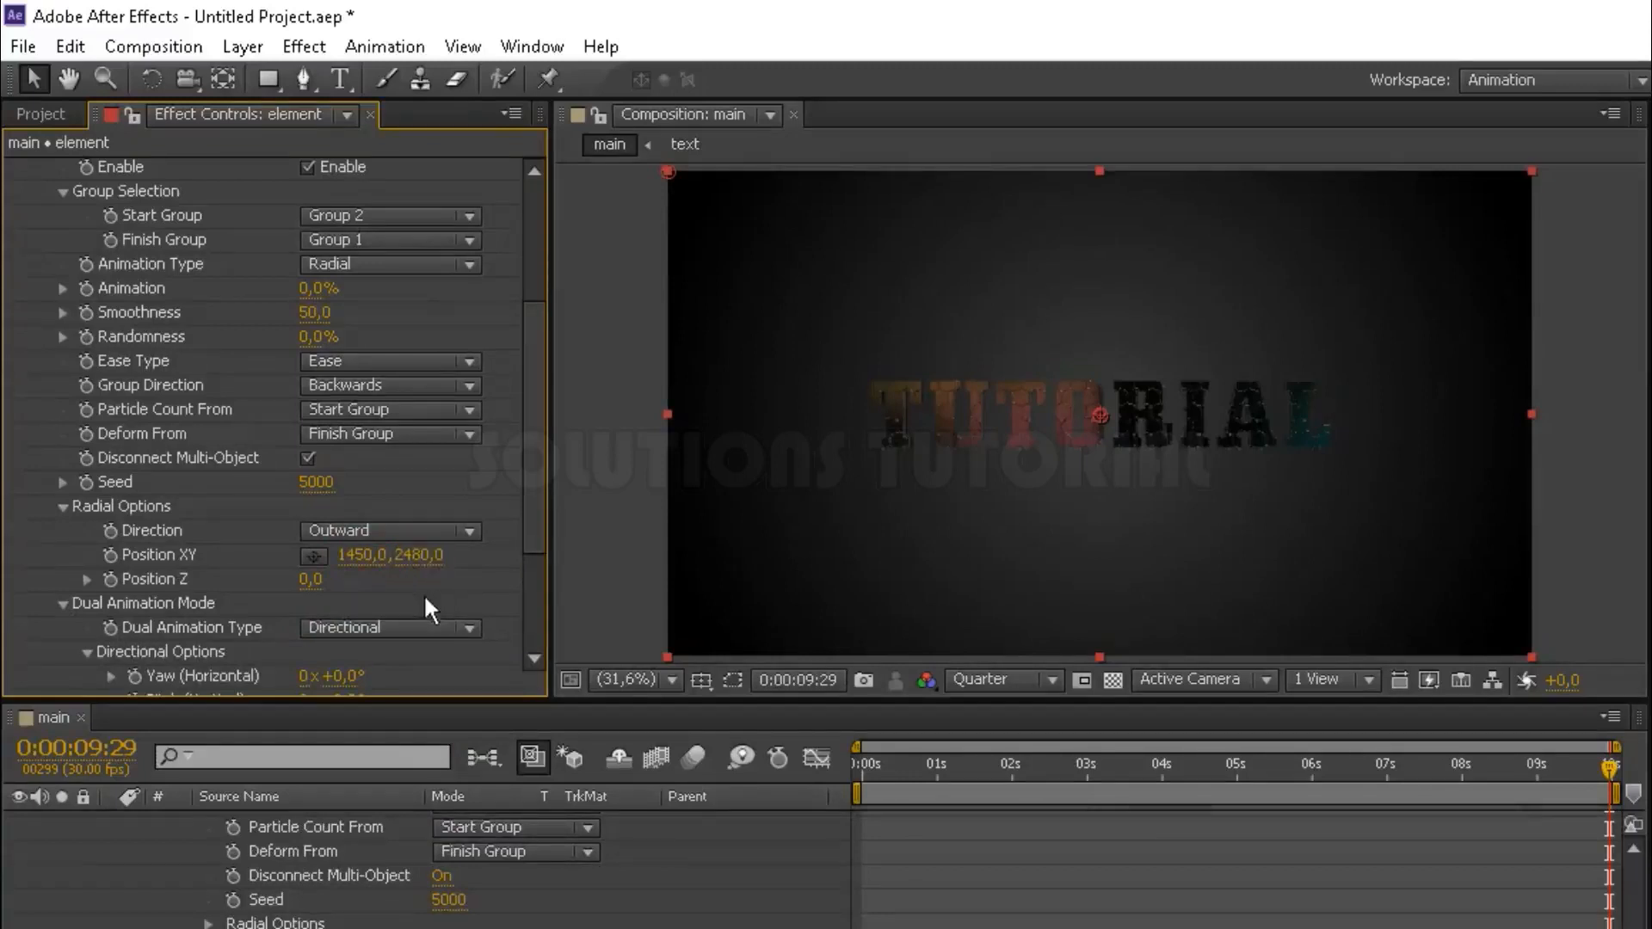
pyautogui.click(308, 580)
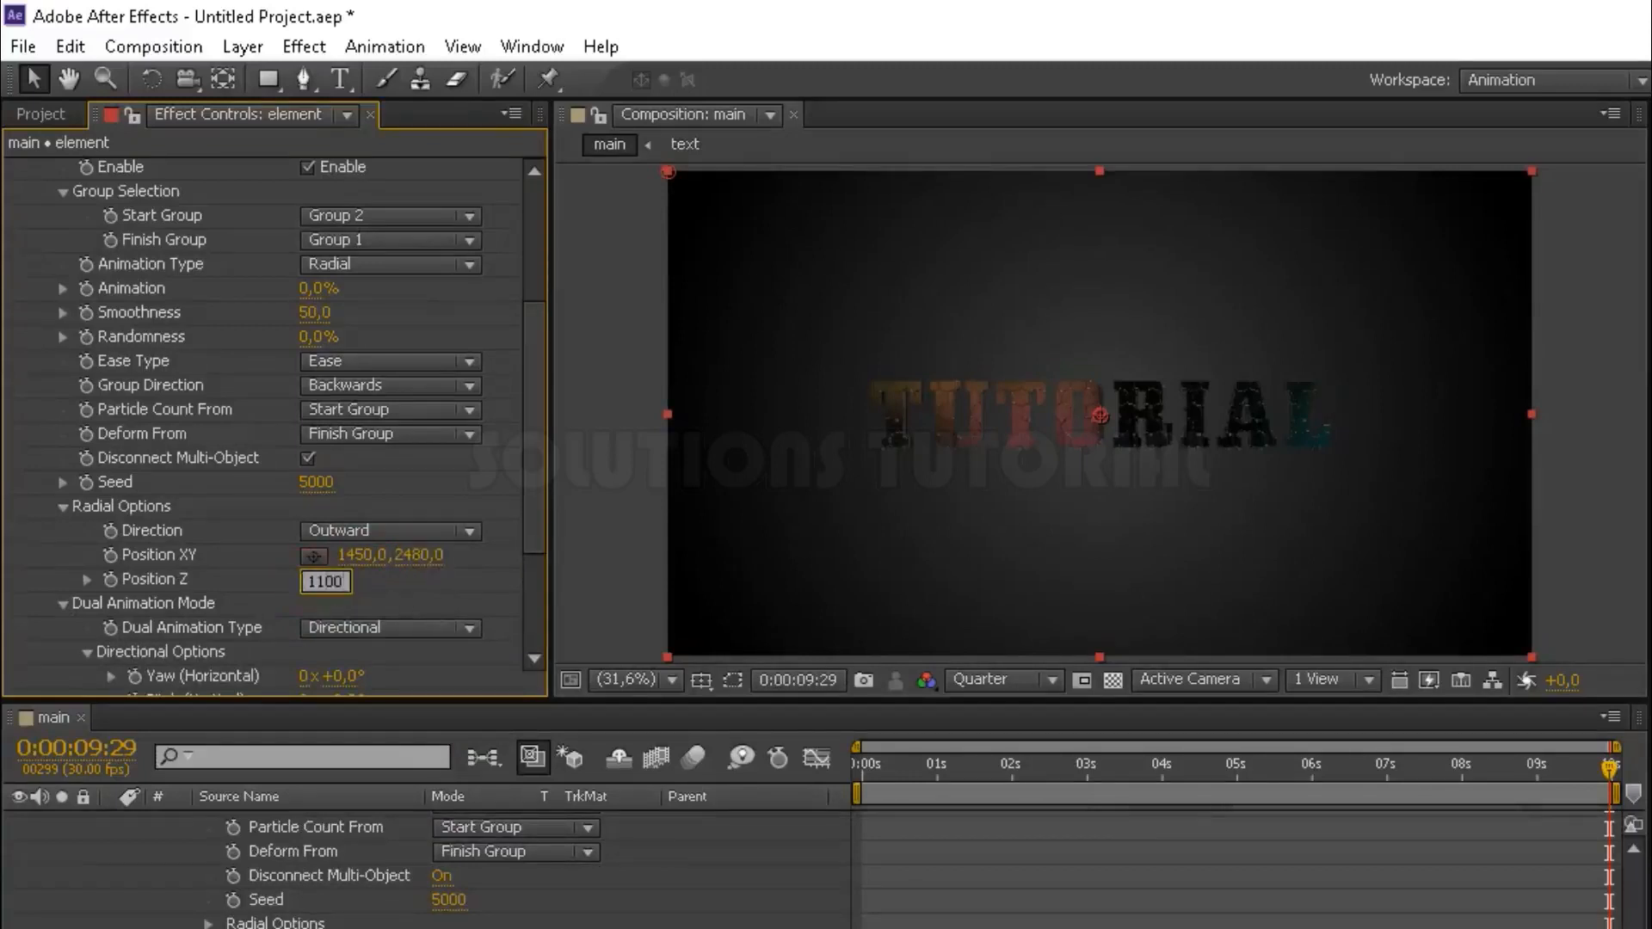
pyautogui.click(415, 592)
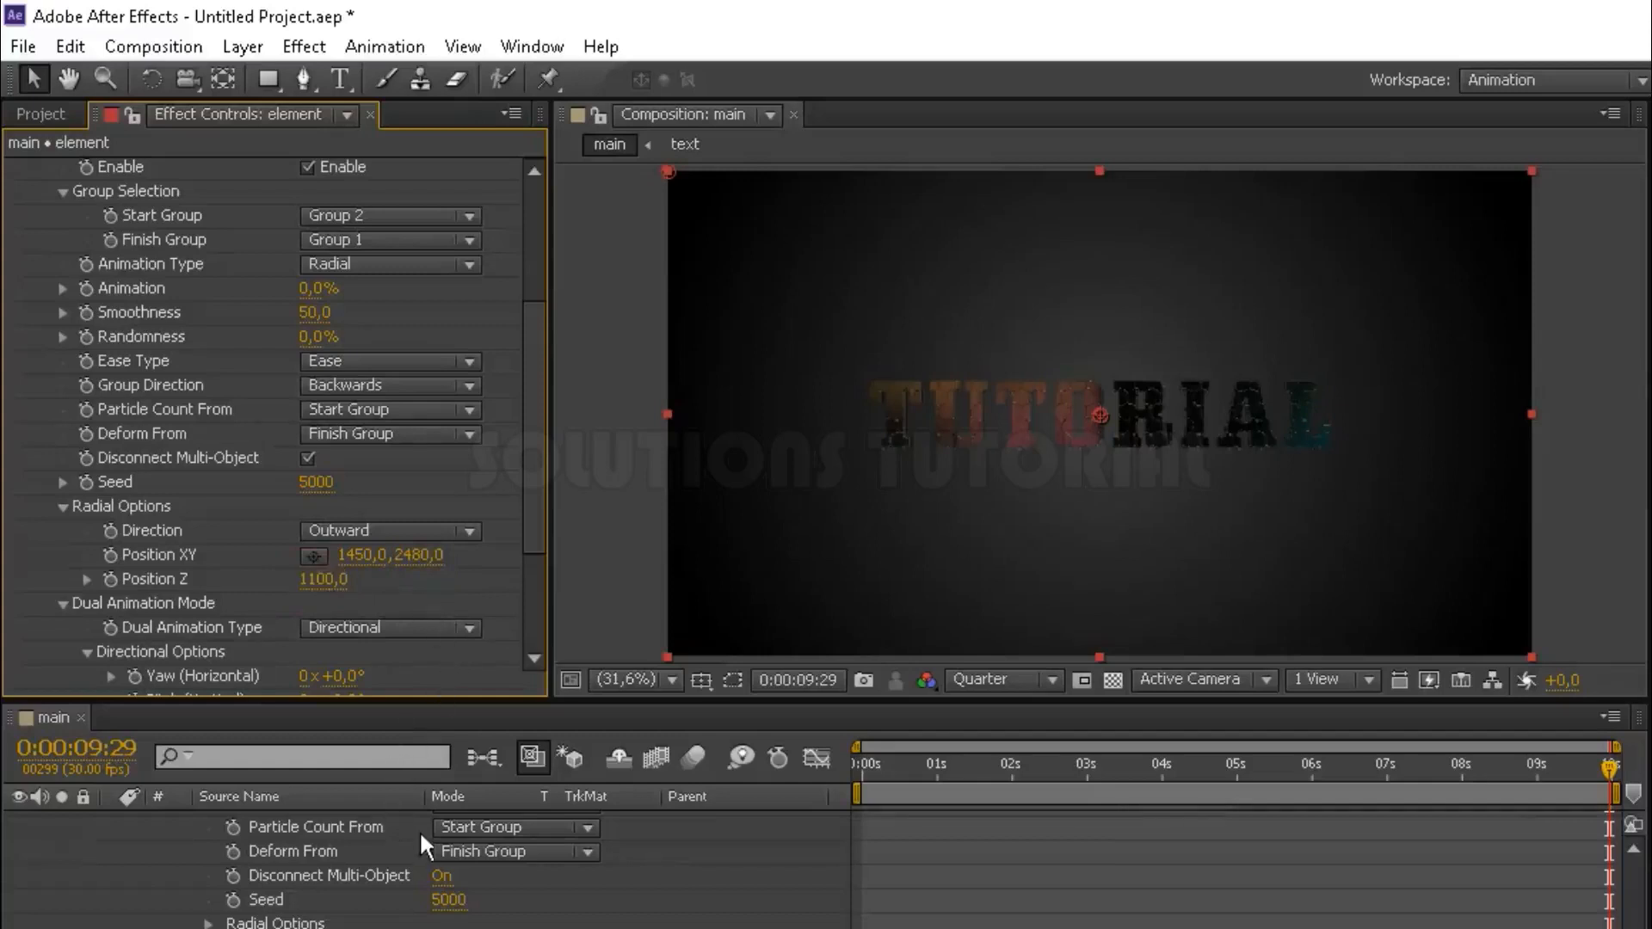
# Collapse the element layer's properties in the timeline and add an Animation keyframe of 0% at 0:00:00:00.
pyautogui.scroll(1, 416, 828)
pyautogui.scroll(-10, 416, 827)
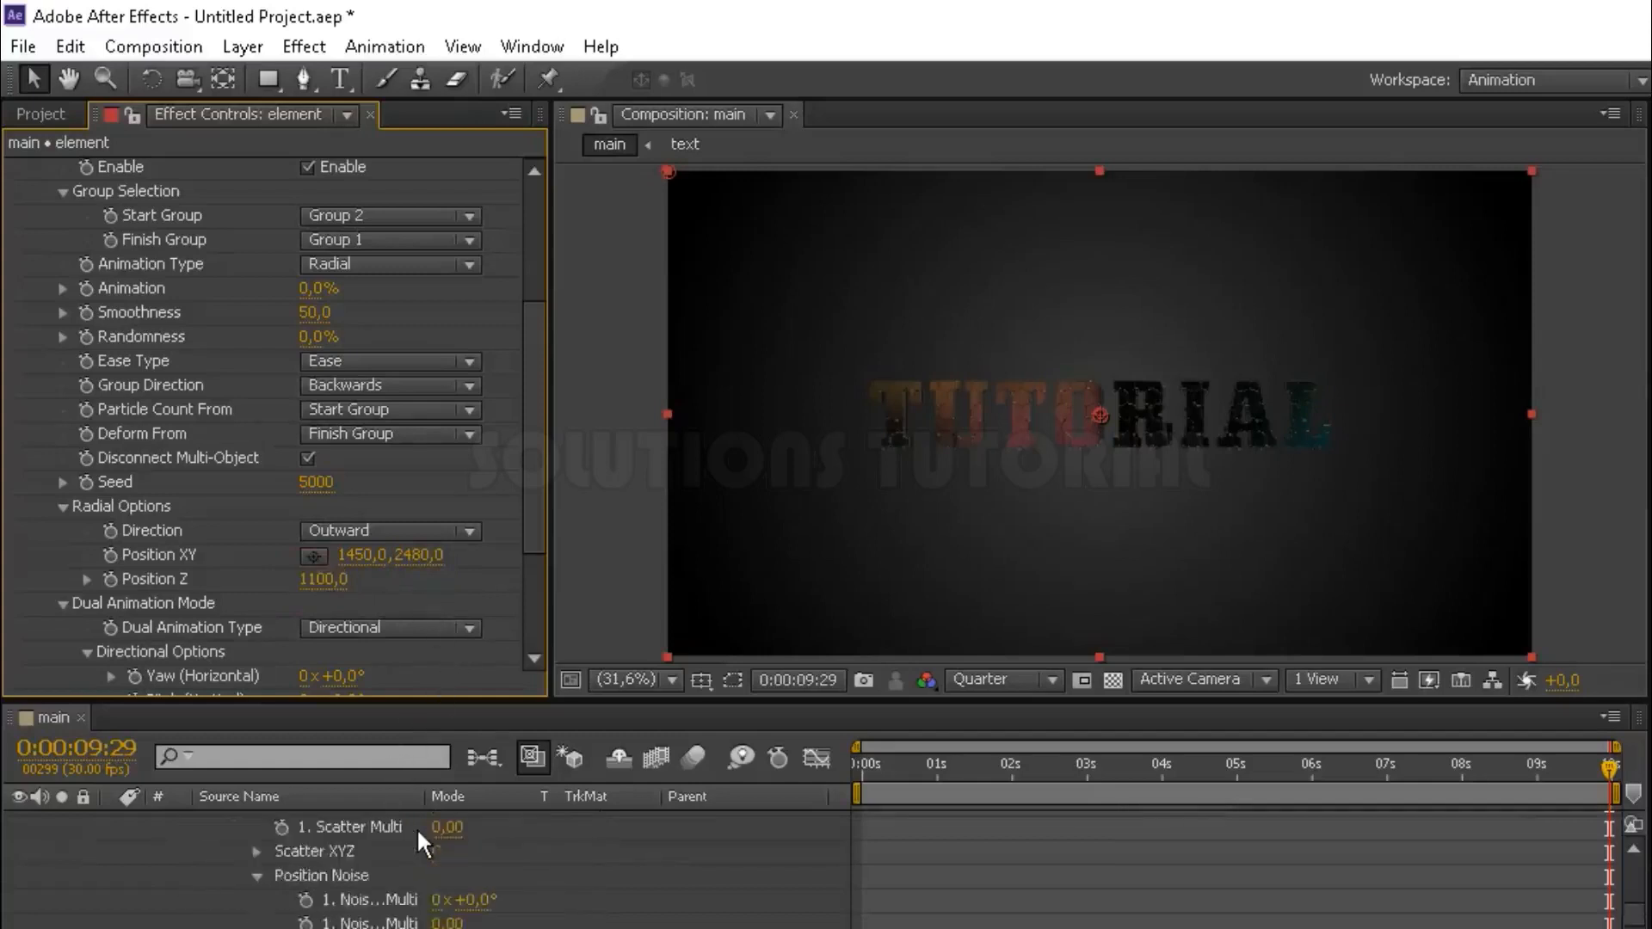
pyautogui.scroll(15, 417, 828)
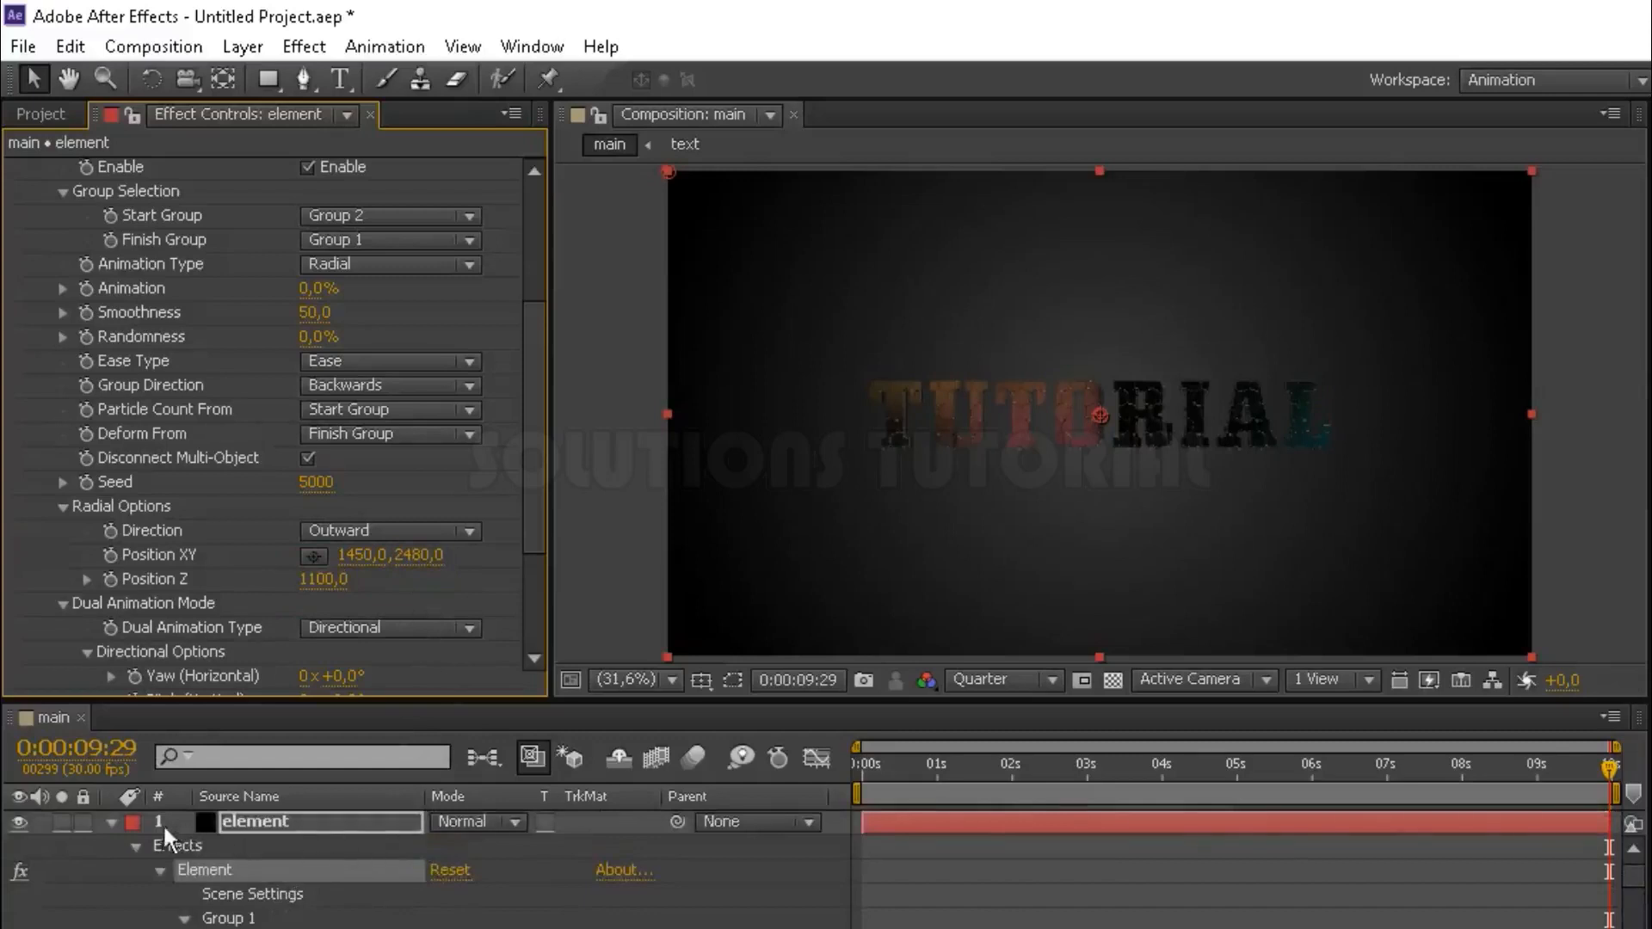
pyautogui.click(106, 814)
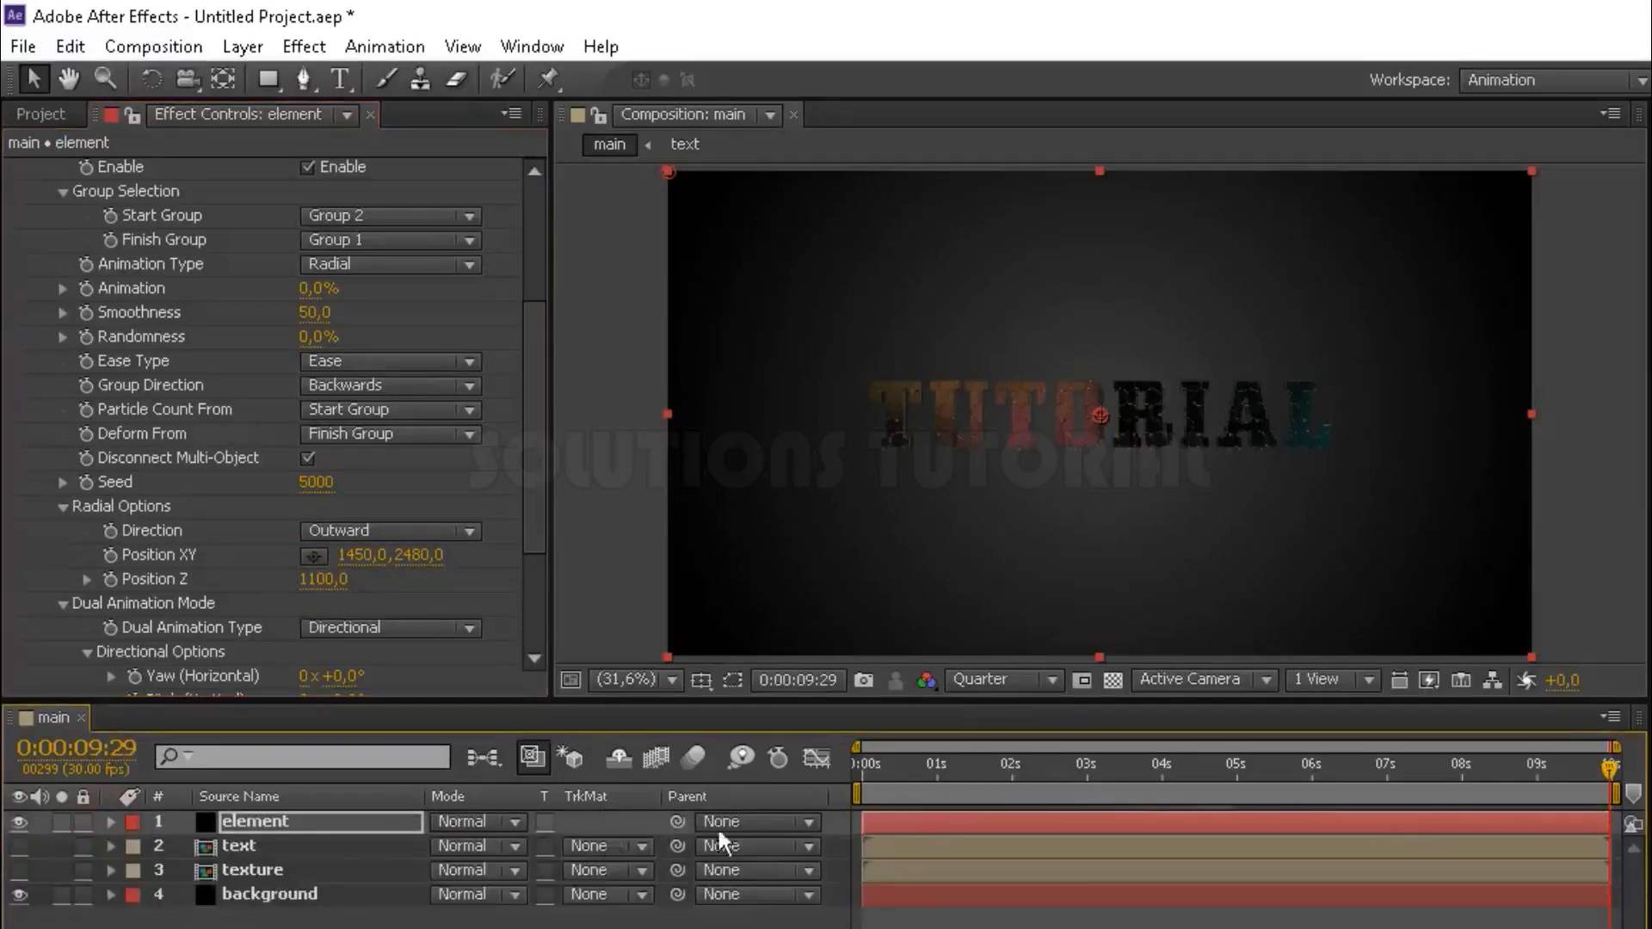
pyautogui.click(863, 766)
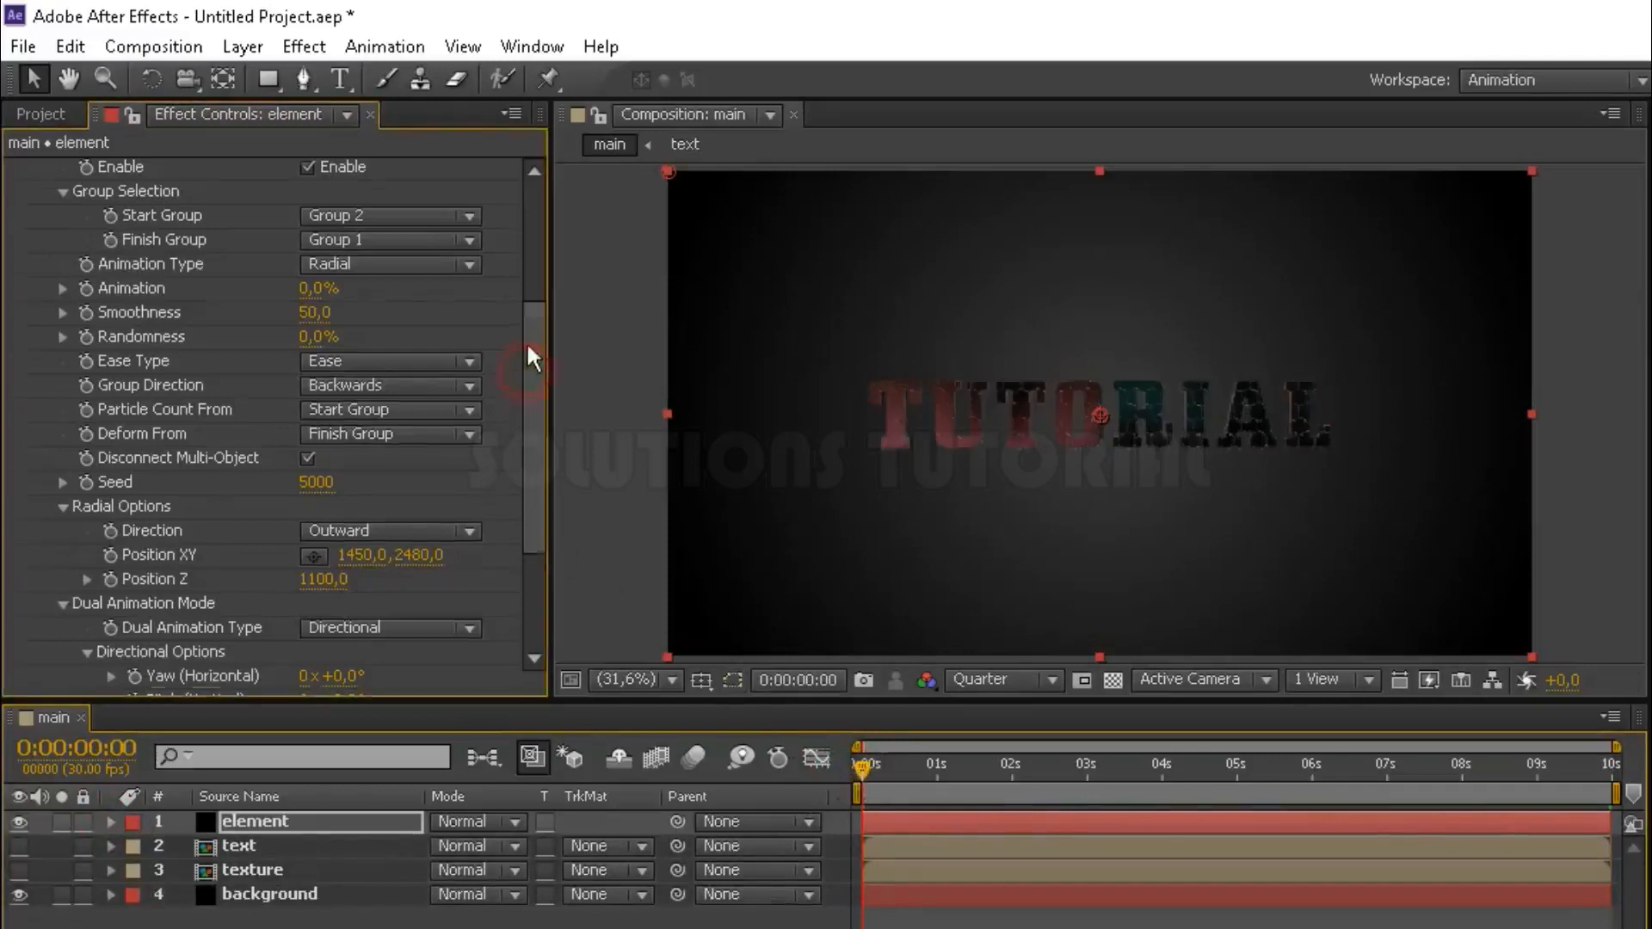
pyautogui.scroll(3, 527, 358)
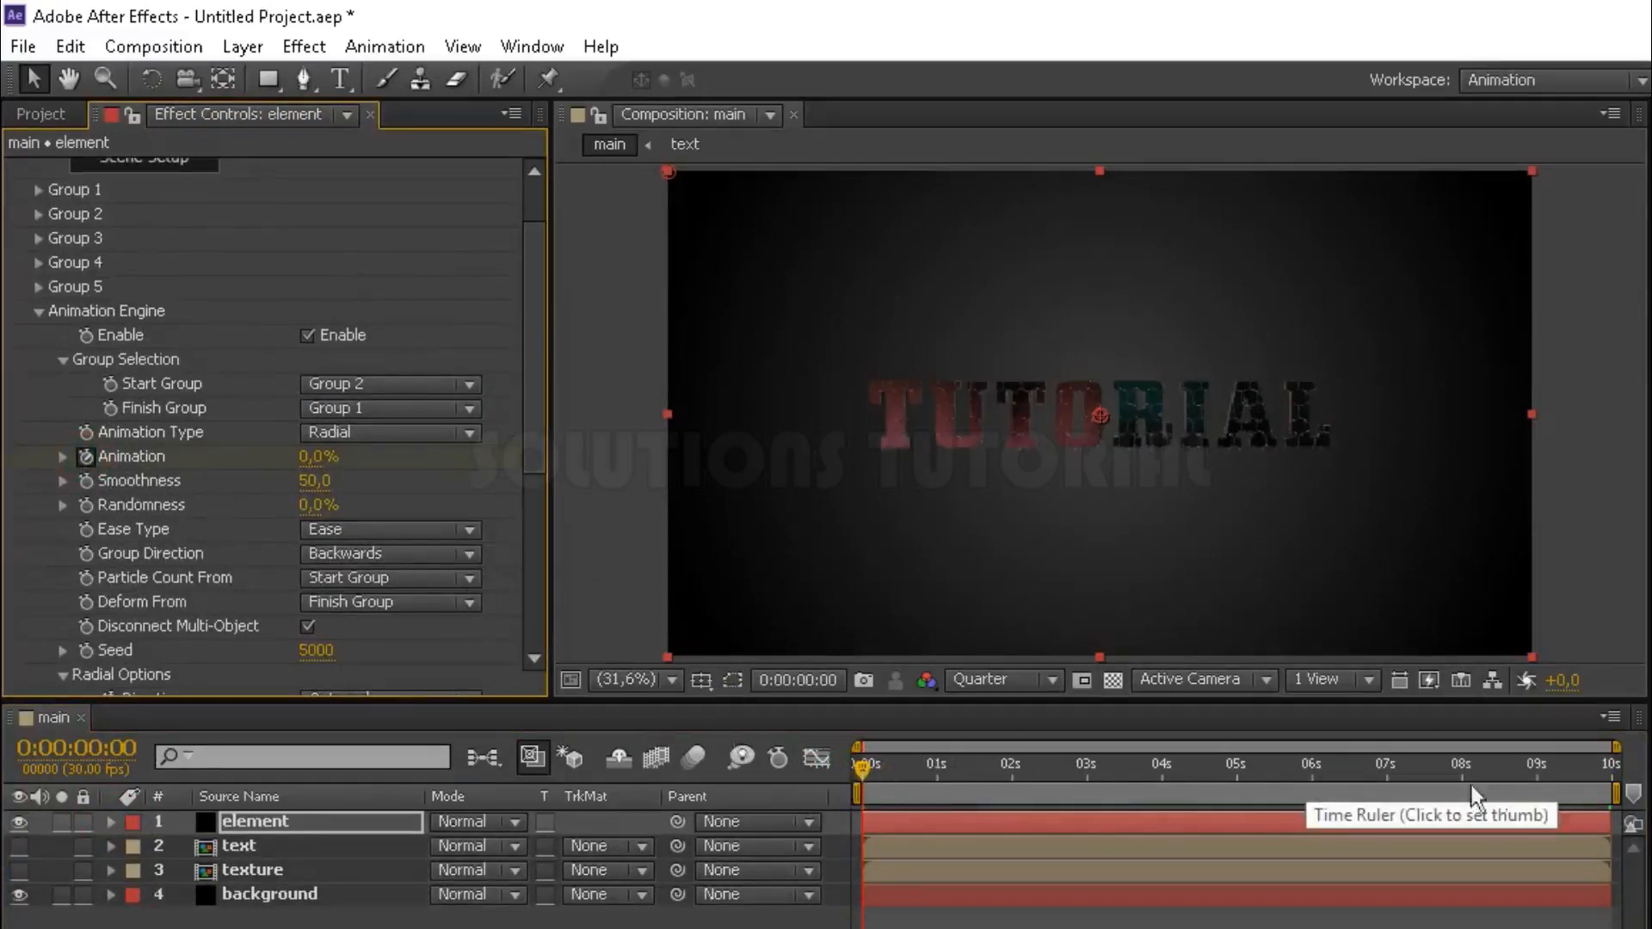
# Set the Animation Engine's Animation value to 100% at 0:00:09:00.
pyautogui.click(1537, 784)
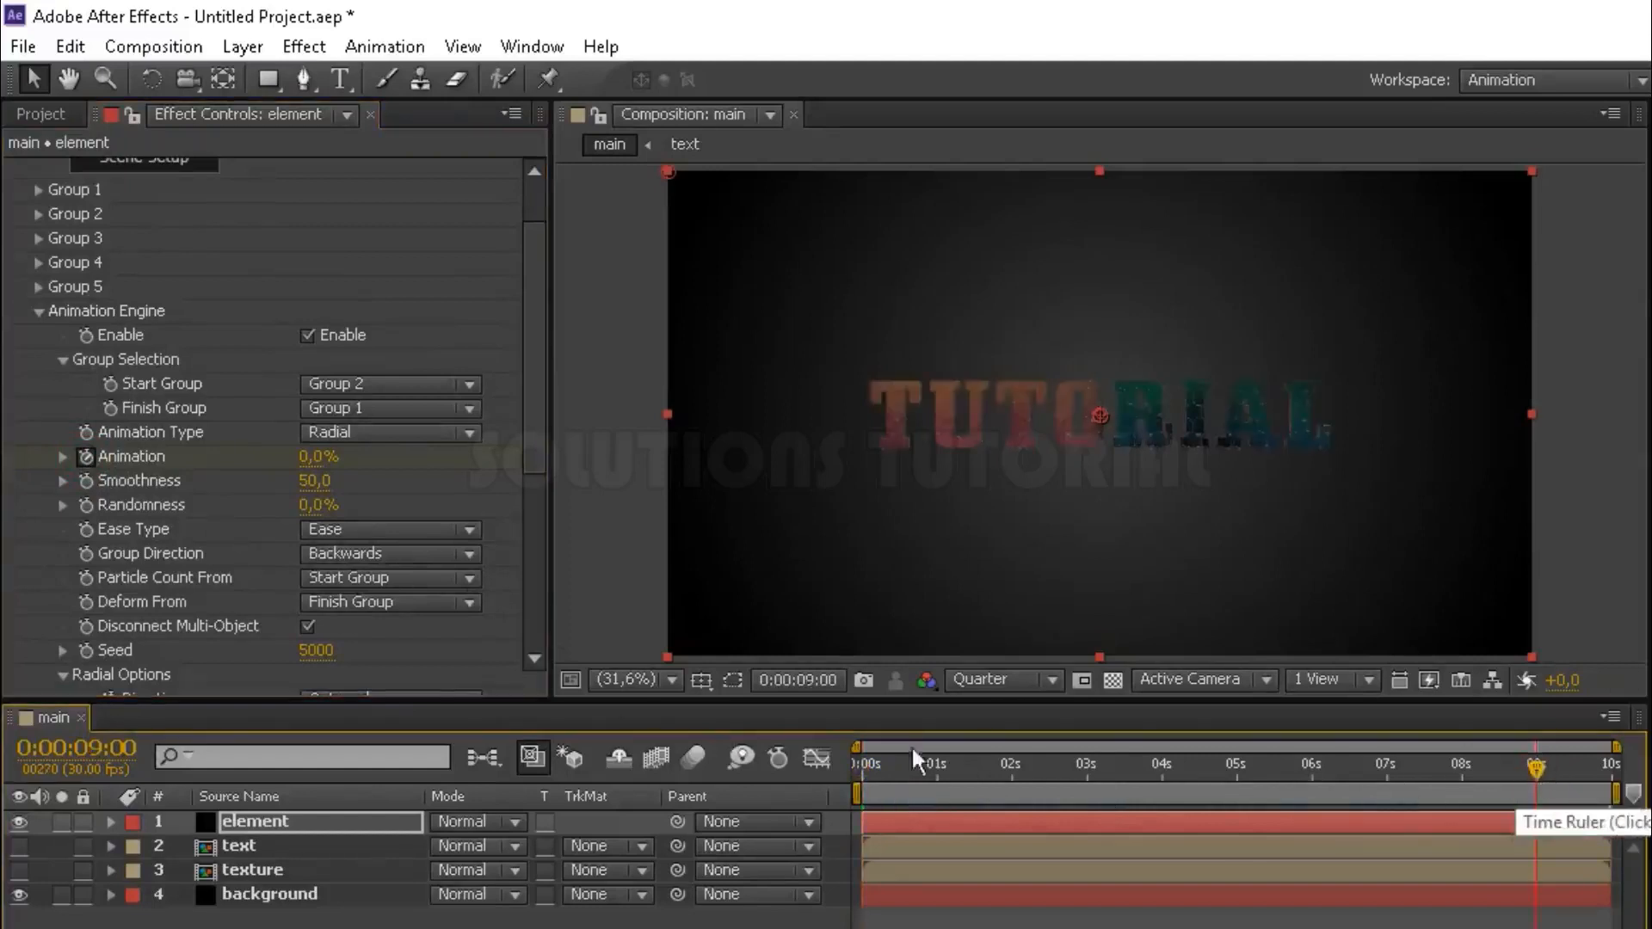
pyautogui.click(318, 456)
pyautogui.write('100')
pyautogui.press('Return')
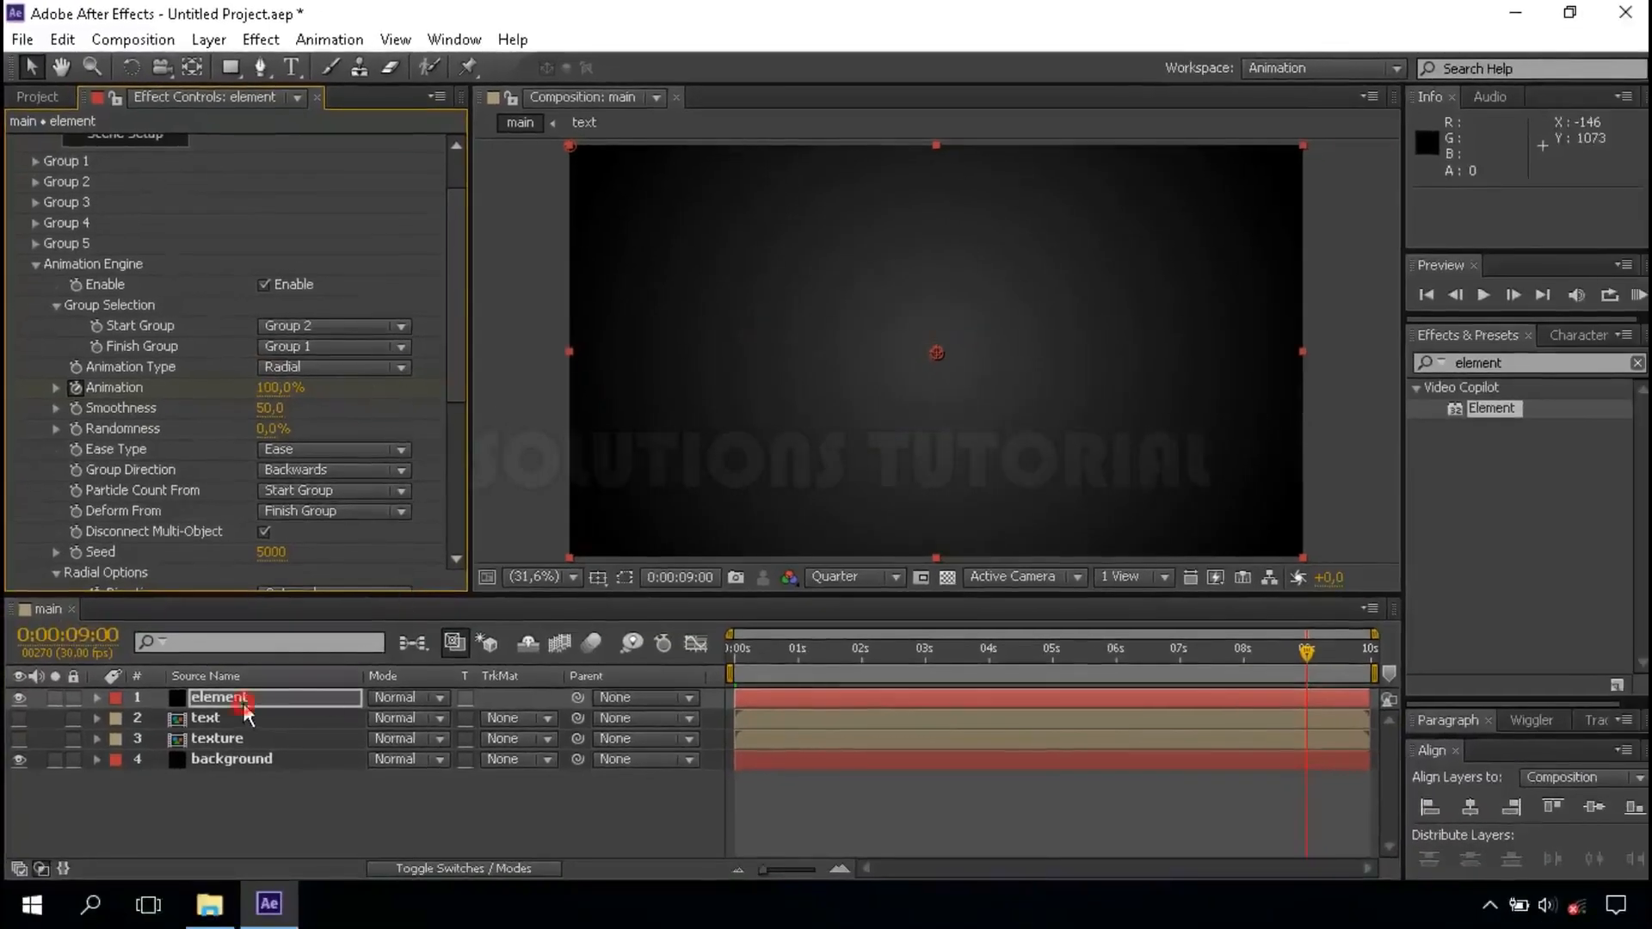
# Reveal the element layer's keyframes and apply Easy Ease to both Animation keyframes.
pyautogui.click(247, 711)
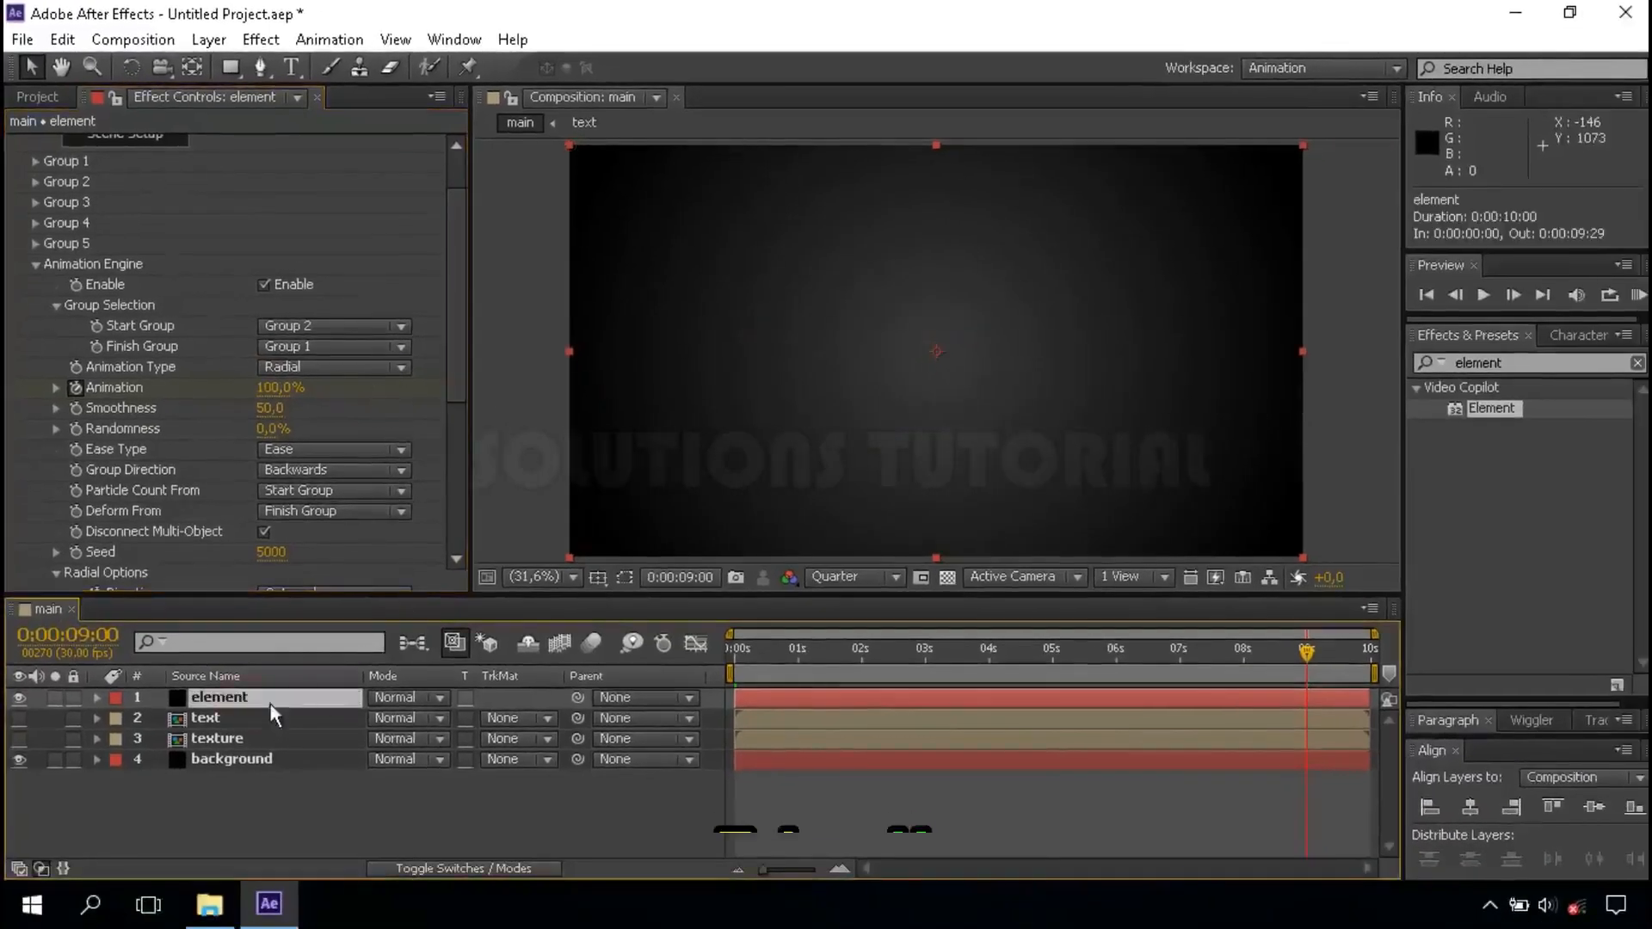
pyautogui.press('u')
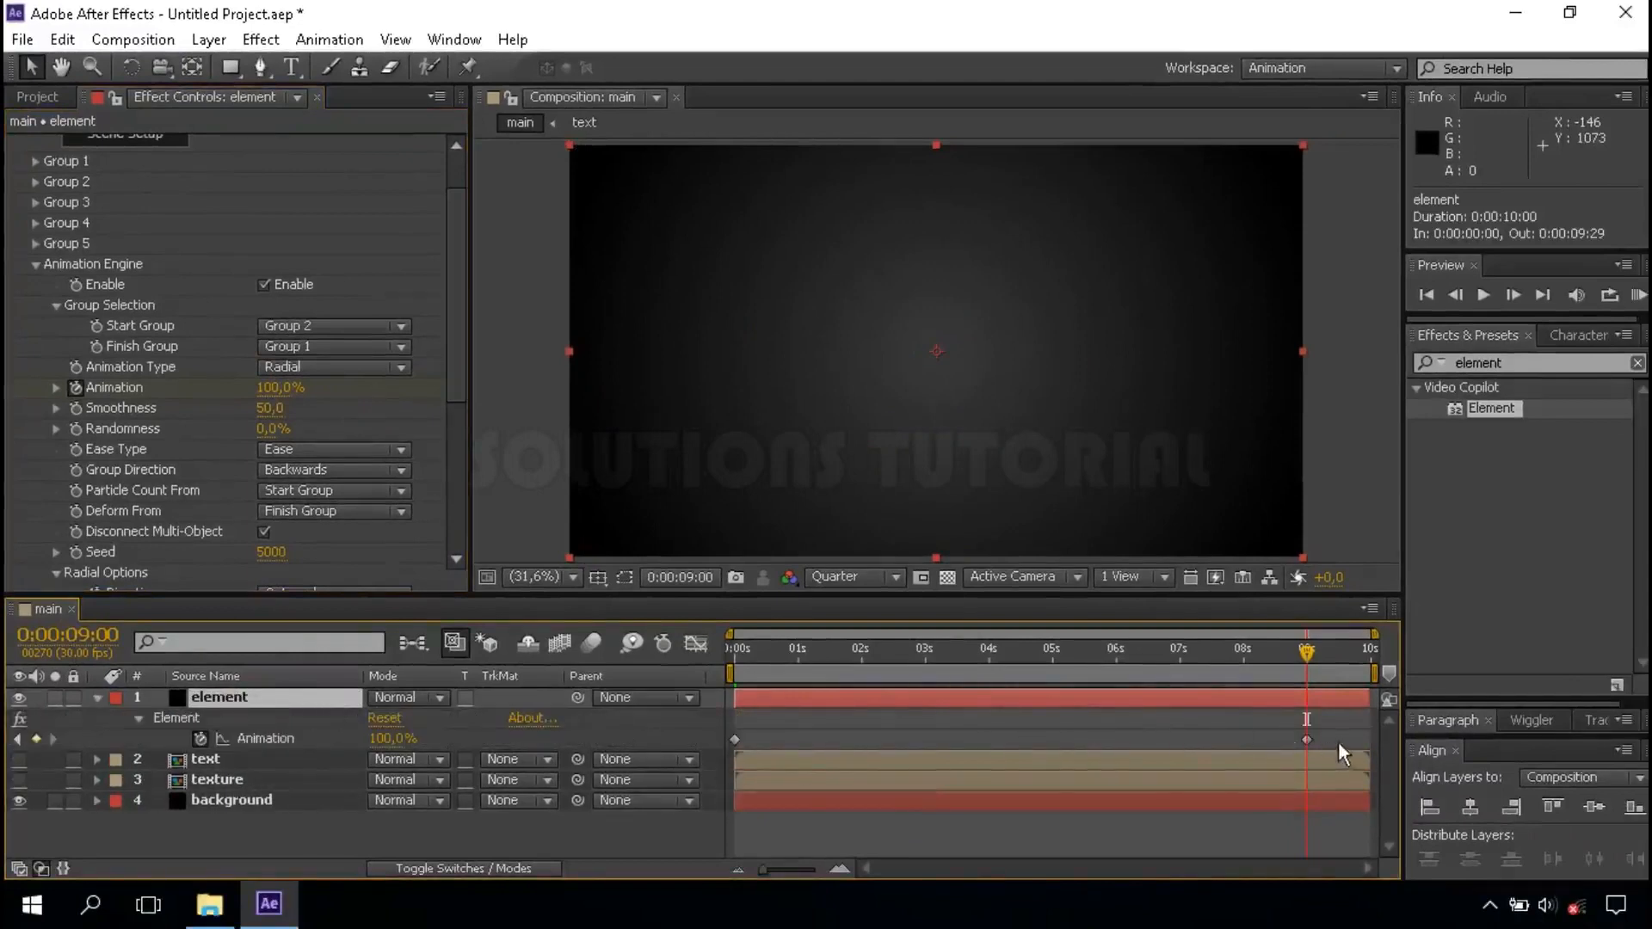
pyautogui.moveTo(1338, 743); pyautogui.dragTo(704, 740)
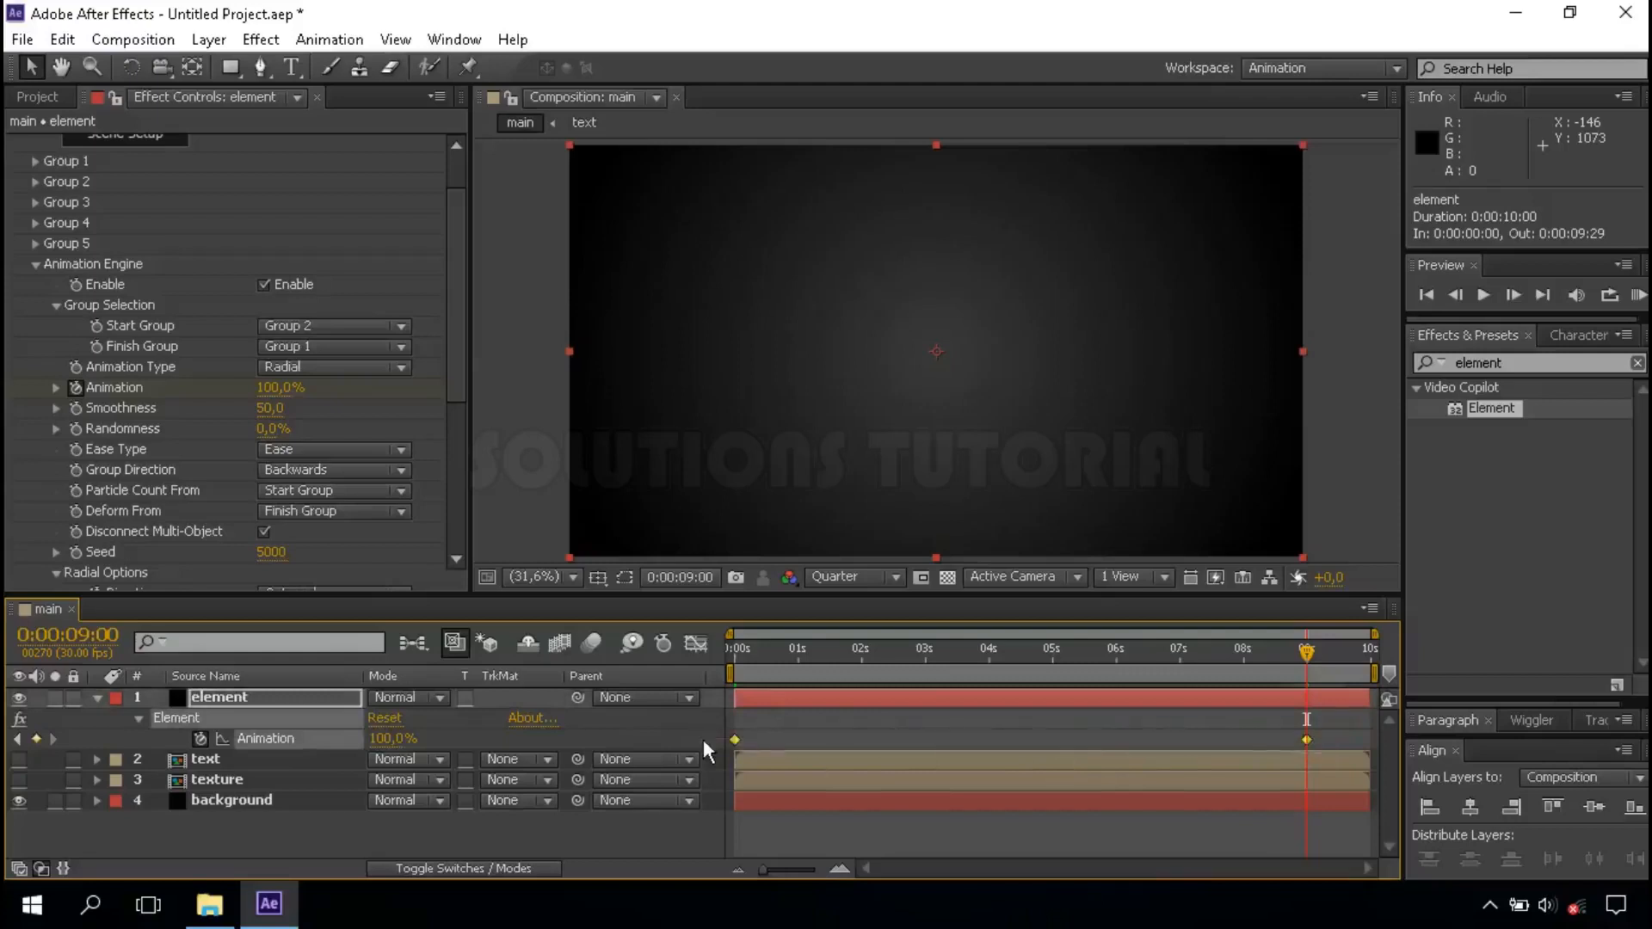
pyautogui.rightClick(735, 741)
pyautogui.moveTo(860, 724)
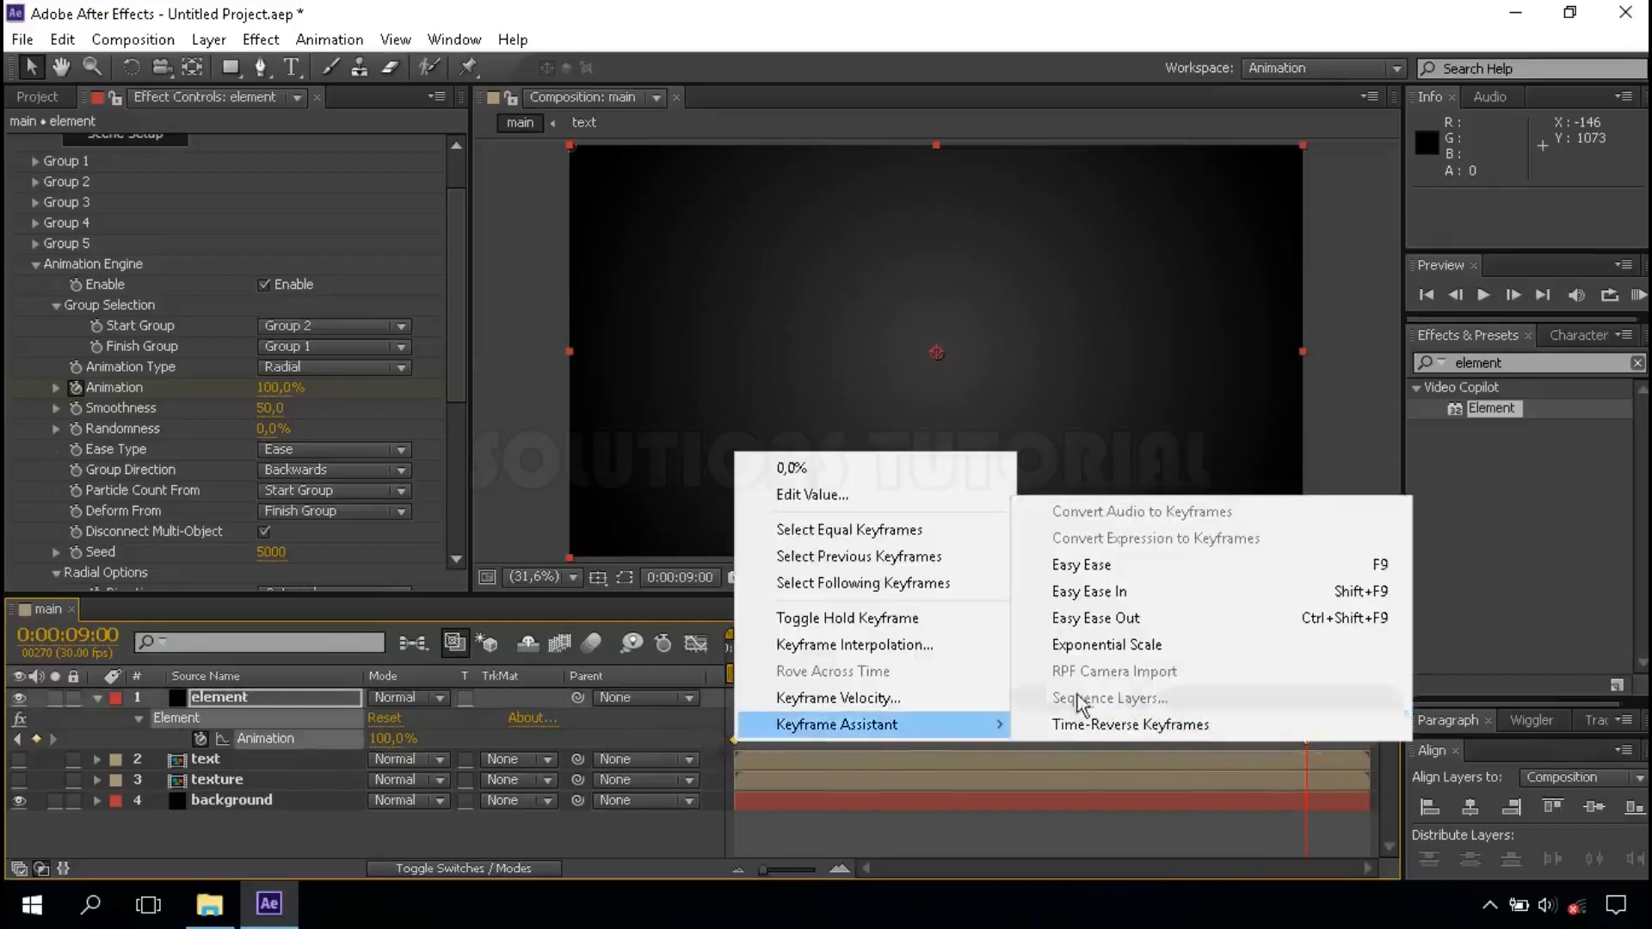
pyautogui.click(1138, 573)
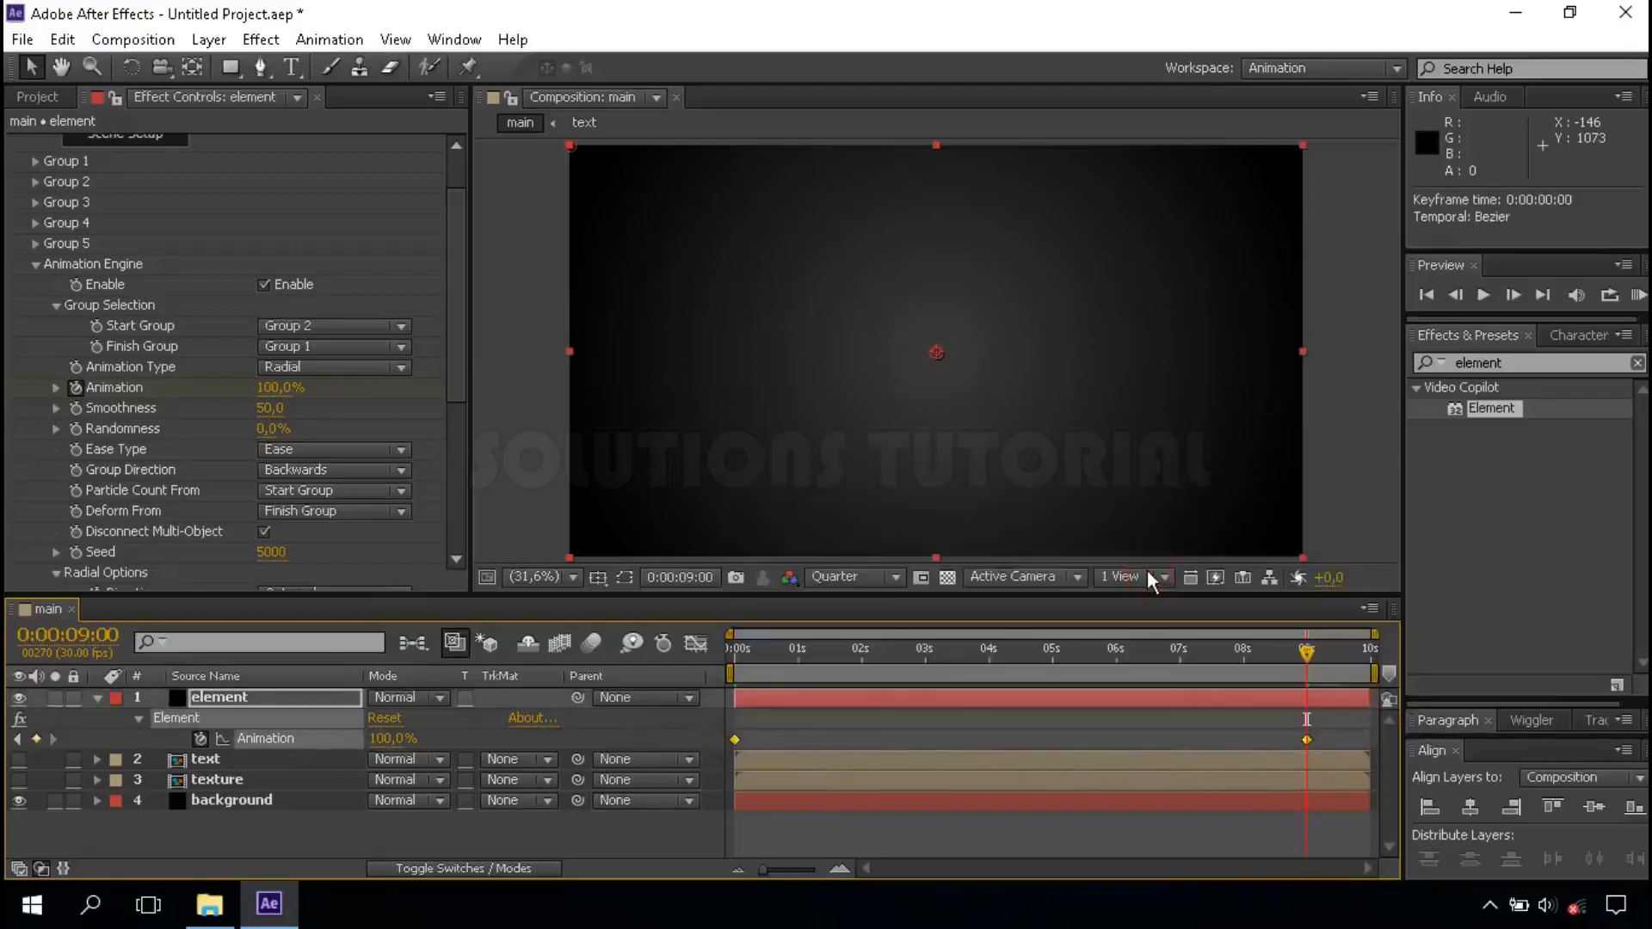
# In the Graph Editor, extend the first Animation keyframe's outgoing speed handle to about 4.5 seconds for a slow start, and return to the layer view.
pyautogui.click(699, 647)
pyautogui.moveTo(733, 764); pyautogui.dragTo(781, 828)
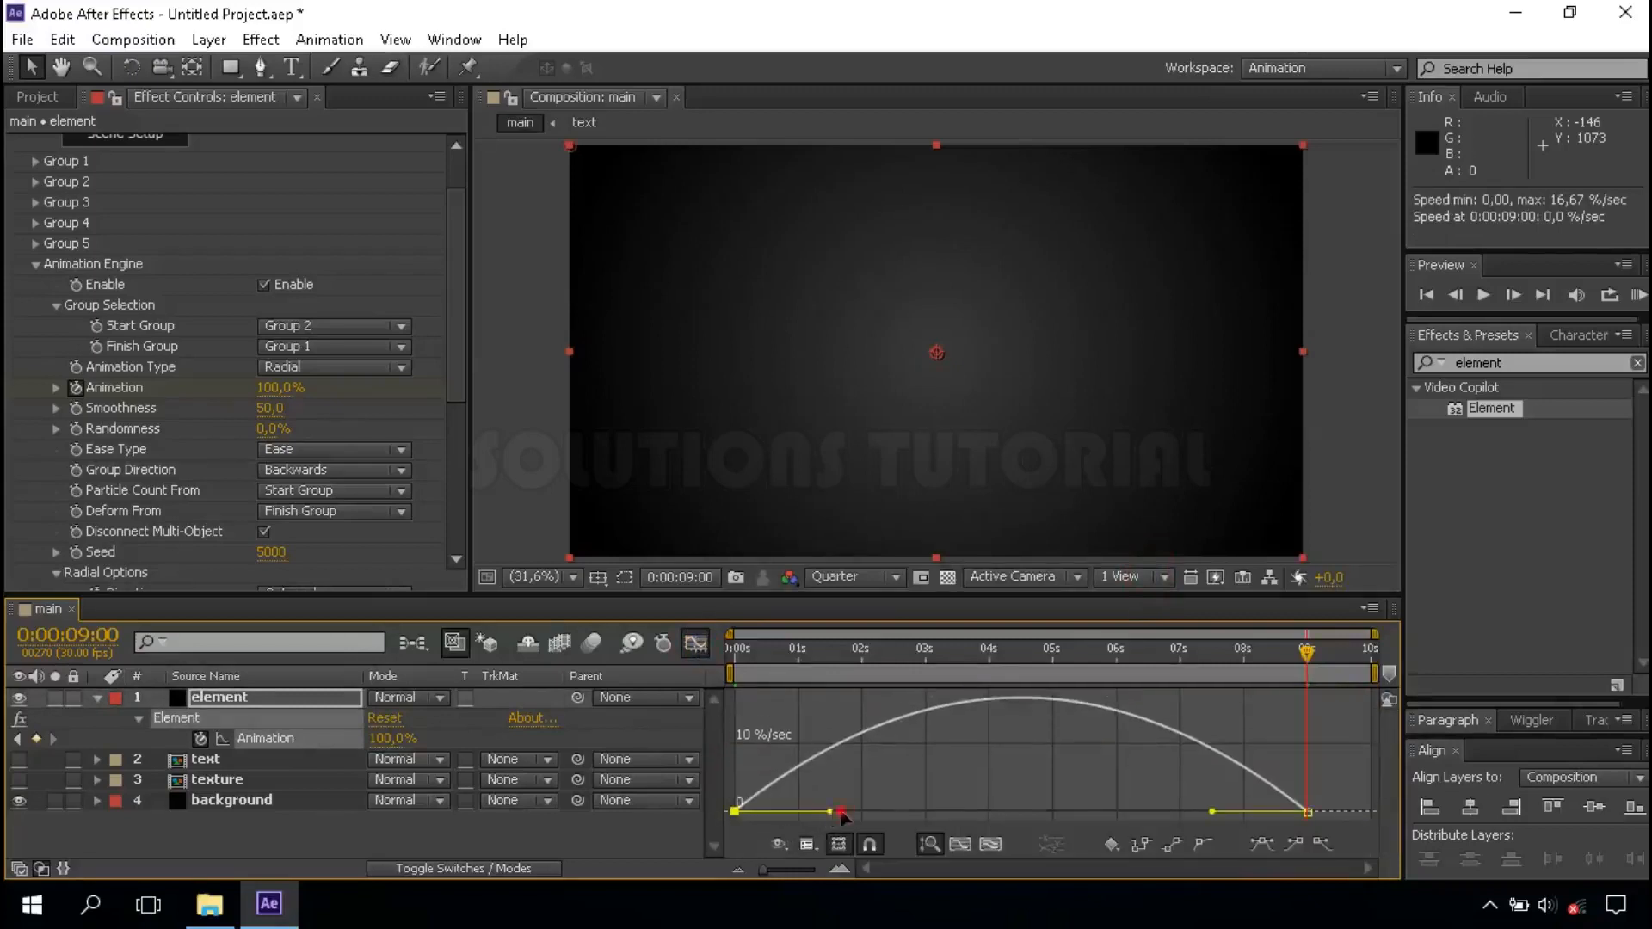
pyautogui.moveTo(841, 813); pyautogui.dragTo(1021, 811)
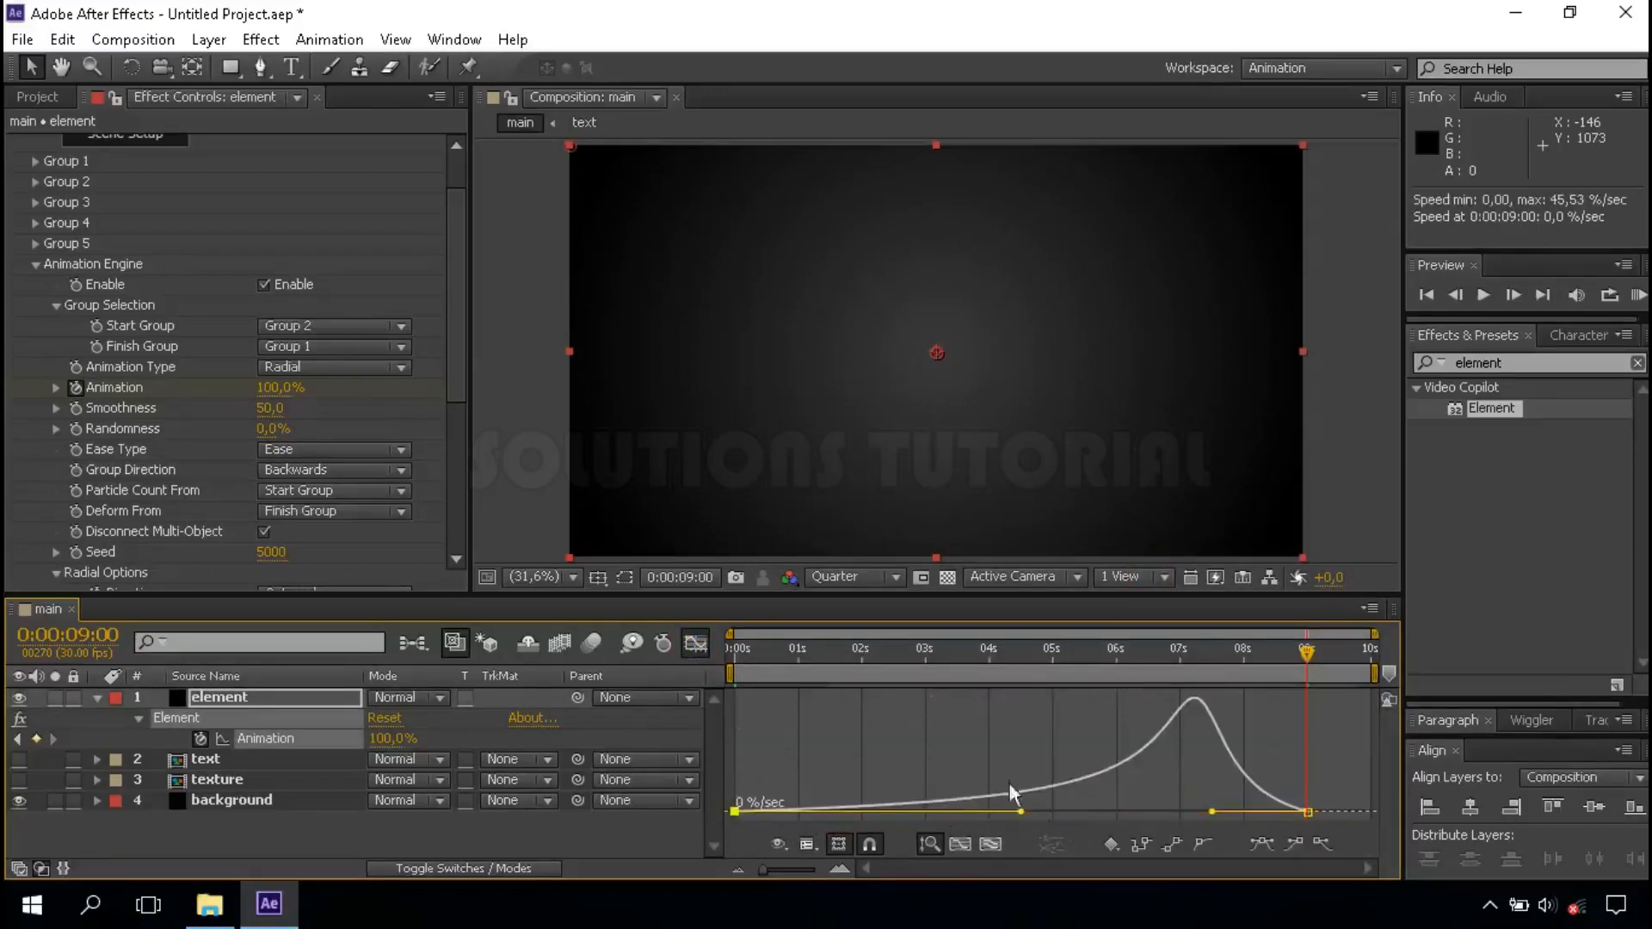
pyautogui.click(706, 647)
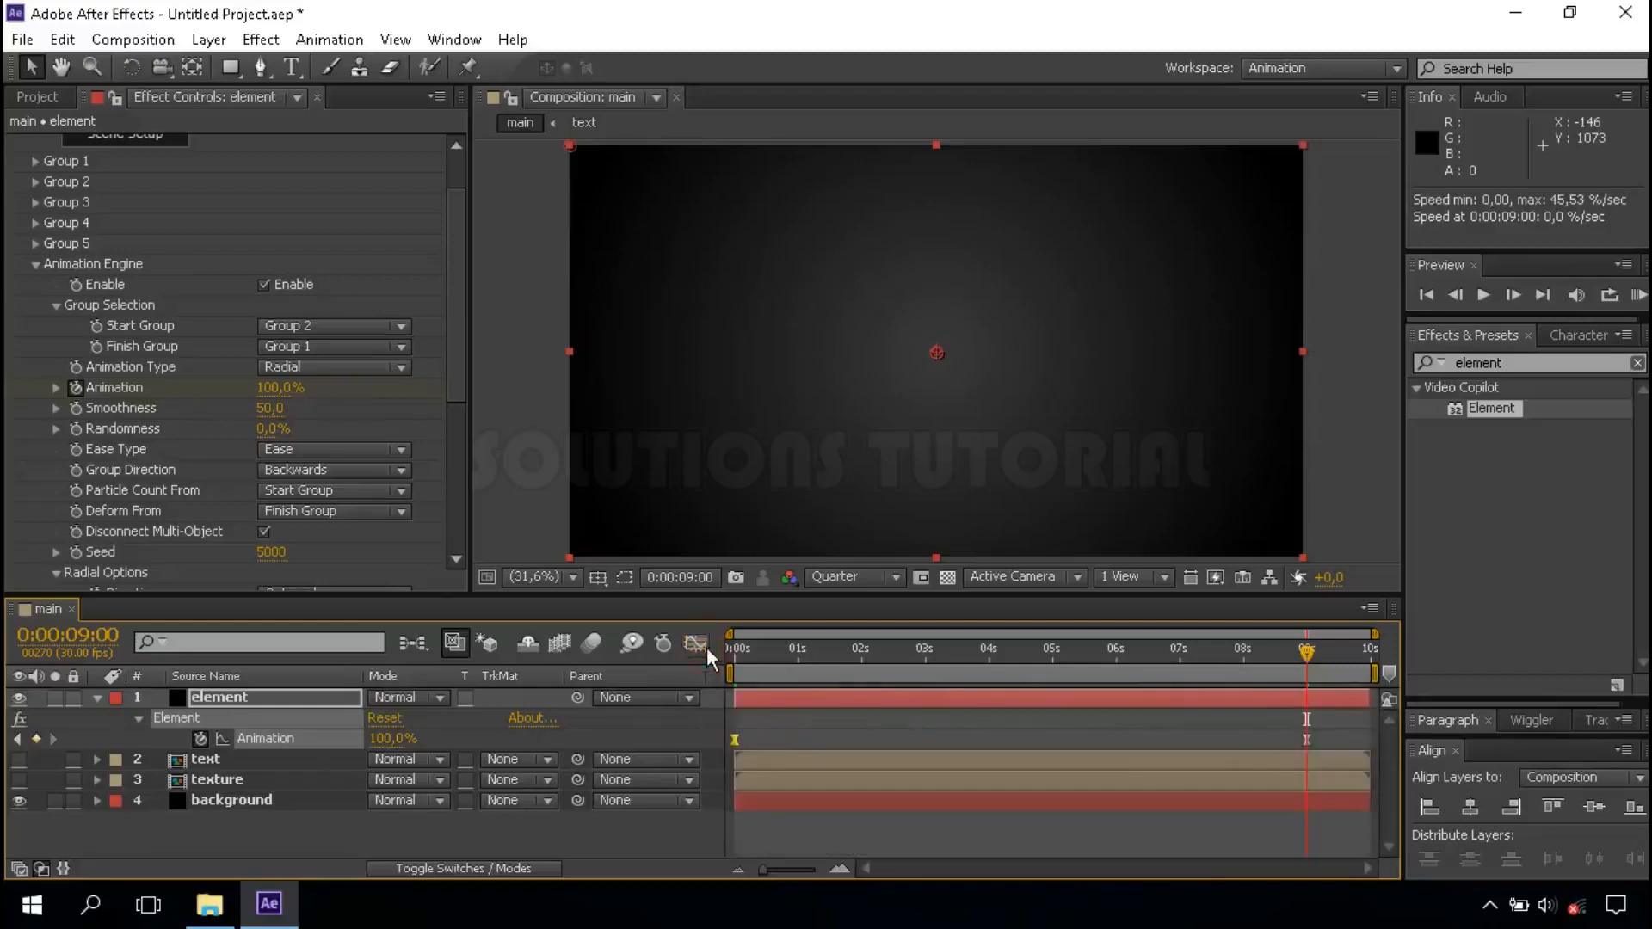
# At 0:00:04:00, add a Rotation Random keyframe at 0 revolutions in Group 1's Multi-Object settings under Particle Look.
pyautogui.click(989, 664)
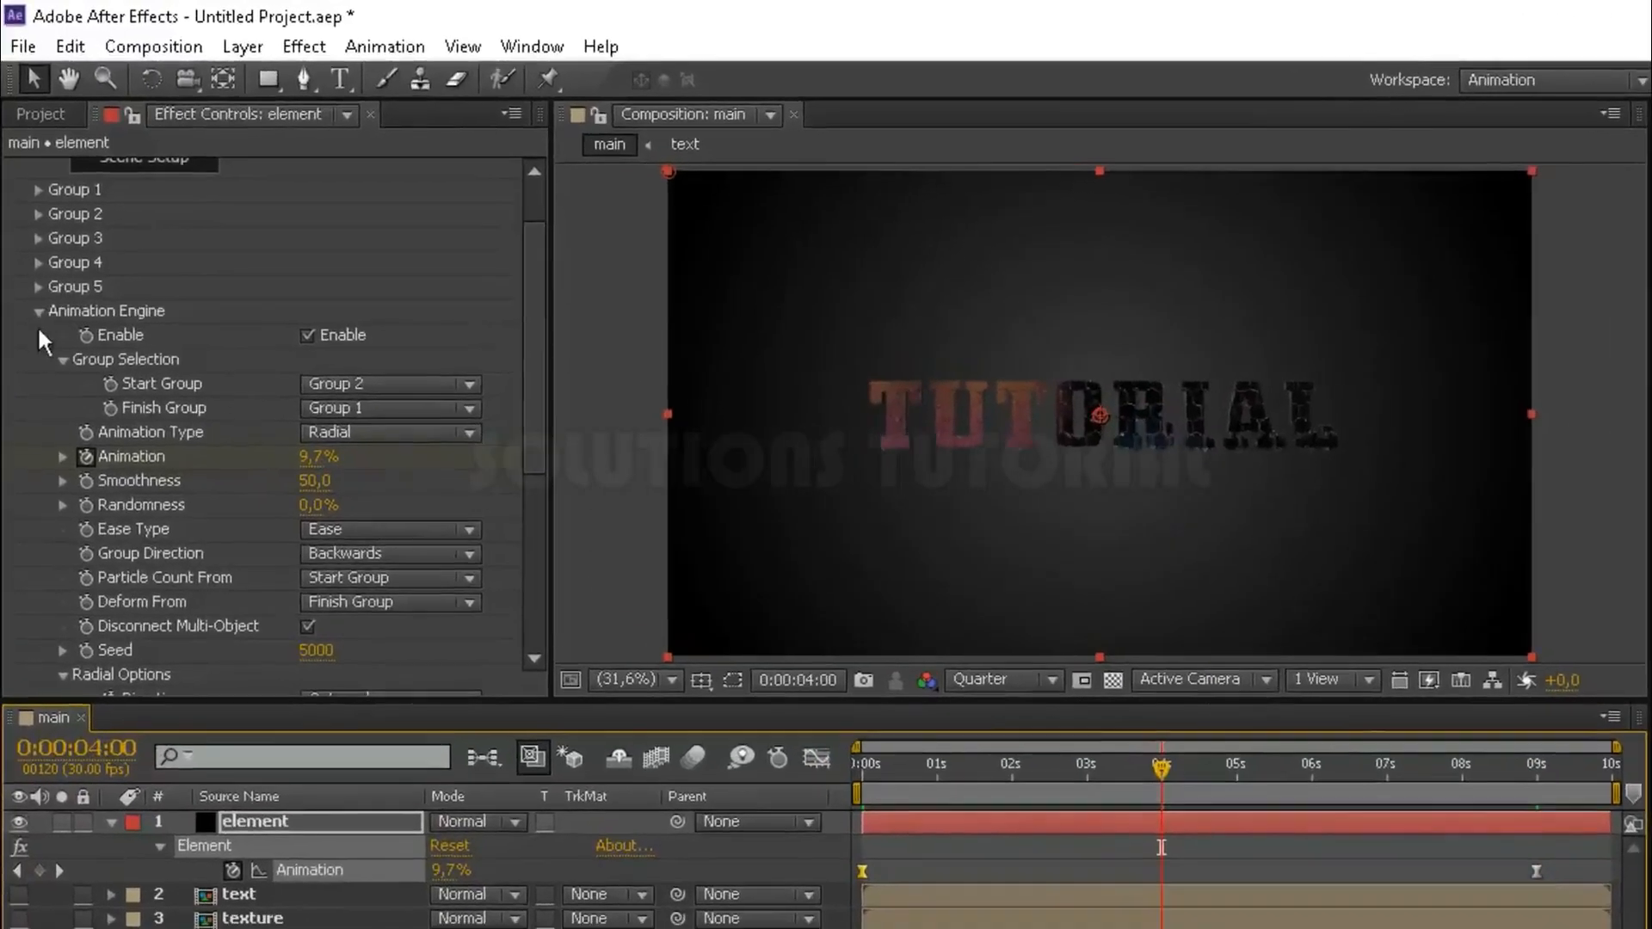
pyautogui.click(35, 265)
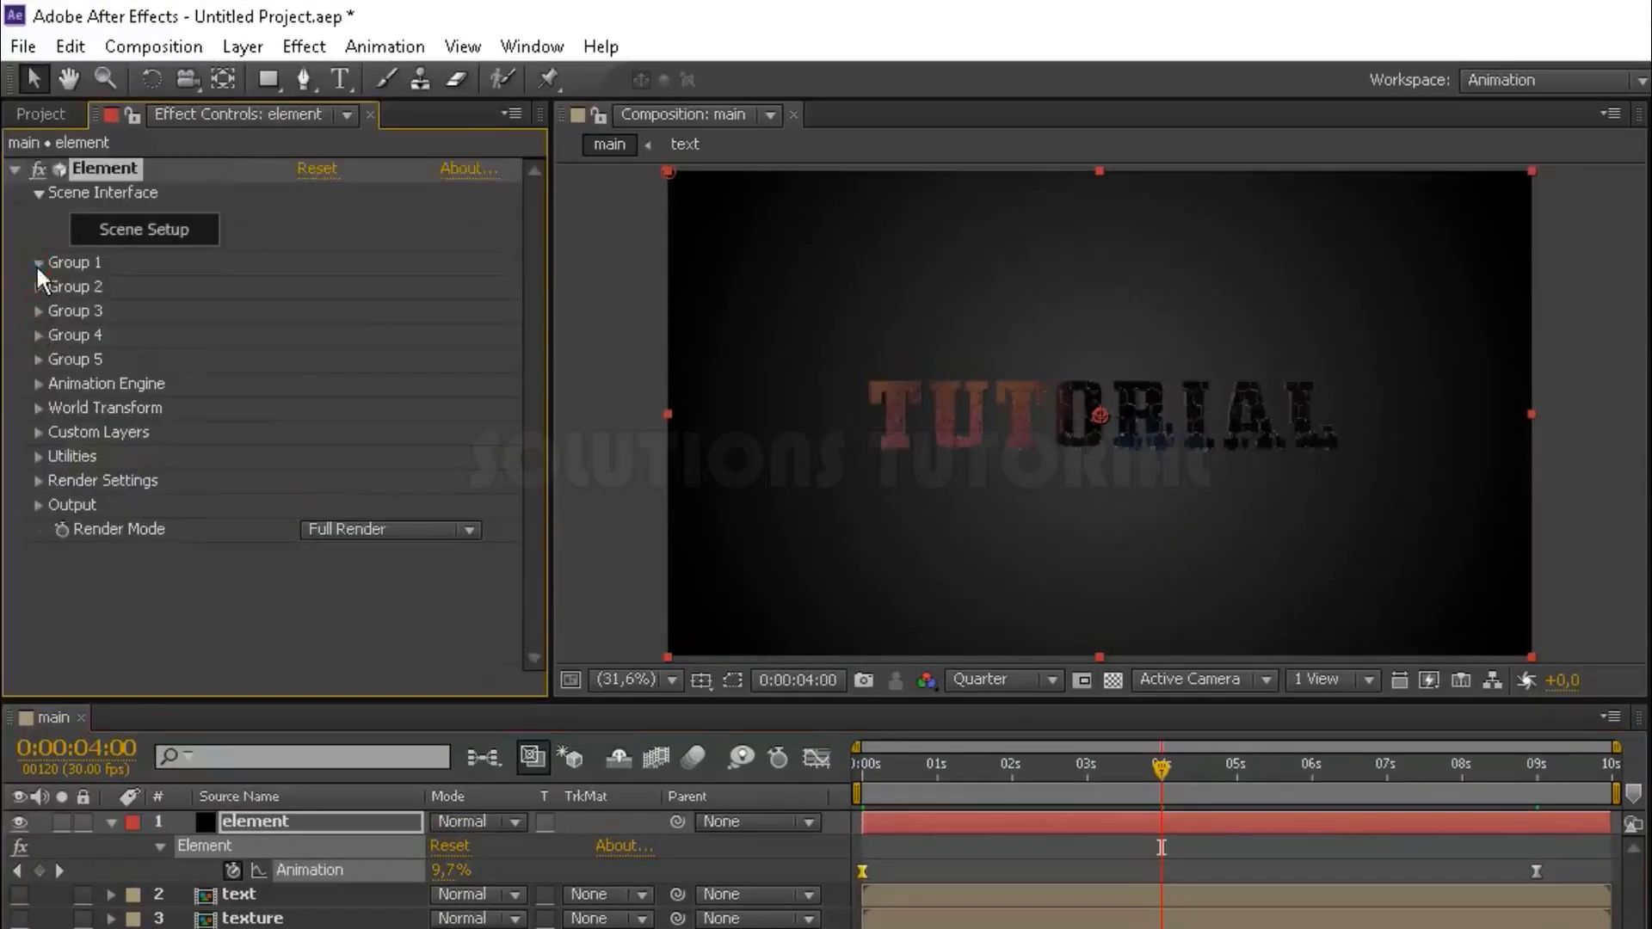
pyautogui.click(36, 263)
pyautogui.click(61, 338)
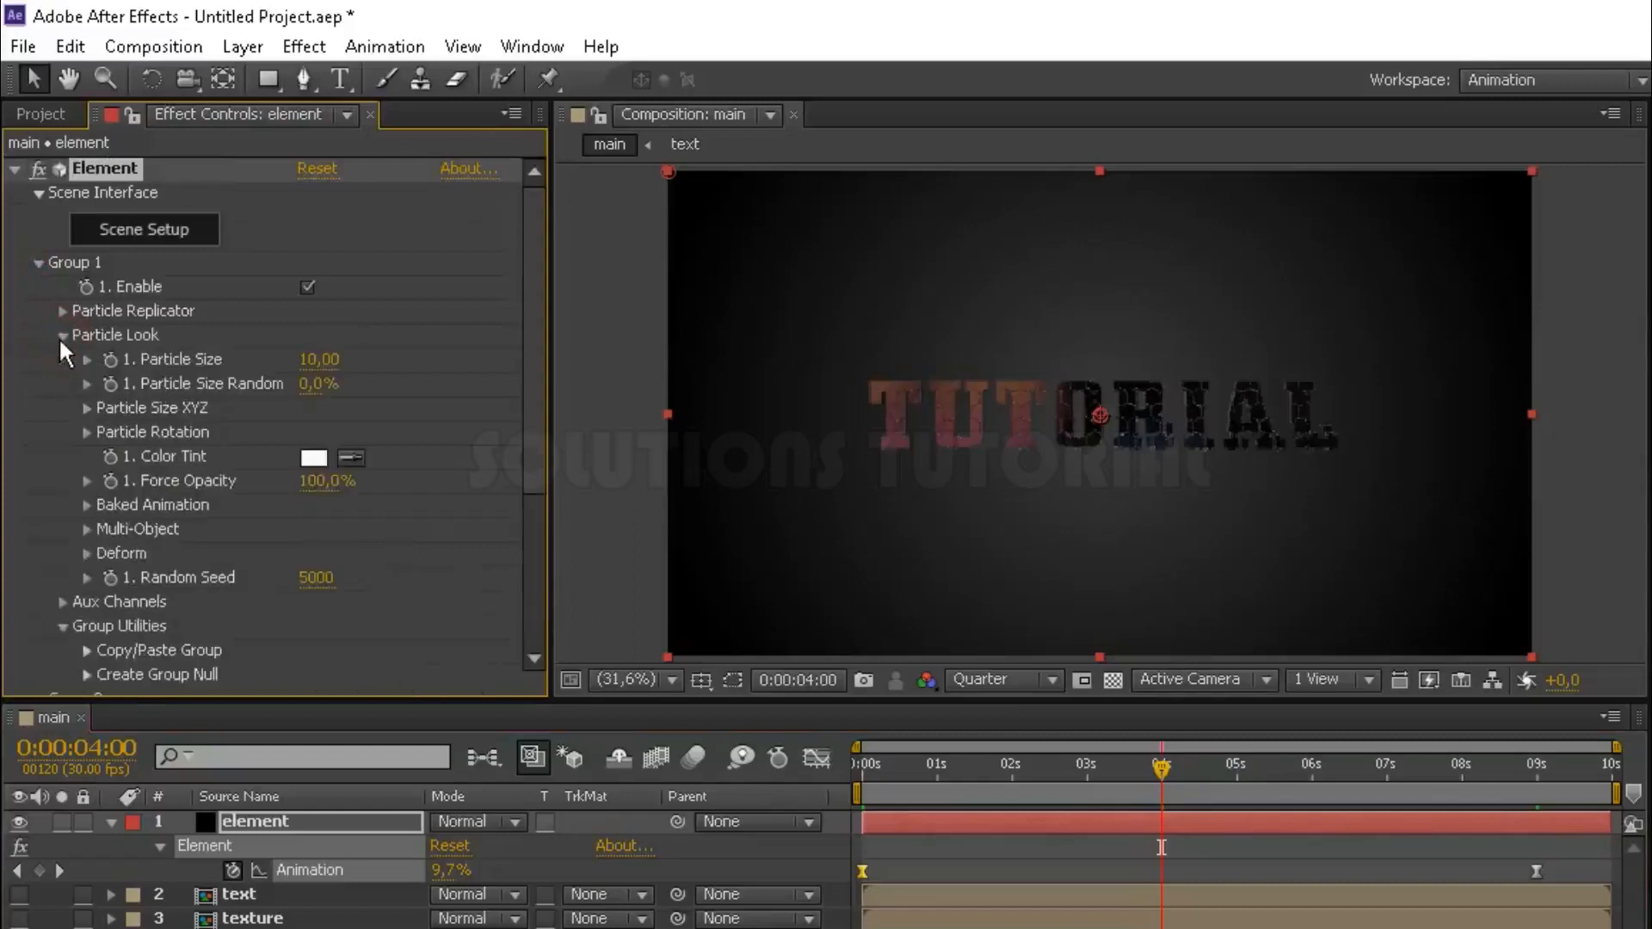
pyautogui.click(87, 530)
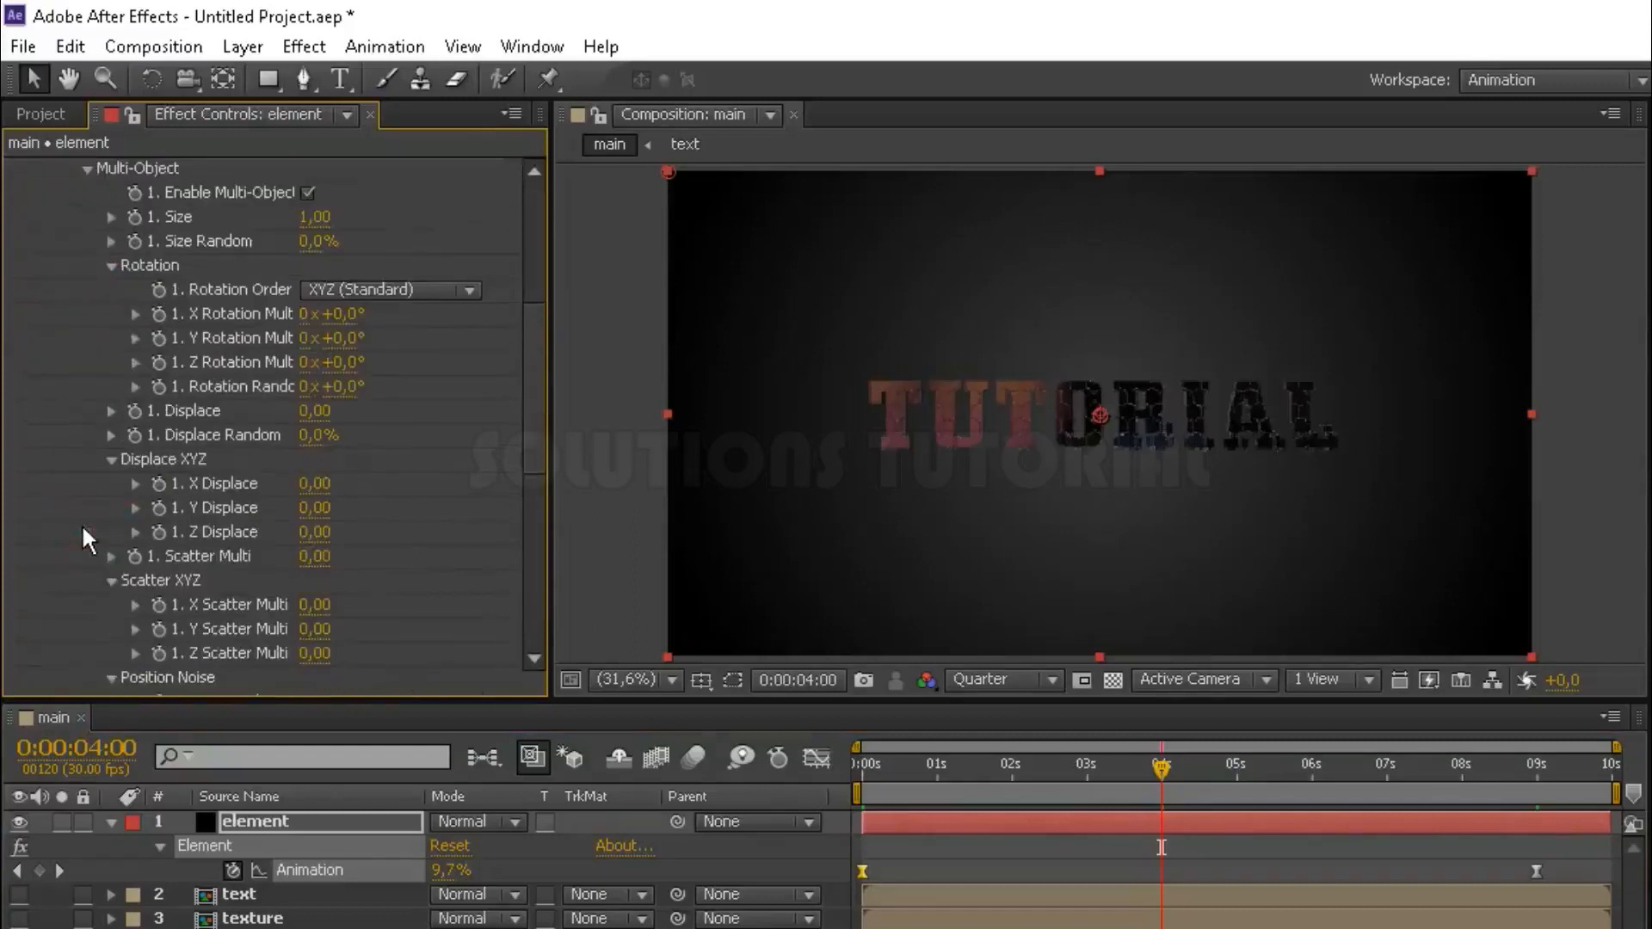
pyautogui.click(158, 387)
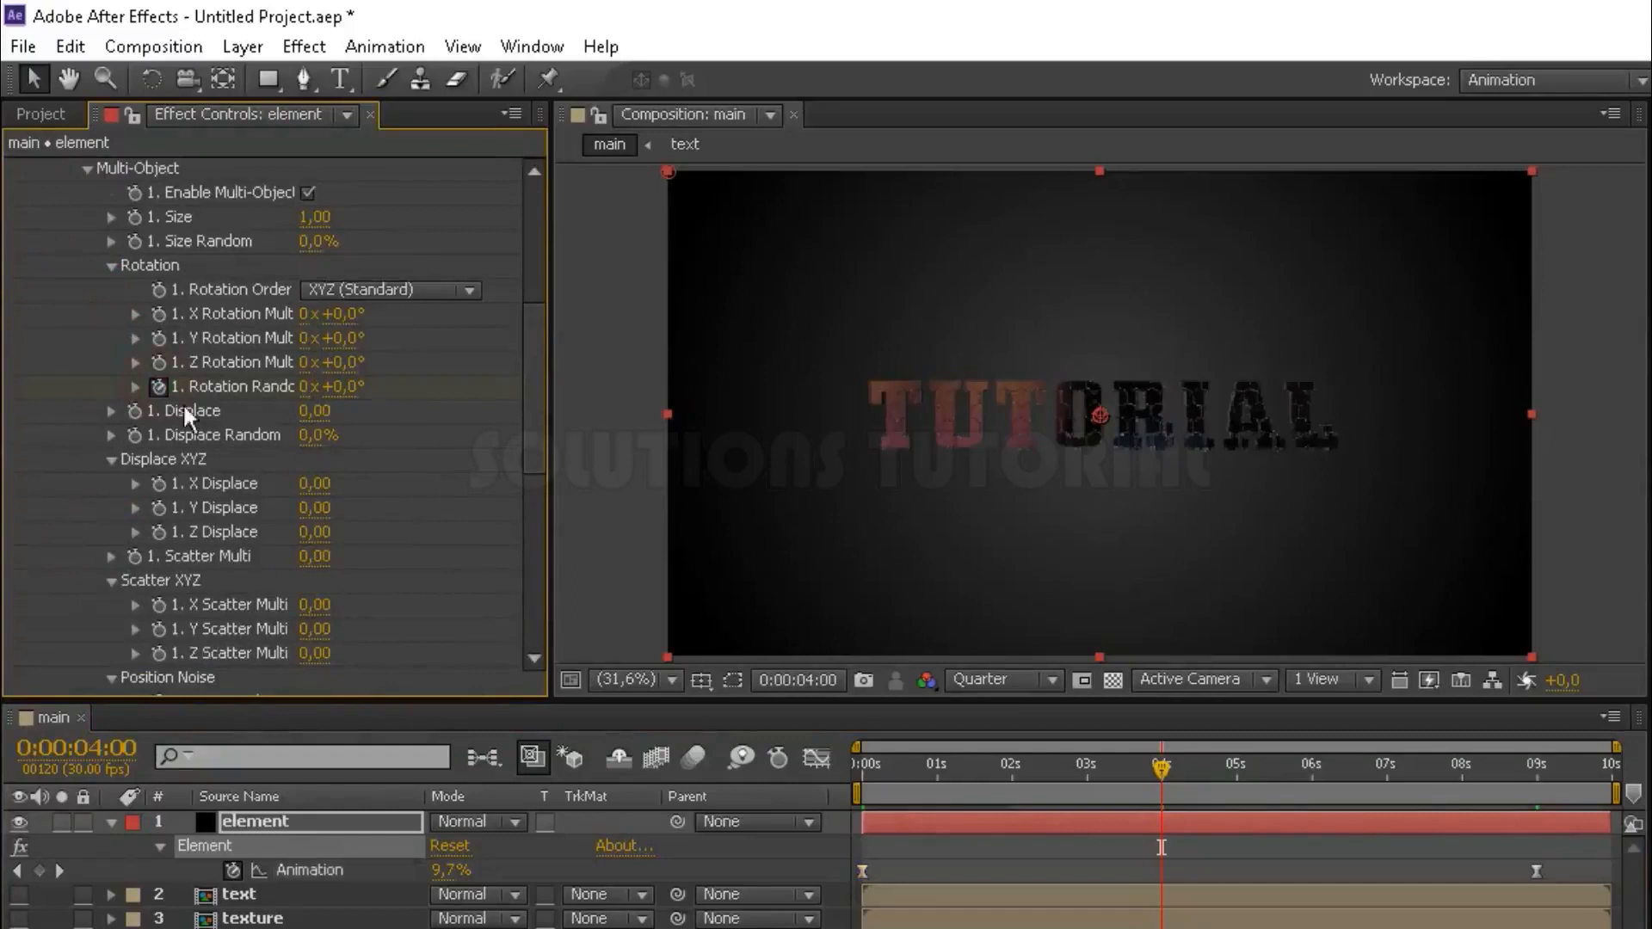
# Set Group 1's multi-object Rotation Random to 5 revolutions at 0:00:09:00.
pyautogui.click(1537, 773)
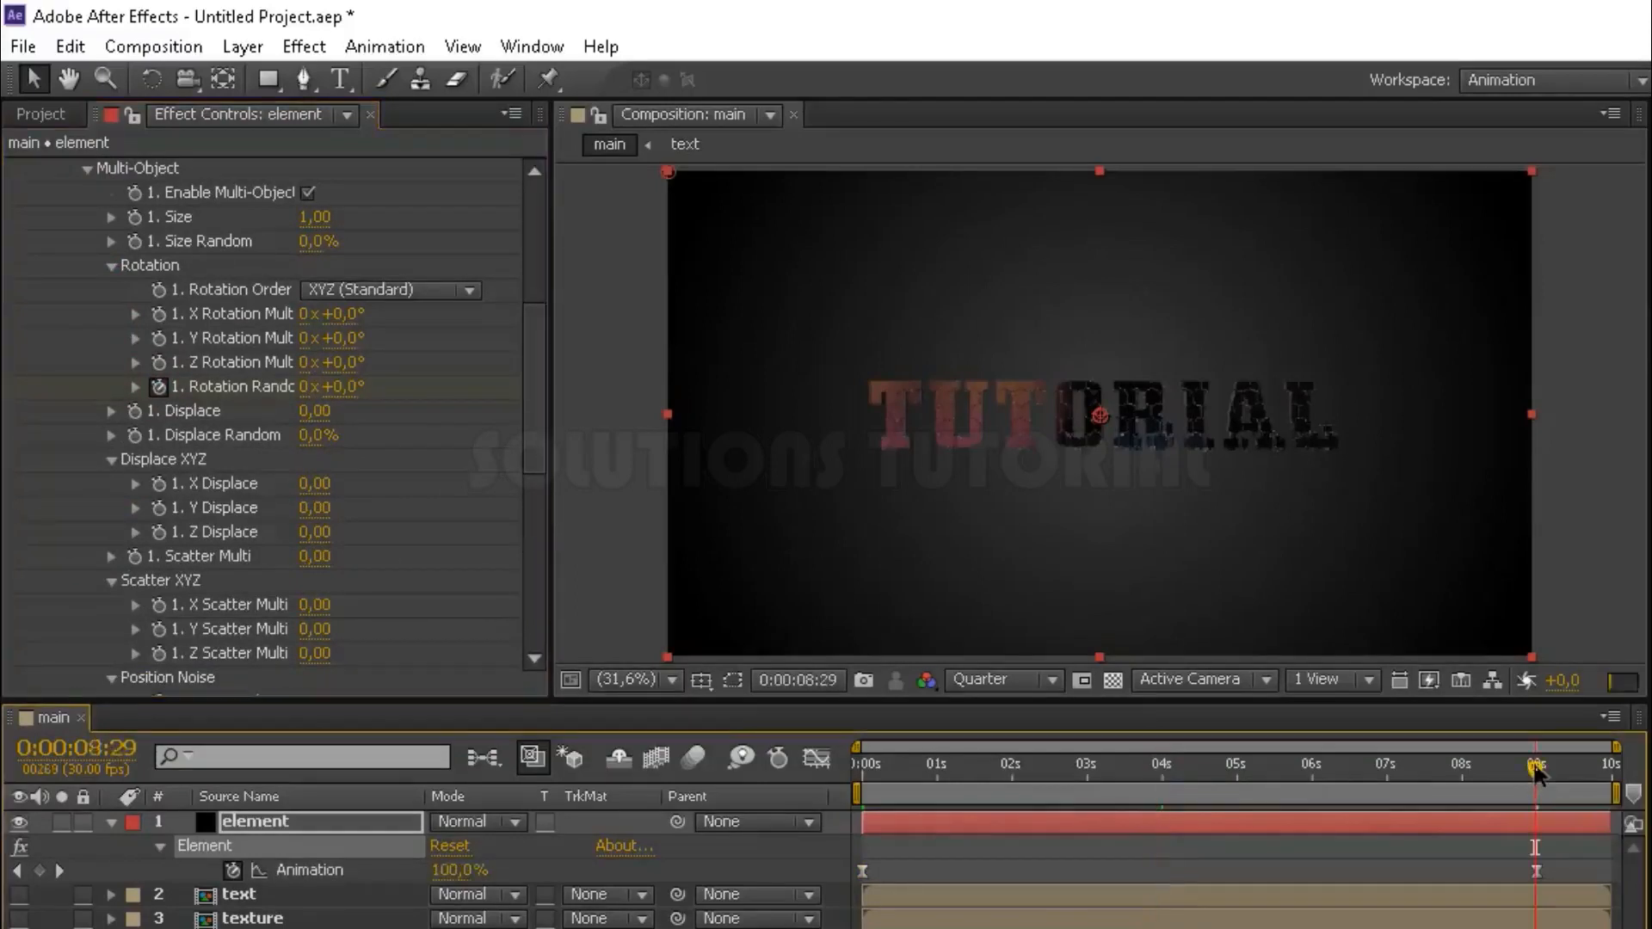
pyautogui.click(1540, 771)
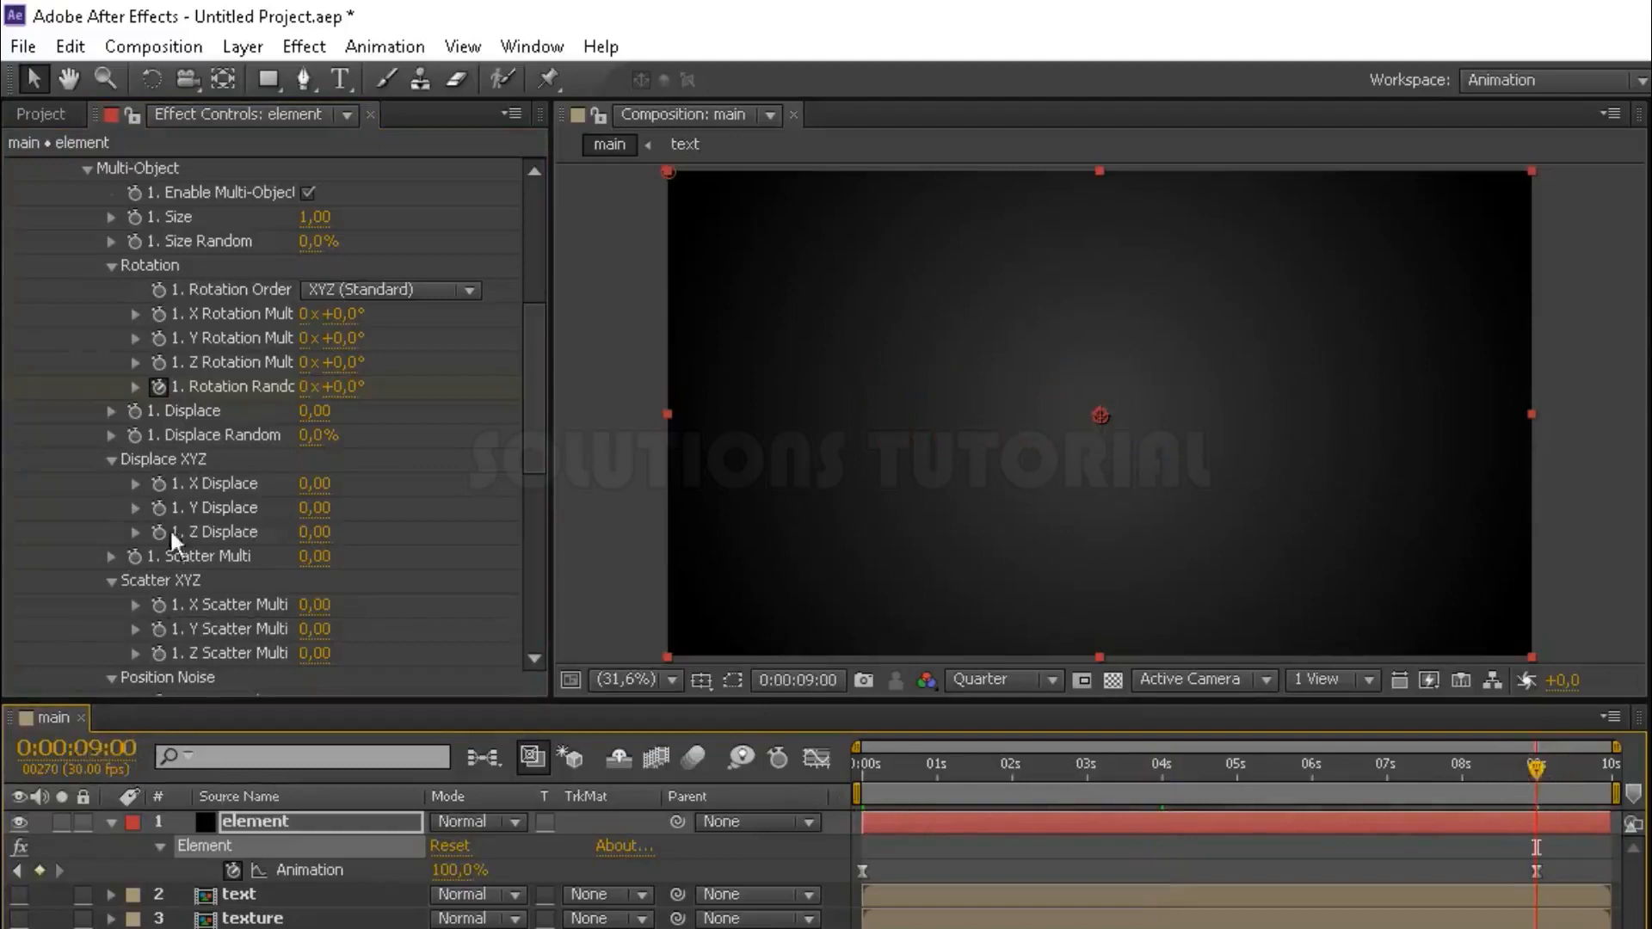
pyautogui.click(309, 387)
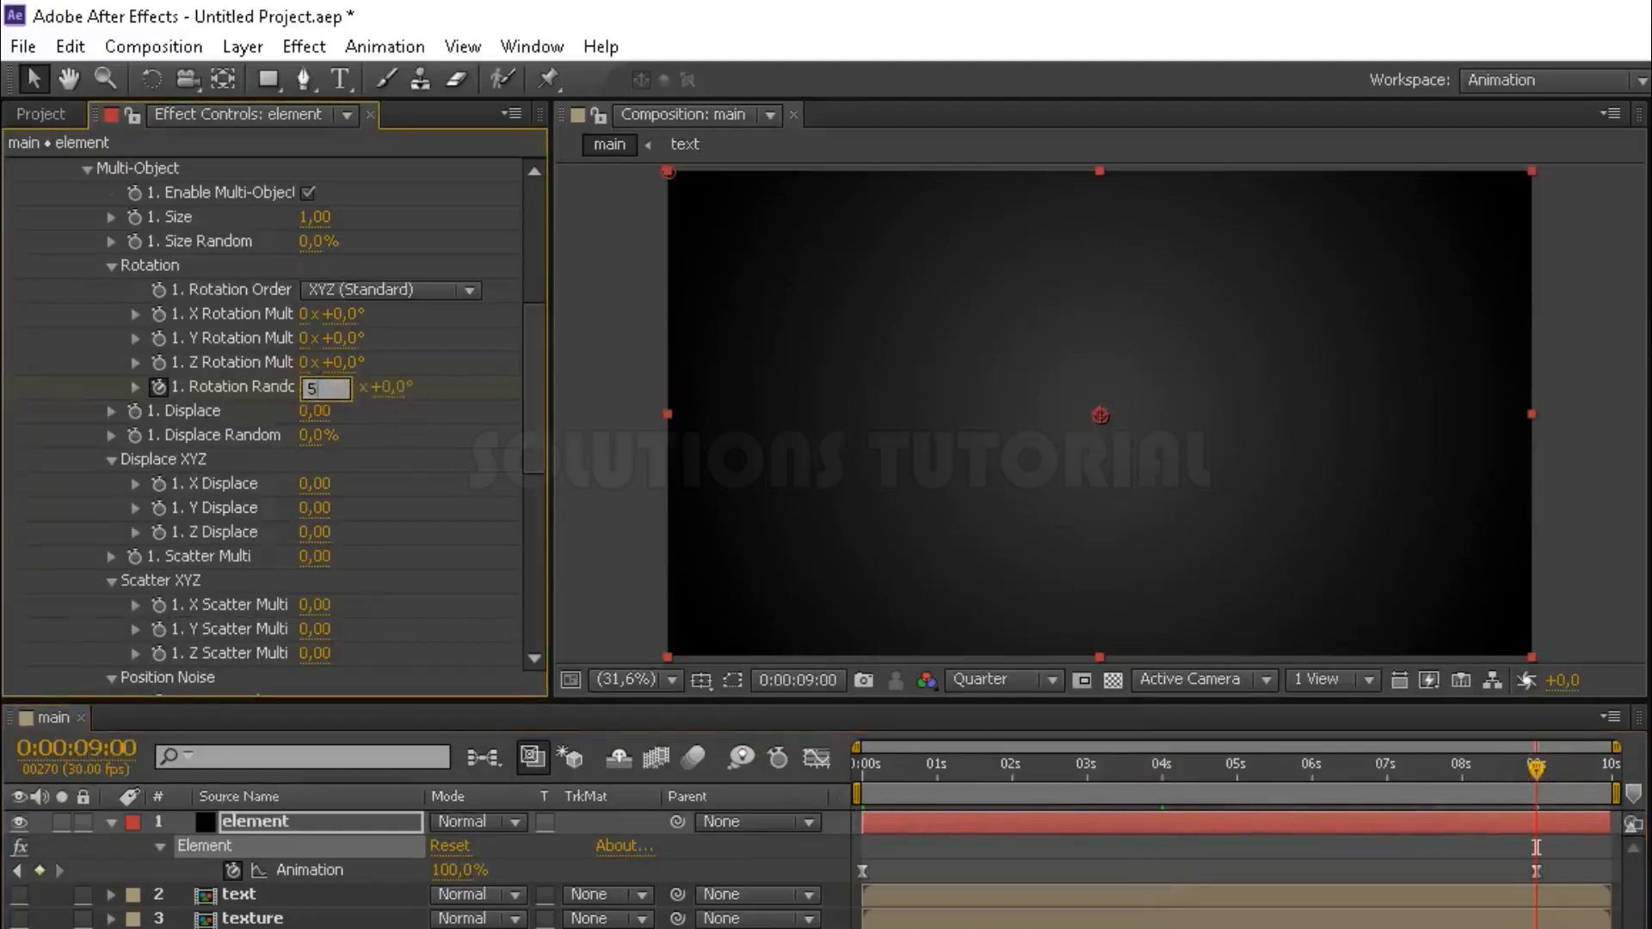
pyautogui.write('5')
pyautogui.press('Return')
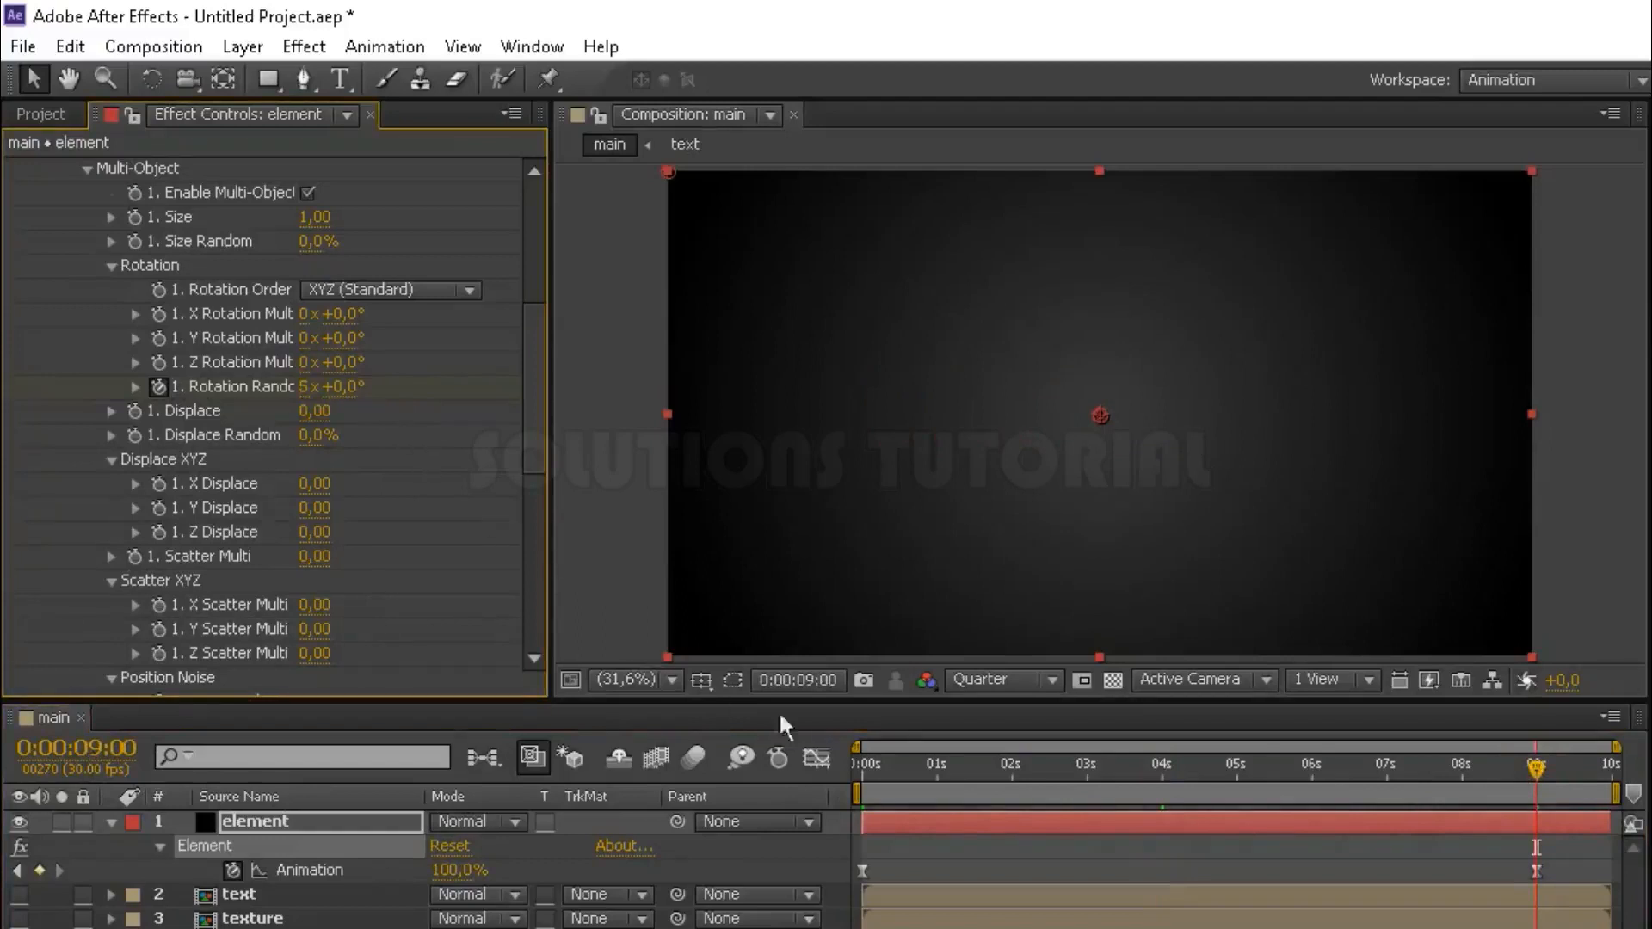
# Collapse Group 1 and, at 0:00:04:00, keyframe Group 2's multi-object Rotation Random at 5 revolutions.
pyautogui.moveTo(1166, 783); pyautogui.dragTo(1163, 772)
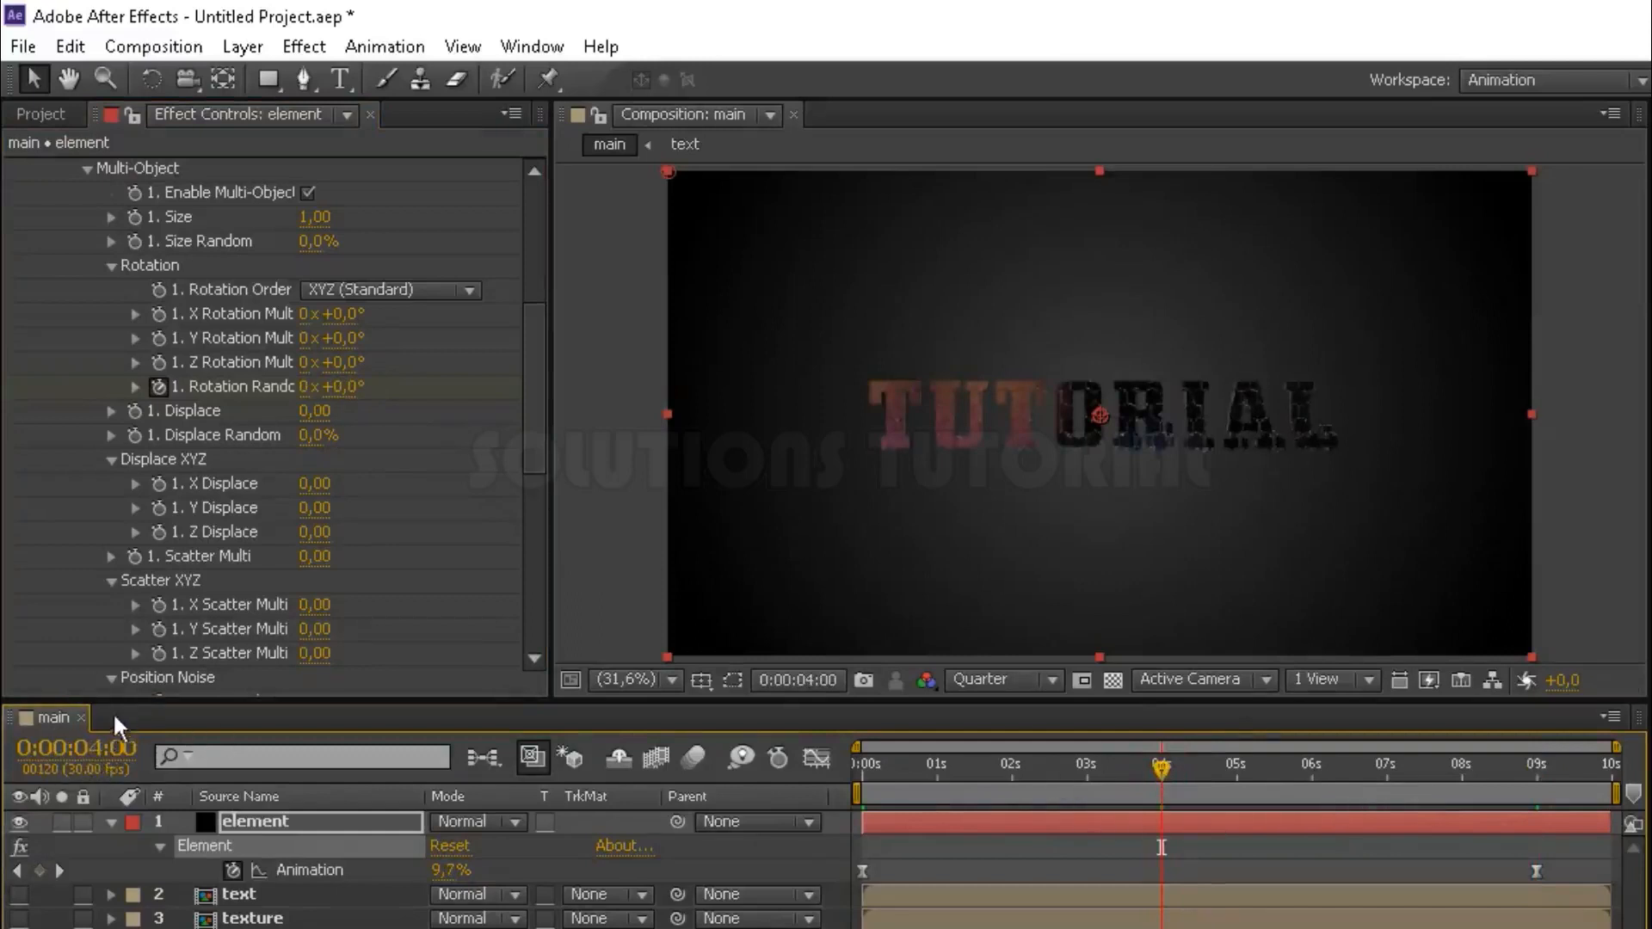
pyautogui.moveTo(533, 379); pyautogui.dragTo(533, 249)
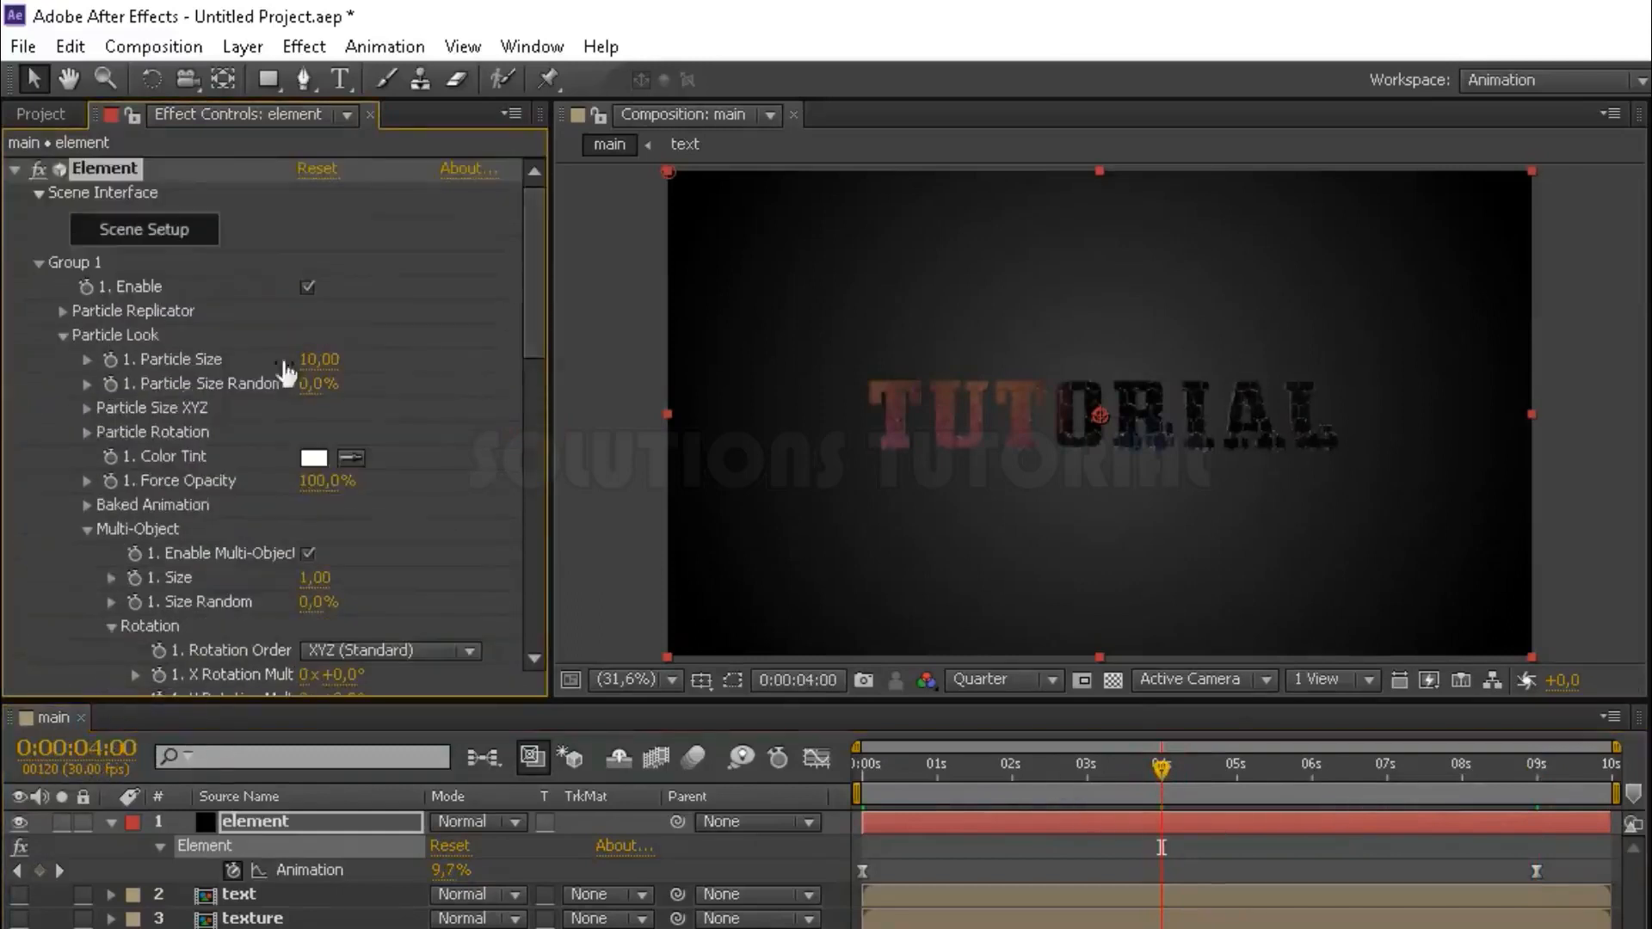
pyautogui.click(63, 335)
pyautogui.click(39, 262)
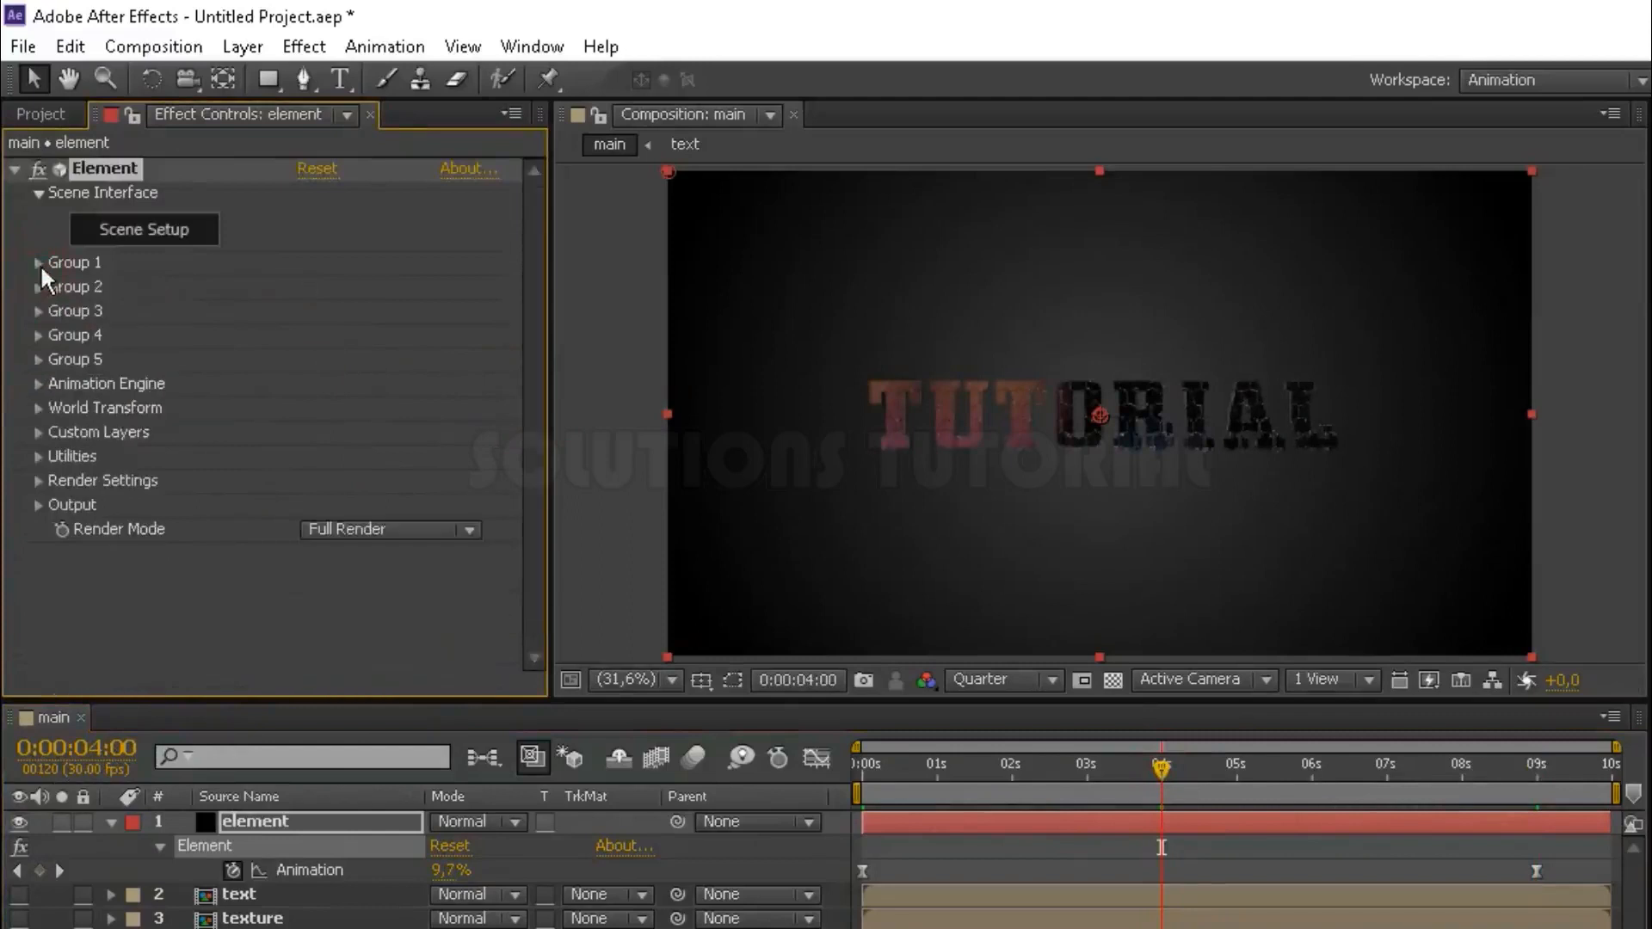
pyautogui.click(37, 286)
pyautogui.click(62, 359)
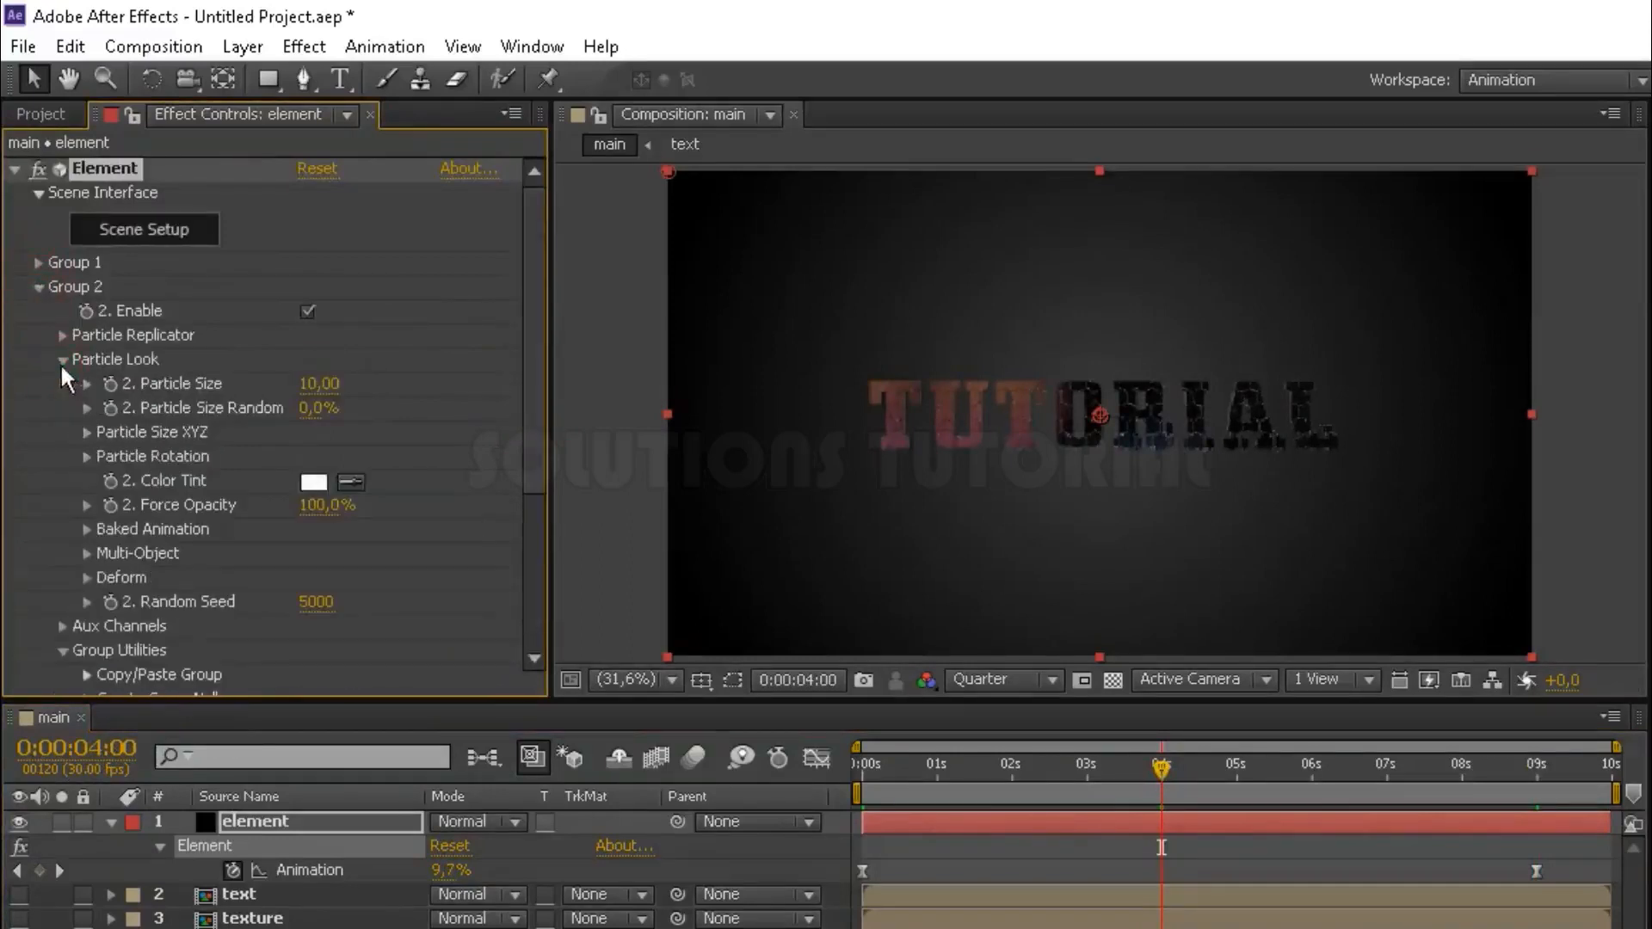
pyautogui.click(86, 554)
pyautogui.scroll(-5, 91, 550)
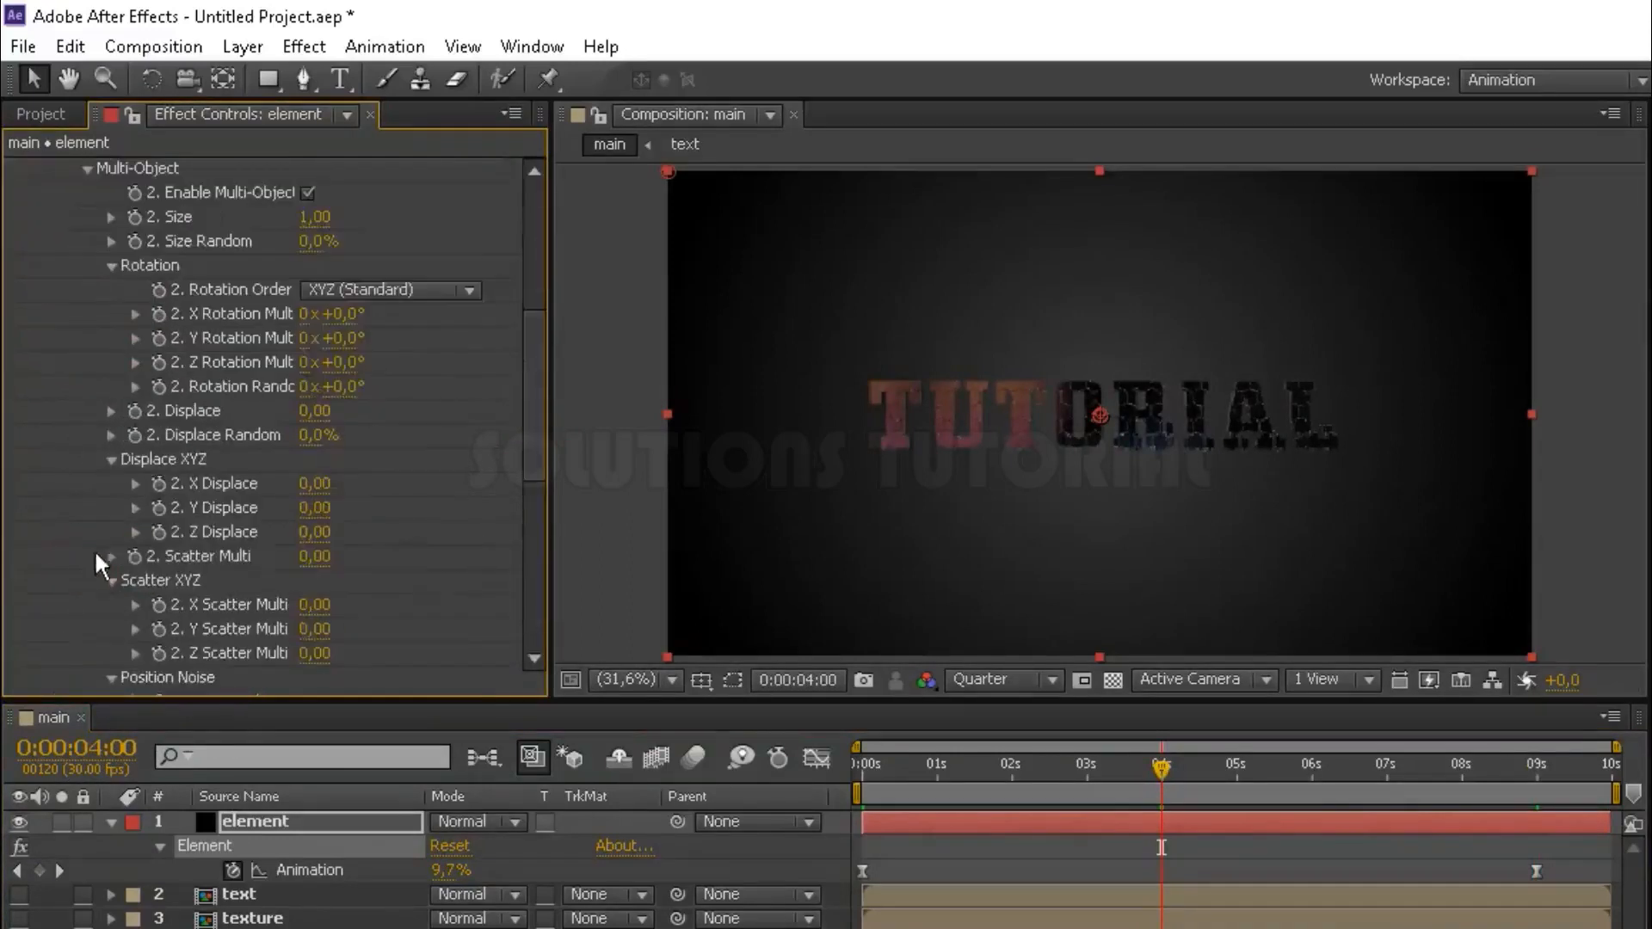
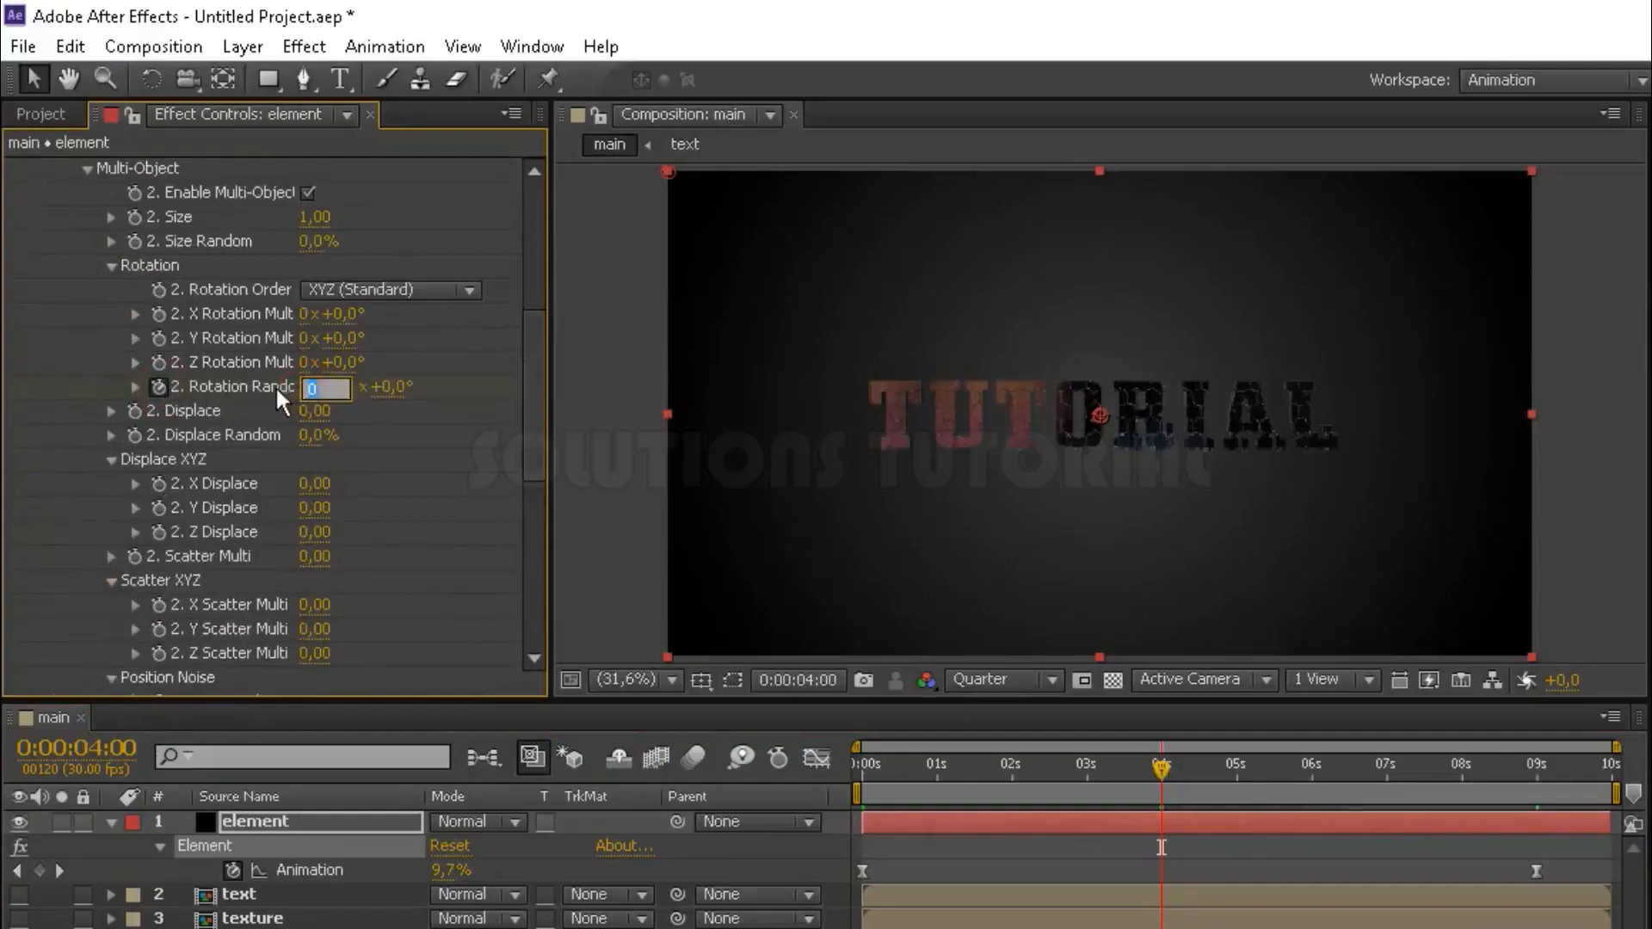
pyautogui.press('Return')
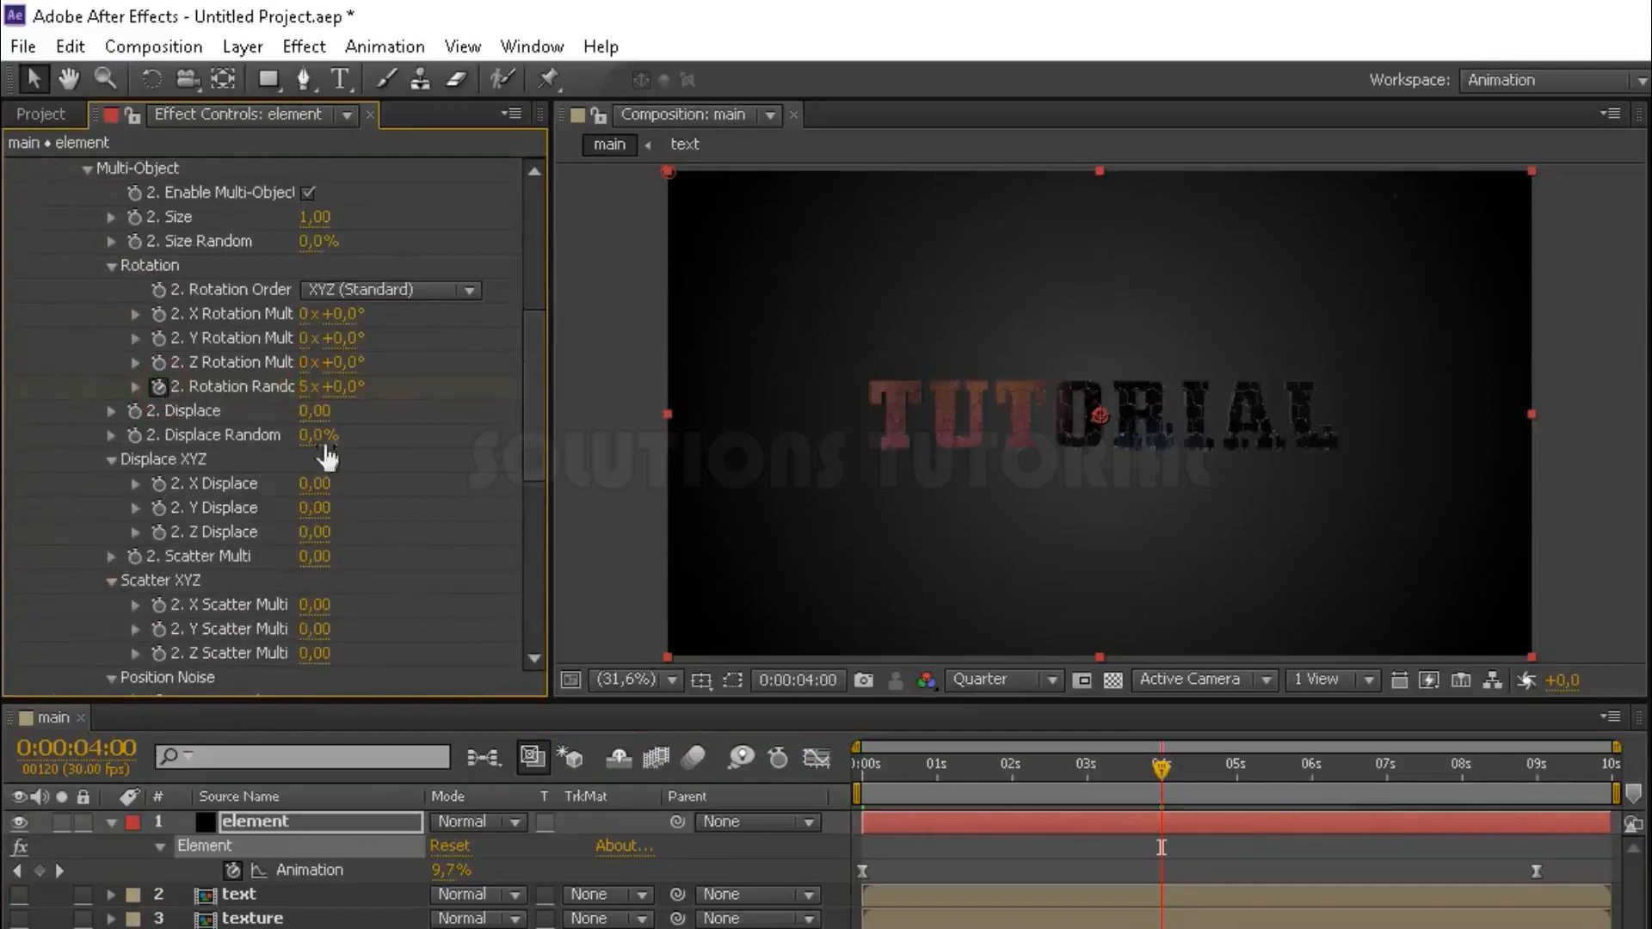
# Set Group 2's multi-object Rotation Random to 1 revolution at 0:00:09:00.
pyautogui.click(1537, 772)
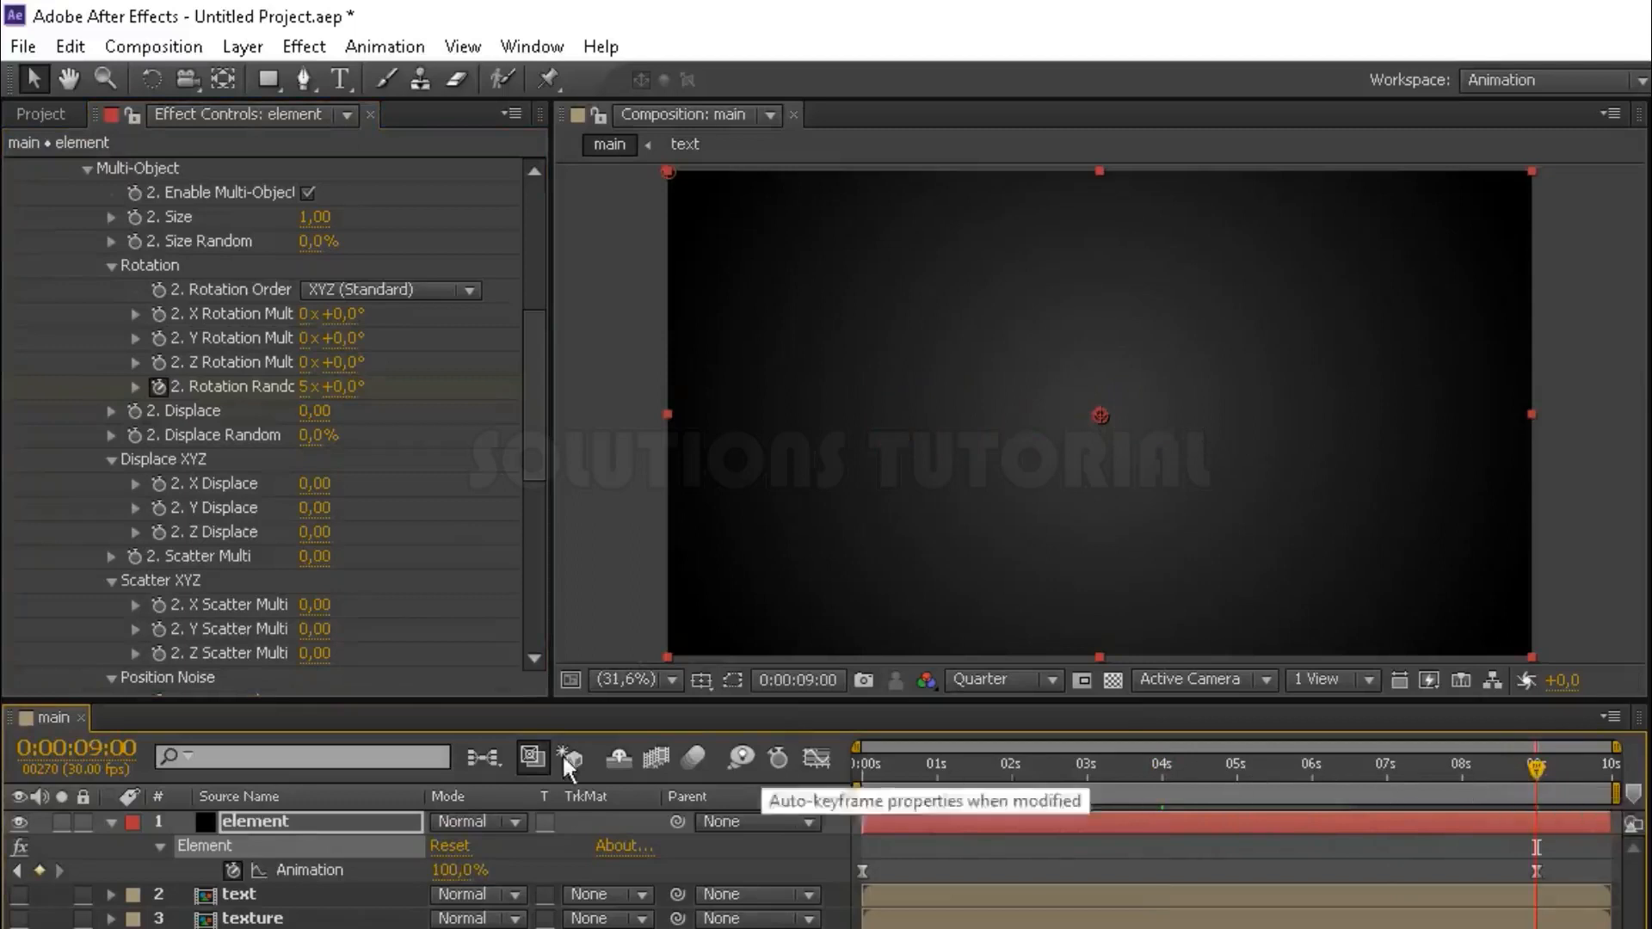
pyautogui.click(305, 388)
pyautogui.write('1')
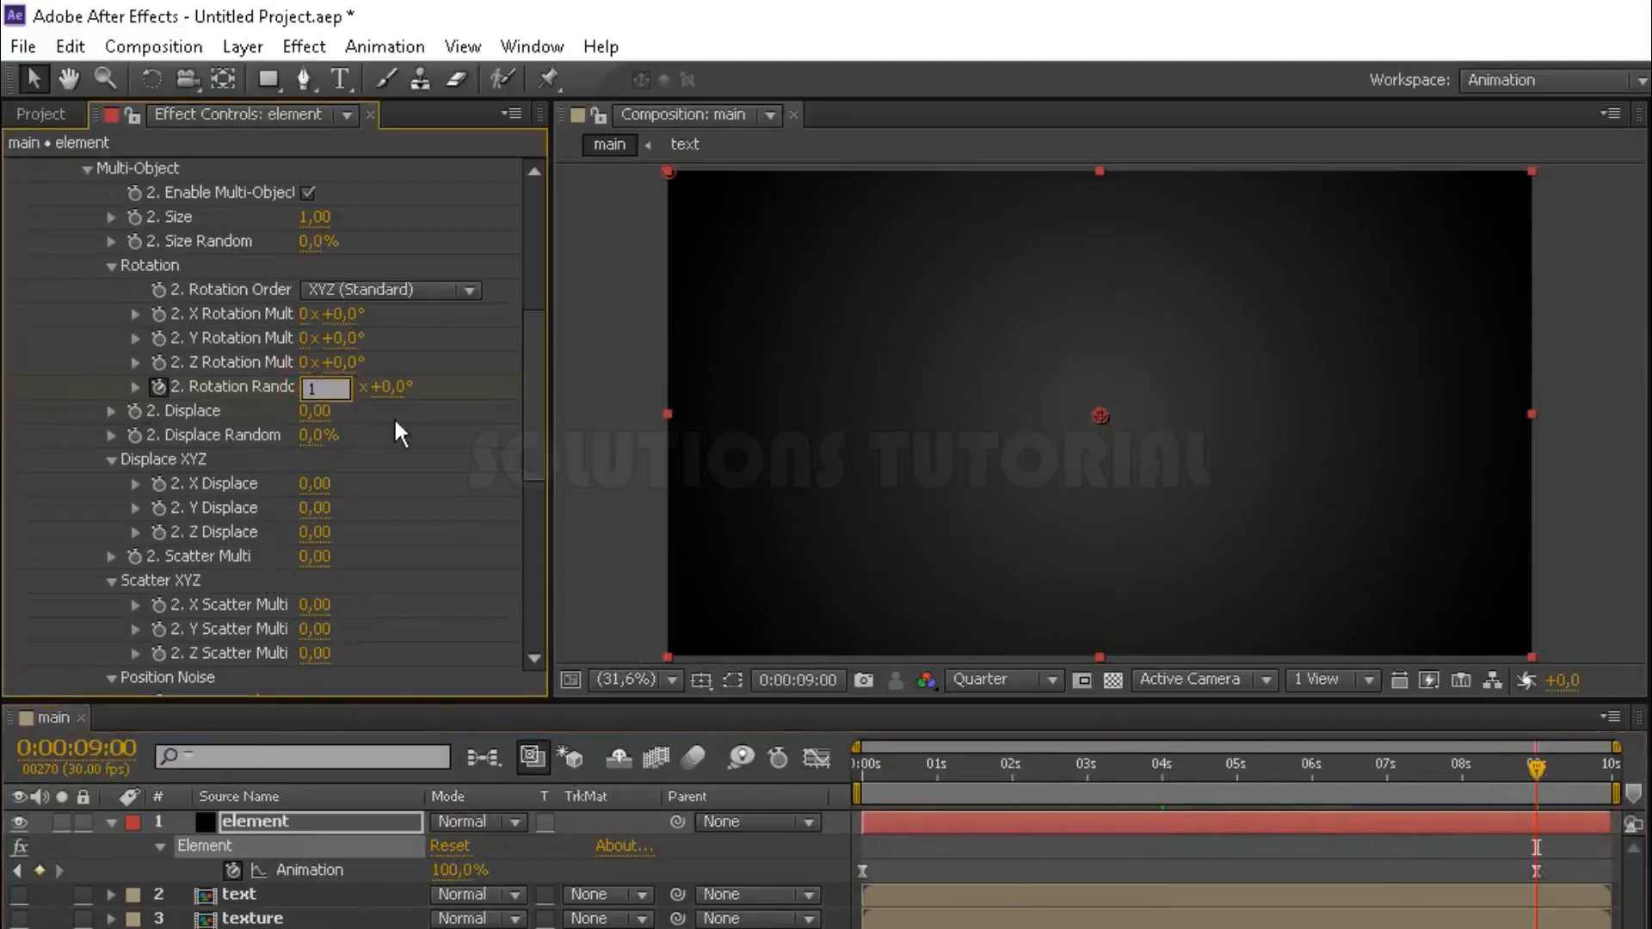
pyautogui.press('Return')
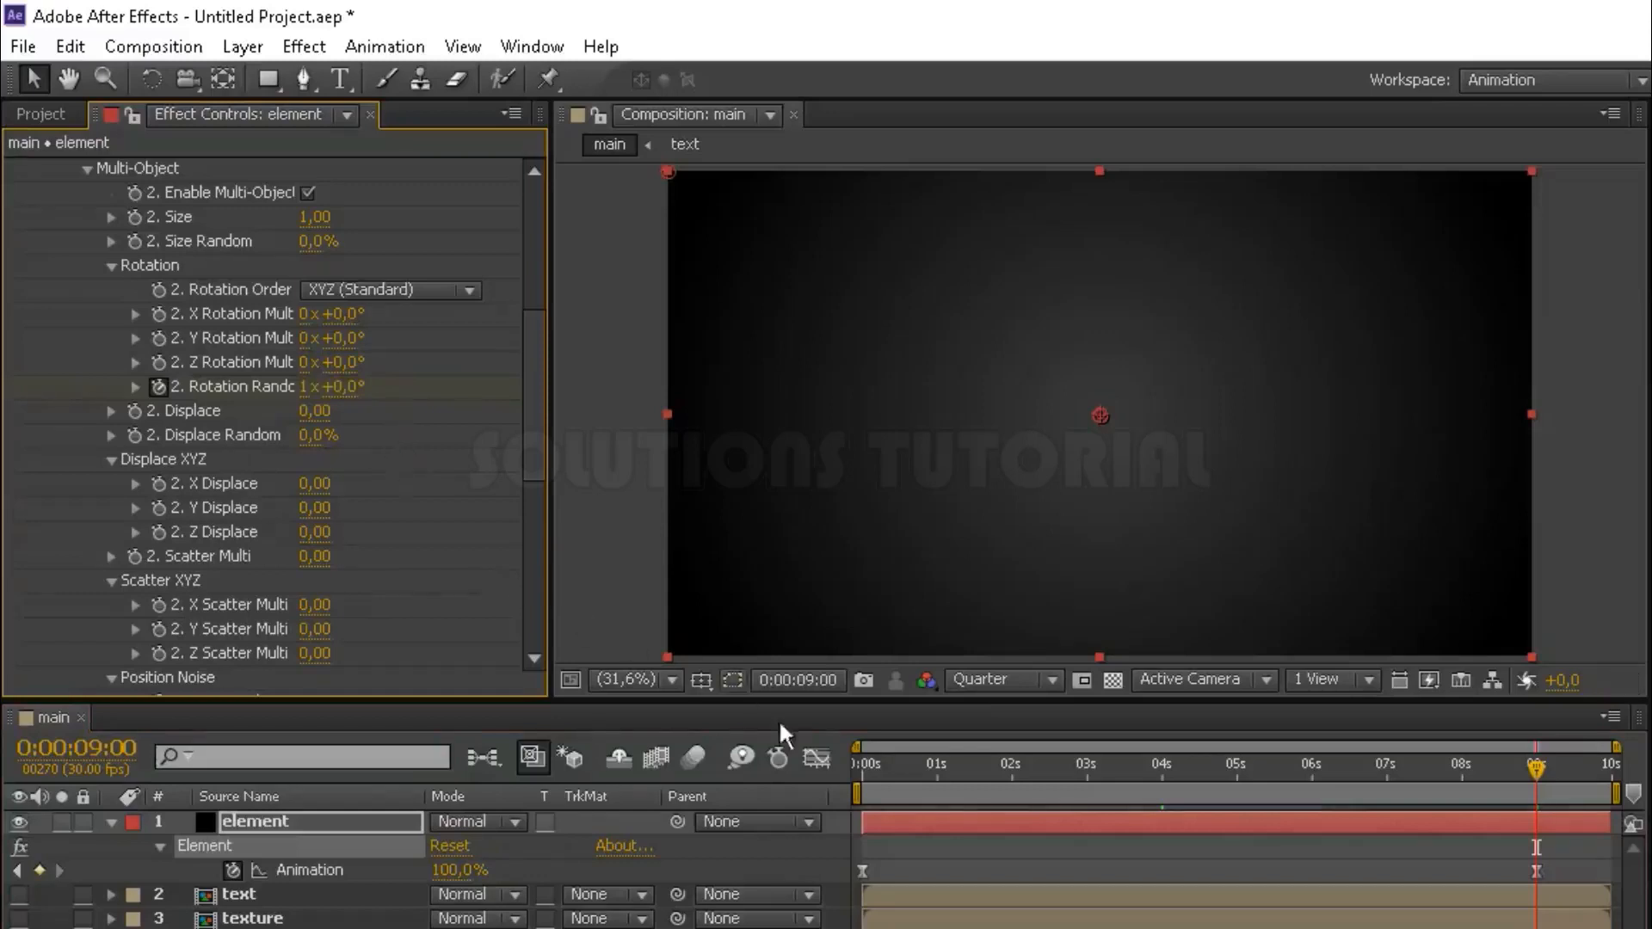
# Return to 0:00:00:00 and collapse the Group 2 settings and the element layer's timeline properties.
pyautogui.click(859, 779)
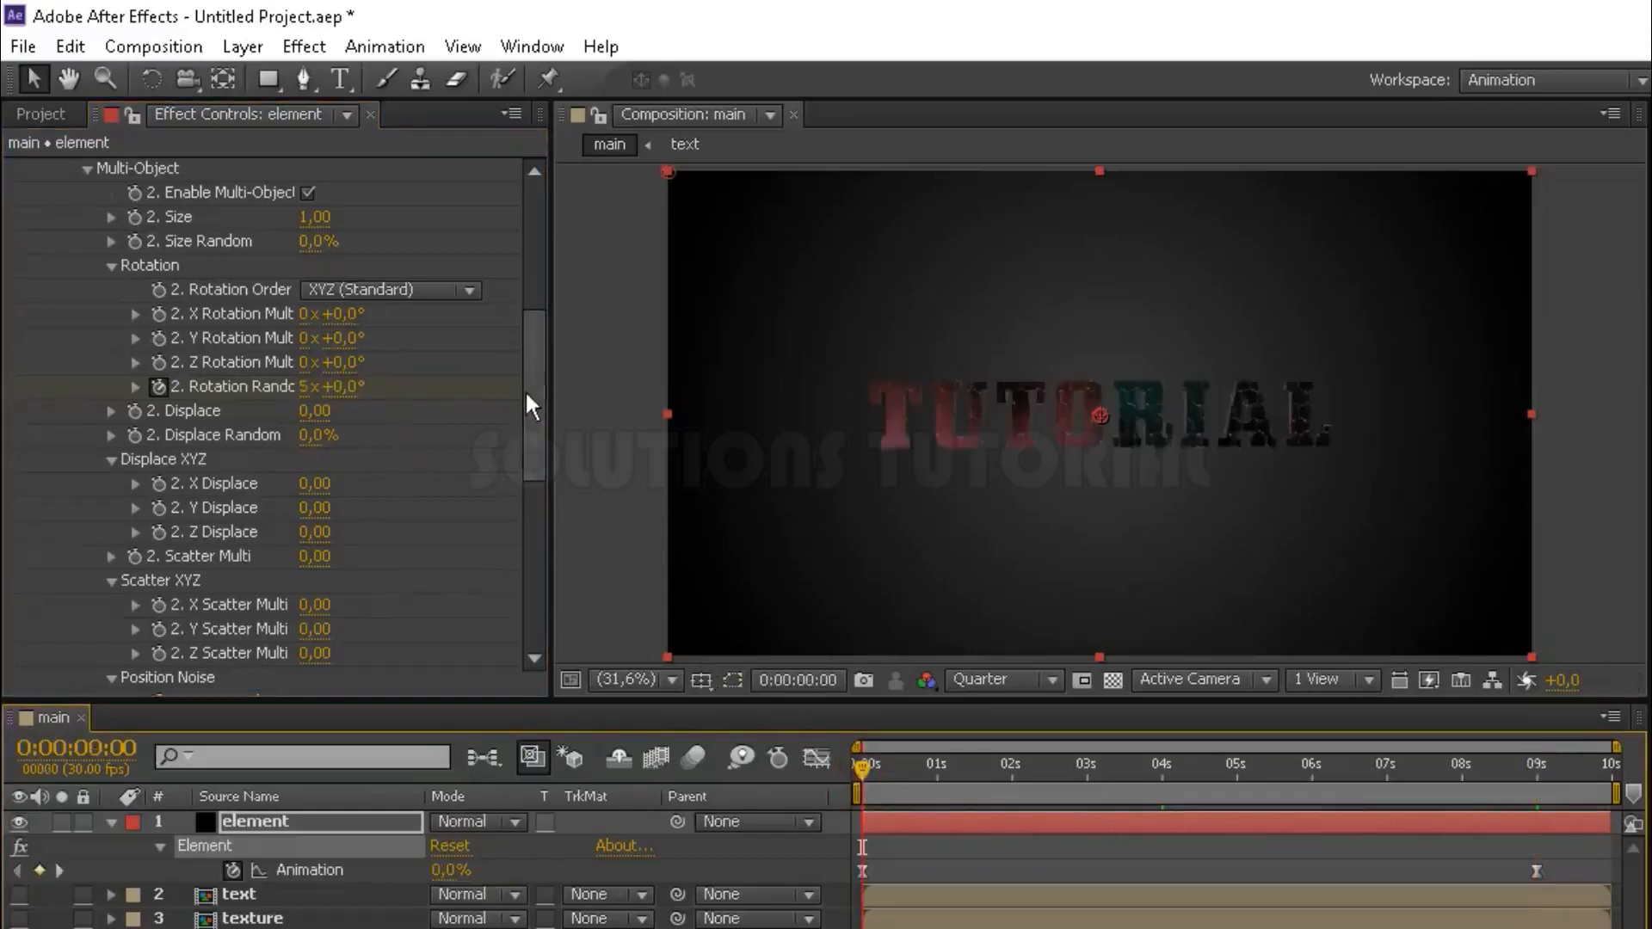
pyautogui.moveTo(531, 396); pyautogui.dragTo(531, 275)
pyautogui.scroll(3, 533, 276)
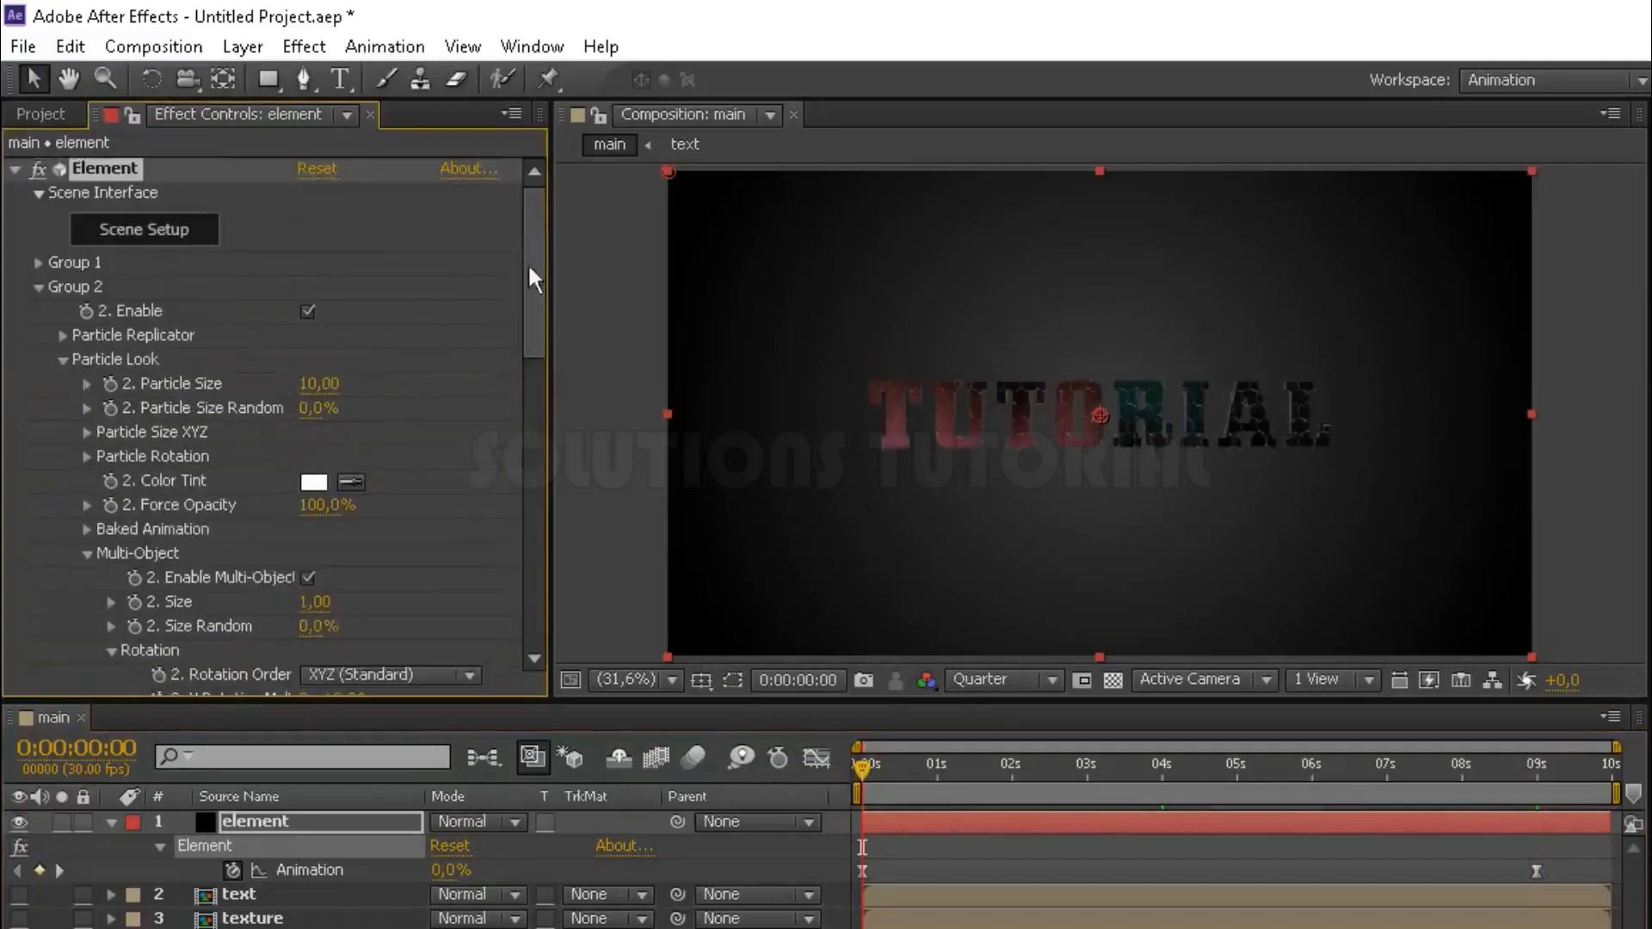
pyautogui.click(63, 359)
pyautogui.click(38, 287)
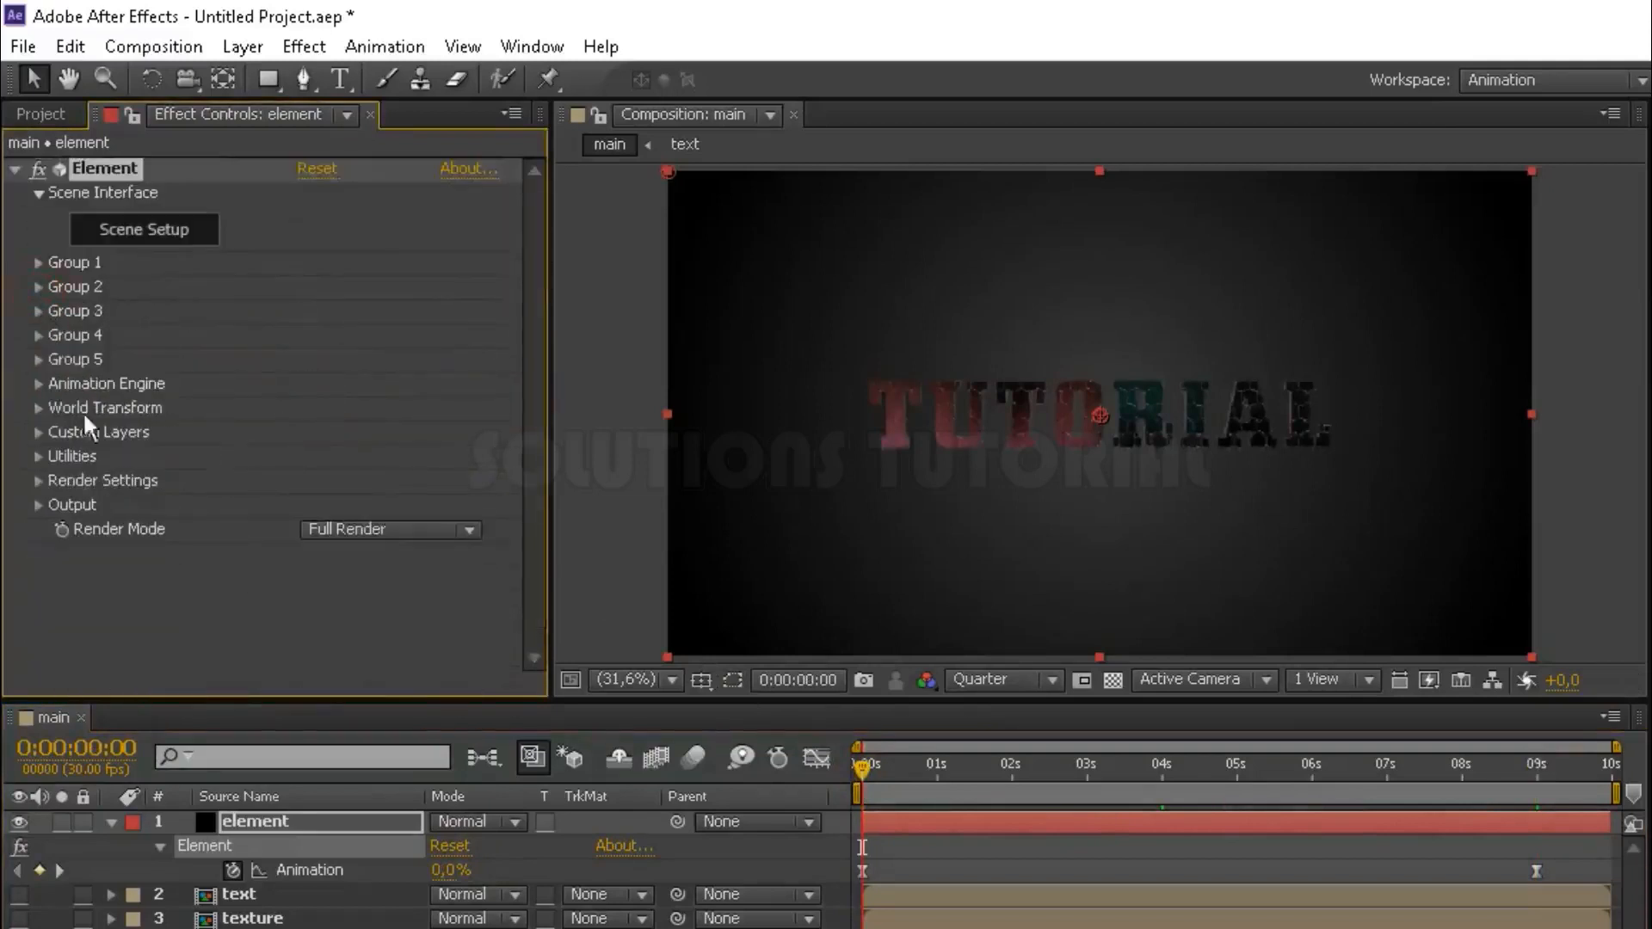
pyautogui.click(112, 822)
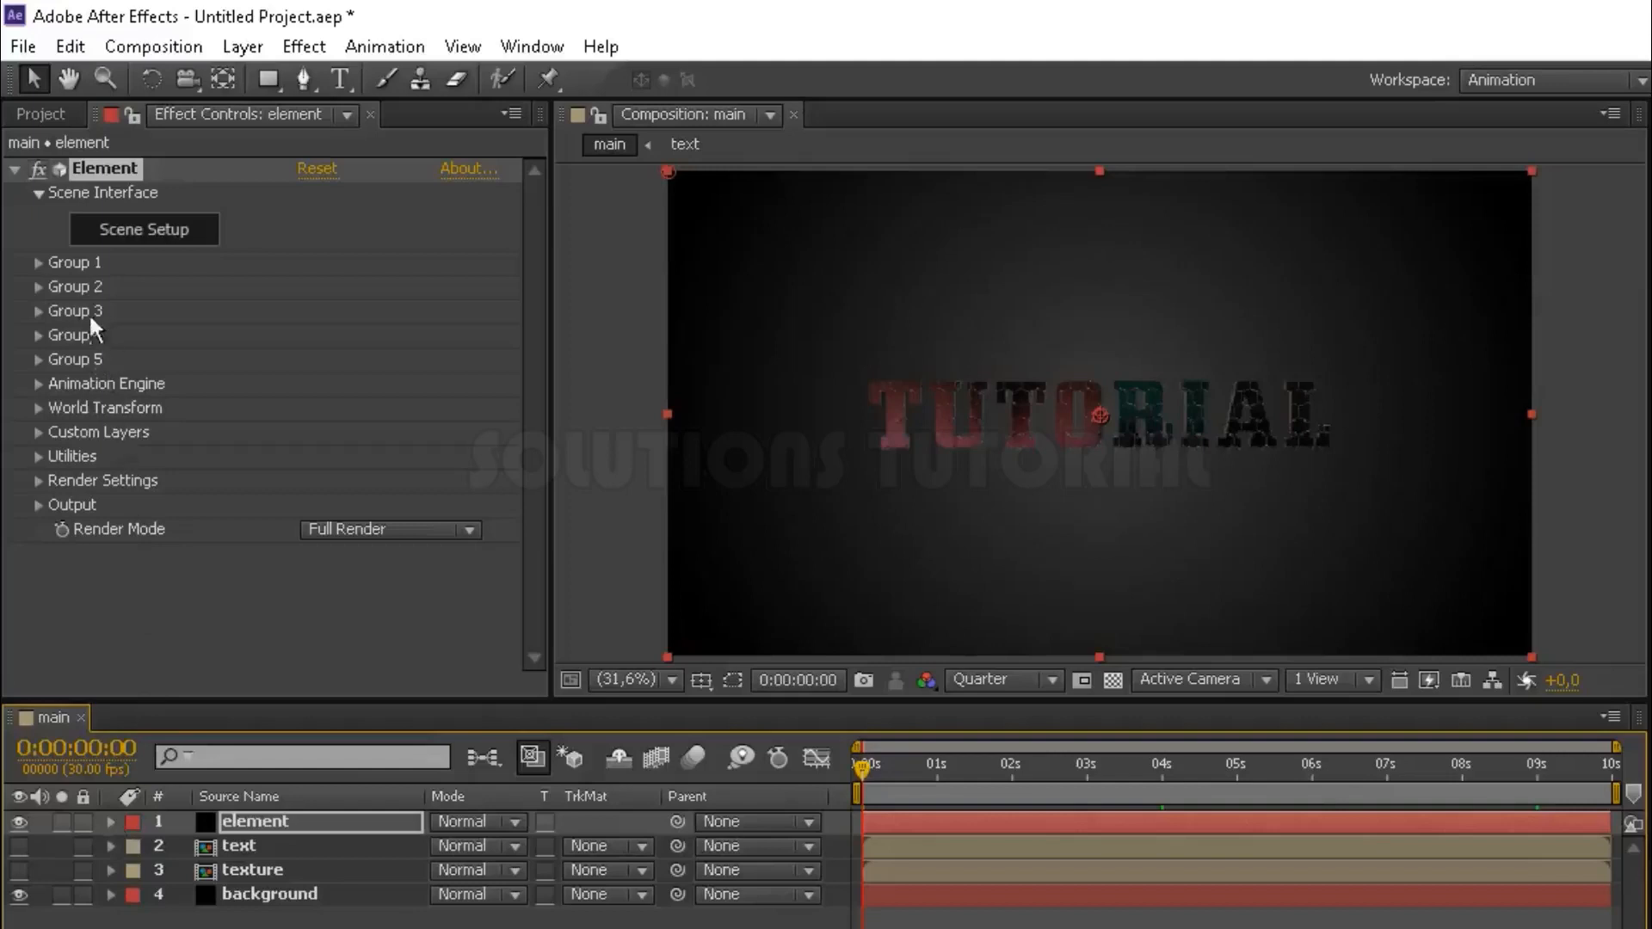
# Create a group null for Group 3 from its Group Utilities and collapse the group.
pyautogui.click(38, 312)
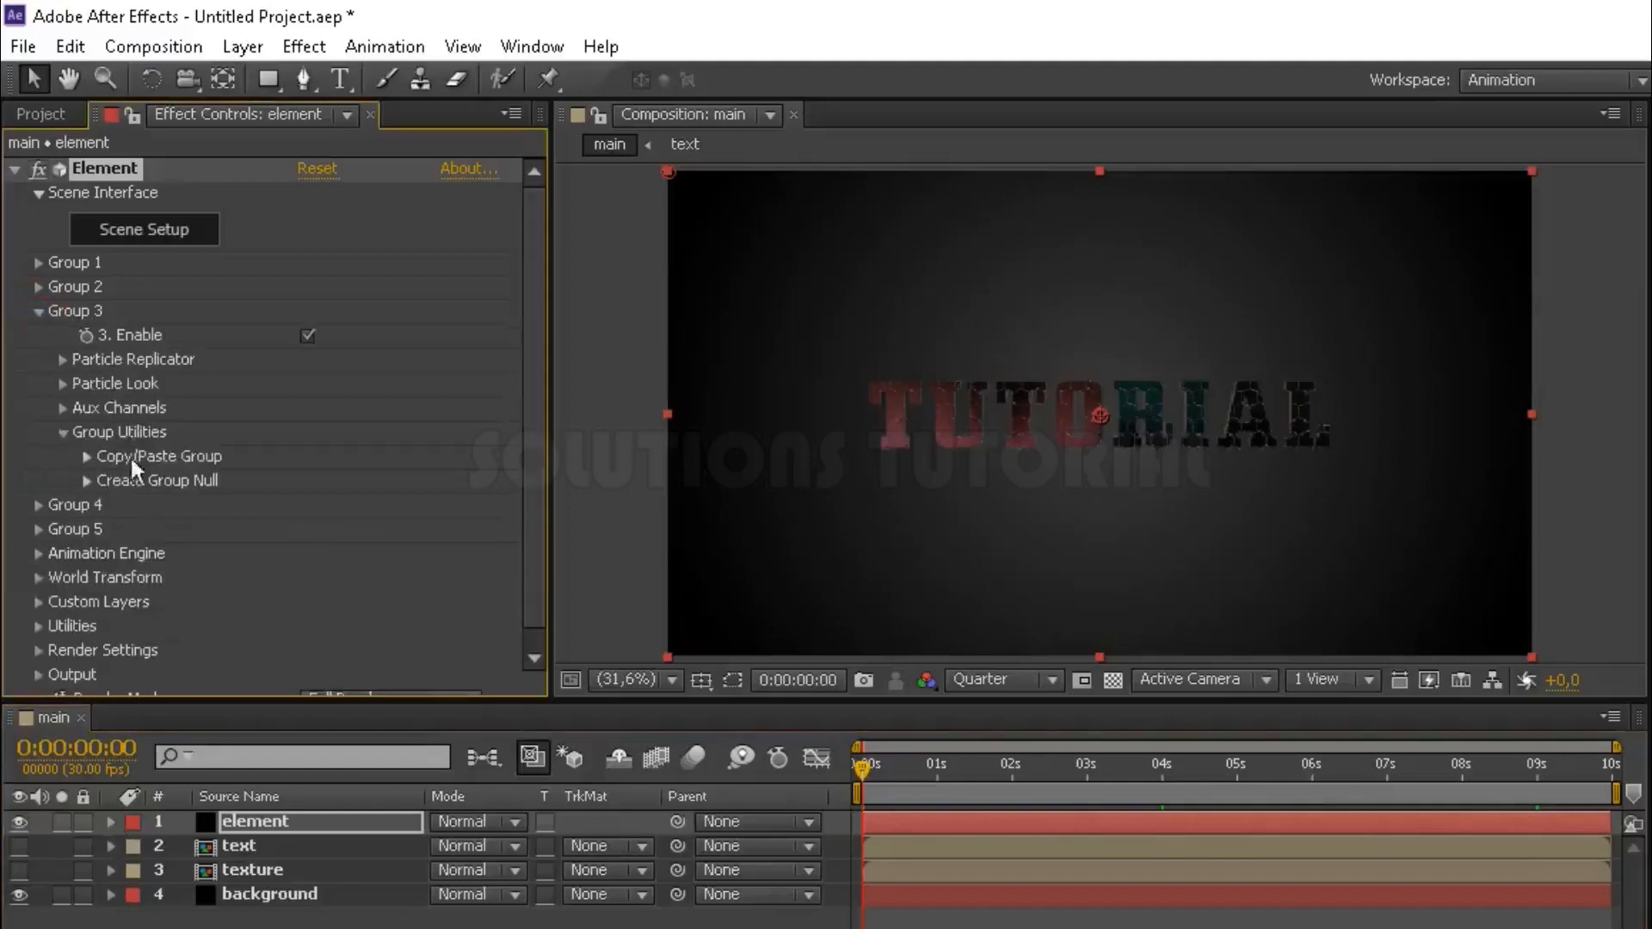
pyautogui.click(87, 482)
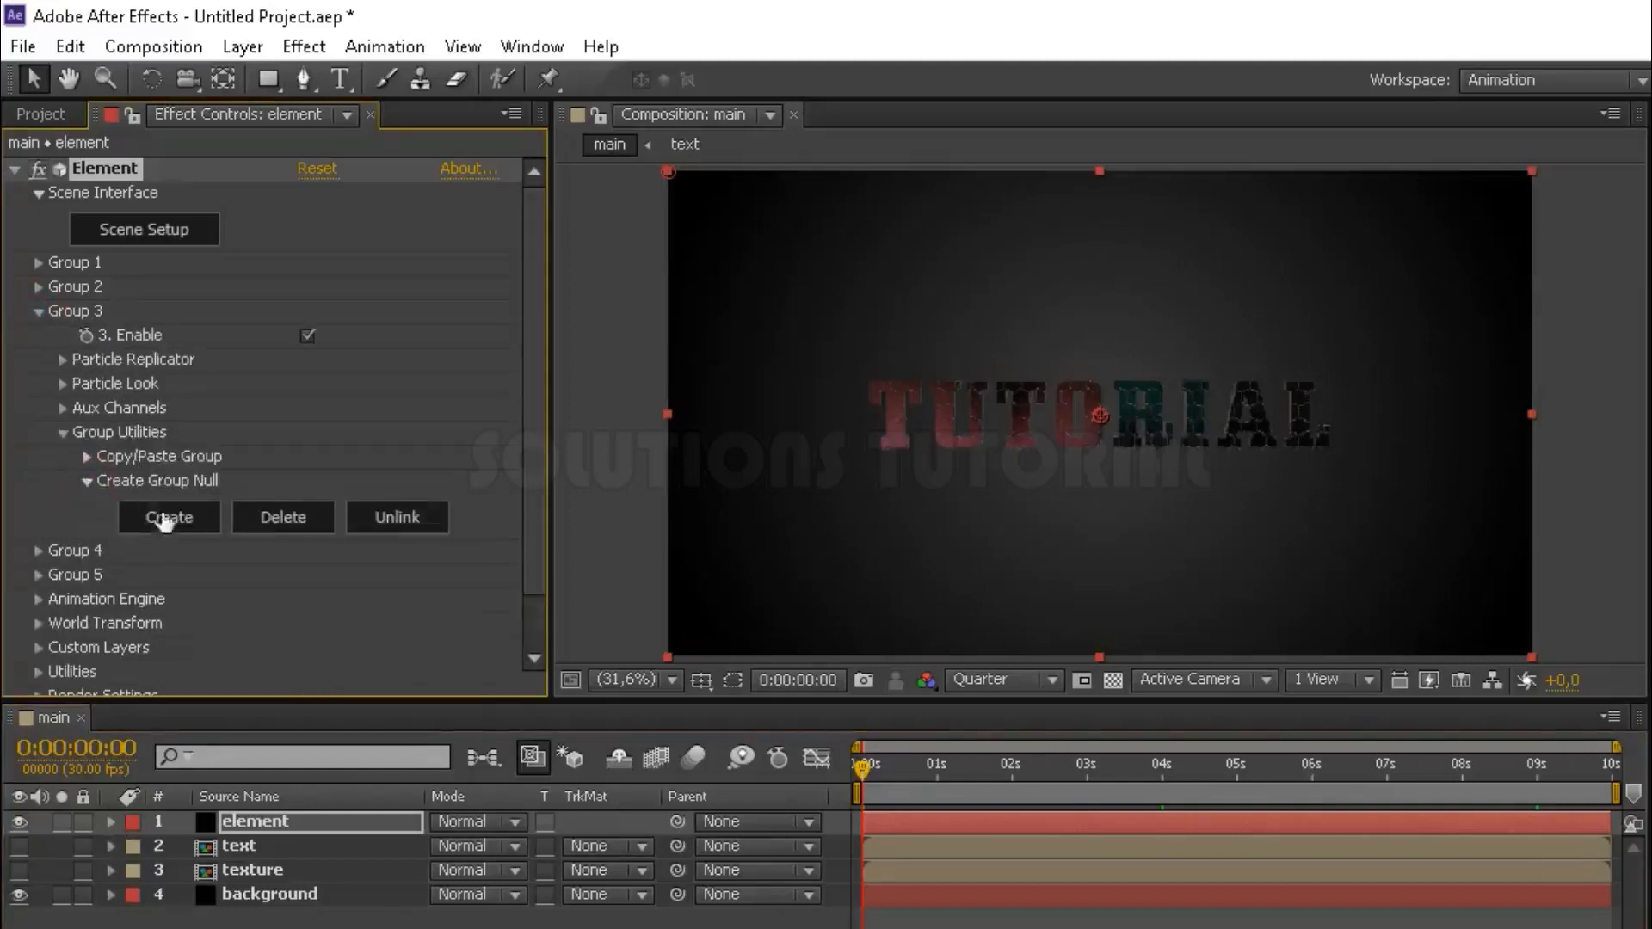
pyautogui.click(158, 518)
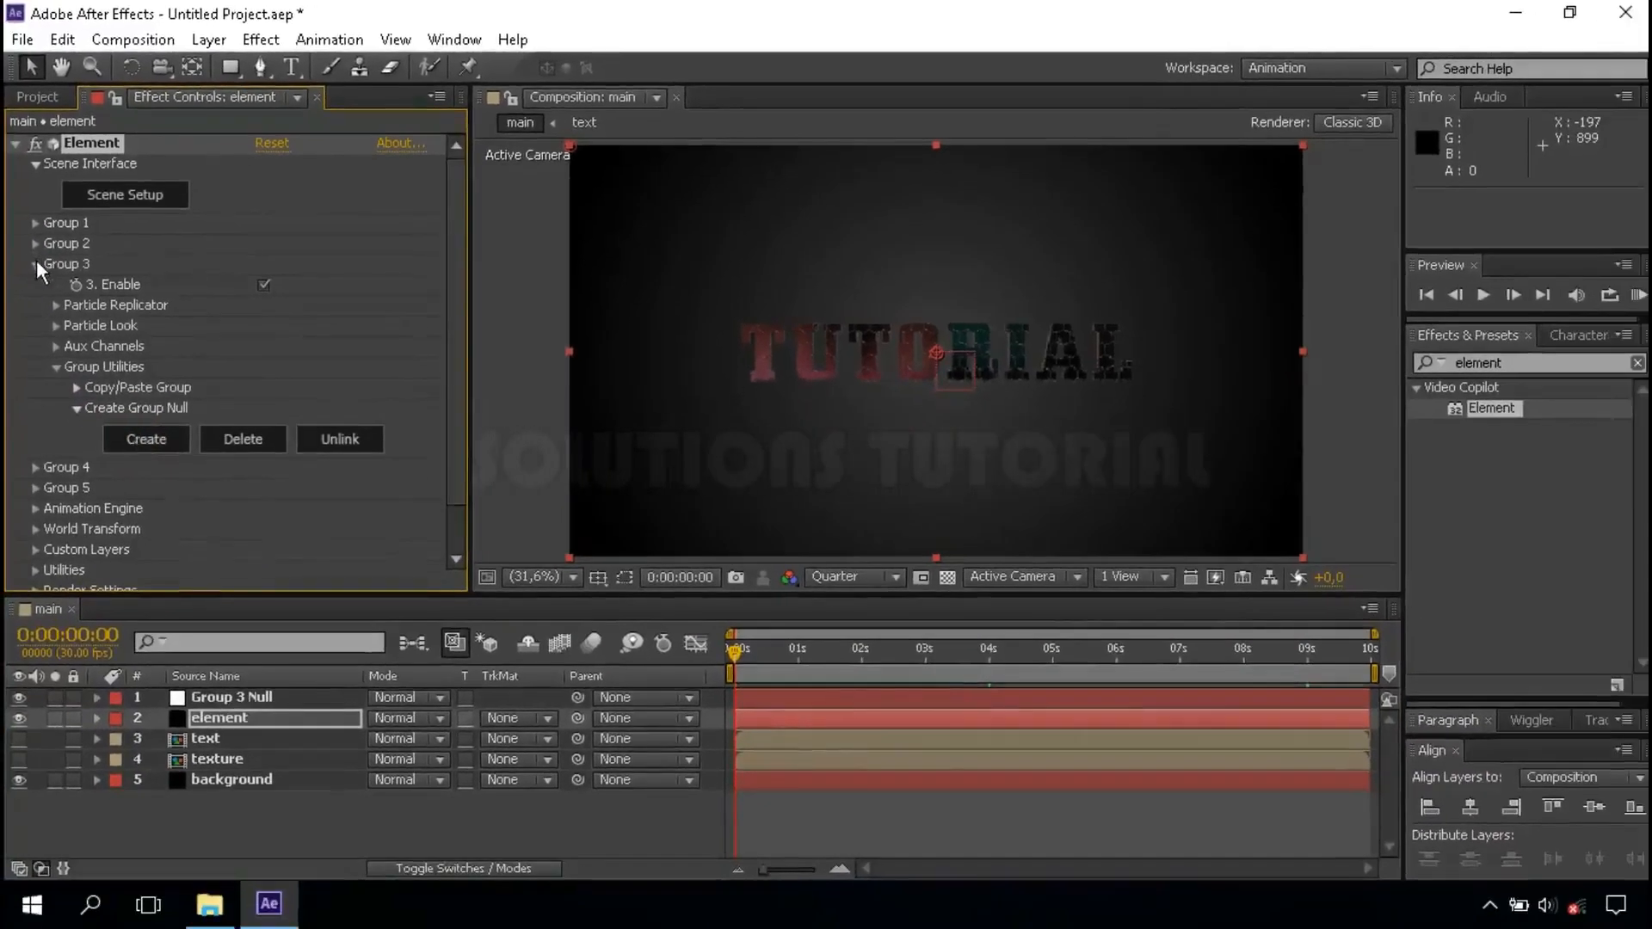
pyautogui.click(36, 262)
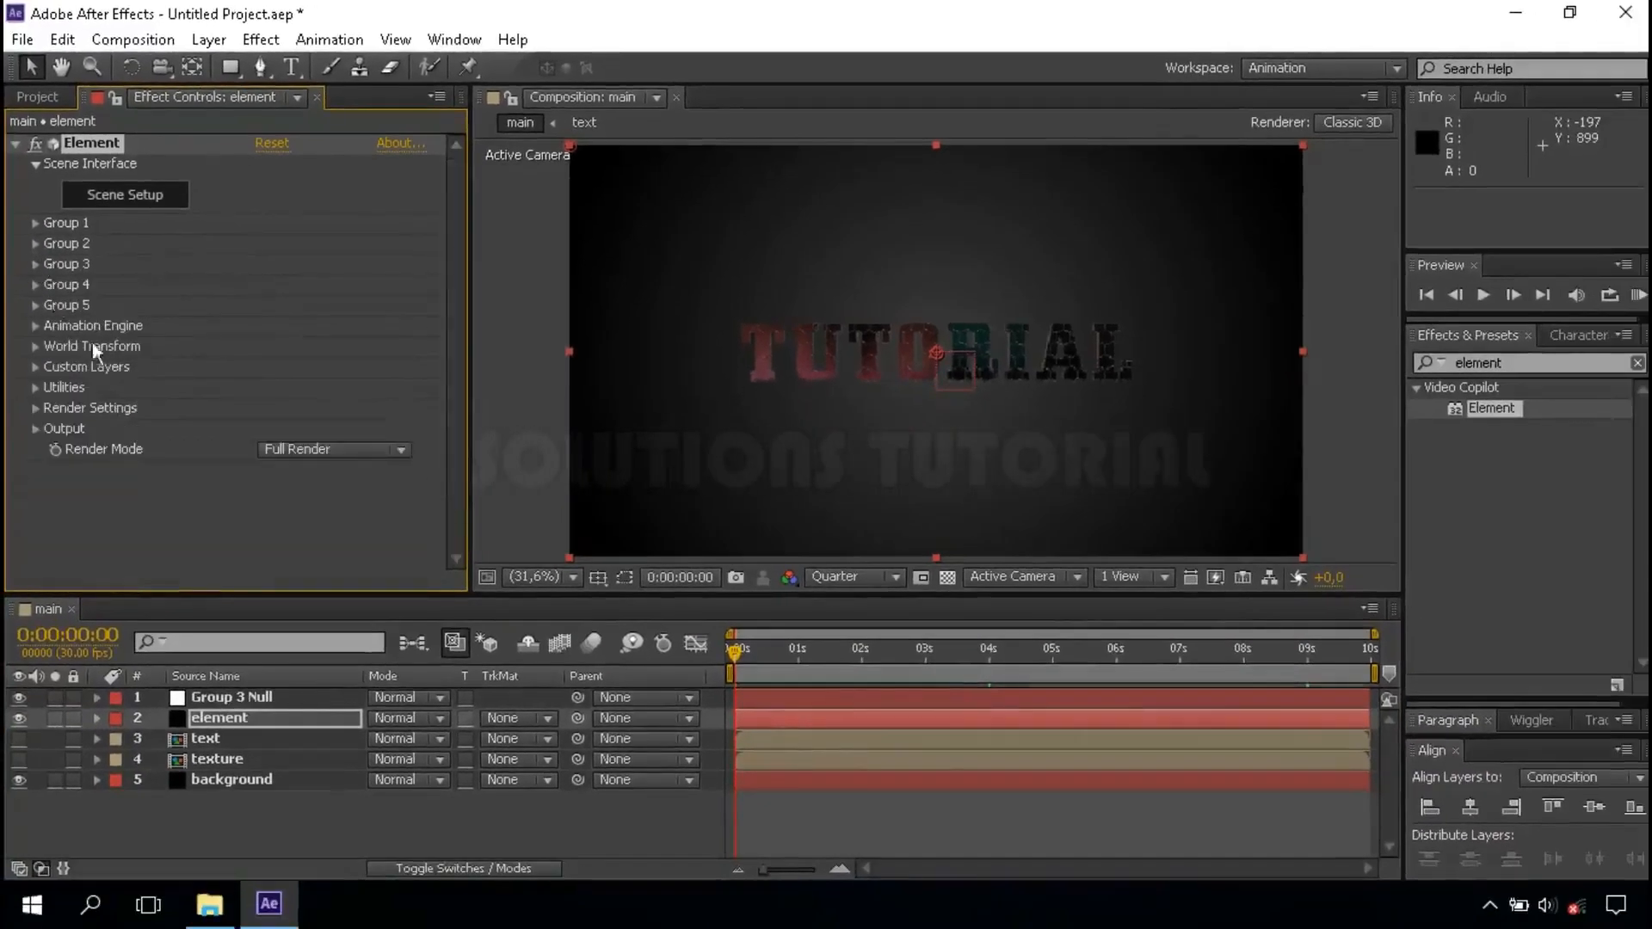
# Lower the Group 3 null vertically to Y about 647.8 and fit the composition view up to 100%.
pyautogui.click(241, 697)
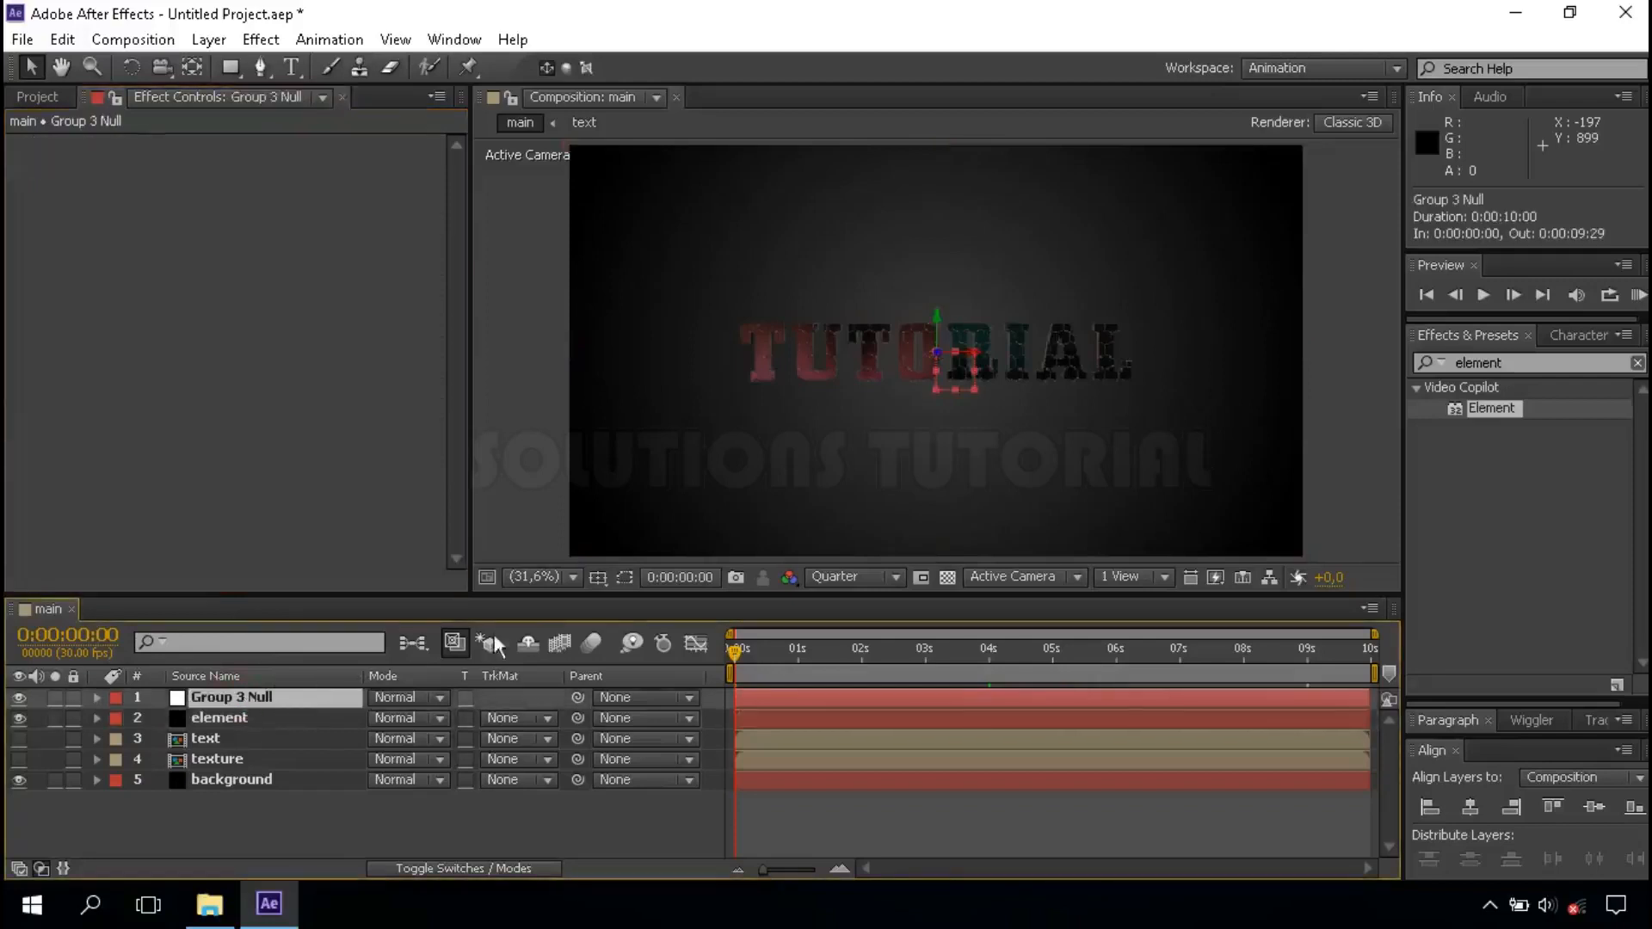
pyautogui.moveTo(938, 338); pyautogui.dragTo(939, 370)
pyautogui.scroll(2, 907, 376)
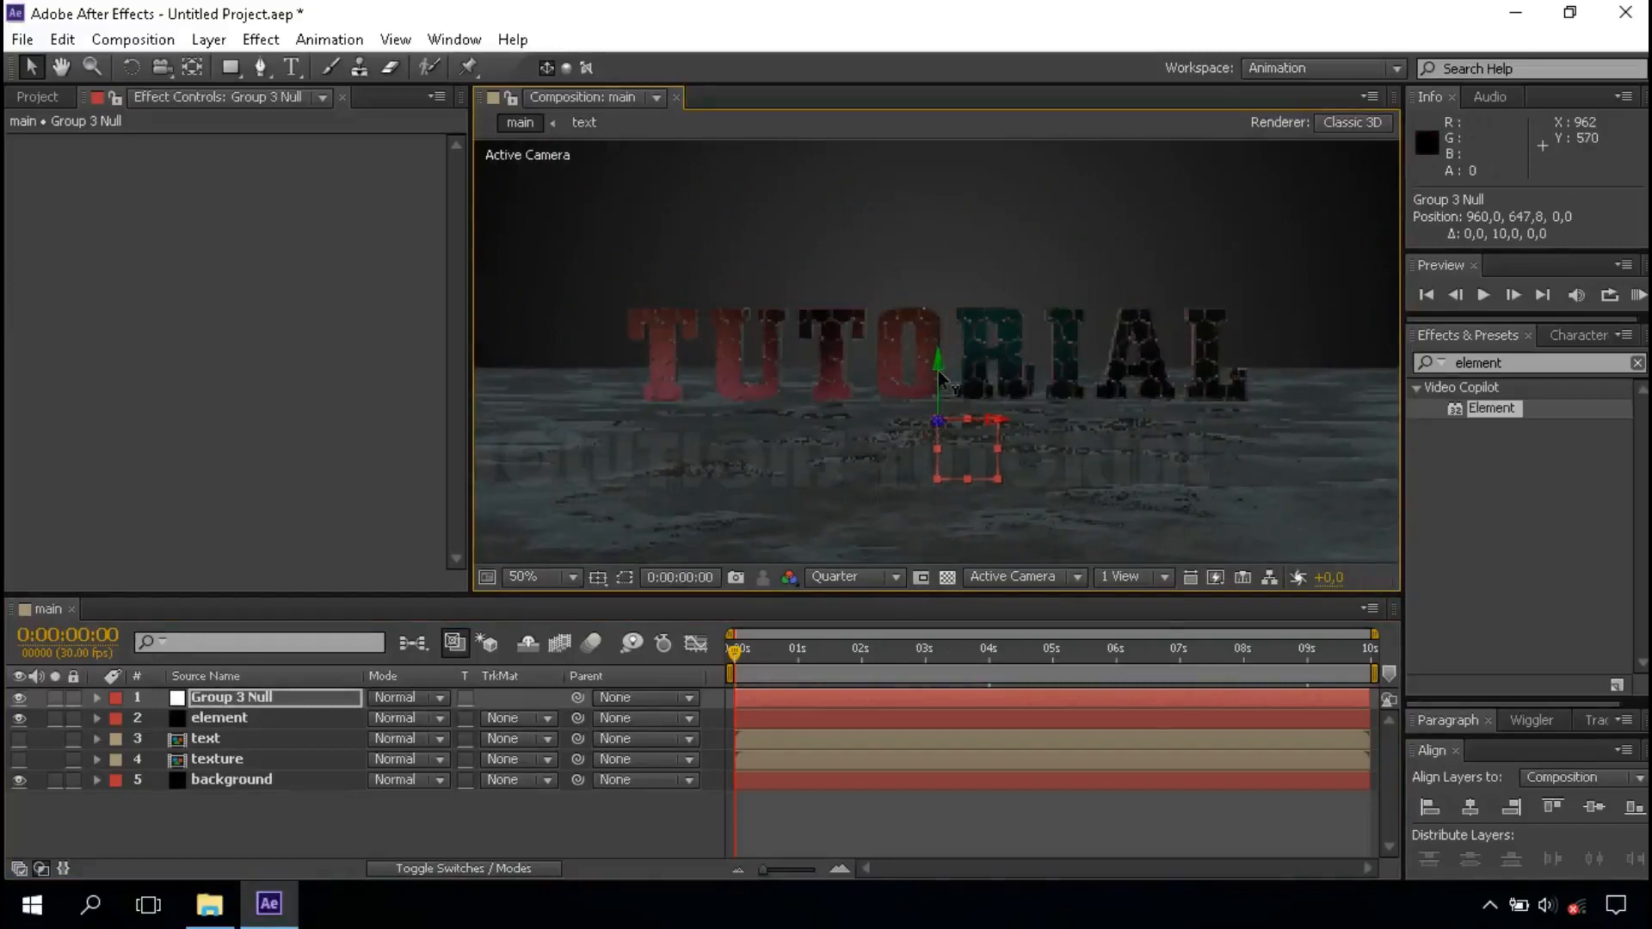
pyautogui.click(555, 576)
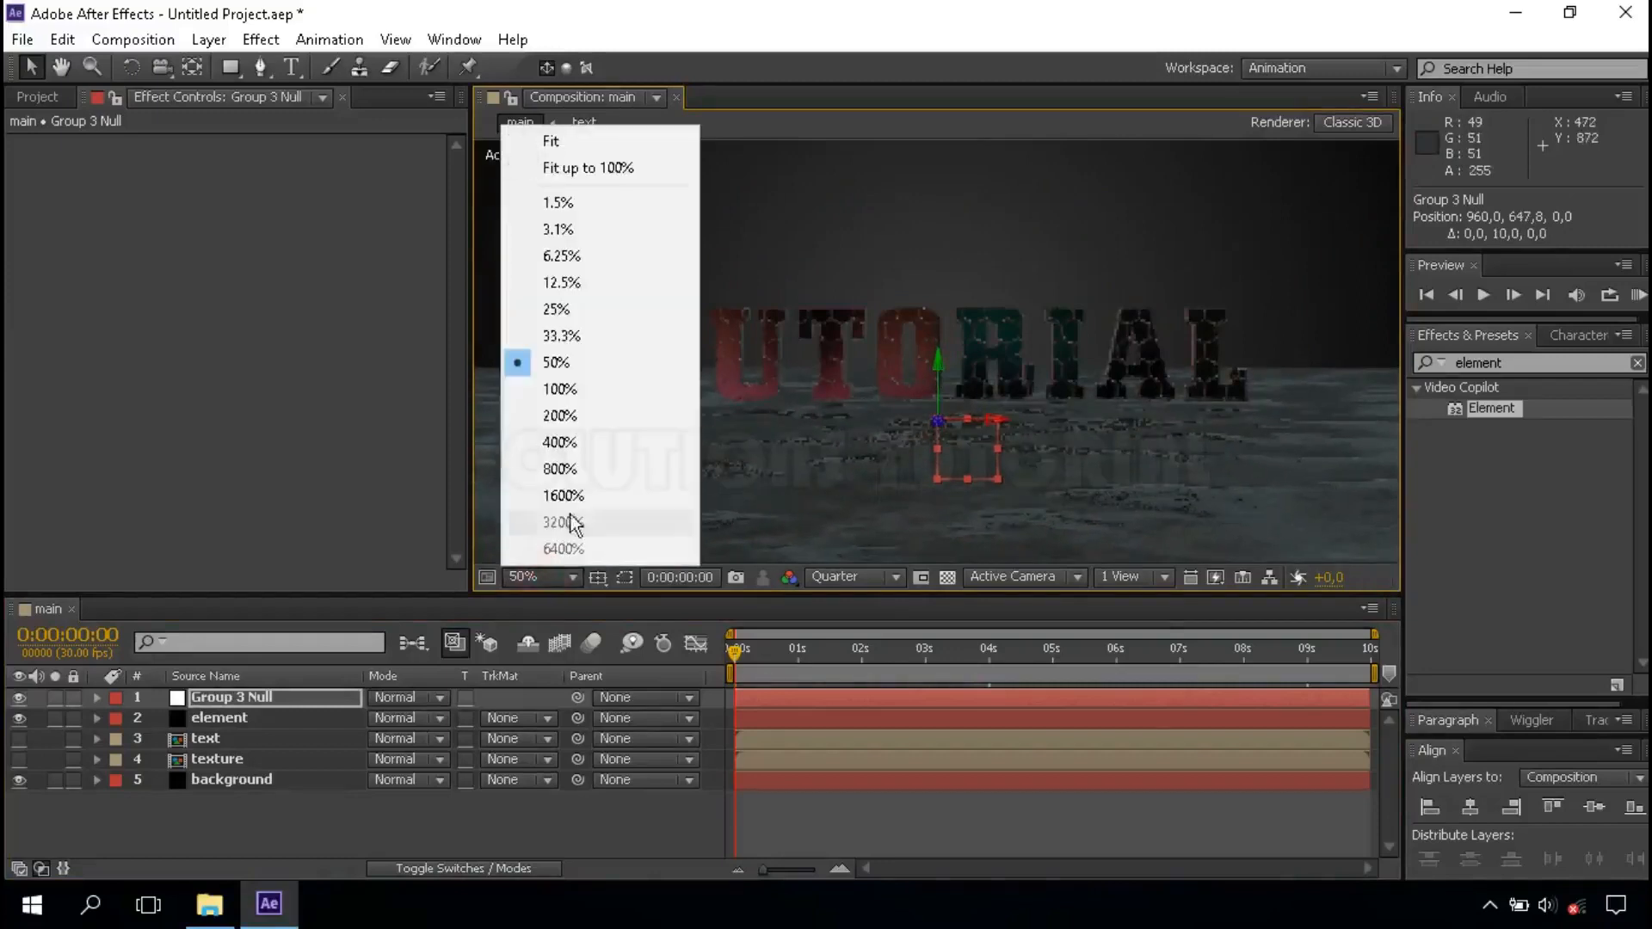
pyautogui.click(551, 170)
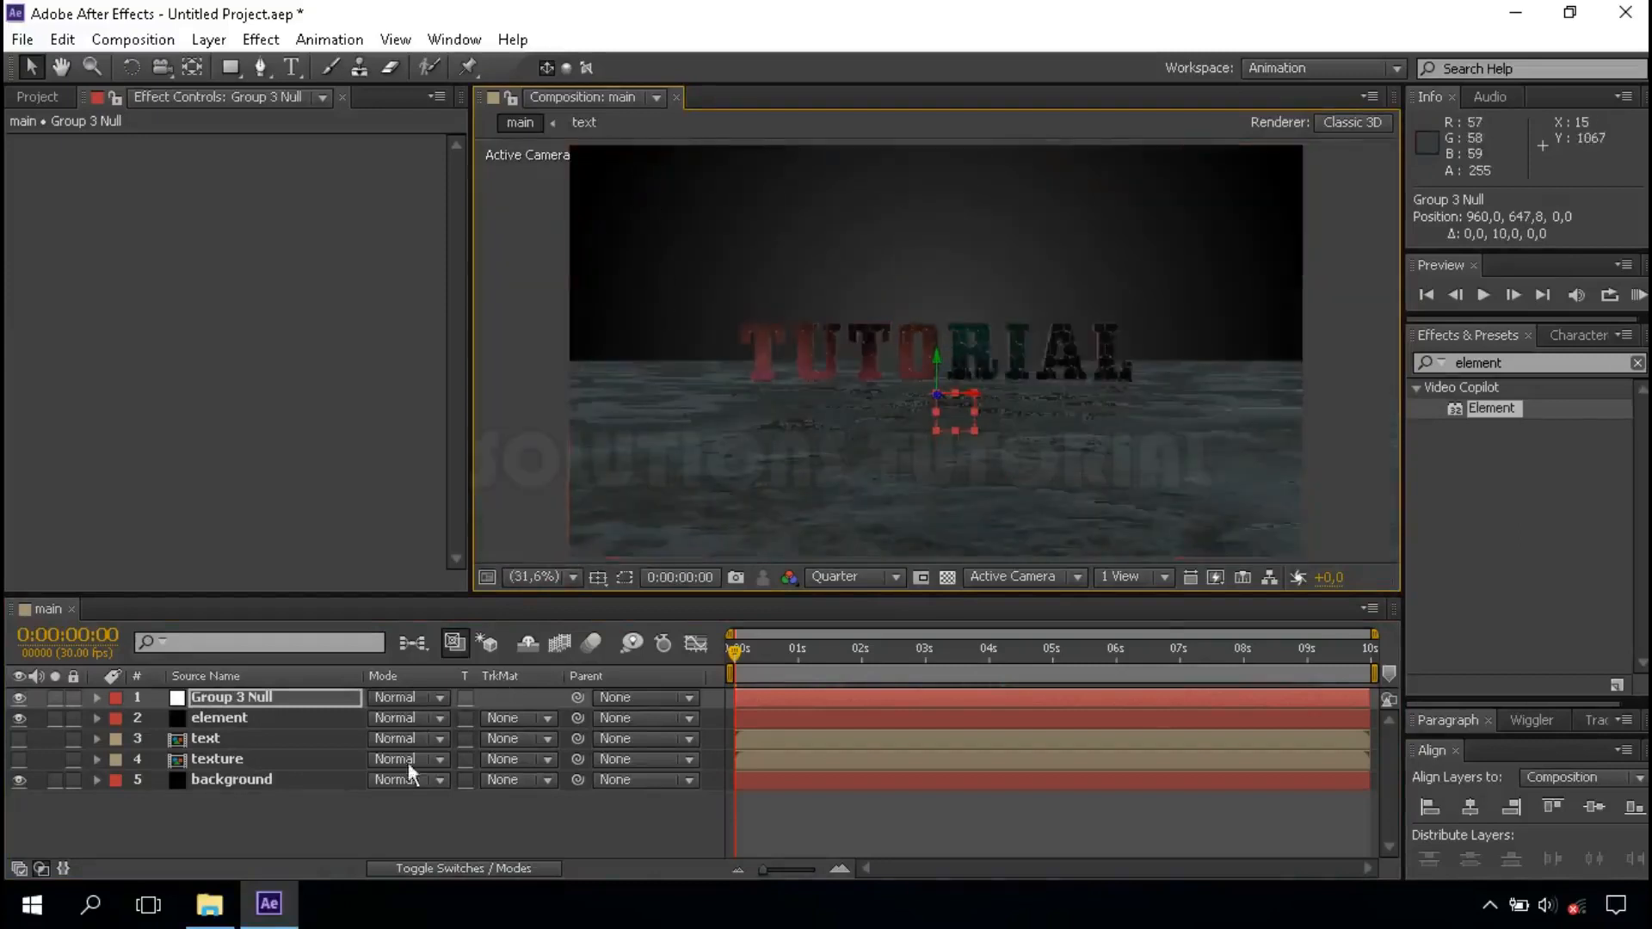
# Create a two-node camera with the 80mm preset in the main composition.
pyautogui.click(358, 809)
pyautogui.rightClick(396, 812)
pyautogui.moveTo(474, 559)
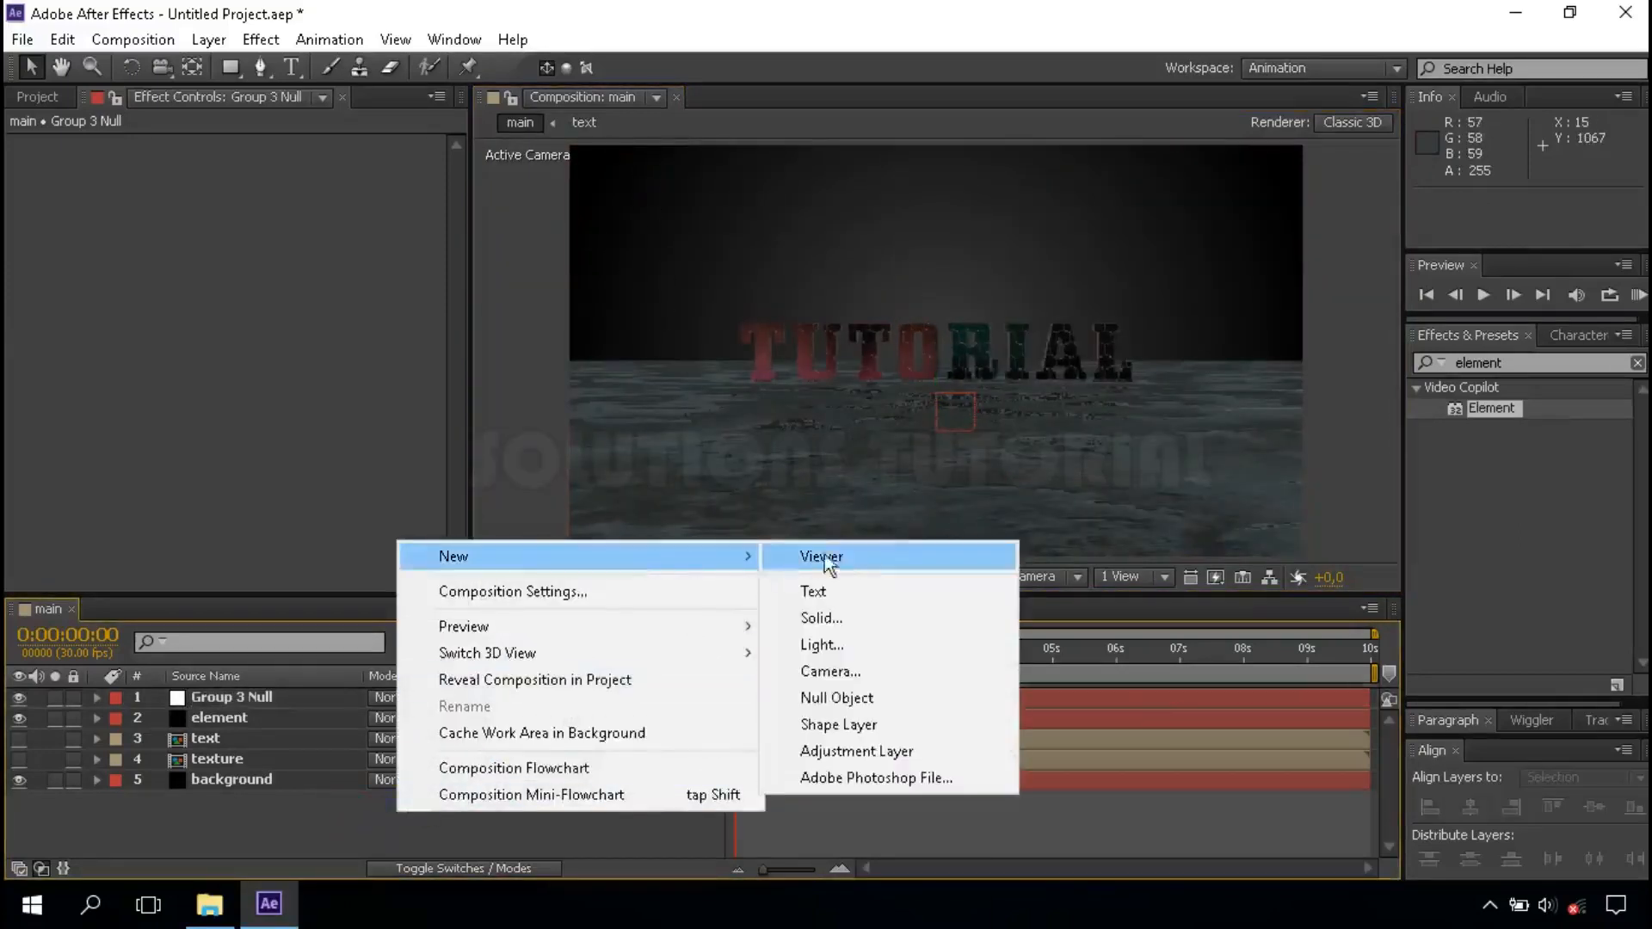
pyautogui.click(826, 671)
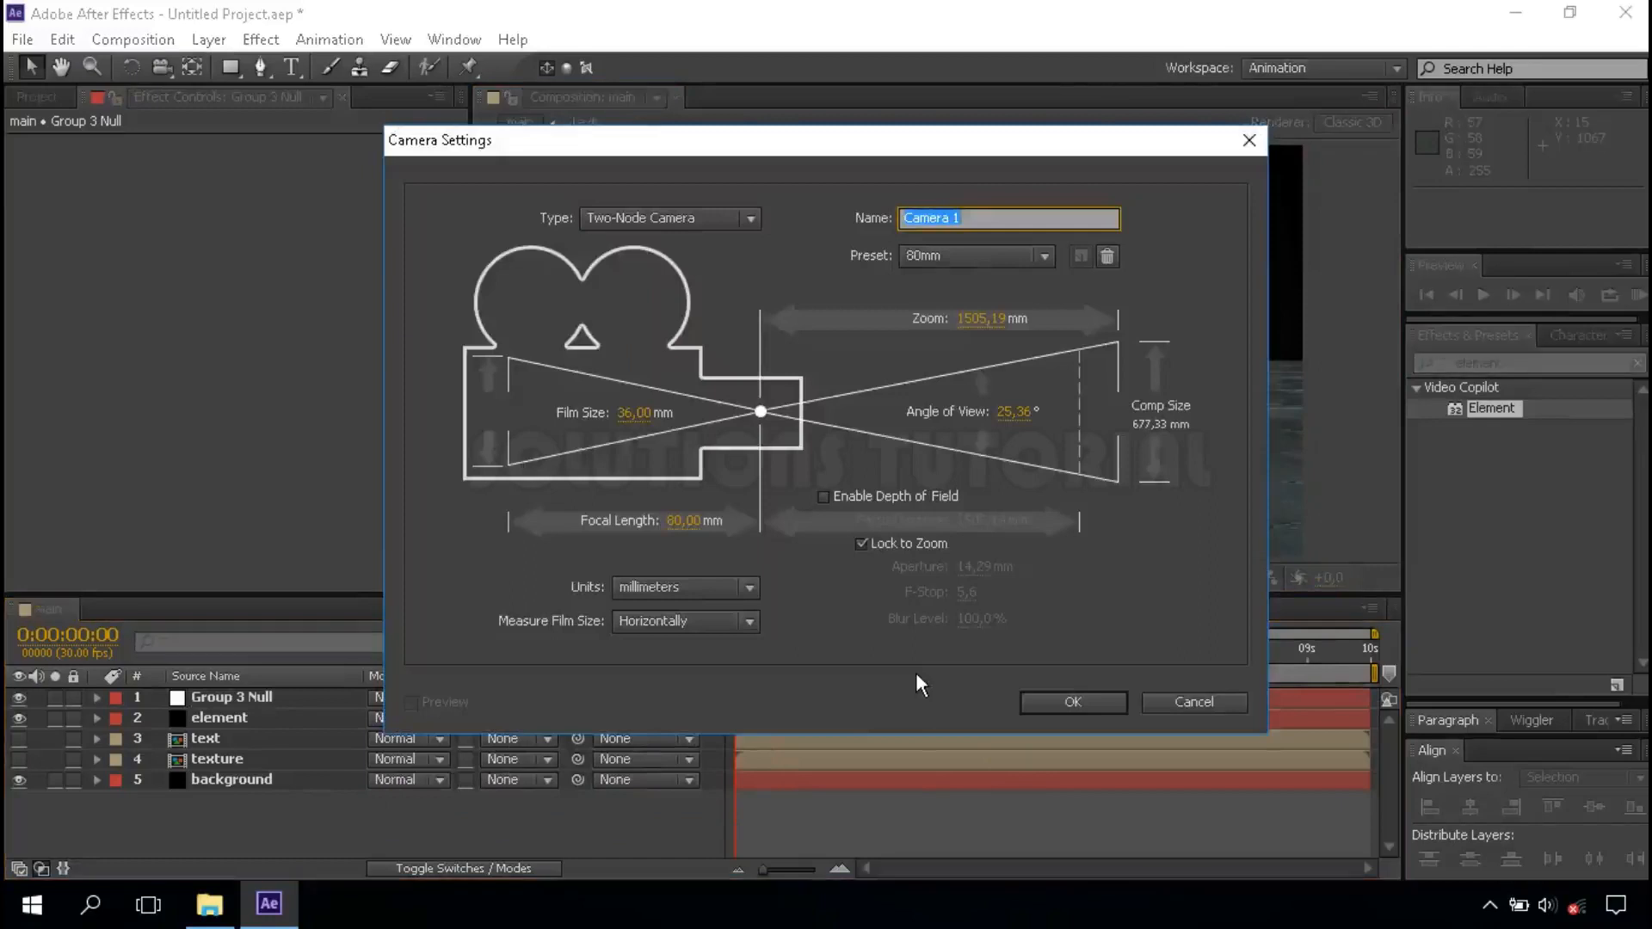
pyautogui.click(930, 257)
pyautogui.click(1004, 474)
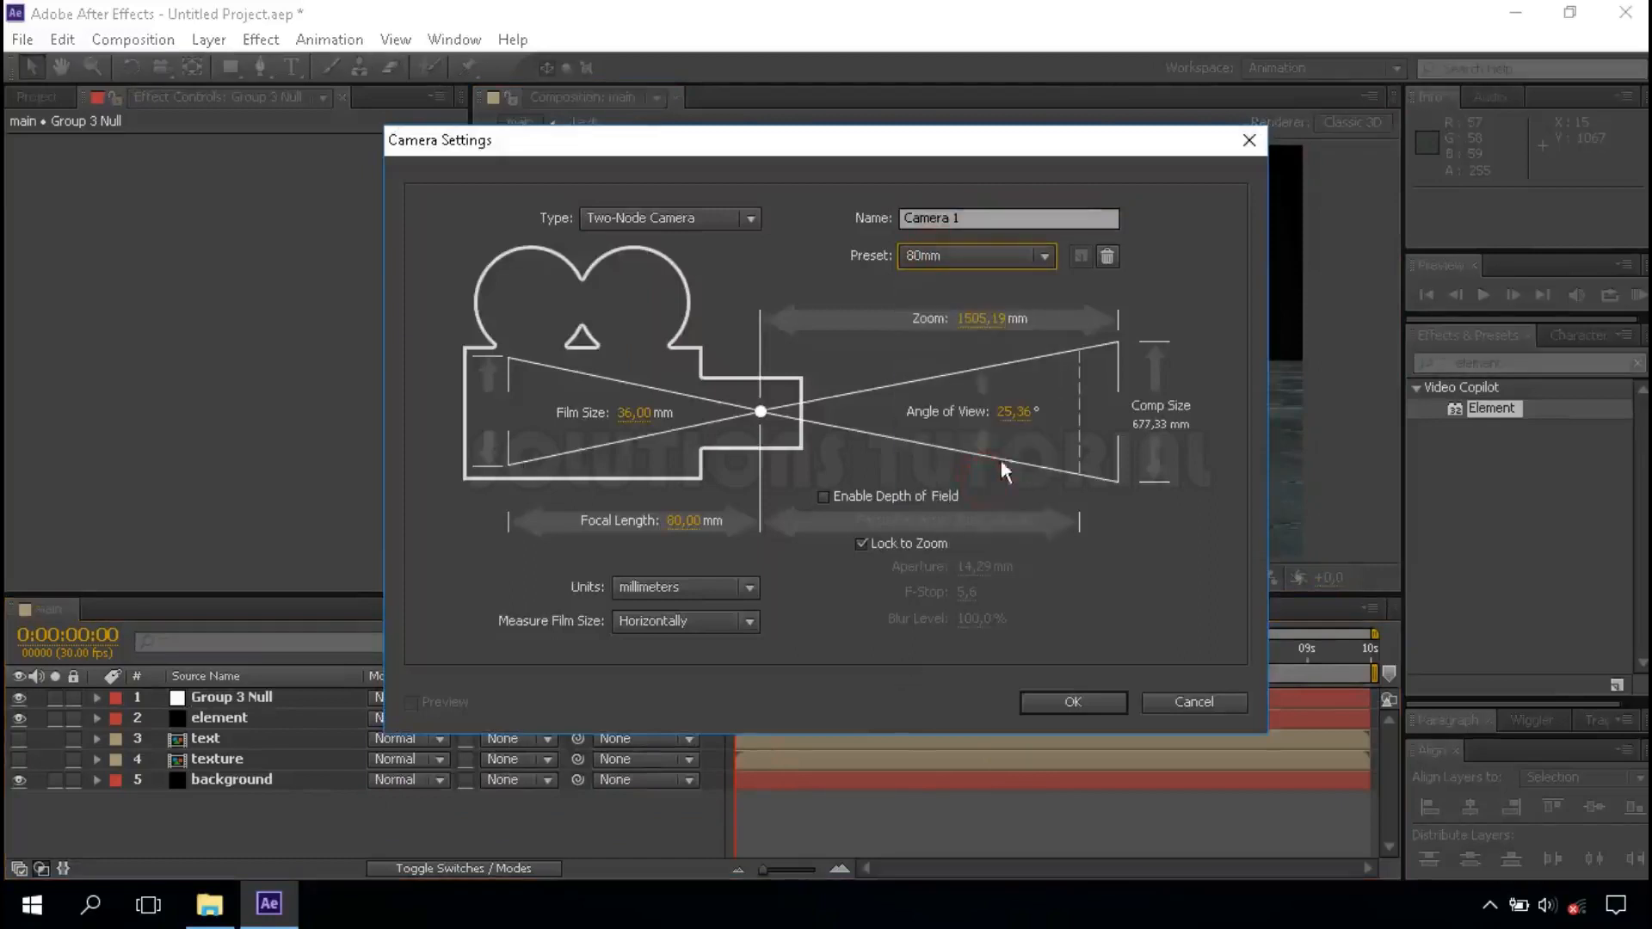
pyautogui.click(1050, 700)
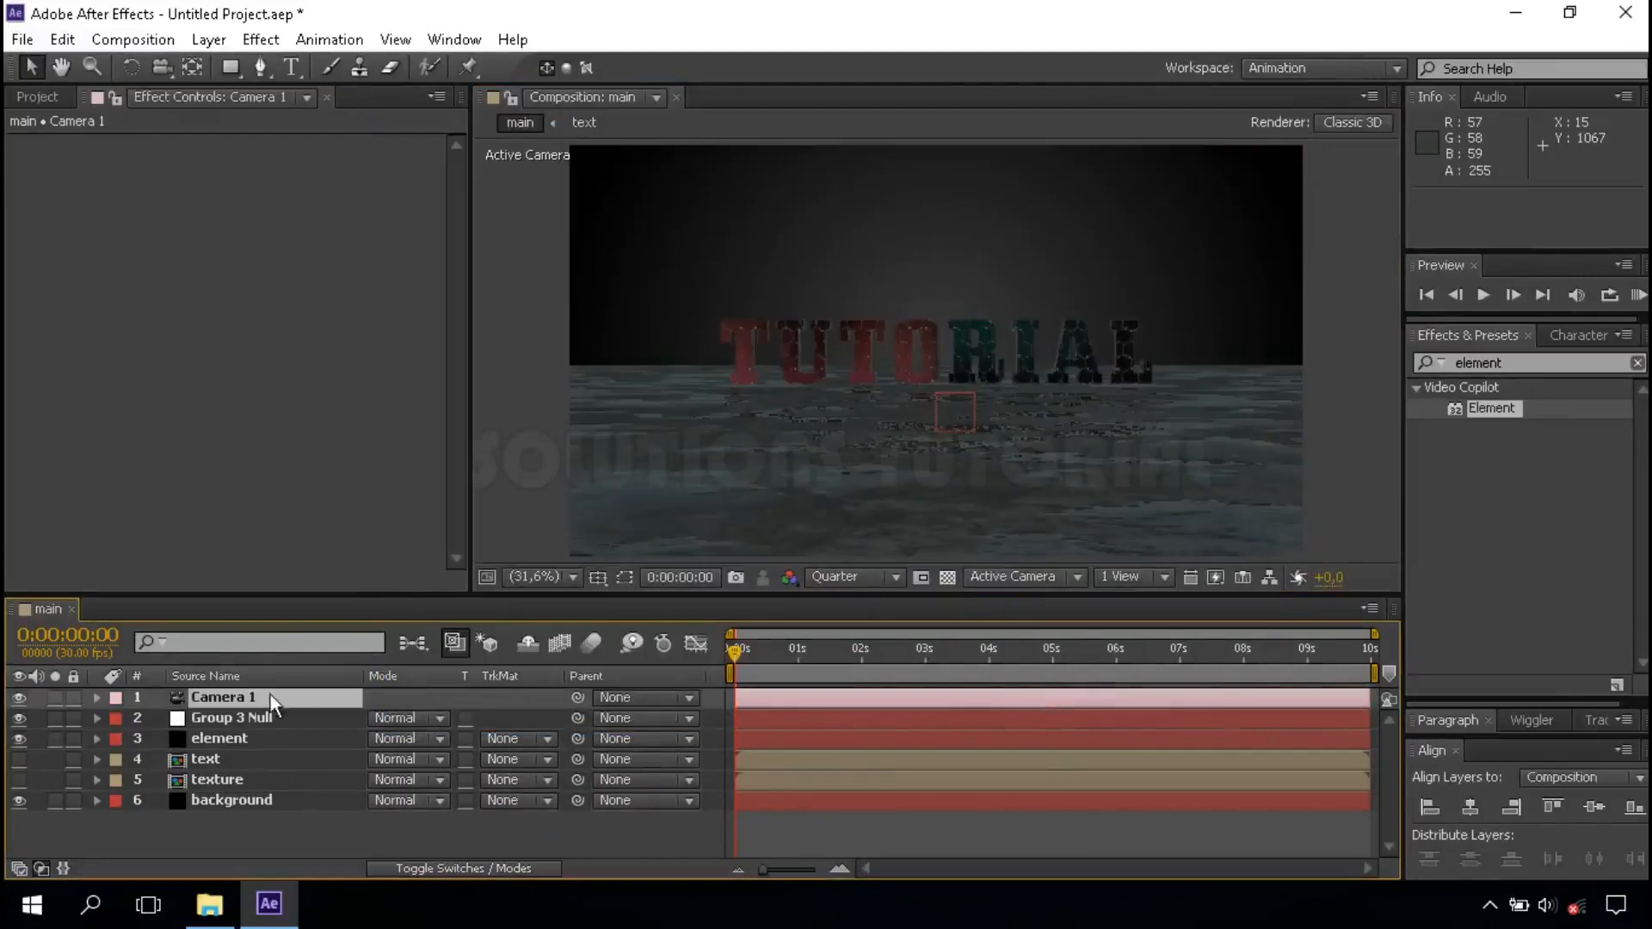
# Keyframe the camera's Position at 0:00:00:00 and move the camera closer to the text, to Z about -3615.
pyautogui.press('p')
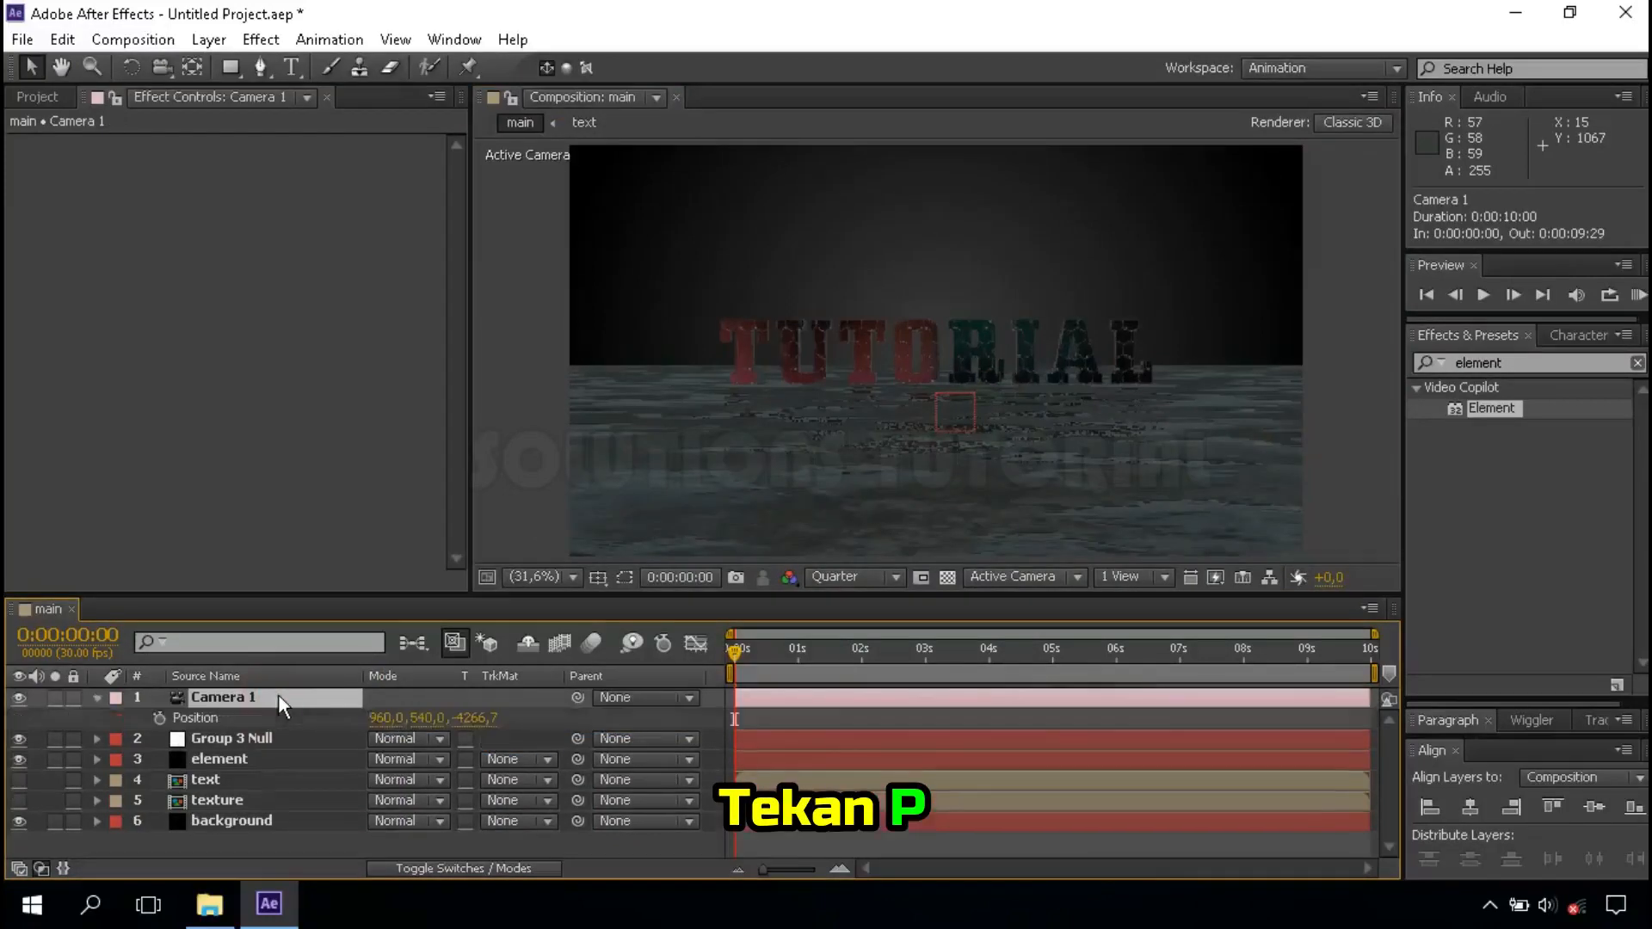
pyautogui.click(158, 719)
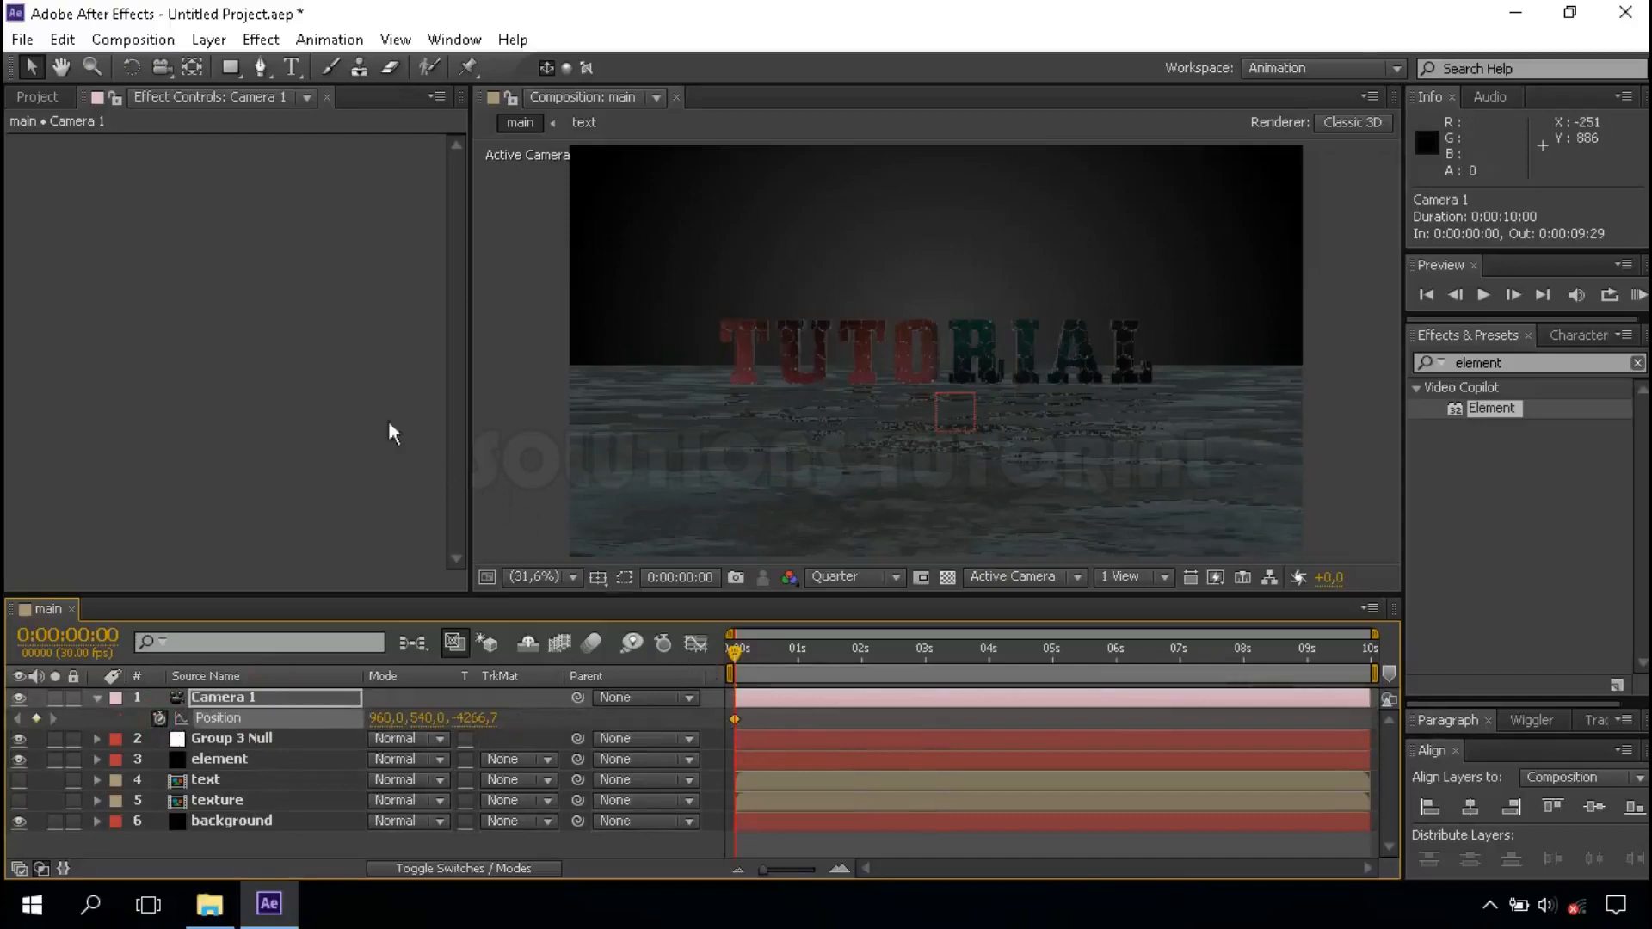
pyautogui.click(161, 67)
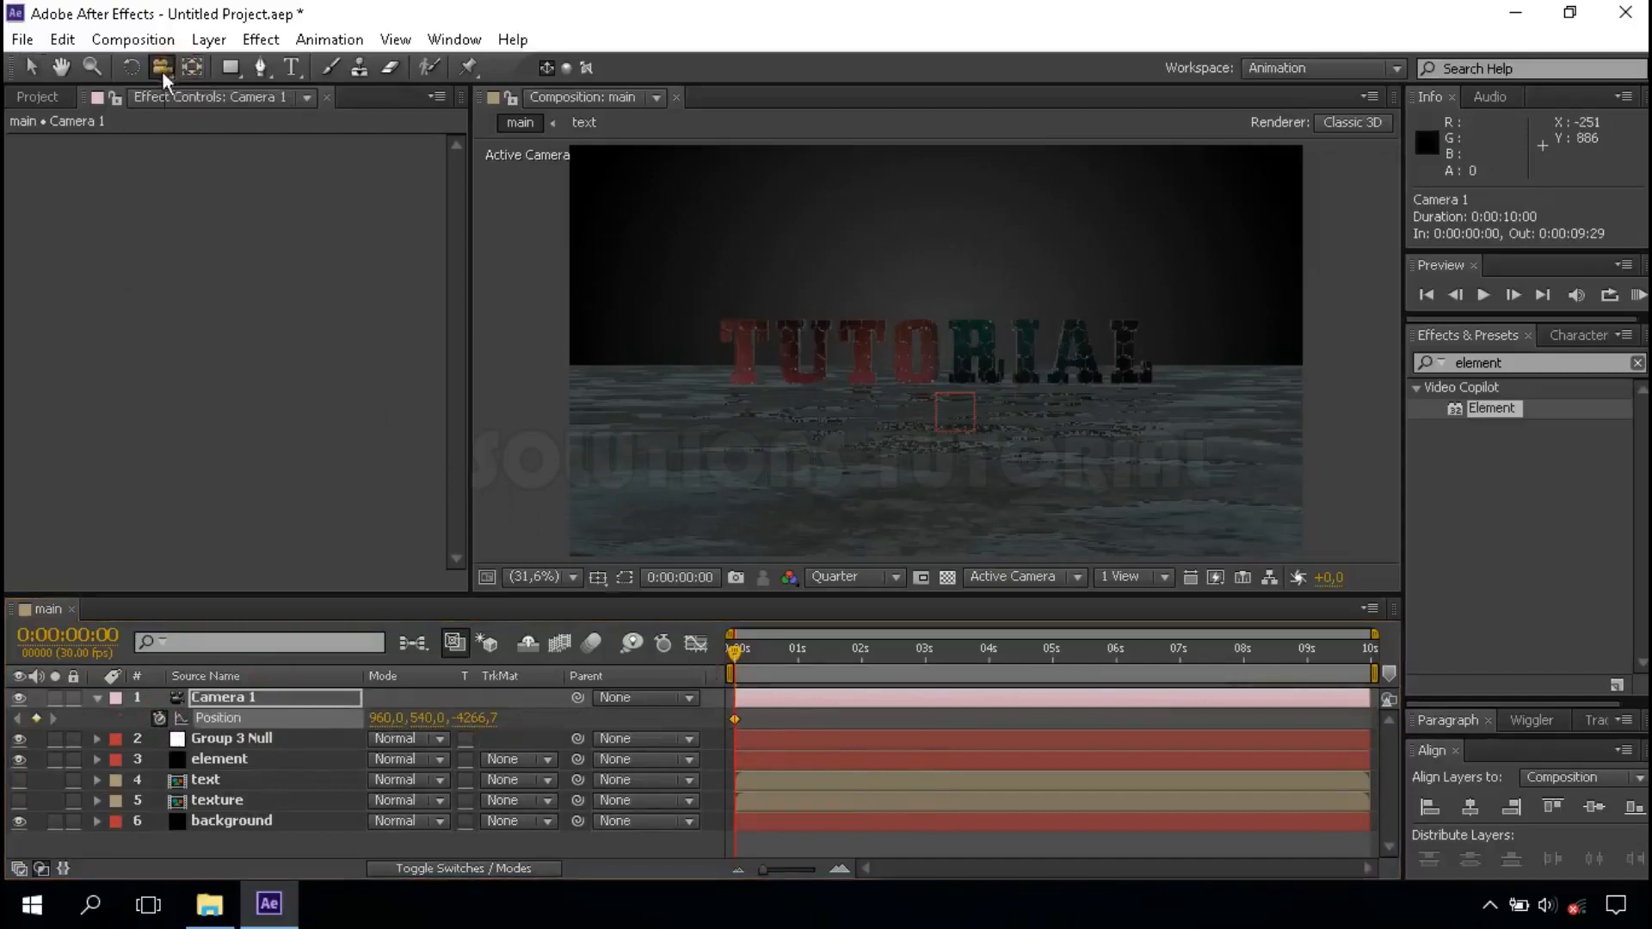
pyautogui.press('c')
pyautogui.press('c')
pyautogui.press('c')
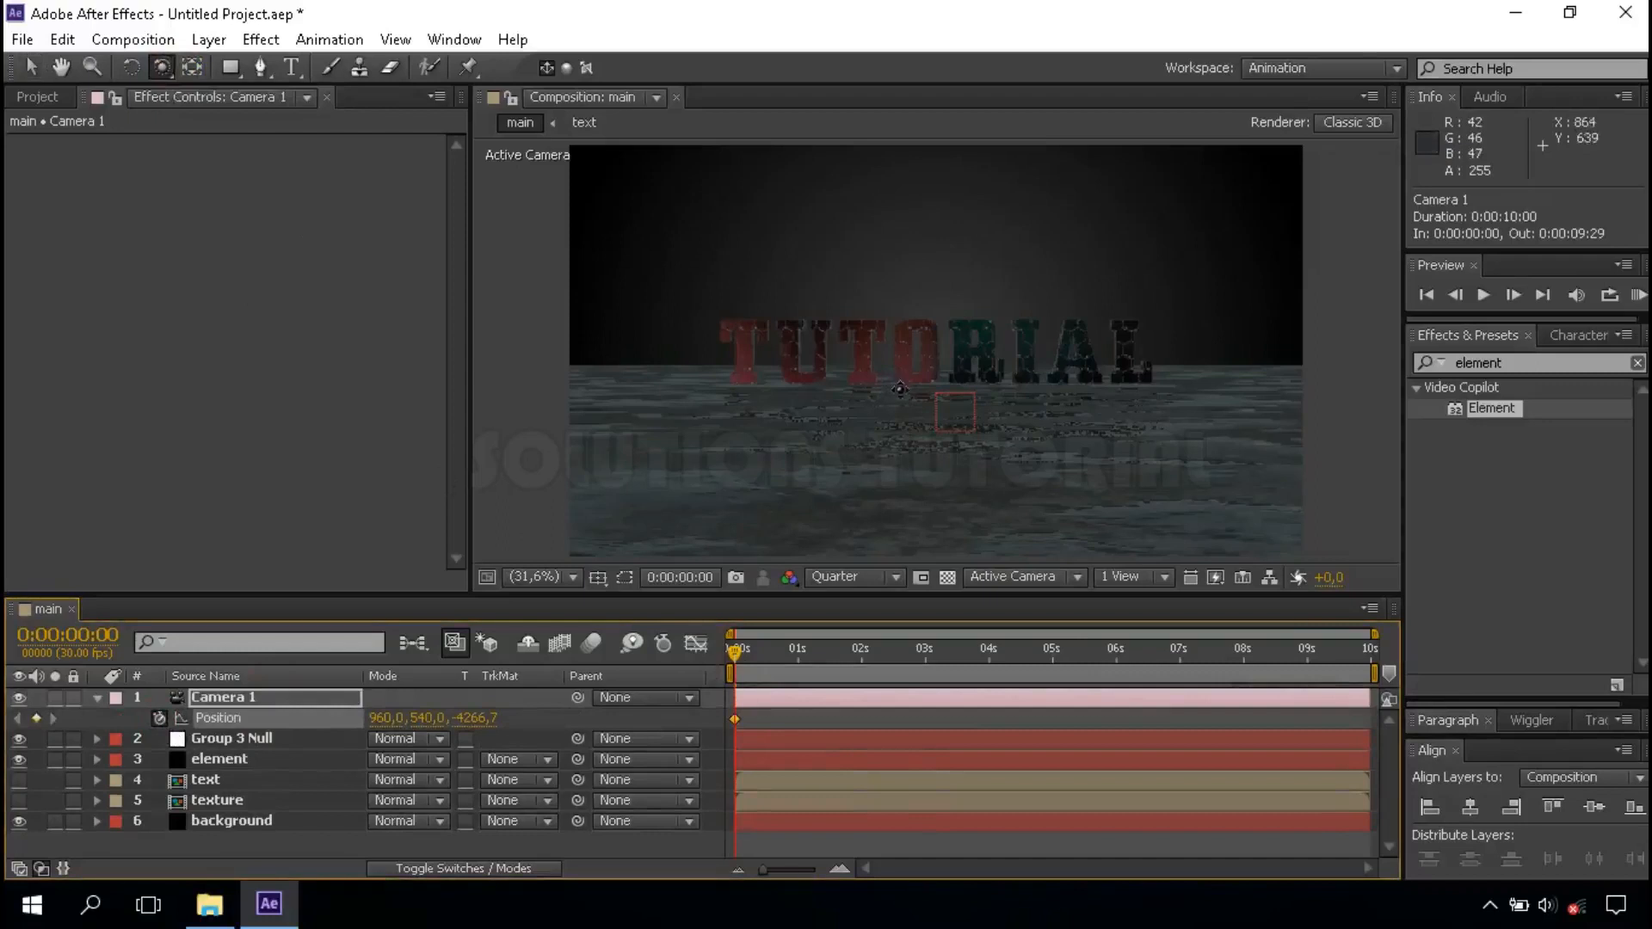
pyautogui.moveTo(902, 395); pyautogui.dragTo(905, 348)
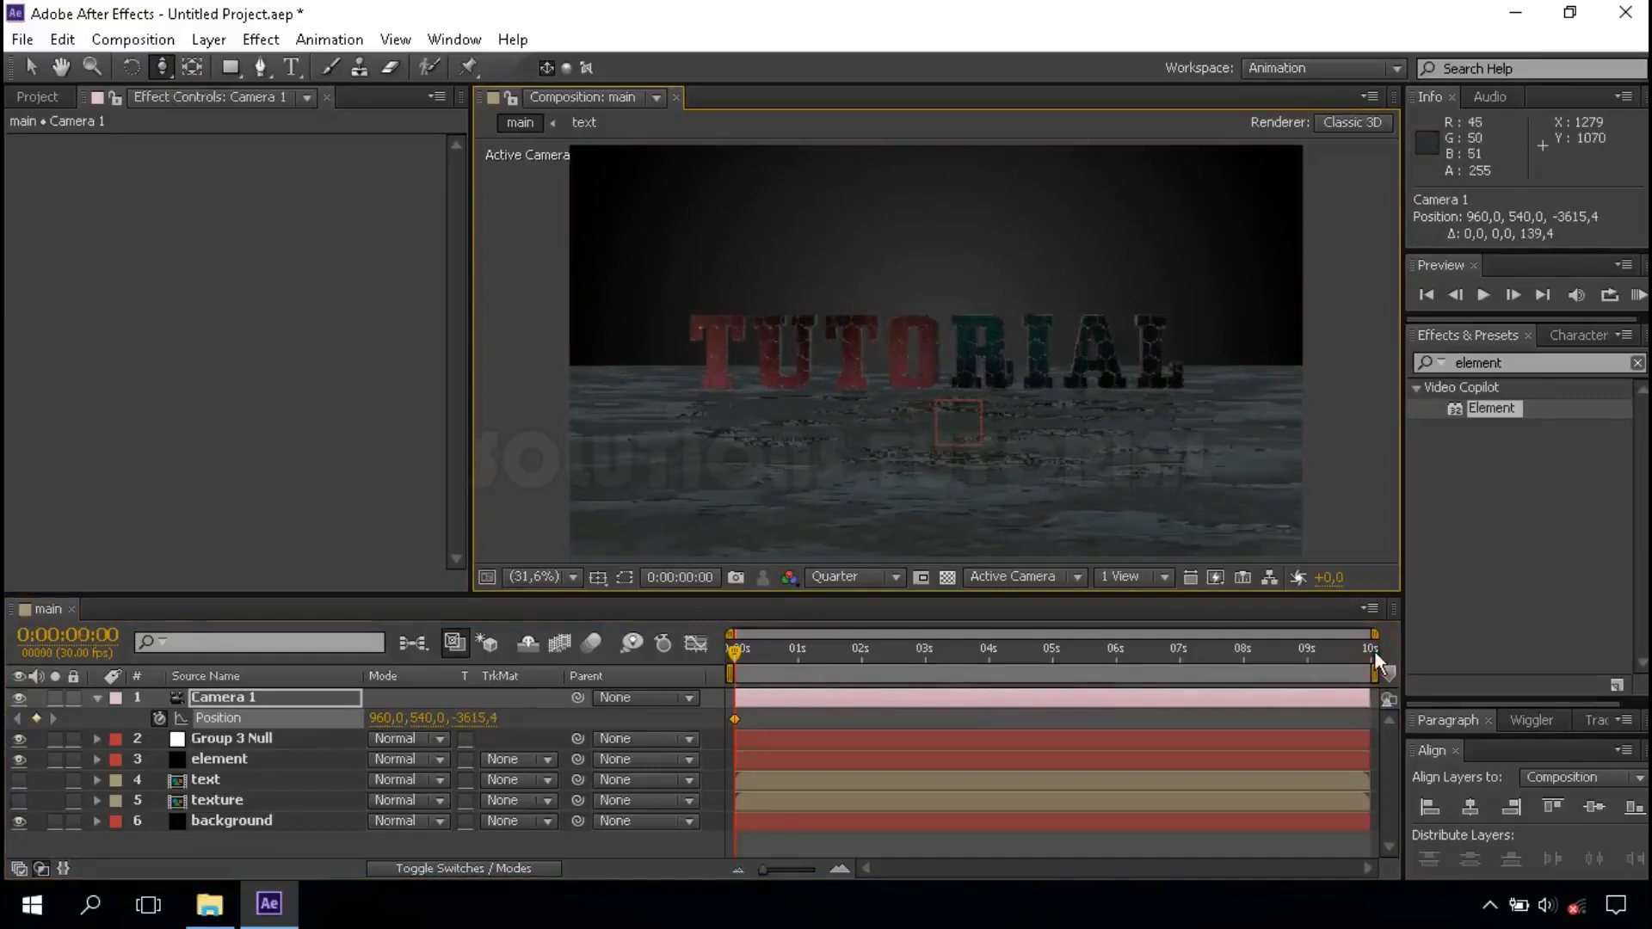
# At 0:00:09:29, pull the camera back along its Z axis to about -6865 as a second Position keyframe.
pyautogui.click(1374, 651)
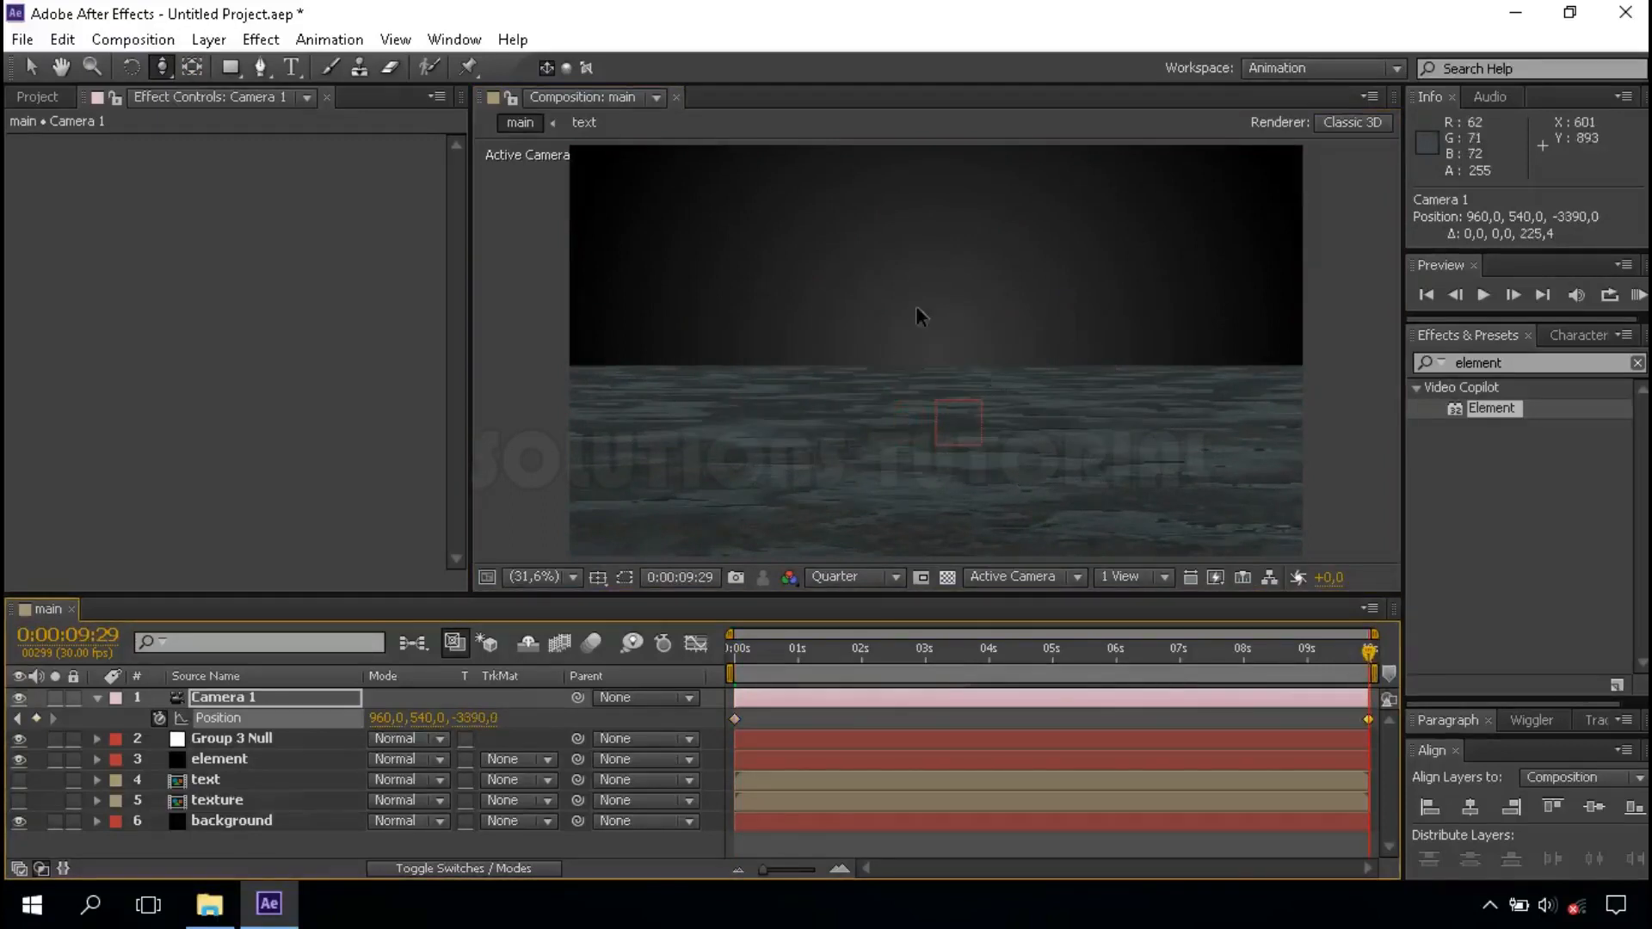
pyautogui.moveTo(916, 308); pyautogui.dragTo(921, 473)
pyautogui.moveTo(921, 413); pyautogui.dragTo(921, 476)
pyautogui.moveTo(921, 382); pyautogui.dragTo(909, 457)
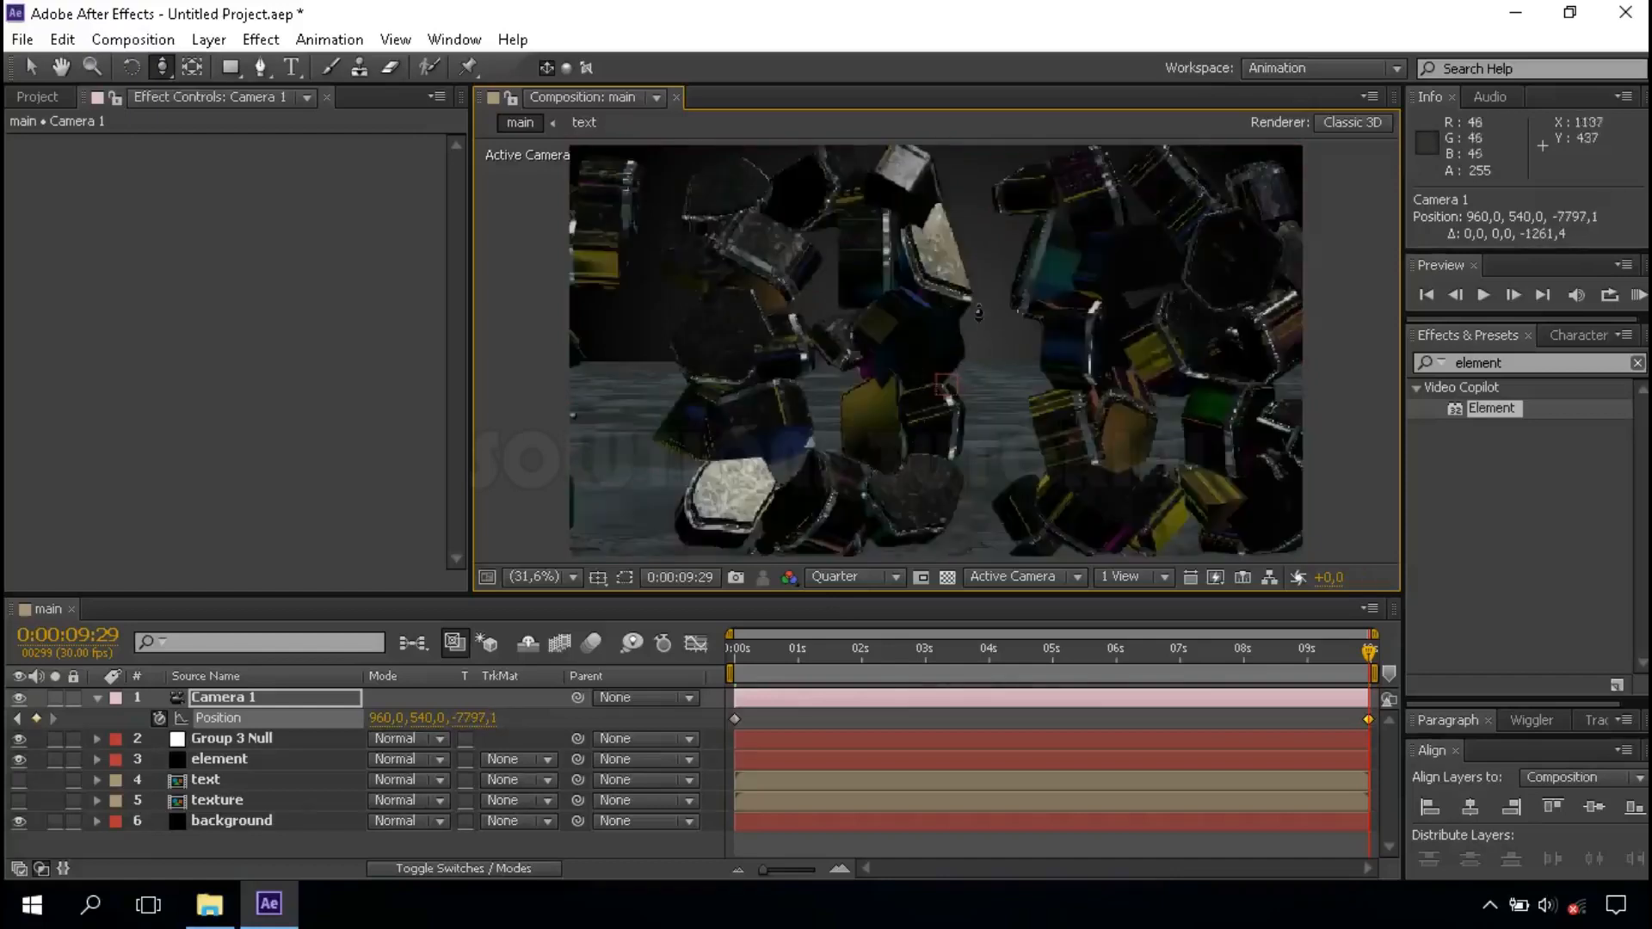
pyautogui.moveTo(817, 563); pyautogui.dragTo(1029, 398)
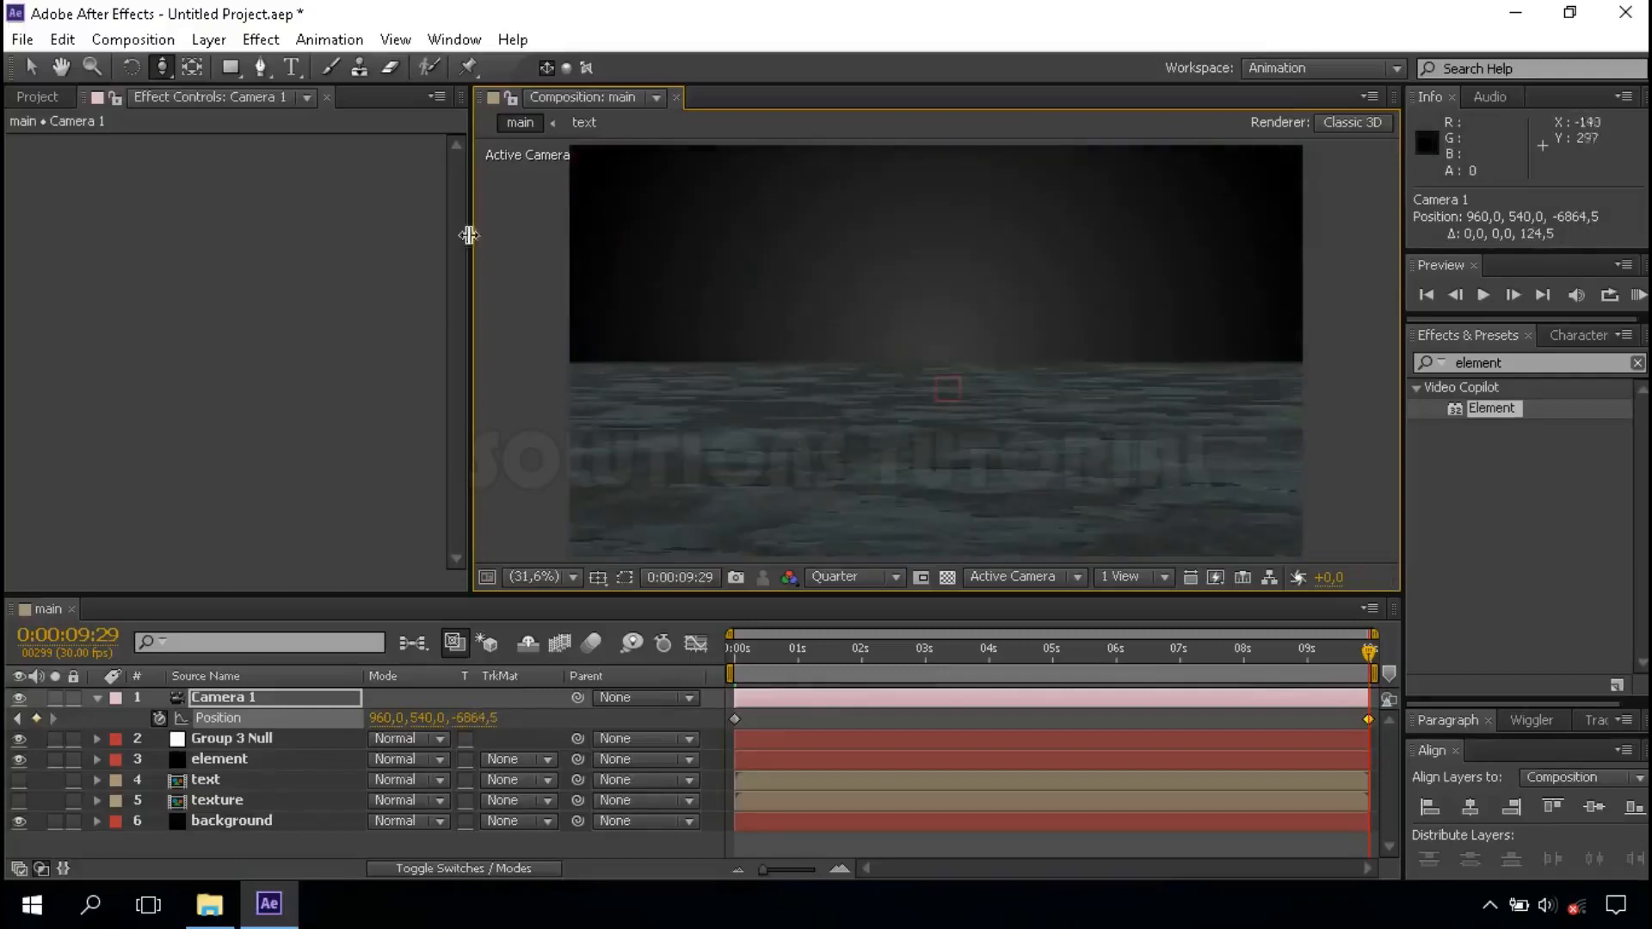
# Switch back to the Selection tool, return to 0:00:00:00 and collapse the camera layer's properties.
pyautogui.click(29, 68)
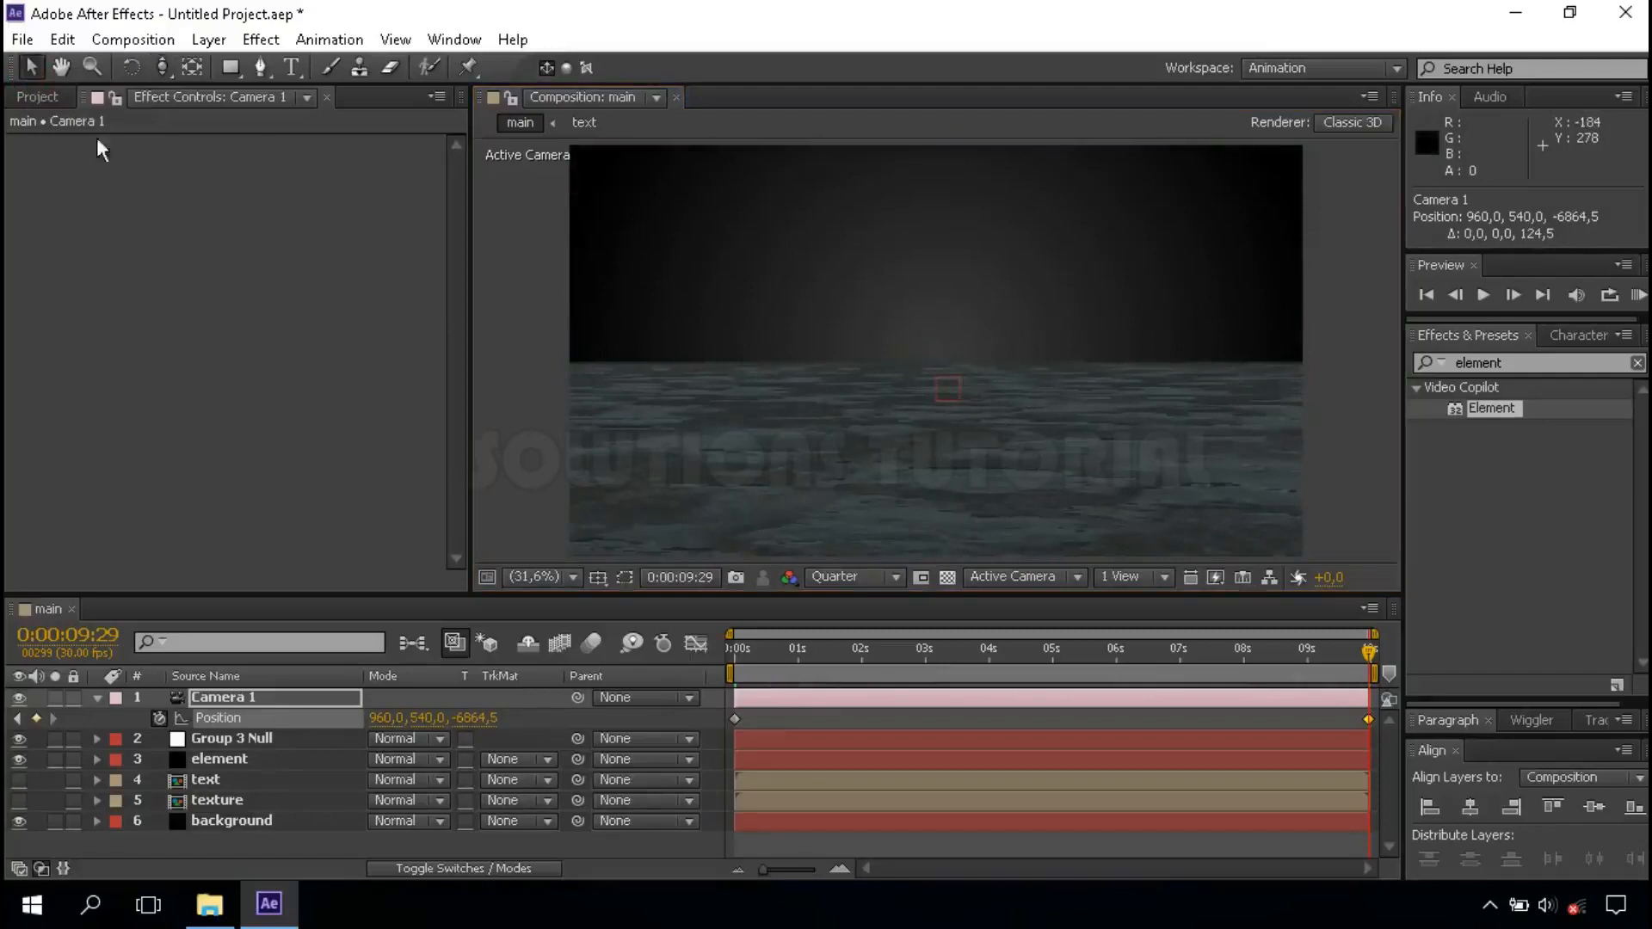
pyautogui.click(731, 647)
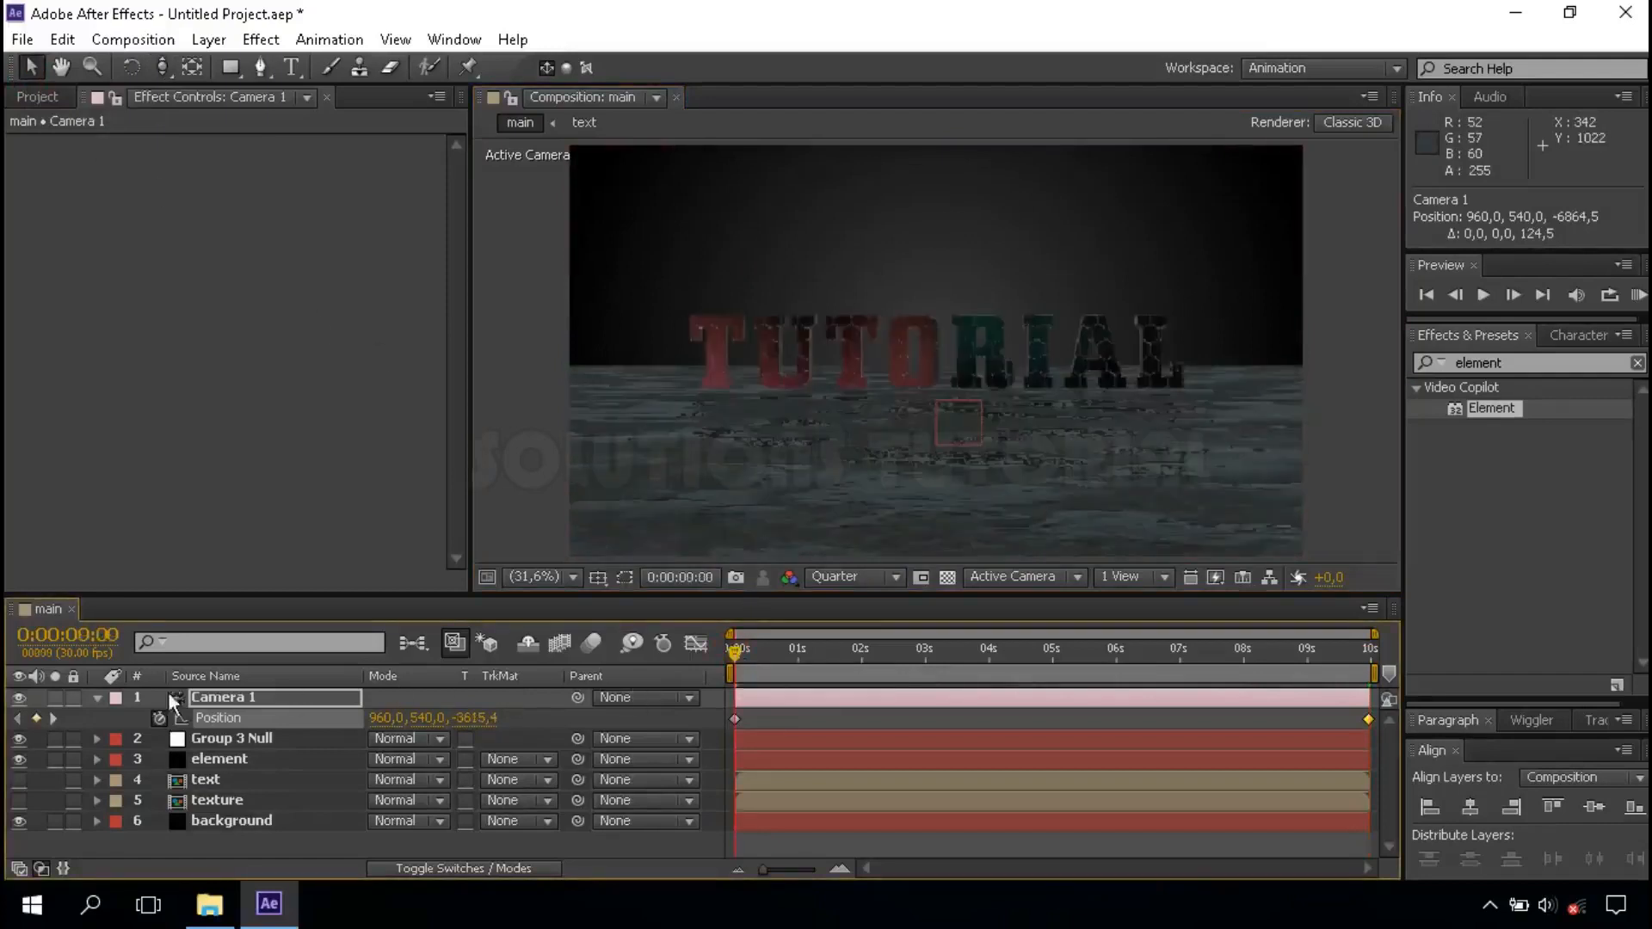
pyautogui.click(97, 697)
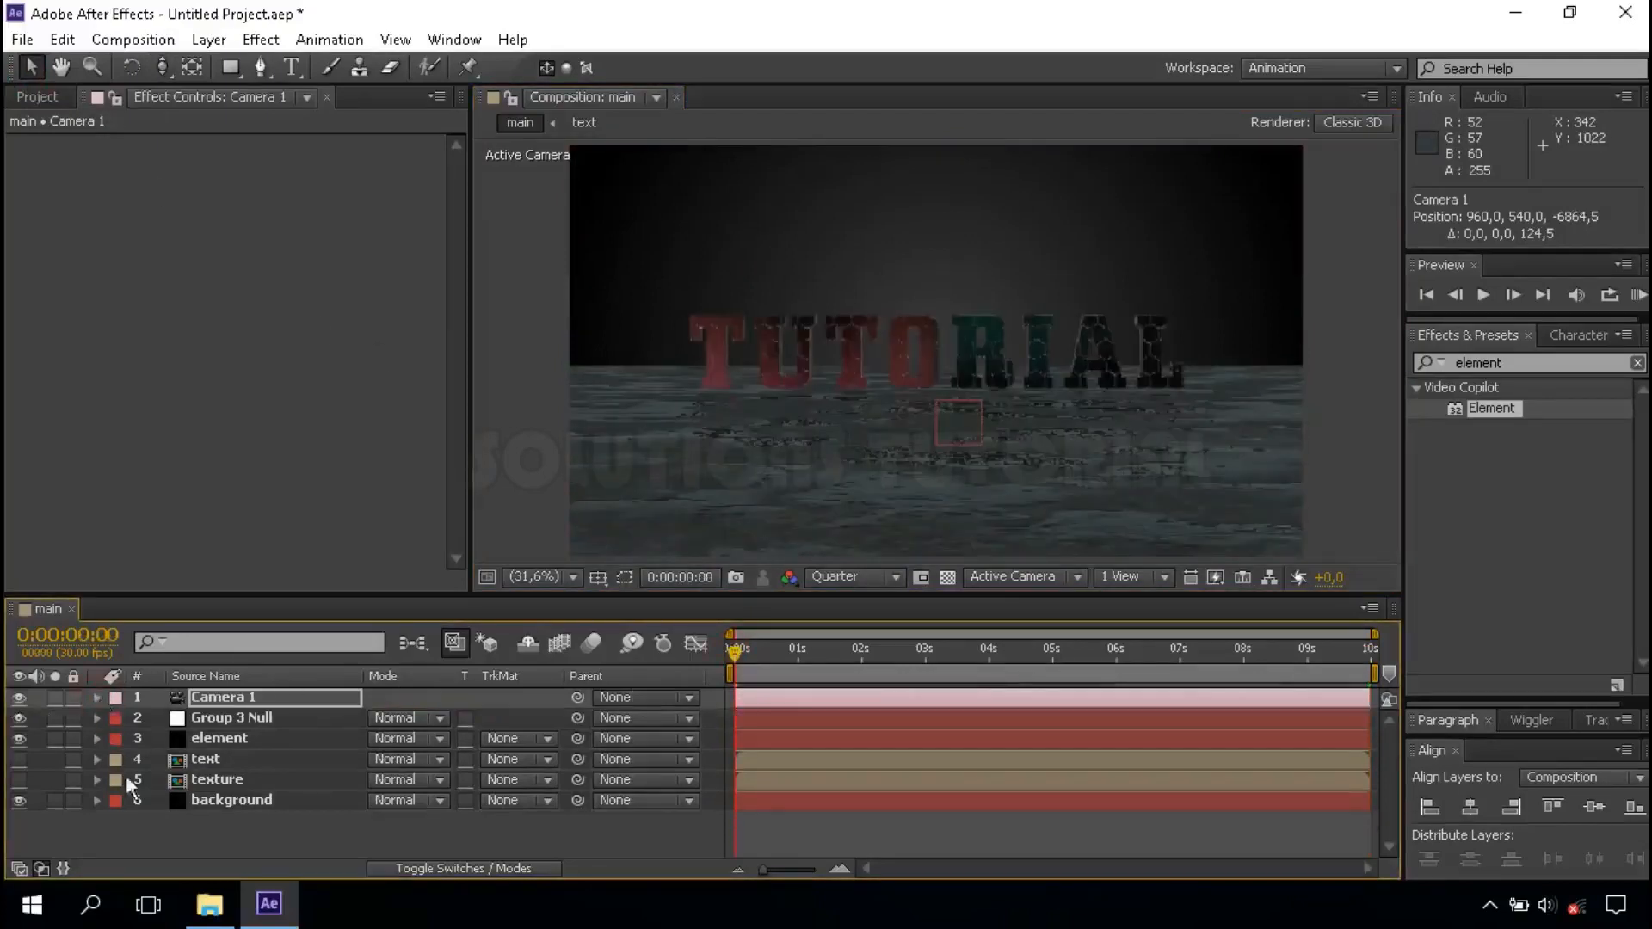
# Create a shadow-casting parallel light at 150% intensity with smooth falloff, coloured light blue 98ECFE.
pyautogui.click(350, 828)
pyautogui.rightClick(351, 830)
pyautogui.moveTo(680, 574)
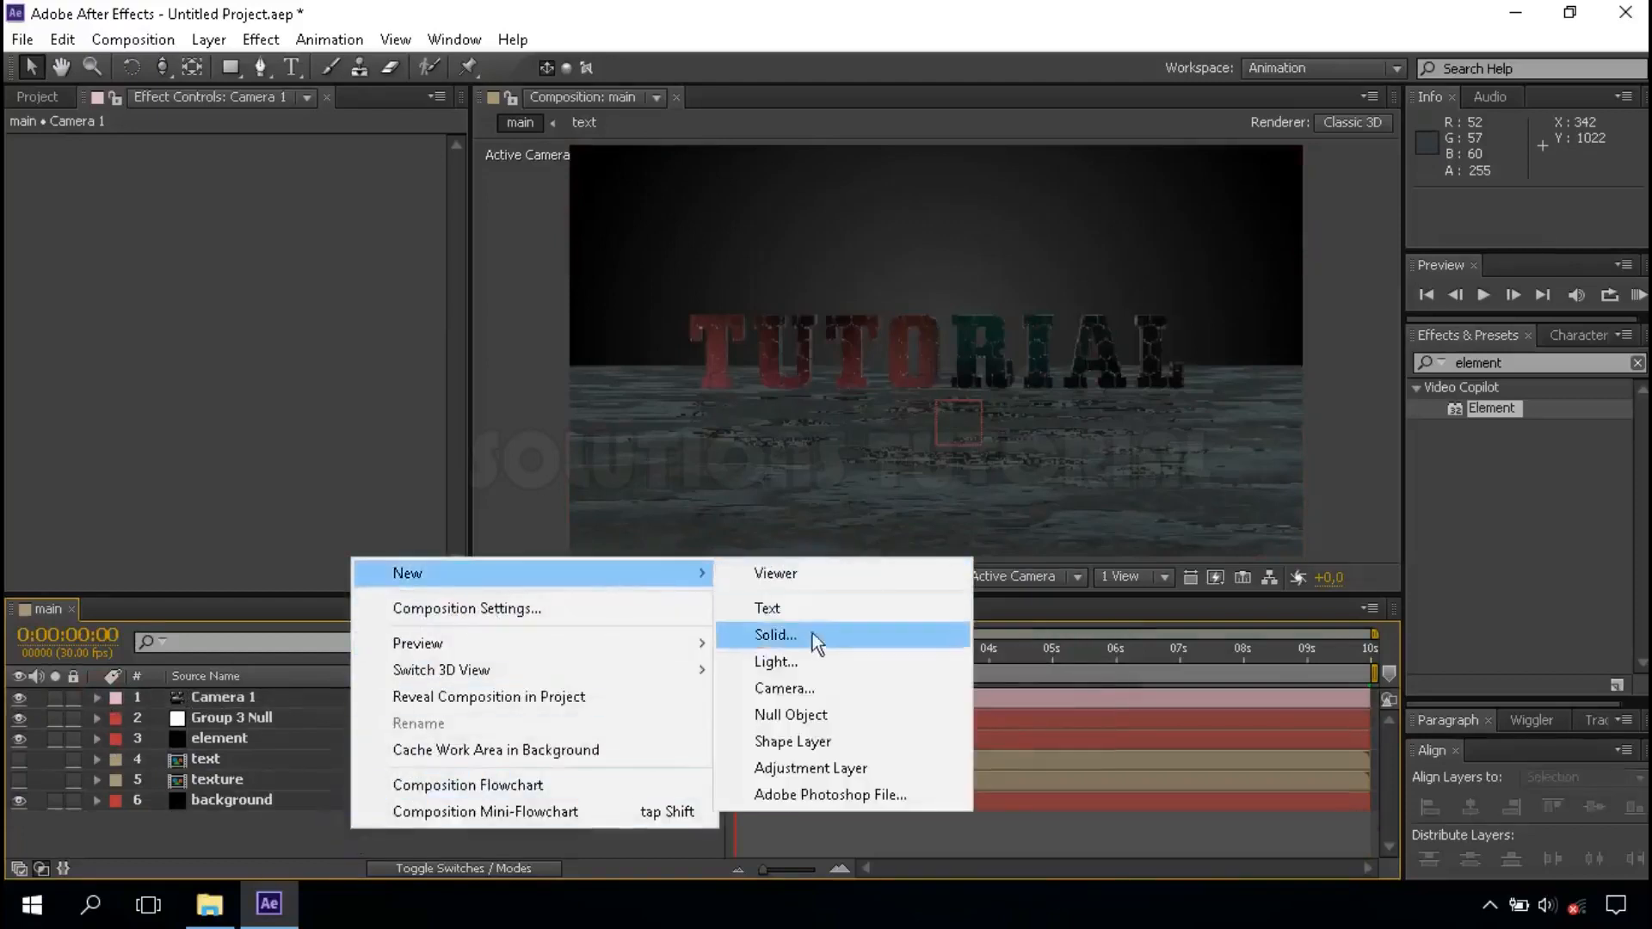
pyautogui.click(858, 665)
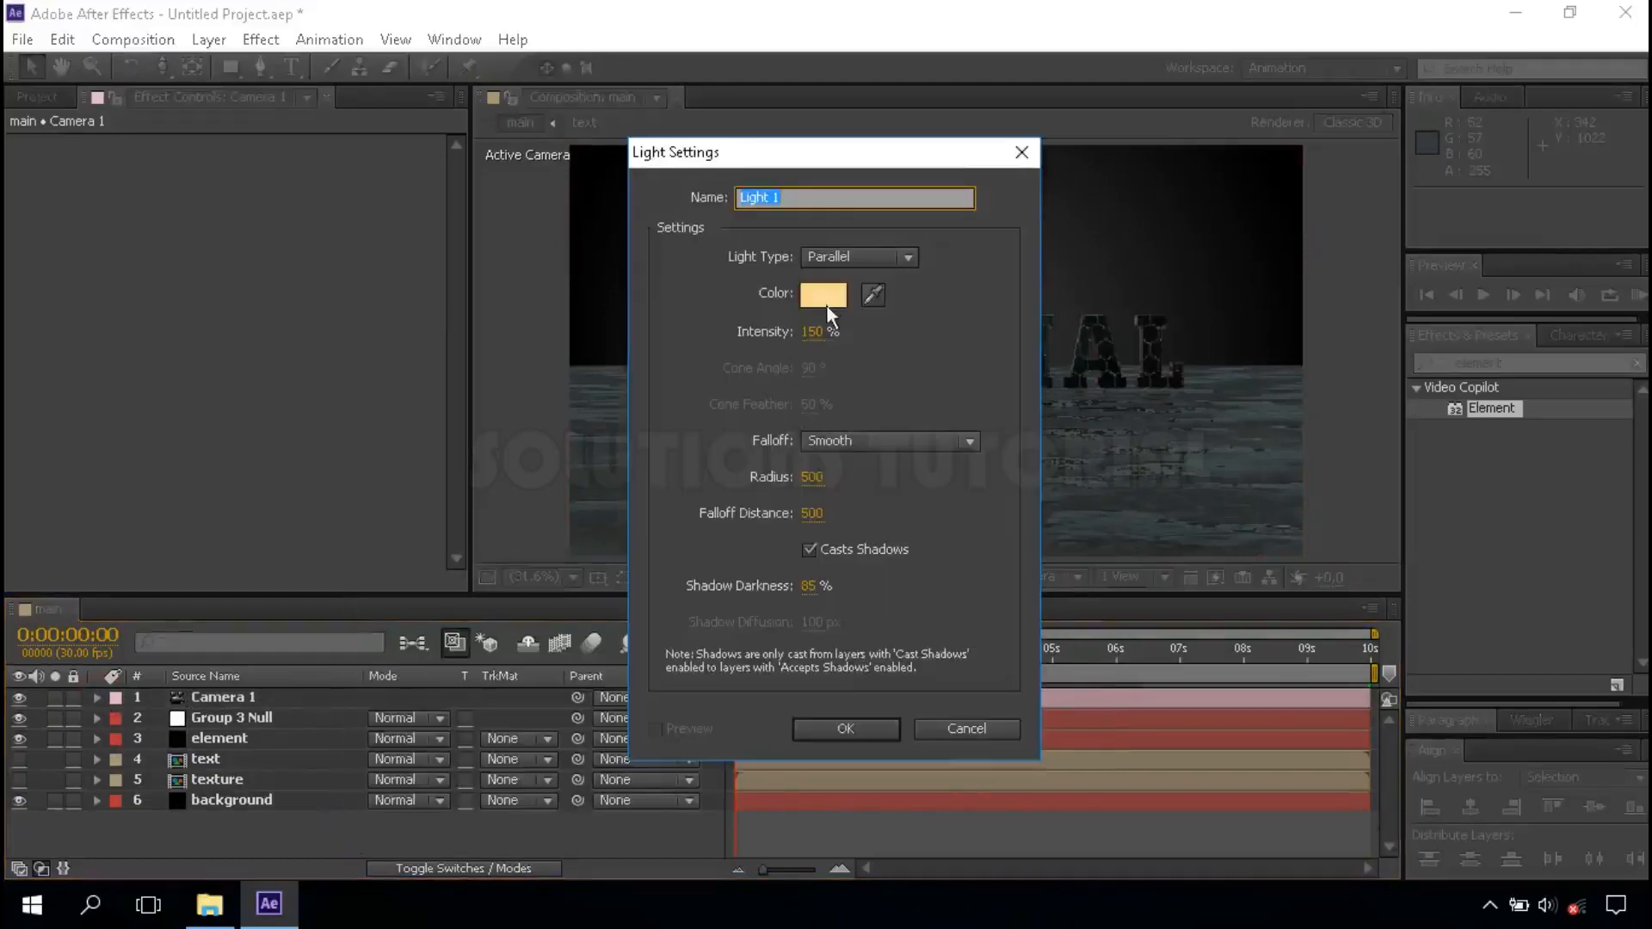
pyautogui.click(826, 300)
pyautogui.moveTo(521, 497); pyautogui.dragTo(519, 502)
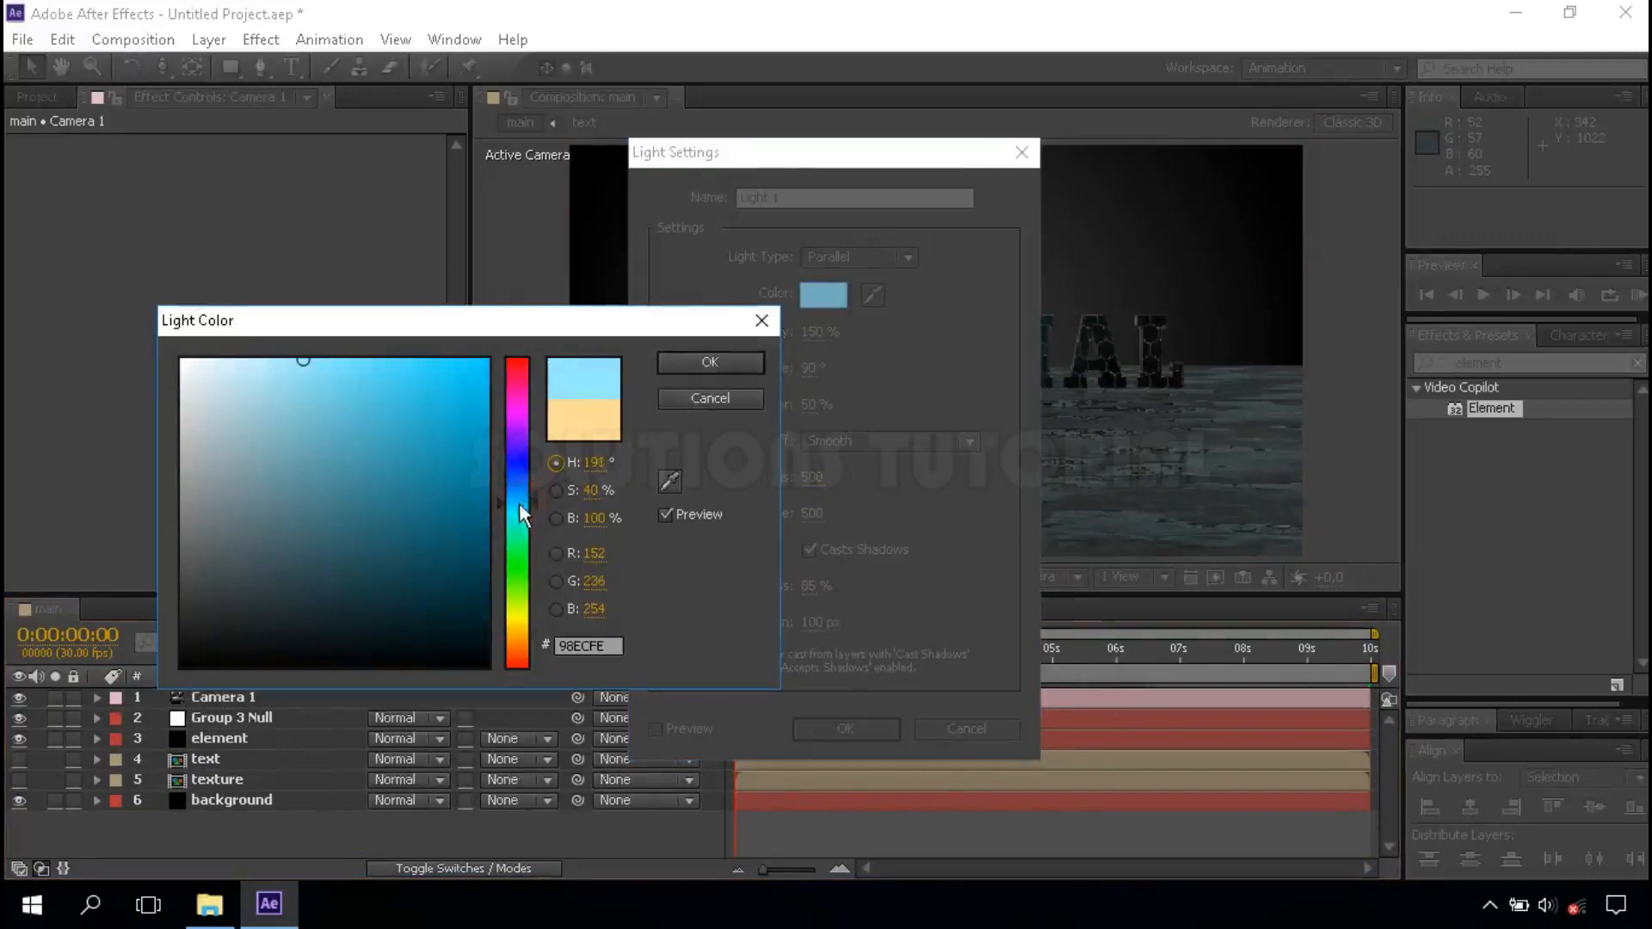
pyautogui.click(706, 362)
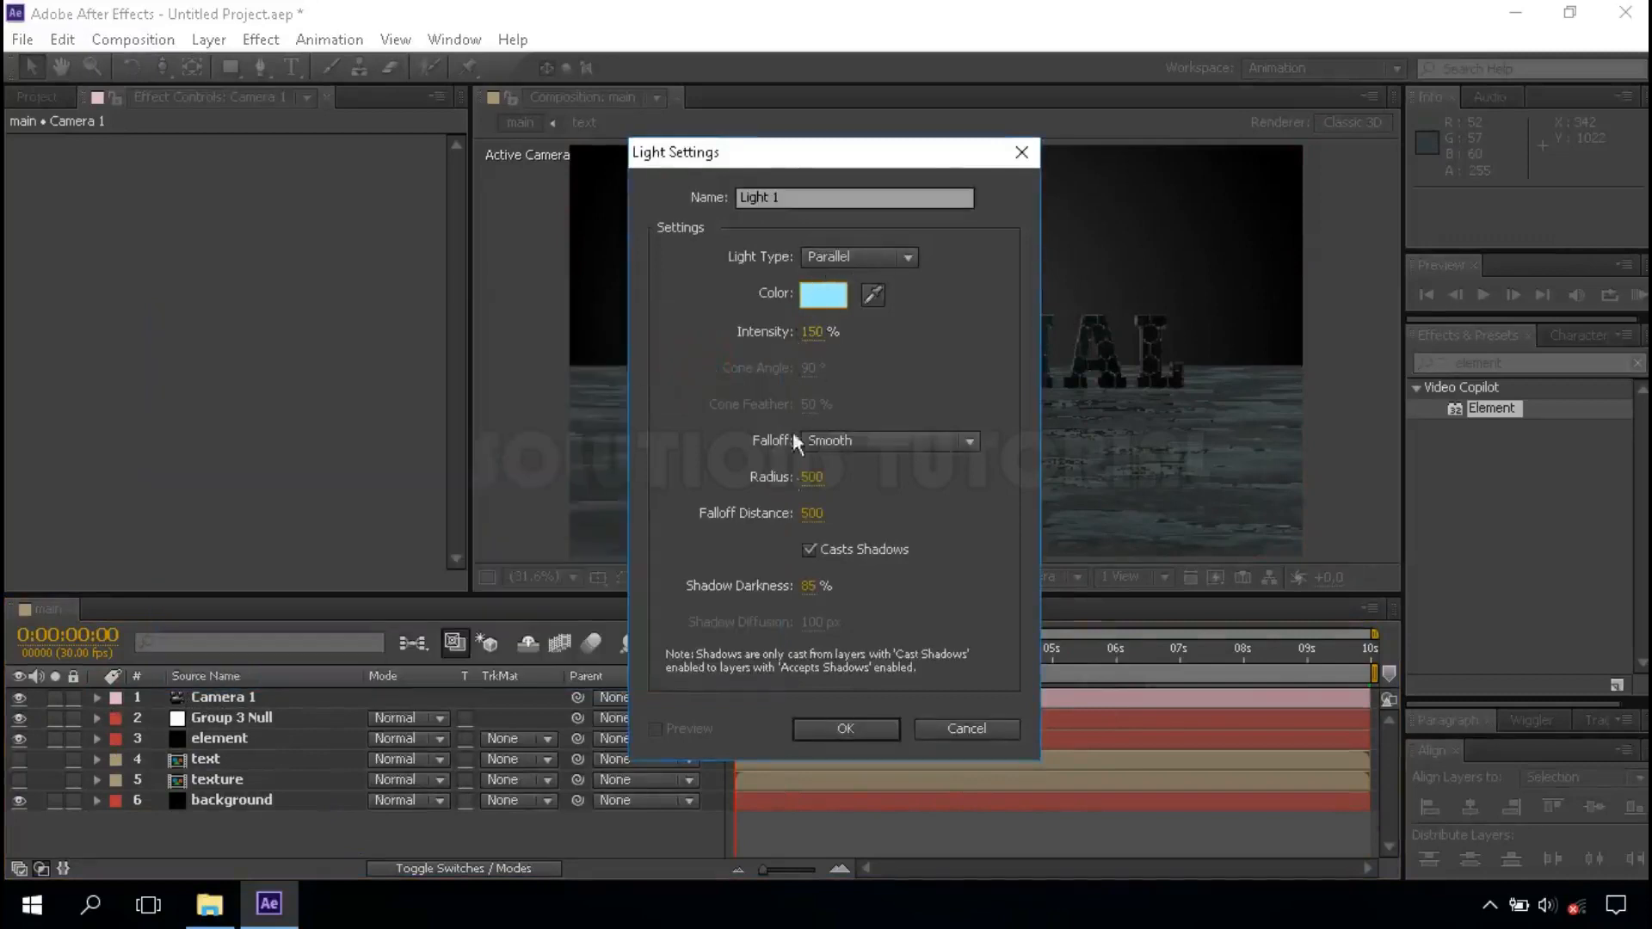
pyautogui.click(823, 726)
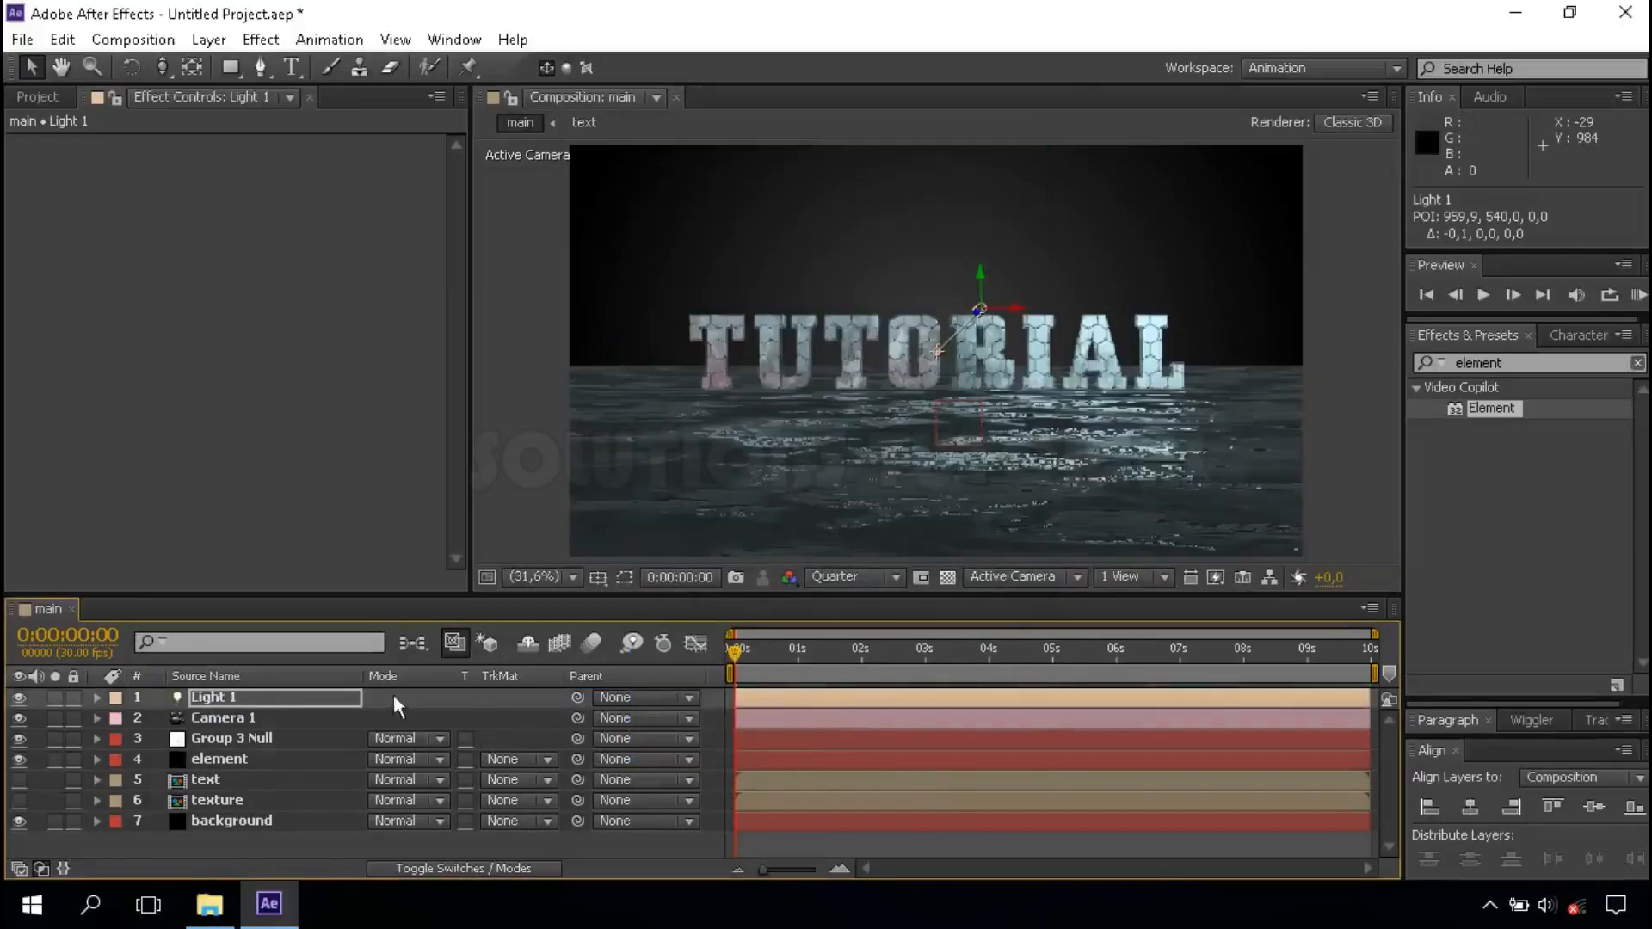
# Shift the light's point of interest down toward the T and O letters, to about 844.5, 623.2, 0.
pyautogui.click(302, 692)
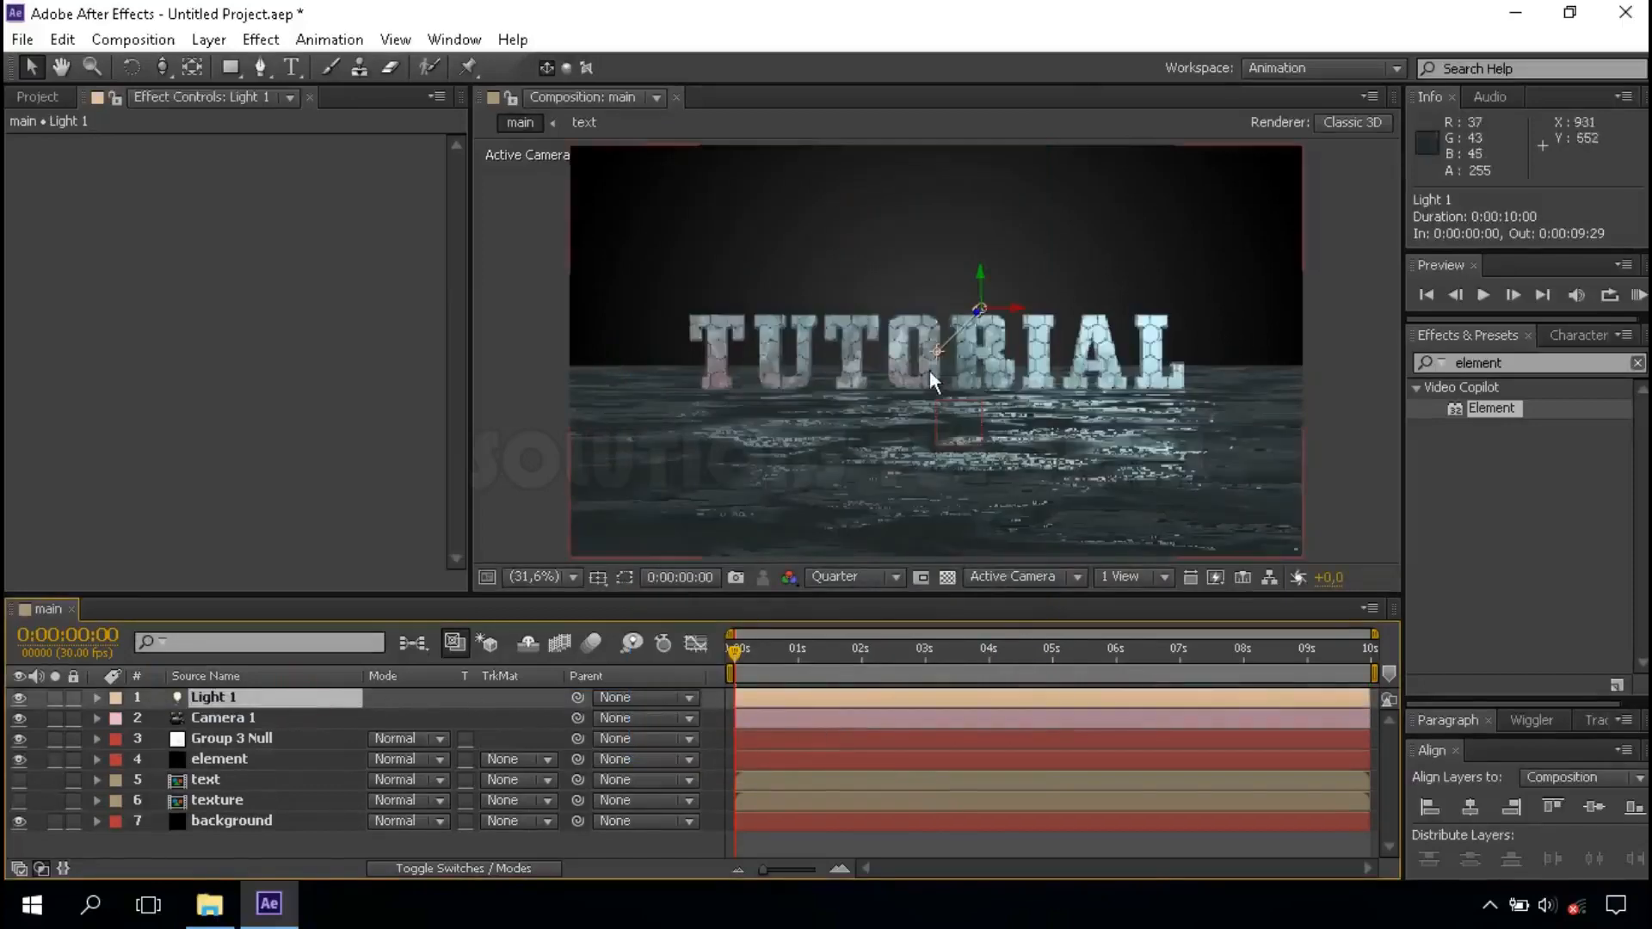
pyautogui.moveTo(938, 353); pyautogui.dragTo(891, 384)
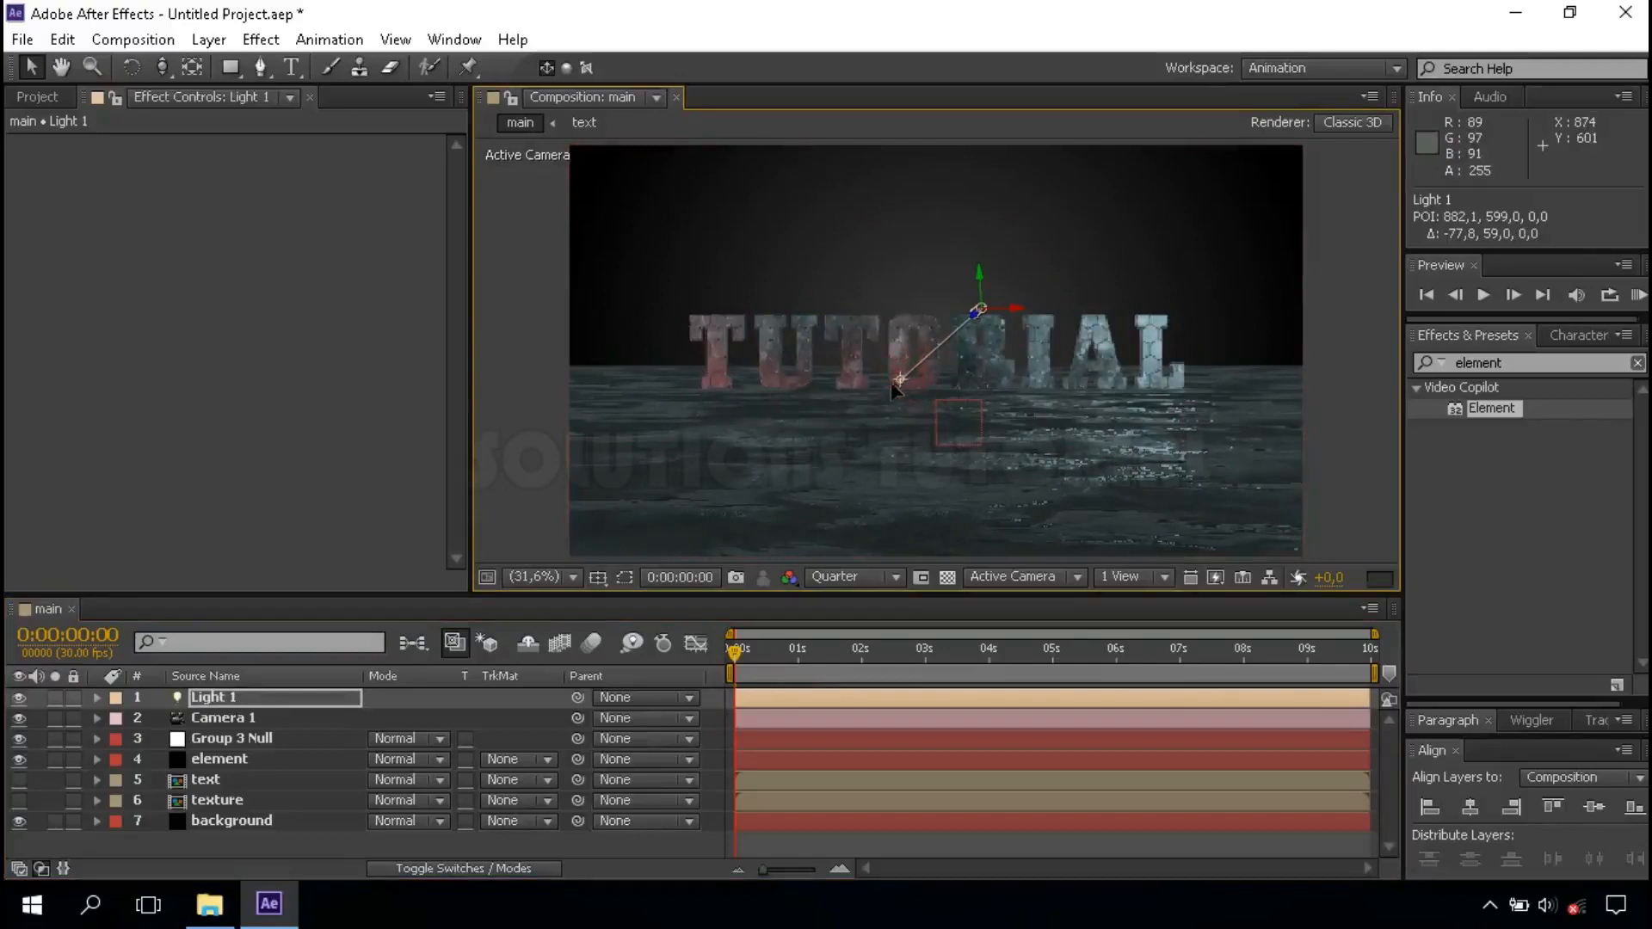
pyautogui.moveTo(887, 385); pyautogui.dragTo(883, 415)
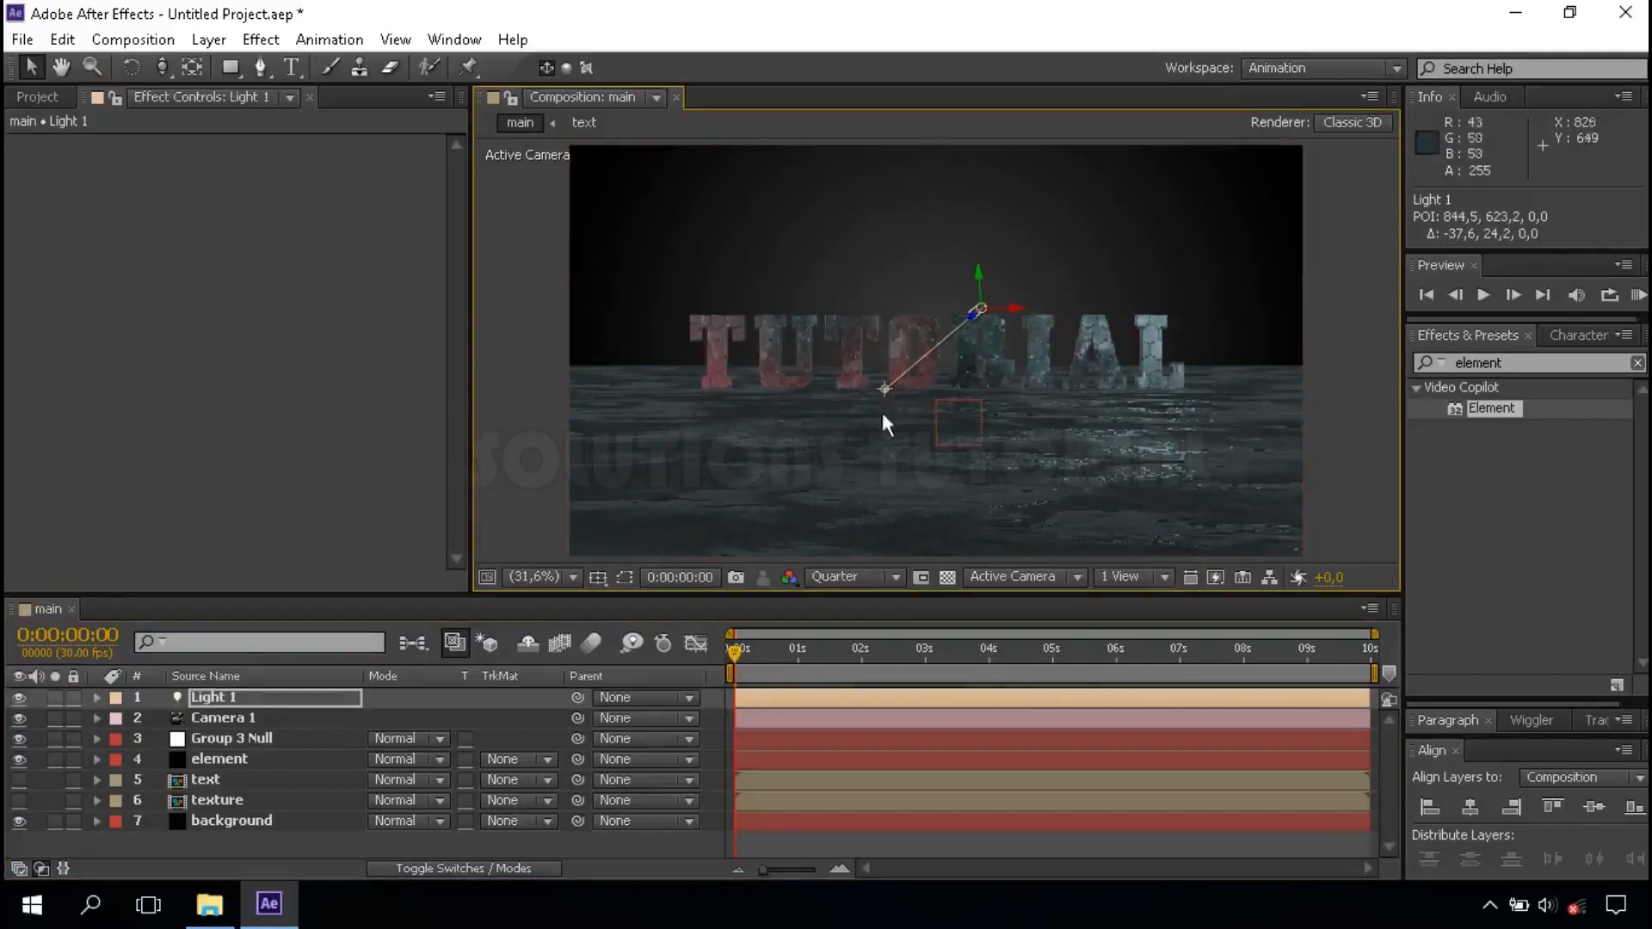
# In the element layer's Render Settings, set the Add Lighting option to Dramatic.
pyautogui.click(226, 759)
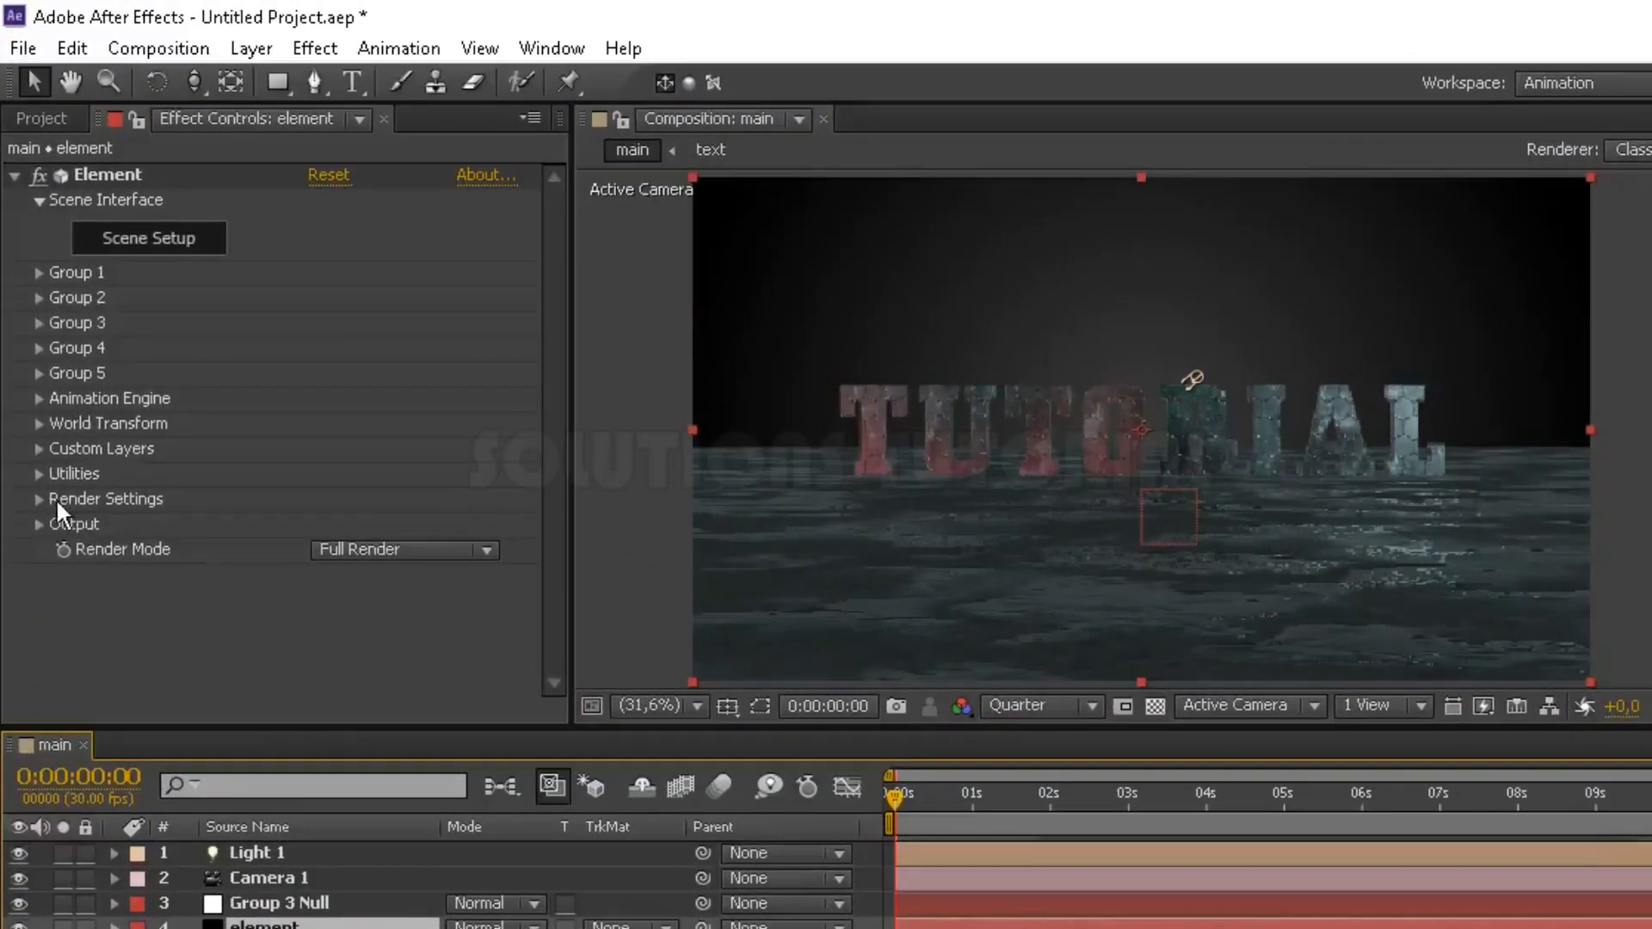
pyautogui.click(33, 417)
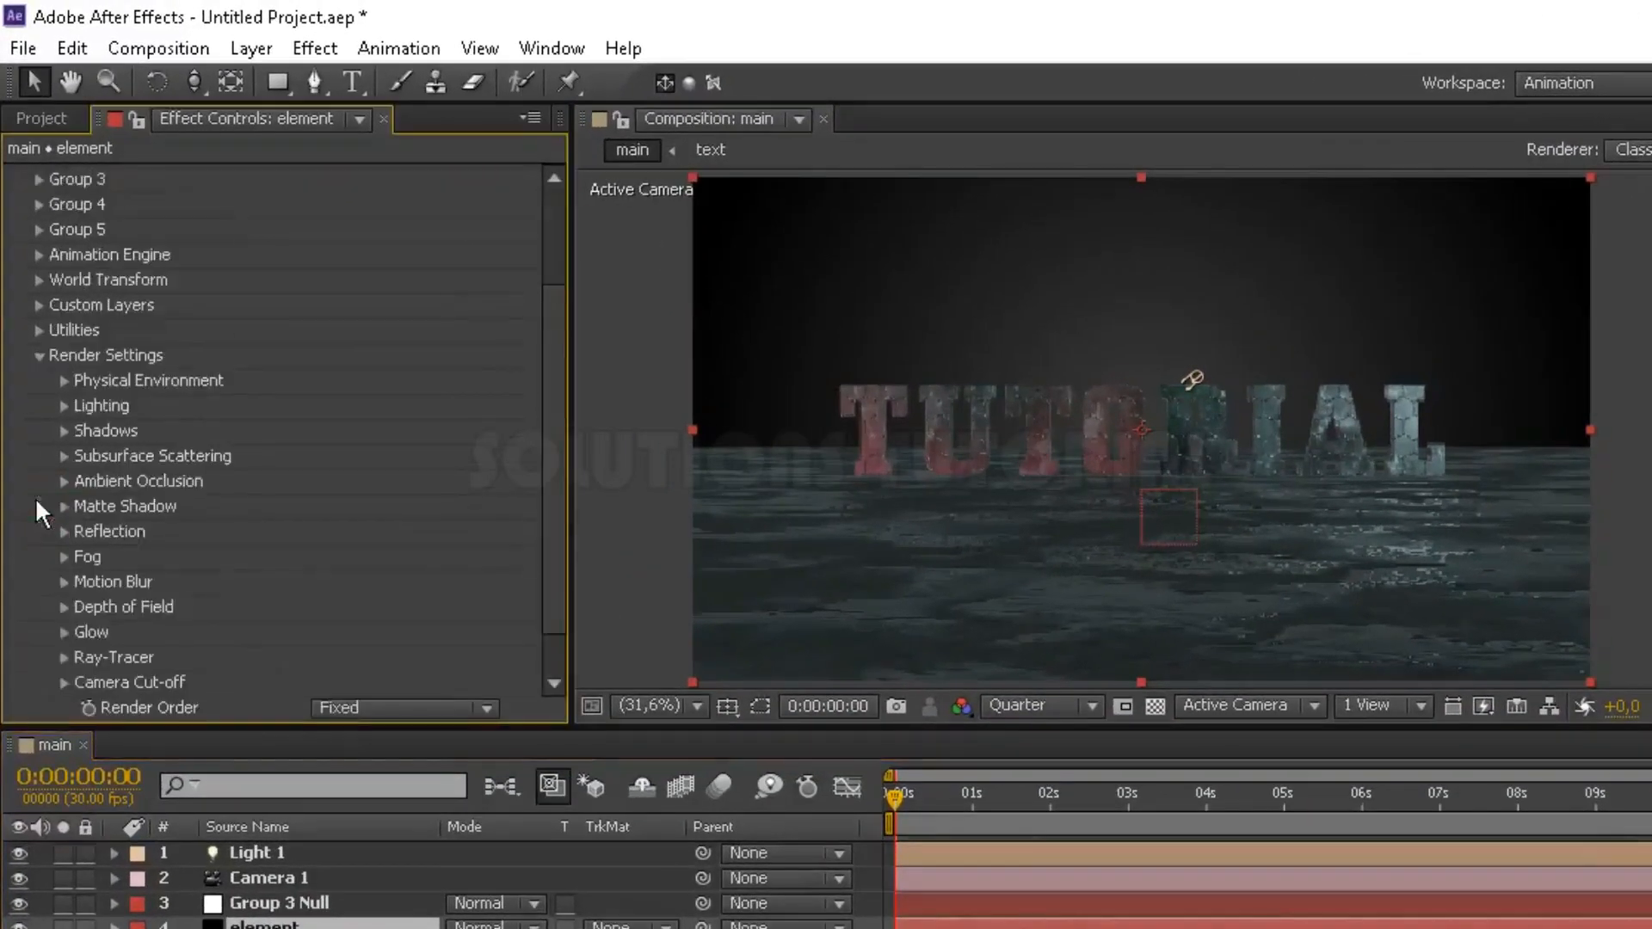
pyautogui.click(62, 406)
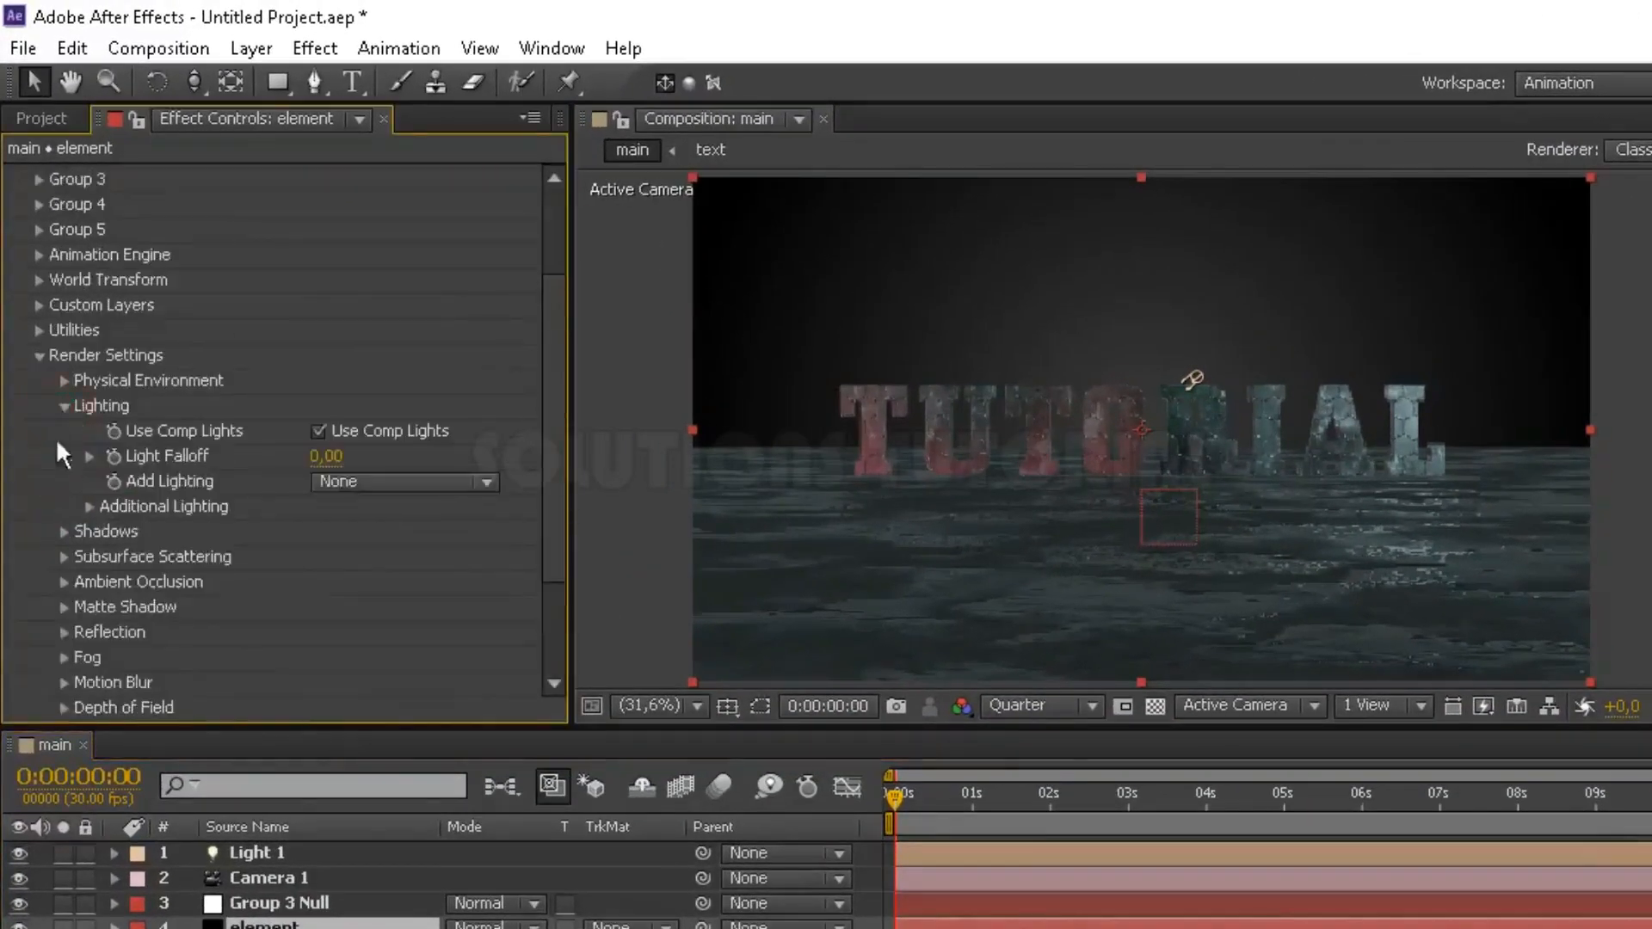
pyautogui.click(356, 481)
pyautogui.click(416, 688)
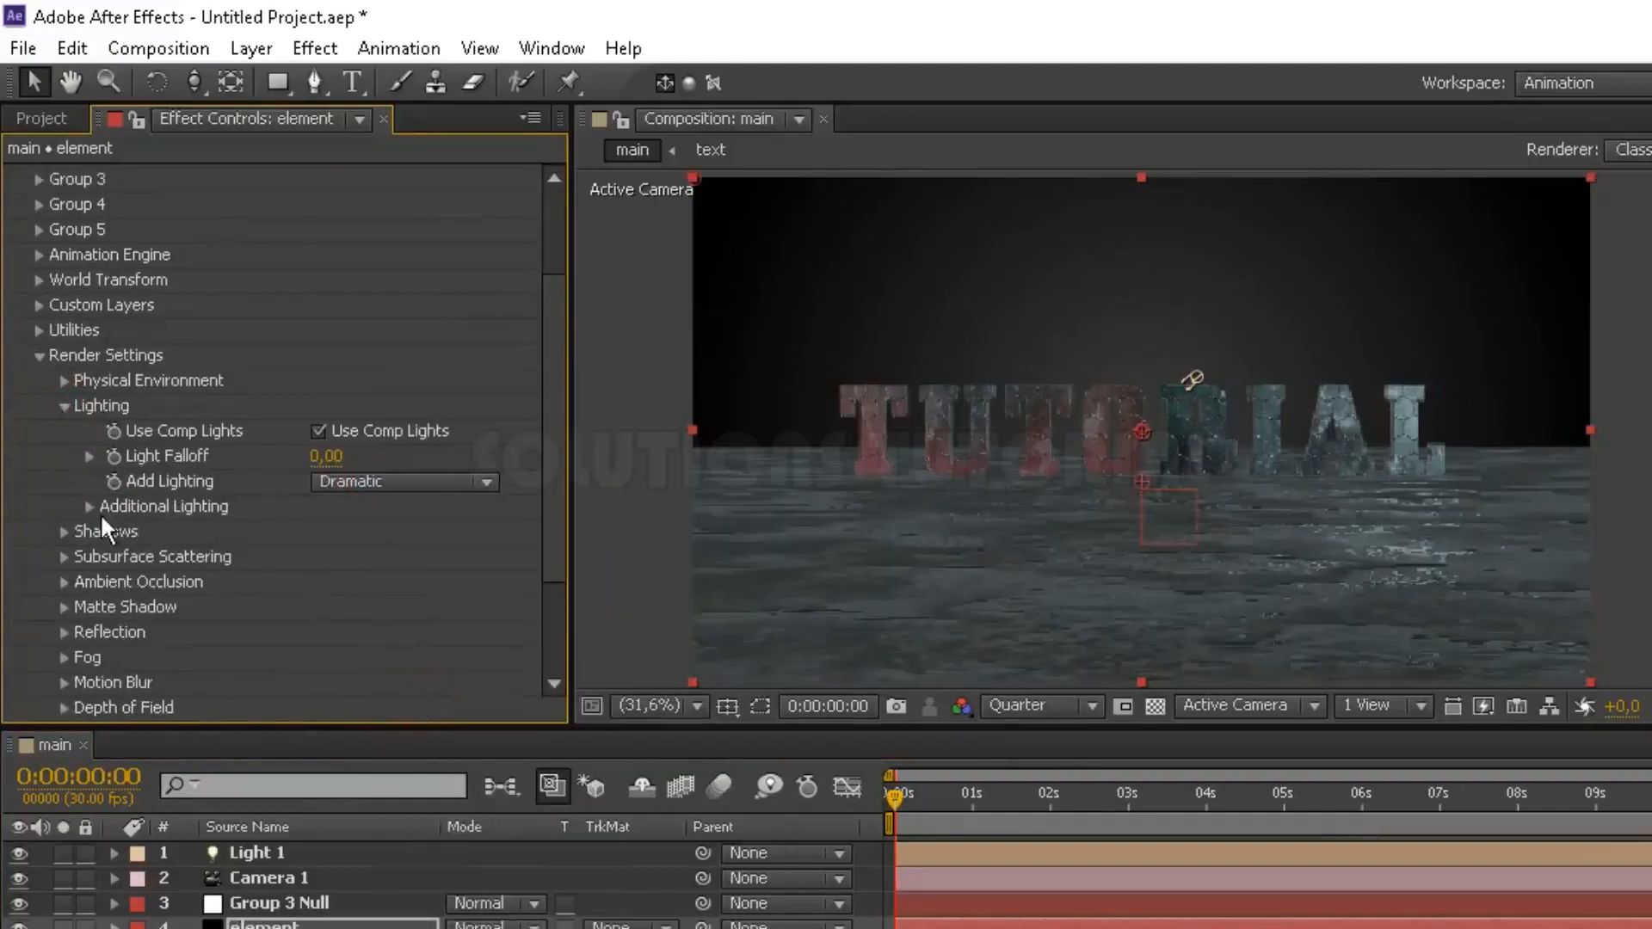
# Set the Additional Lighting's X Rotation to -60°.
pyautogui.click(93, 508)
pyautogui.click(115, 556)
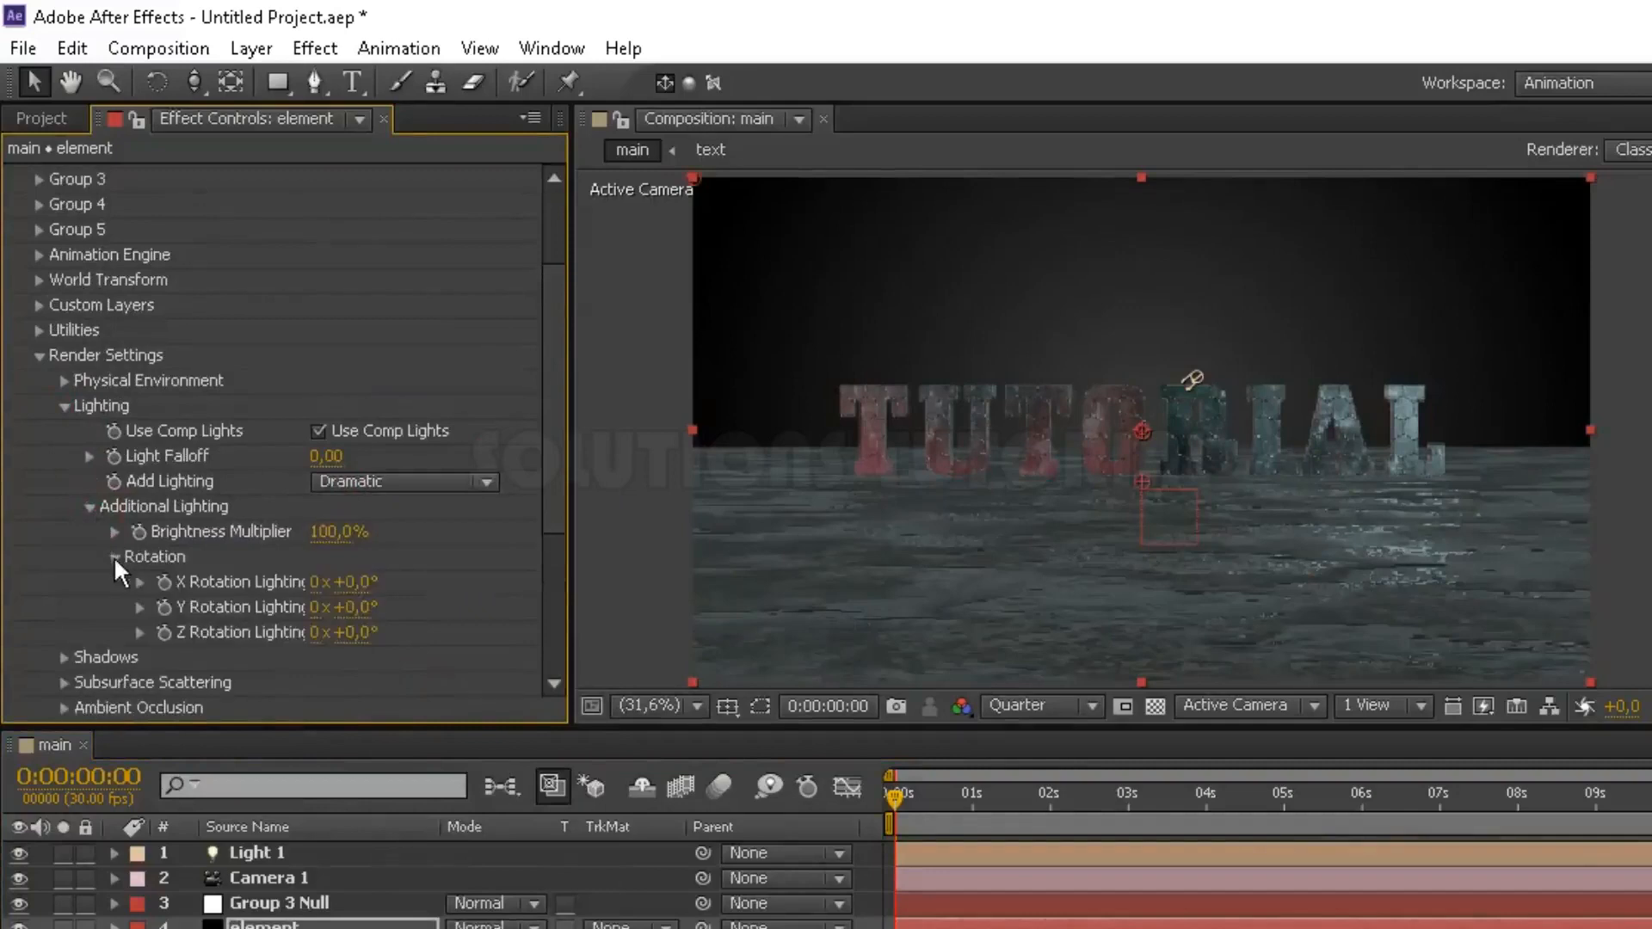
pyautogui.click(351, 583)
pyautogui.write('-')
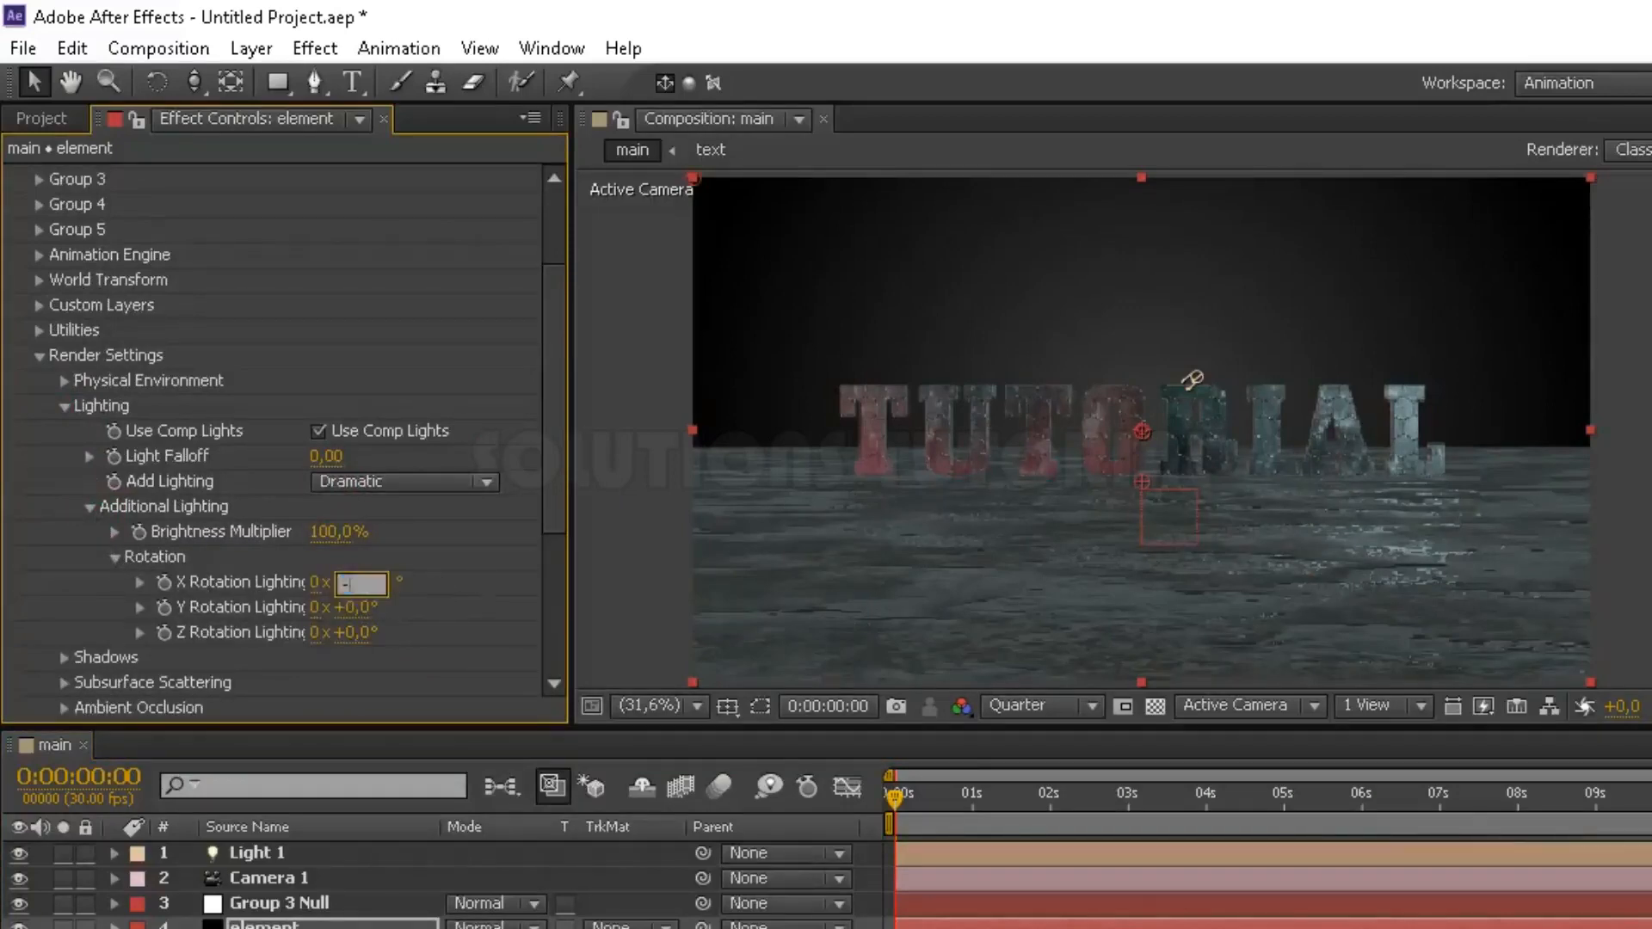
pyautogui.write('60')
pyautogui.press('Return')
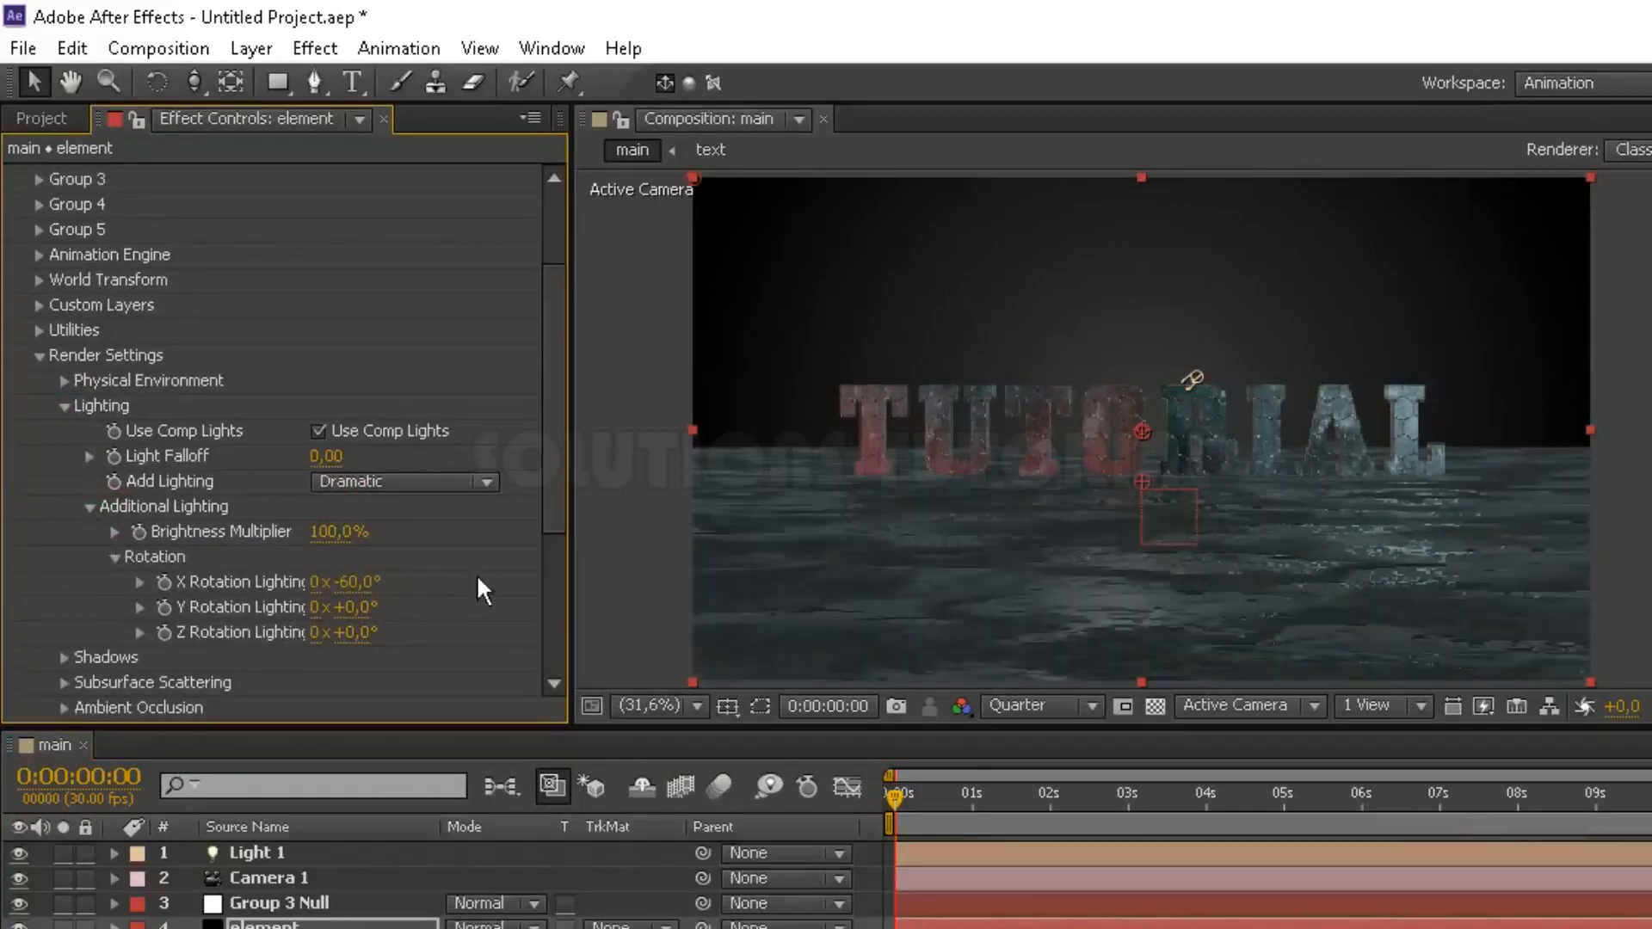
# Enable shadows in the element layer's Render Settings and set the Shadow Mode to Ray-Traced.
pyautogui.click(66, 404)
pyautogui.click(65, 431)
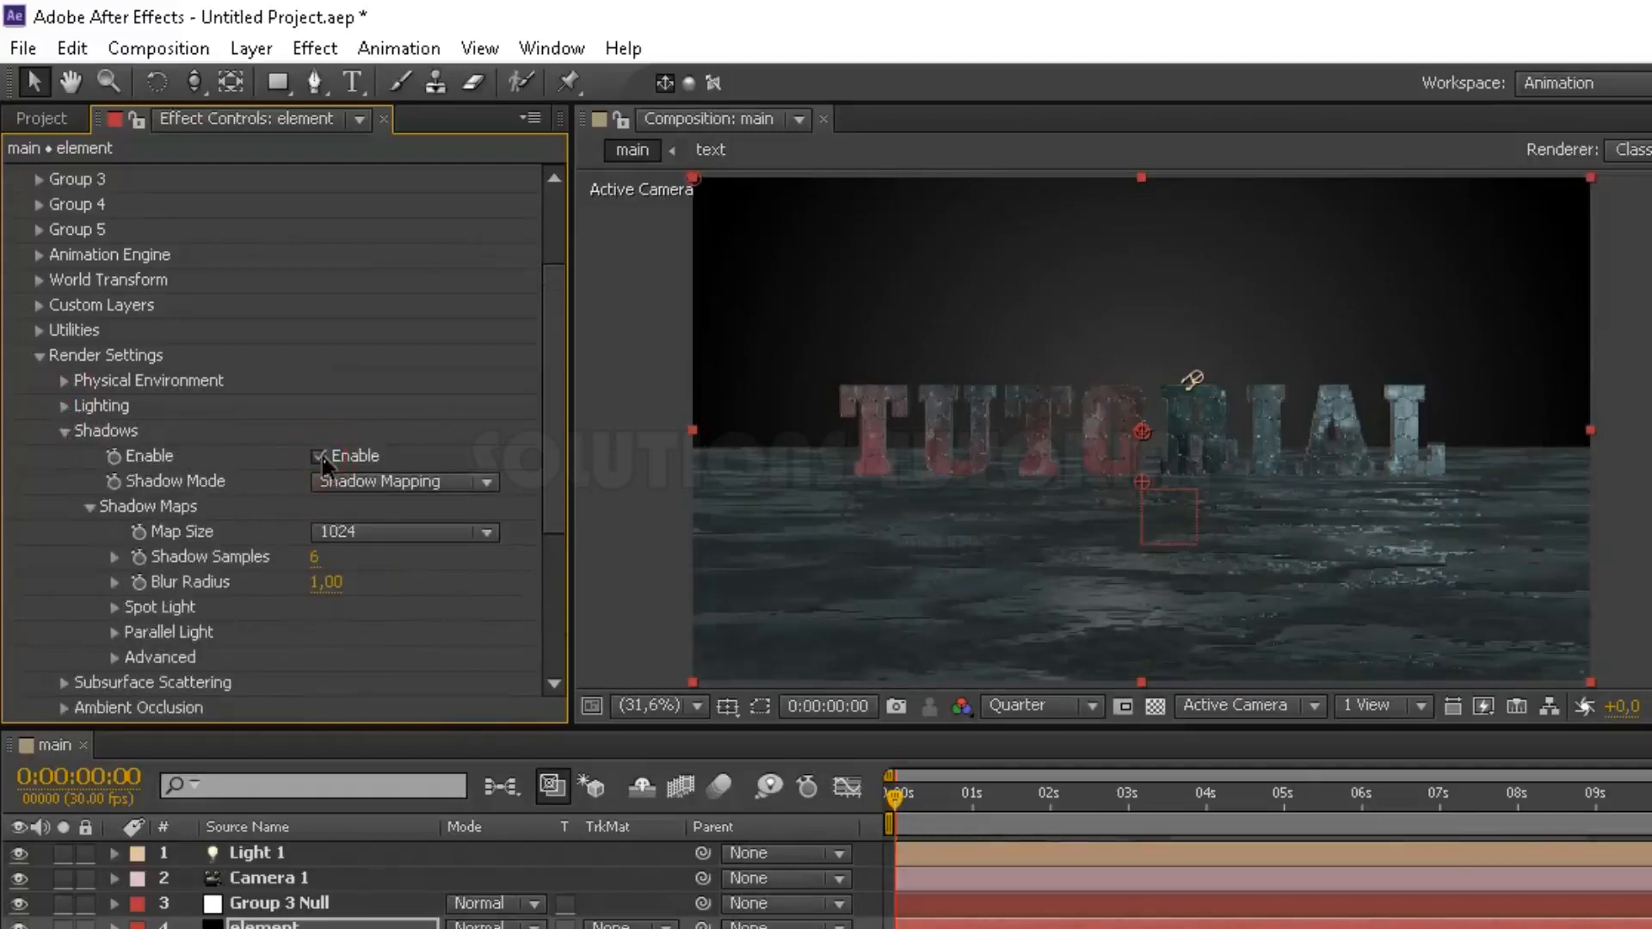
pyautogui.click(332, 481)
pyautogui.click(442, 542)
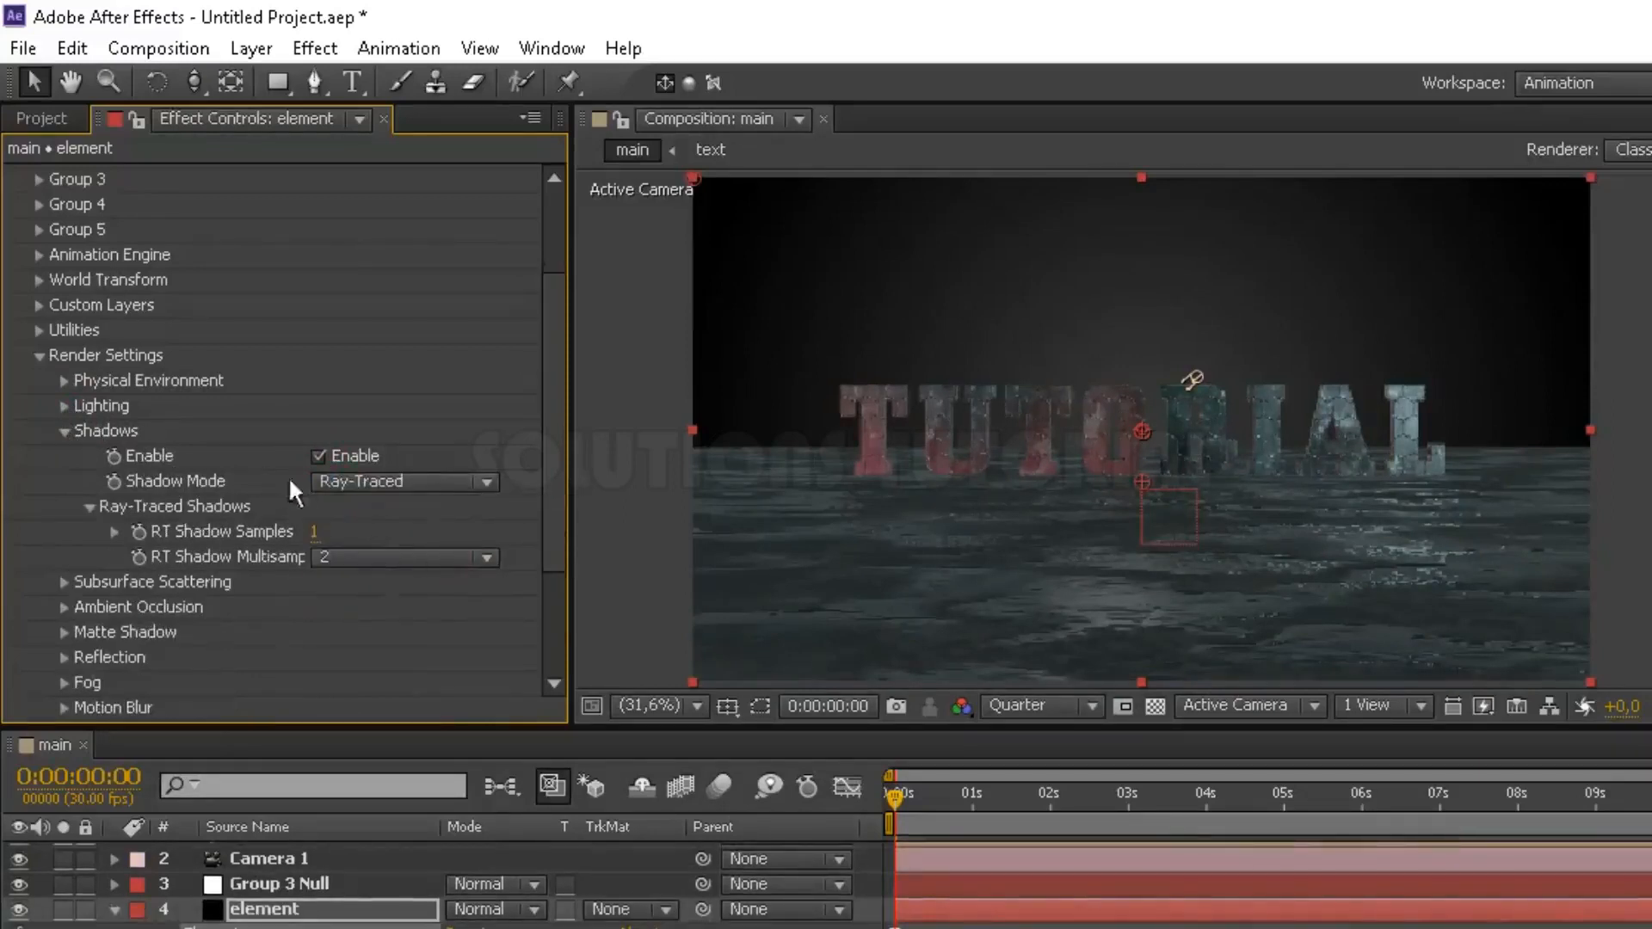
pyautogui.click(67, 429)
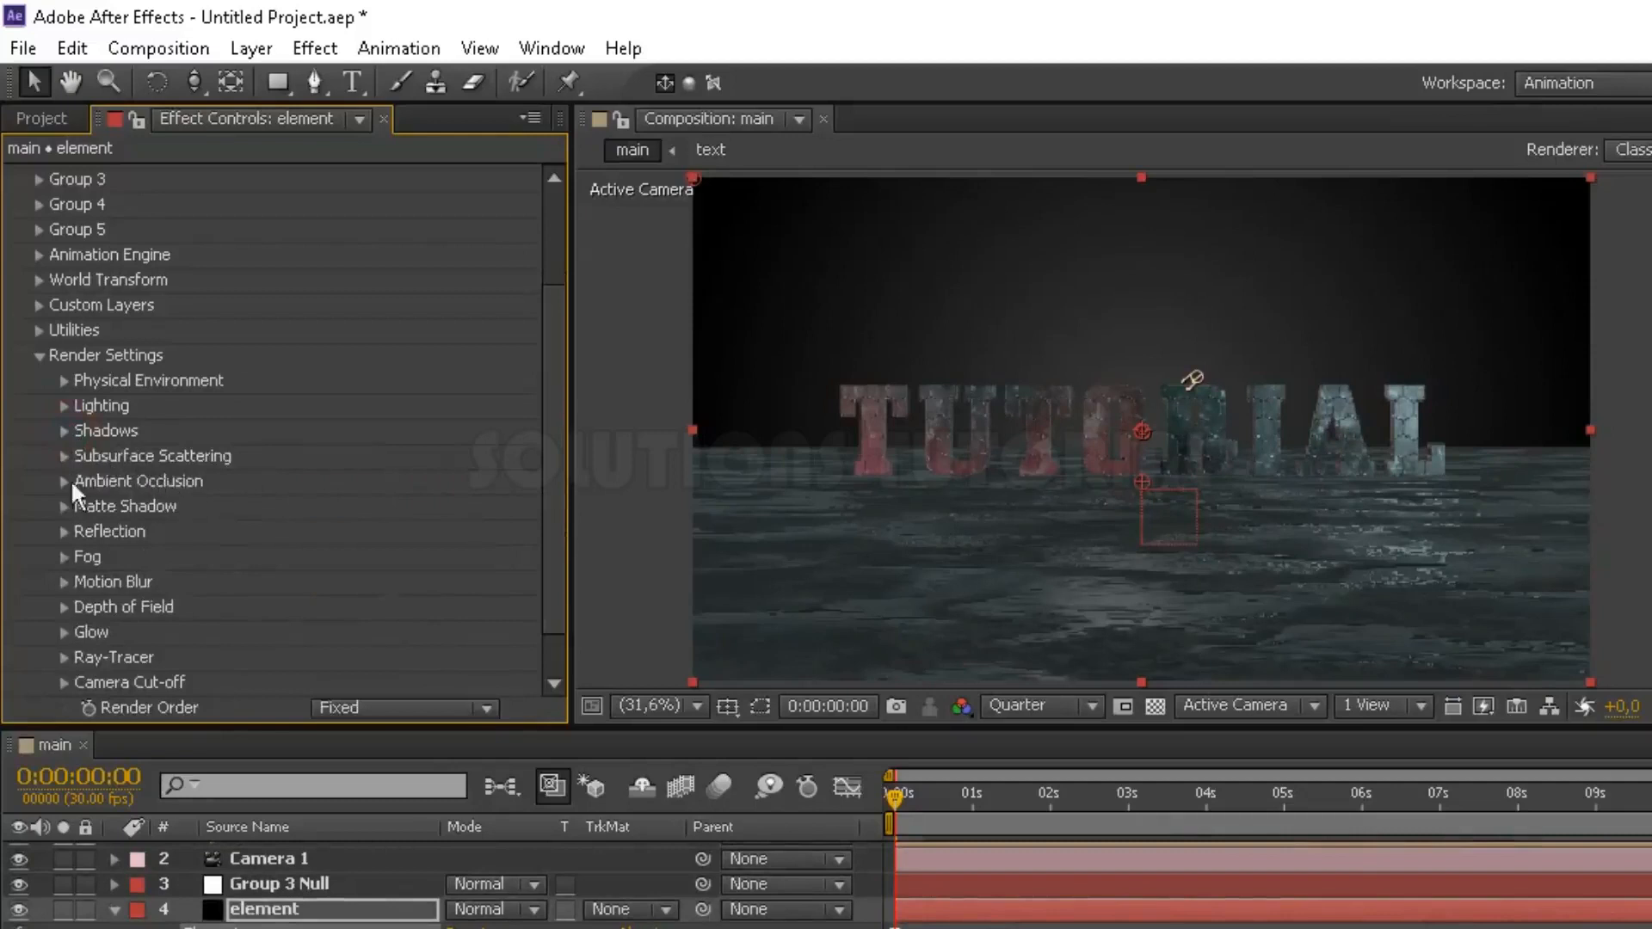
# Enable ambient occlusion in the element layer's Render Settings and set the AO Mode to Ray-Traced.
pyautogui.click(65, 481)
pyautogui.scroll(-3, 63, 484)
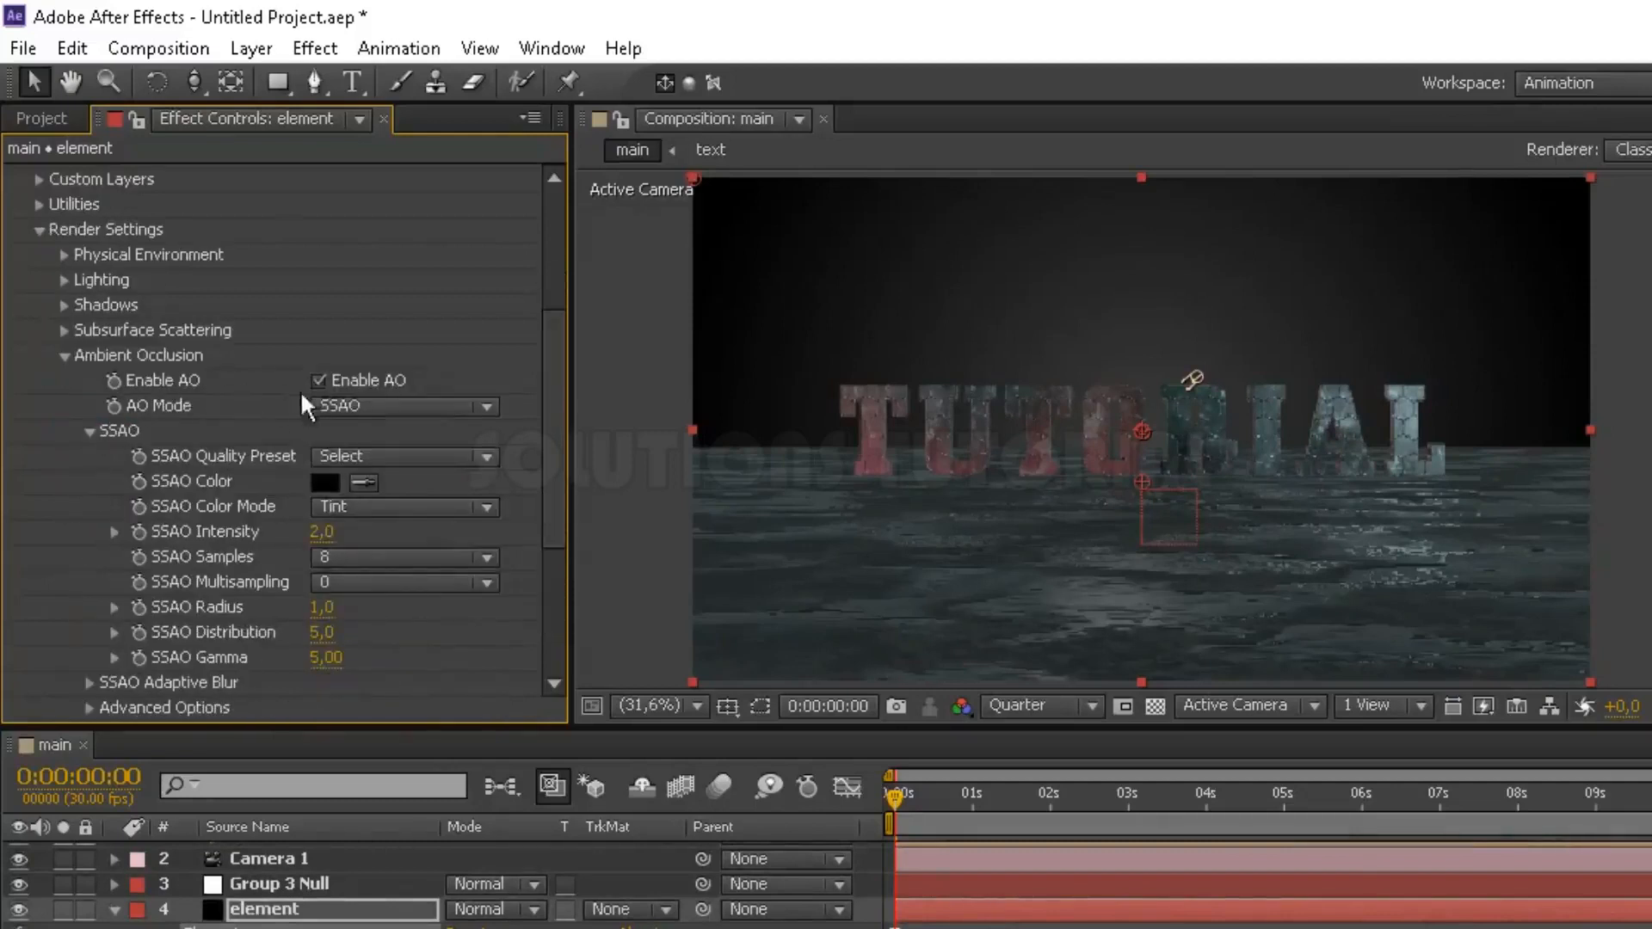
pyautogui.click(322, 401)
pyautogui.click(499, 467)
pyautogui.scroll(-3, 504, 466)
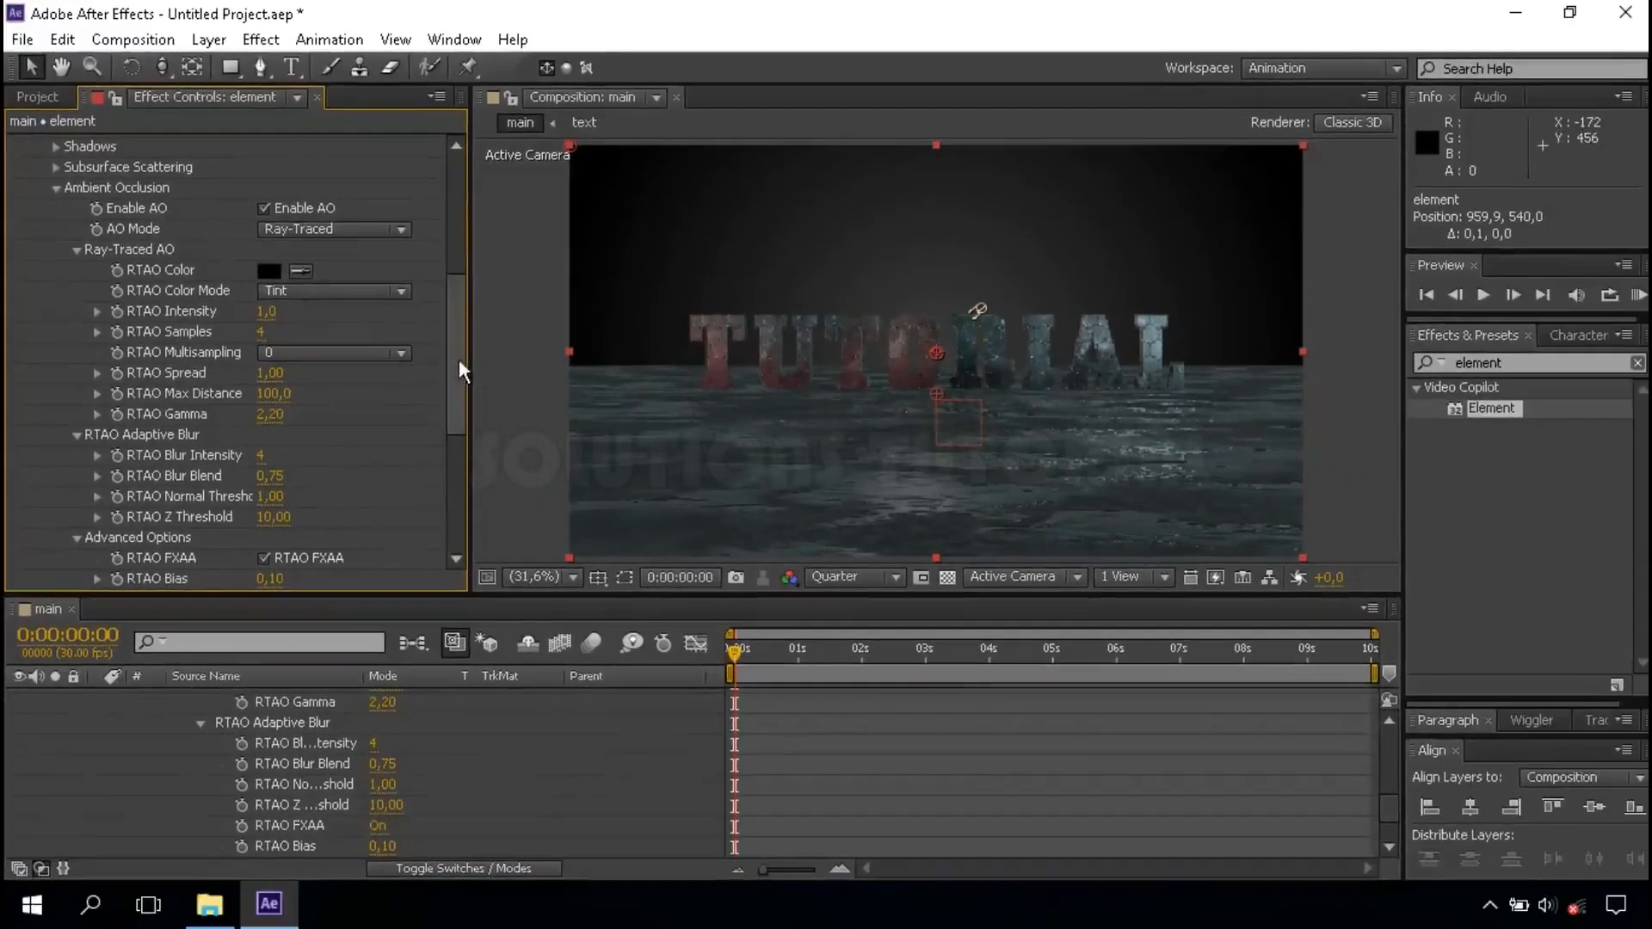
pyautogui.moveTo(458, 359); pyautogui.dragTo(456, 270)
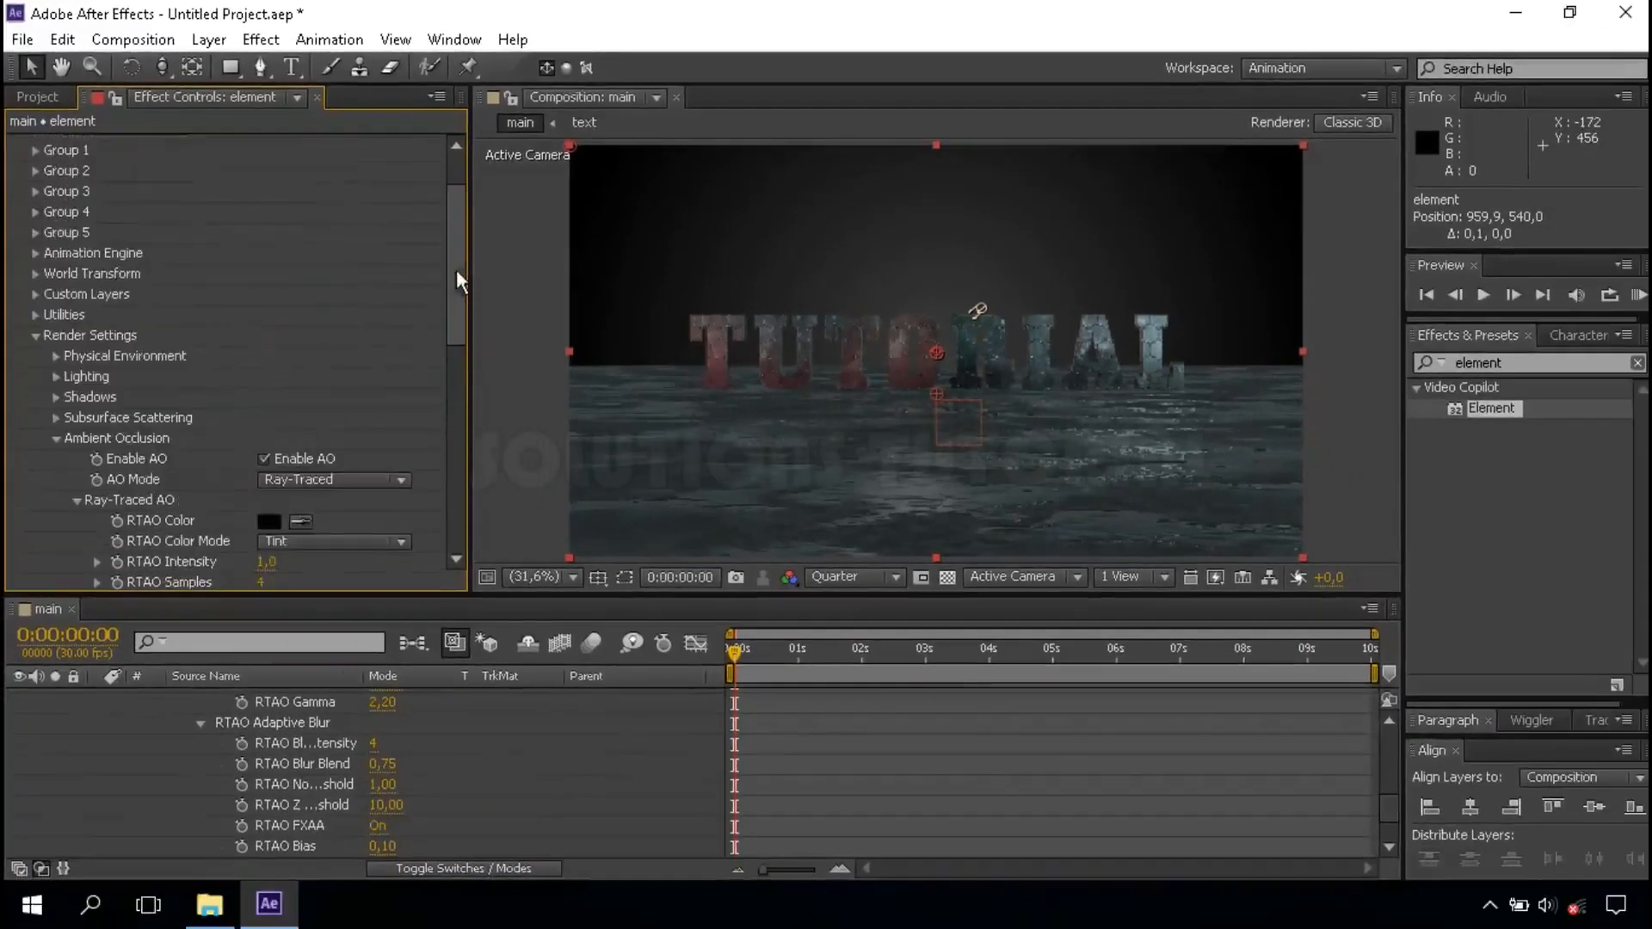
pyautogui.click(56, 439)
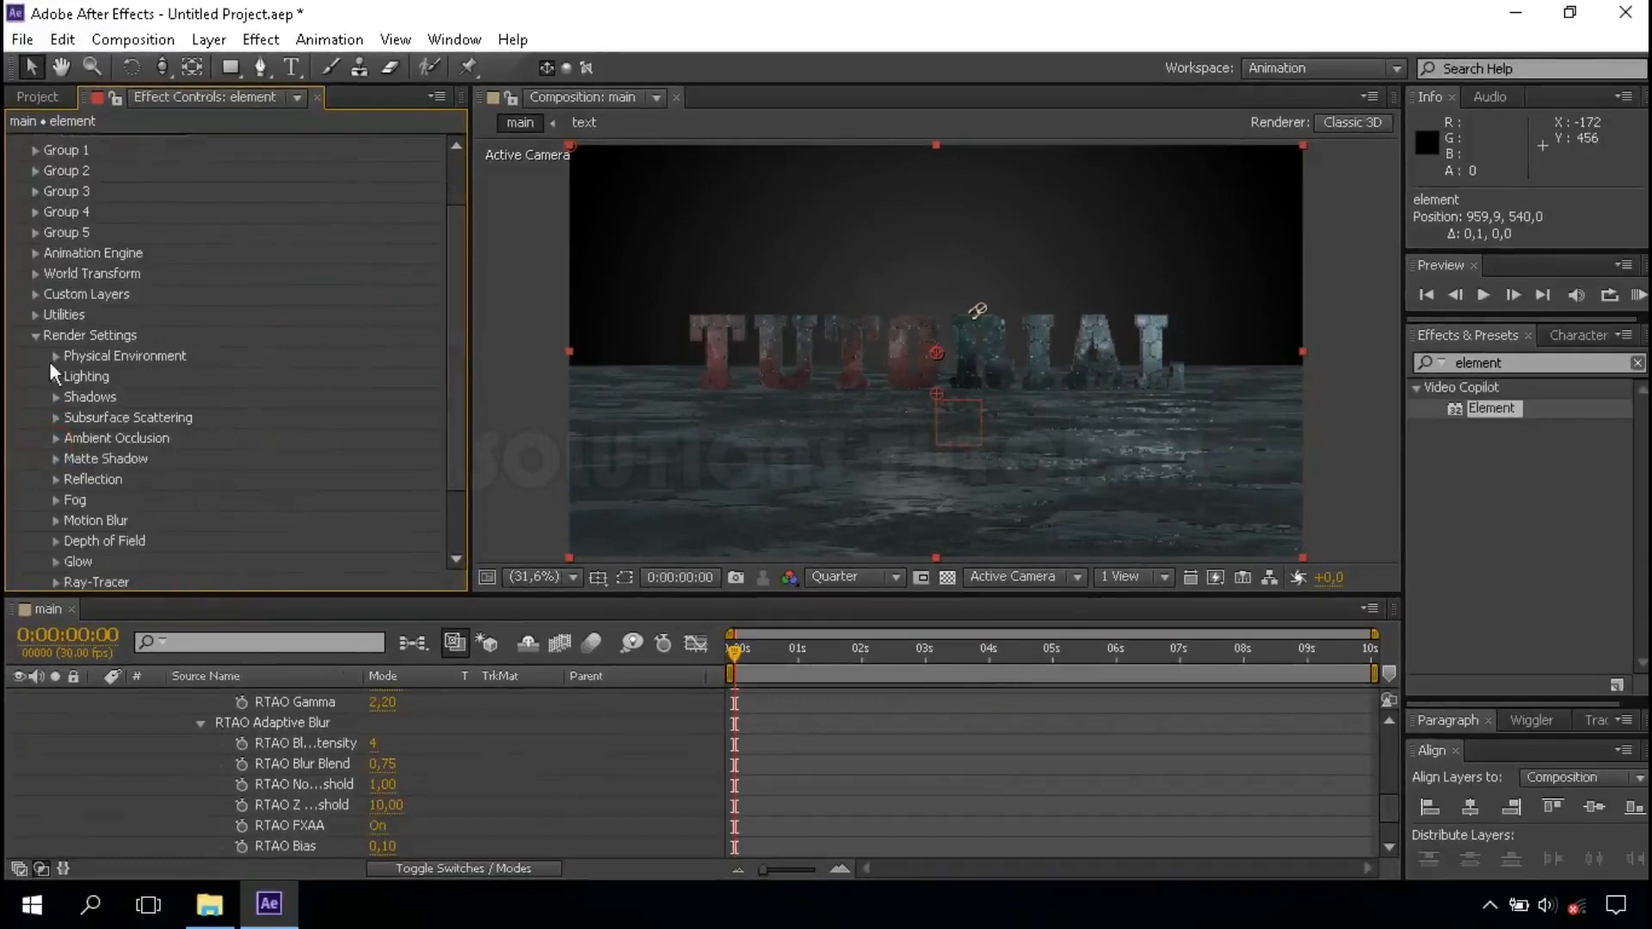
pyautogui.click(39, 336)
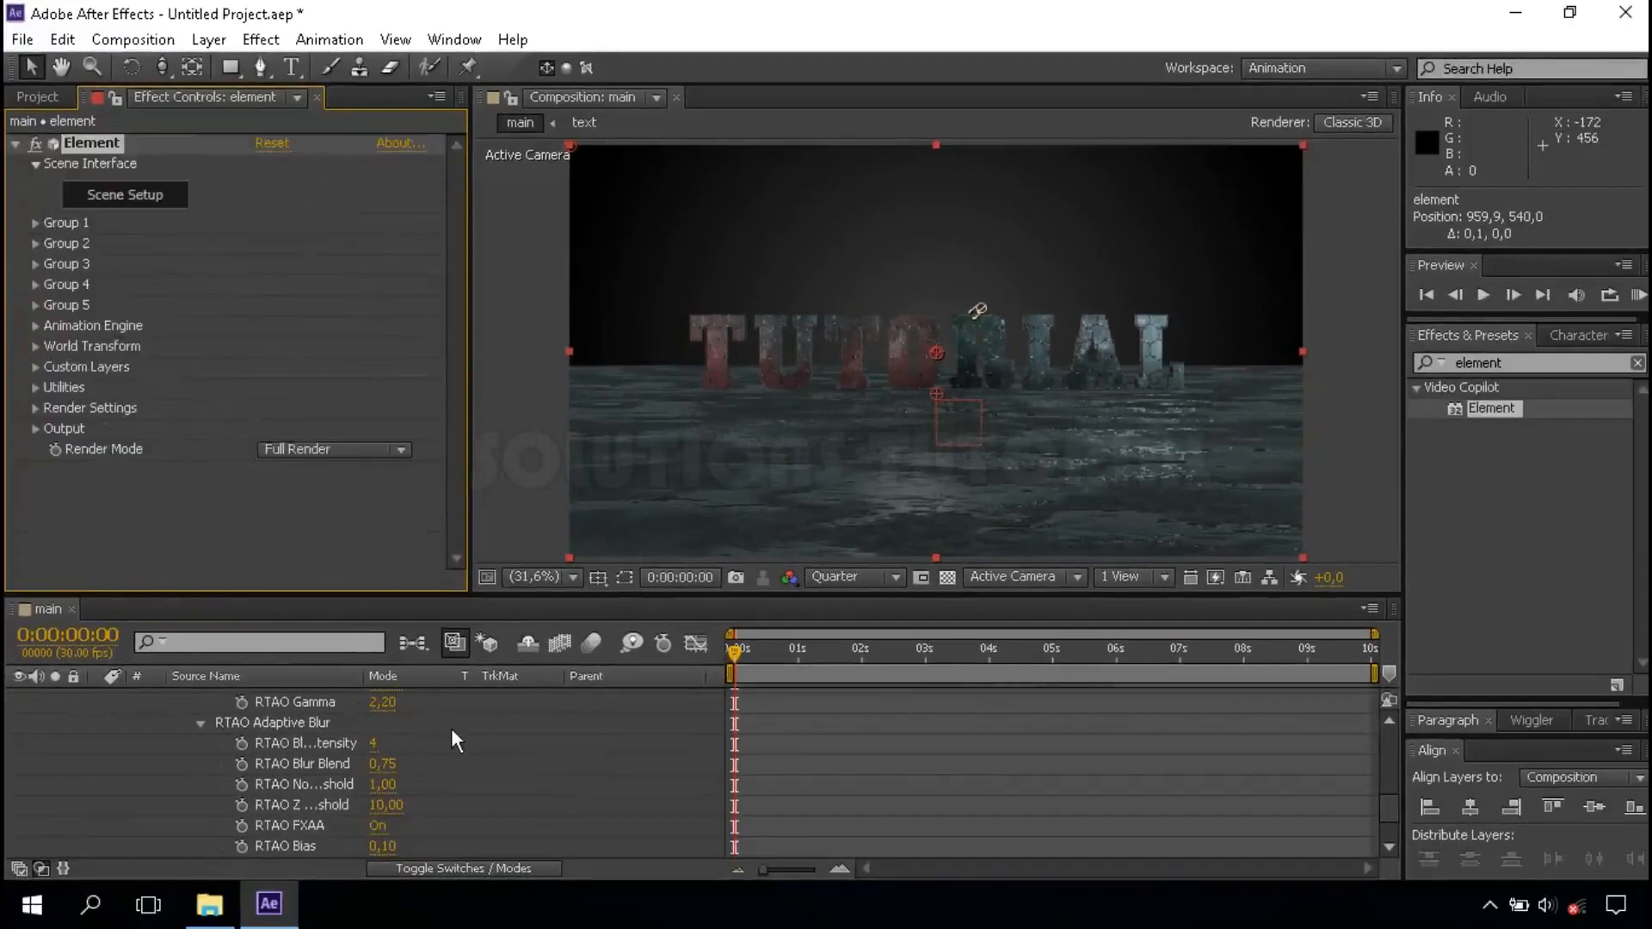
# Create a second shadow-casting parallel light at 150% intensity with smooth falloff, coloured light orange FEC898.
pyautogui.scroll(10, 451, 728)
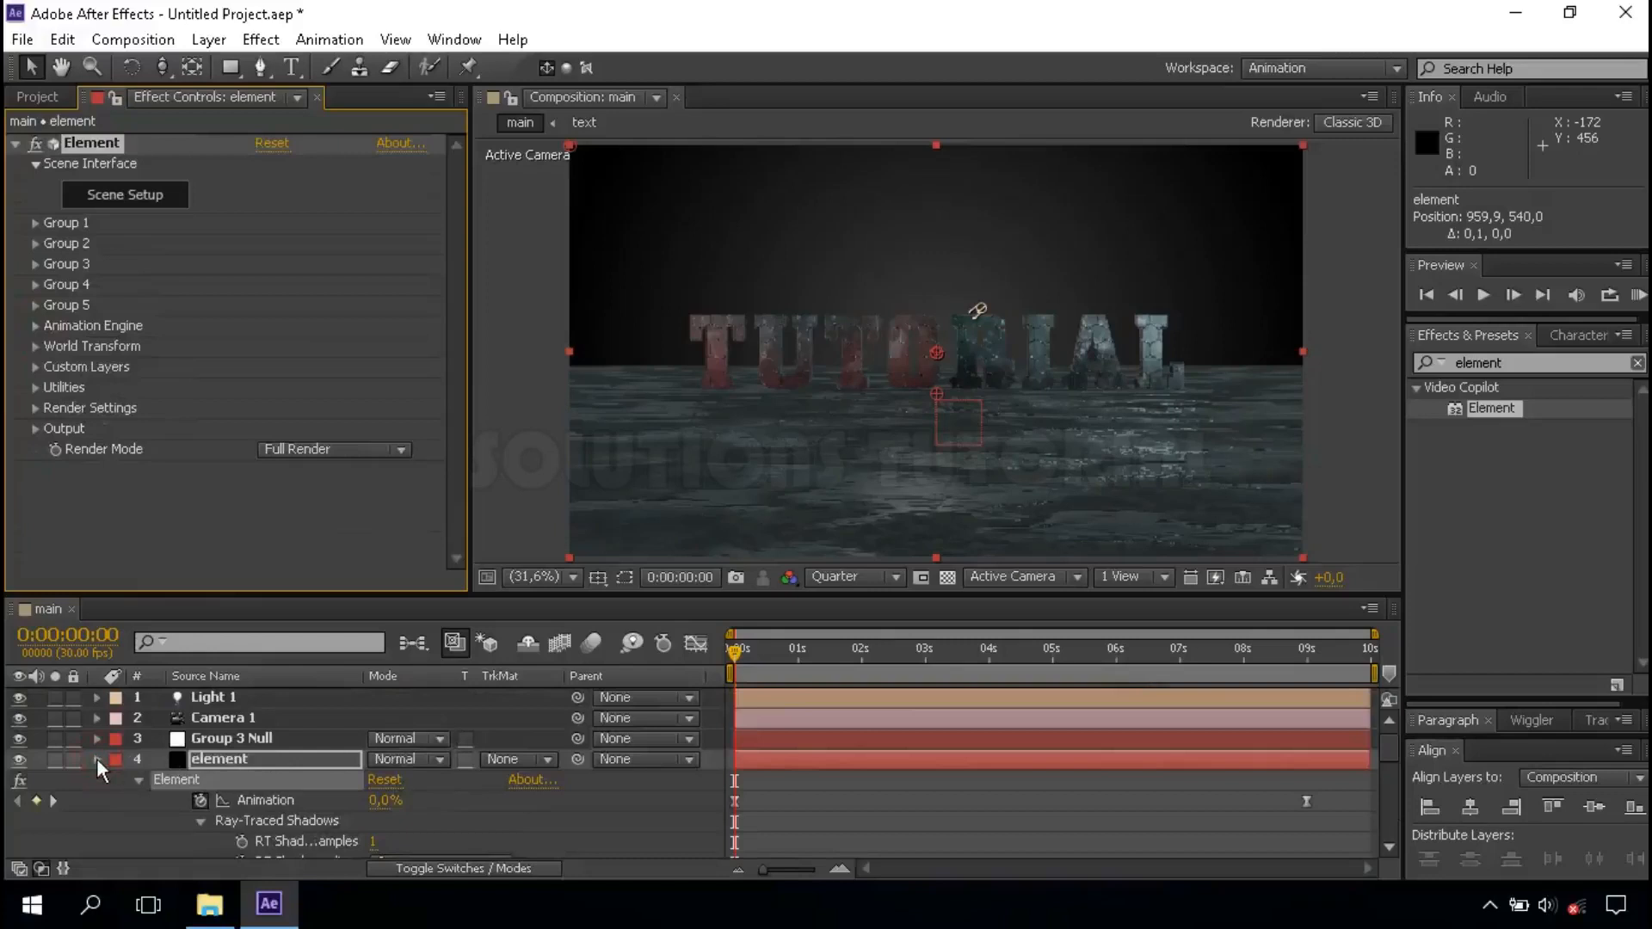
pyautogui.click(97, 757)
pyautogui.click(317, 845)
pyautogui.rightClick(316, 845)
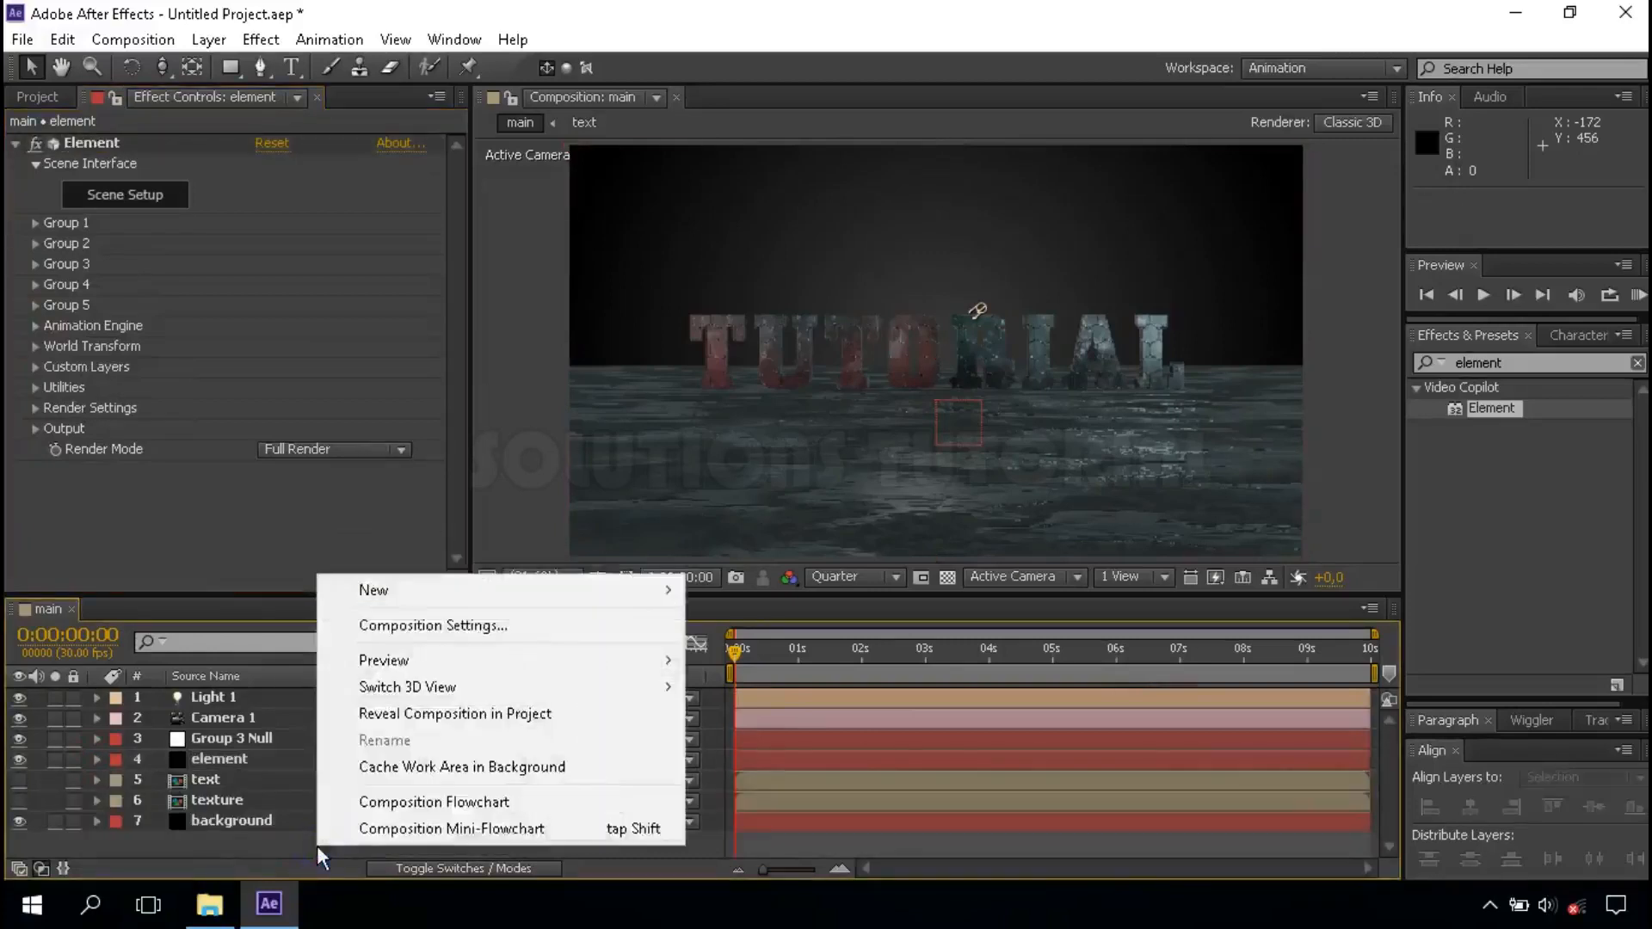
pyautogui.moveTo(413, 591)
pyautogui.click(789, 680)
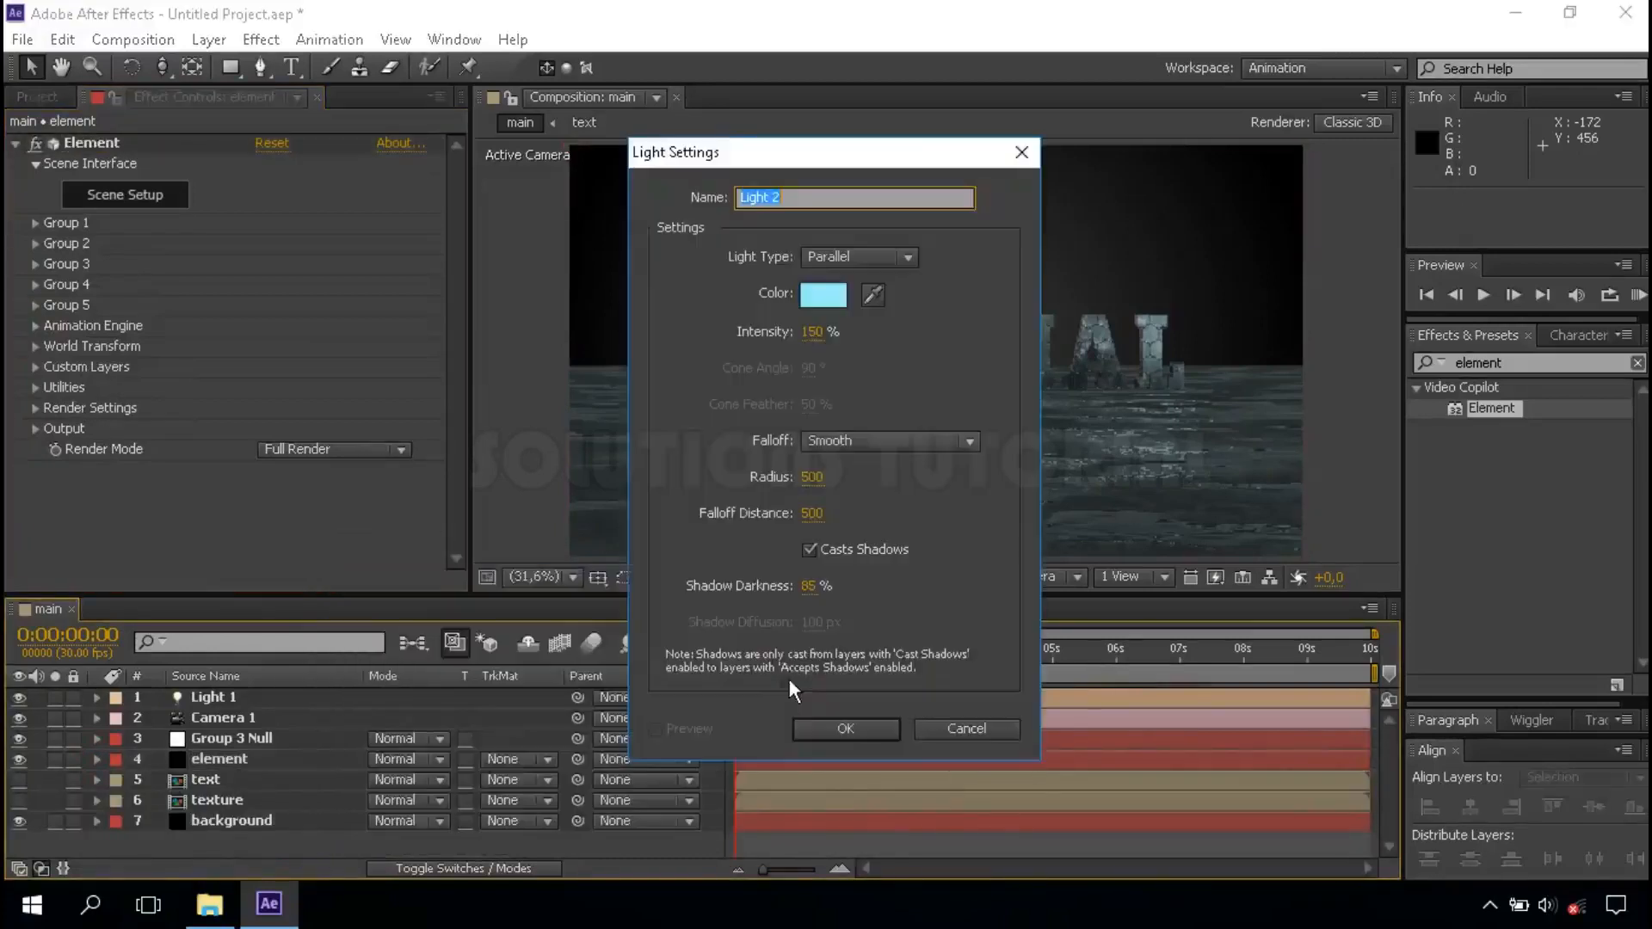
pyautogui.click(808, 301)
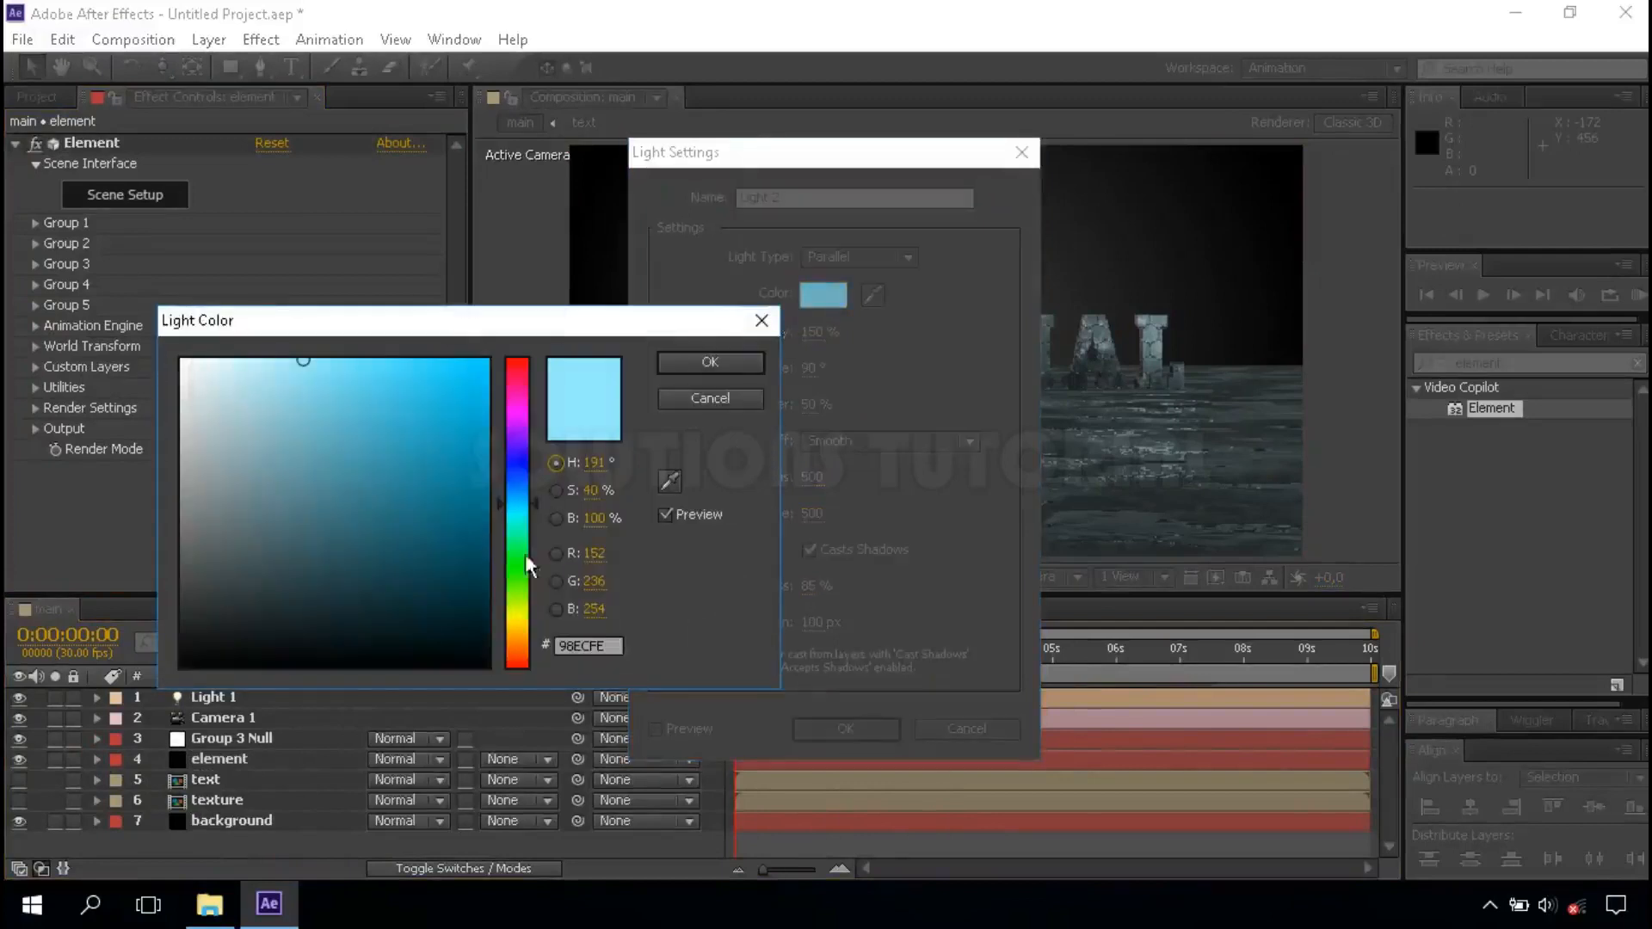
pyautogui.click(515, 643)
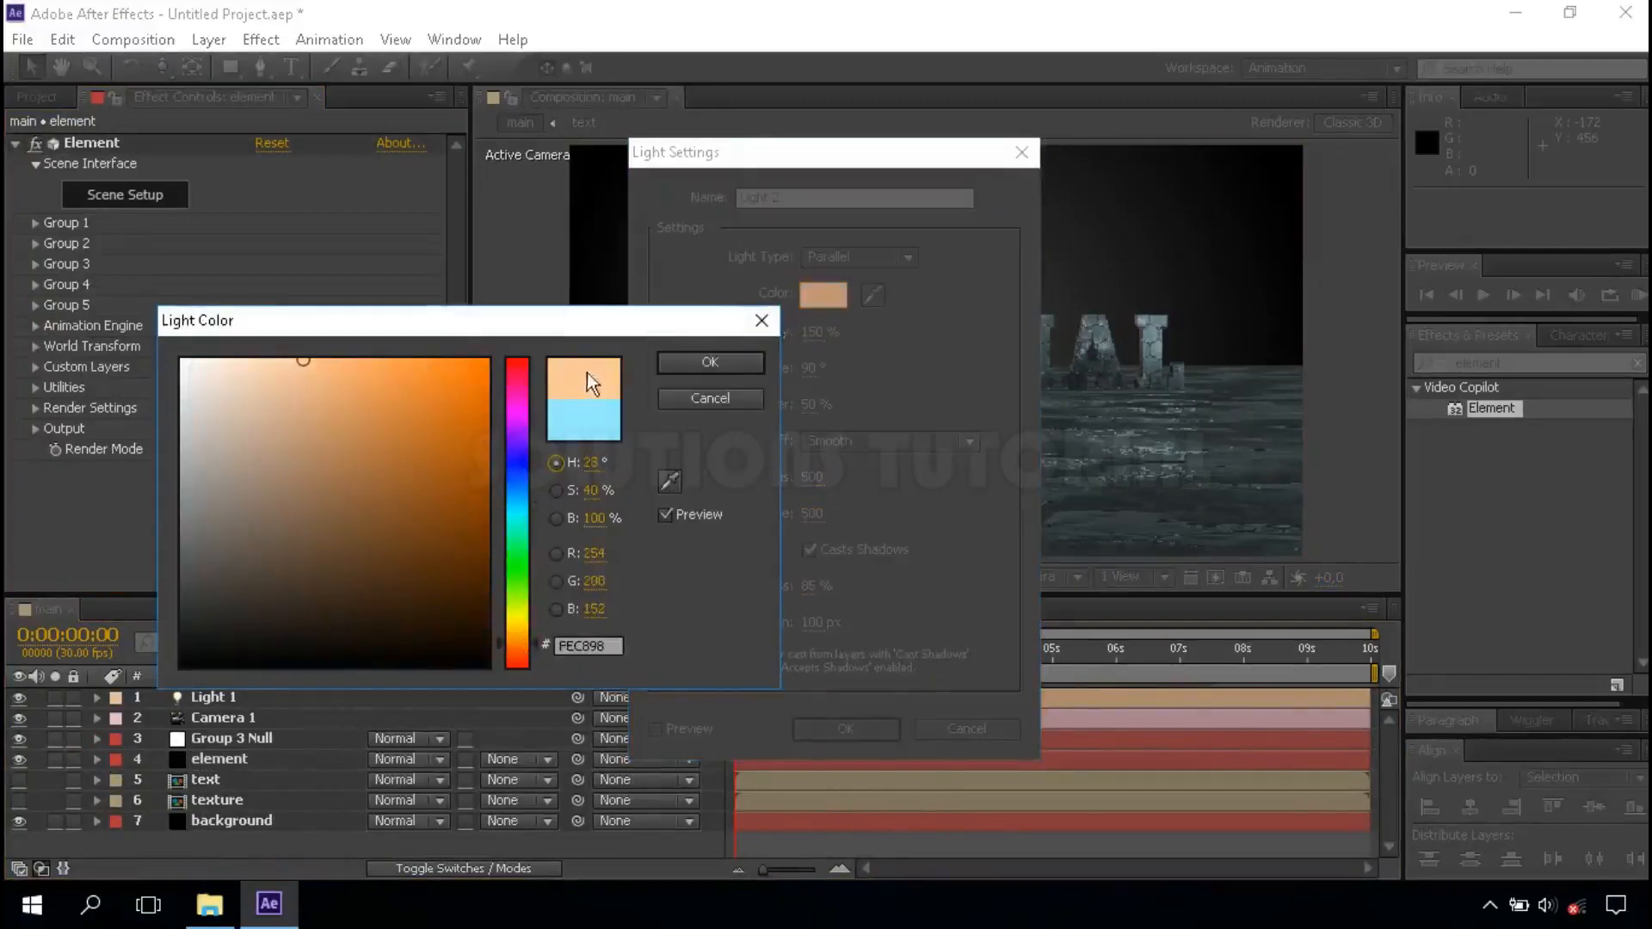
pyautogui.click(722, 361)
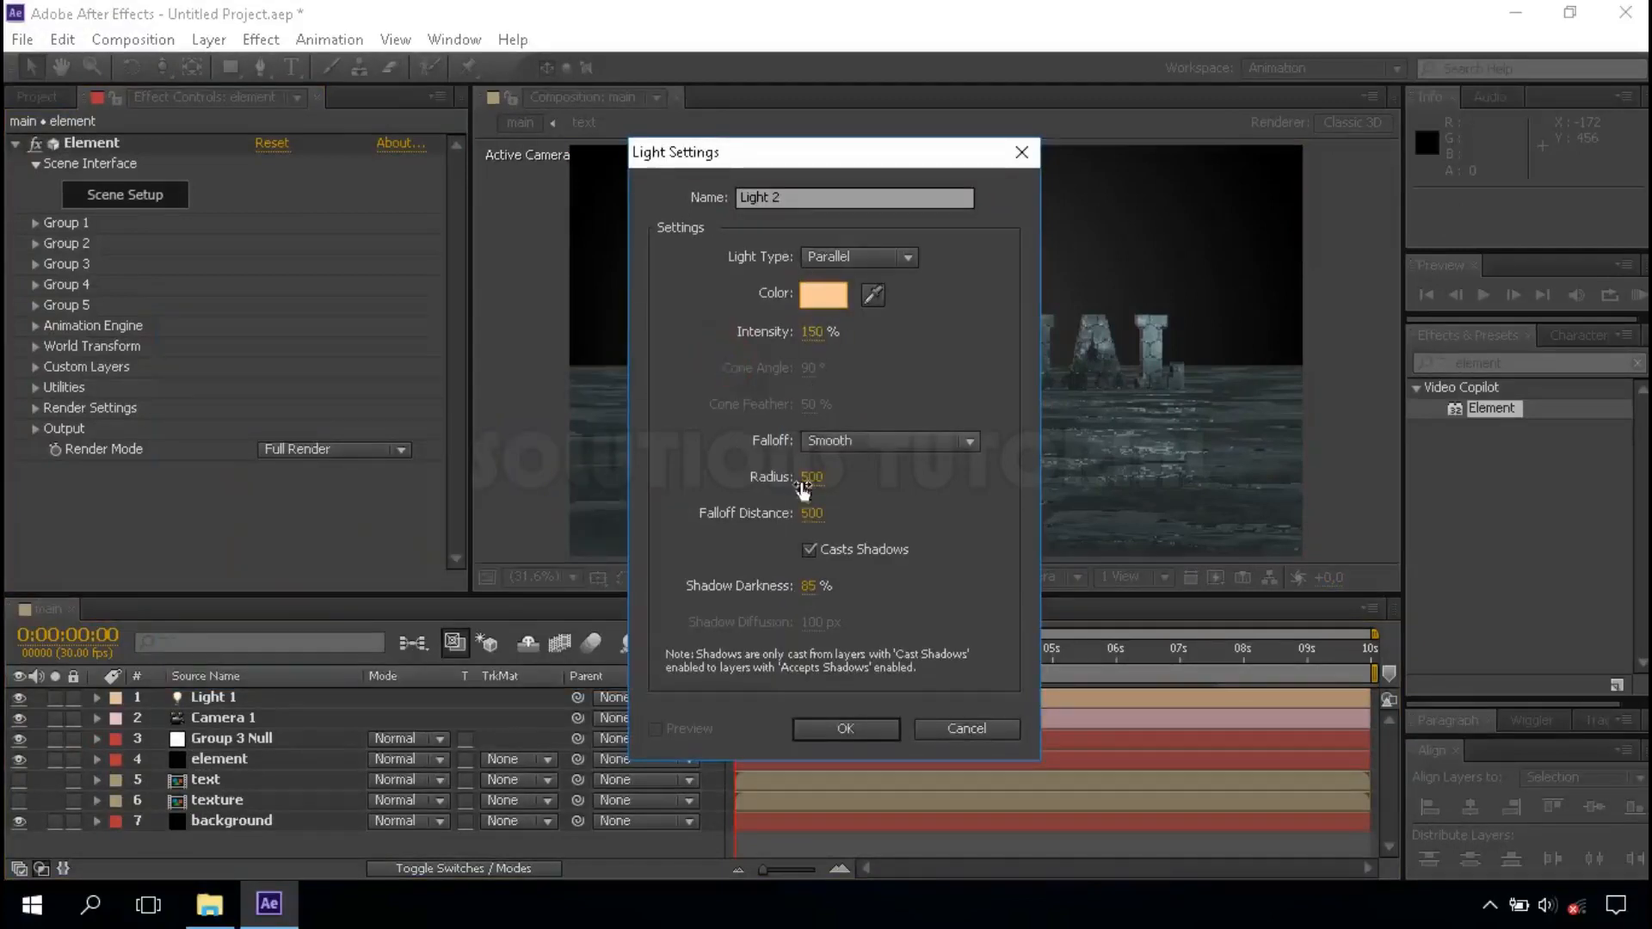
pyautogui.click(847, 724)
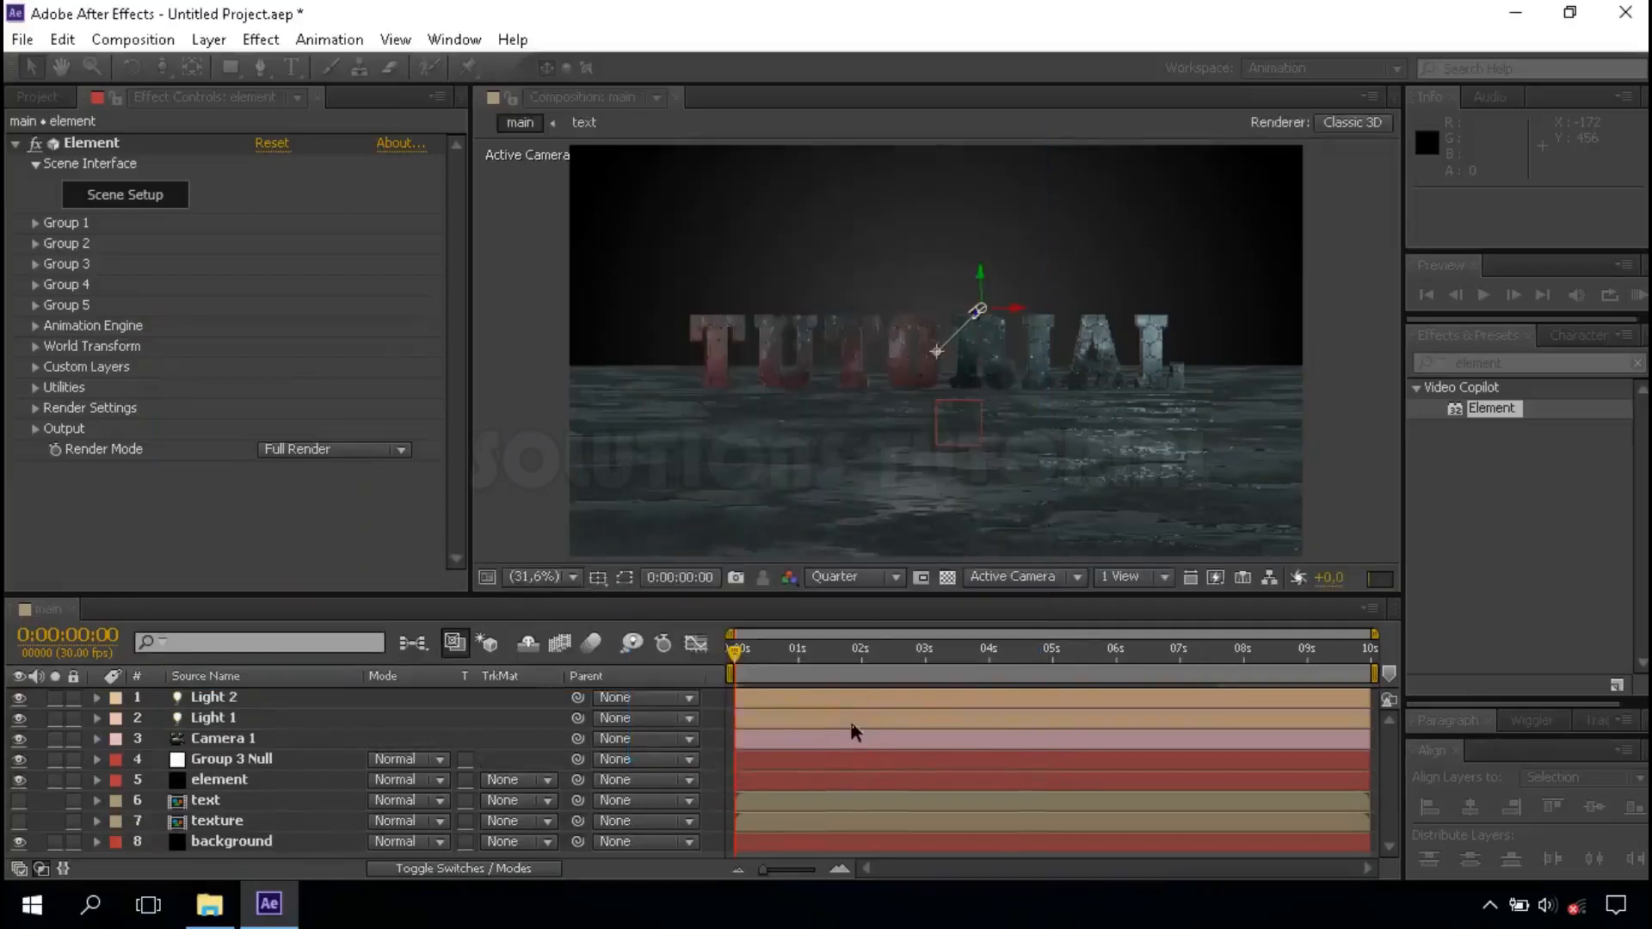
# Move Light 2 above the first T, to about 564.1, 460, -644.4, and aim its point of interest at about 896.2, 564, 22.3.
pyautogui.click(311, 693)
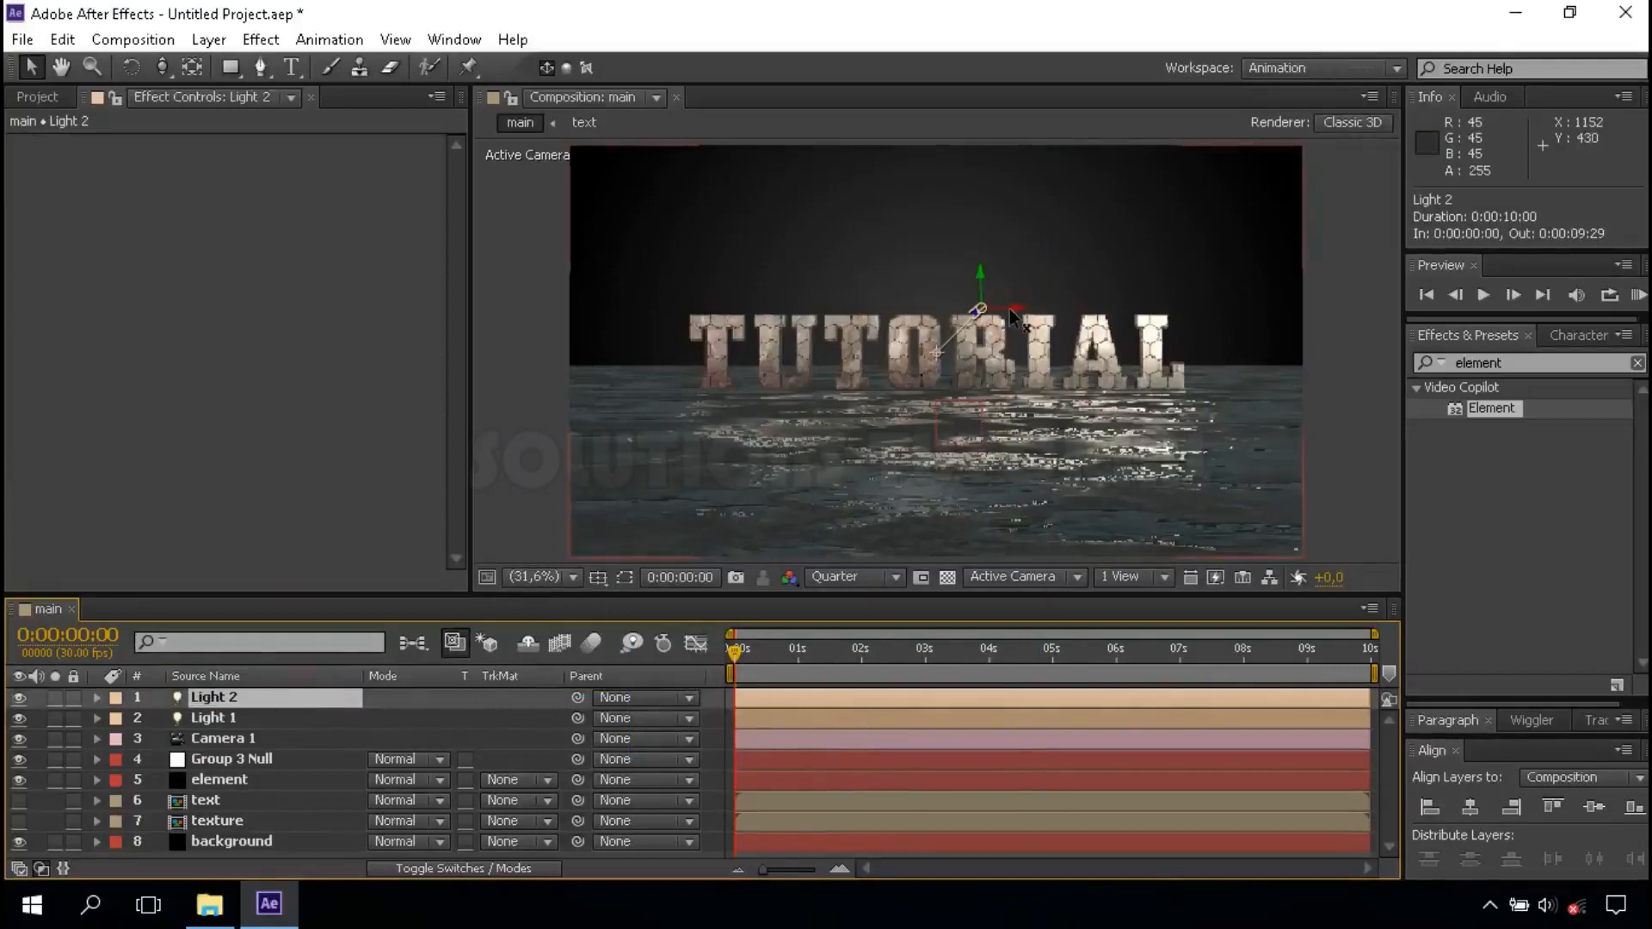
pyautogui.moveTo(1010, 313); pyautogui.dragTo(948, 361)
pyautogui.moveTo(830, 308); pyautogui.dragTo(727, 312)
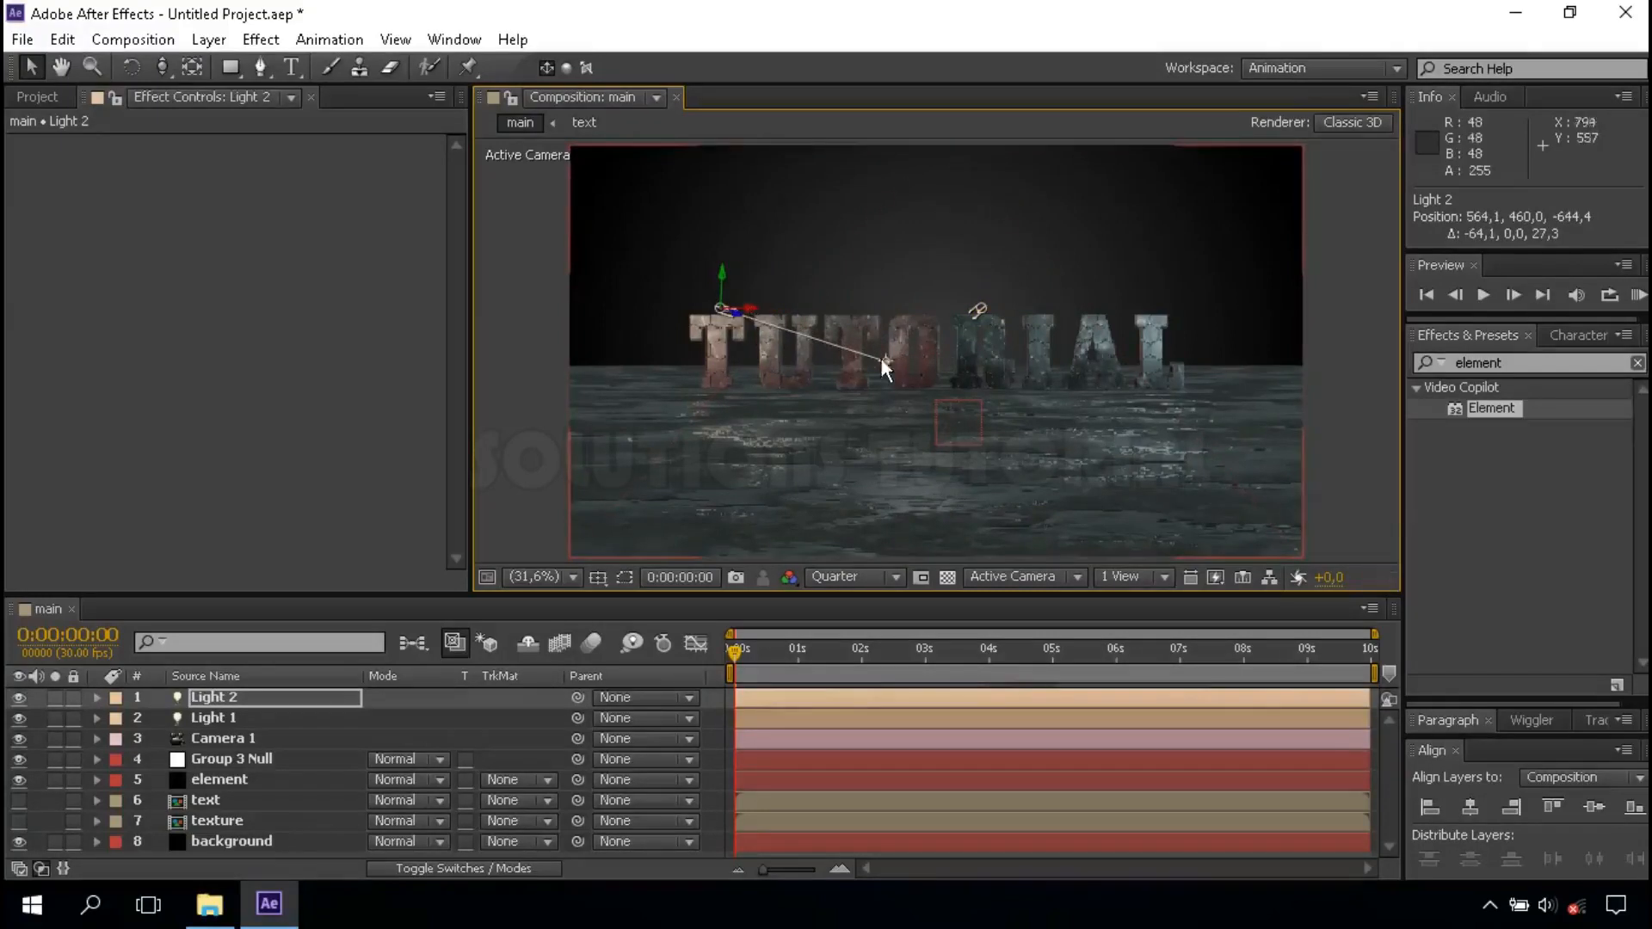
pyautogui.moveTo(886, 360); pyautogui.dragTo(1017, 389)
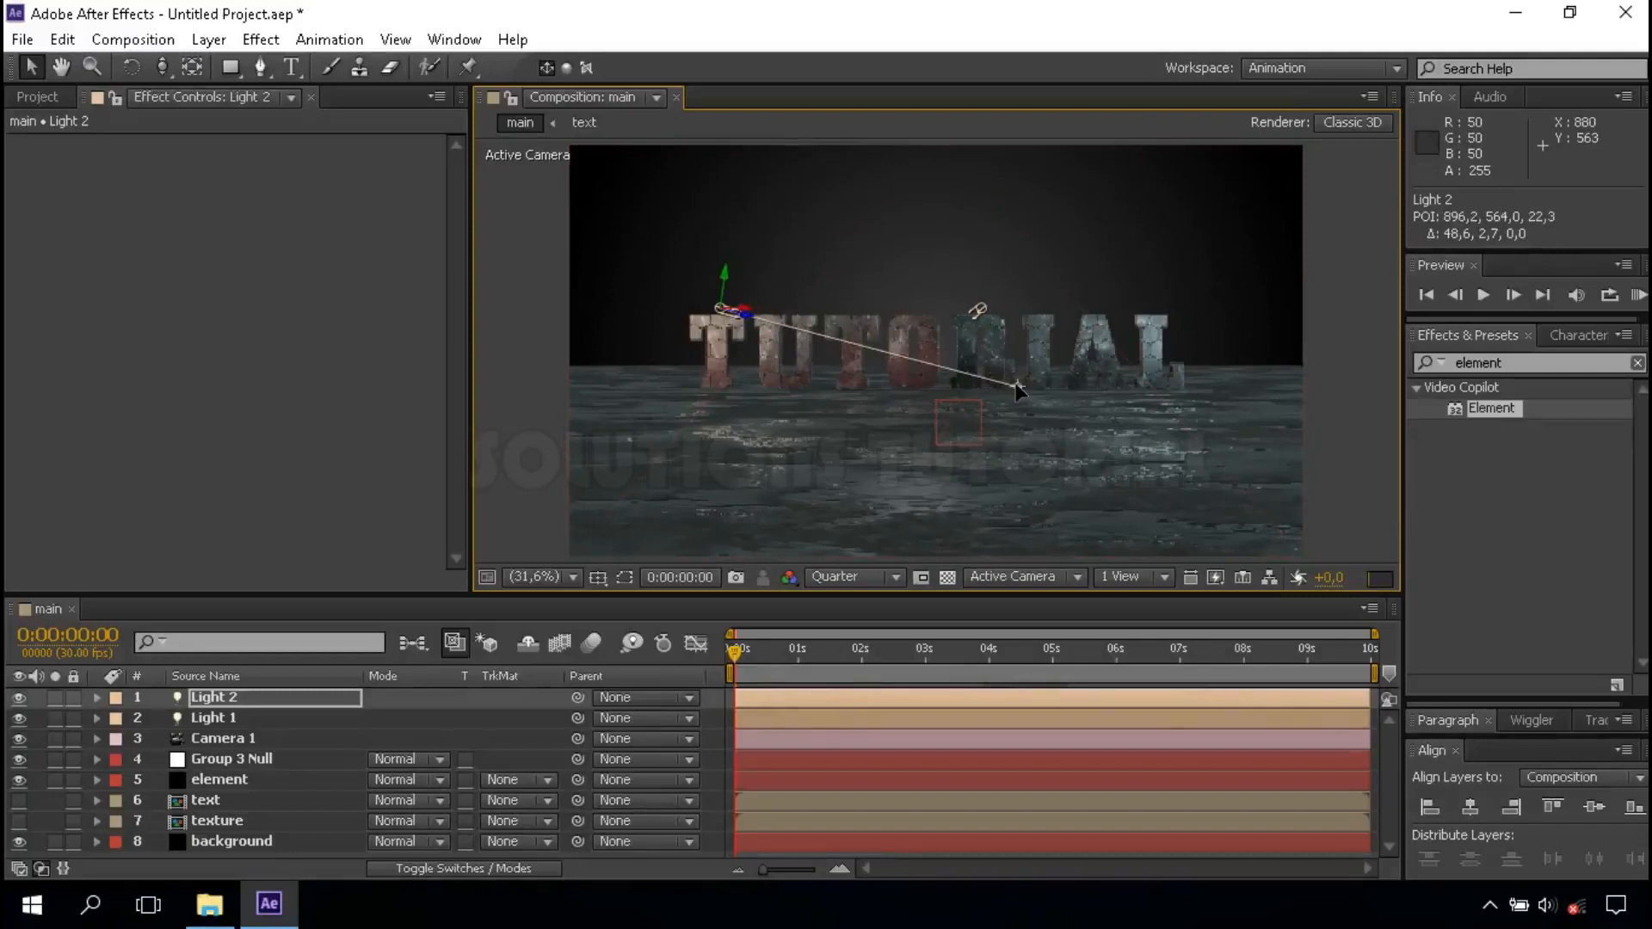
pyautogui.click(540, 421)
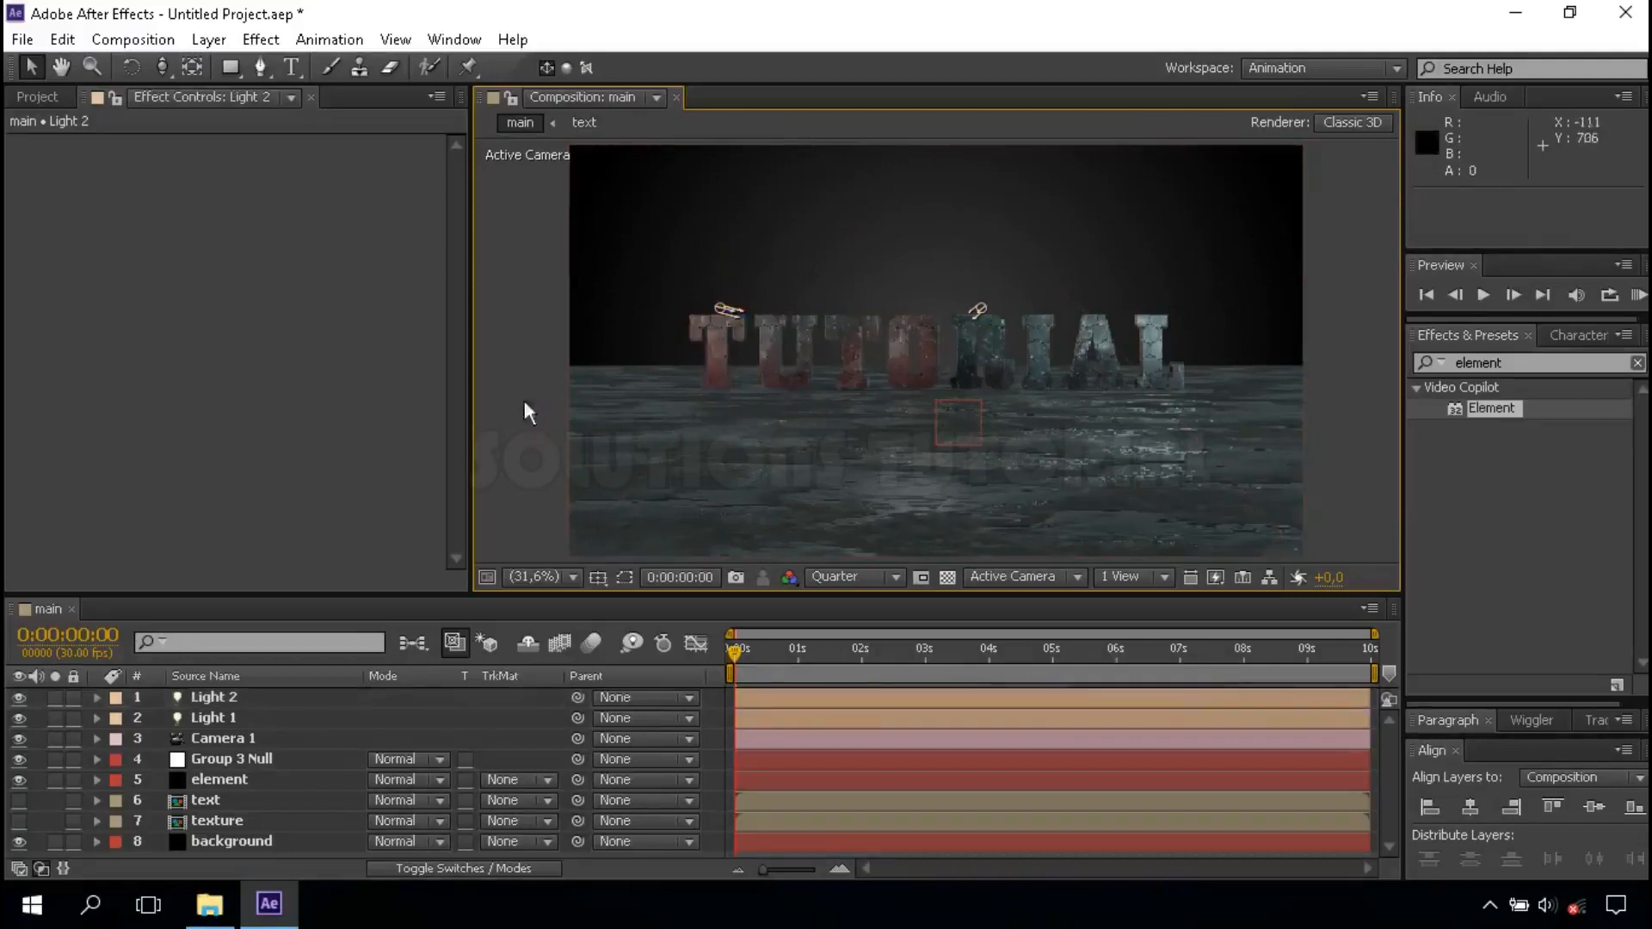
# Add an adjustment layer above all layers and apply the Curves effect to it.
pyautogui.rightClick(534, 430)
pyautogui.moveTo(644, 443)
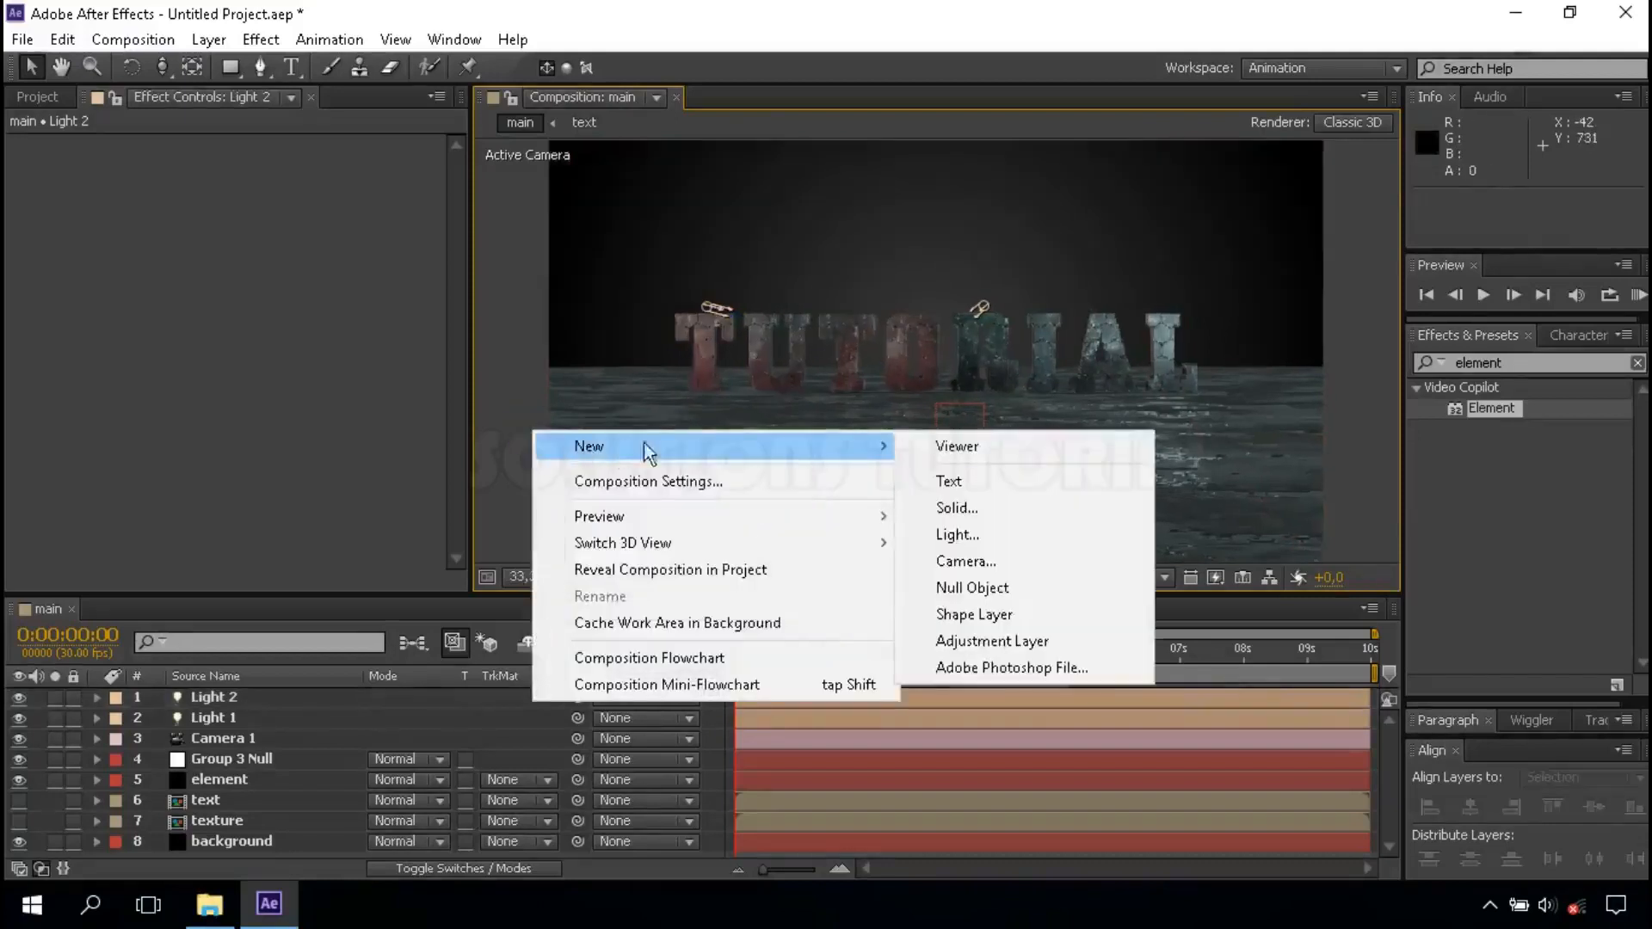
pyautogui.click(1067, 640)
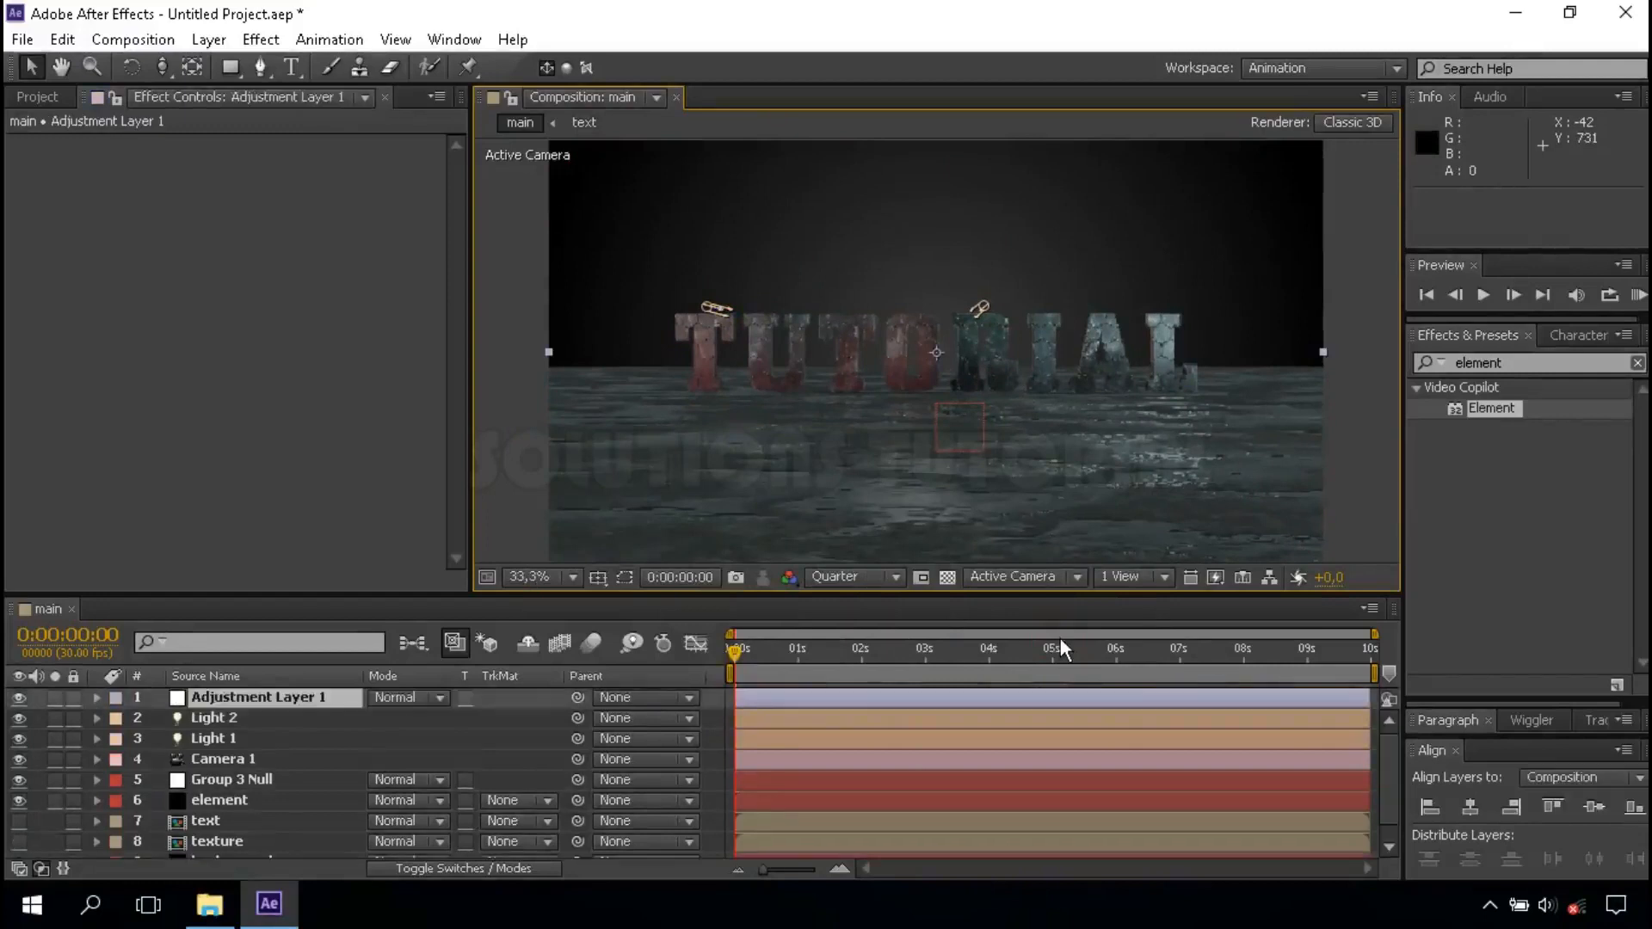
pyautogui.click(1637, 362)
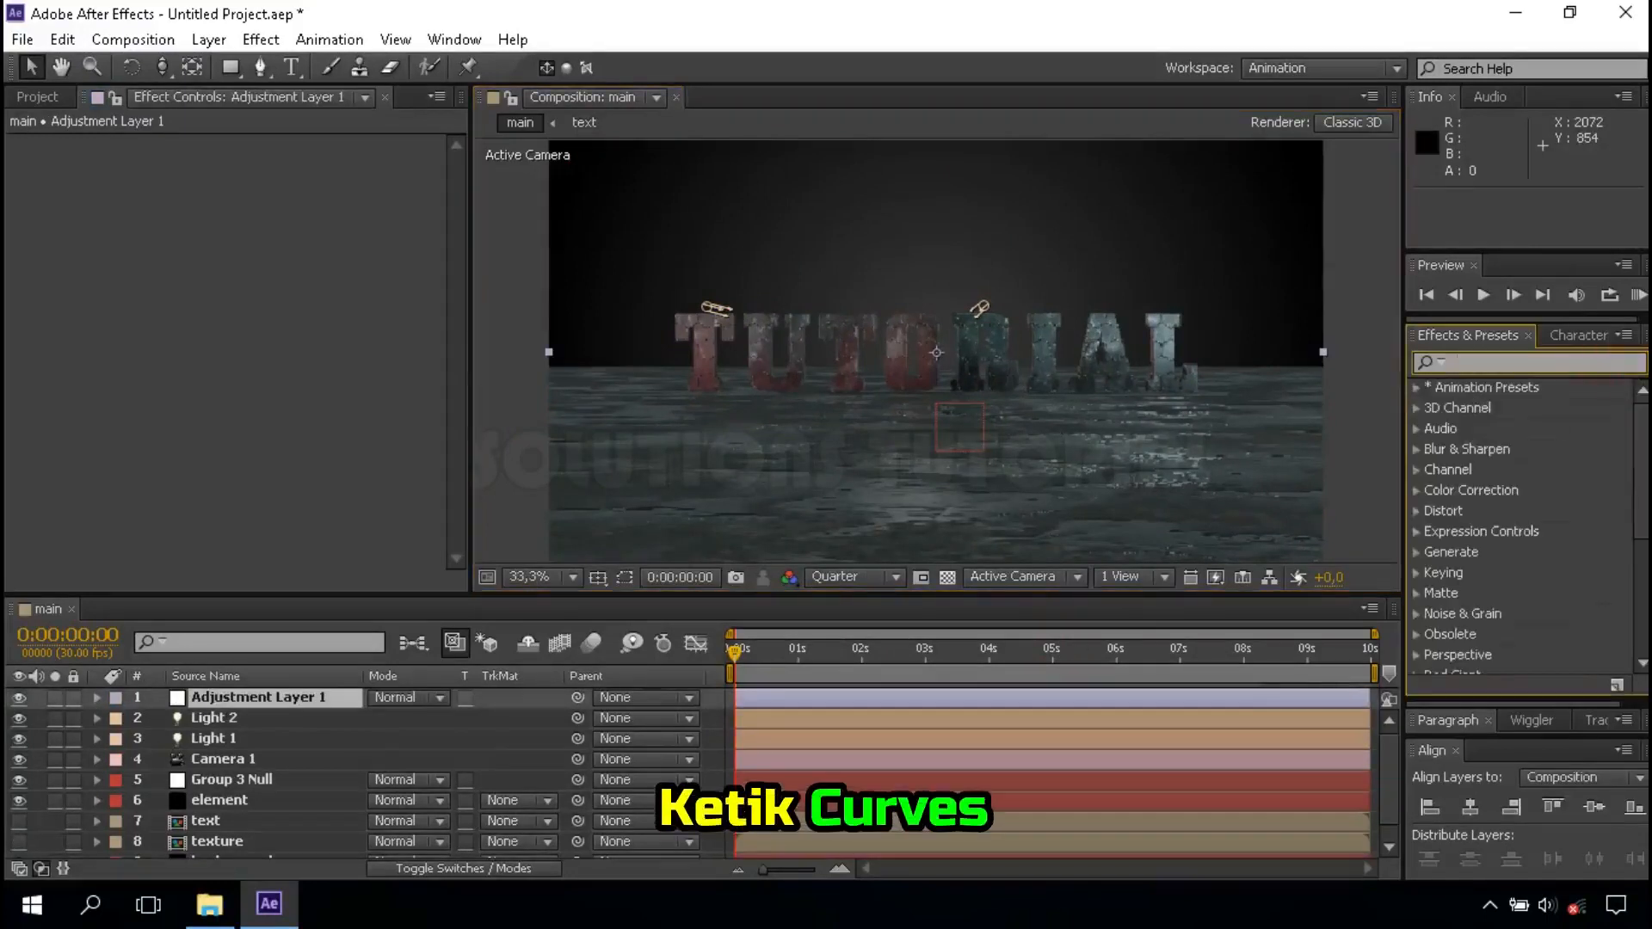
pyautogui.write('curves')
pyautogui.moveTo(1490, 473); pyautogui.dragTo(262, 695)
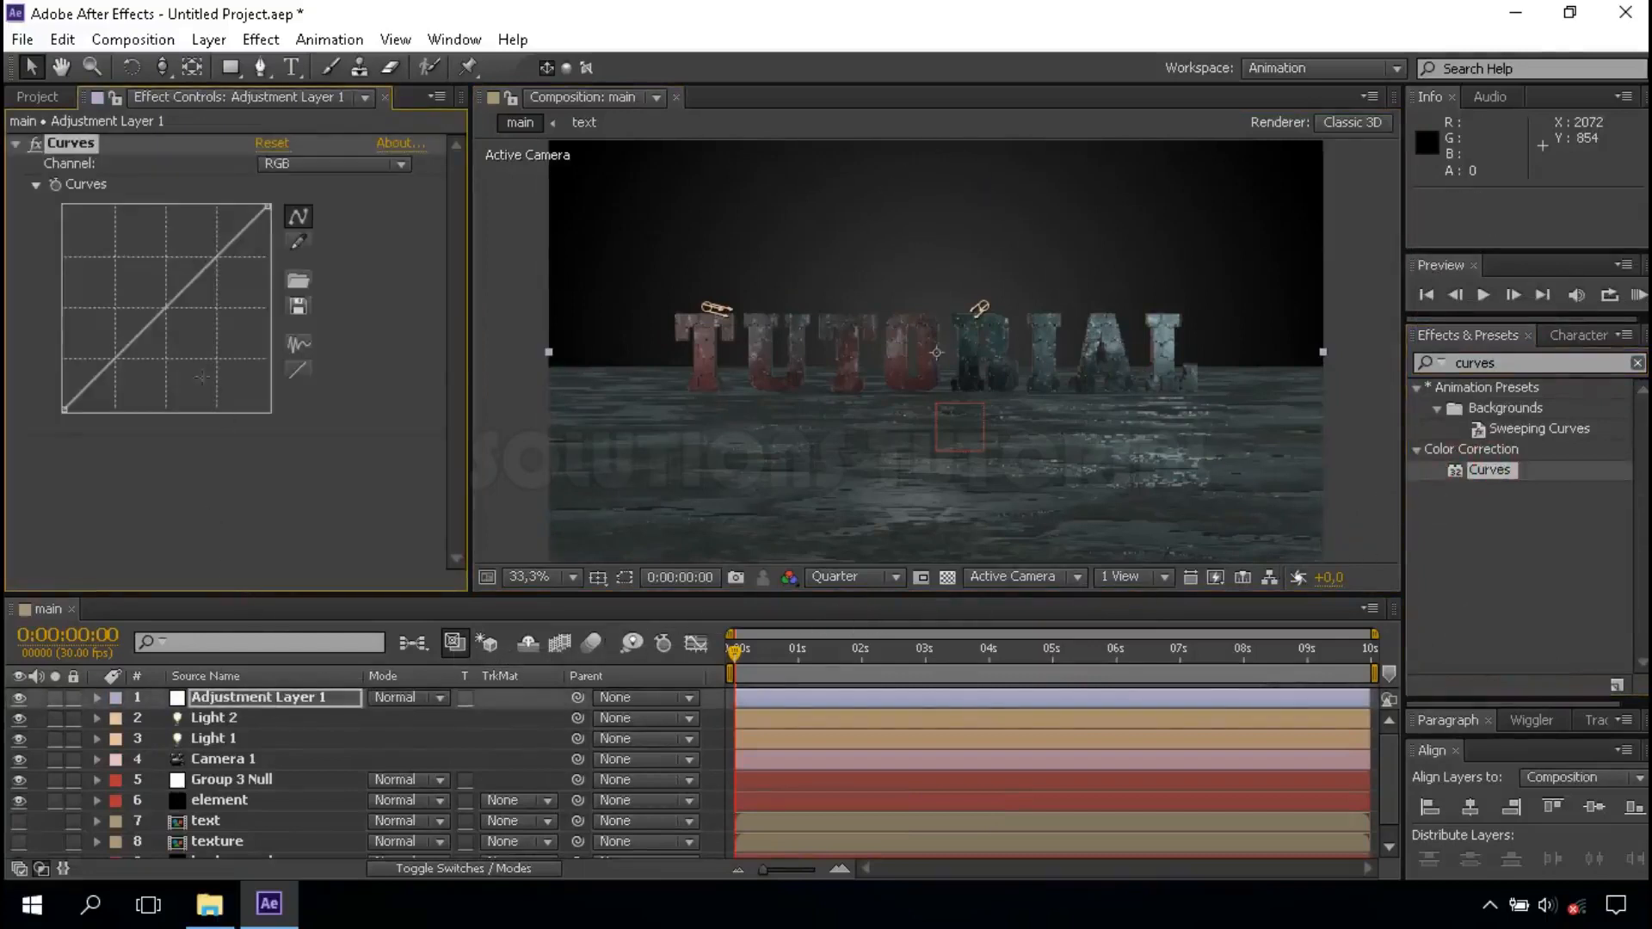
# Shape the RGB curve into a contrast-boosting S and slightly lower the midpoint of the Red curve.
pyautogui.moveTo(216, 260); pyautogui.dragTo(212, 252)
pyautogui.moveTo(112, 350); pyautogui.dragTo(124, 369)
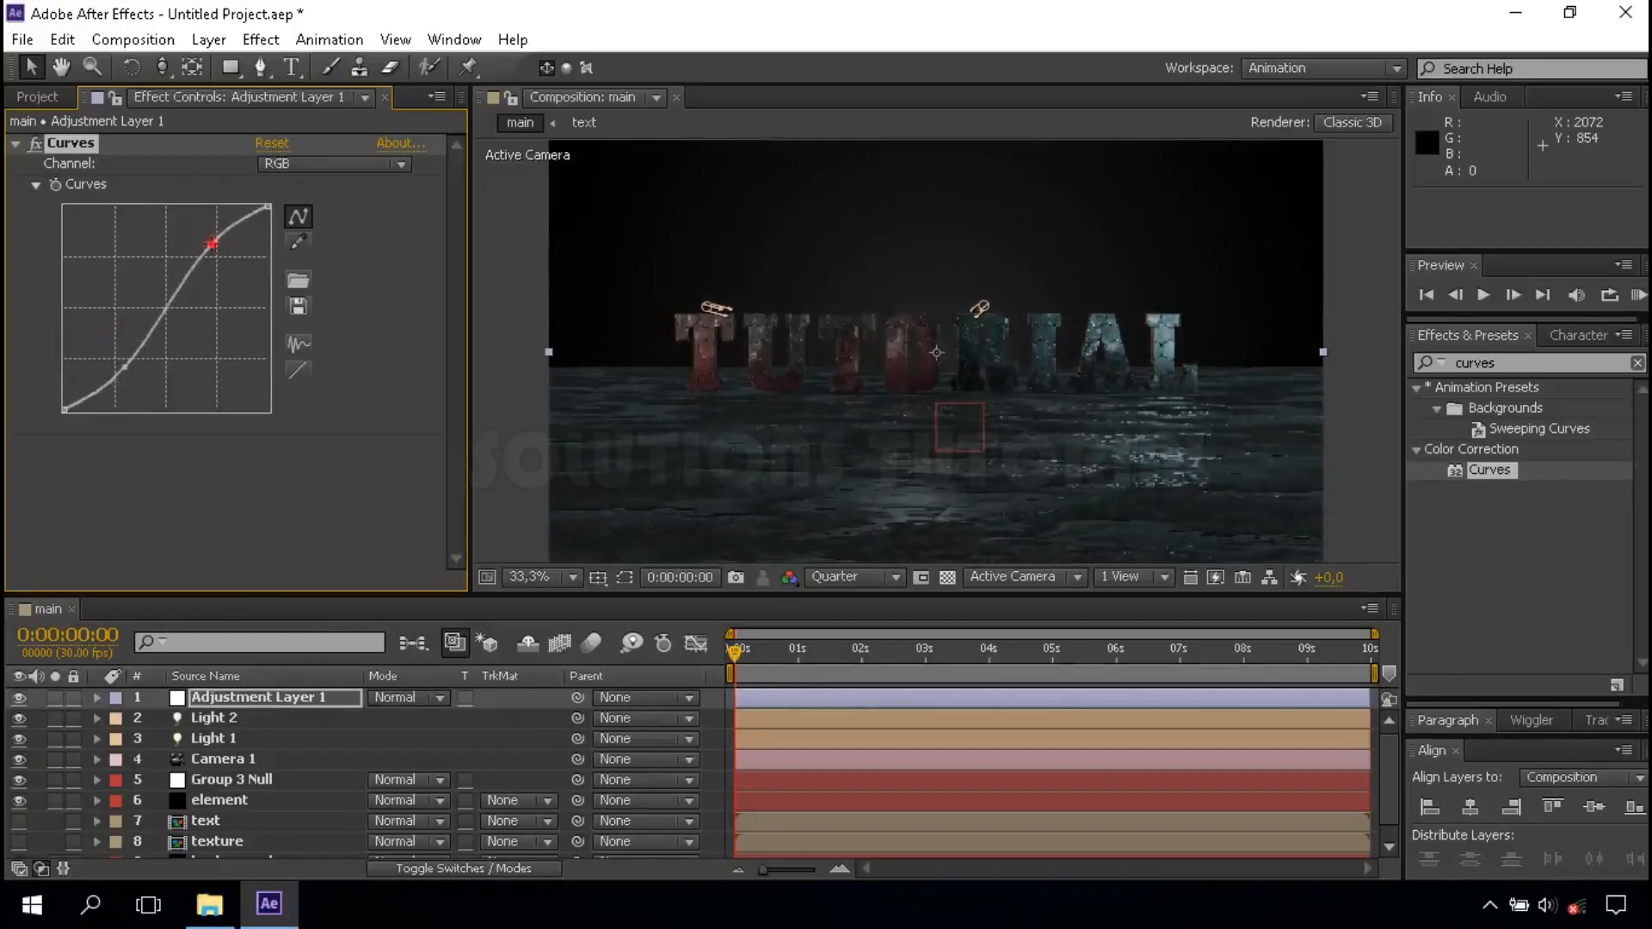
pyautogui.click(359, 170)
pyautogui.click(353, 211)
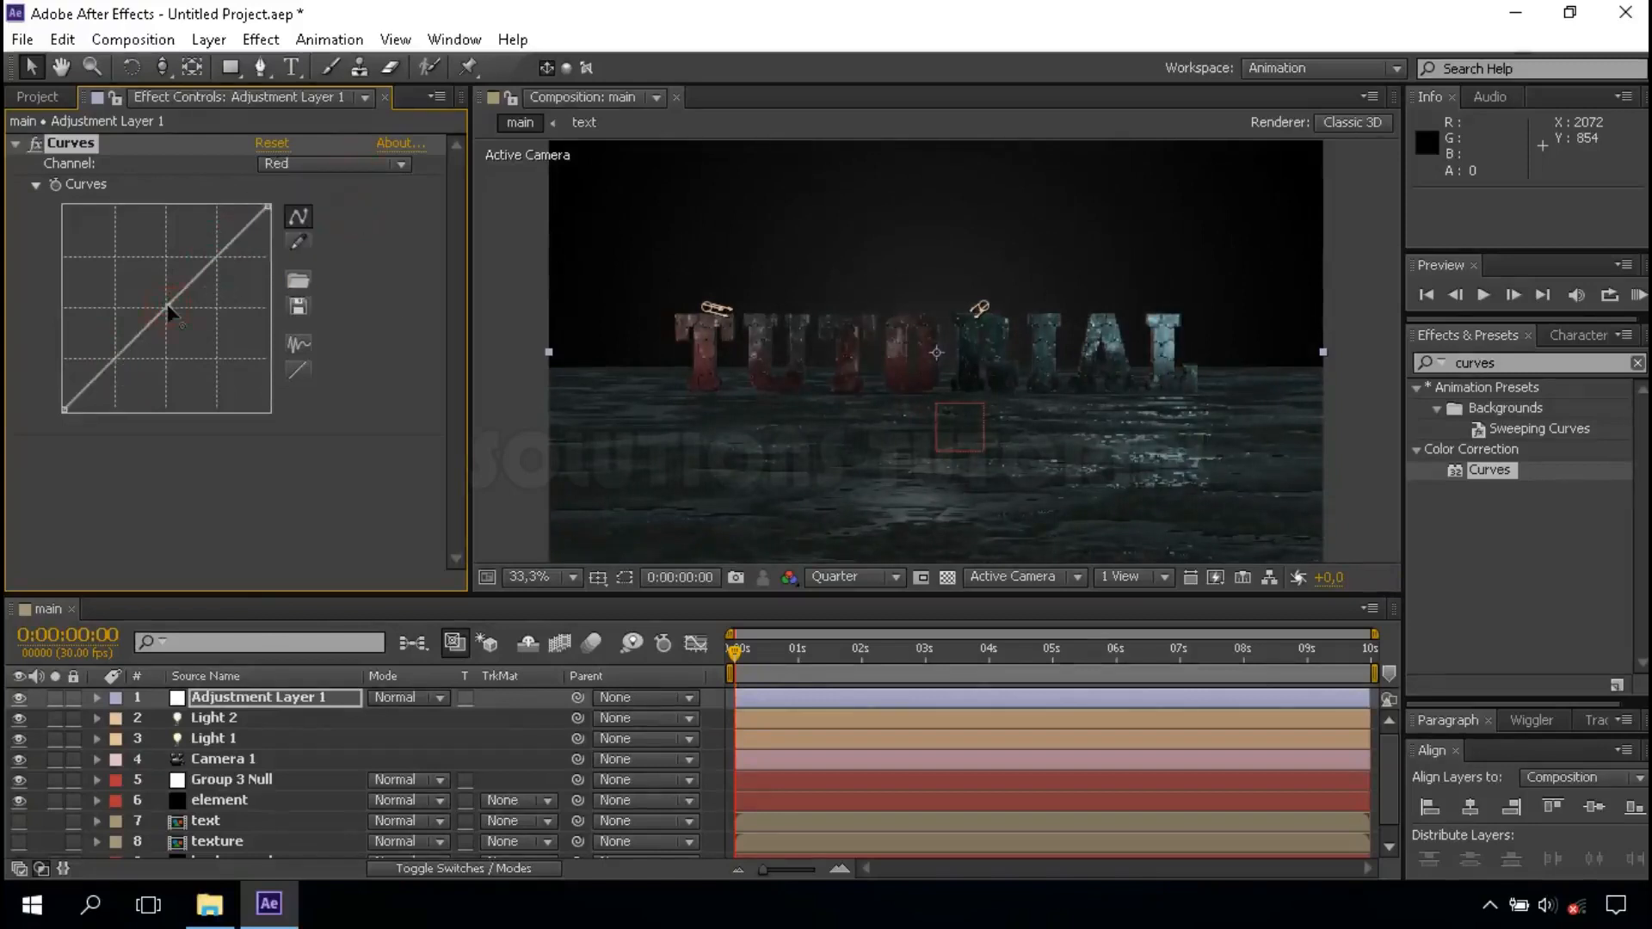
pyautogui.moveTo(167, 303); pyautogui.dragTo(172, 312)
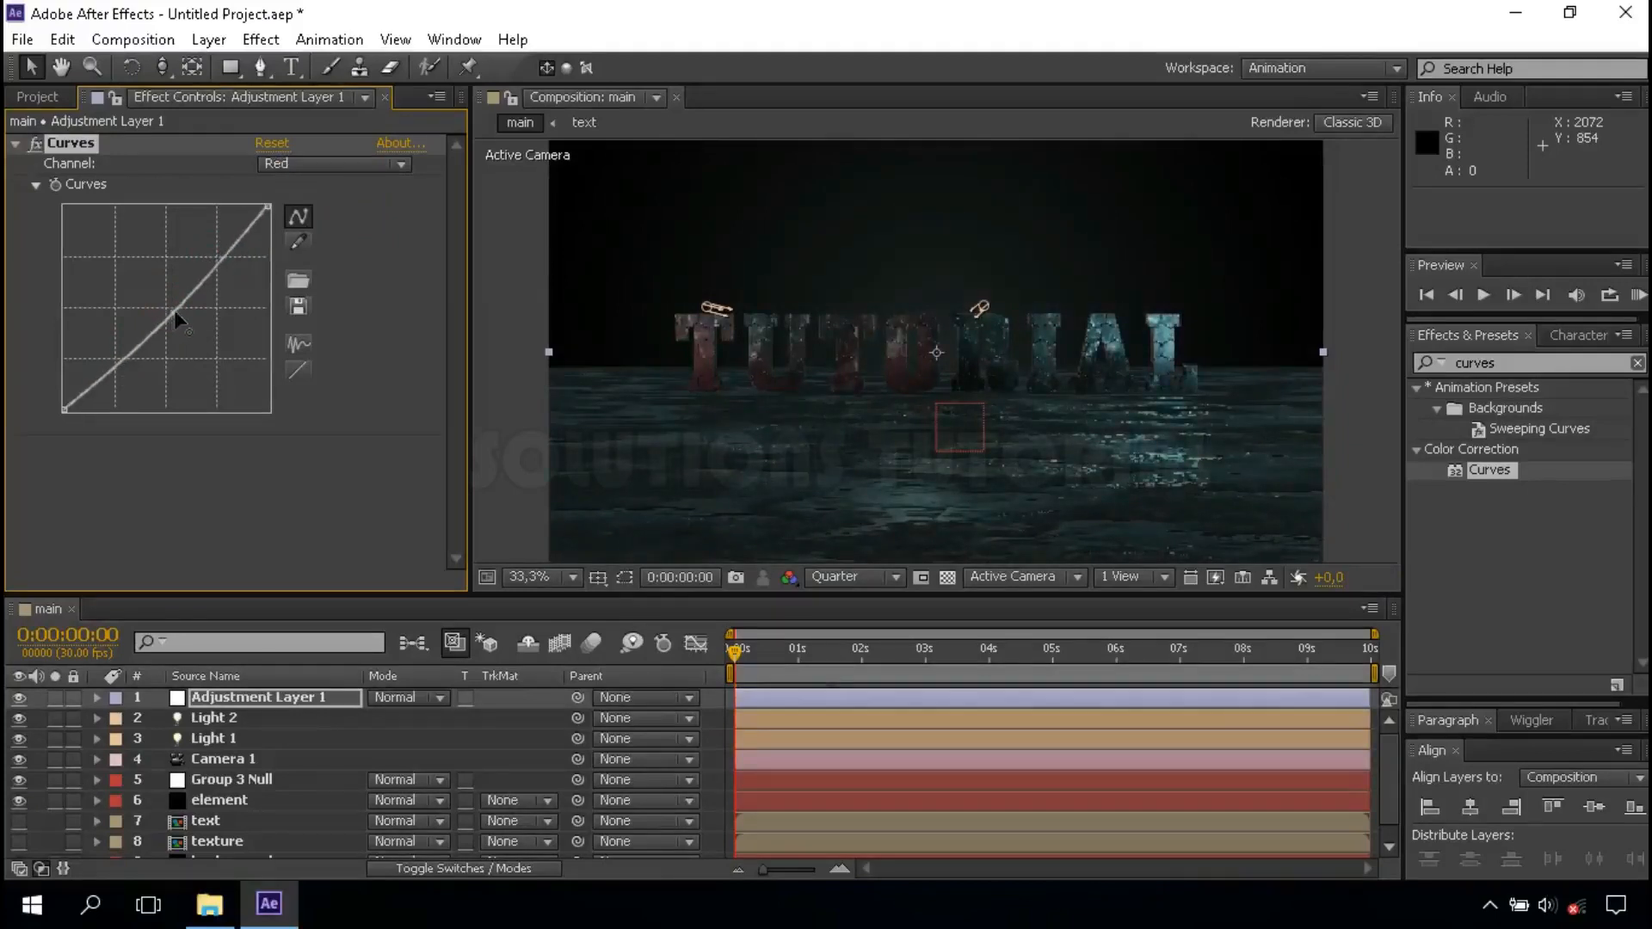
# Slightly lower the midpoint of the Green curve and slightly raise the midpoint of the Blue curve.
pyautogui.click(322, 163)
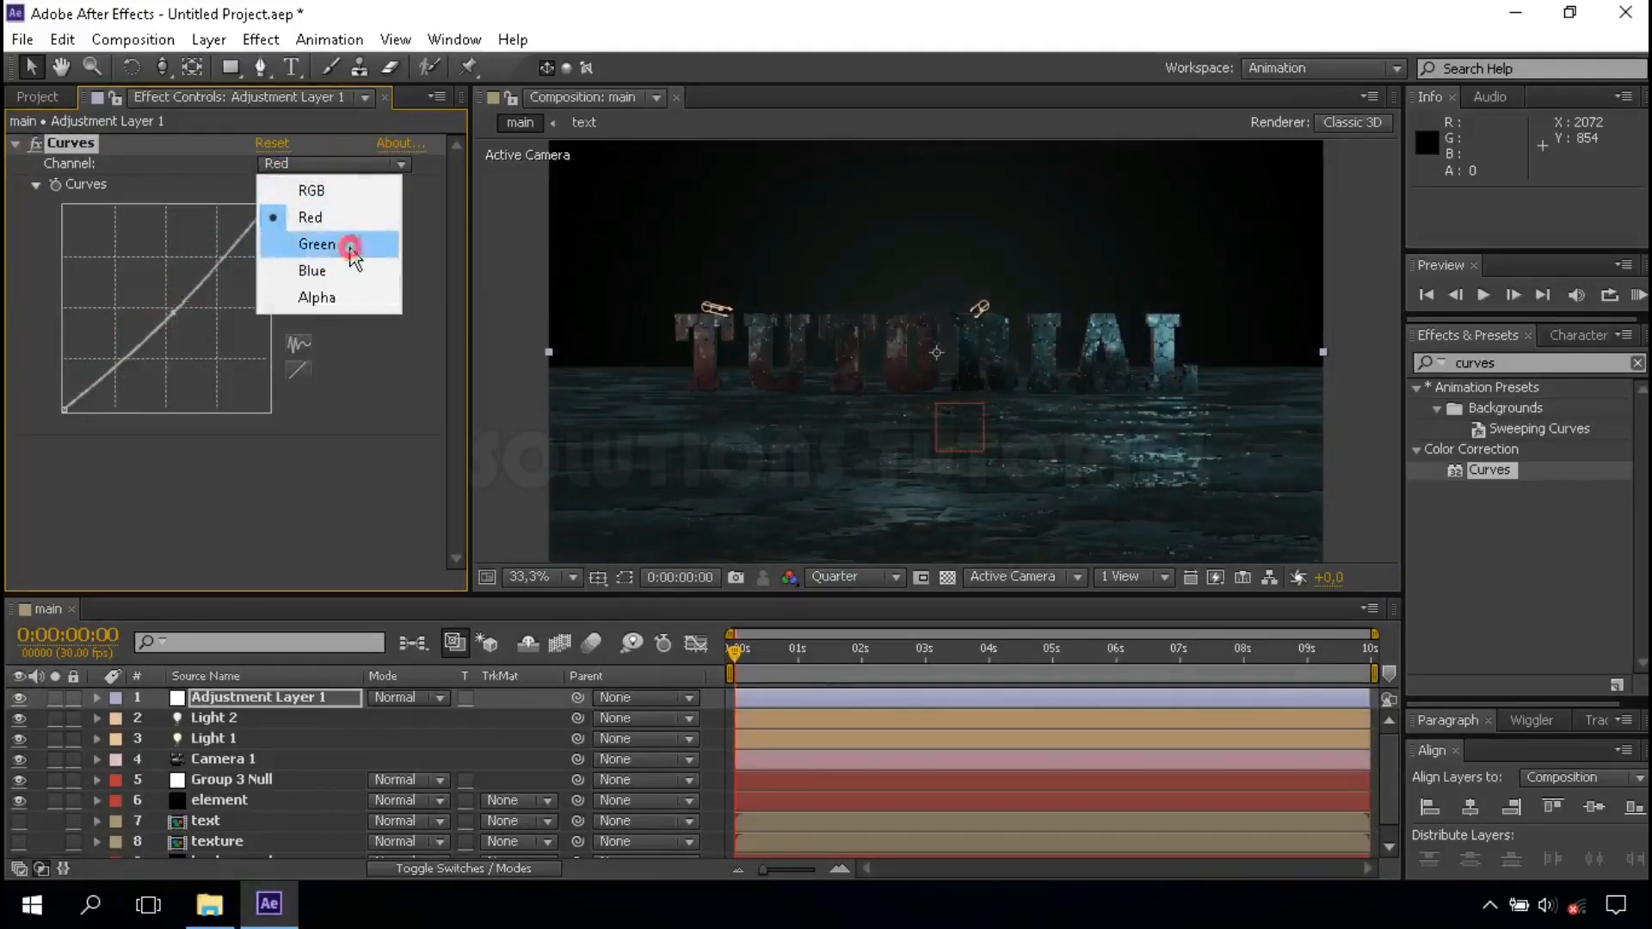
pyautogui.click(351, 249)
pyautogui.moveTo(166, 310); pyautogui.dragTo(171, 317)
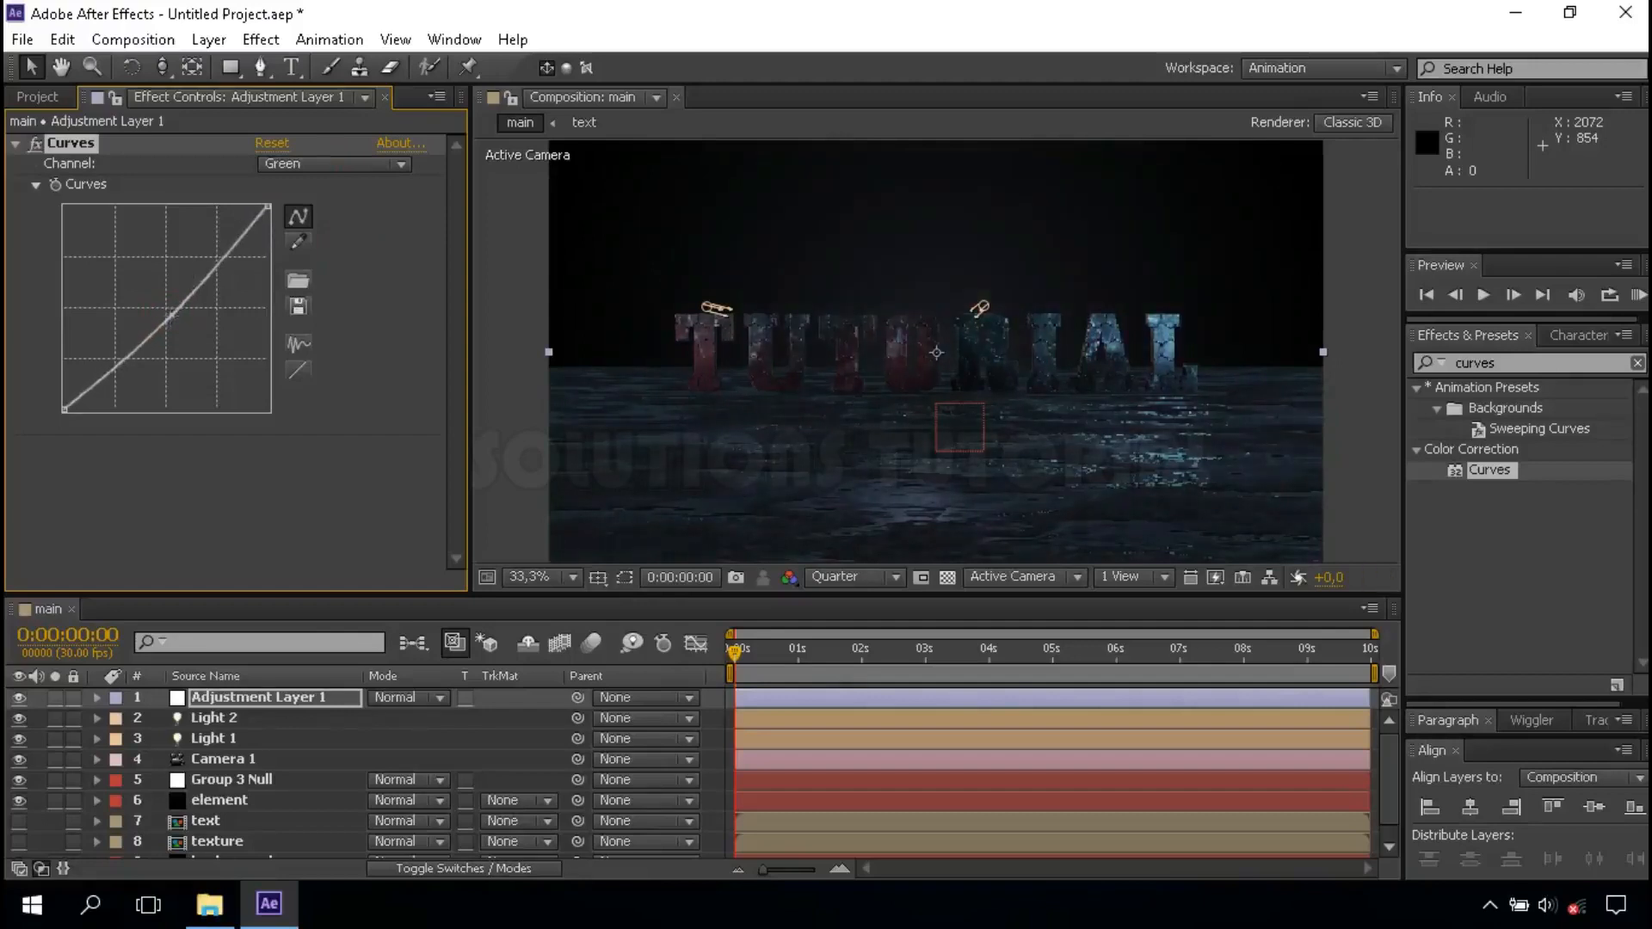
pyautogui.click(343, 165)
pyautogui.click(333, 277)
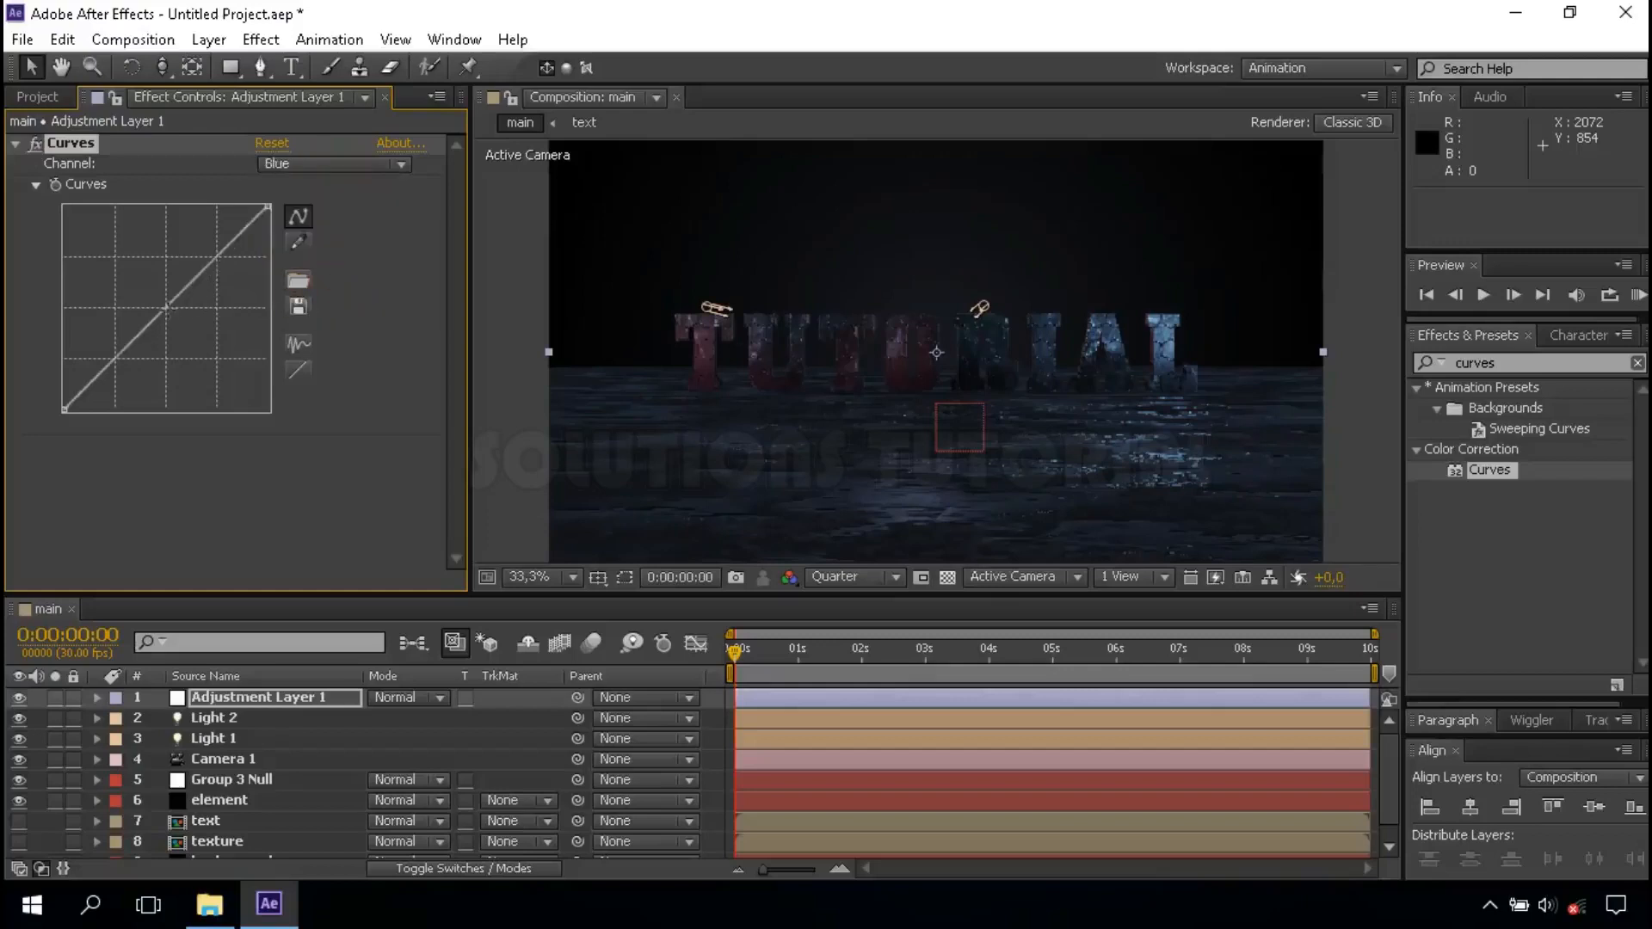
pyautogui.moveTo(167, 309); pyautogui.dragTo(164, 306)
# Turn on Depth of Field in Camera 1's camera options.
pyautogui.click(224, 761)
pyautogui.click(96, 759)
pyautogui.scroll(-1, 102, 756)
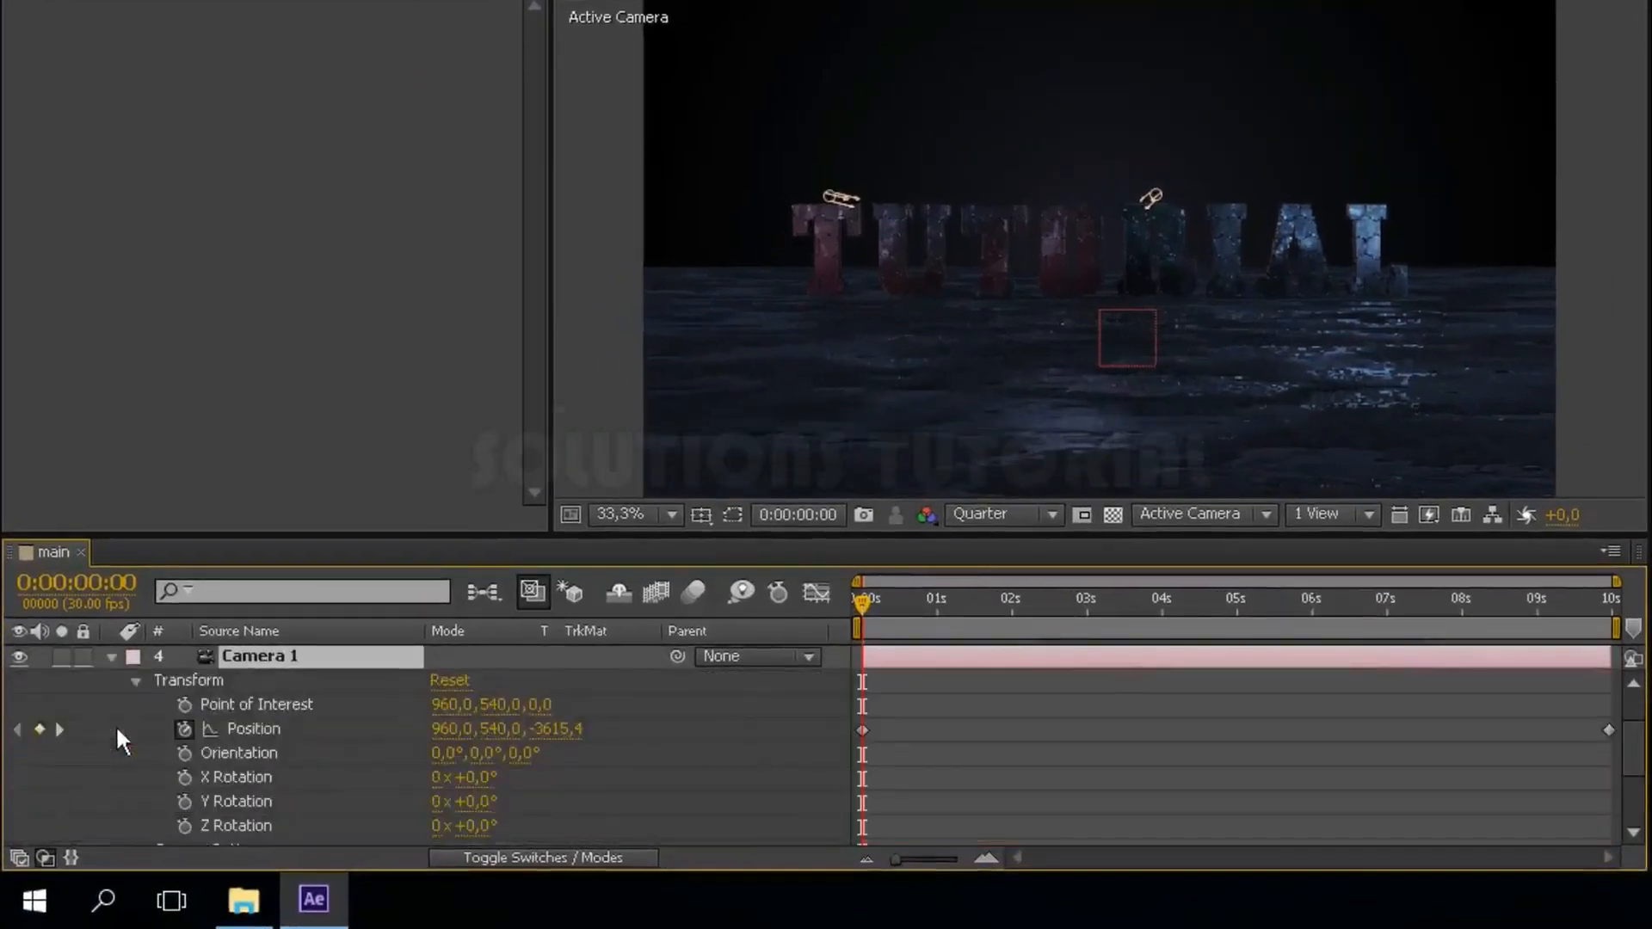
pyautogui.click(136, 678)
pyautogui.click(137, 709)
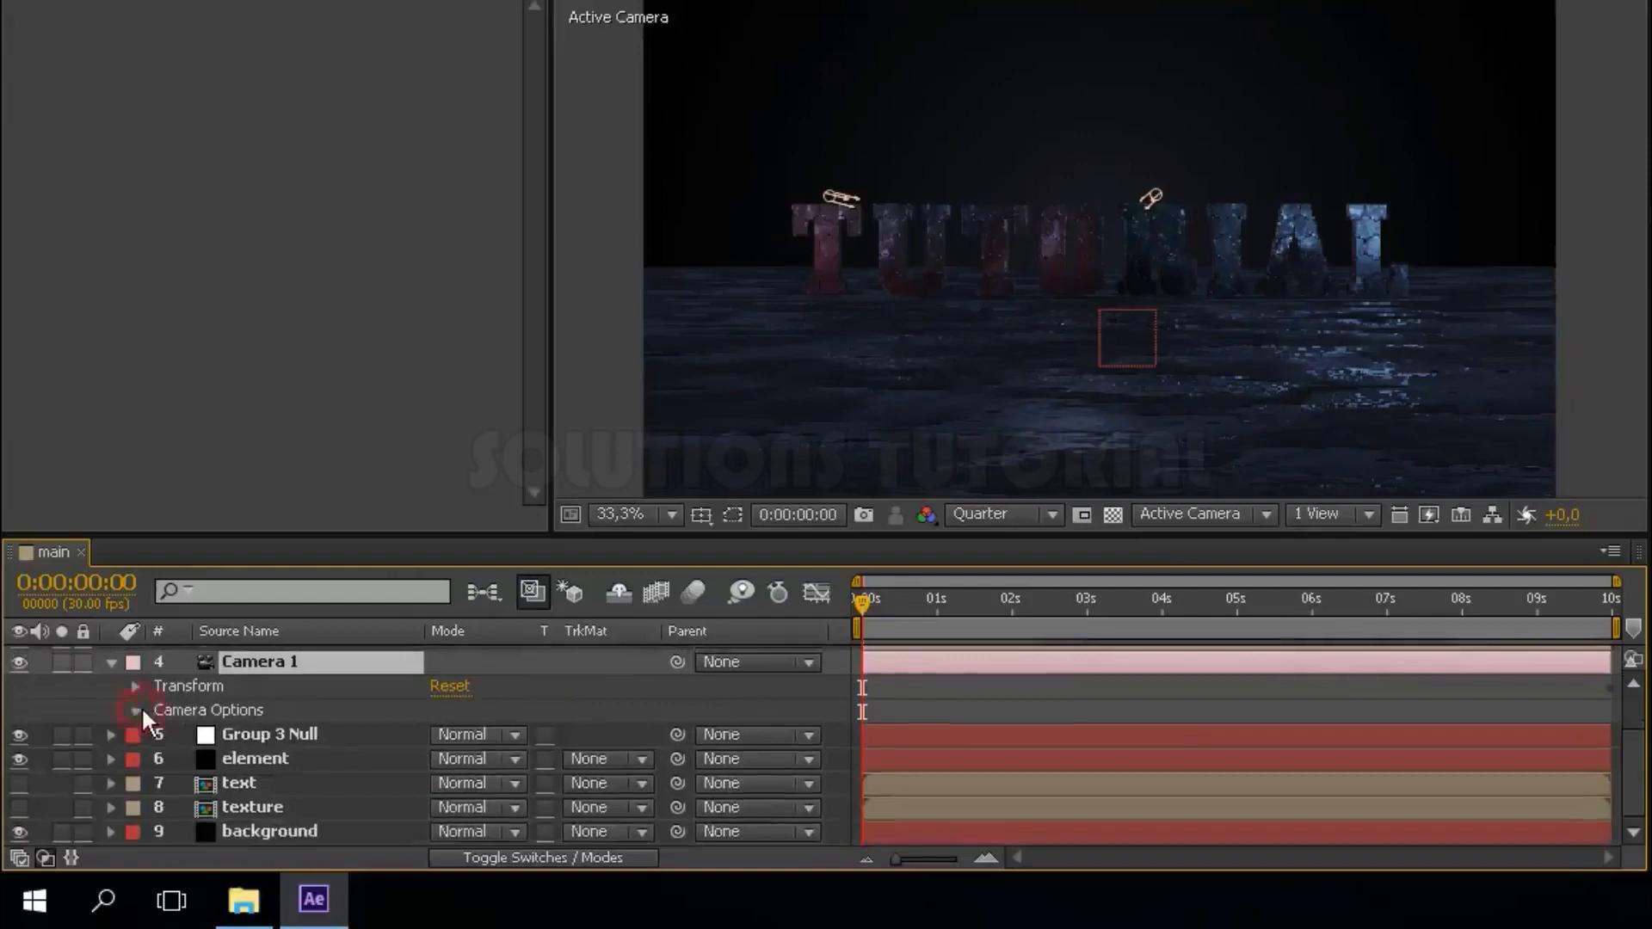
pyautogui.scroll(-1, 143, 710)
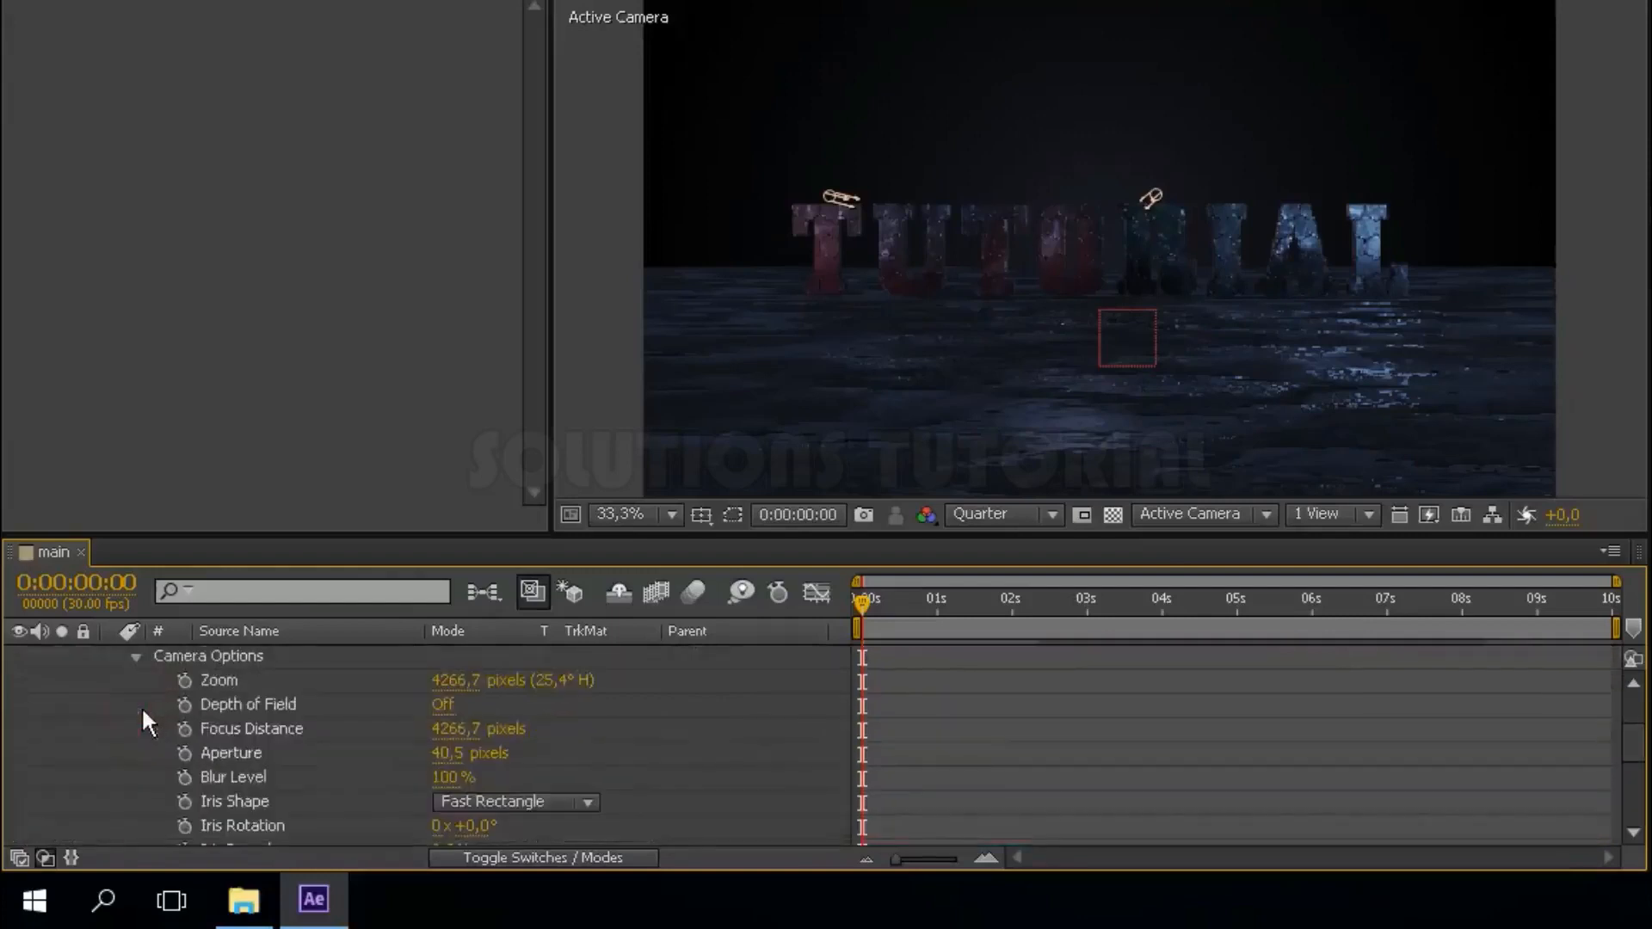
pyautogui.click(442, 704)
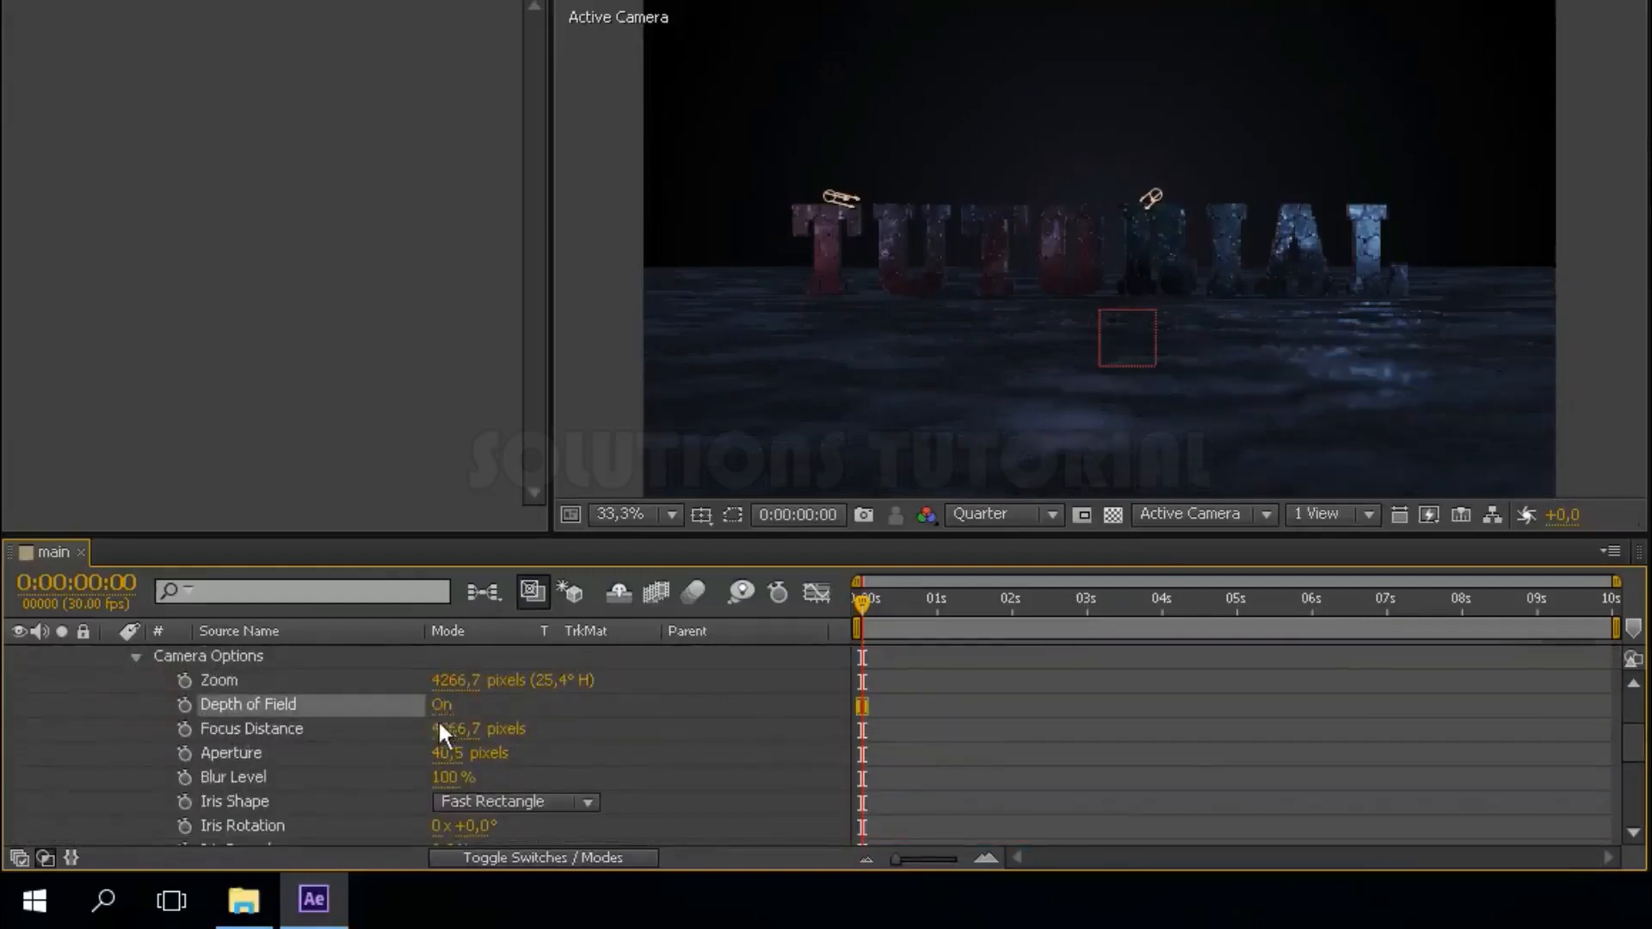
# Set Camera 1's aperture to 100 pixels.
pyautogui.click(457, 754)
pyautogui.write('100')
pyautogui.press('Return')
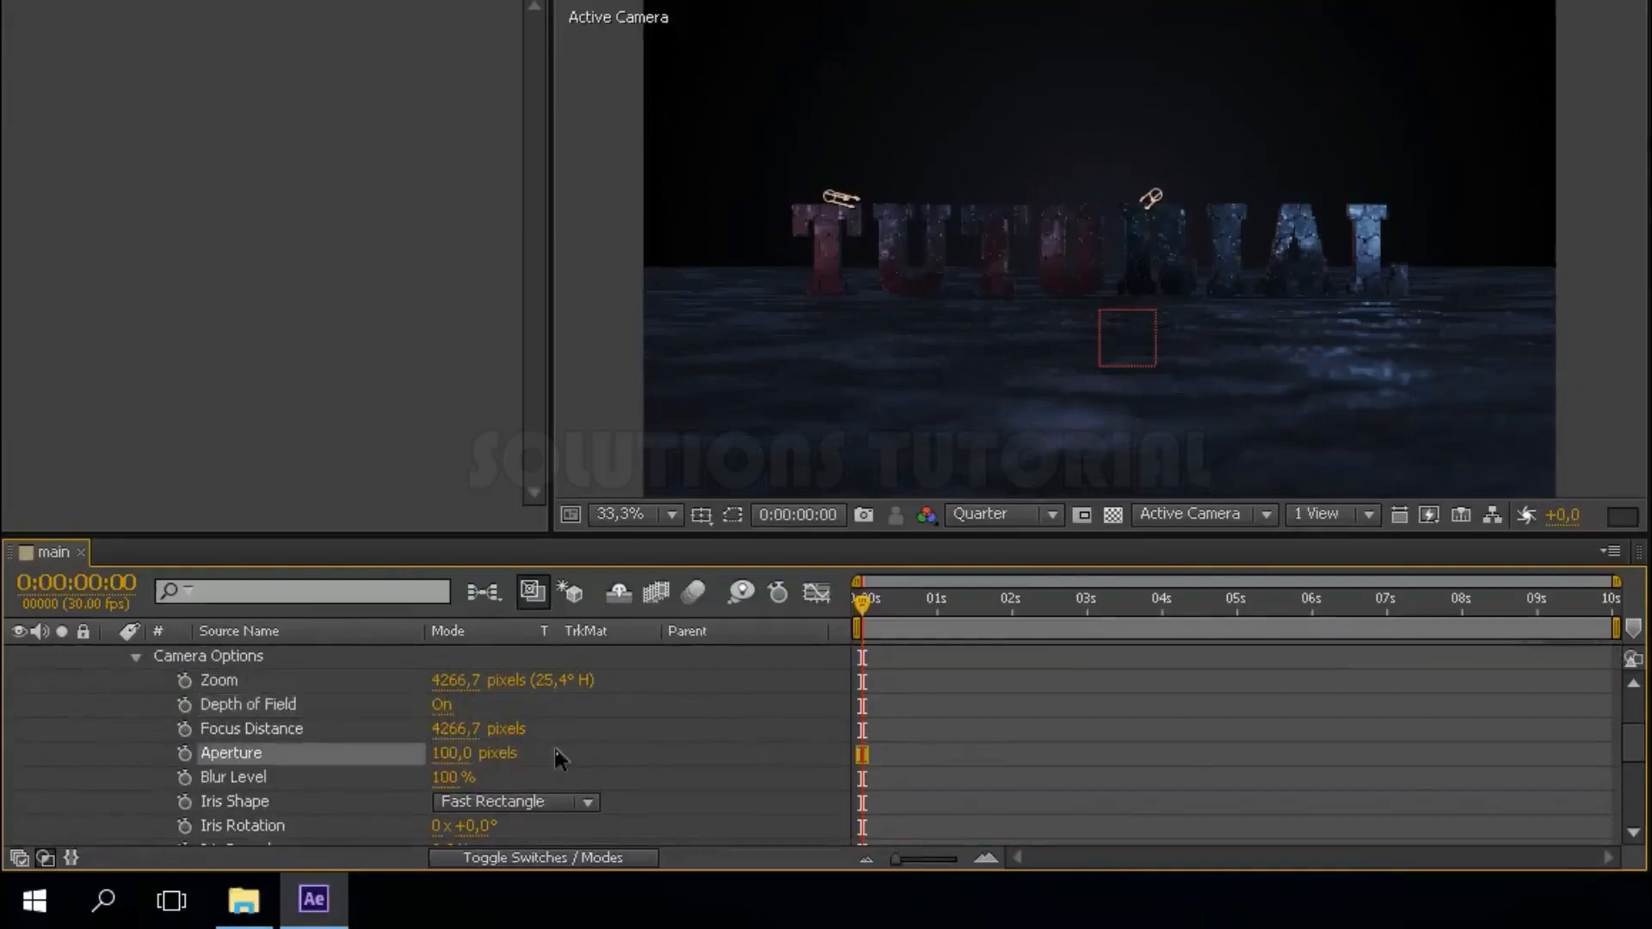
pyautogui.click(456, 728)
pyautogui.write('5100')
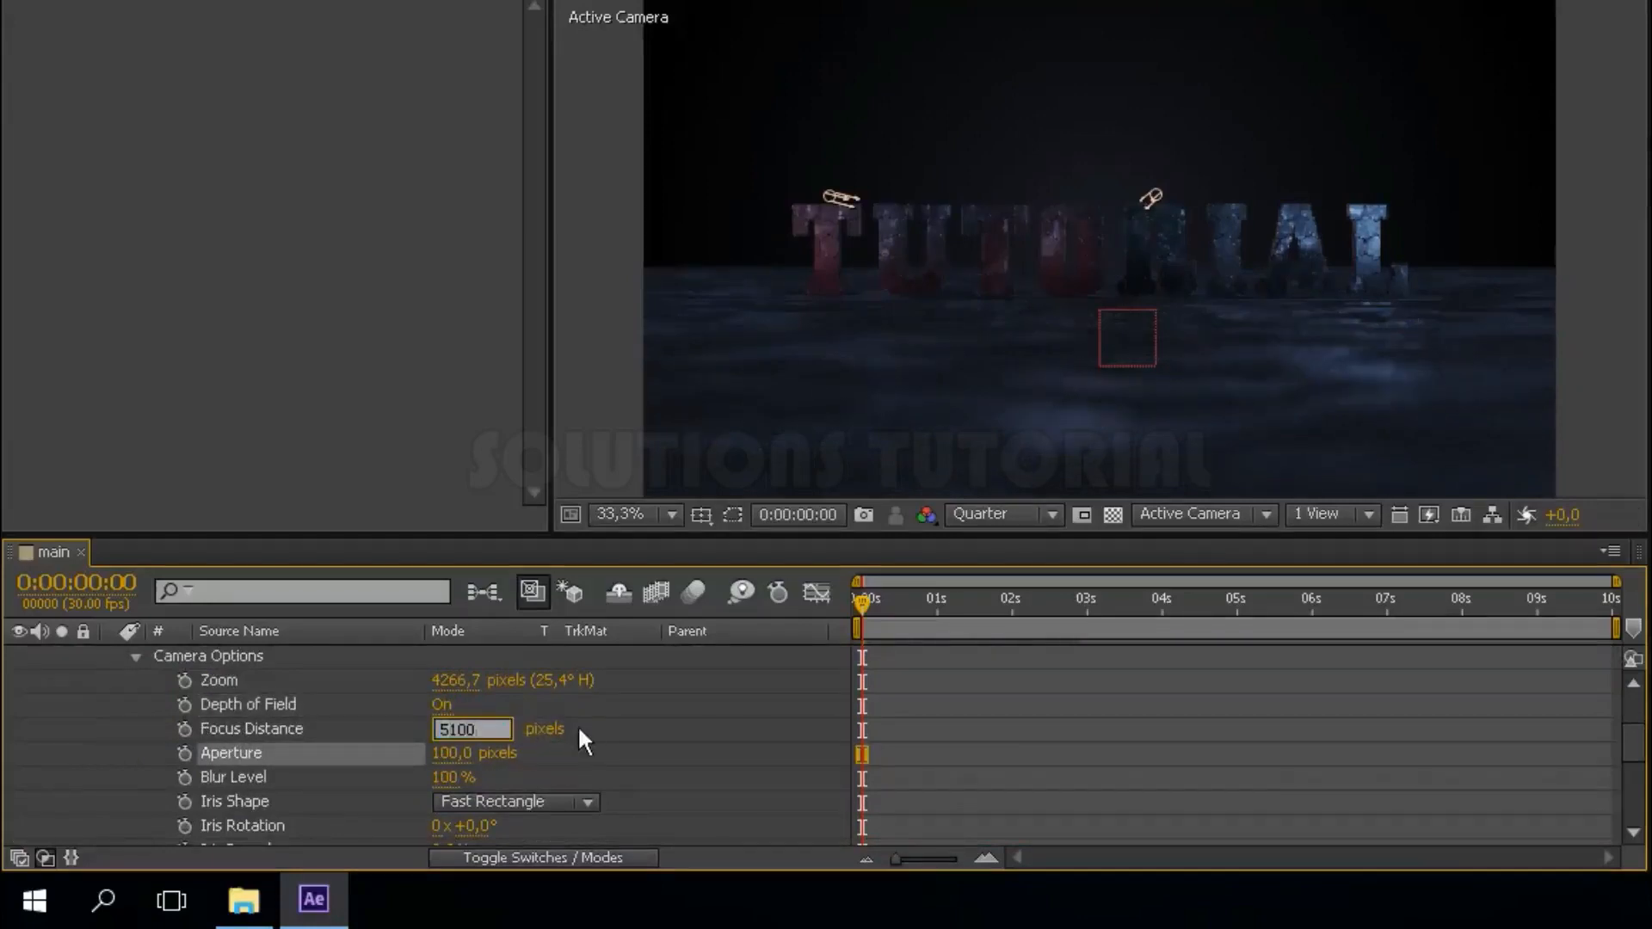
pyautogui.press('Return')
# Set Camera 1's focus distance to 4500 pixels and start keyframing it at 0 seconds.
pyautogui.click(458, 730)
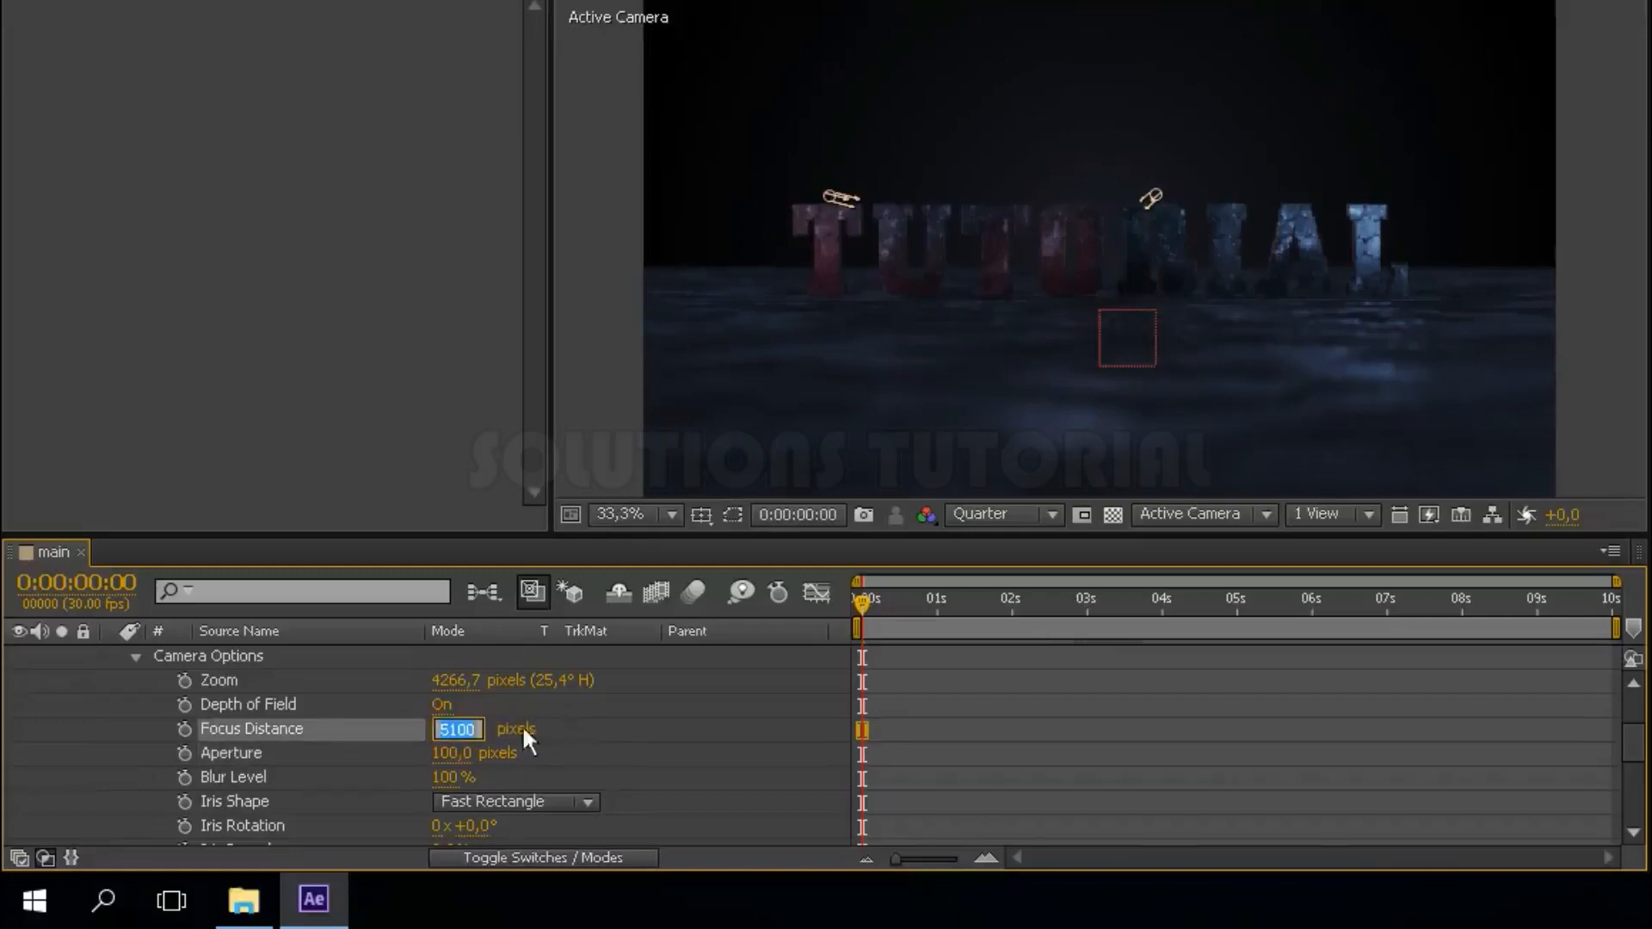
pyautogui.write('4500')
pyautogui.press('Return')
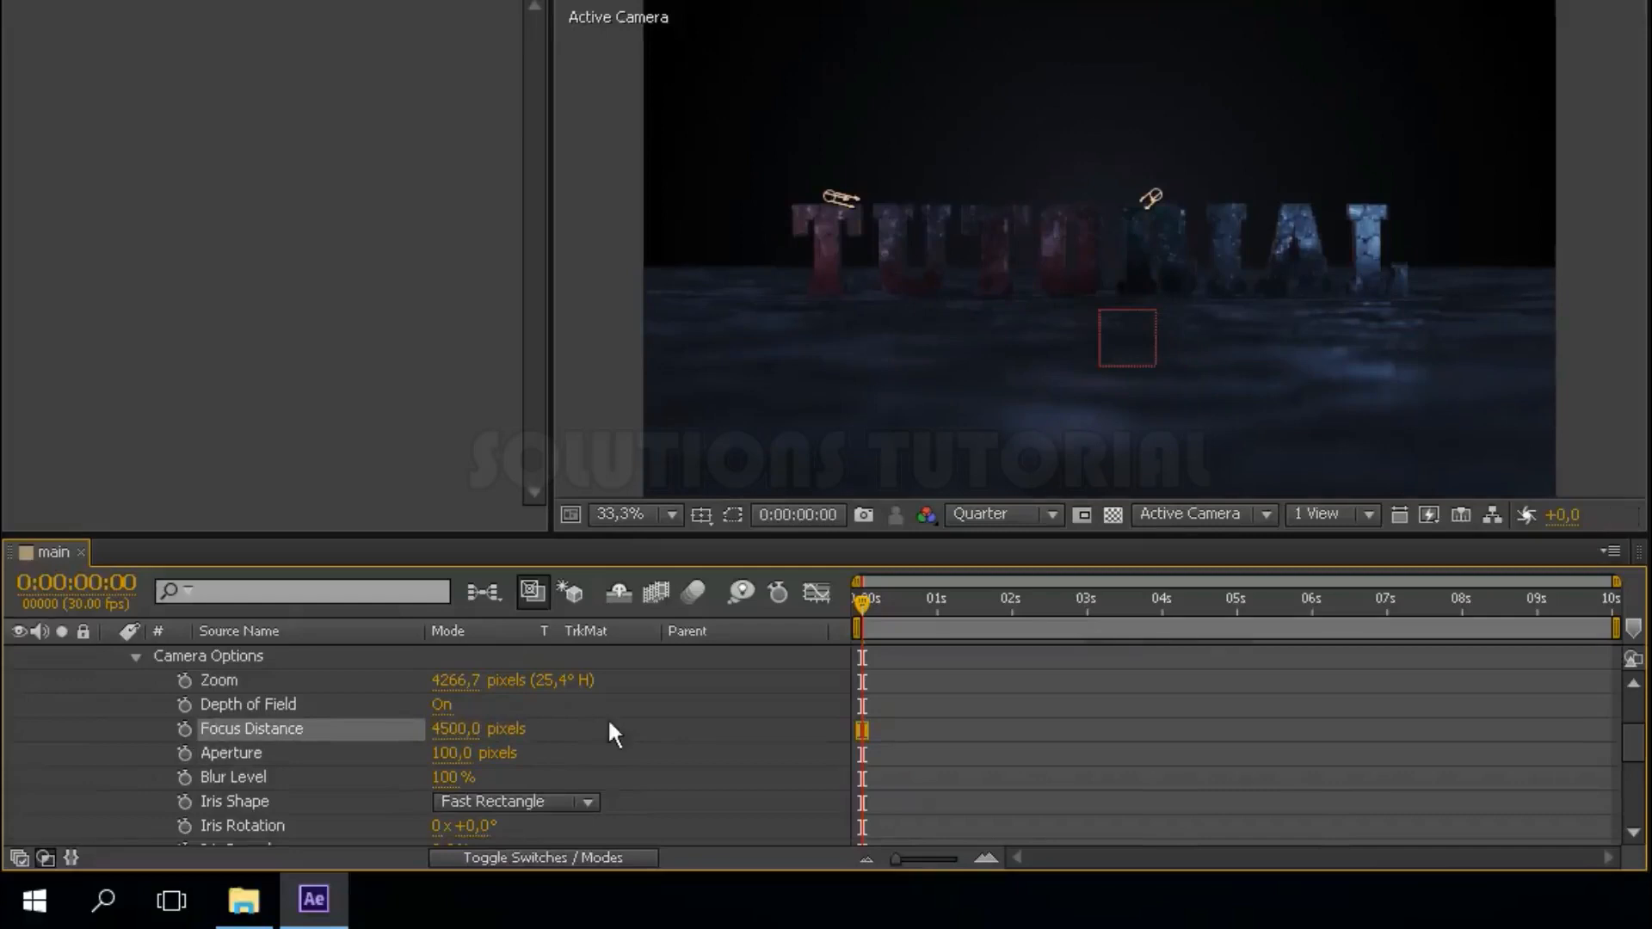
pyautogui.click(184, 730)
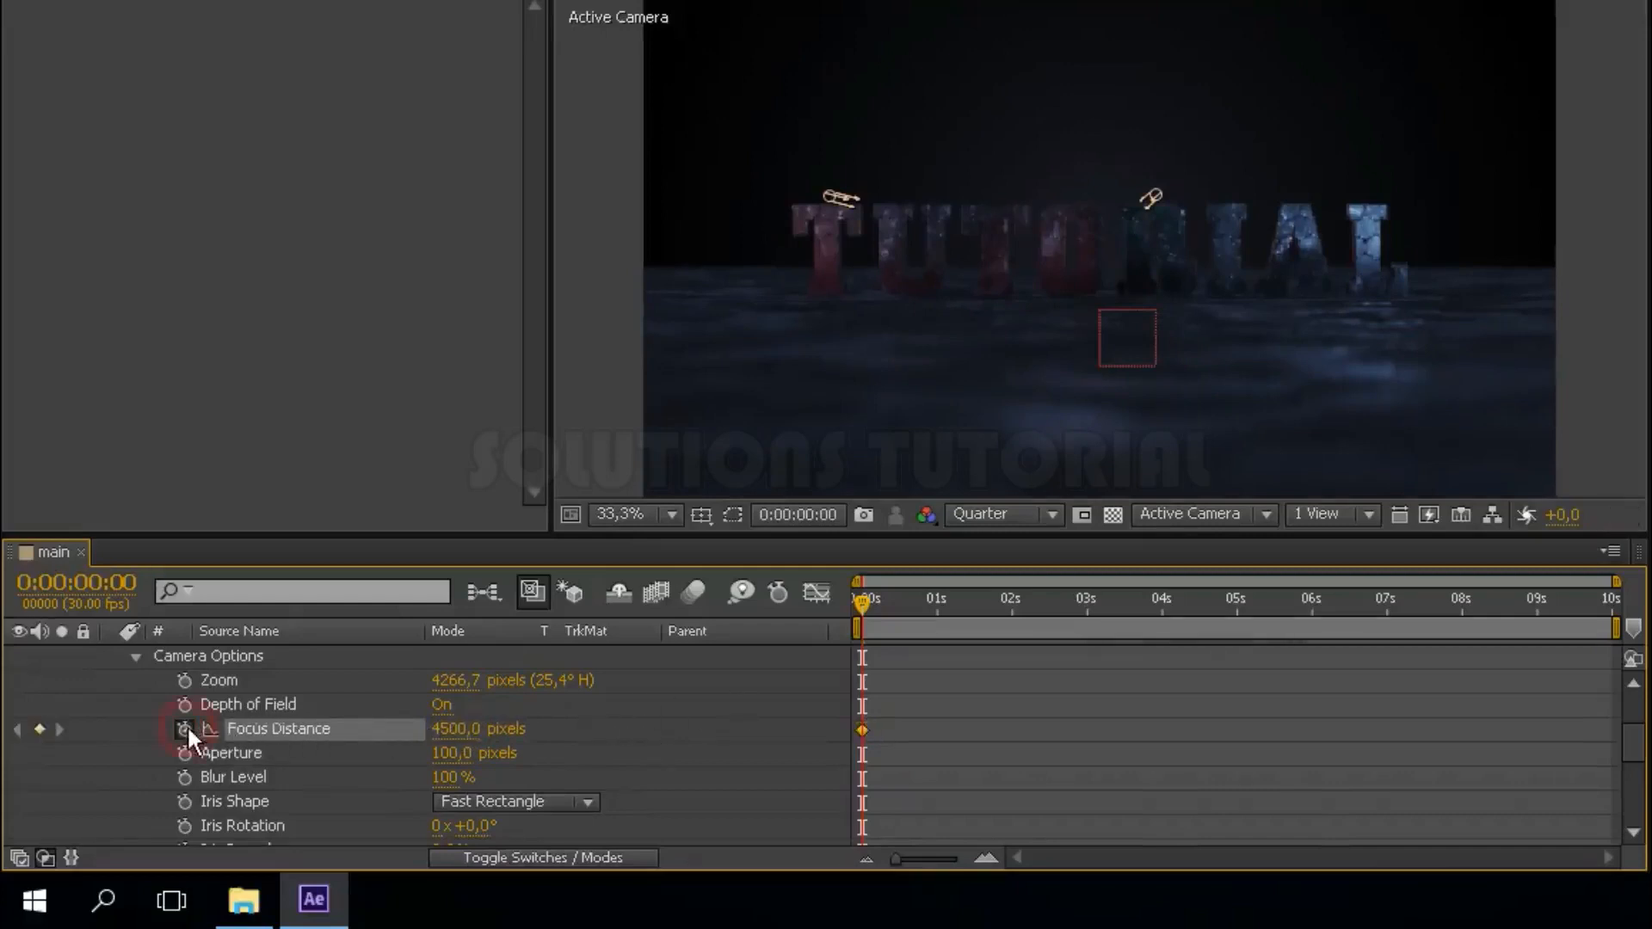
# Keyframe Camera 1's focus distance at 5100 pixels at 2 seconds and 5800 pixels at 4 seconds.
pyautogui.click(1010, 609)
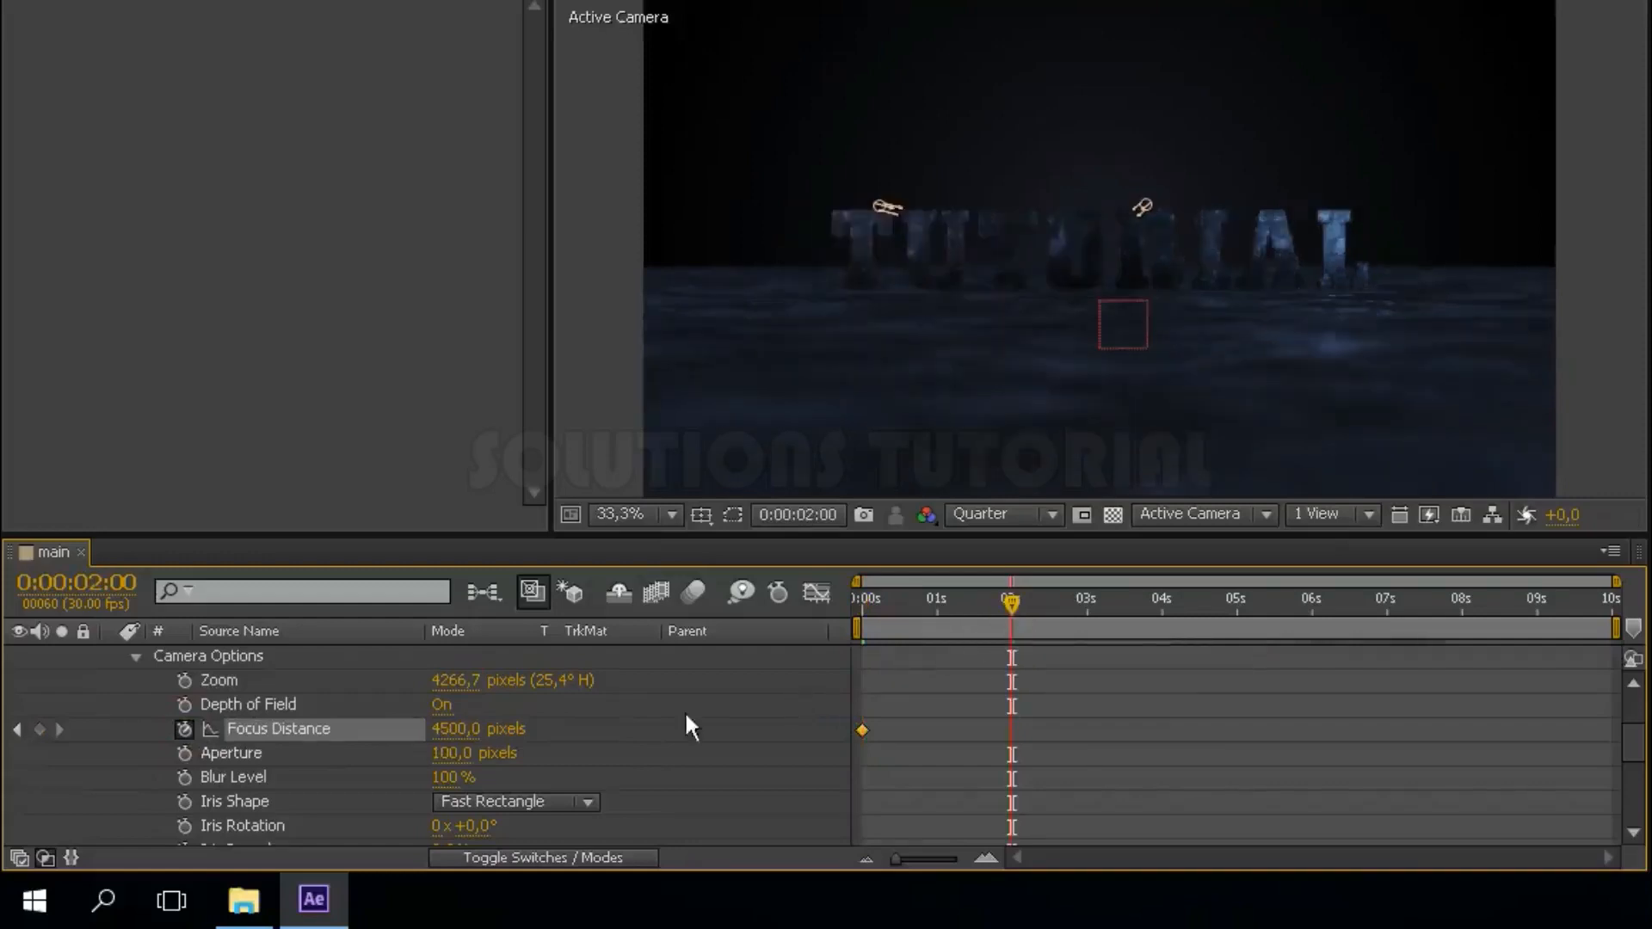
pyautogui.click(460, 730)
pyautogui.write('510')
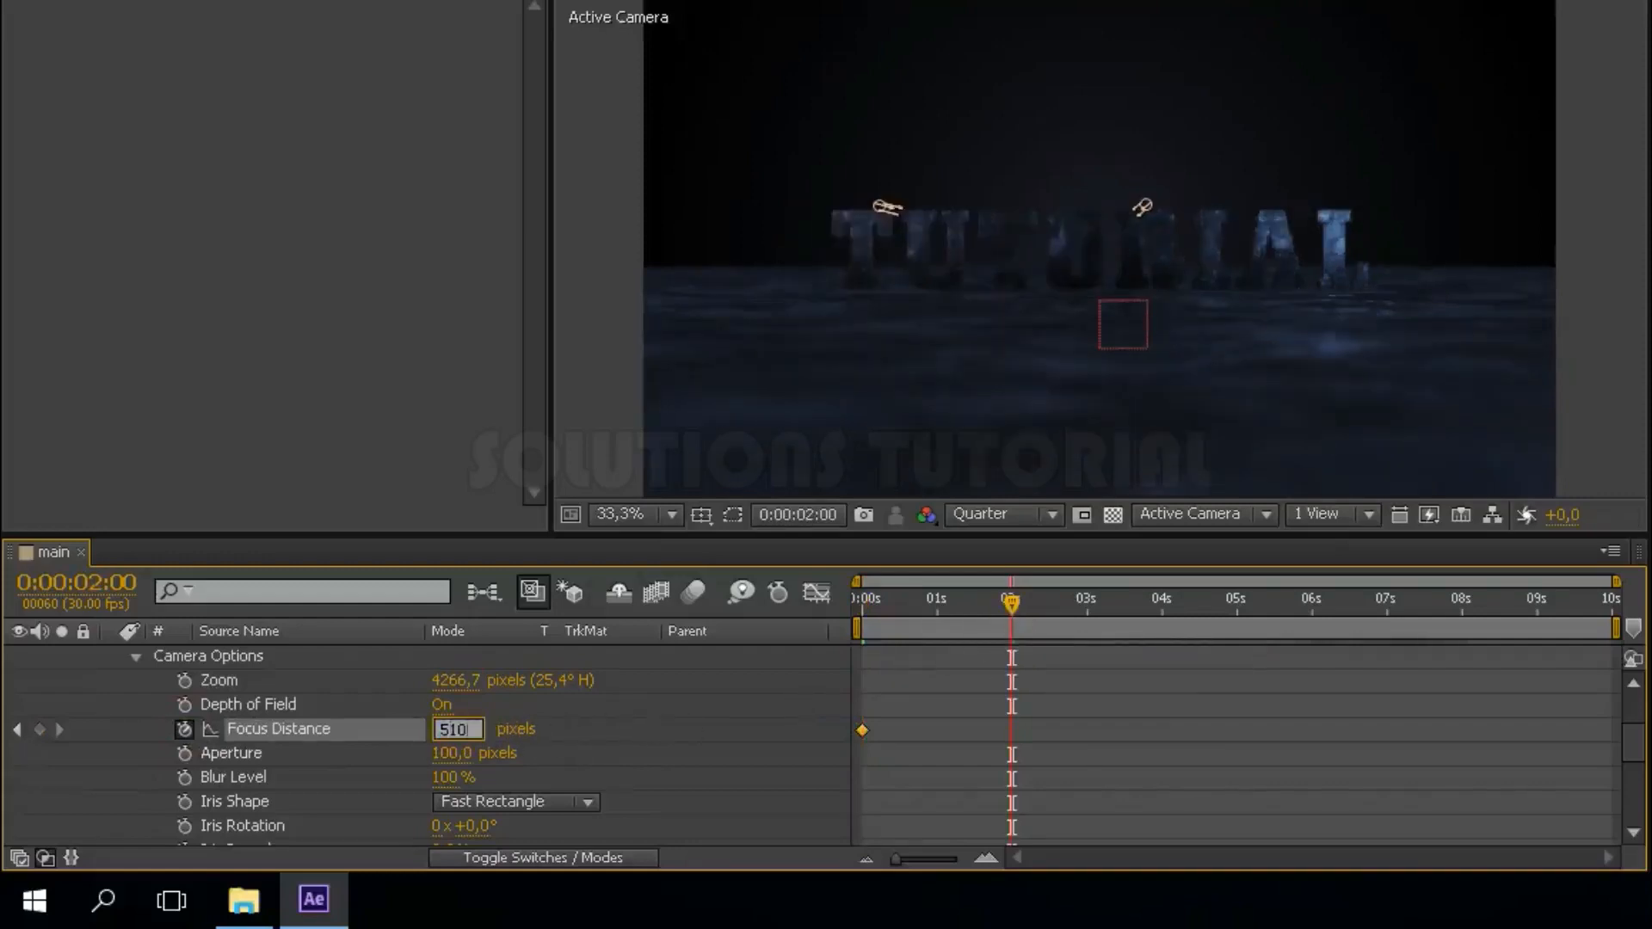
pyautogui.write('0')
pyautogui.press('Return')
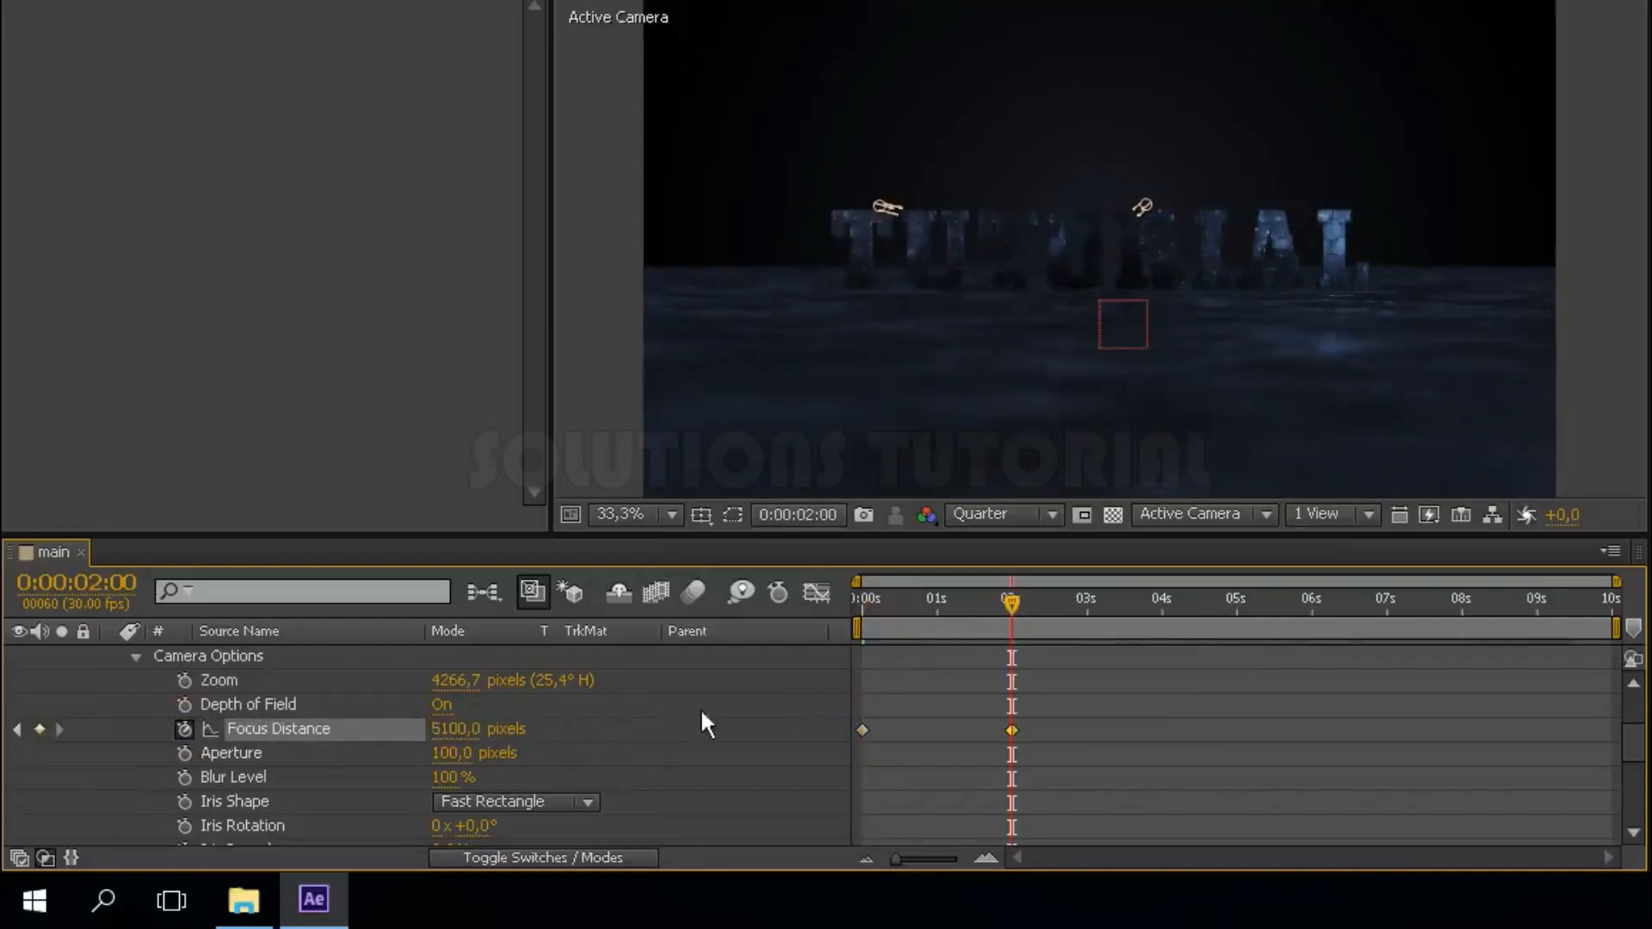
pyautogui.click(1161, 610)
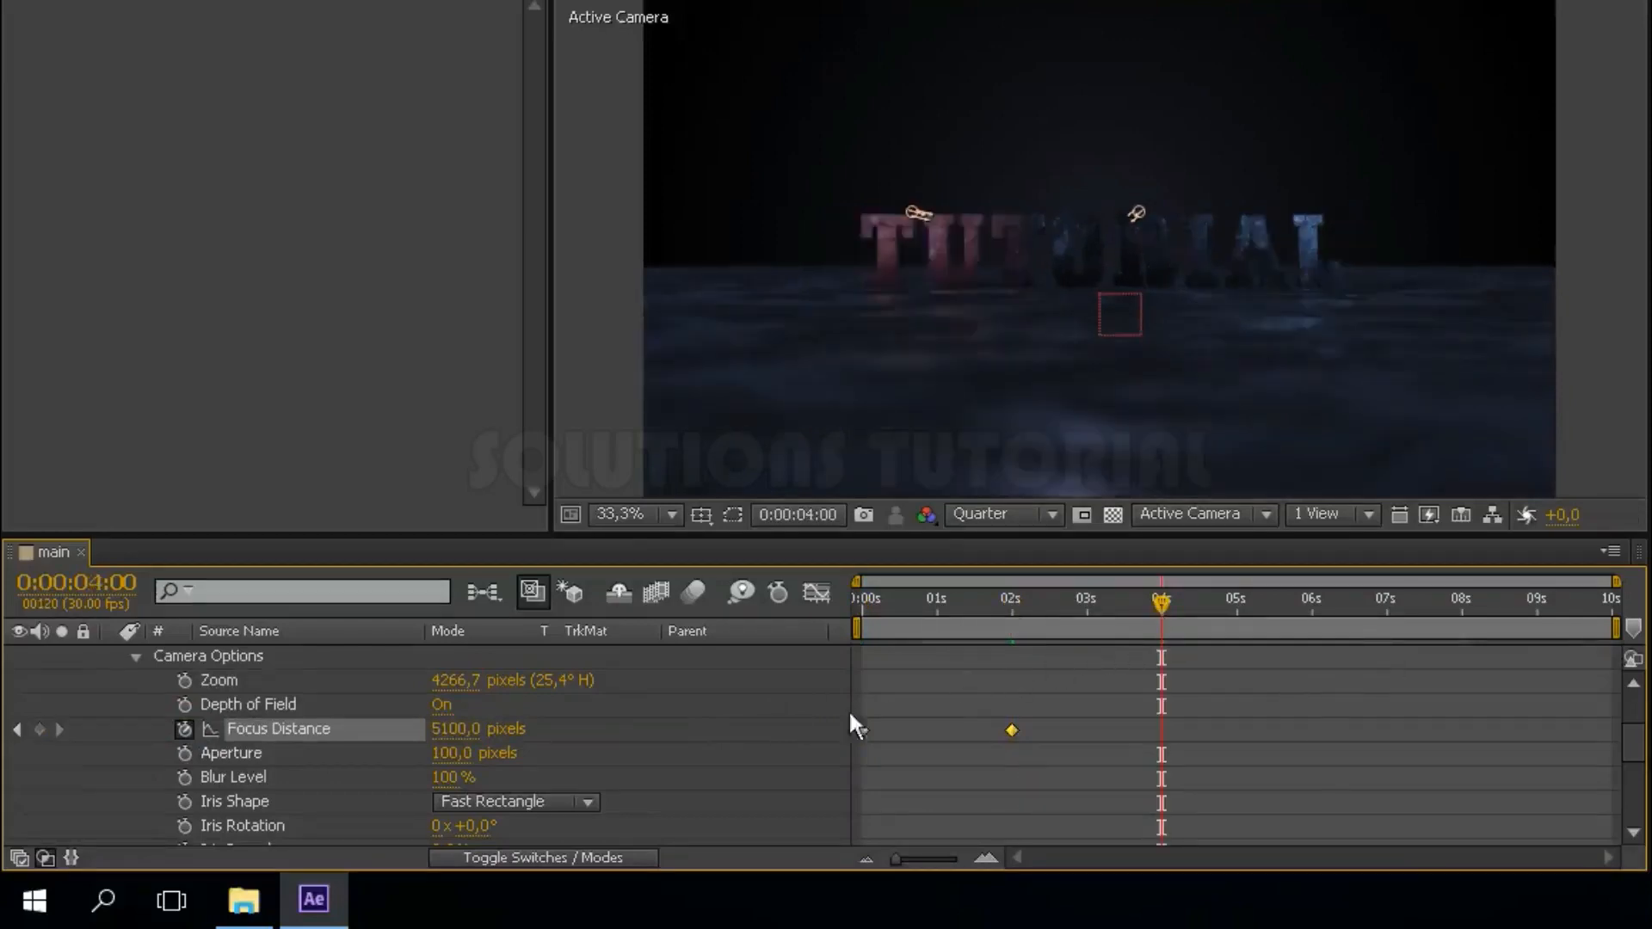
pyautogui.click(490, 729)
pyautogui.write('5800')
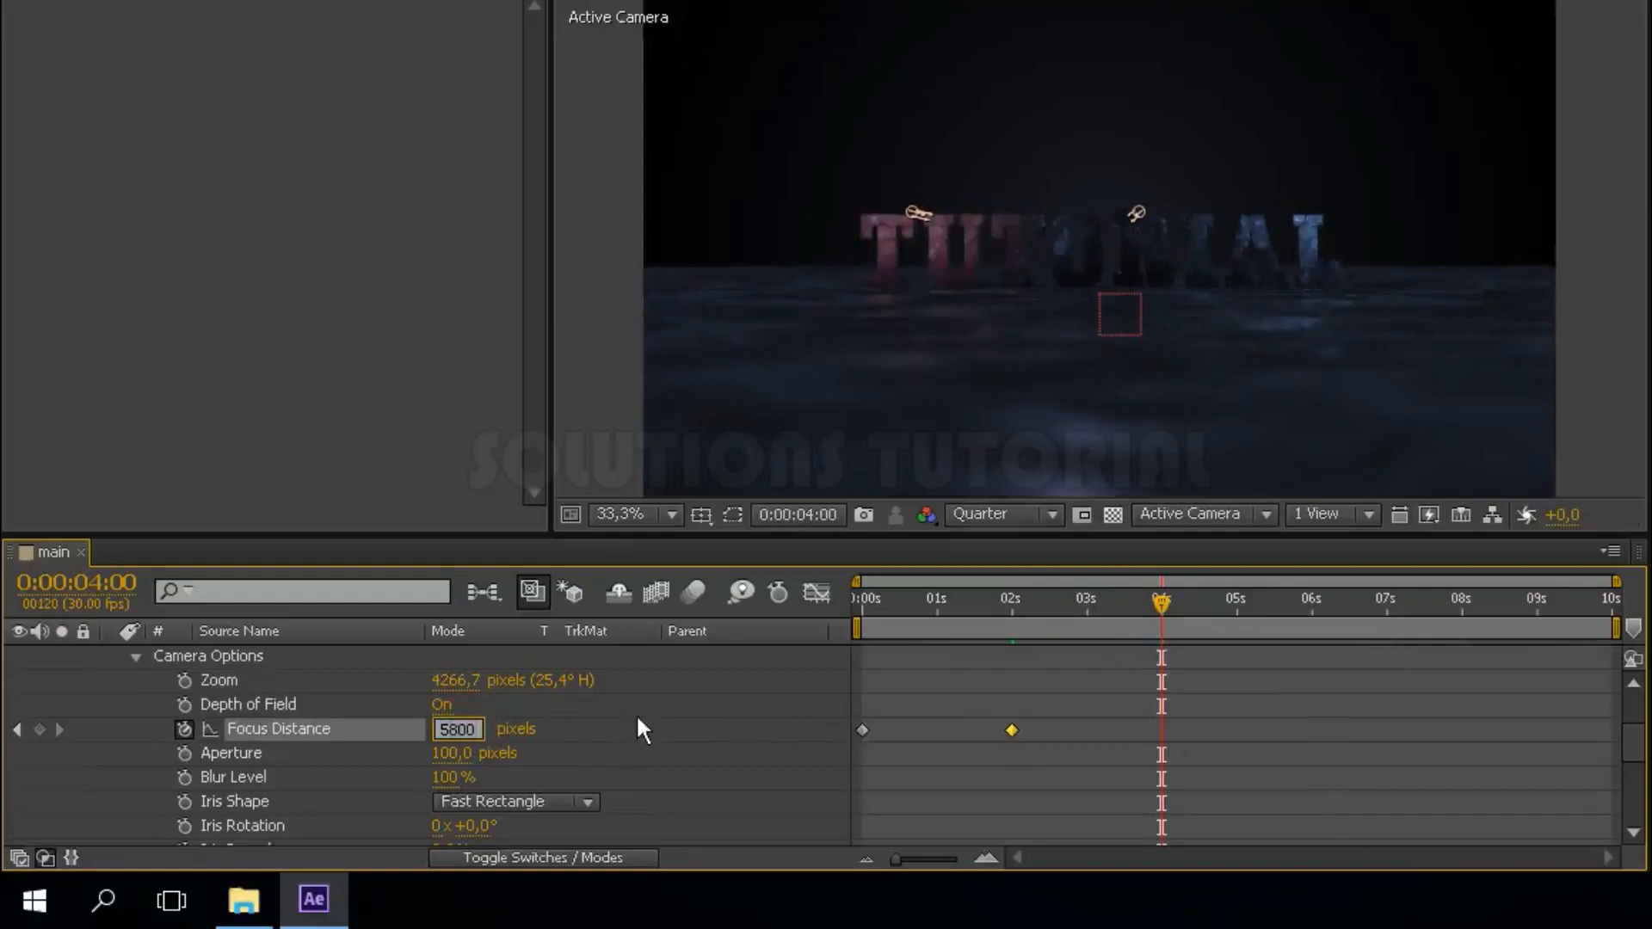
pyautogui.press('Return')
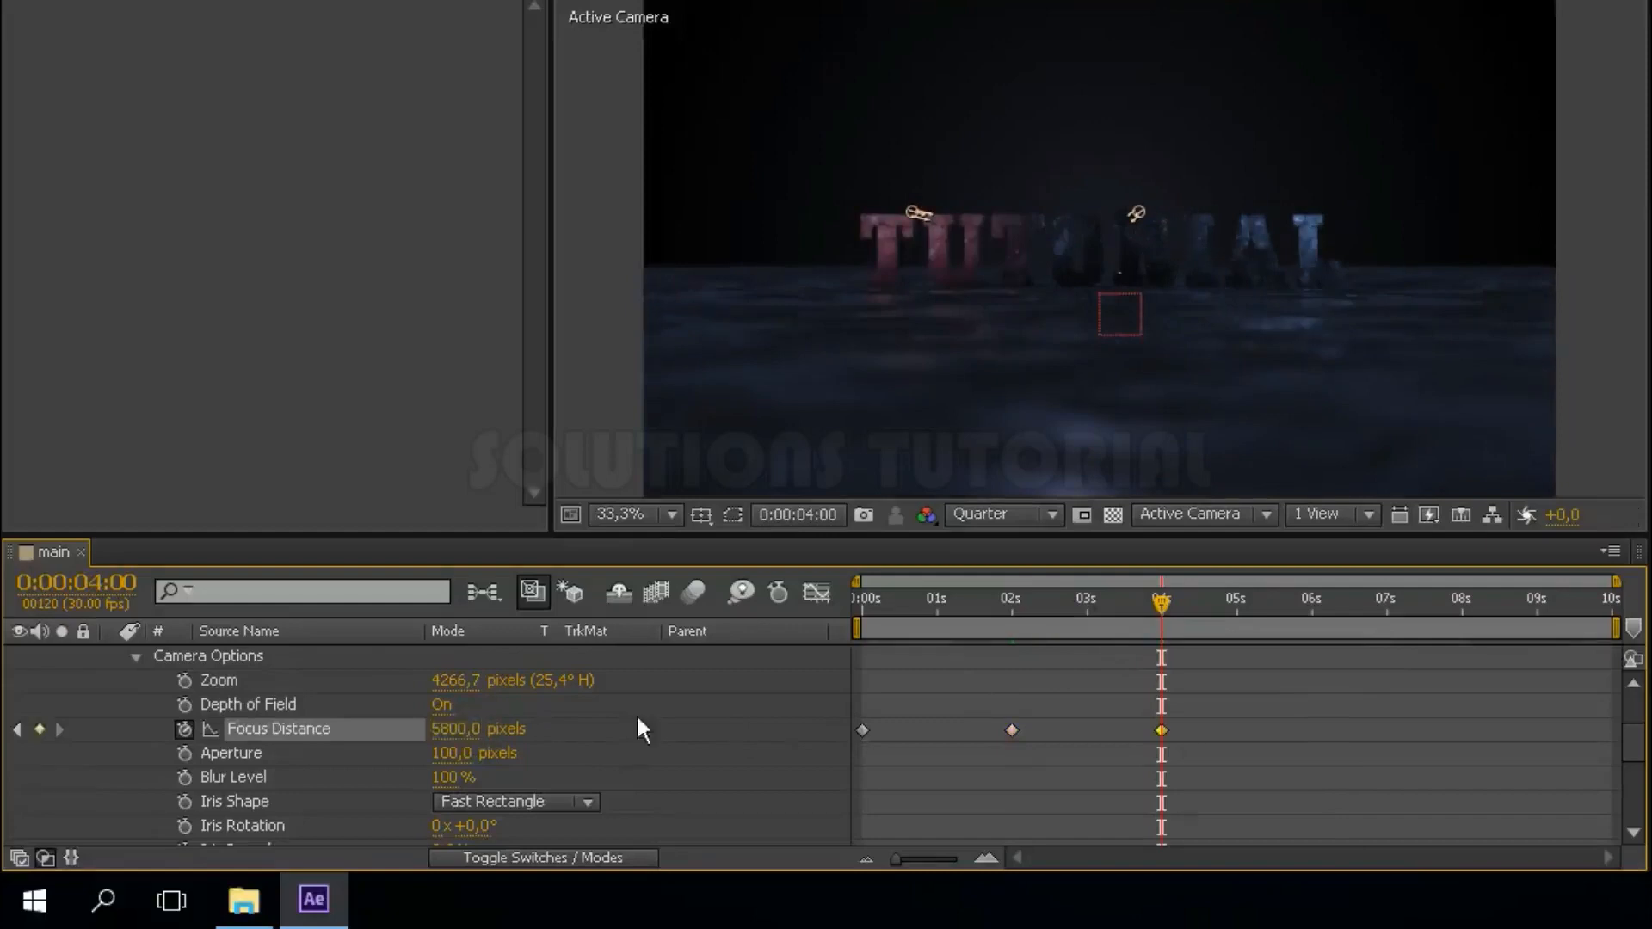
# Keyframe Camera 1's focus distance at 5900 pixels at 5 seconds and 6200 pixels at 6 seconds.
pyautogui.click(1235, 608)
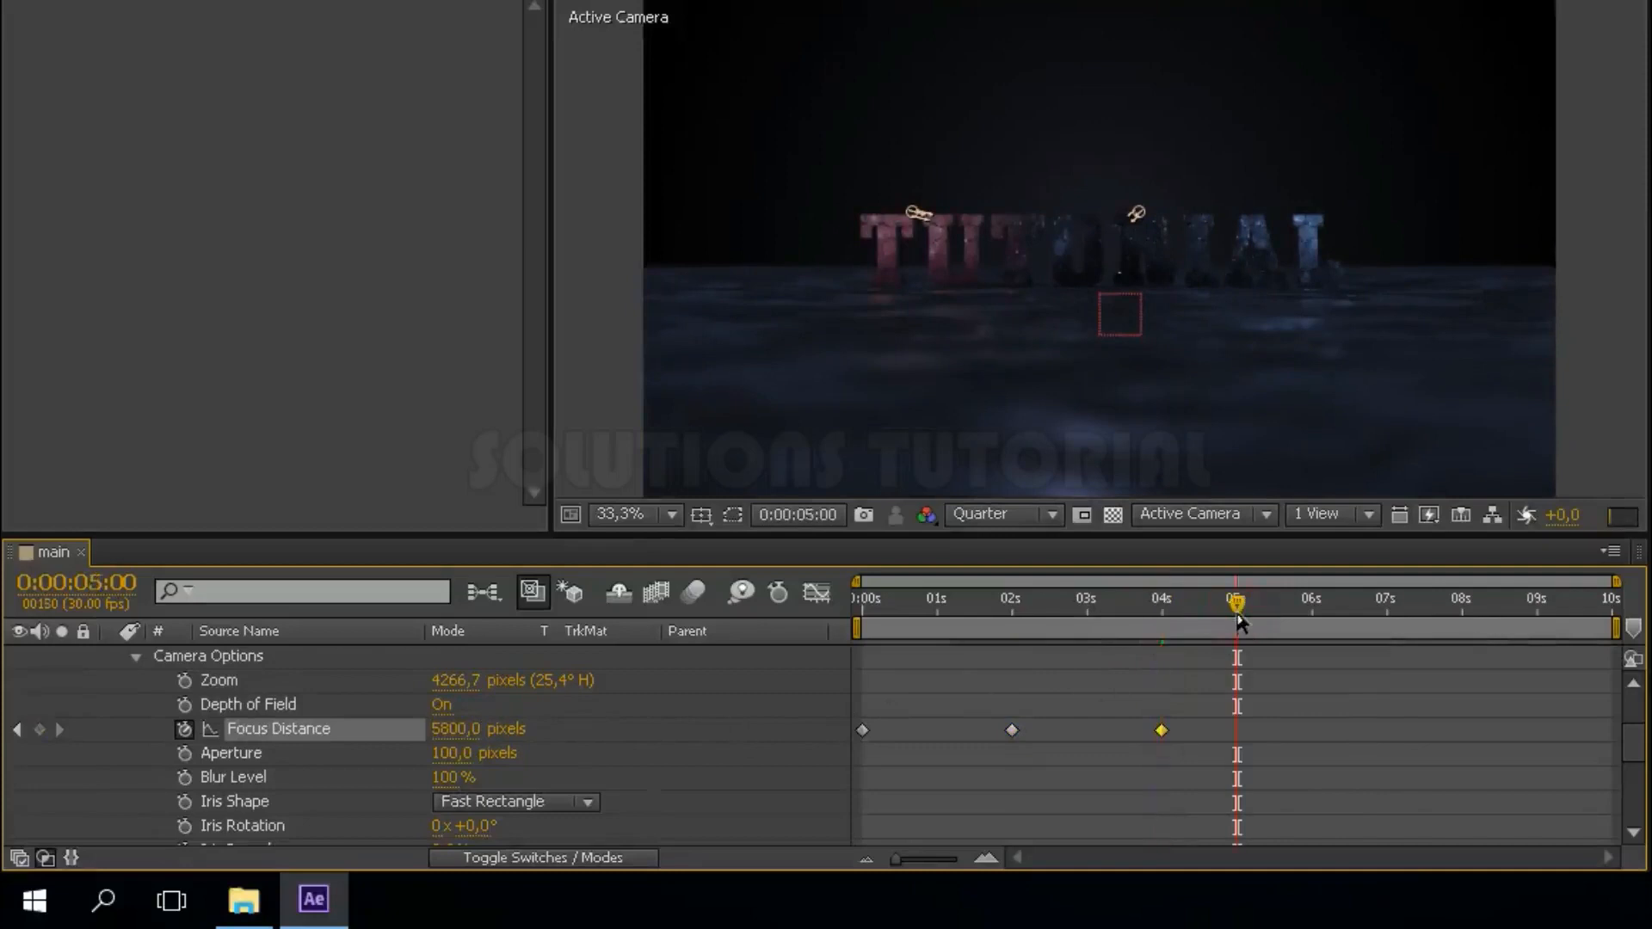
pyautogui.click(456, 729)
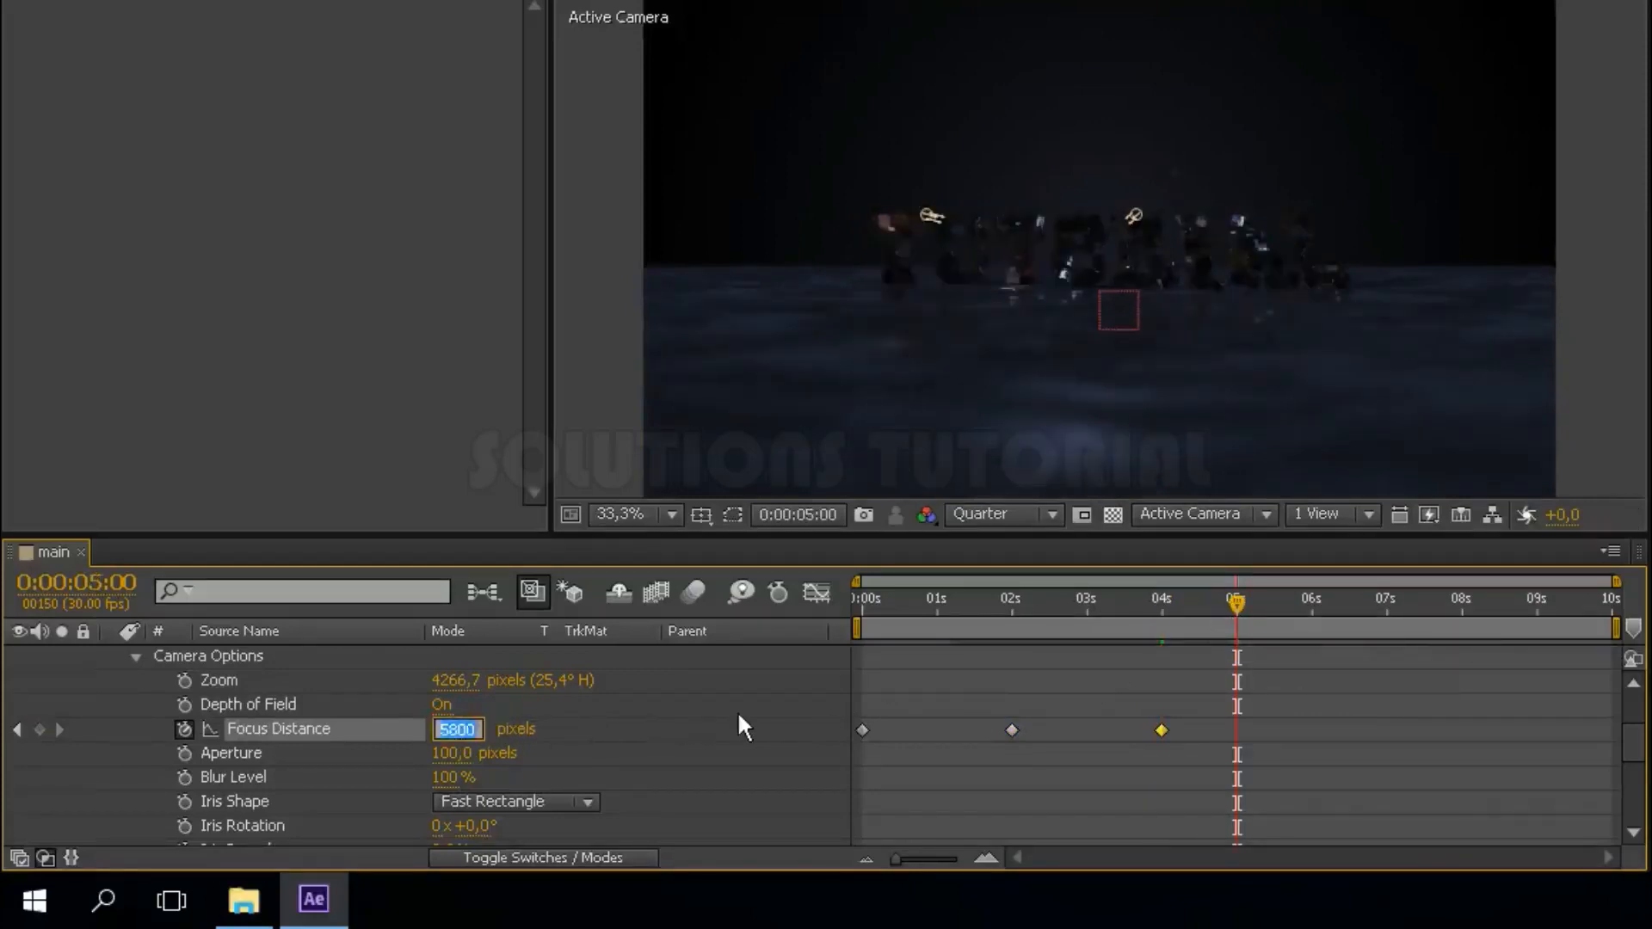
pyautogui.write('5900')
pyautogui.press('Return')
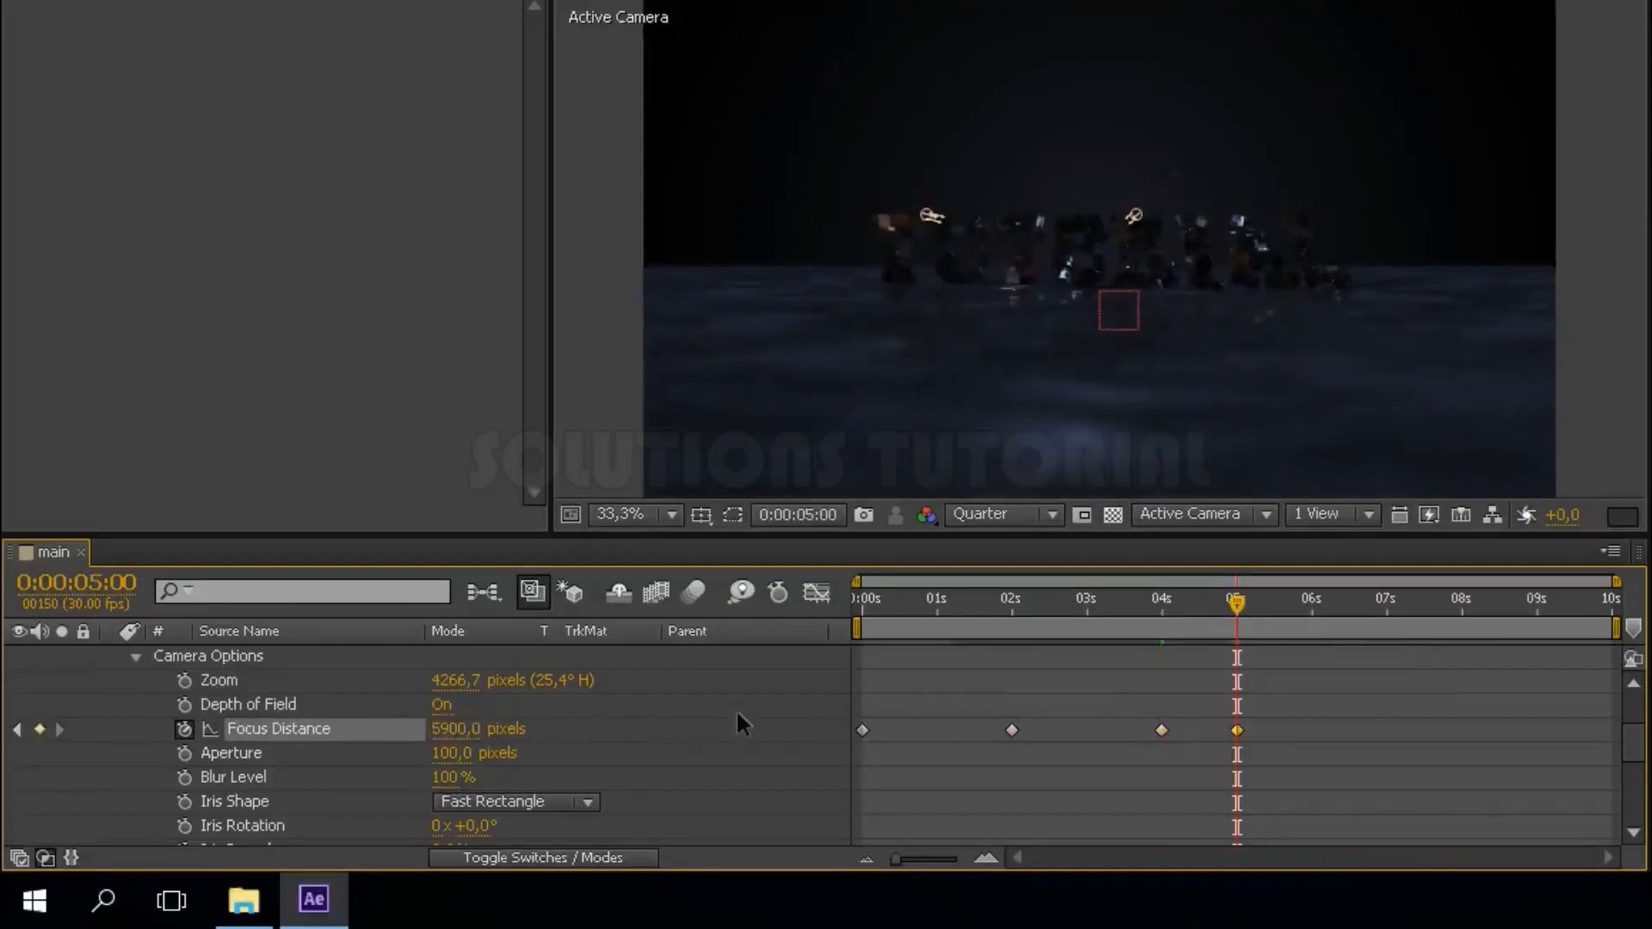
pyautogui.click(1311, 608)
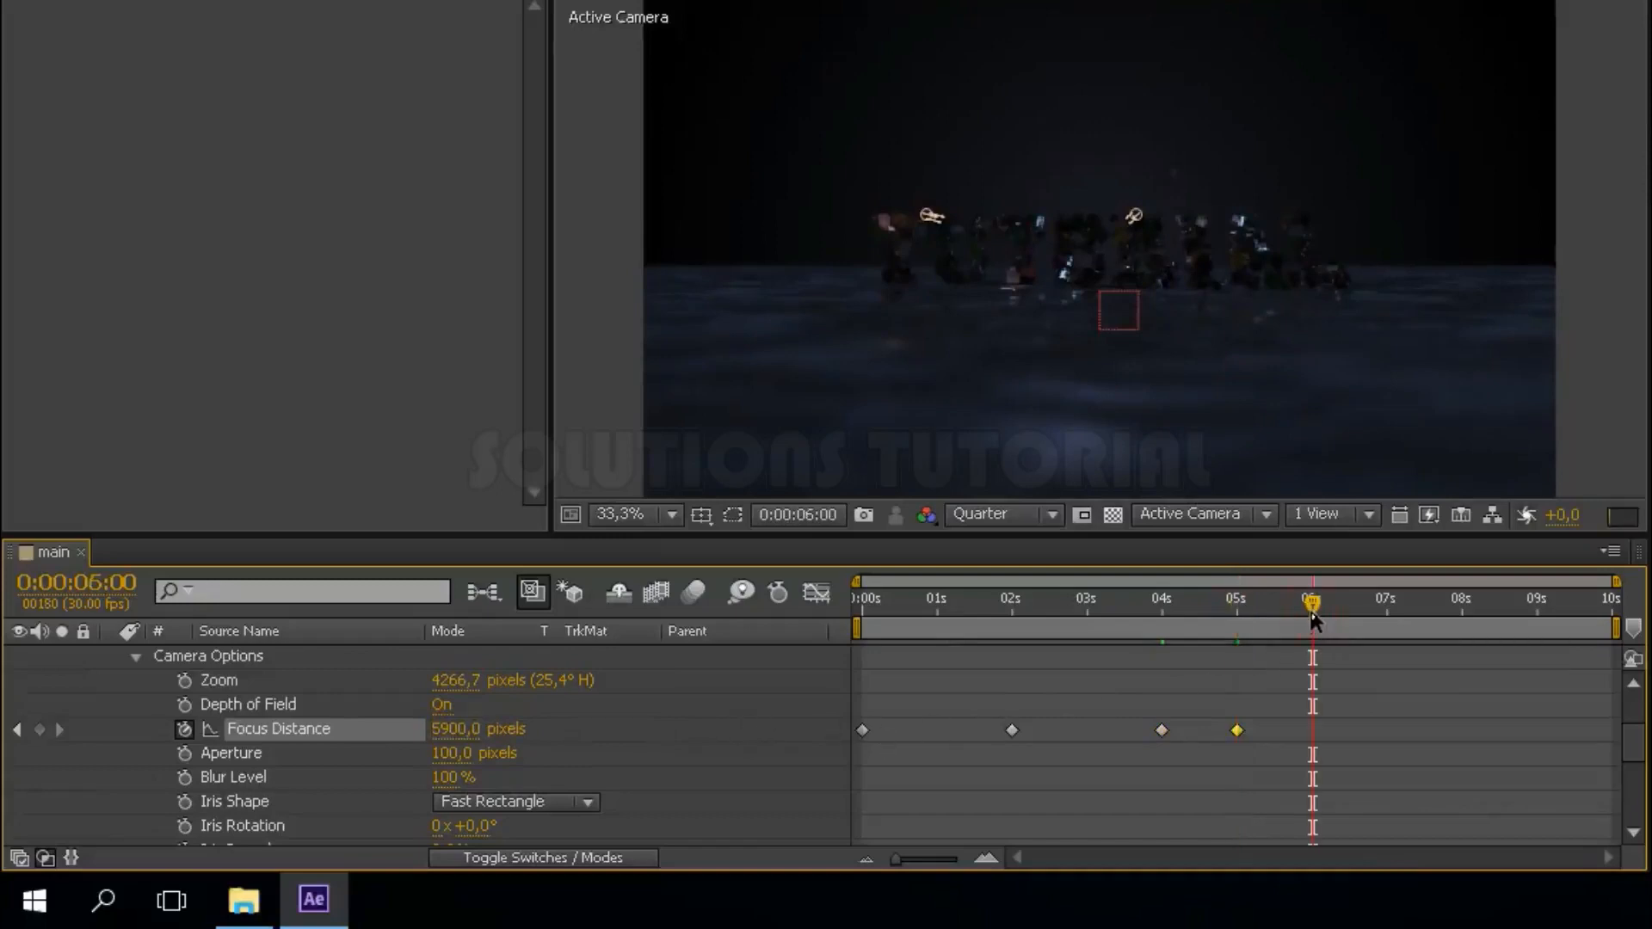
pyautogui.click(454, 733)
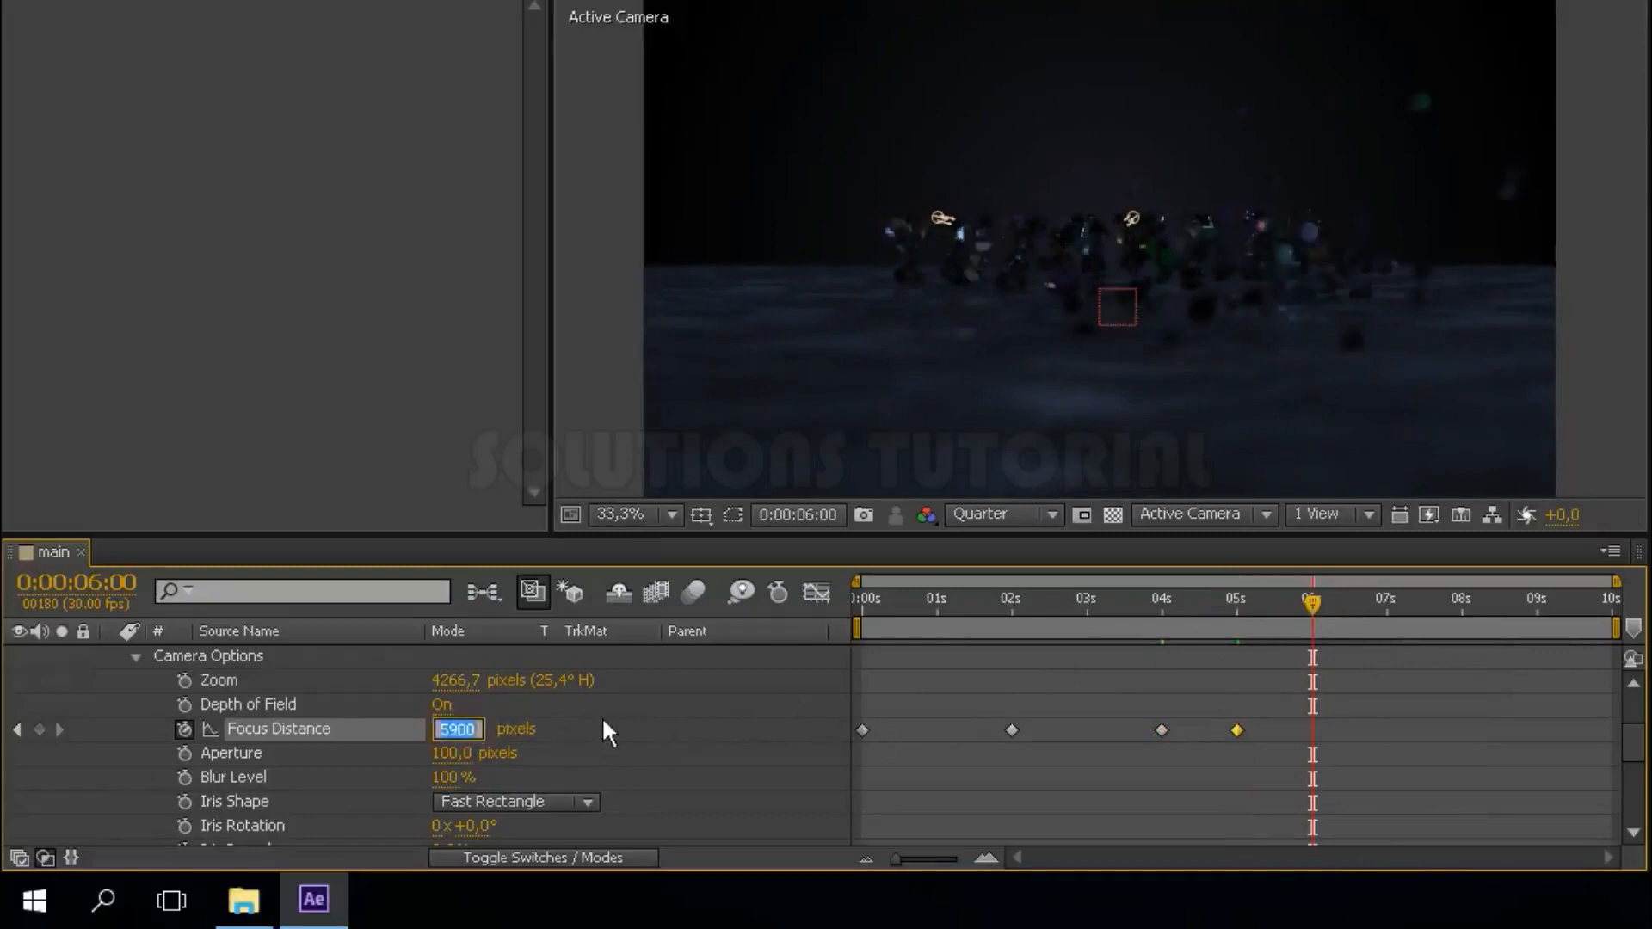
pyautogui.write('6200')
pyautogui.press('Return')
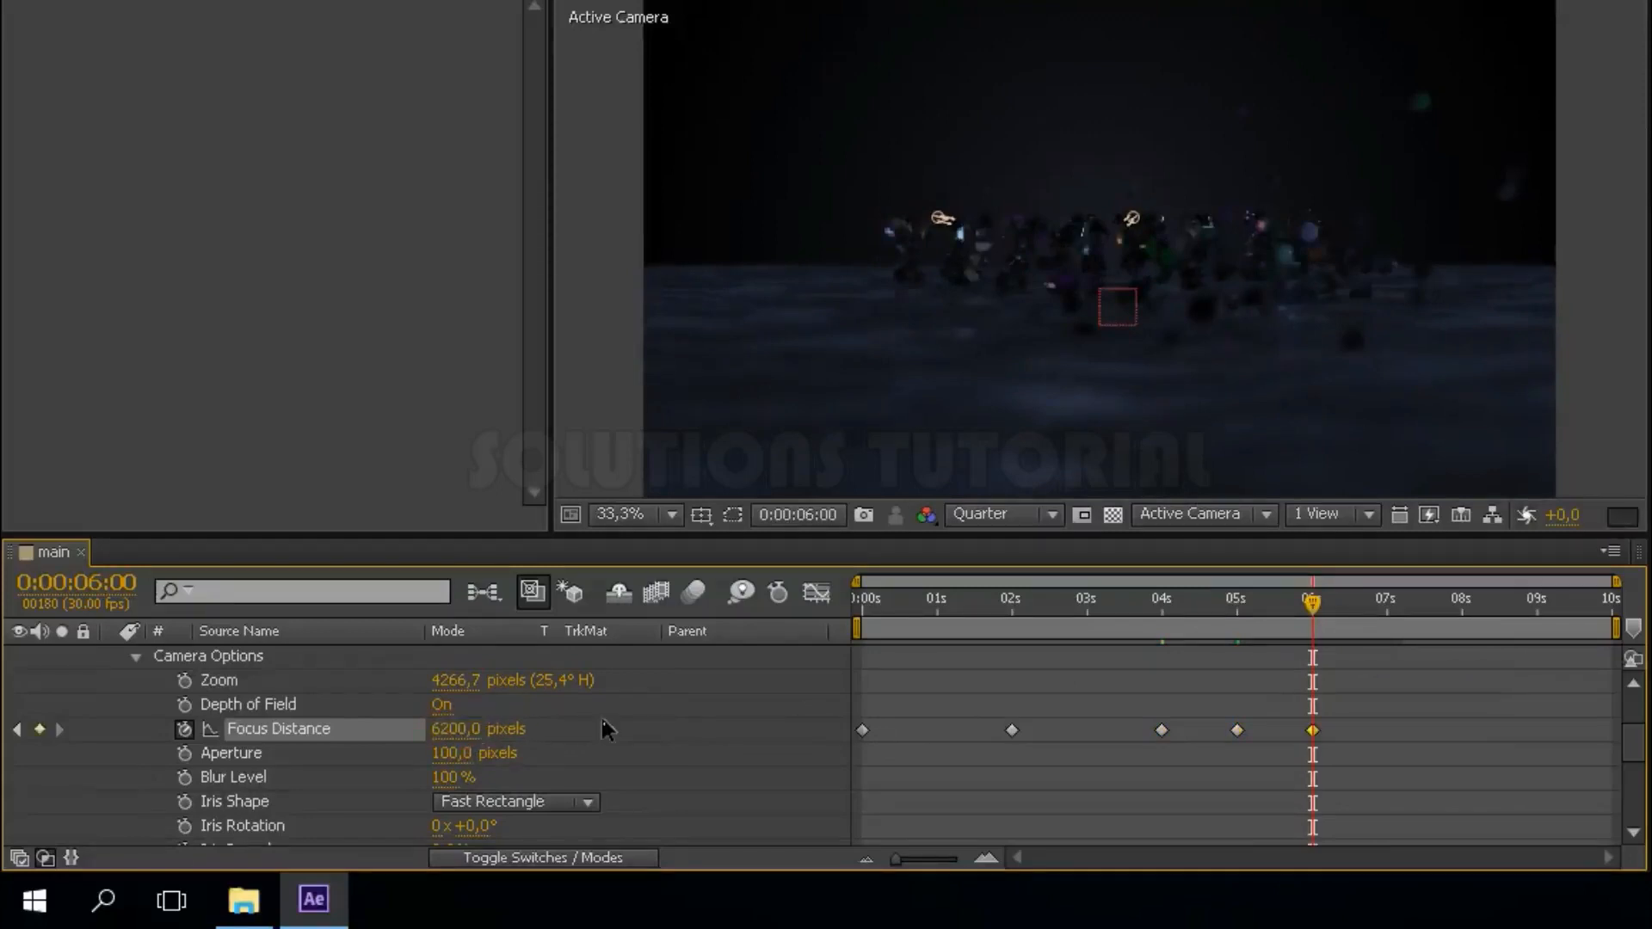
# Keyframe Camera 1's focus distance at 6700 pixels at 0:00:06:29 and collapse the camera layer's properties.
pyautogui.click(1385, 607)
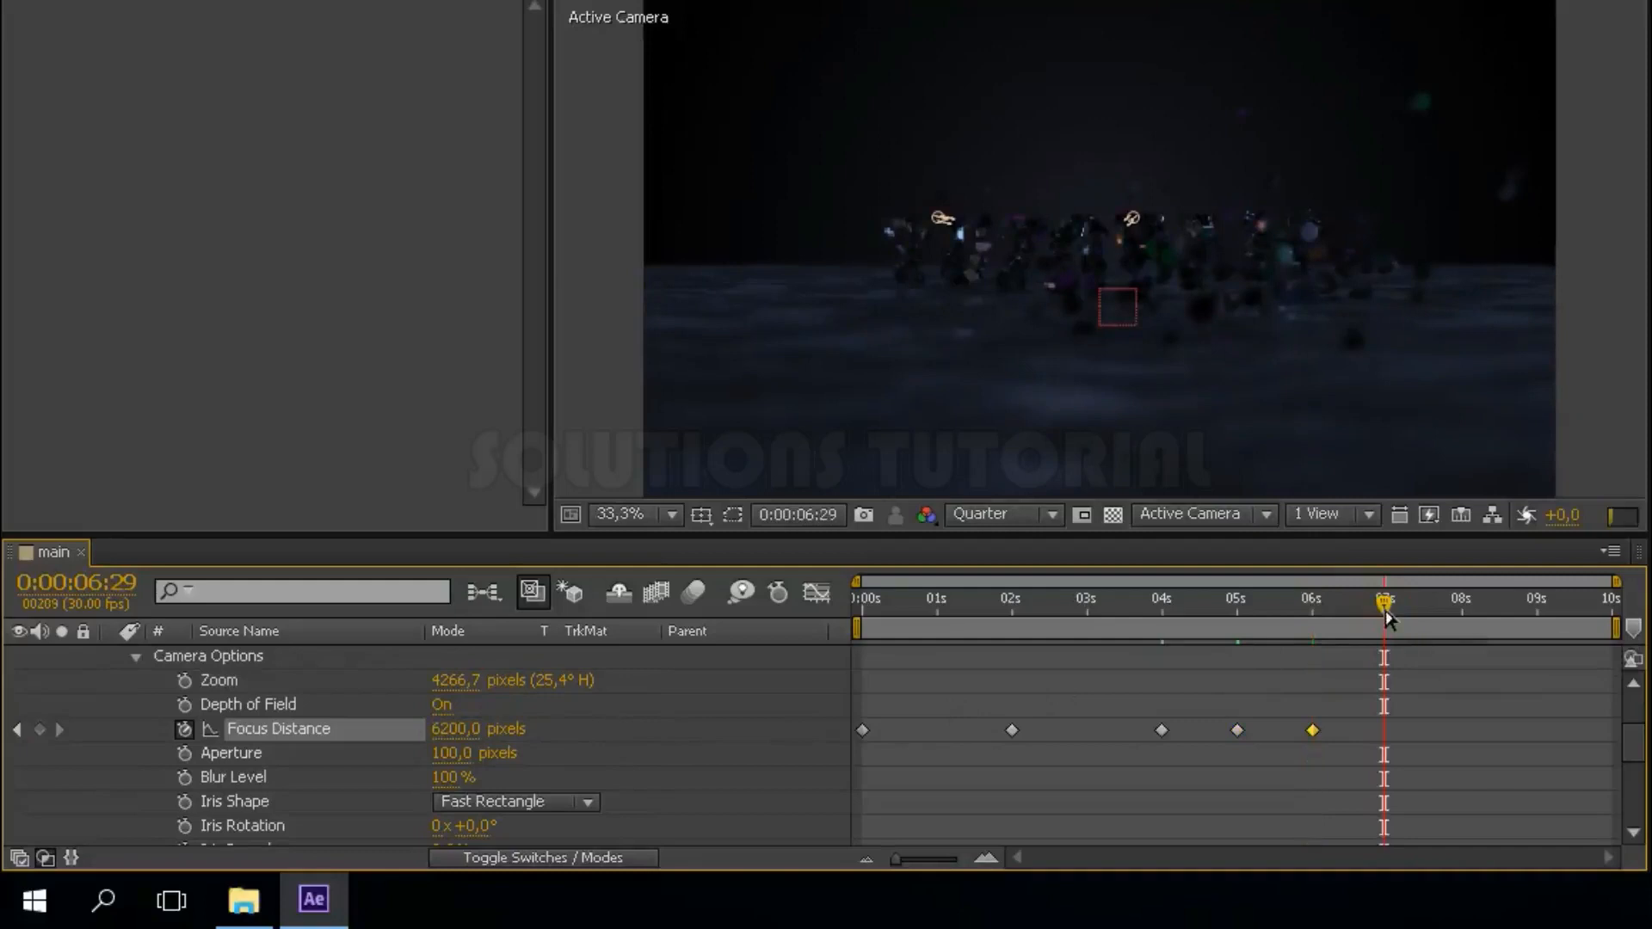
pyautogui.click(460, 731)
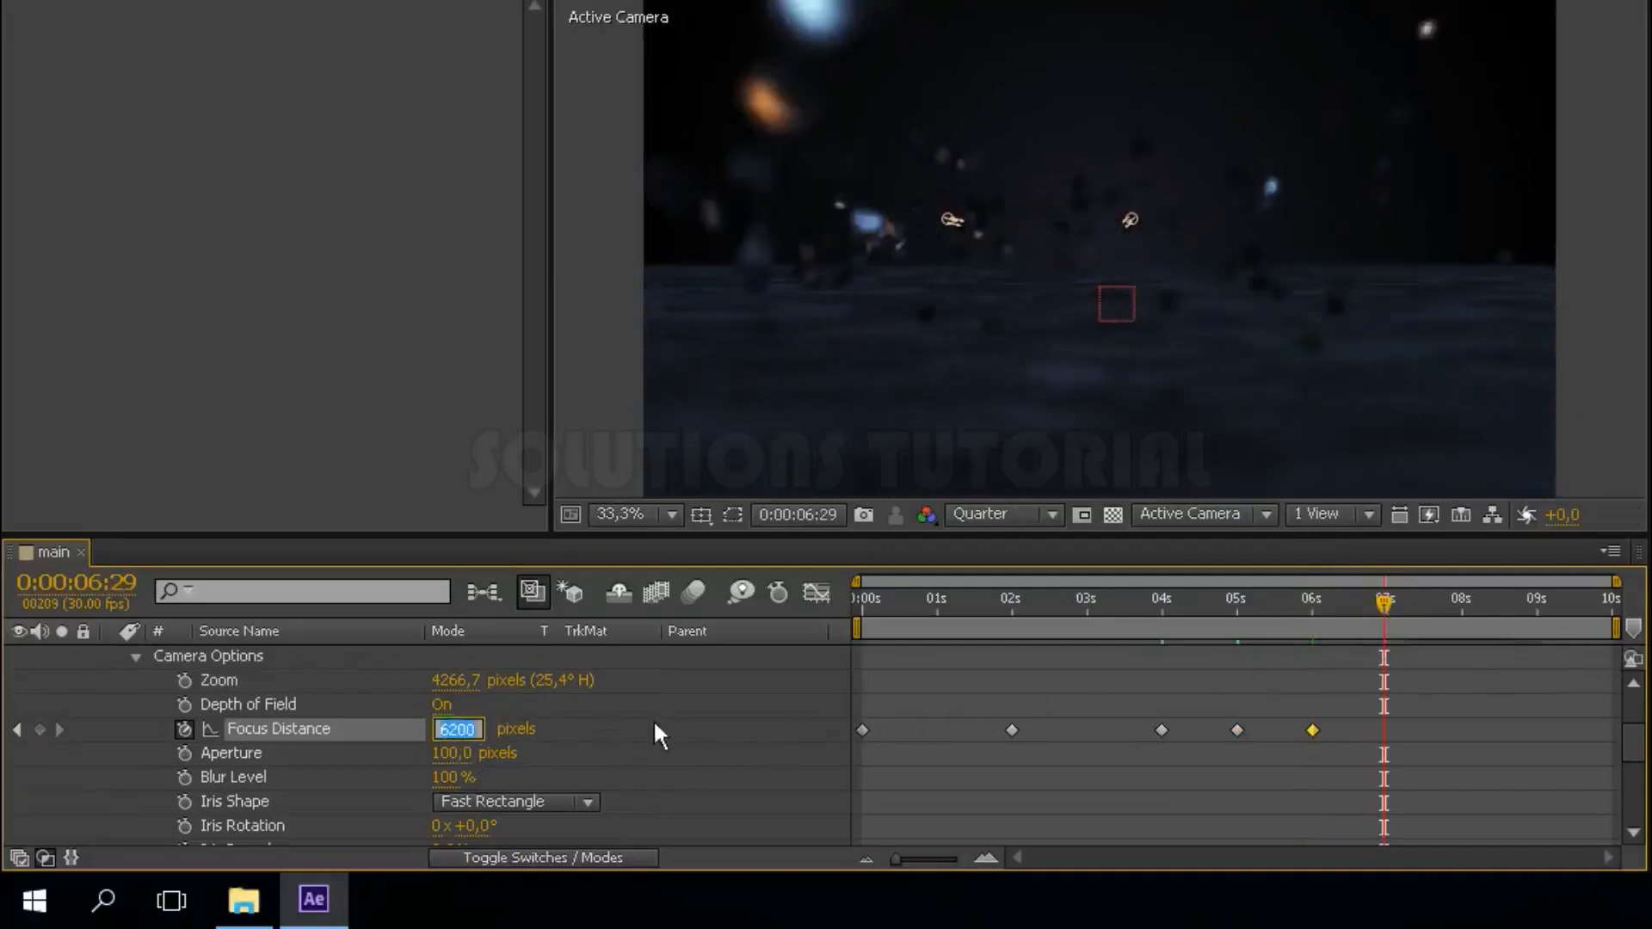
pyautogui.write('6700')
pyautogui.press('Return')
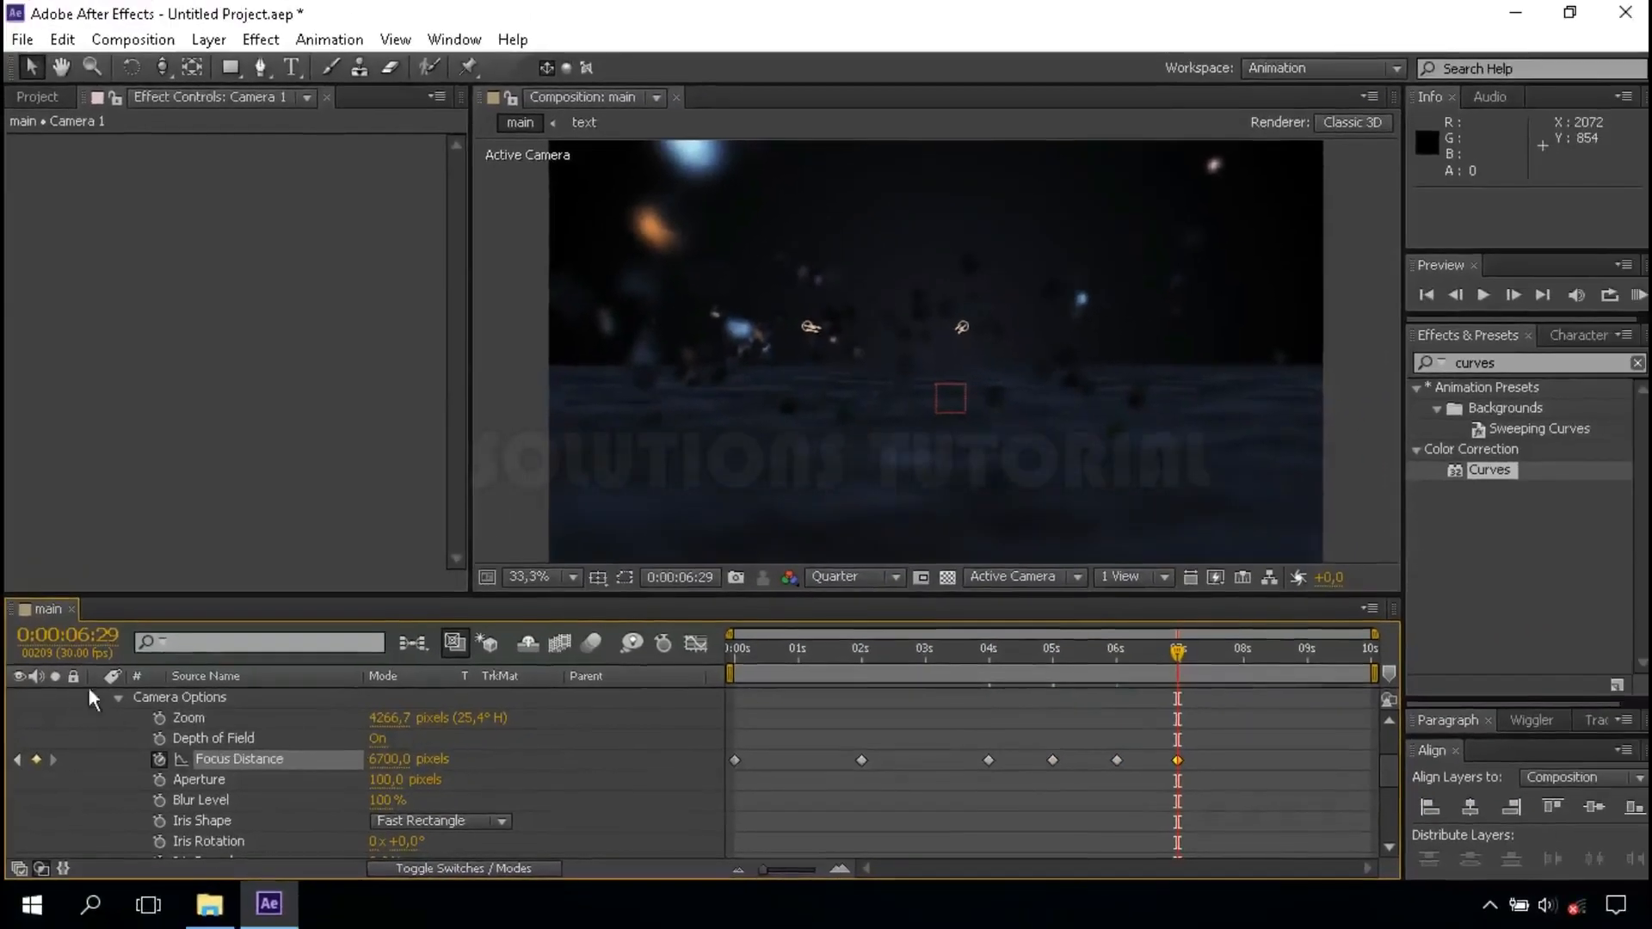
pyautogui.click(119, 699)
pyautogui.scroll(1, 141, 709)
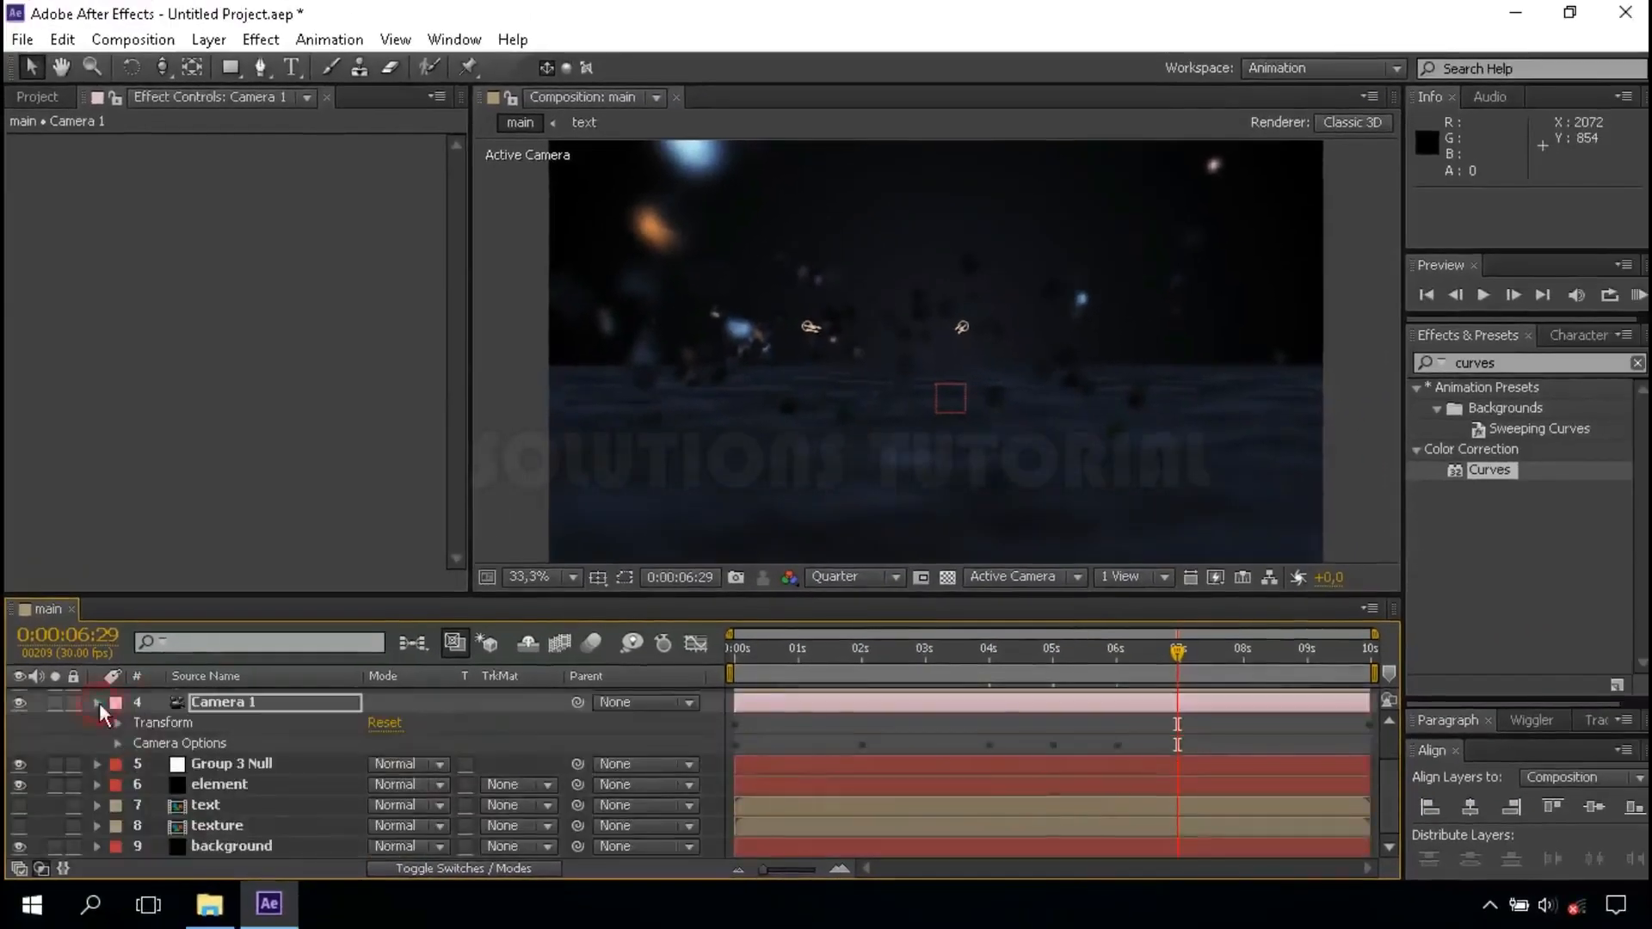
pyautogui.click(100, 702)
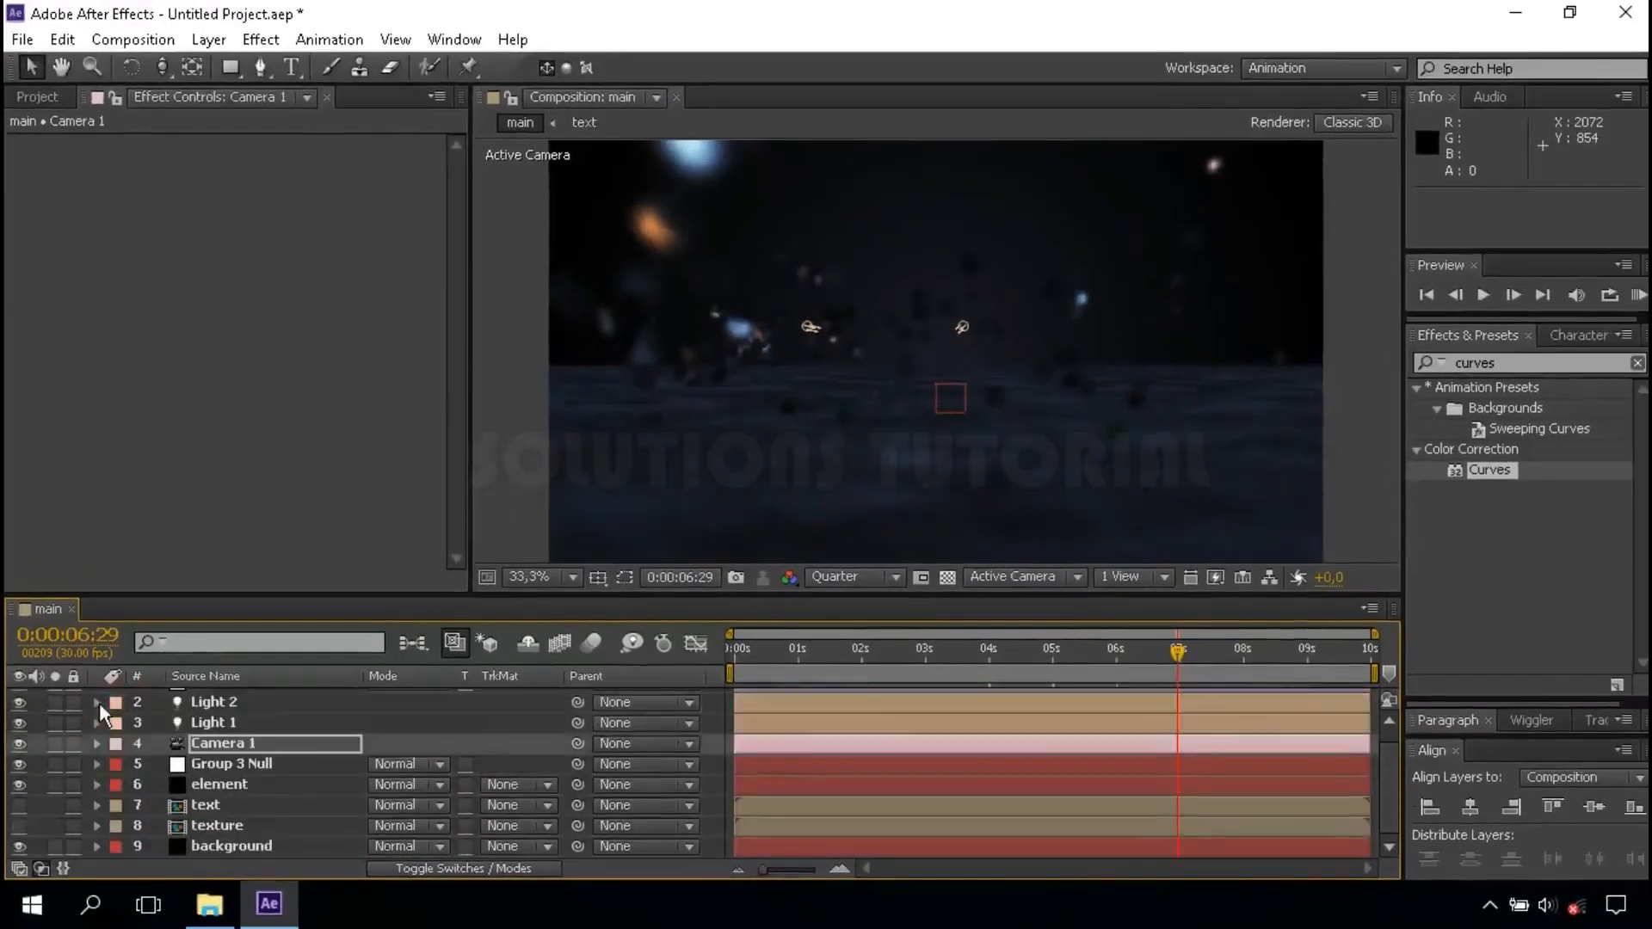
# Return to the start of the main composition, deselect the layers and run a RAM preview of the animation.
pyautogui.click(730, 647)
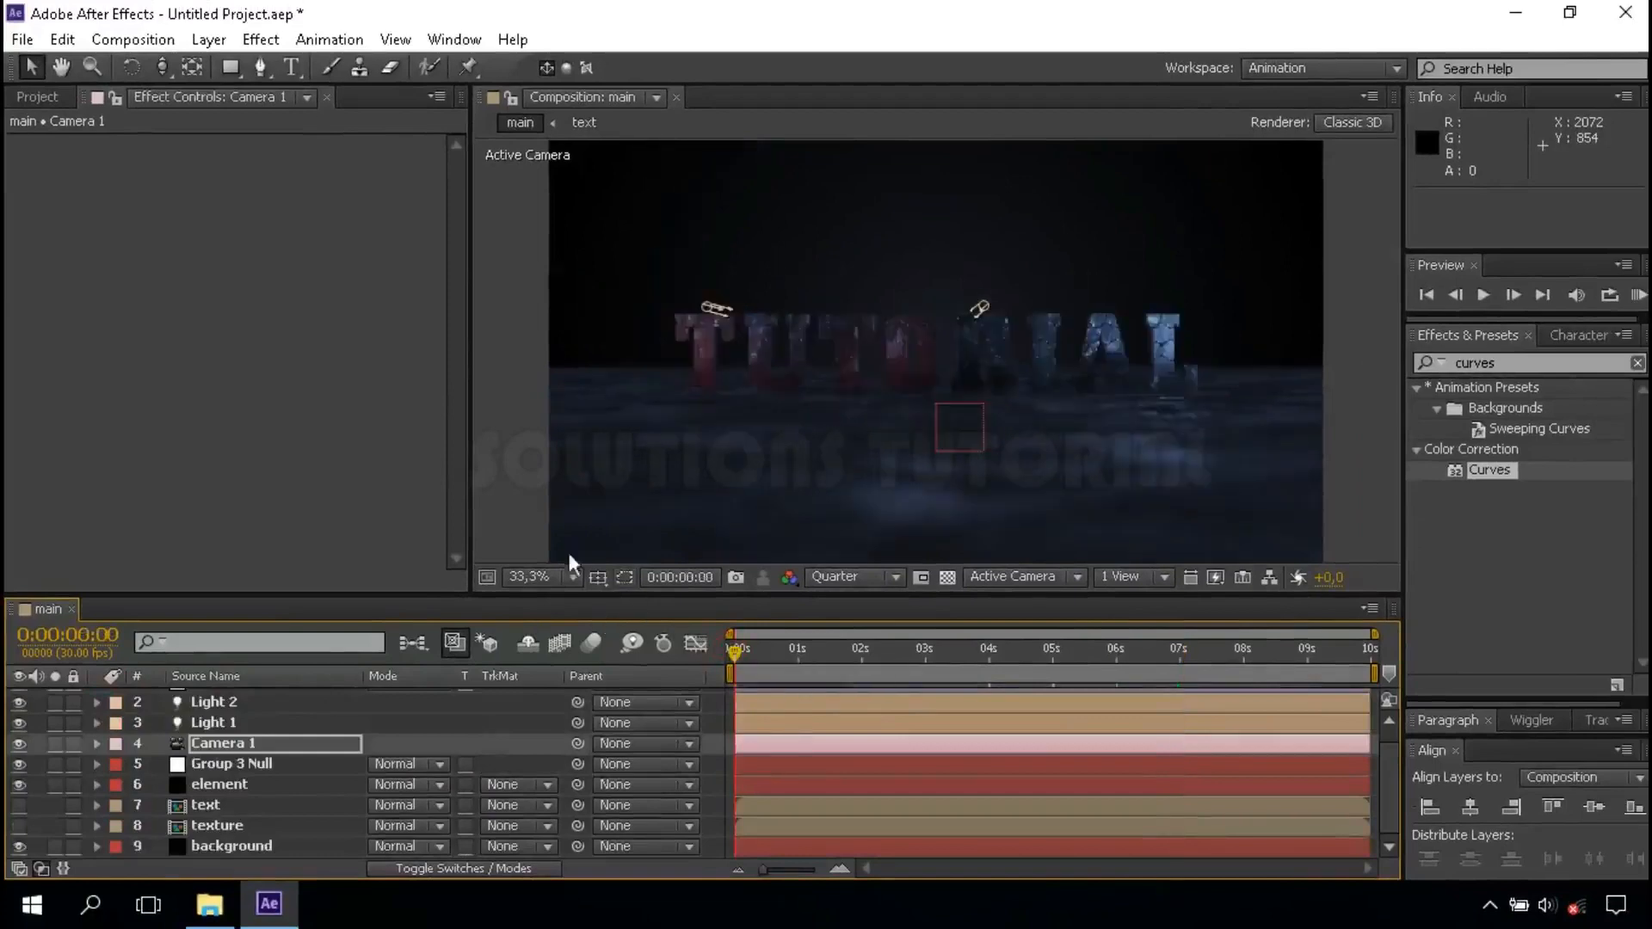
pyautogui.click(509, 463)
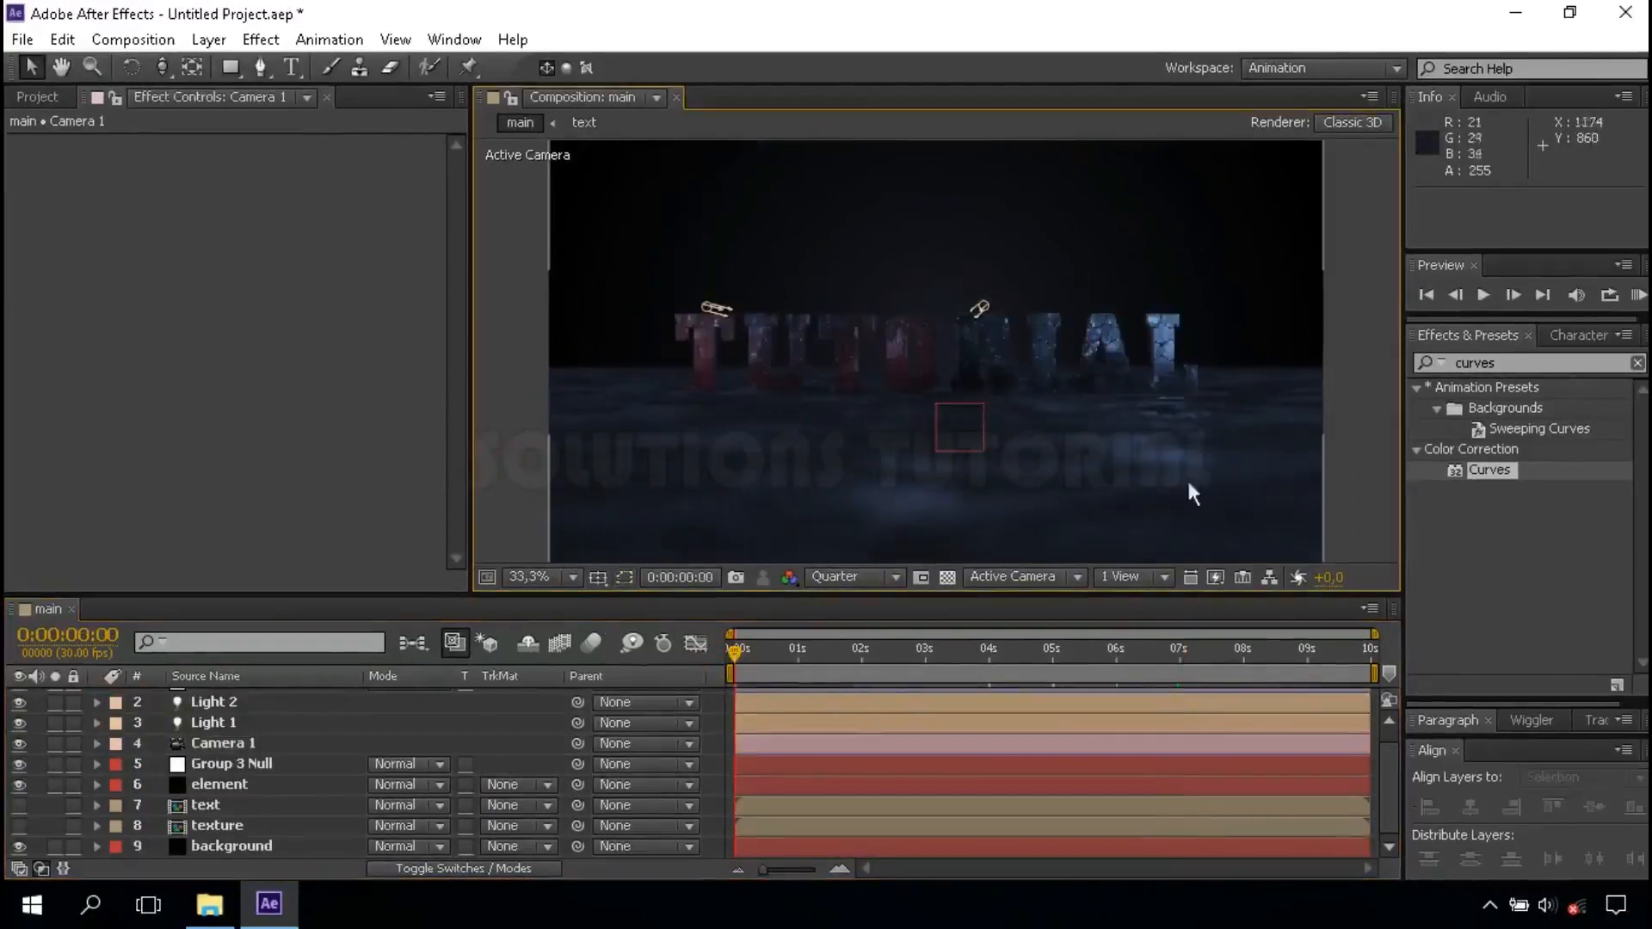
pyautogui.click(1639, 296)
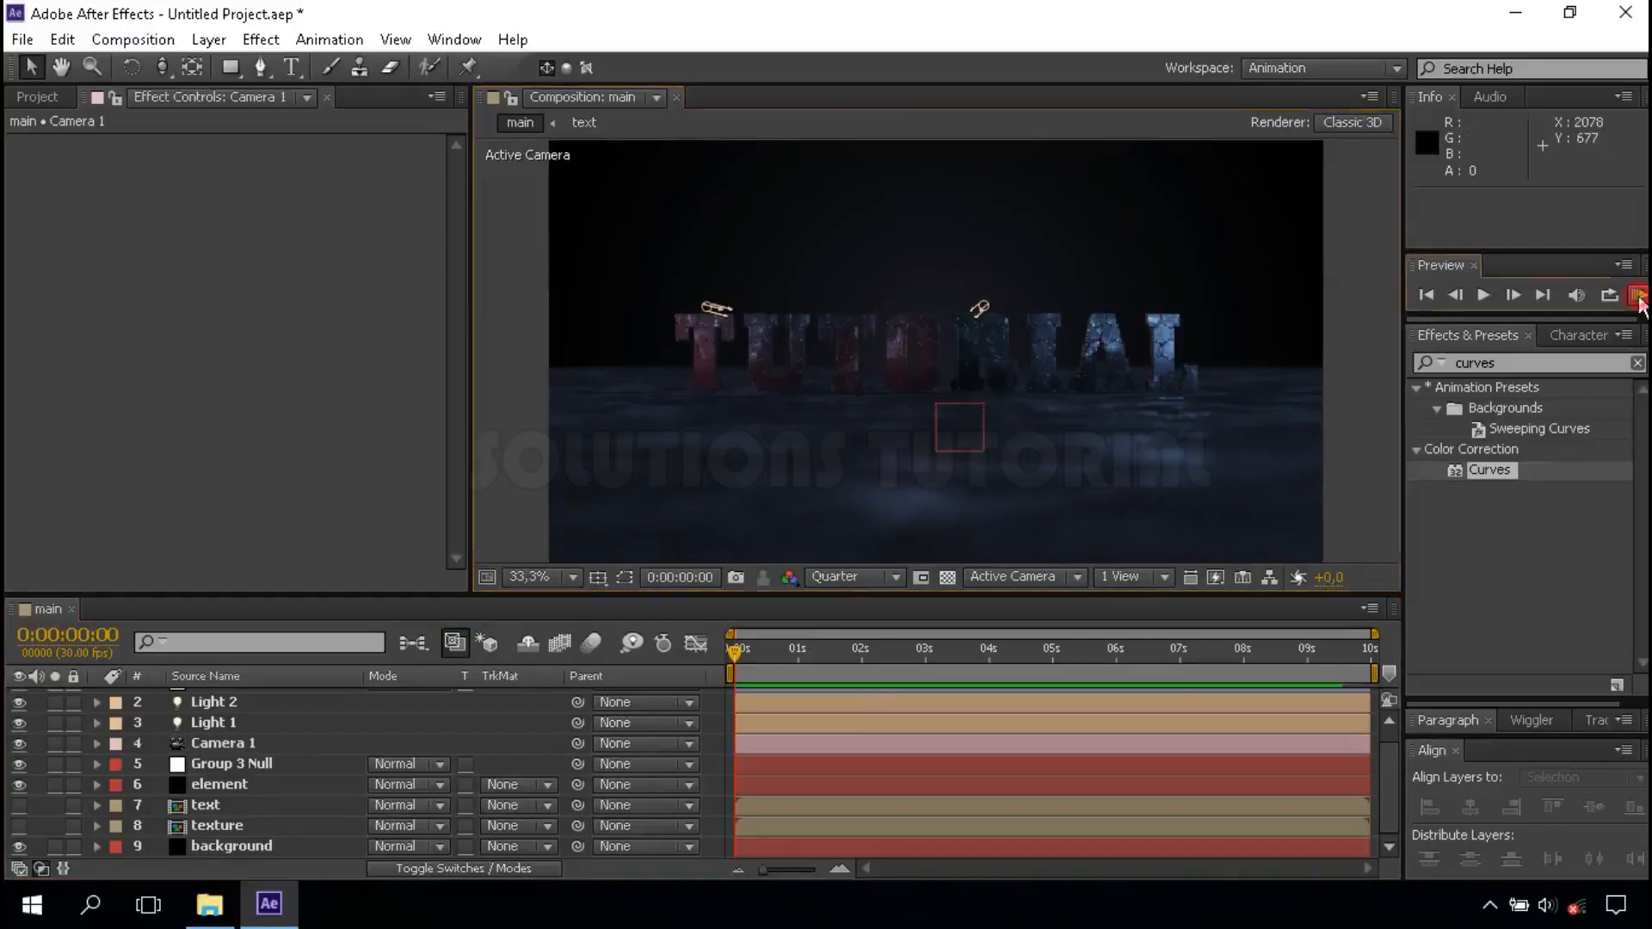